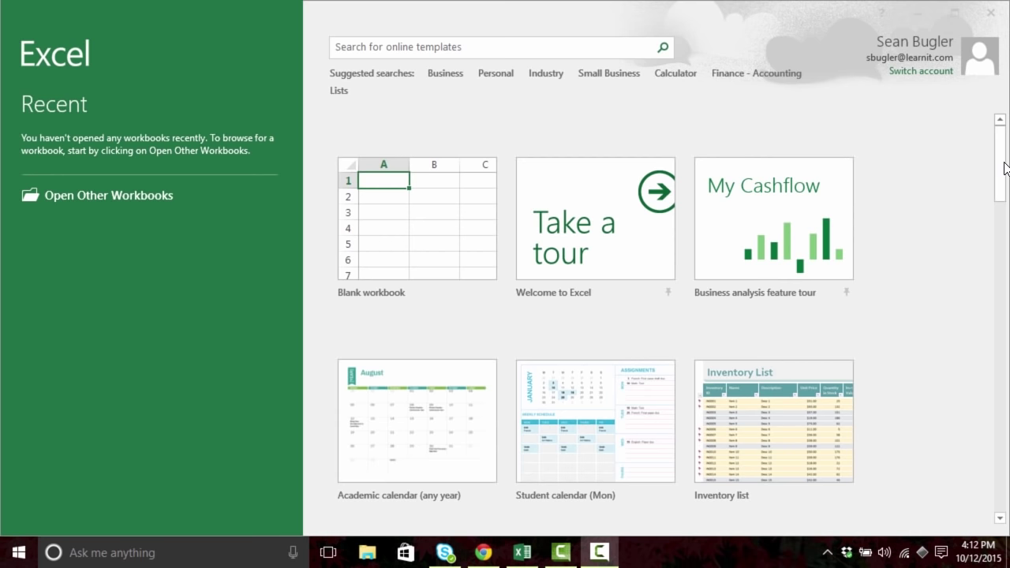
Browse the suggested workbook templates, search the online templates for "grocery list" and view the results
drag(996, 190, 983, 266)
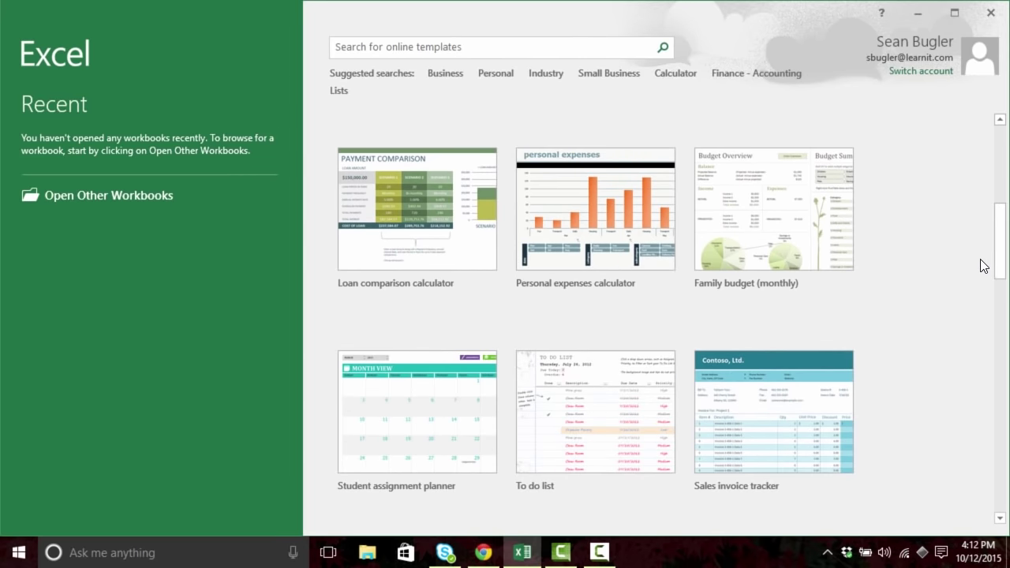
scroll(915, 205, up, 5)
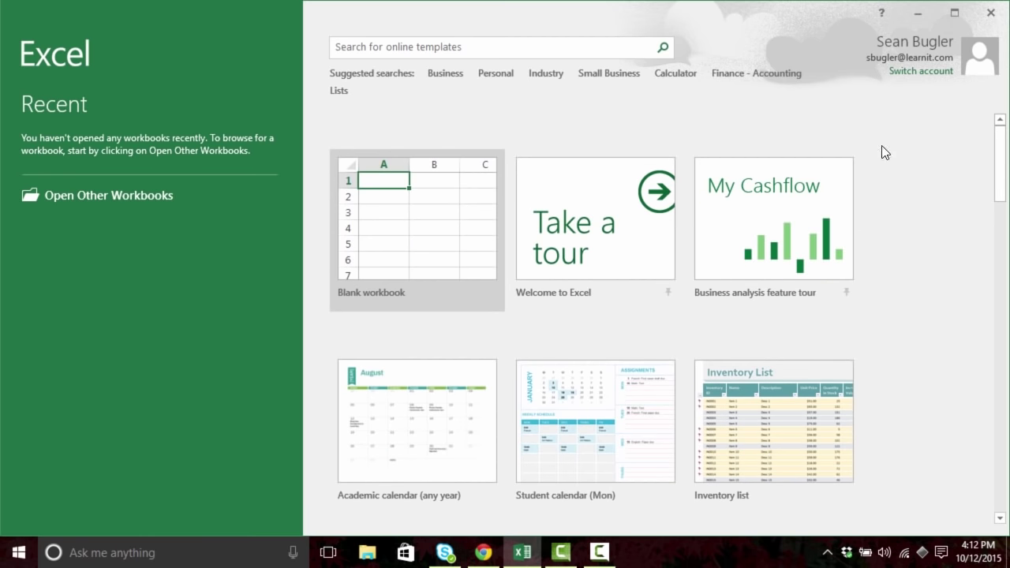
click(441, 47)
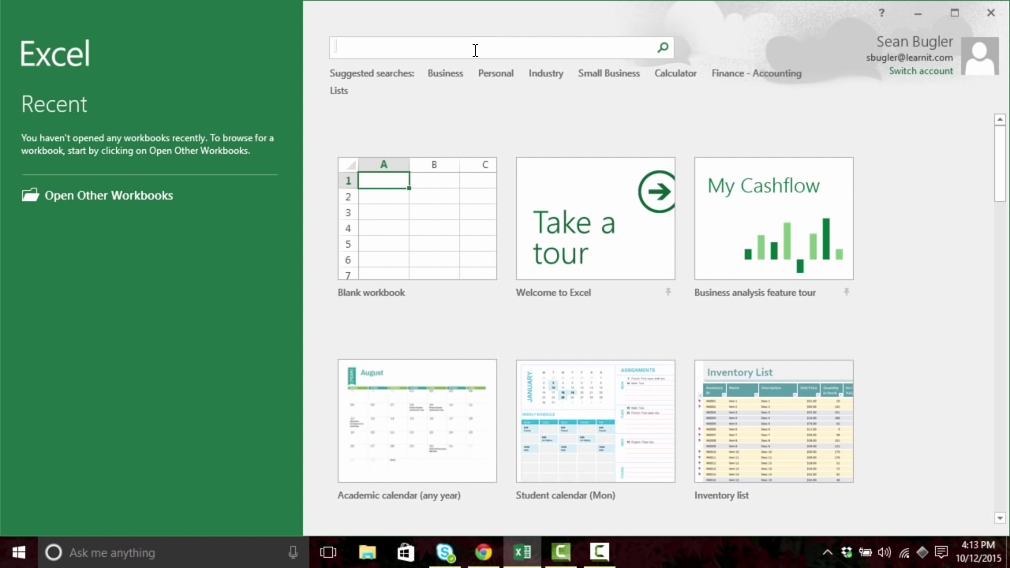
text(grocery list)
key(Return)
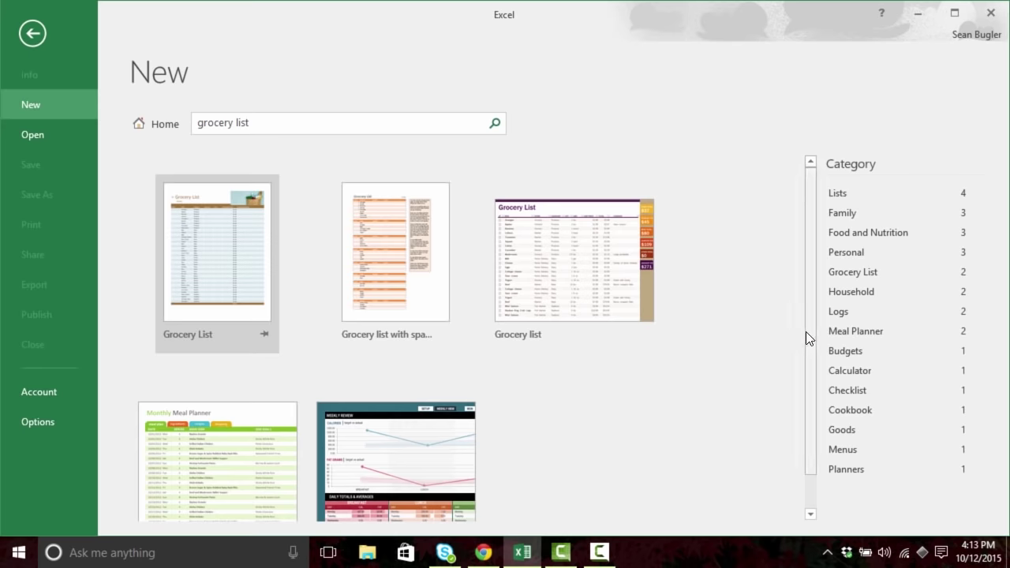
scroll(807, 363, down, 1)
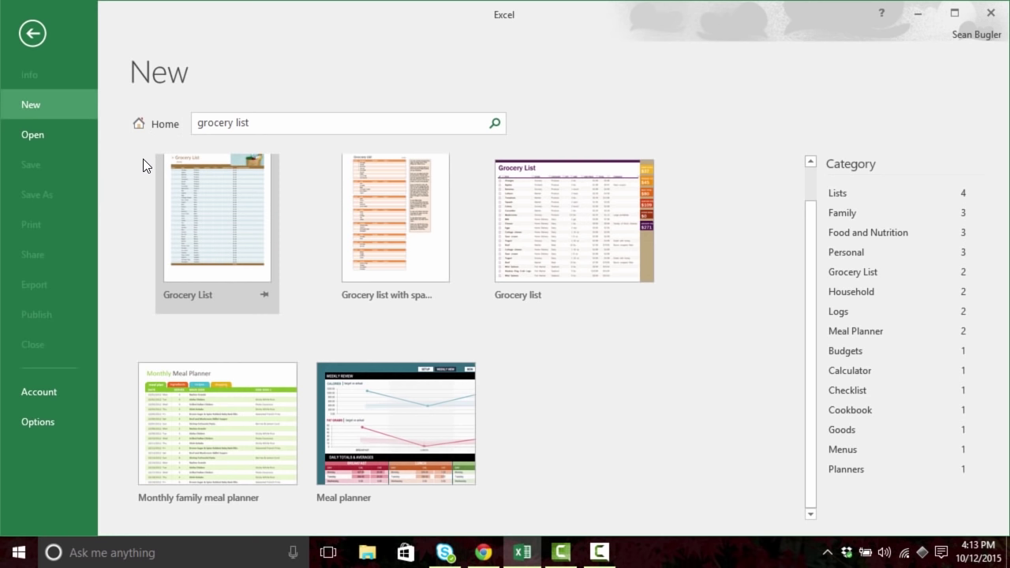
Return to the main template gallery and create a blank workbook
key(ctrl+2)
drag(143, 147, 122, 241)
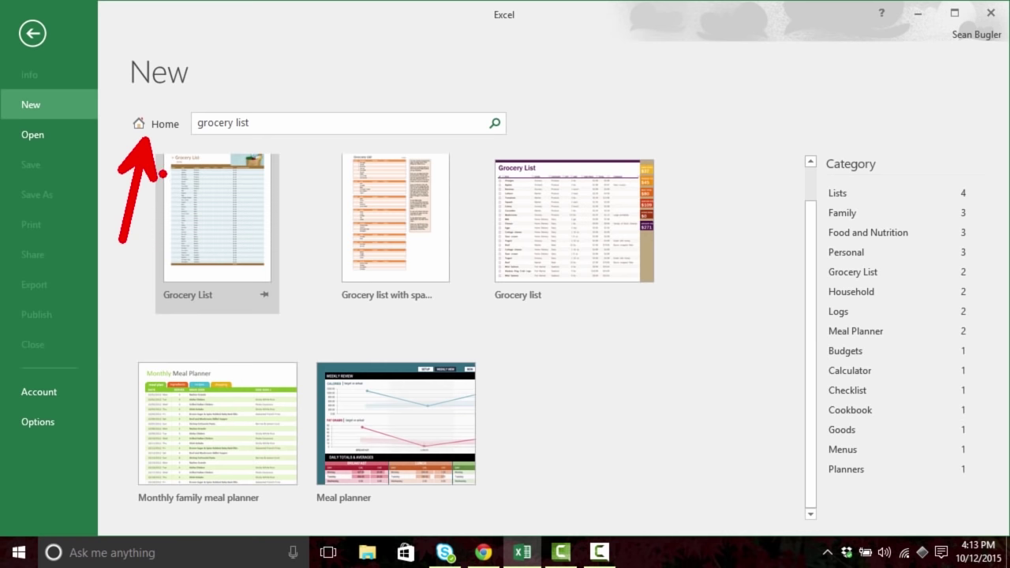
key(Escape)
key(ctrl+2)
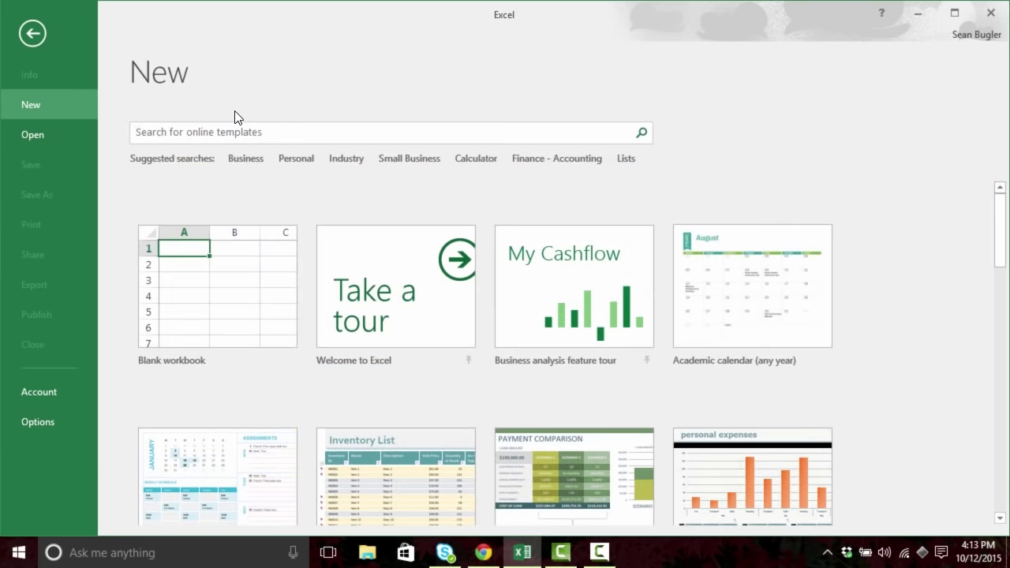
click(220, 283)
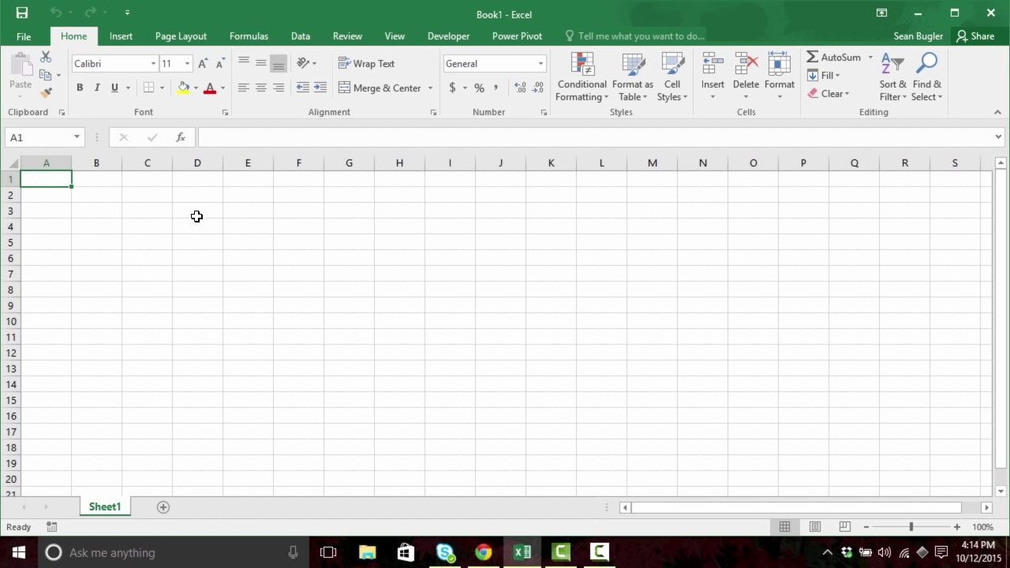
Look through the Insert, Page Layout, Formulas, Data and Review command sets, then return to the Home commands
key(F10)
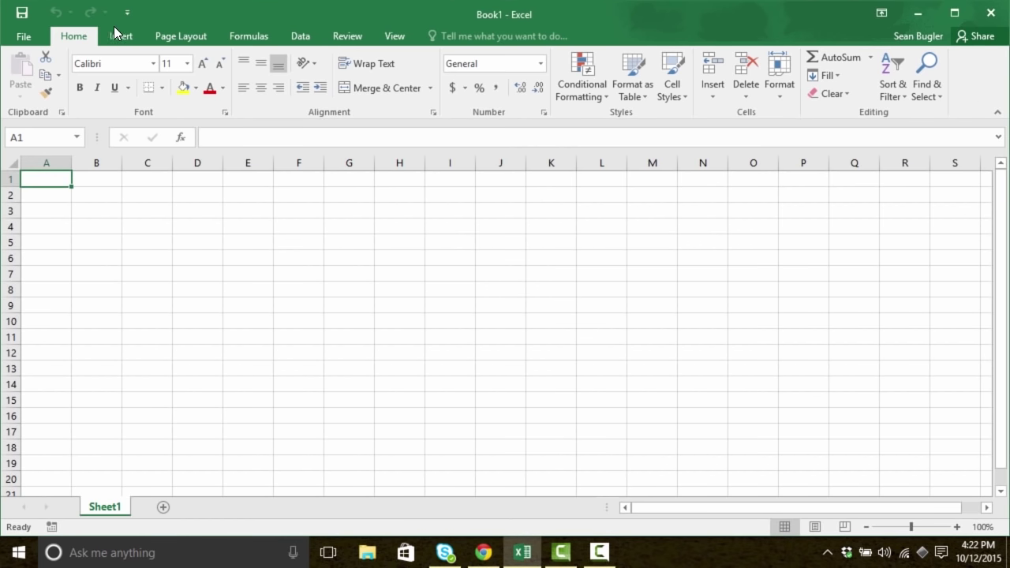
click(120, 35)
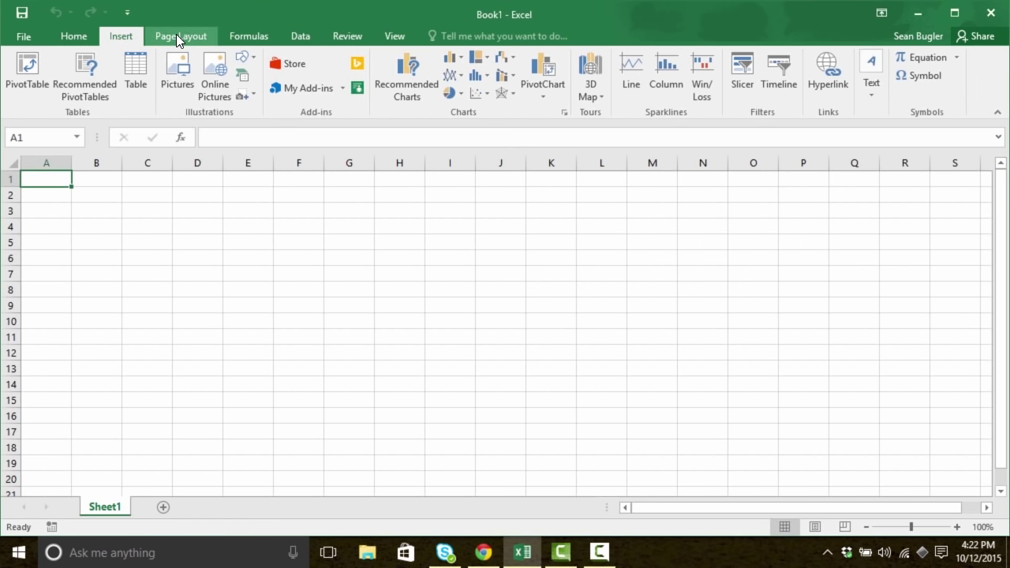
click(176, 34)
click(224, 32)
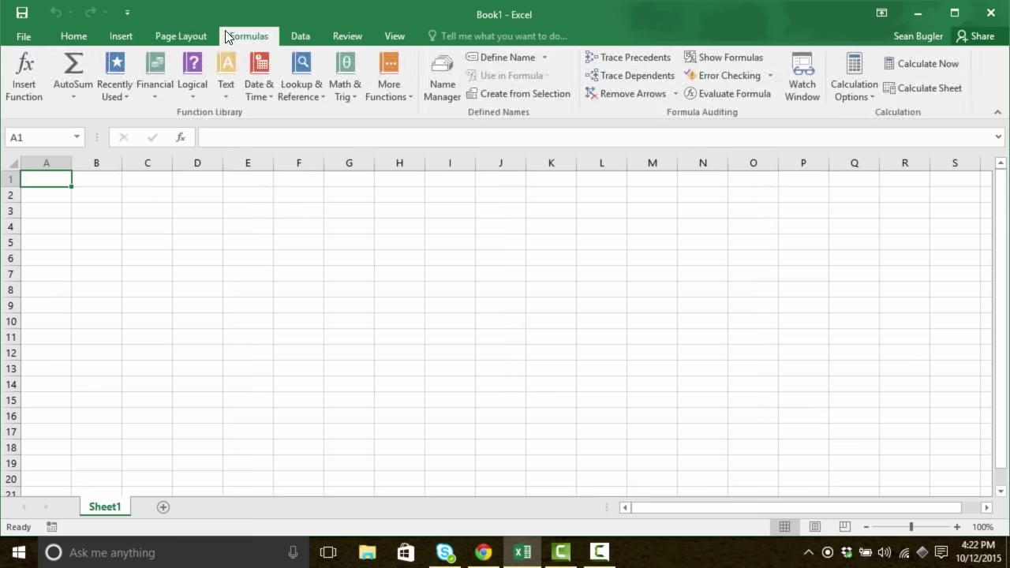
click(305, 30)
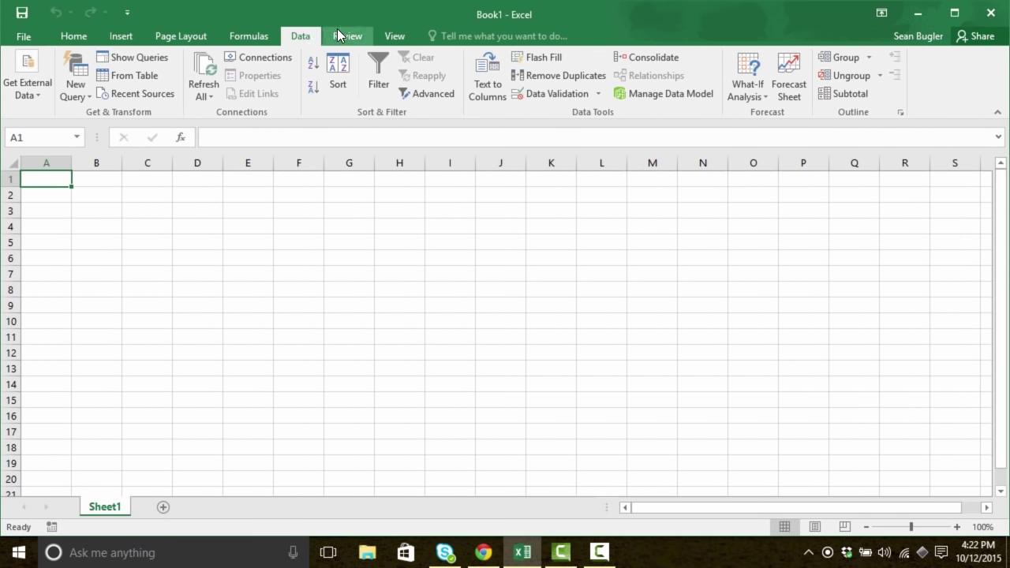
click(337, 32)
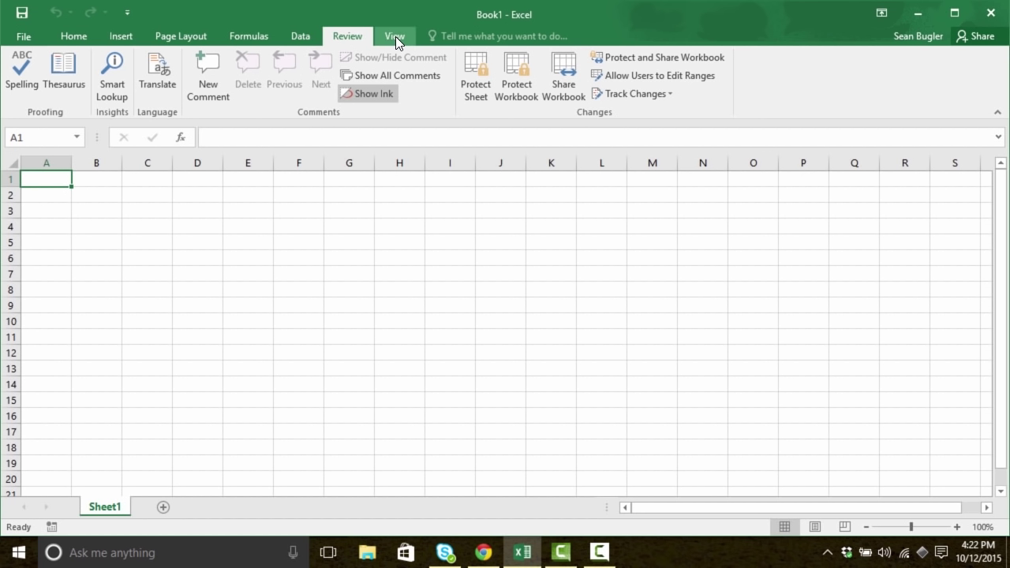
click(87, 36)
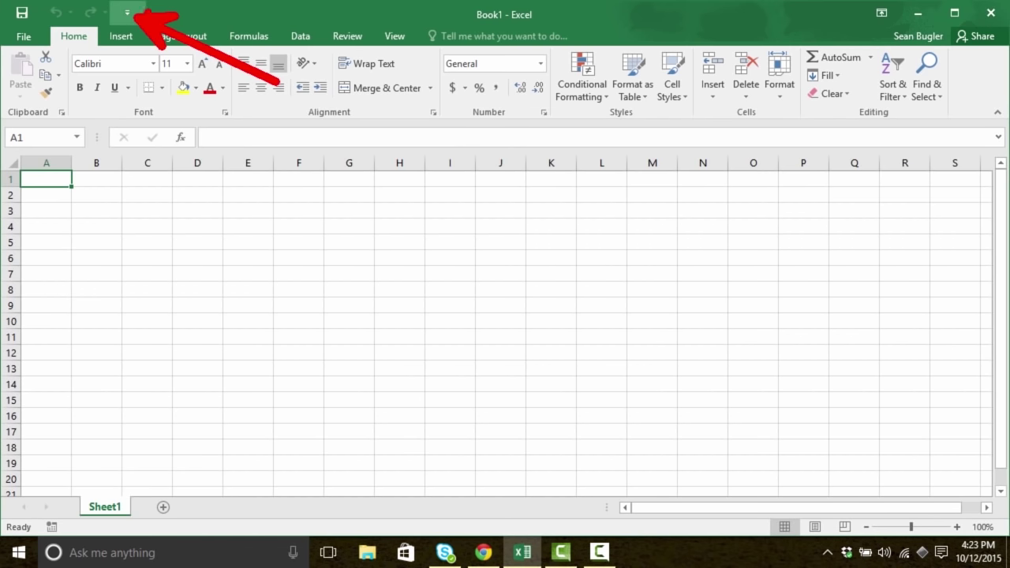
Add the New command to the Quick Access Toolbar and check it in the toolbar's list of commands
click(126, 13)
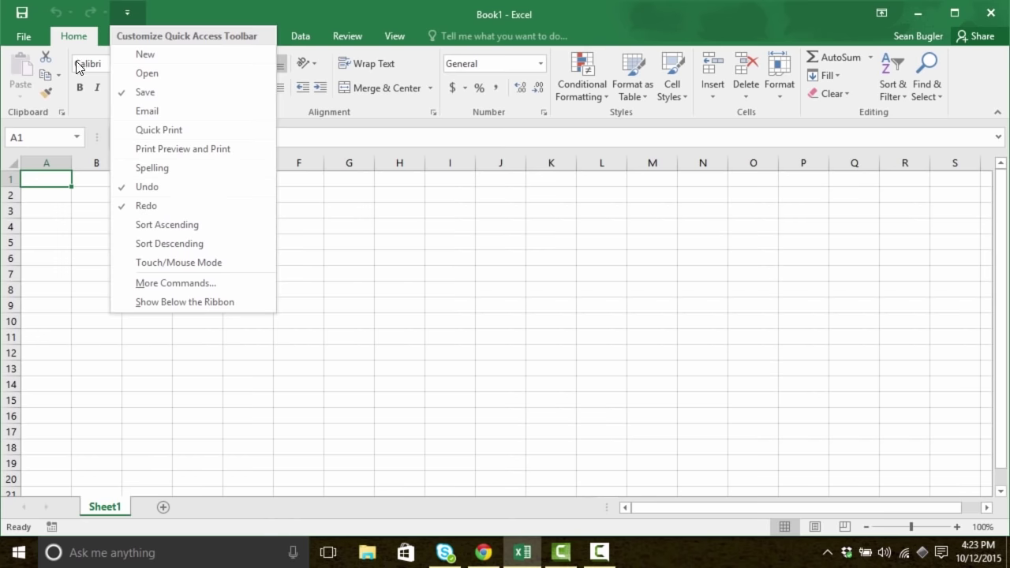
click(189, 66)
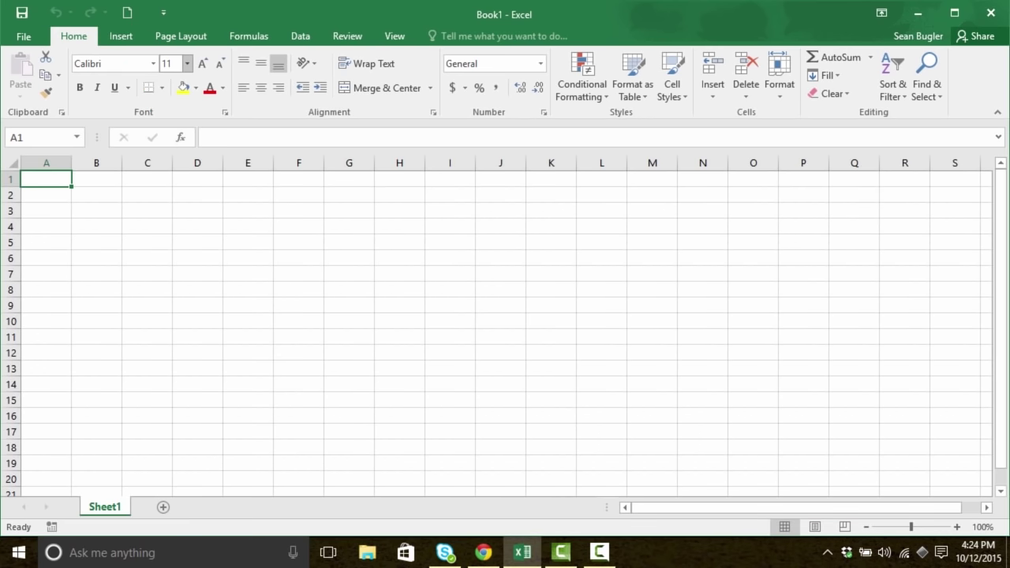
click(166, 11)
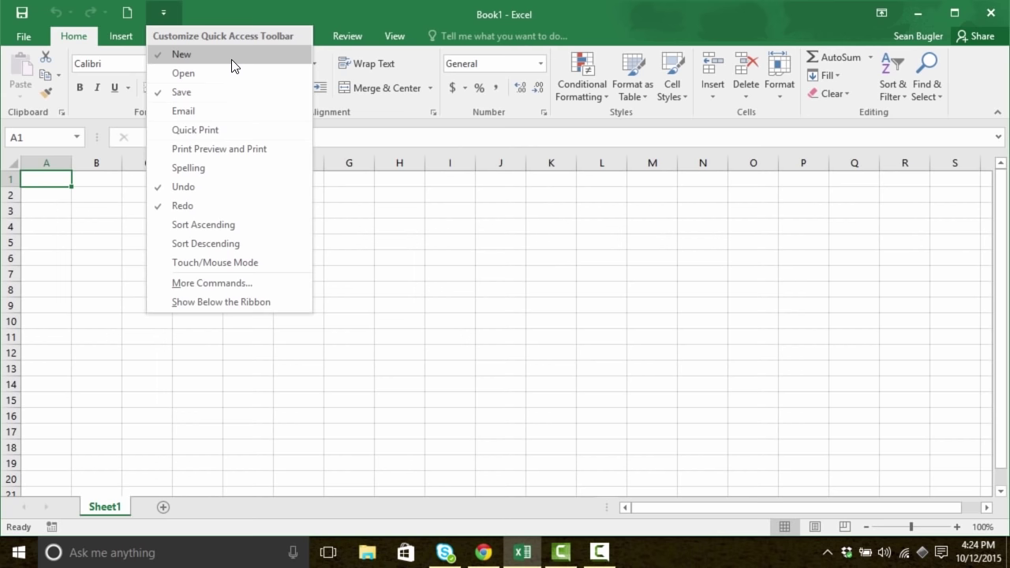
click(159, 14)
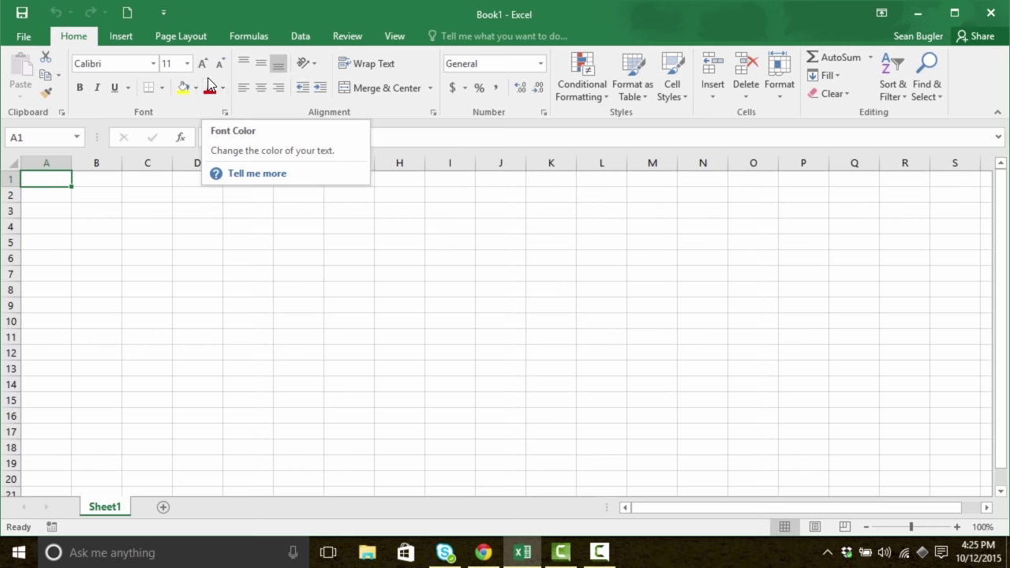
click(163, 12)
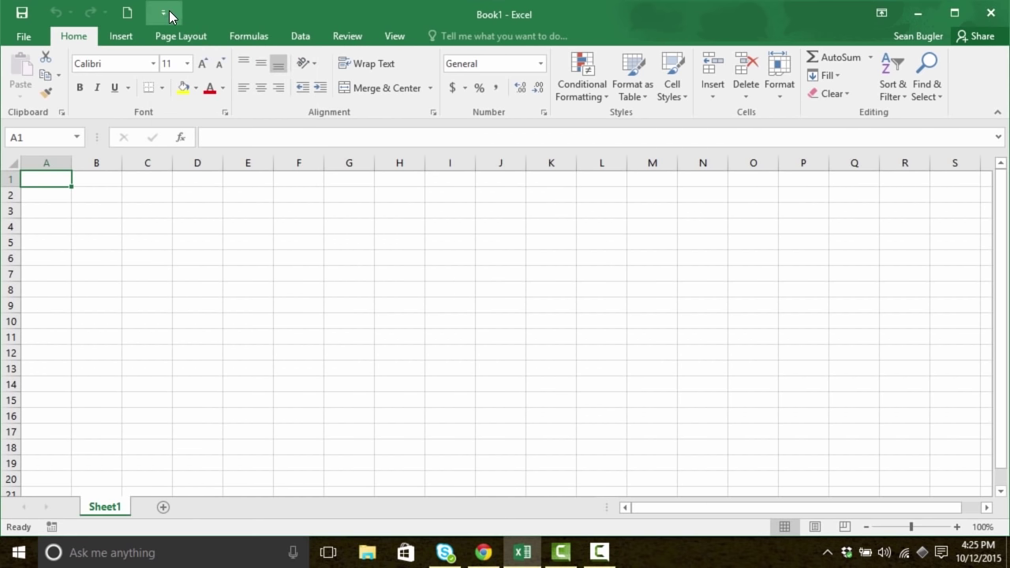
Try to remove New File from the Quick Access Toolbar through its full customization options
click(163, 12)
click(243, 283)
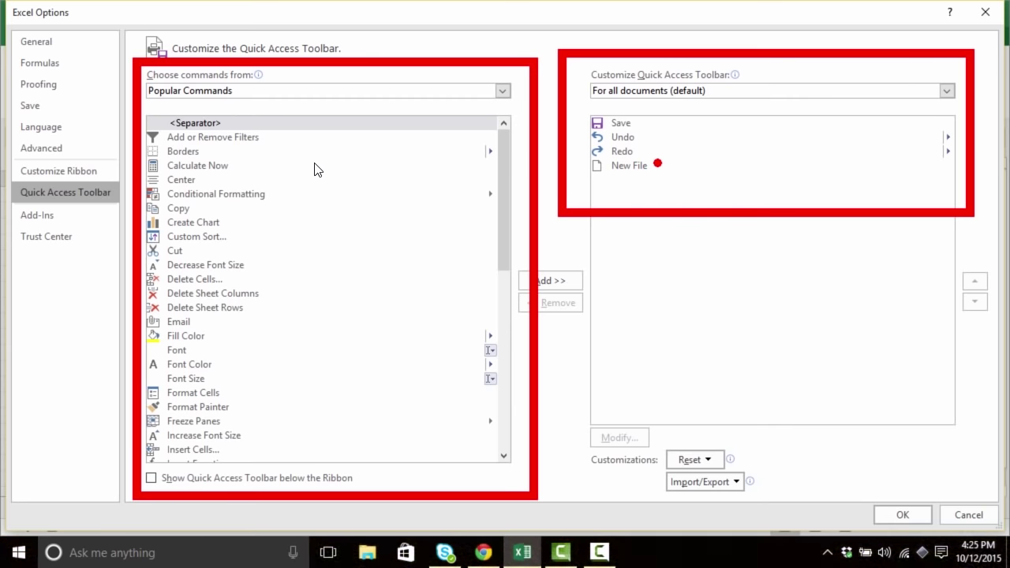
click(647, 166)
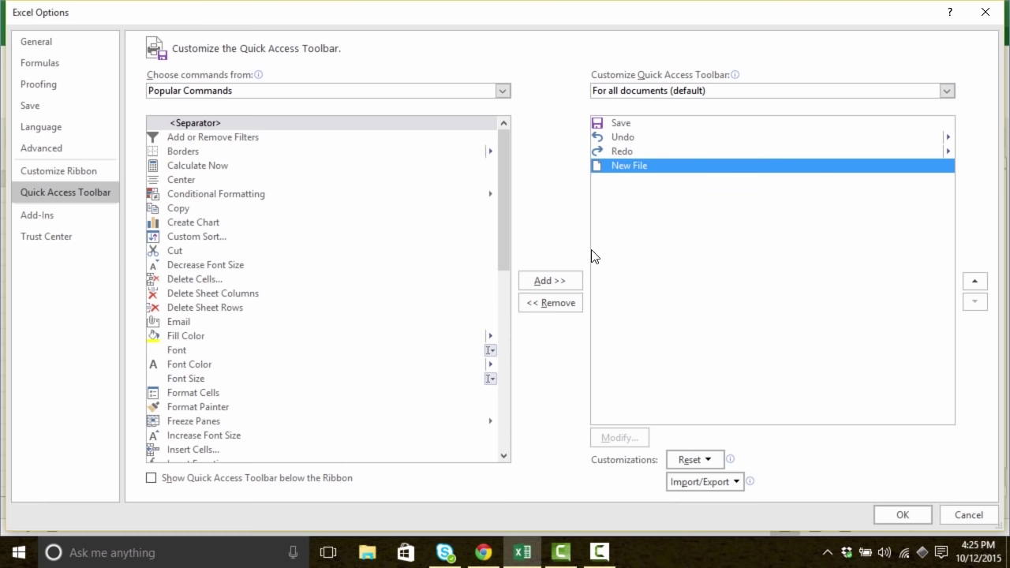
double_click(656, 164)
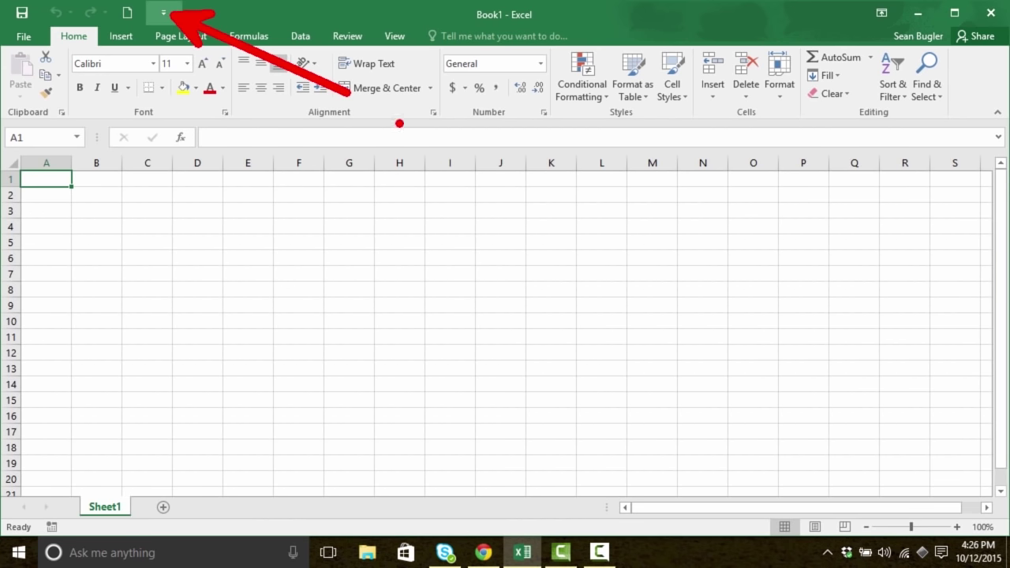
Open the full Quick Access Toolbar customization options and look through the popular commands, including Save, Save As and Shapes
click(165, 21)
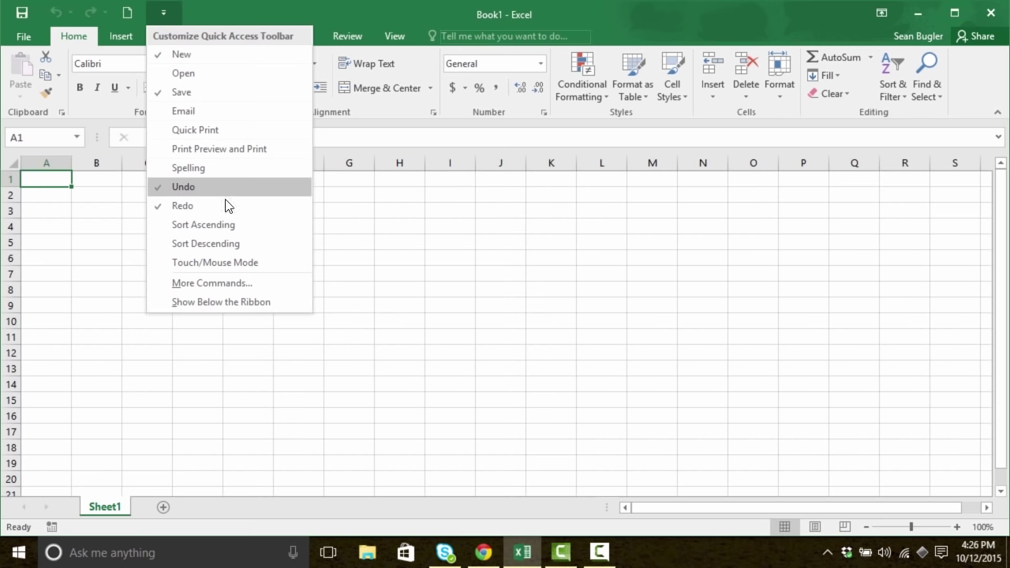
click(270, 289)
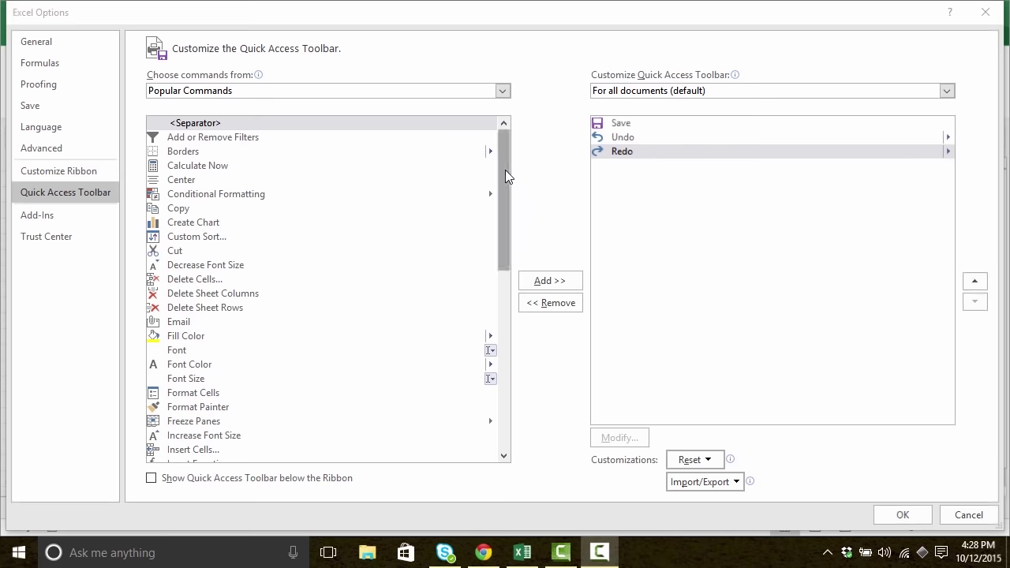
drag(505, 169, 469, 377)
click(188, 299)
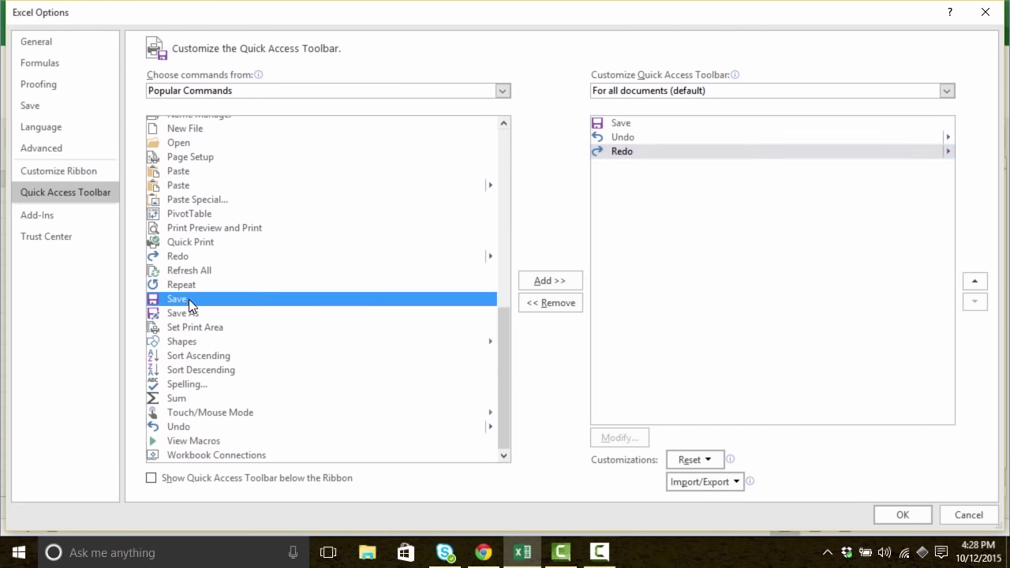
click(194, 314)
click(202, 342)
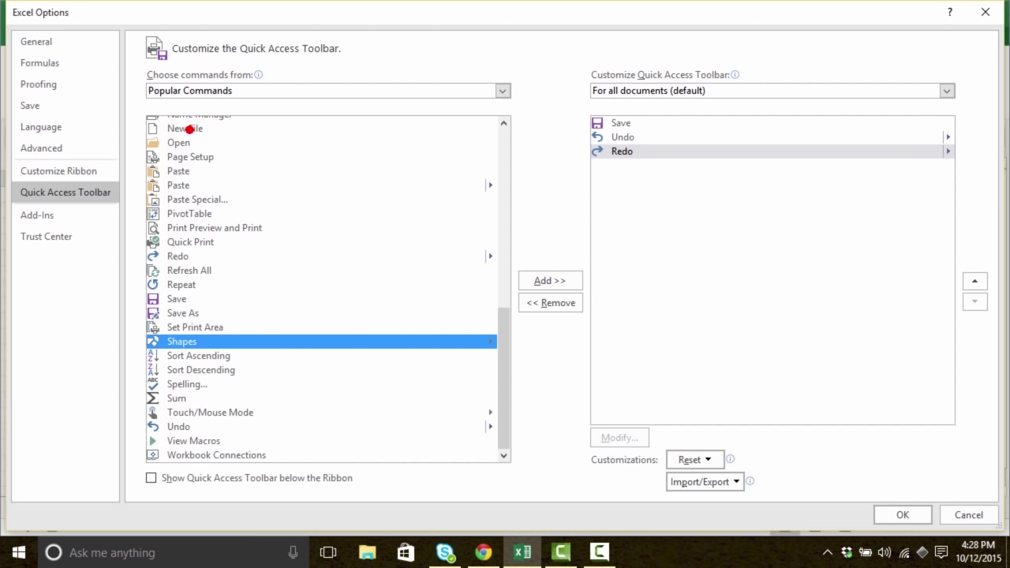
drag(212, 96, 264, 210)
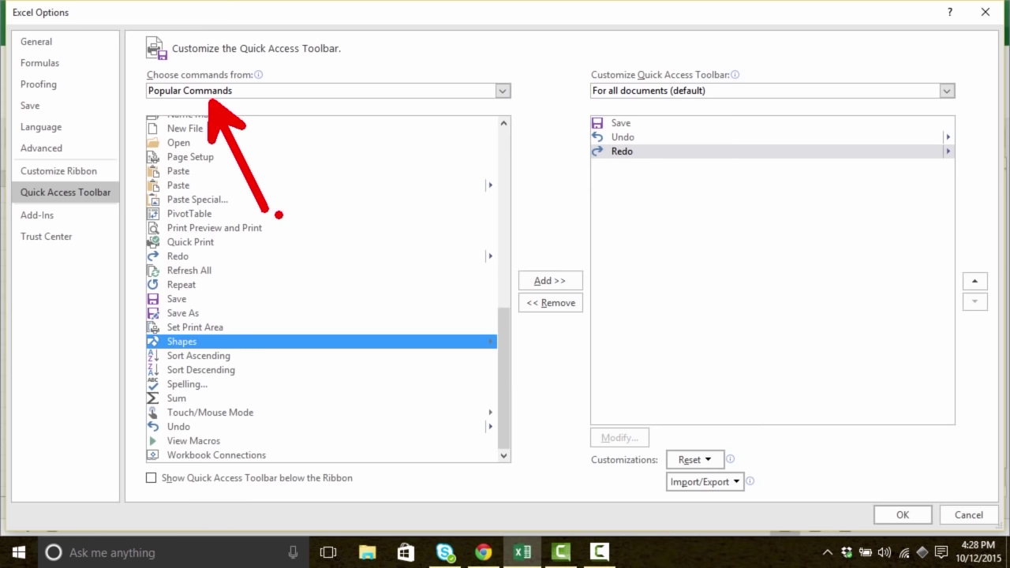
key(Escape)
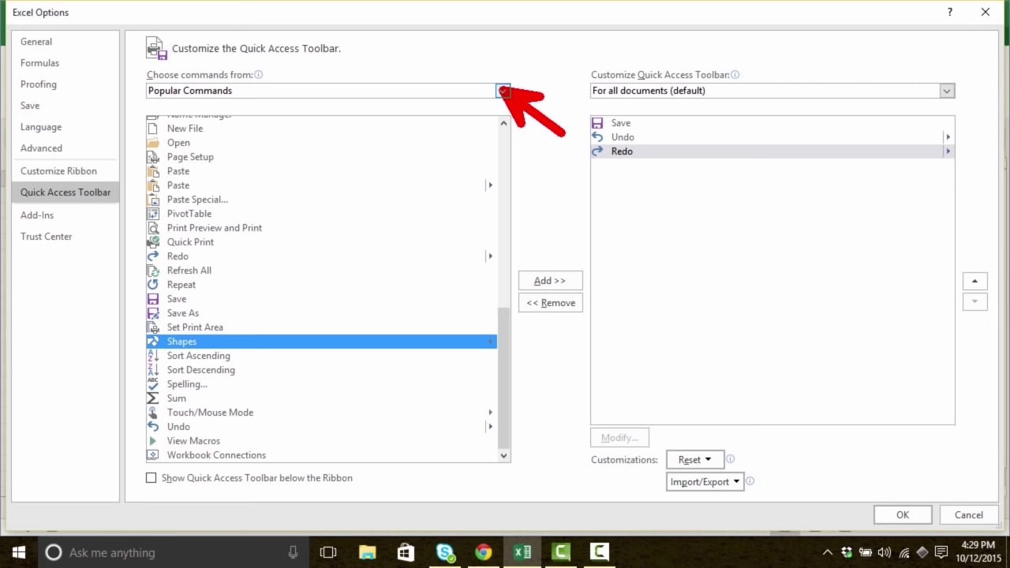
Switch the source list for the Quick Access Toolbar to All Commands and look through the alphabetical list
click(502, 92)
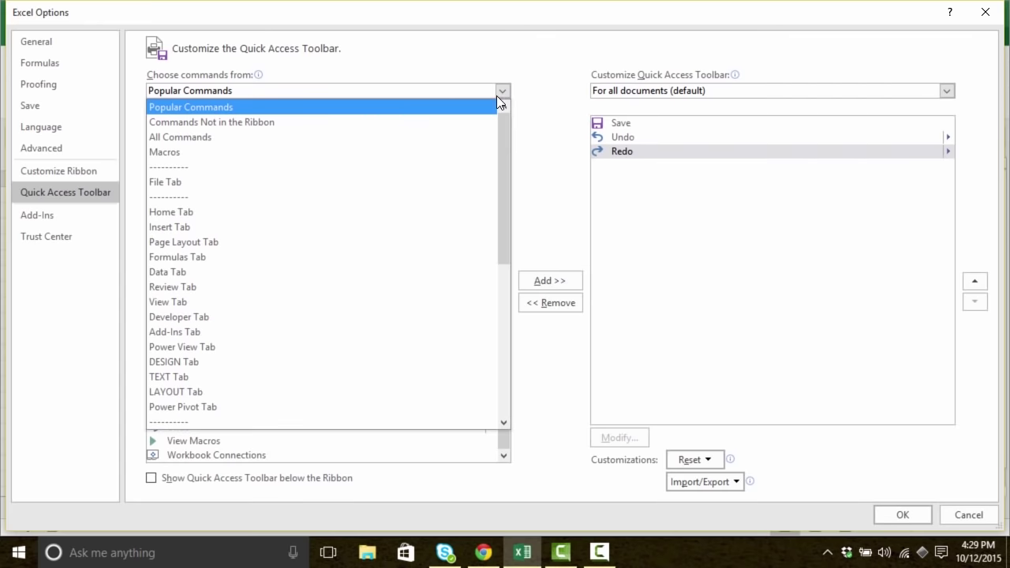
click(315, 140)
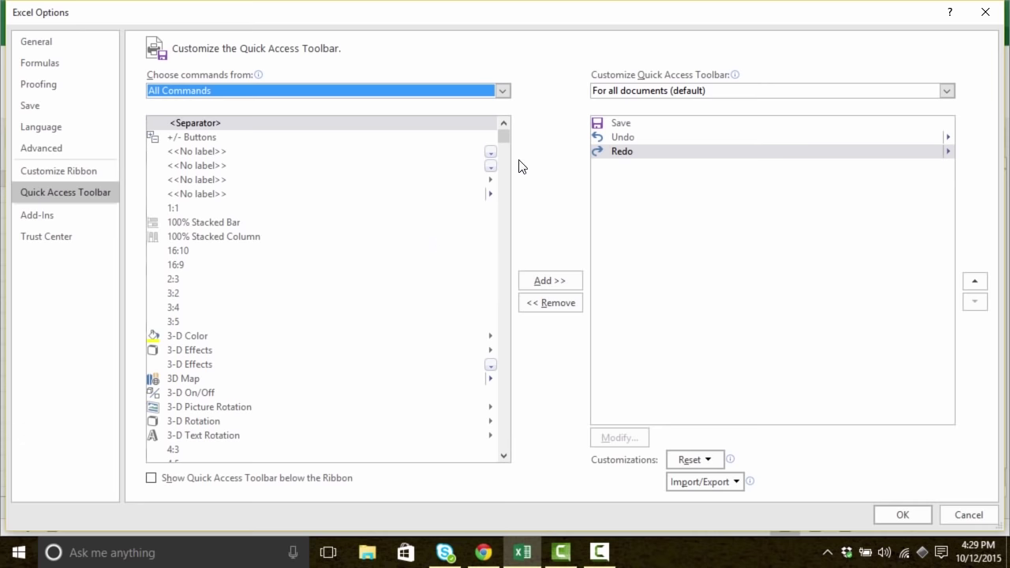
drag(501, 136, 502, 151)
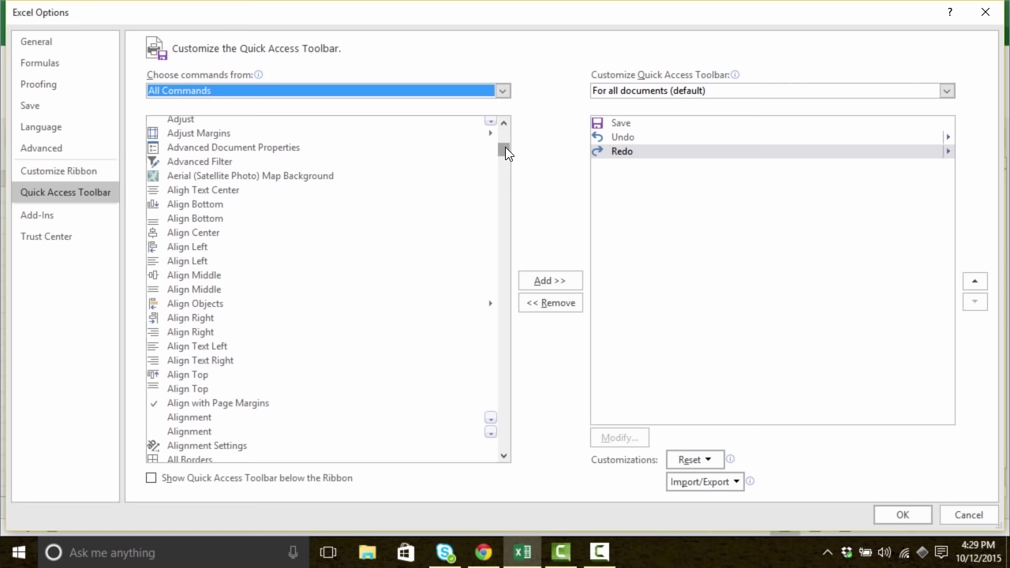
drag(505, 147, 505, 130)
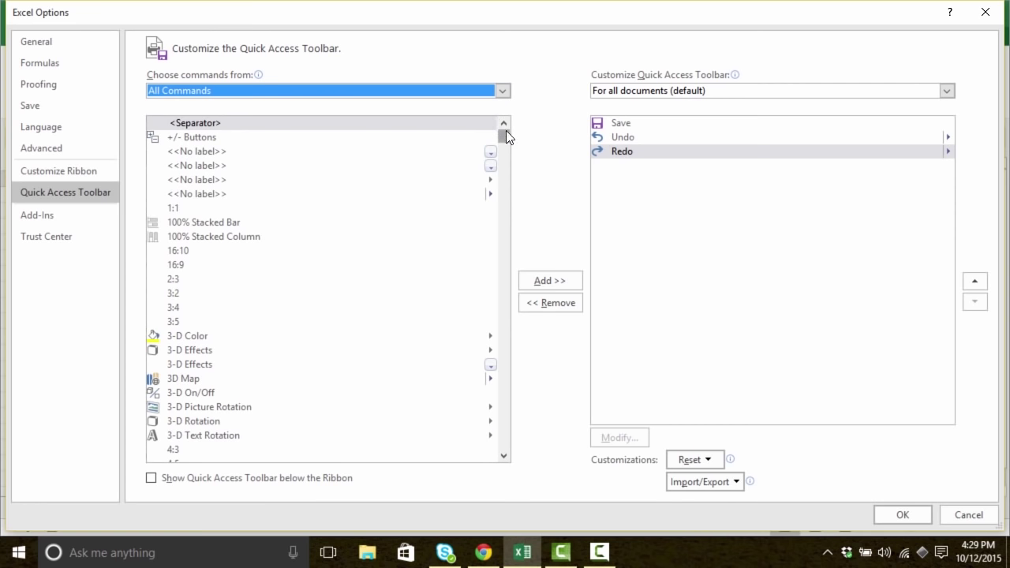
drag(506, 134, 494, 289)
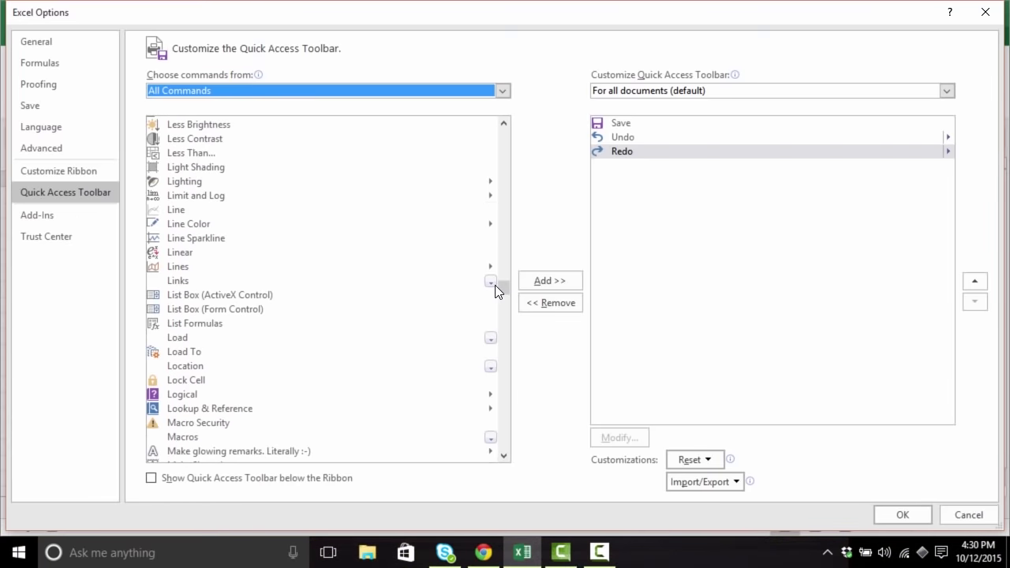
Find the Strikethrough command among the commands starting with S and add it to the Quick Access Toolbar
click(204, 172)
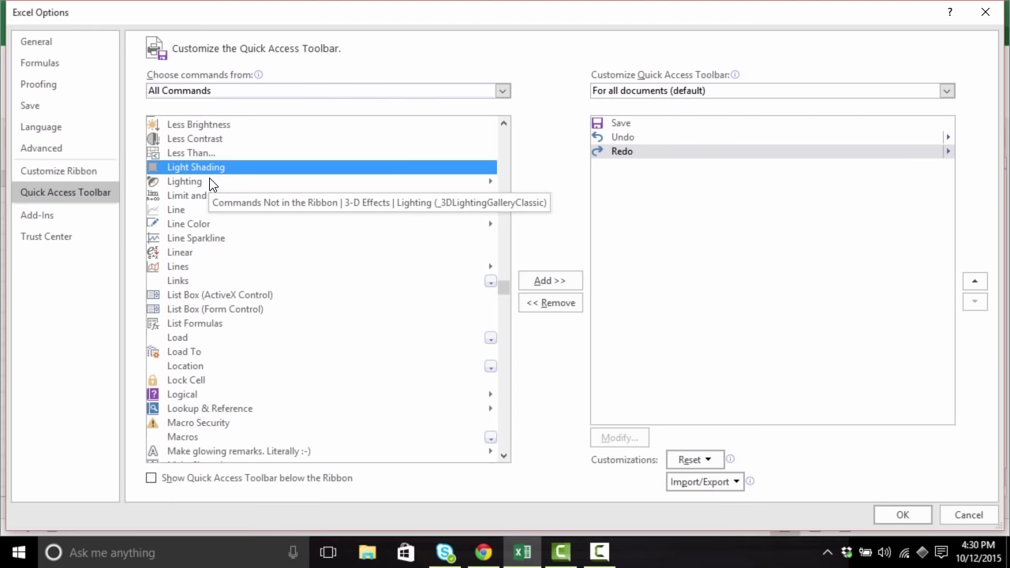
key(s)
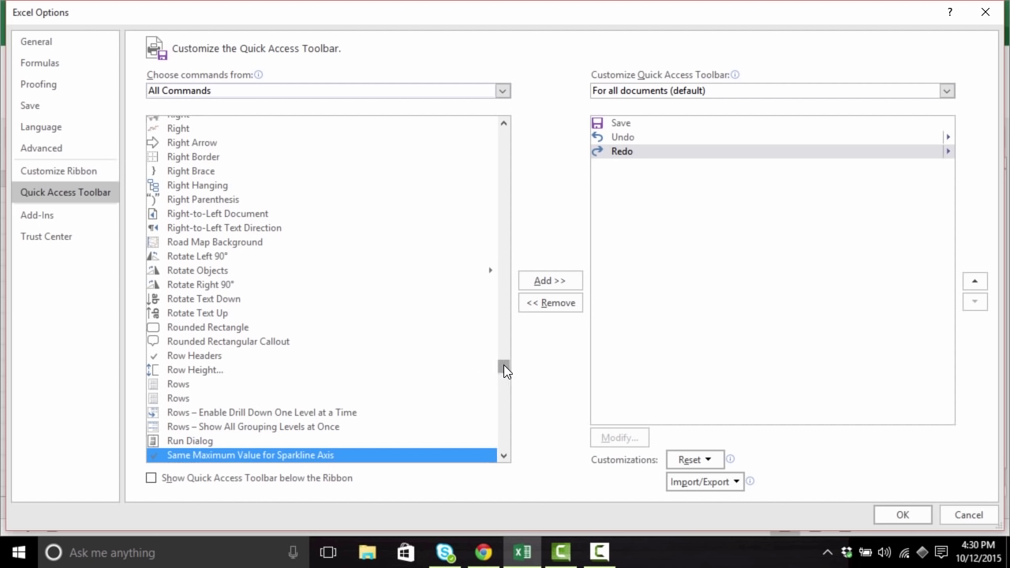
drag(503, 367, 499, 407)
click(244, 341)
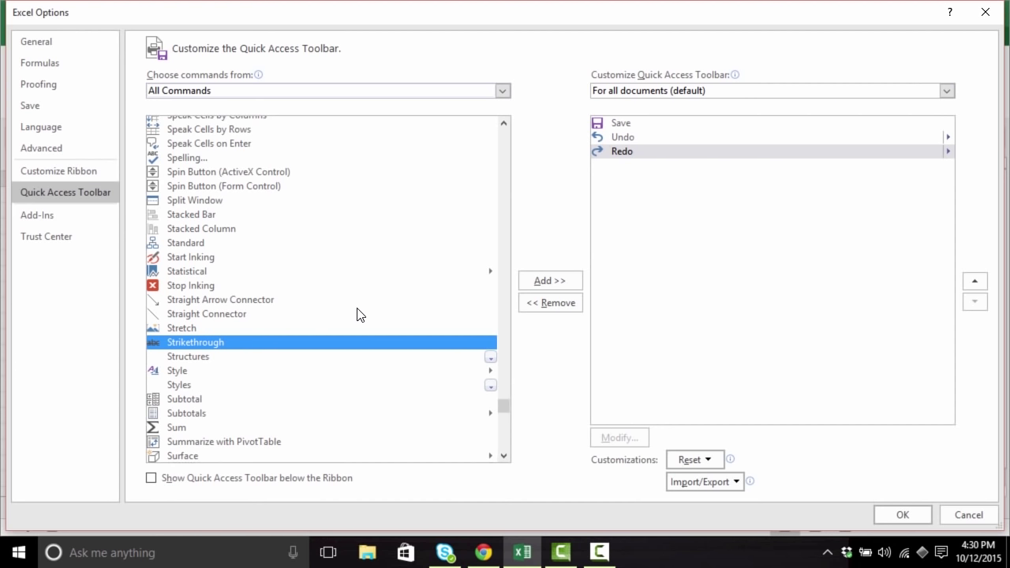
mouse_move(513, 281)
mouse_down()
mouse_move(439, 310)
mouse_move(318, 335)
mouse_up()
key(Escape)
double_click(232, 341)
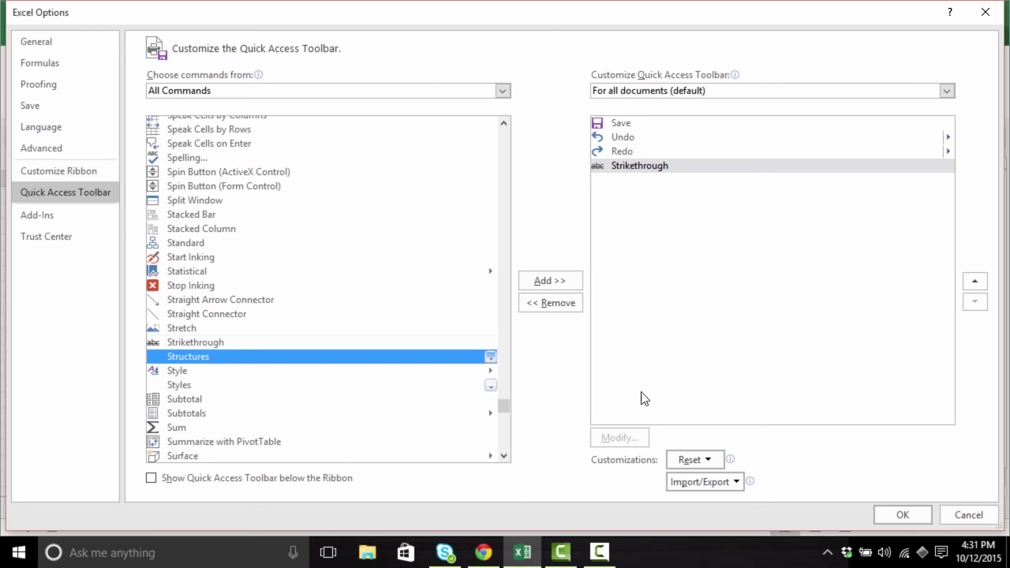
Check the reset choices for customizations without using them, and apply the Quick Access Toolbar changes
click(713, 460)
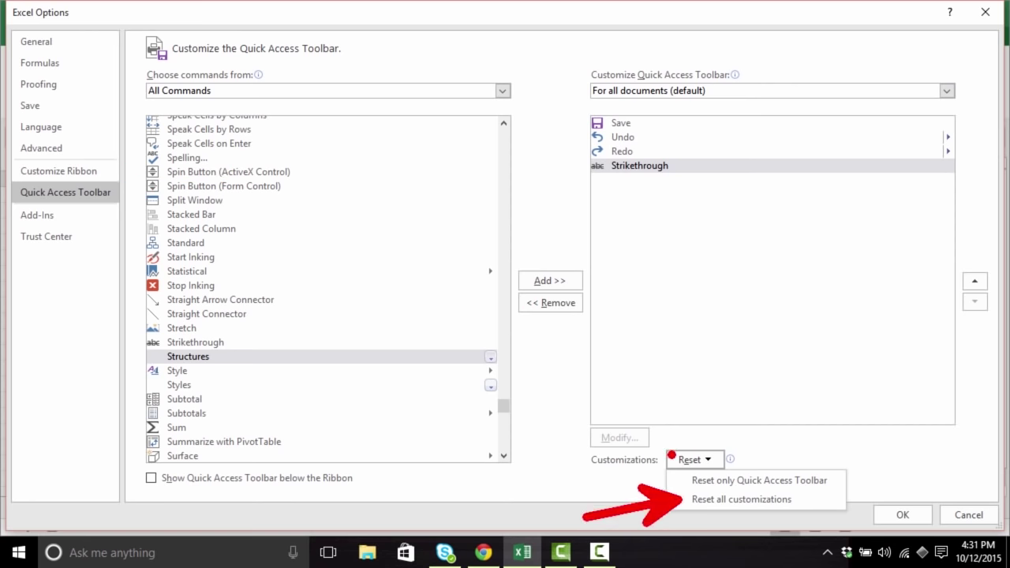
click(669, 455)
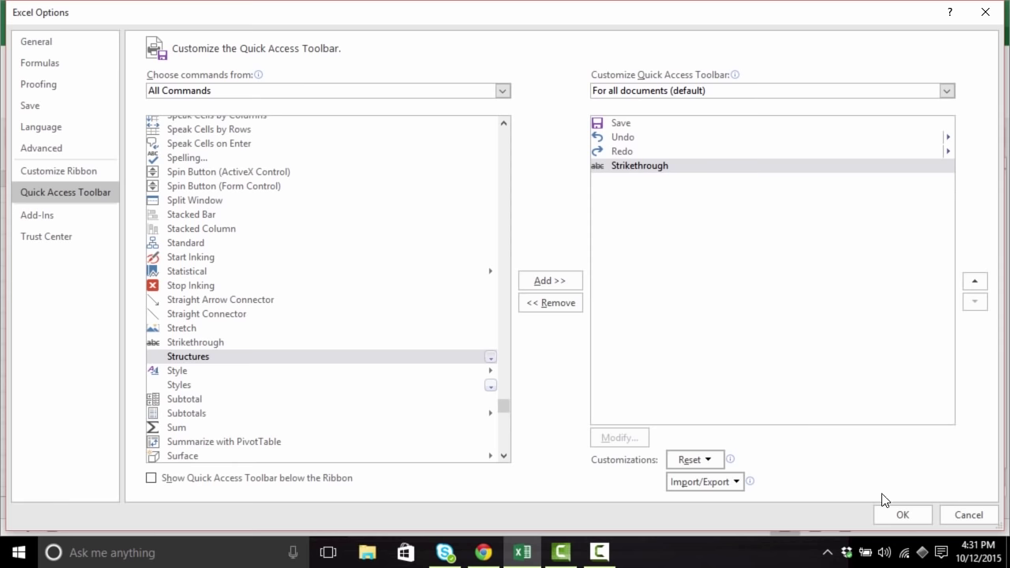
click(890, 515)
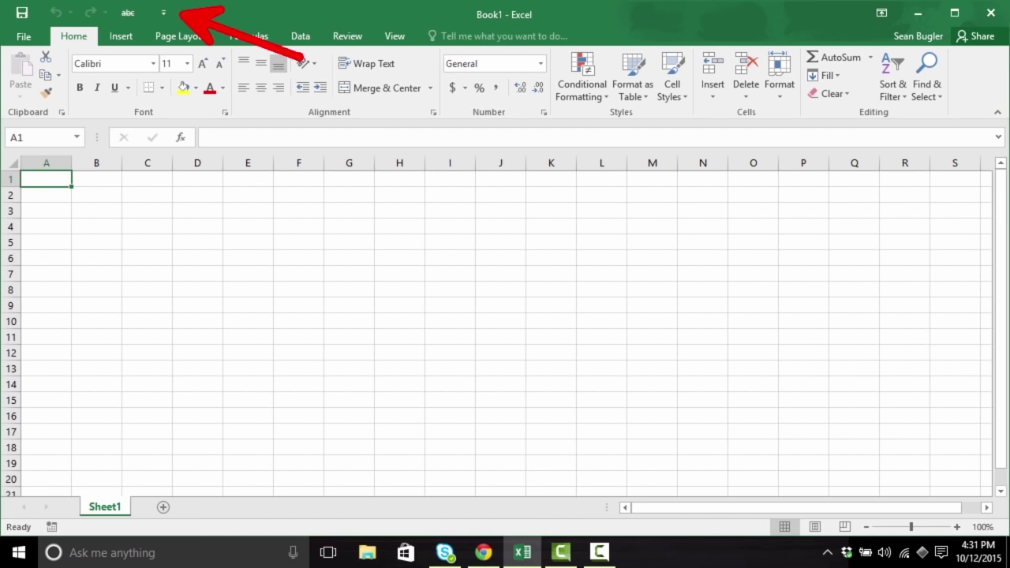
Reopen the full Quick Access Toolbar customization options, view the All Commands list, and close the options without adding anything
click(175, 13)
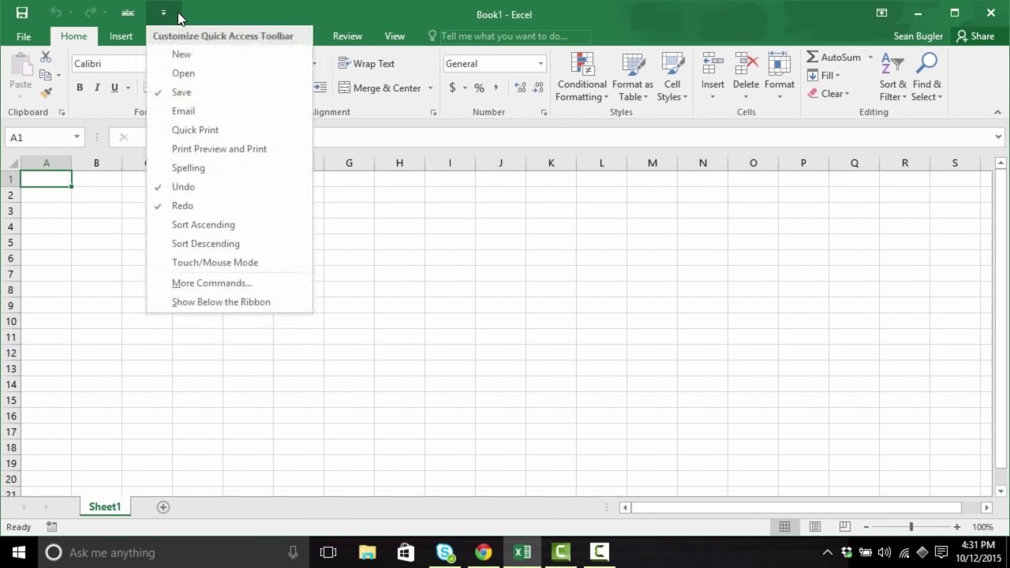
click(294, 282)
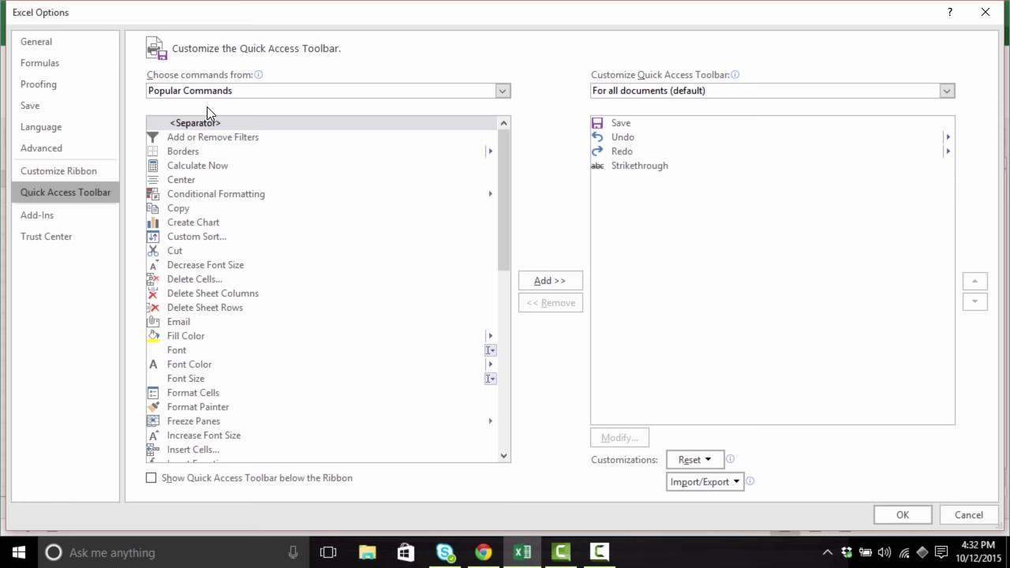
click(501, 91)
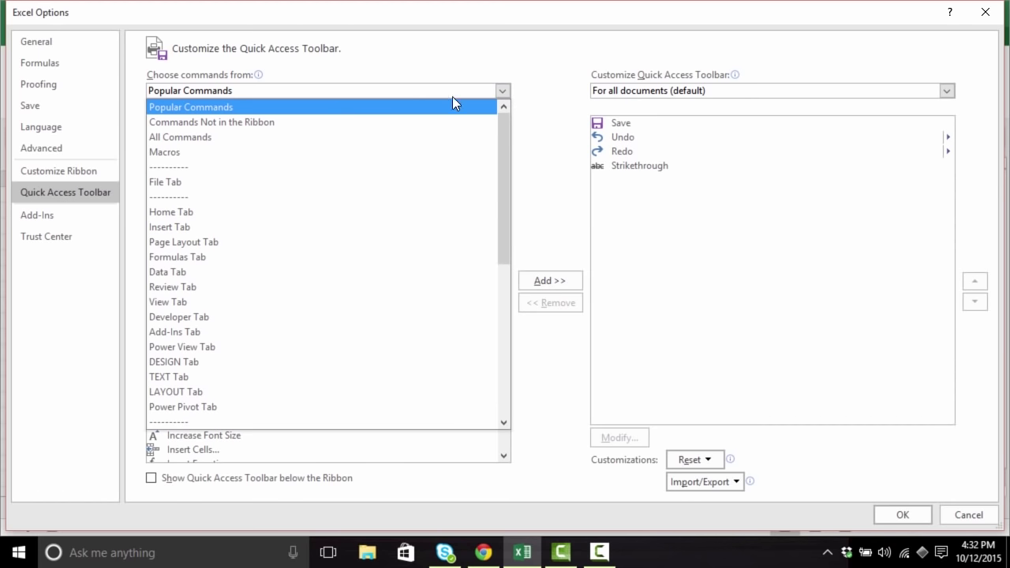
click(275, 137)
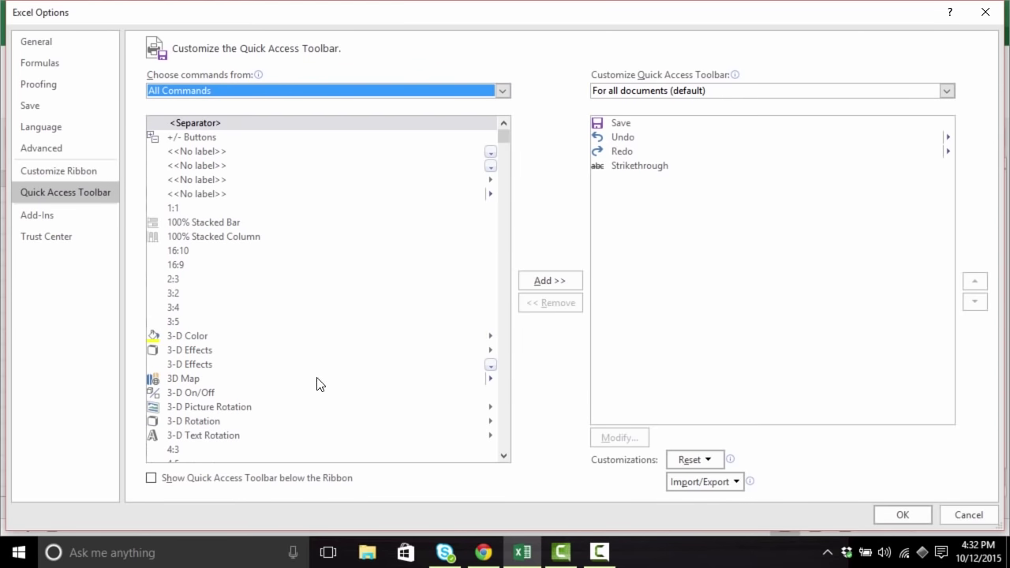
click(272, 251)
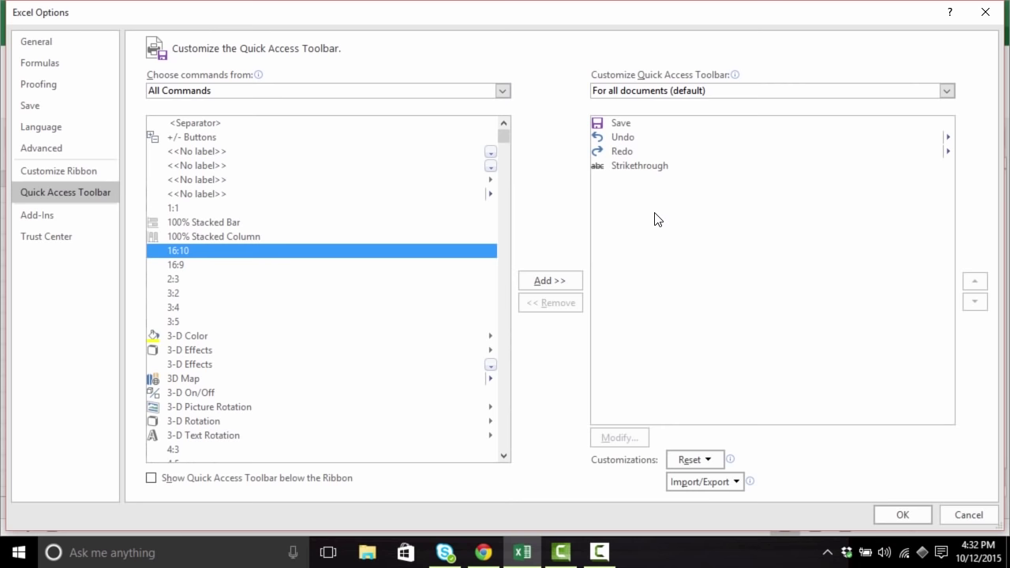
click(891, 518)
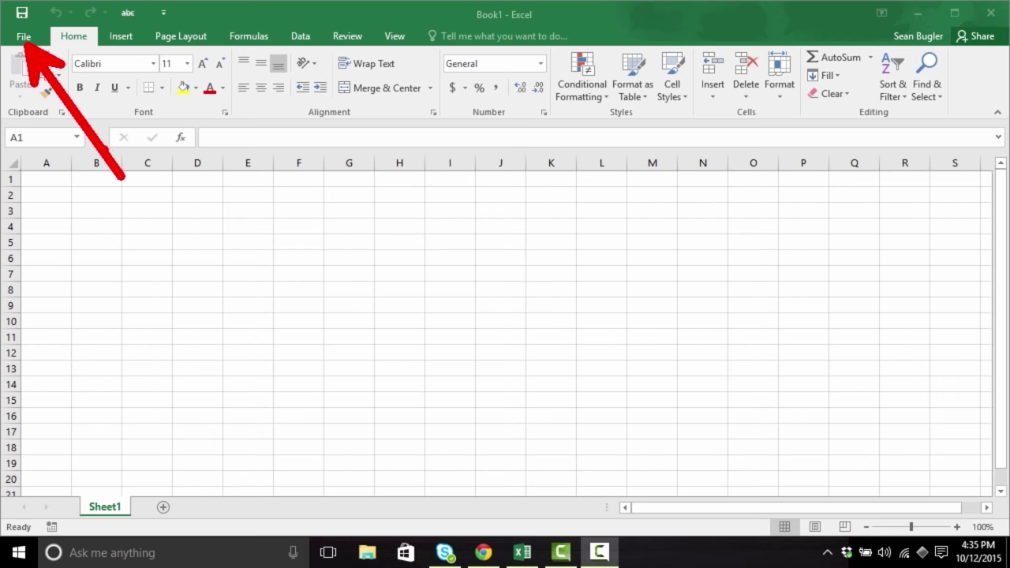
Open the file management view and look at the workbook's Info page and the New page with its templates
click(33, 37)
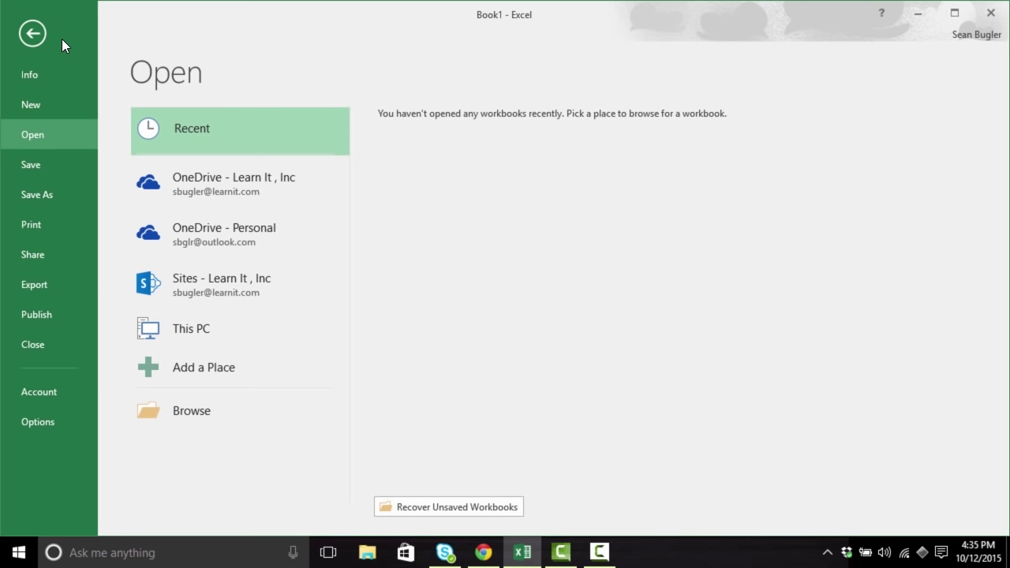
click(73, 73)
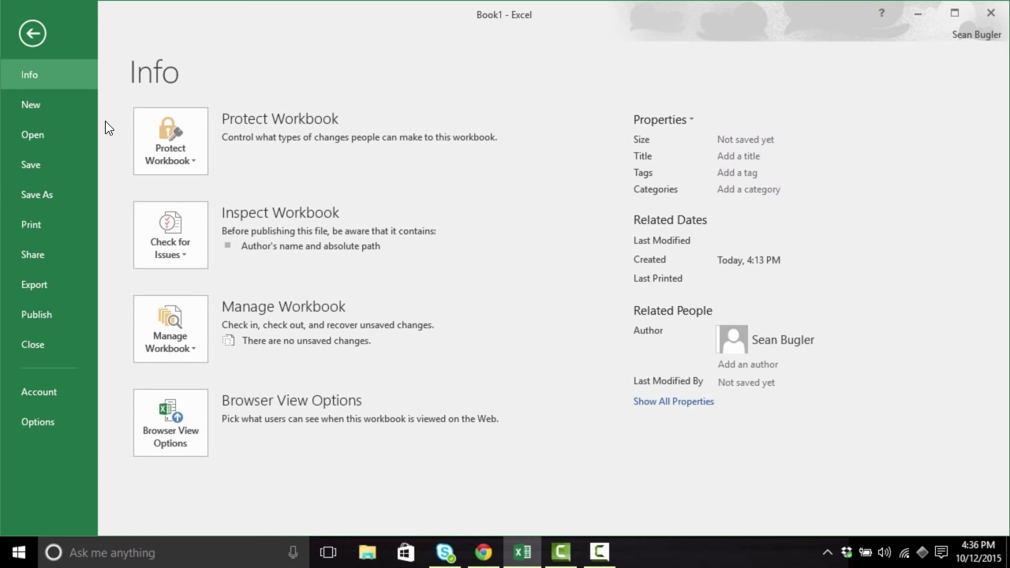
click(62, 103)
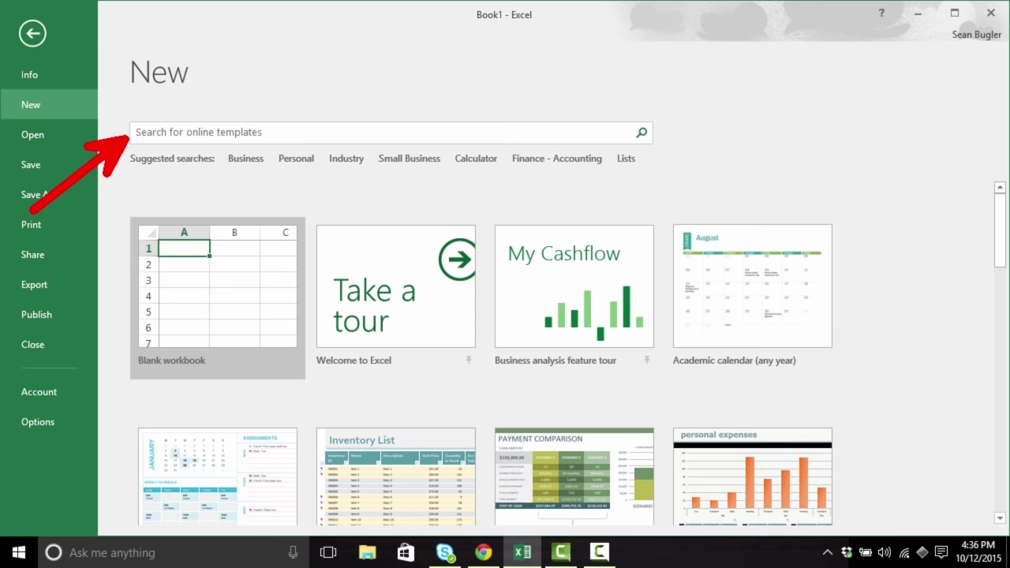
Review the places to open a workbook from, browse the Documents folder, and cancel without opening a file
click(87, 139)
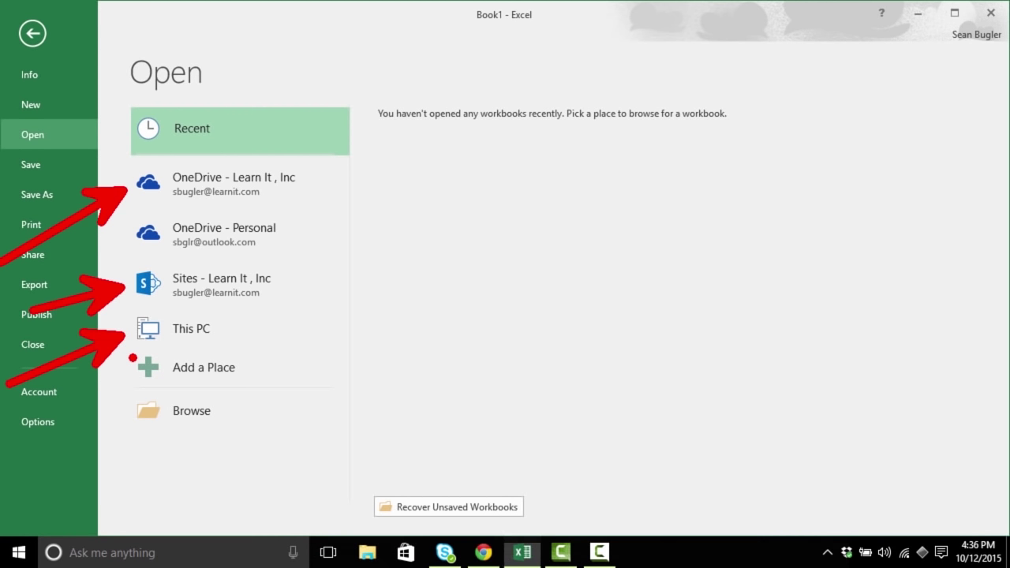
click(237, 407)
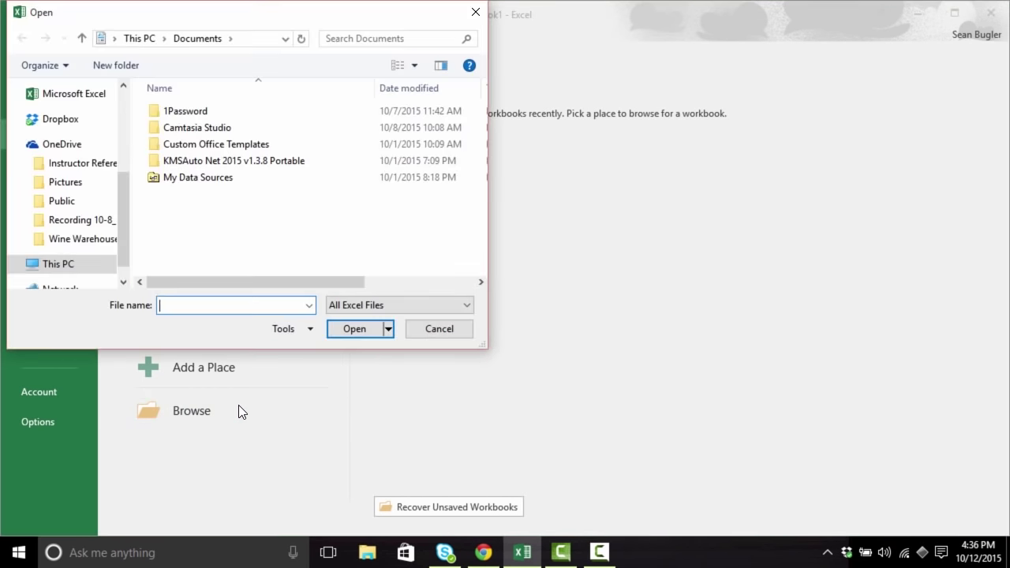
mouse_move(395, 9)
mouse_down()
mouse_move(395, 86)
mouse_move(389, 15)
mouse_up()
click(436, 332)
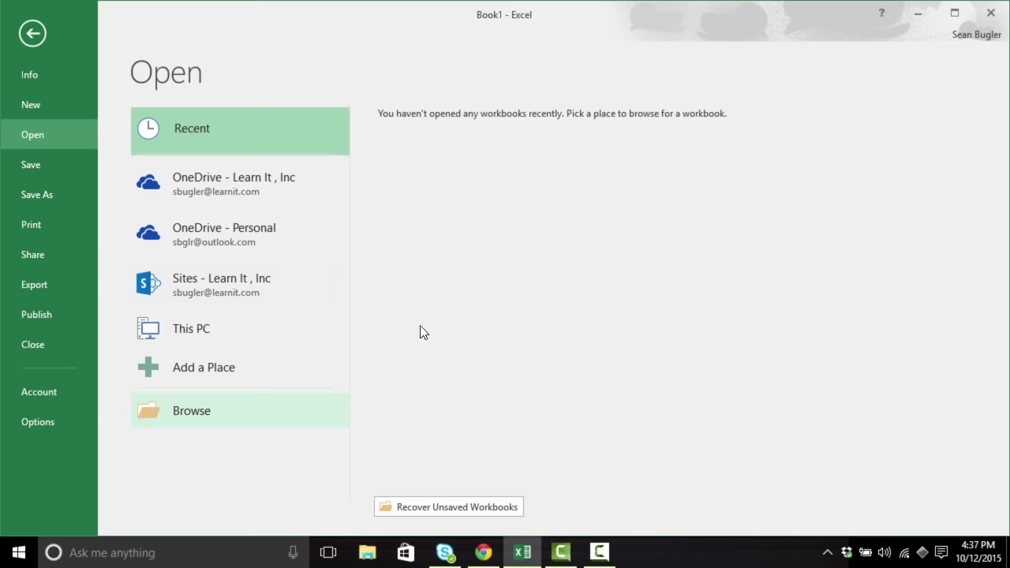
Look at the save locations offered for the unsaved workbook and at the print settings
click(64, 166)
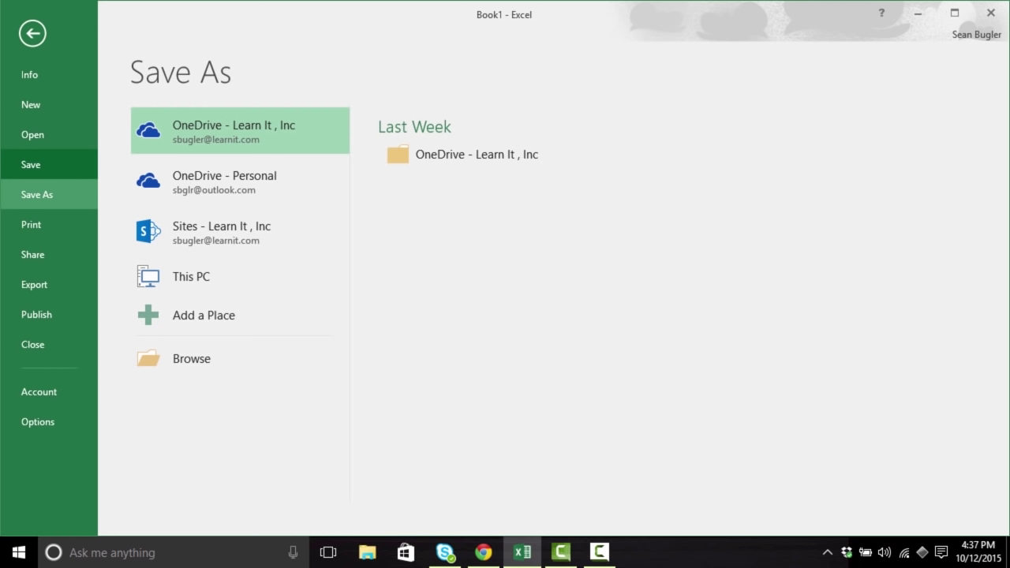
click(63, 166)
click(64, 228)
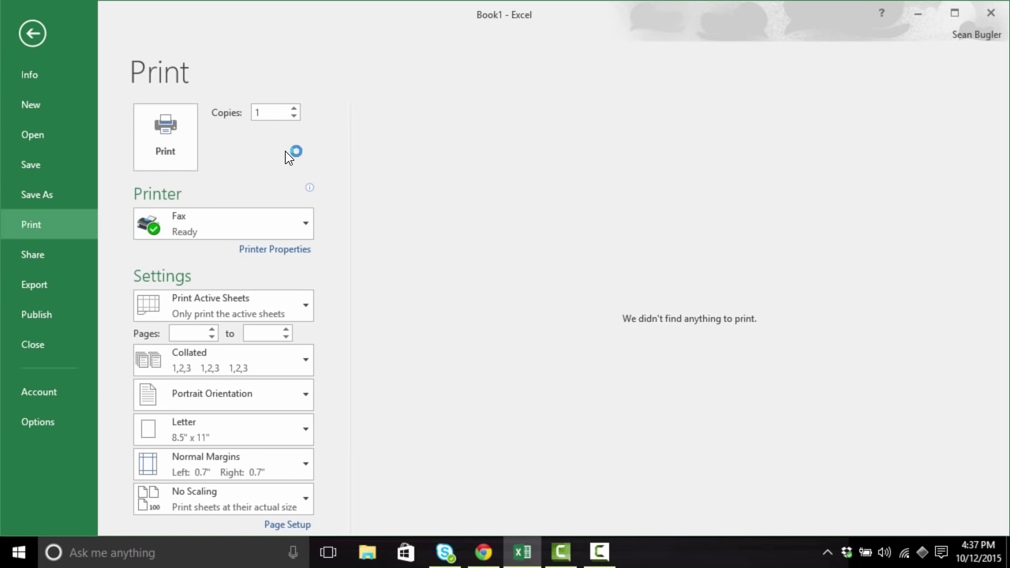
Look through the sharing options: Share with People, Email, Present Online and Send by Instant Message
click(64, 250)
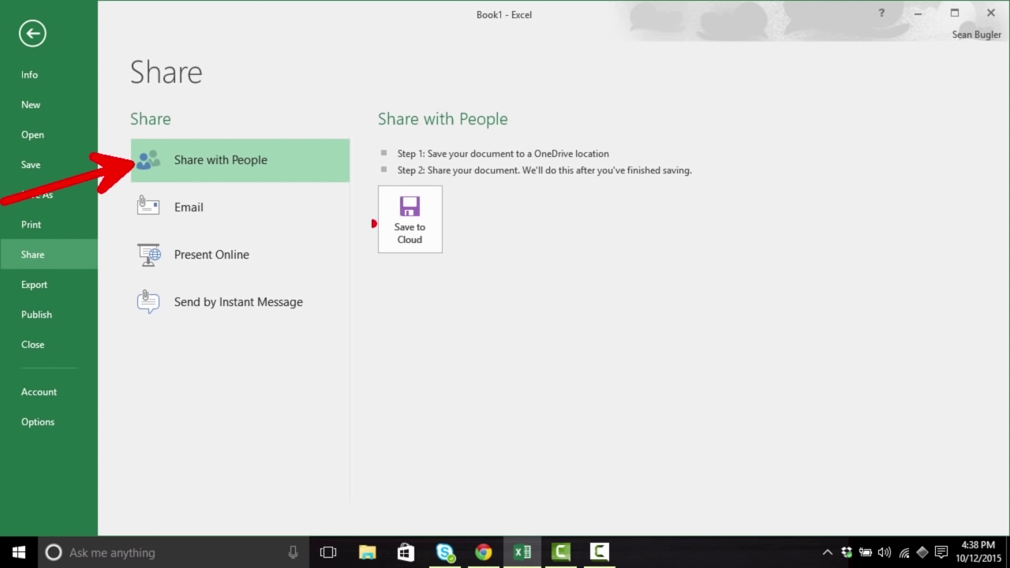
click(260, 210)
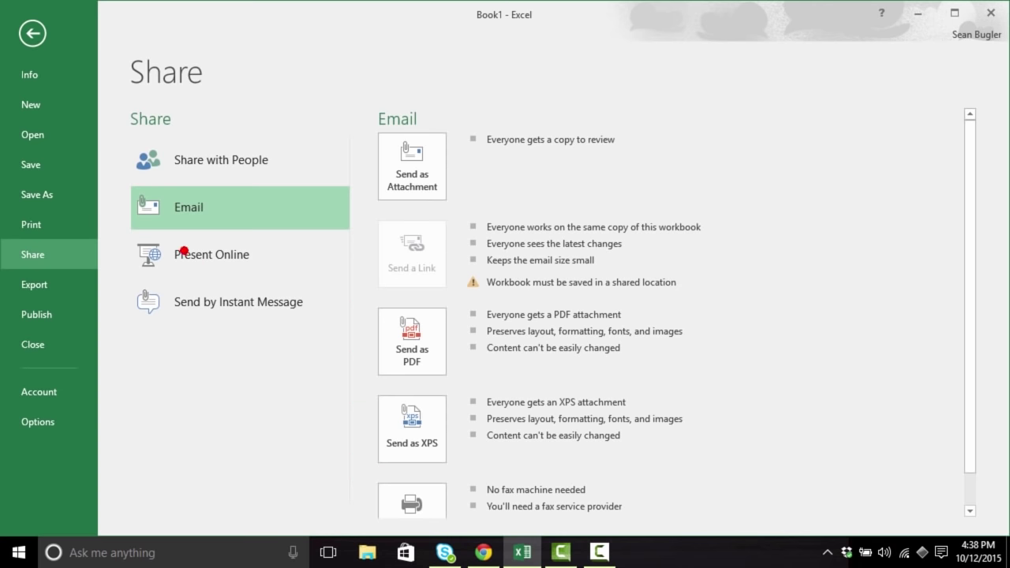
click(313, 269)
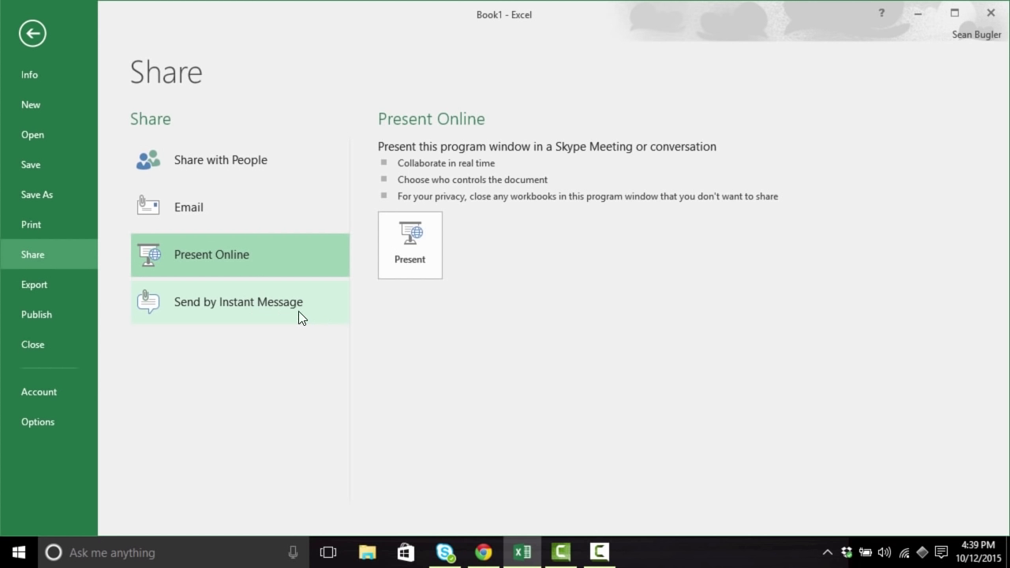
click(322, 312)
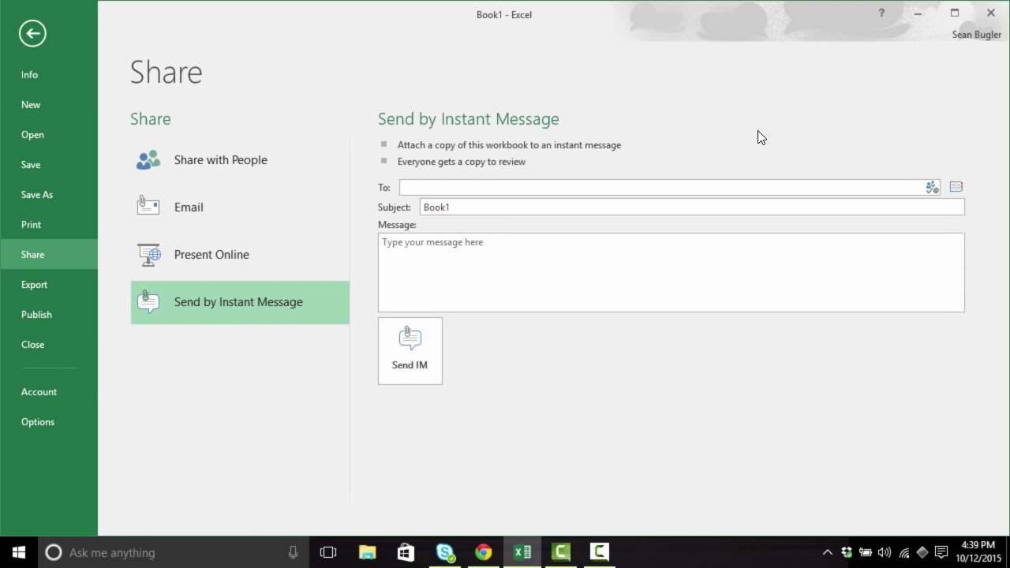
click(524, 189)
Examine the export options for PDF/XPS and other file types, and the Publish to Power BI page
click(63, 290)
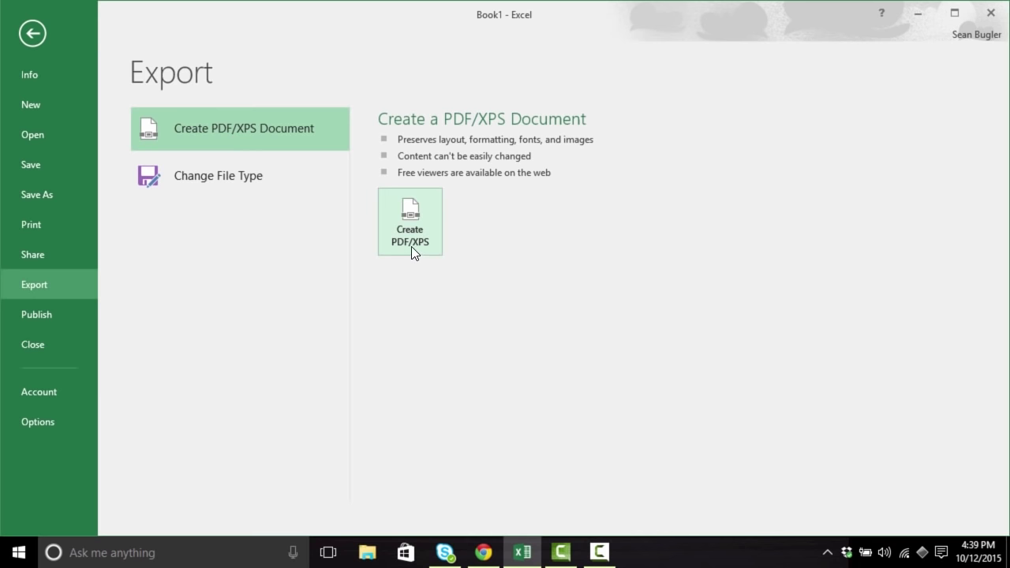
click(302, 181)
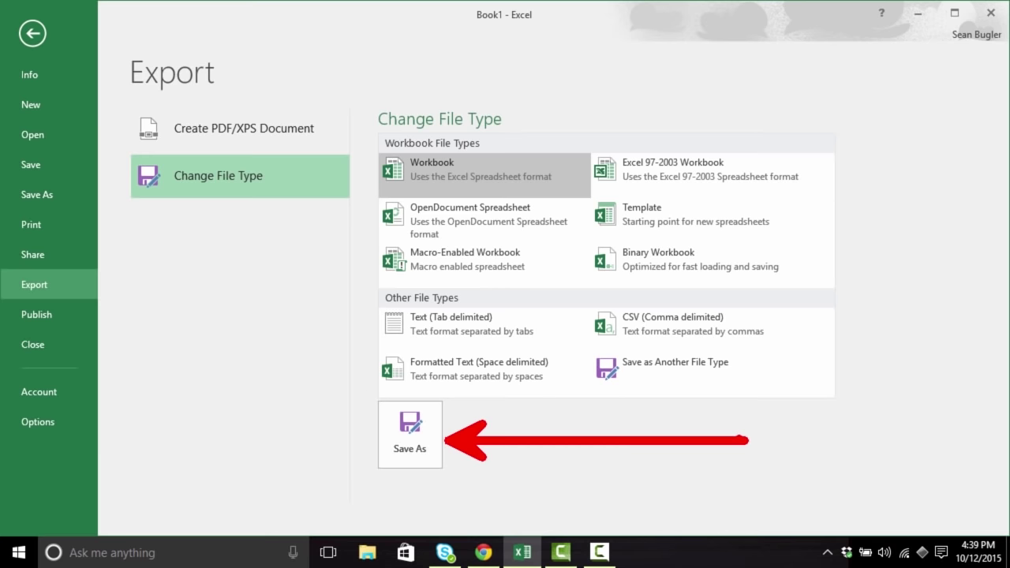
click(79, 314)
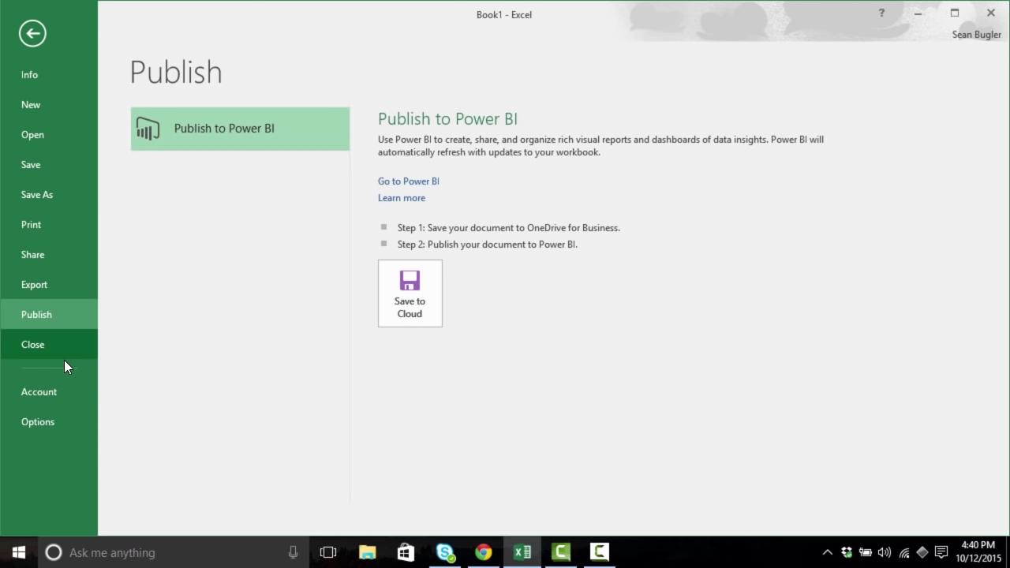
View the Account page with its user and product information, and open the general Excel options
click(63, 396)
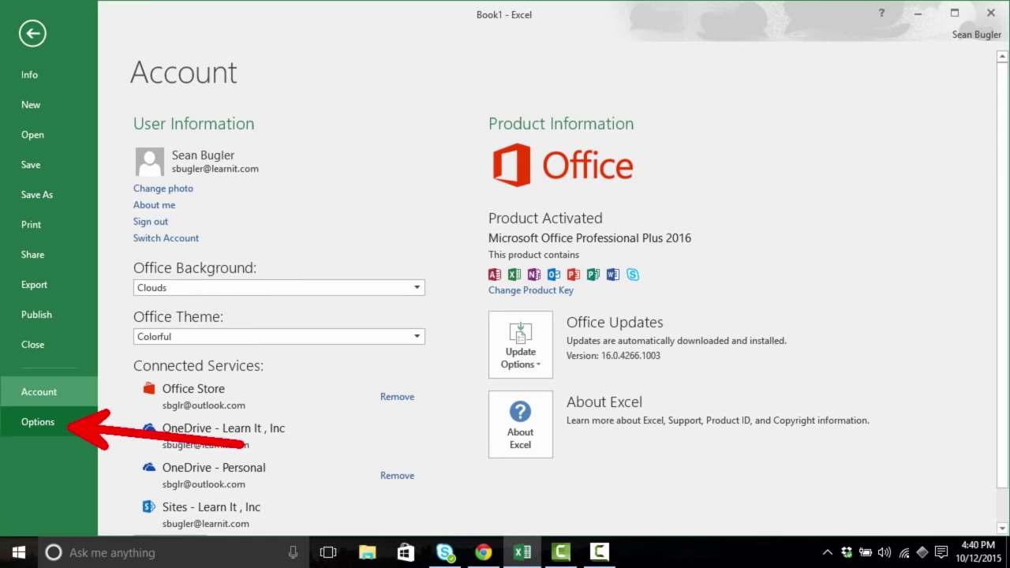
click(79, 427)
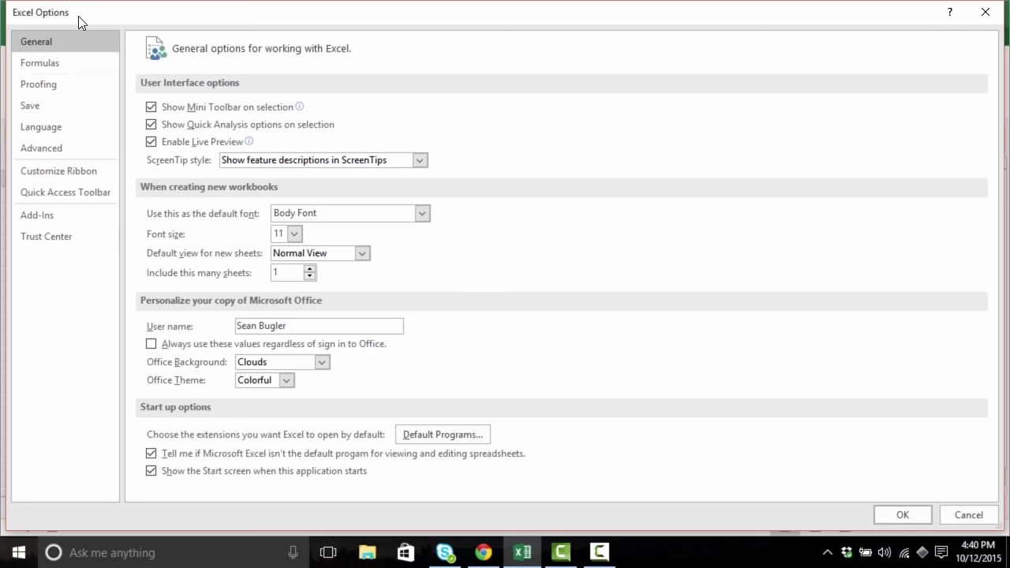
Set the Office theme to White in the general options and apply it
mouse_move(452, 3)
mouse_down()
mouse_move(453, 38)
mouse_move(452, 2)
mouse_up()
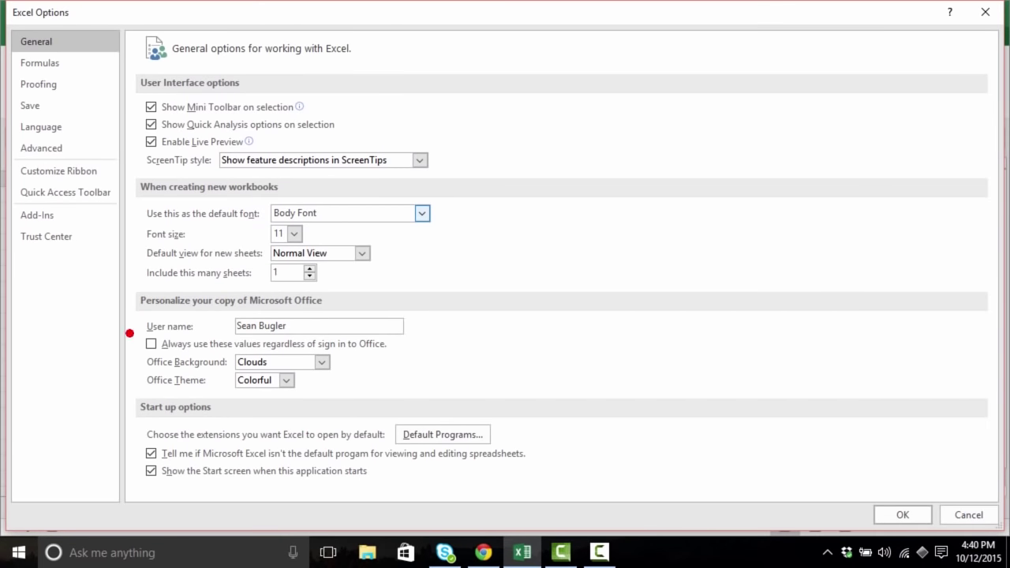
drag(153, 392, 28, 447)
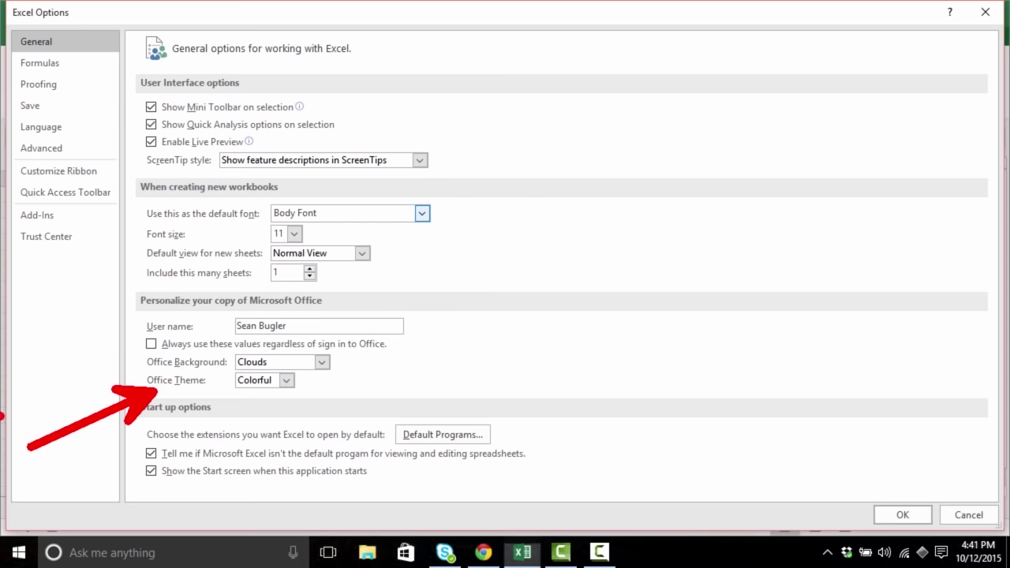
key(Escape)
drag(510, 2, 500, 128)
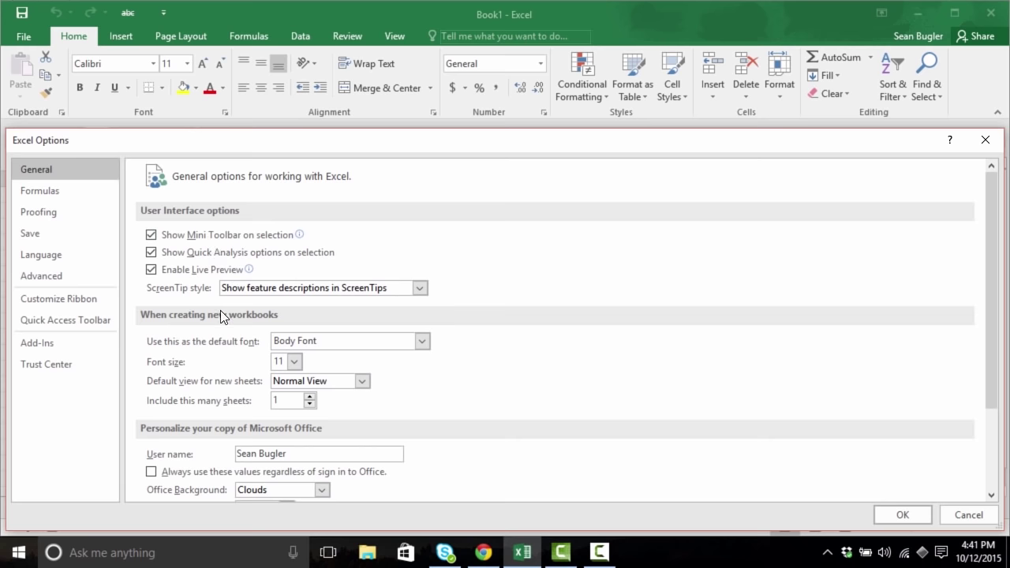
drag(992, 315, 992, 357)
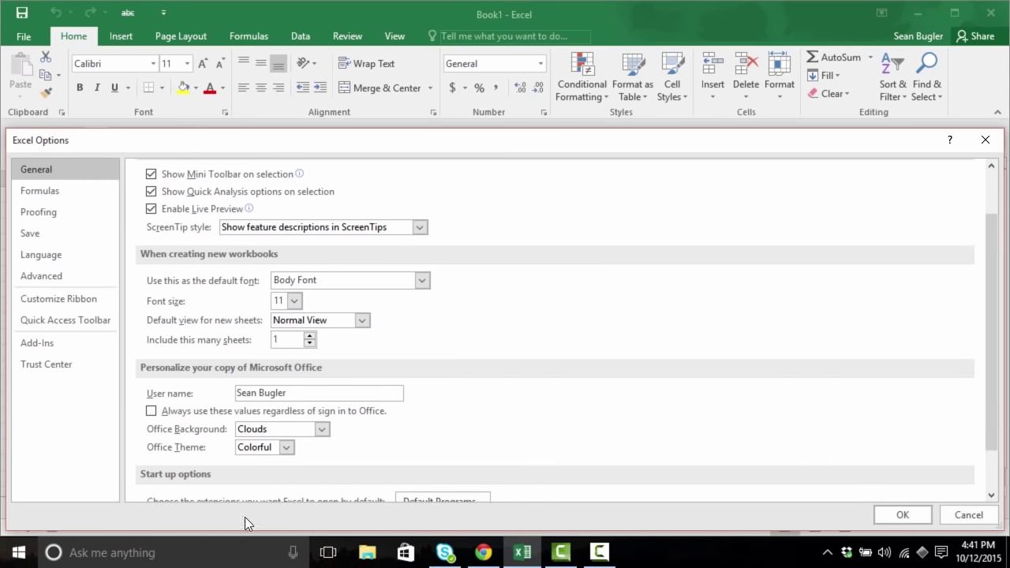
click(286, 447)
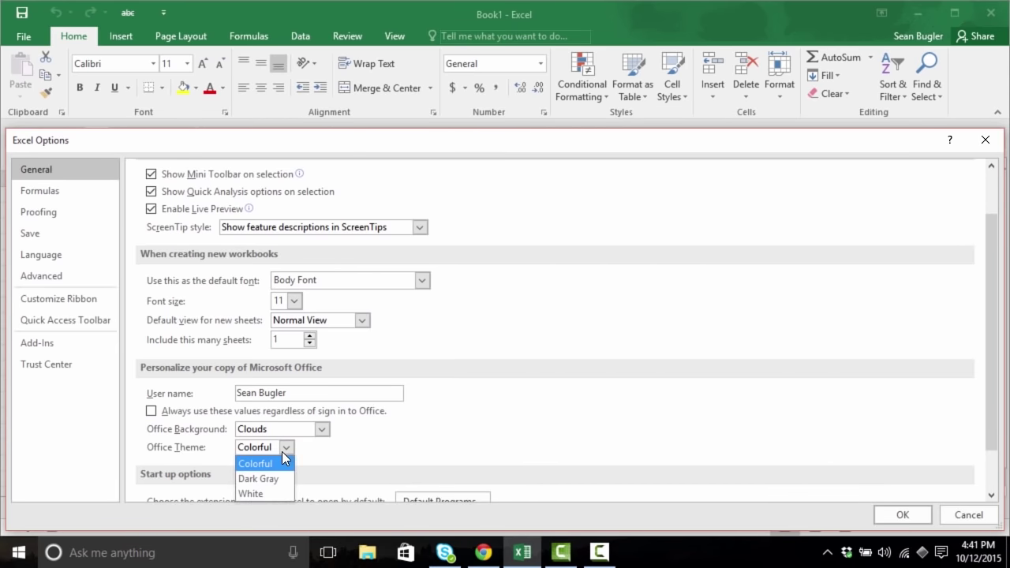
click(261, 493)
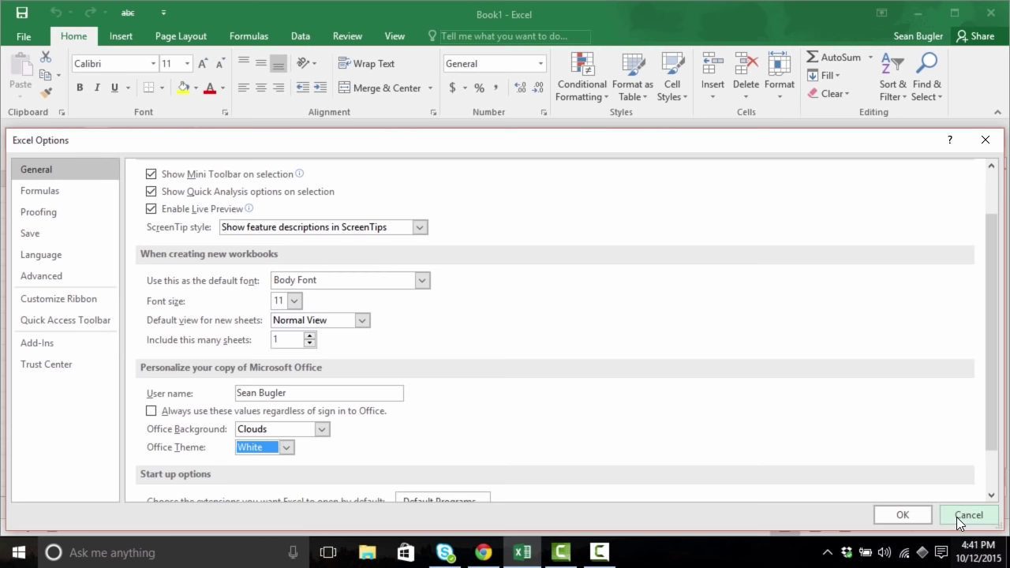
click(902, 516)
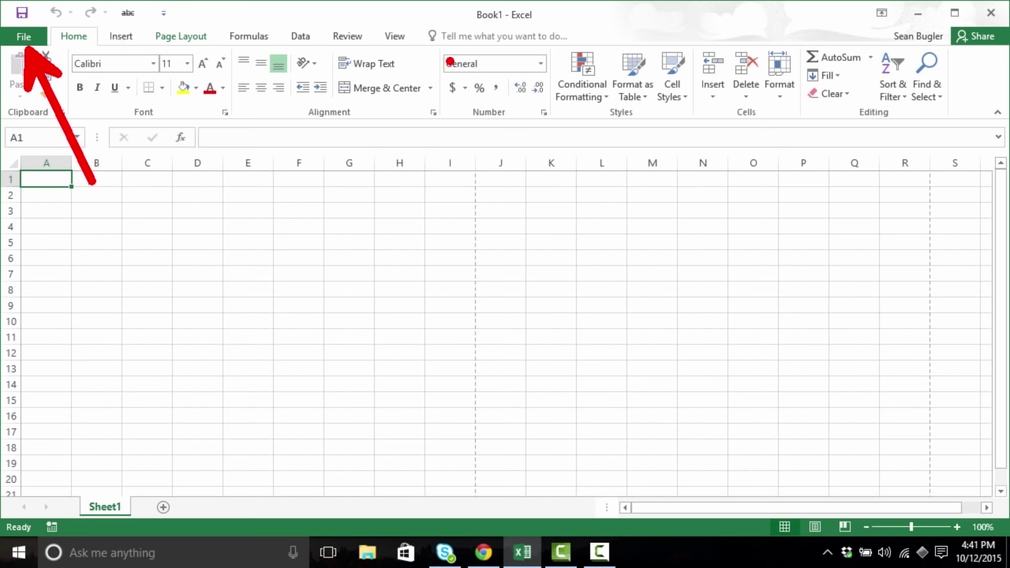
Reopen the general options and apply the Dark Gray Office theme
click(13, 37)
click(64, 430)
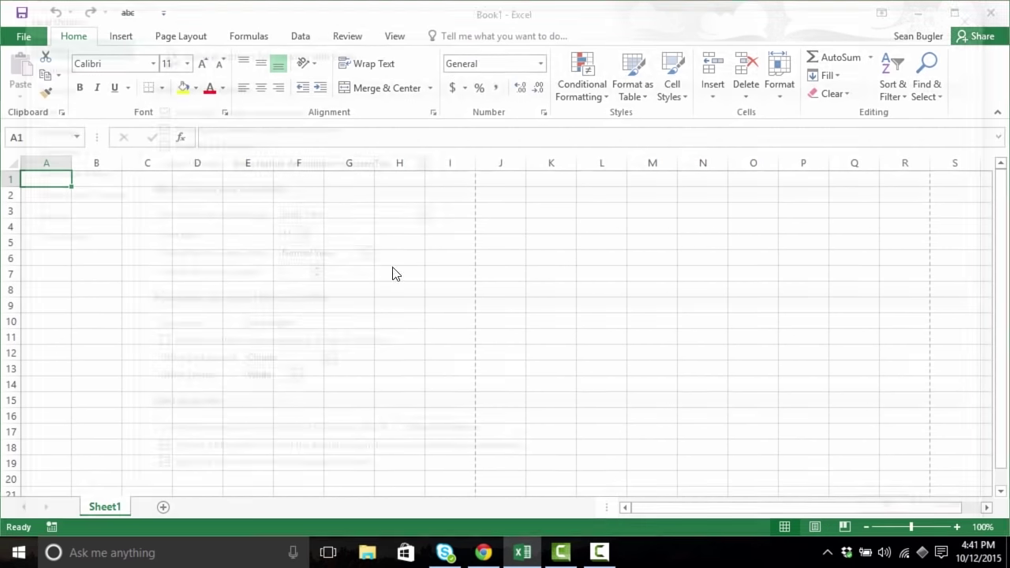
click(286, 380)
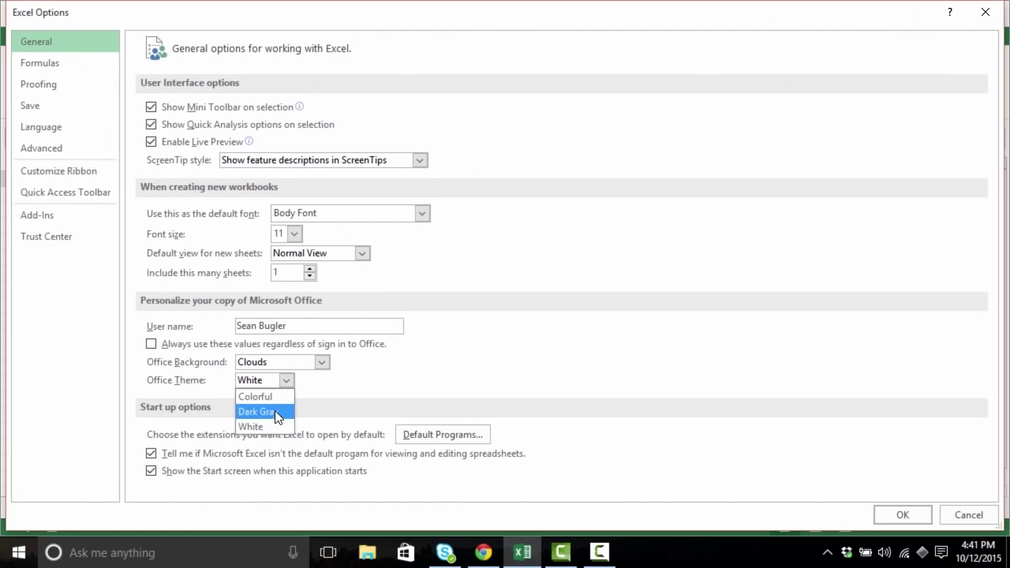
click(289, 411)
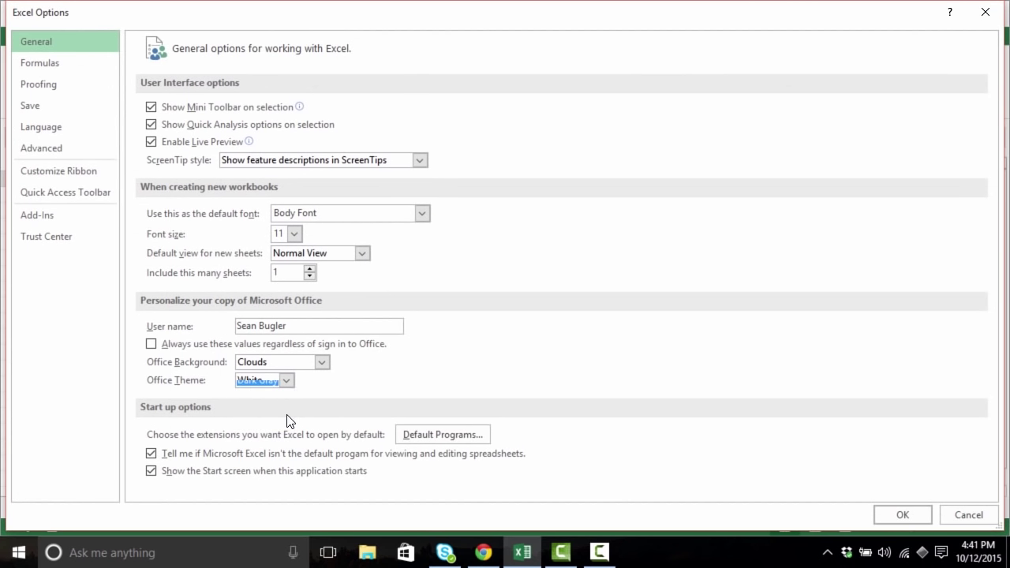
click(902, 515)
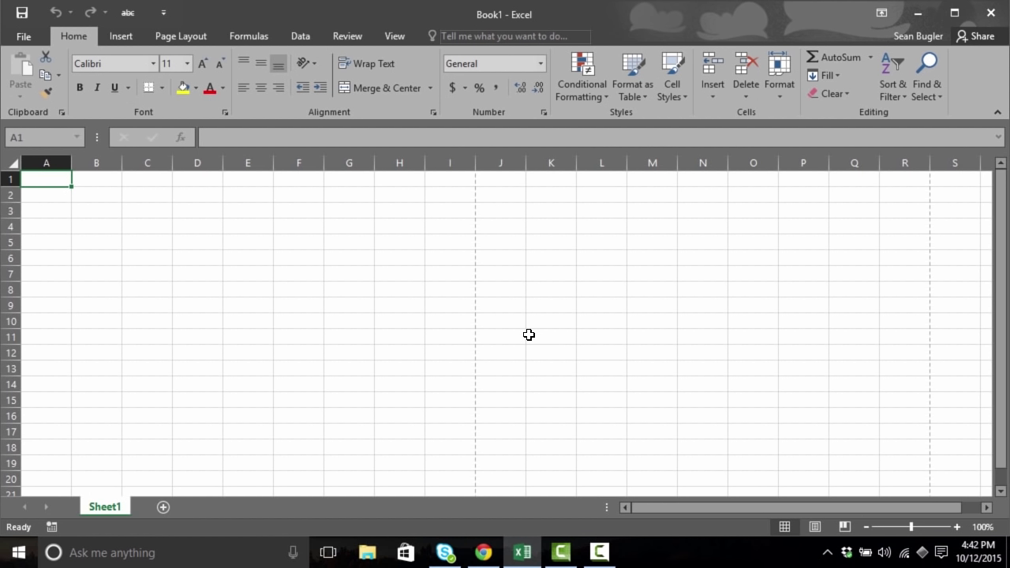
Switch the Office theme back to Colorful in the general options
click(23, 38)
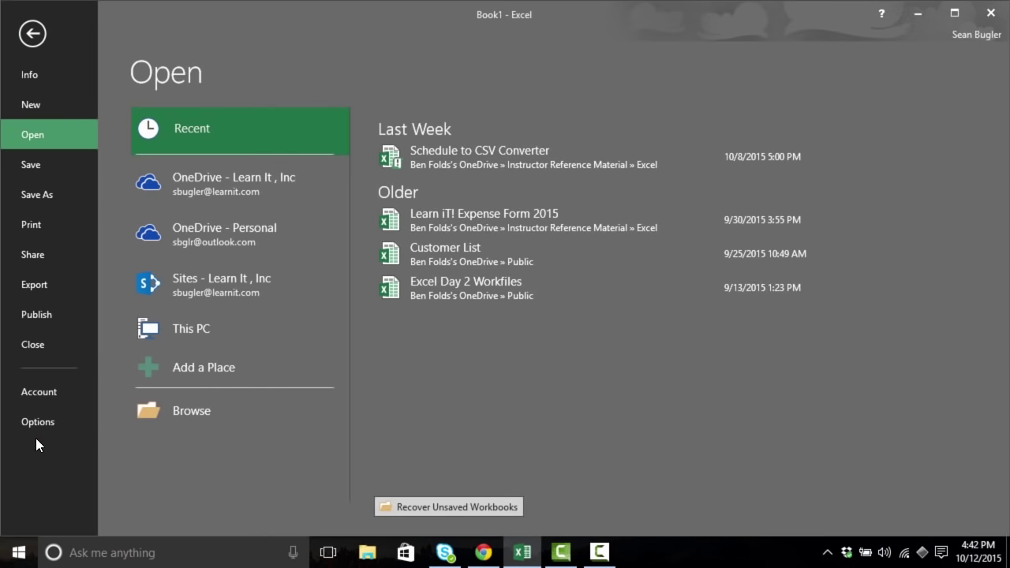
click(38, 428)
click(250, 382)
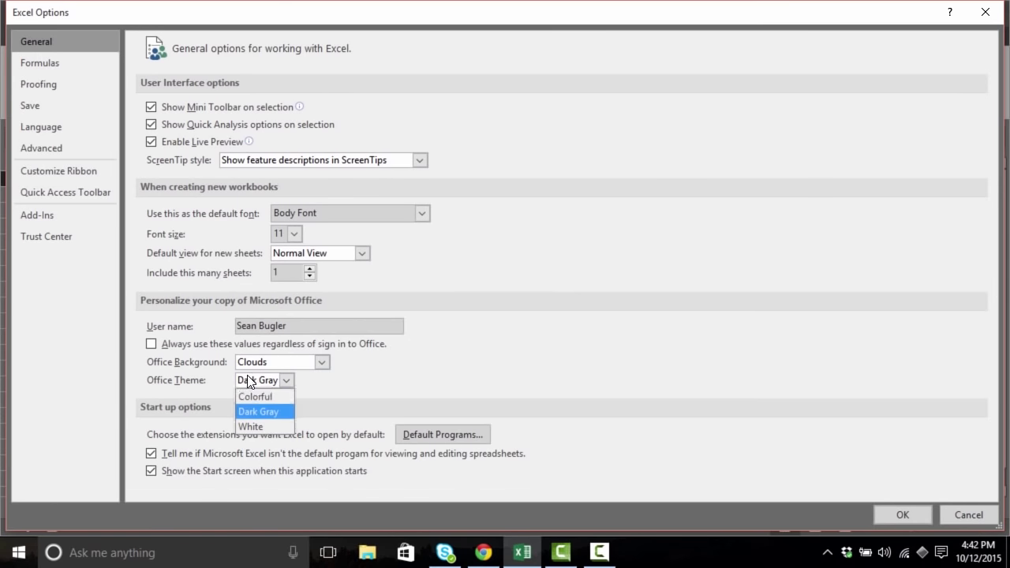
click(246, 396)
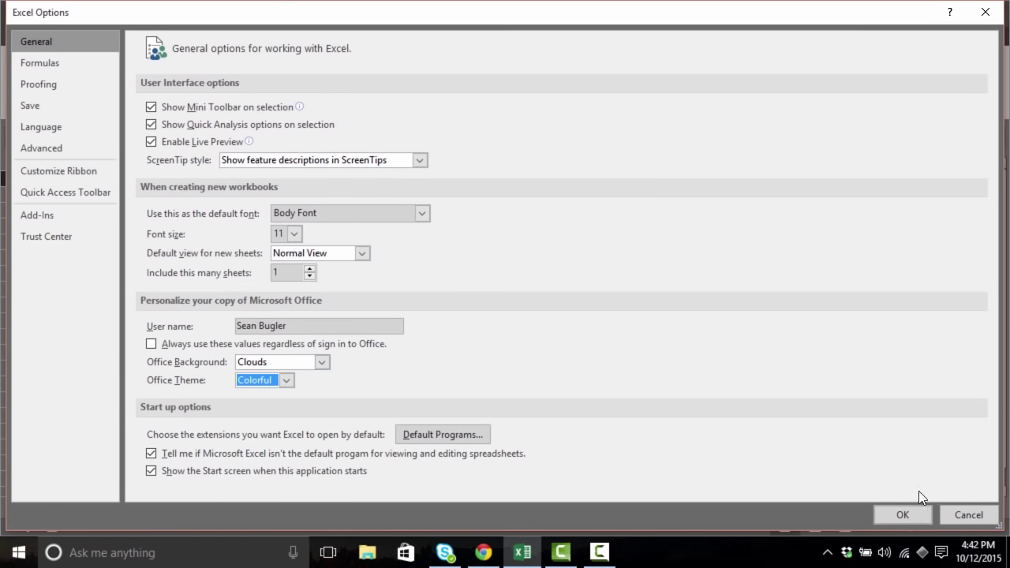
click(905, 515)
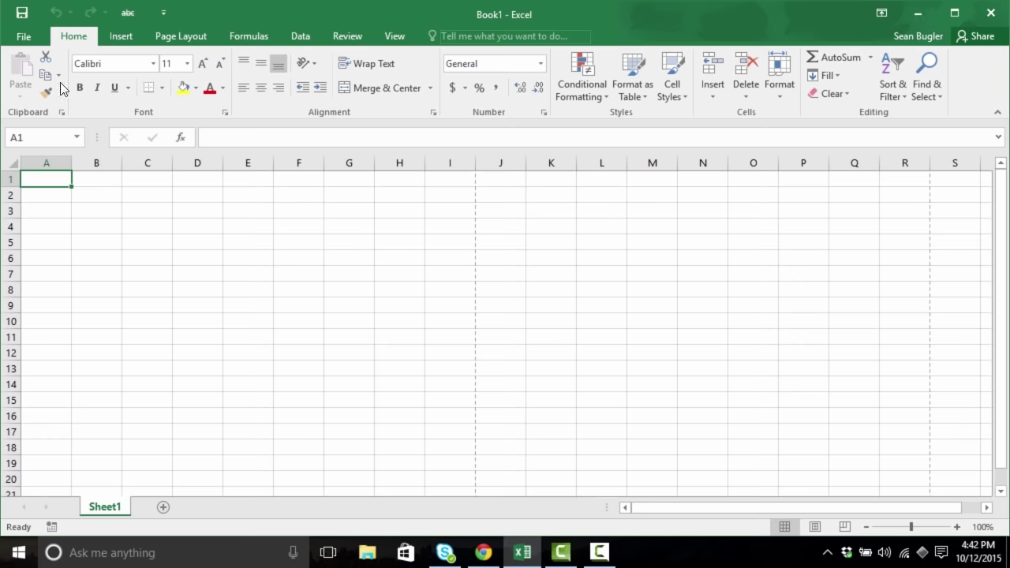
Review where the Office Theme setting sits in the general options, and close the options without changes
click(36, 33)
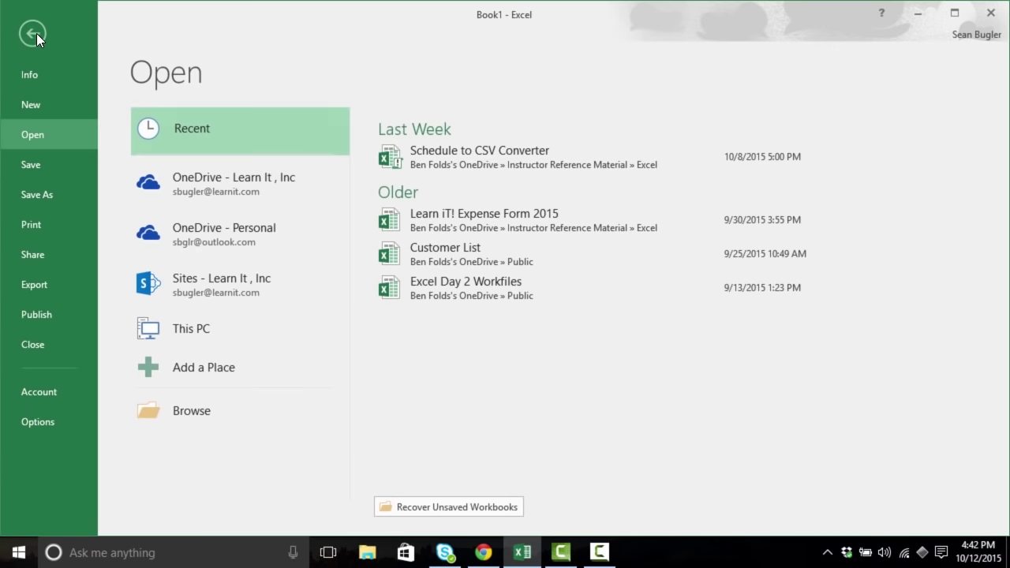
click(75, 427)
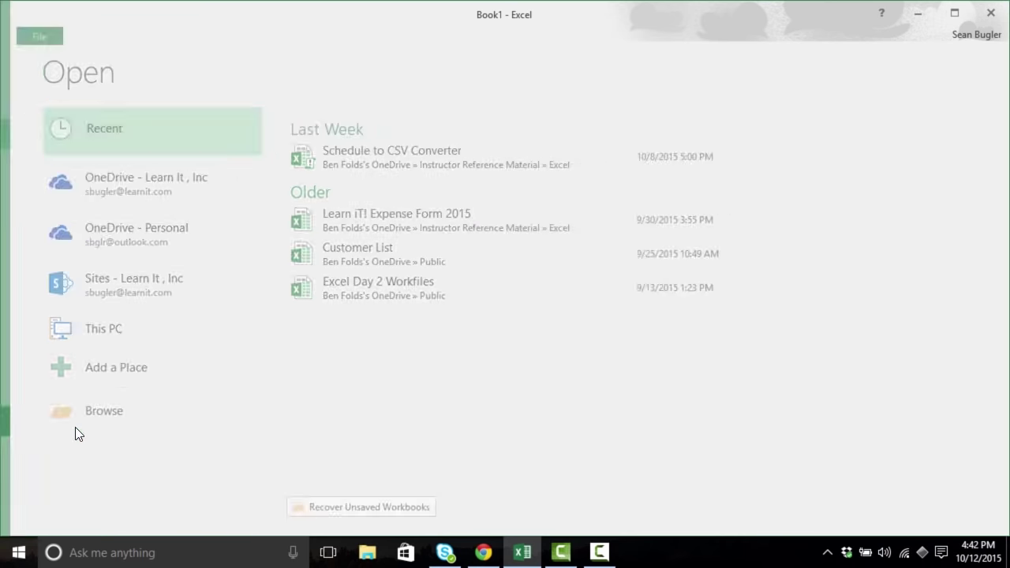
key(ctrl+2)
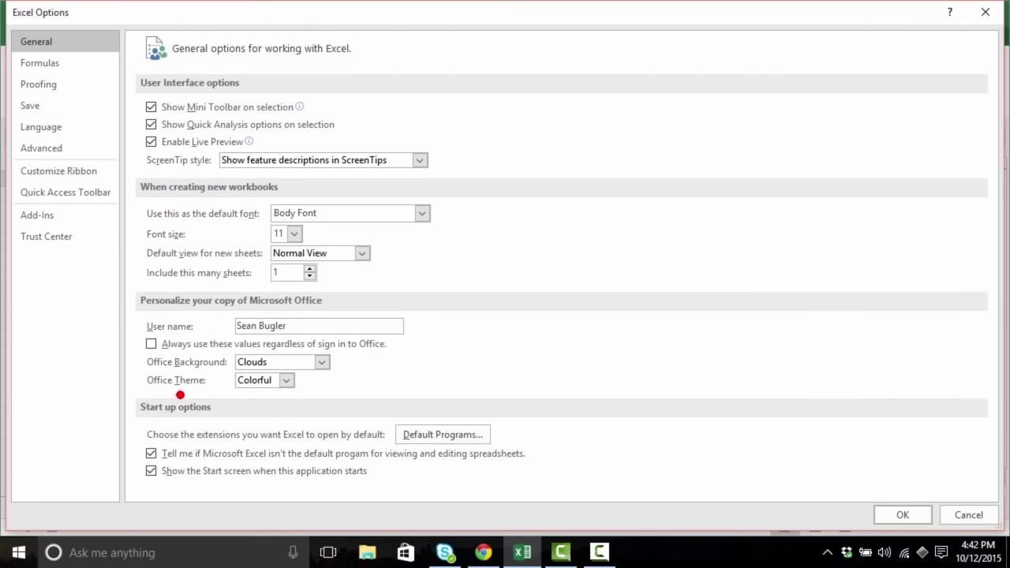
mouse_move(226, 387)
mouse_down()
mouse_move(184, 430)
mouse_move(83, 457)
mouse_up()
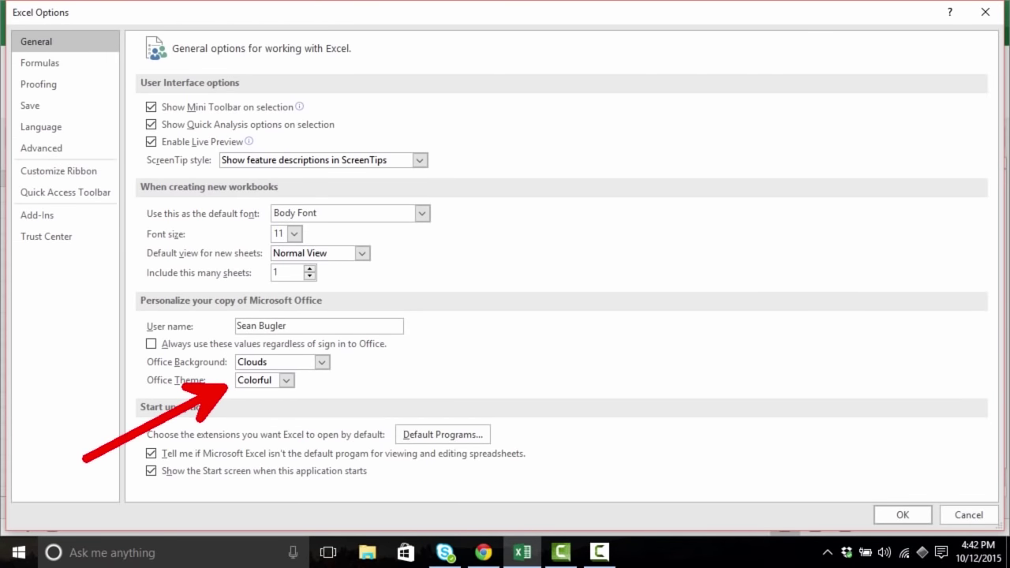
key(Escape)
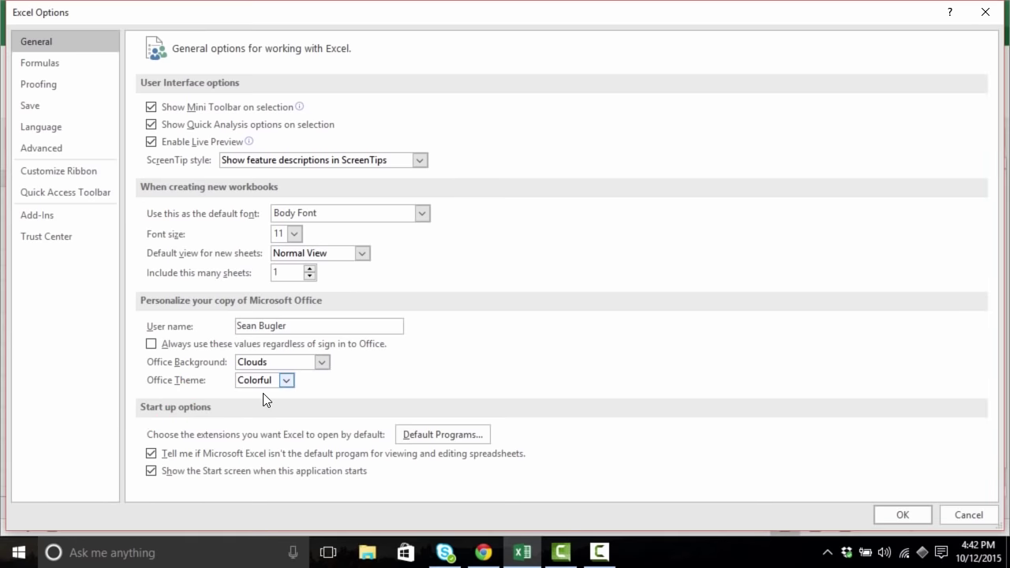
click(946, 513)
View the Office Theme setting on the Account page and return to the worksheet
click(23, 37)
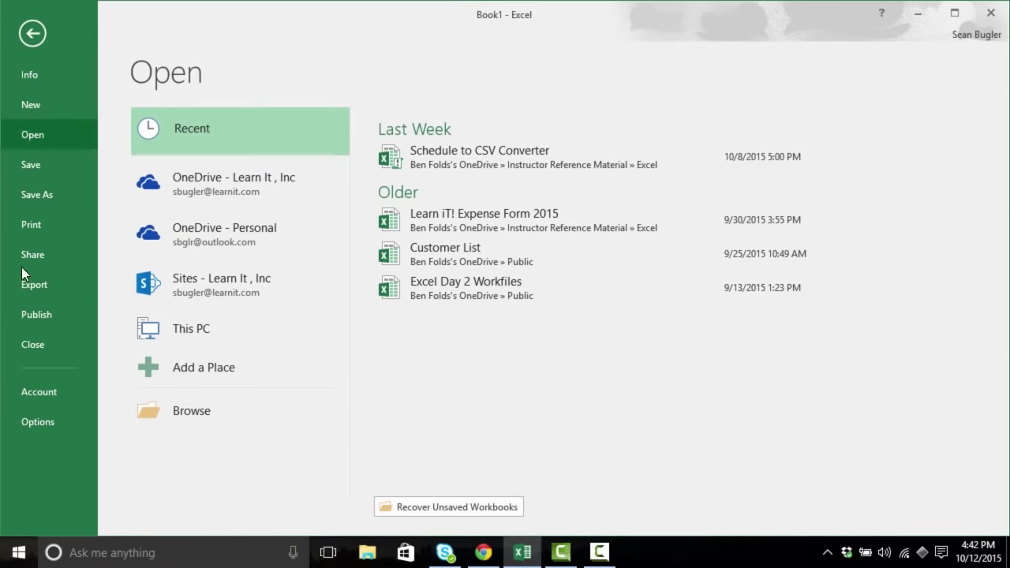
key(ctrl+2)
drag(67, 392, 225, 391)
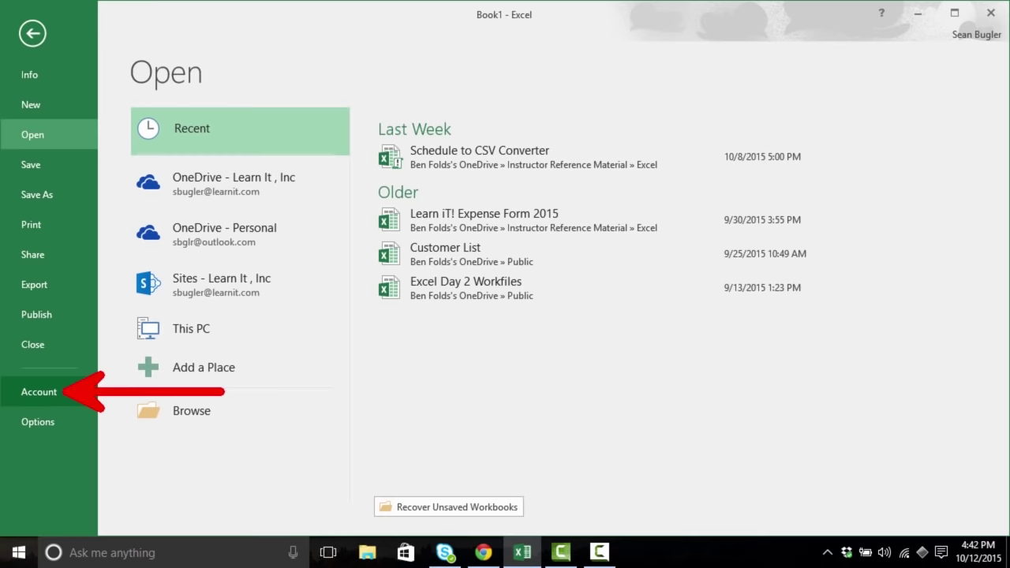
key(Escape)
click(63, 383)
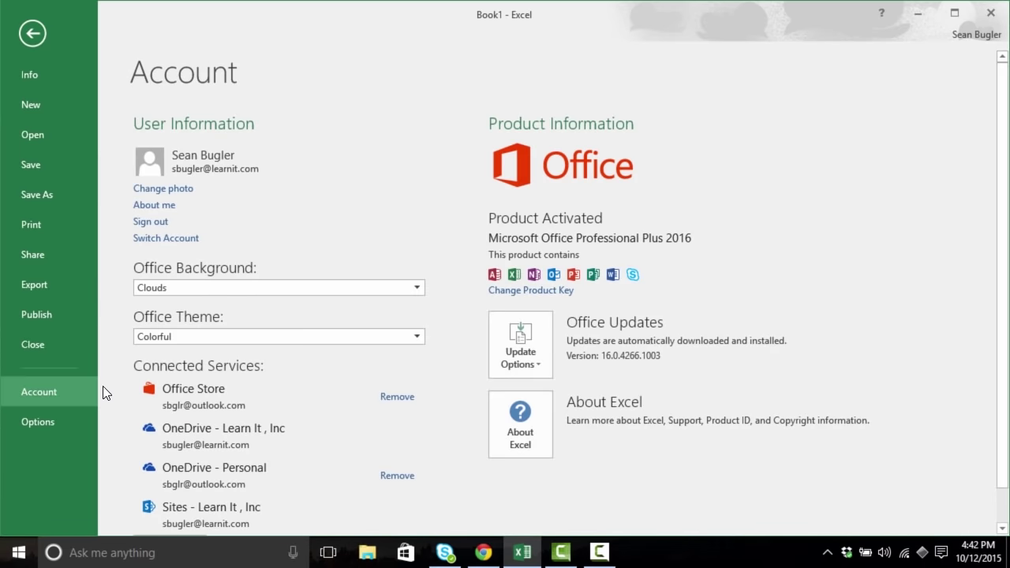
key(ctrl+2)
drag(116, 294, 430, 361)
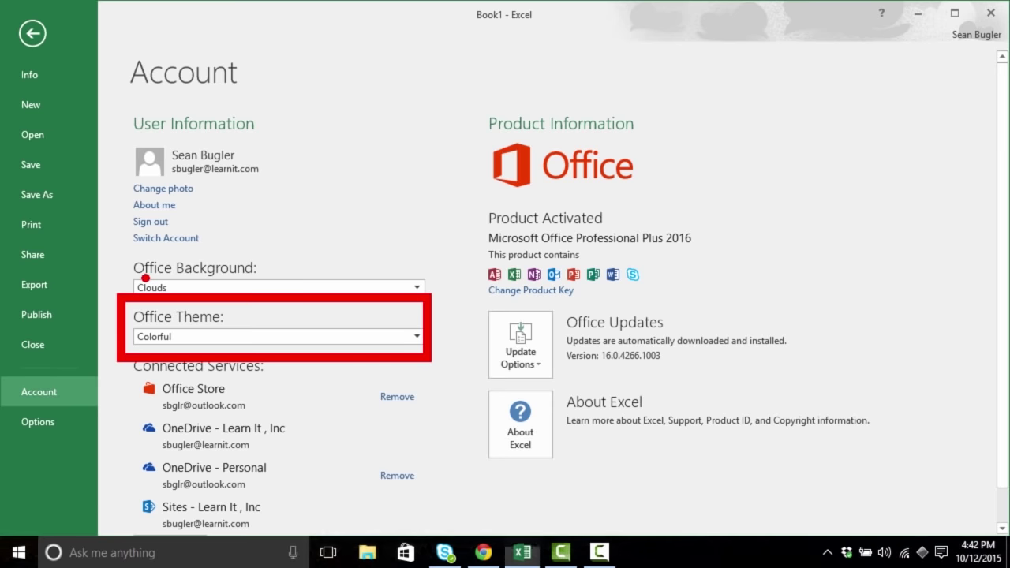
key(Escape)
click(33, 33)
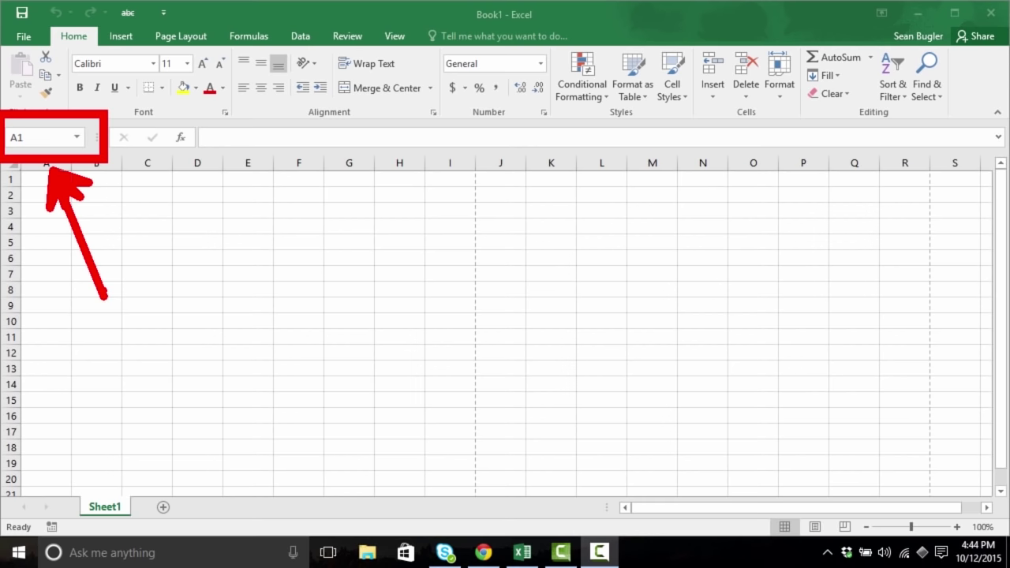
Select cell A1 and cell D9 in turn, and look at the Name Box and the formula bar
click(39, 183)
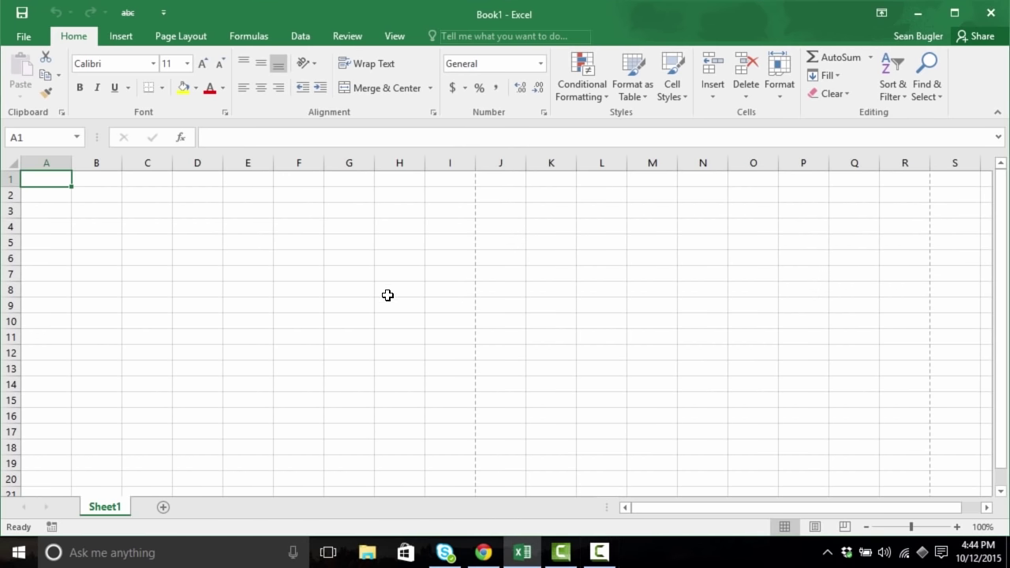
click(203, 310)
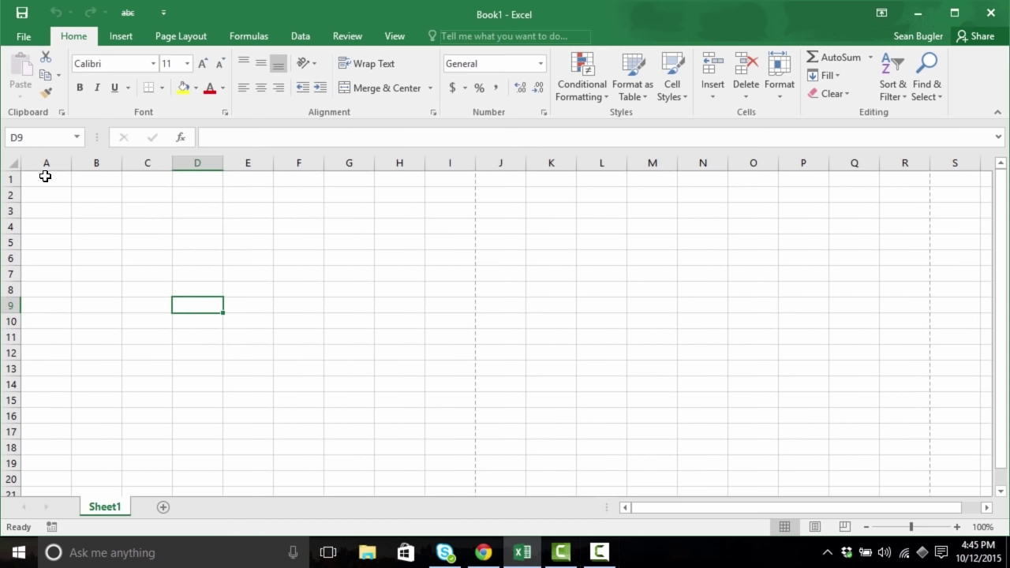
key(ctrl+2)
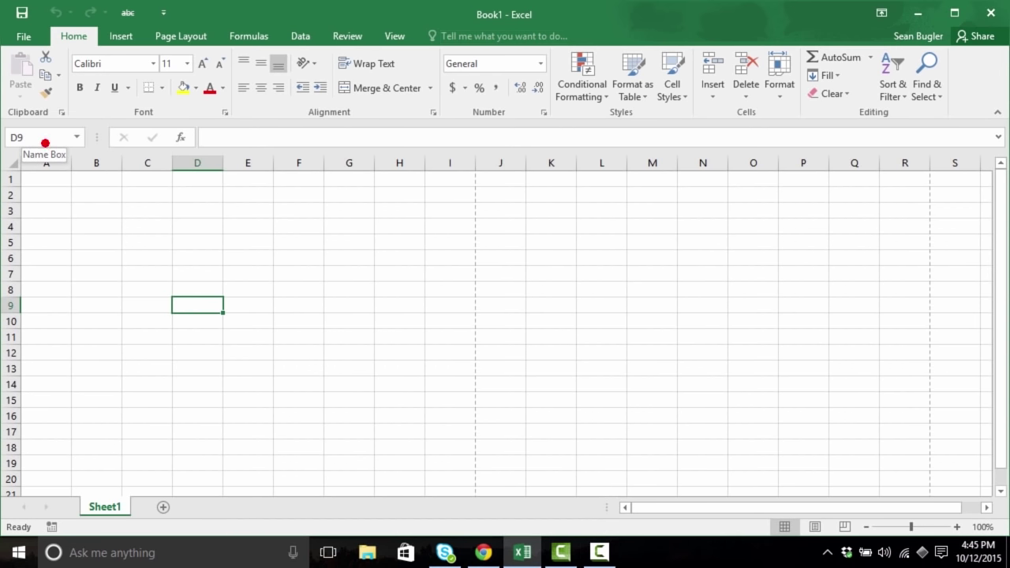
drag(38, 148, 246, 306)
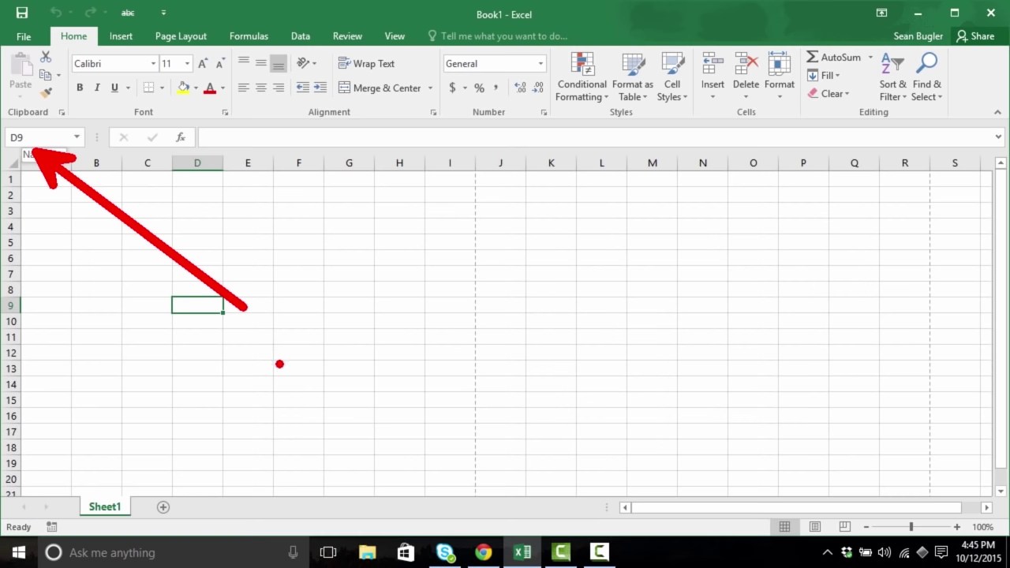
key(Escape)
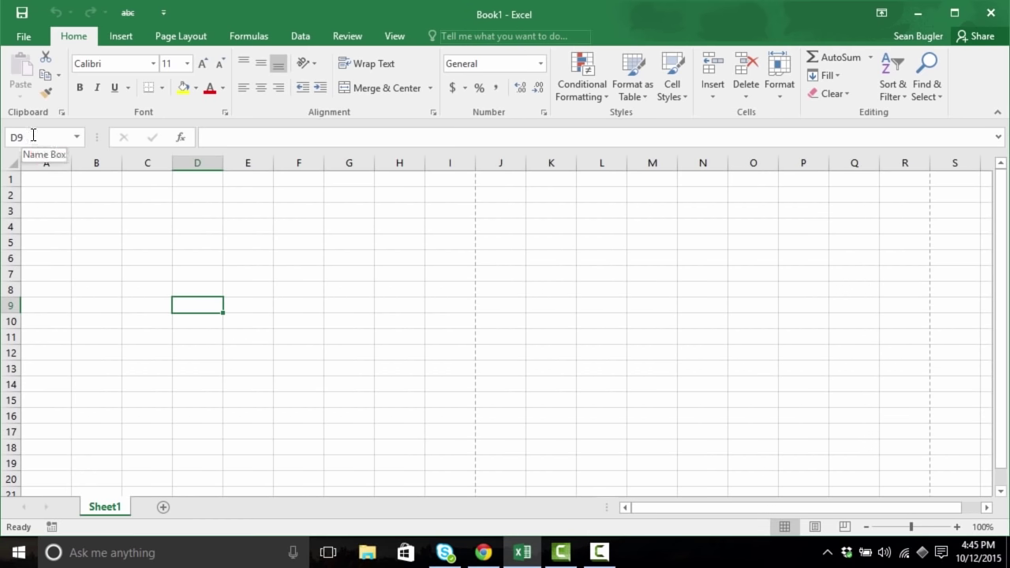
key(ctrl+2)
mouse_move(100, 121)
mouse_down()
mouse_move(309, 162)
mouse_move(653, 162)
mouse_move(650, 153)
mouse_up()
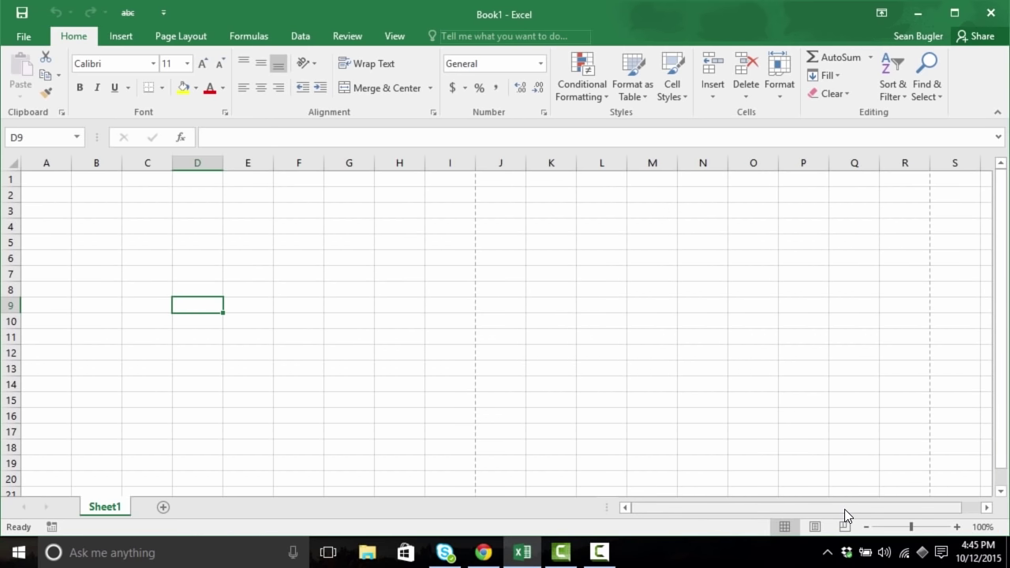
Try the worksheet's vertical and horizontal scrolling, returning the view to the first rows and columns
mouse_move(844, 509)
mouse_down()
mouse_move(876, 510)
mouse_move(839, 511)
mouse_move(869, 508)
mouse_move(856, 508)
mouse_up()
mouse_move(1004, 233)
mouse_down()
mouse_move(1000, 284)
mouse_move(1001, 231)
mouse_up()
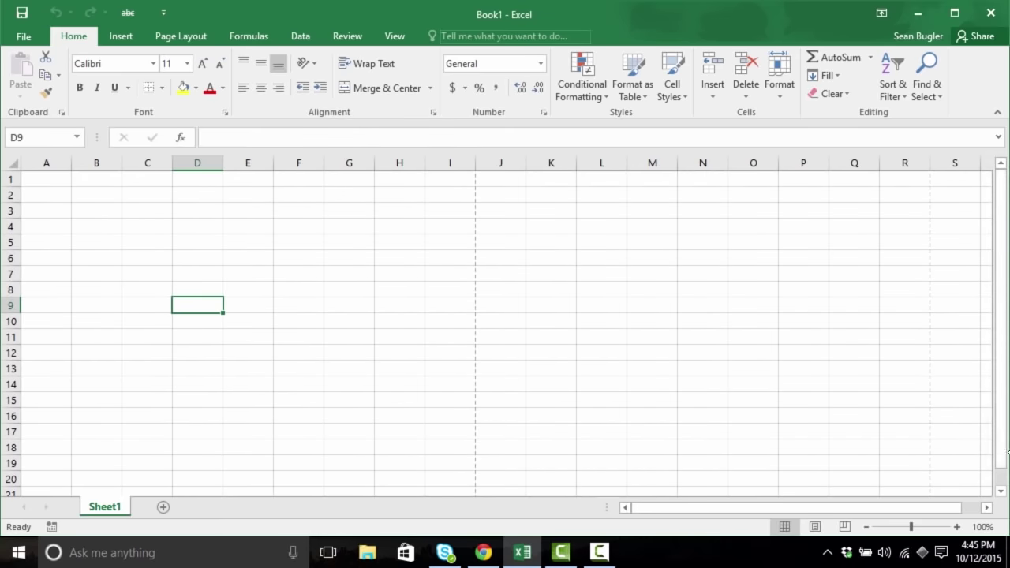
click(1001, 492)
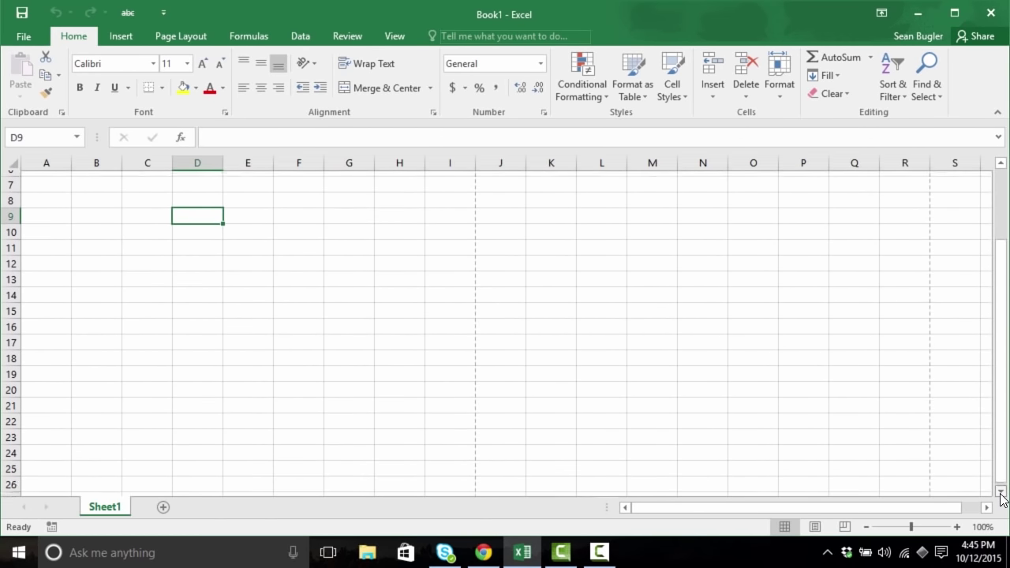
click(1001, 163)
click(1000, 164)
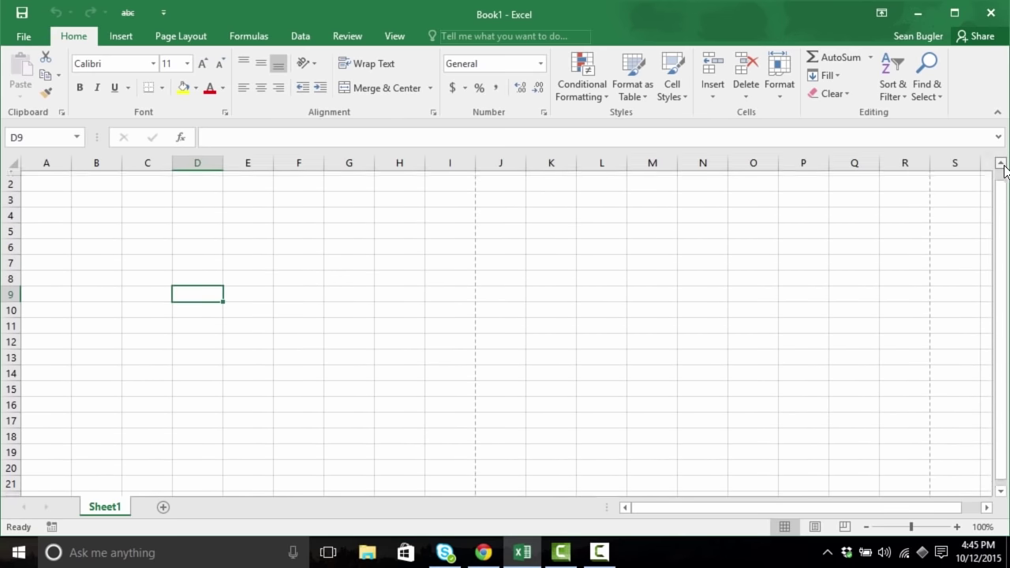
click(986, 508)
click(624, 507)
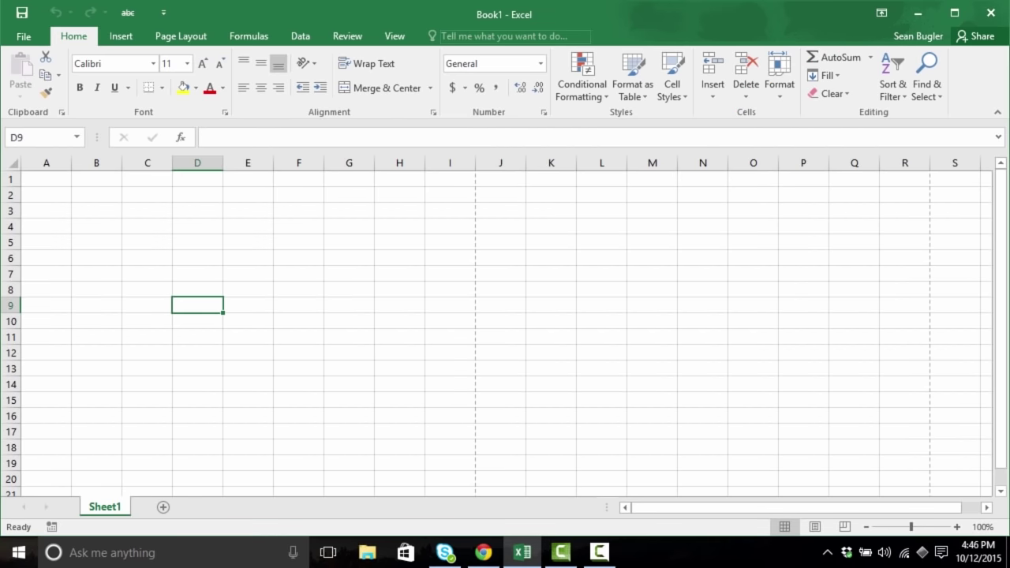
Try the Auto-hide Ribbon display option, temporarily revealing the ribbon, and return to Show Tabs and Commands
click(881, 13)
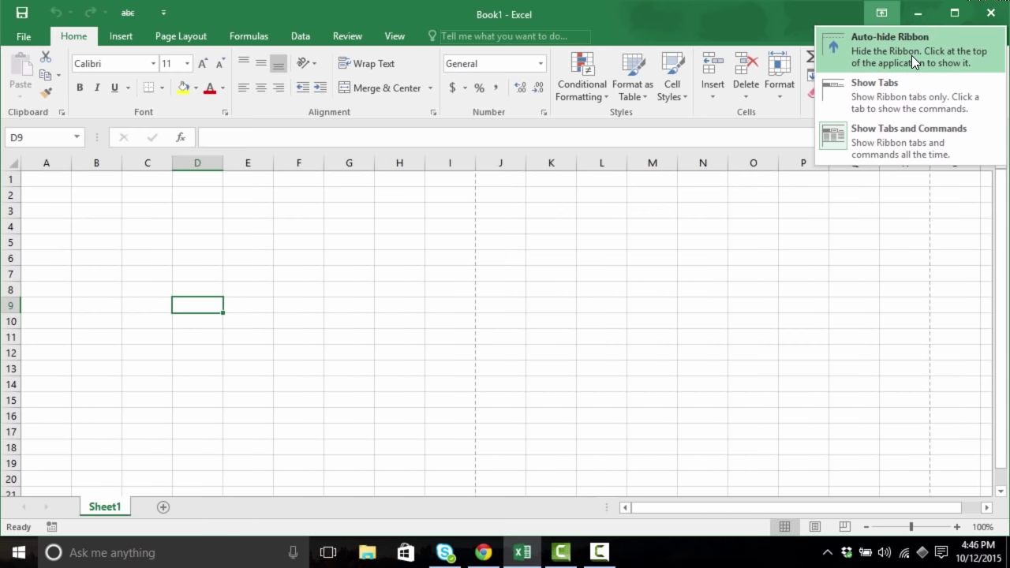
click(911, 55)
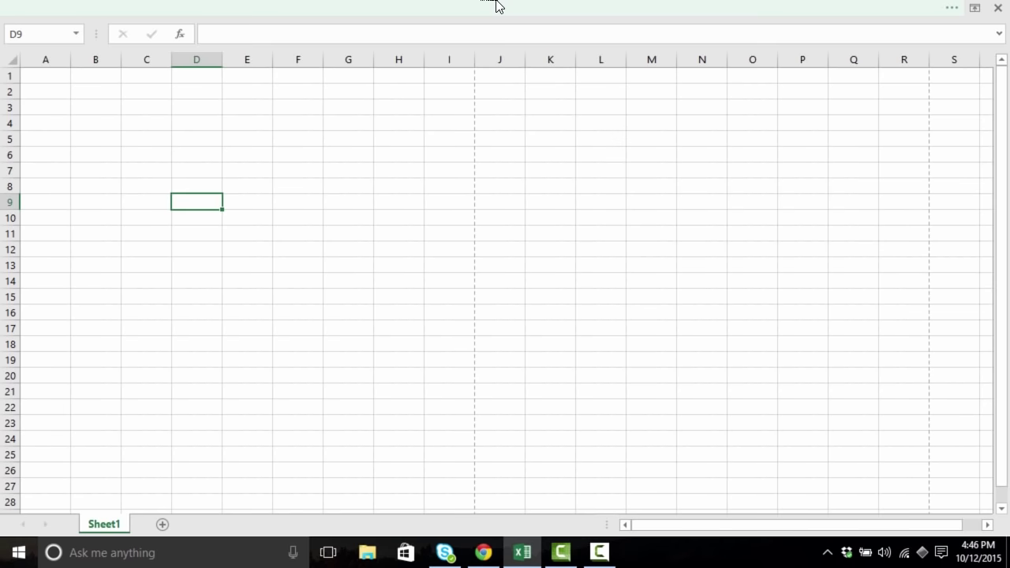
click(608, 11)
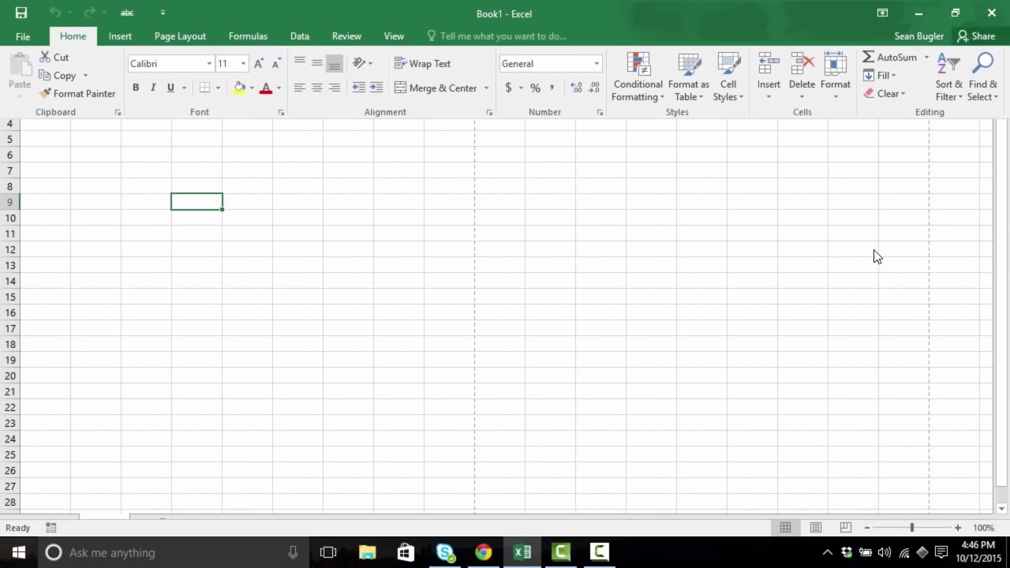
click(826, 218)
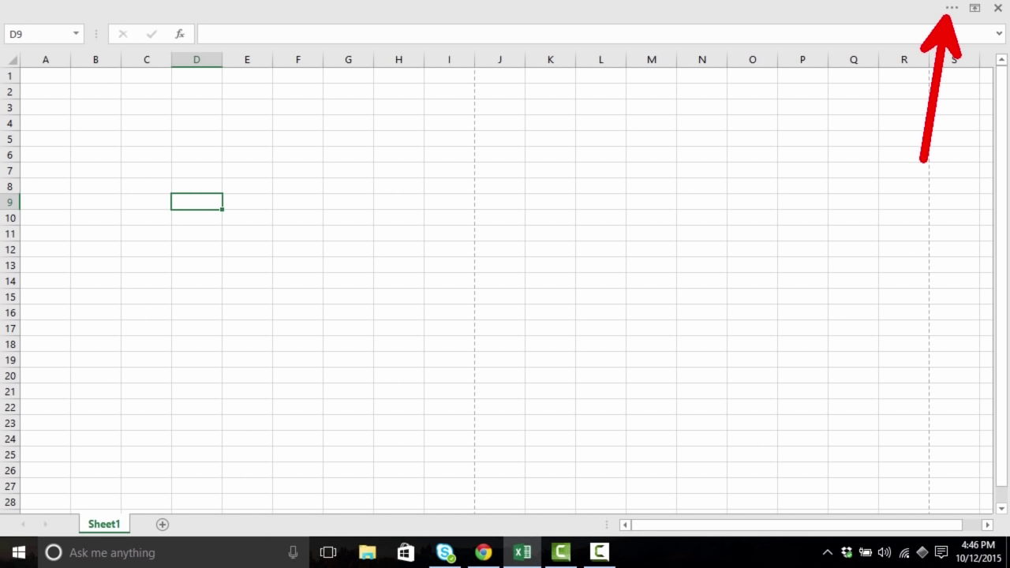
click(953, 8)
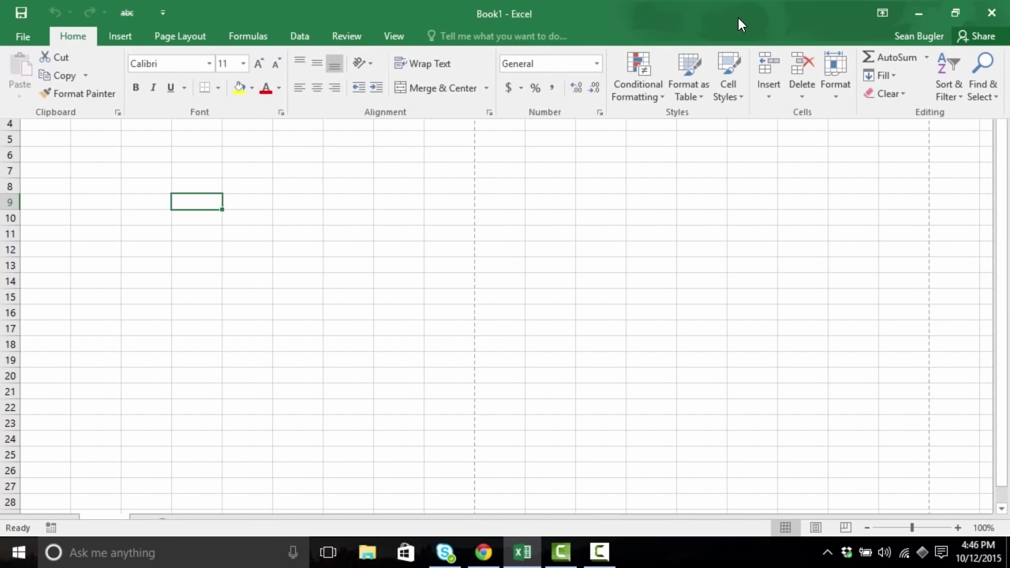
click(881, 16)
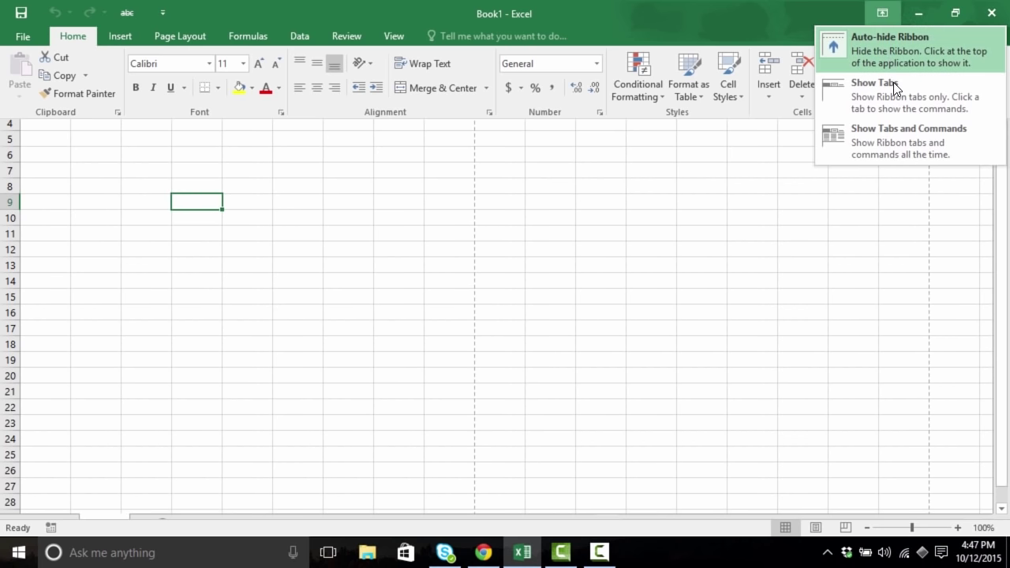
click(958, 141)
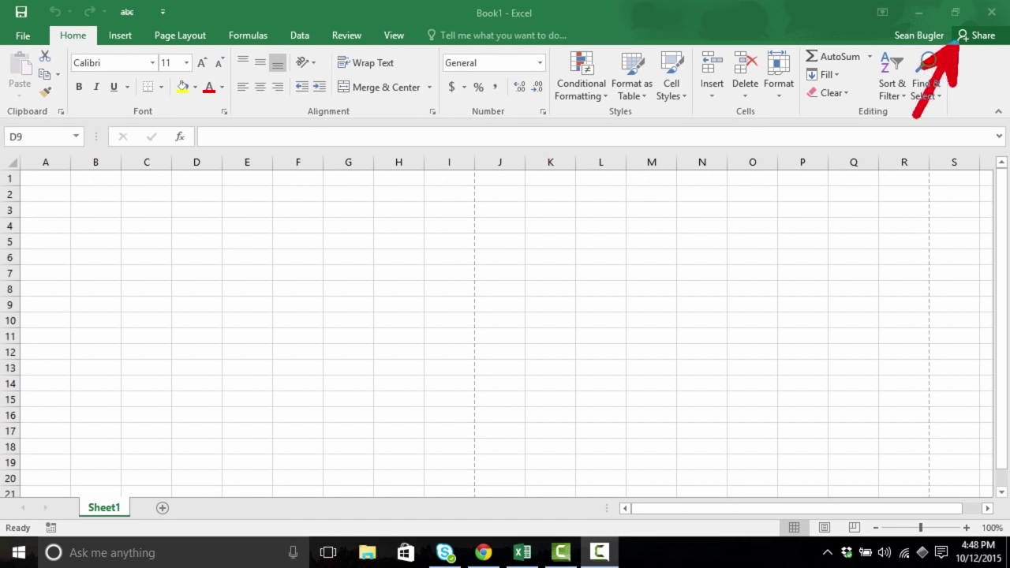
Start sharing the workbook and save it to the OneDrive - Learn It, Inc location as Excel2016Training
click(982, 39)
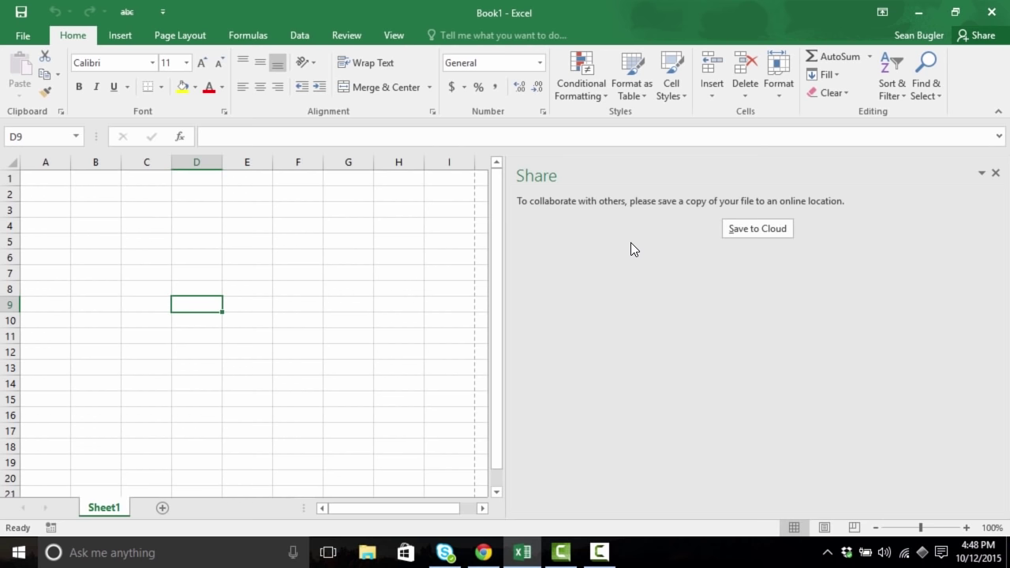
click(741, 232)
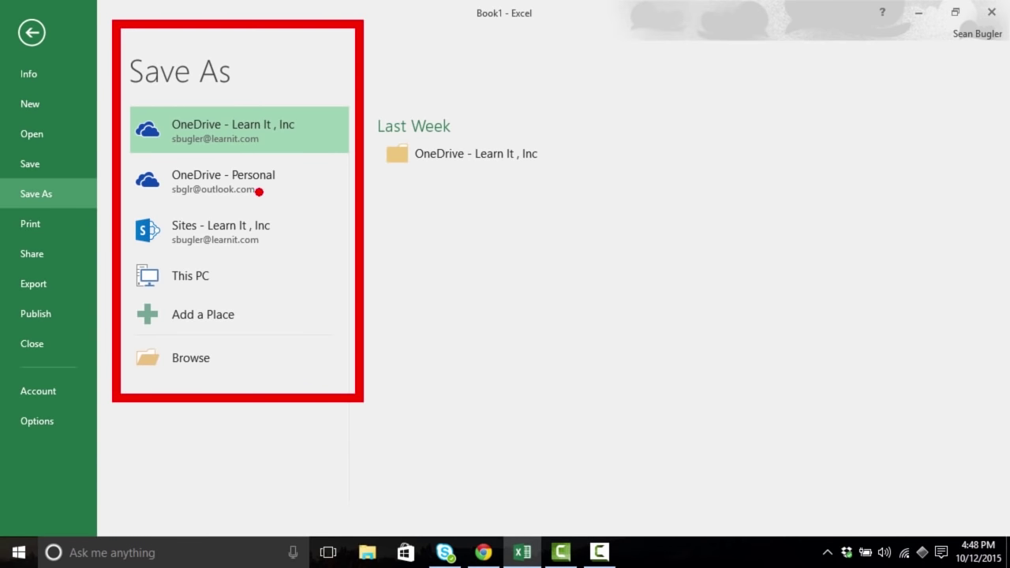
click(404, 162)
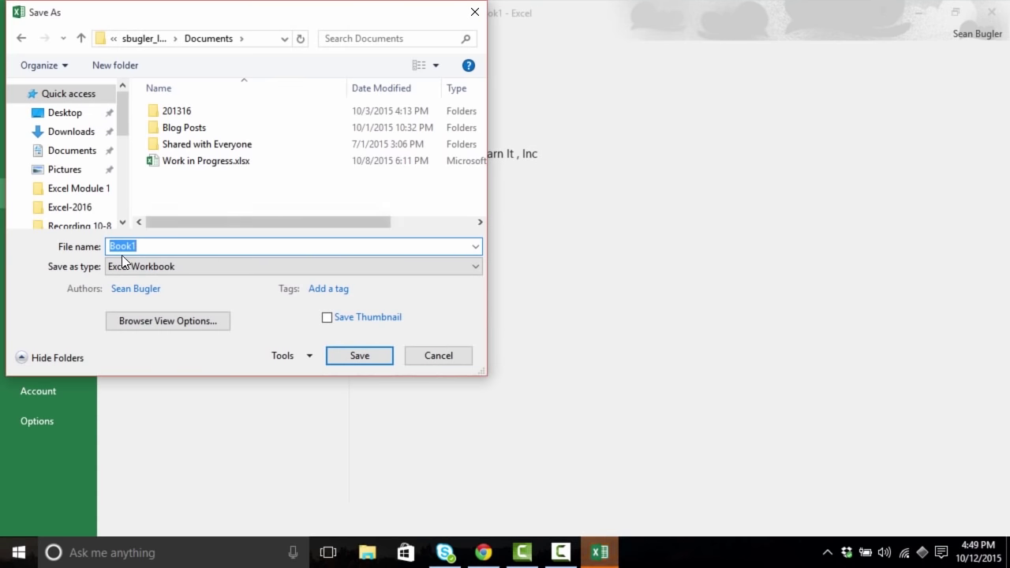
text(E)
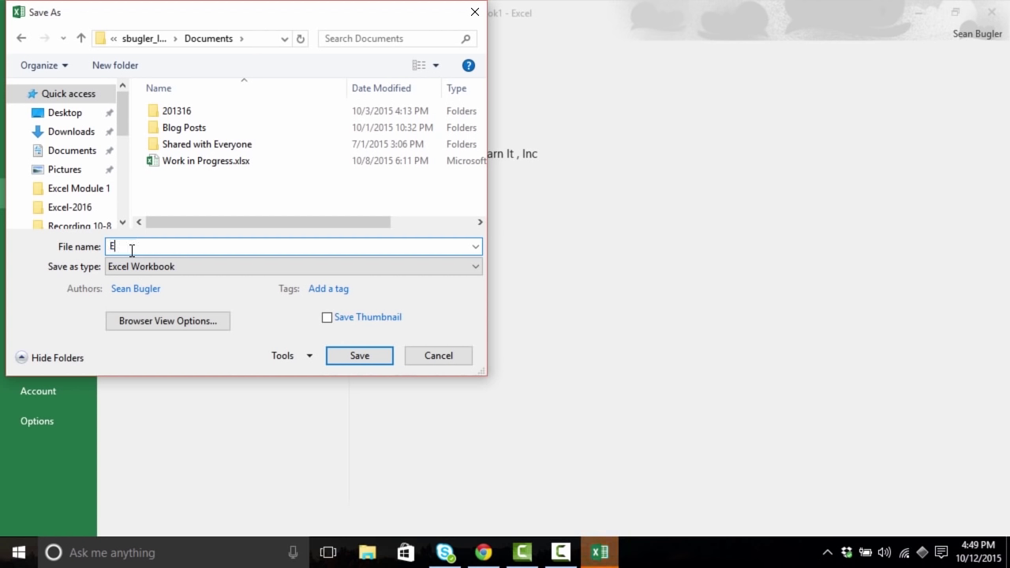
text(xcel2016Training)
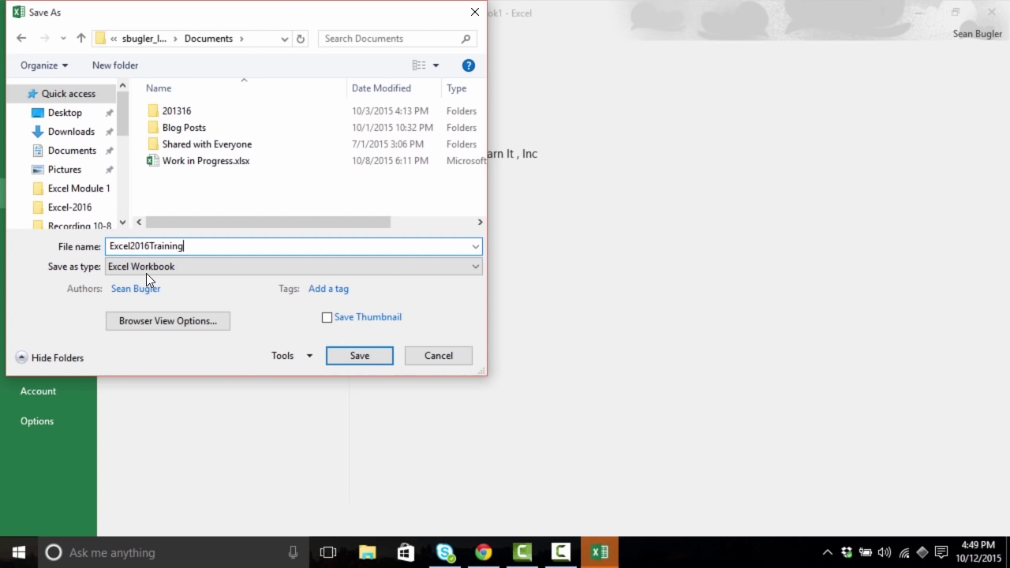
click(356, 356)
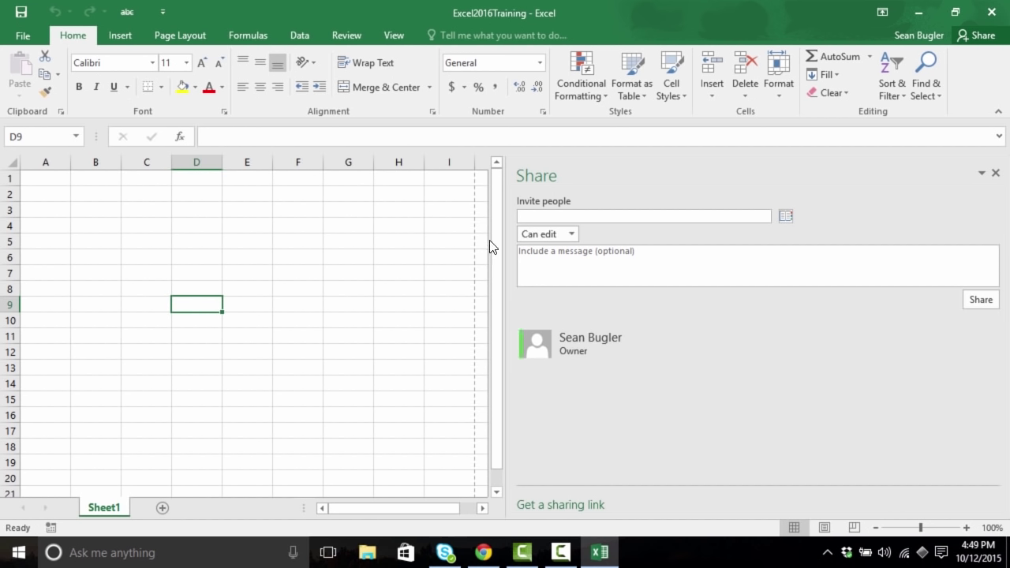
Draft a Can view sharing invitation with the message "Help! I have no idea what I'm doing!", and close sharing without sending it
click(549, 217)
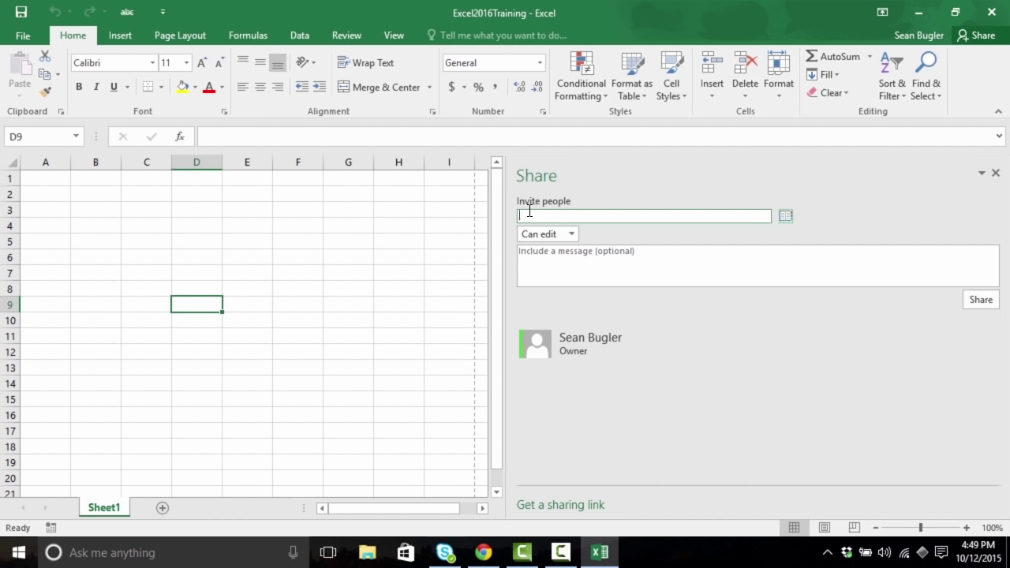
click(572, 236)
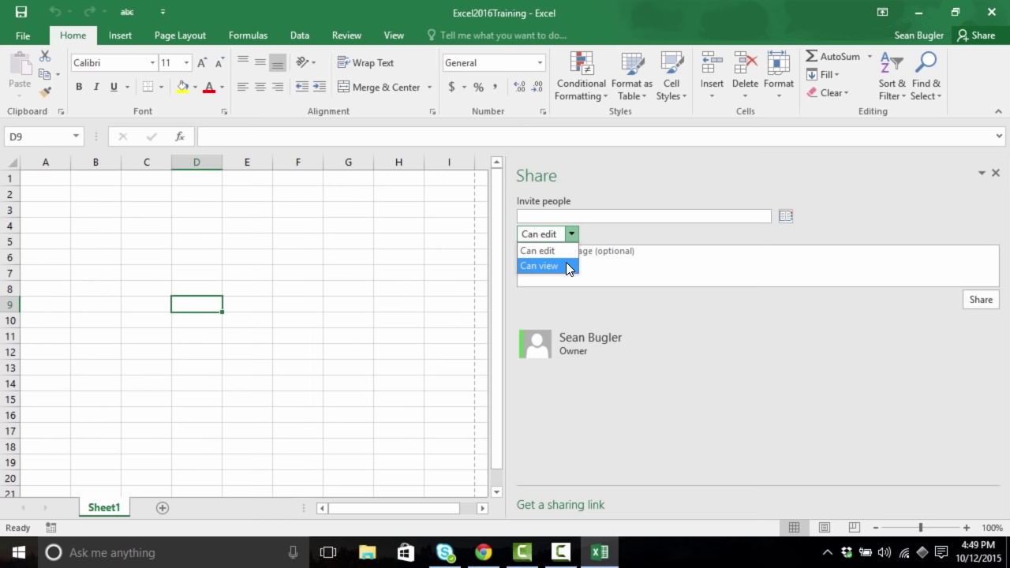
click(567, 263)
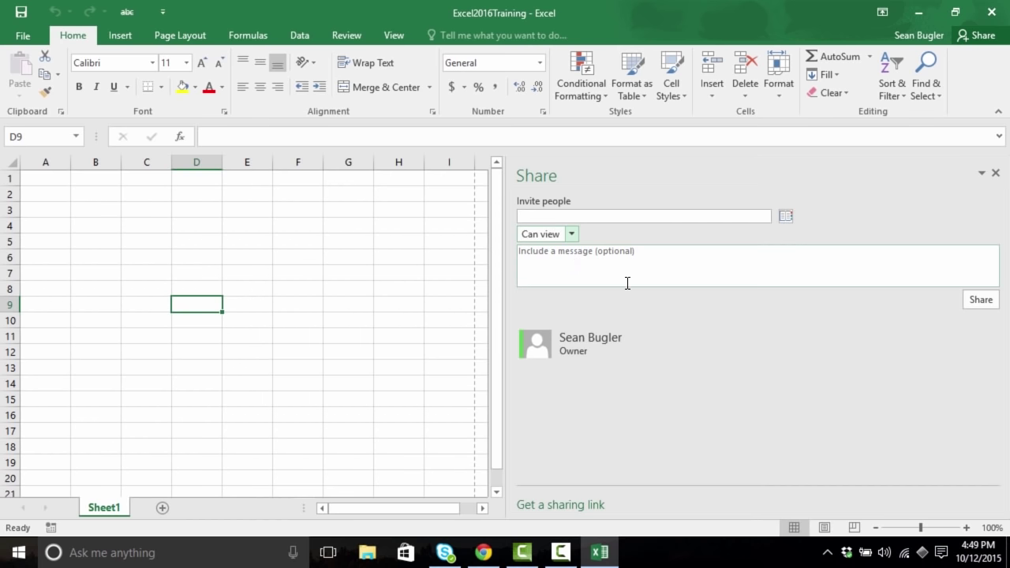
click(588, 277)
text(Help!)
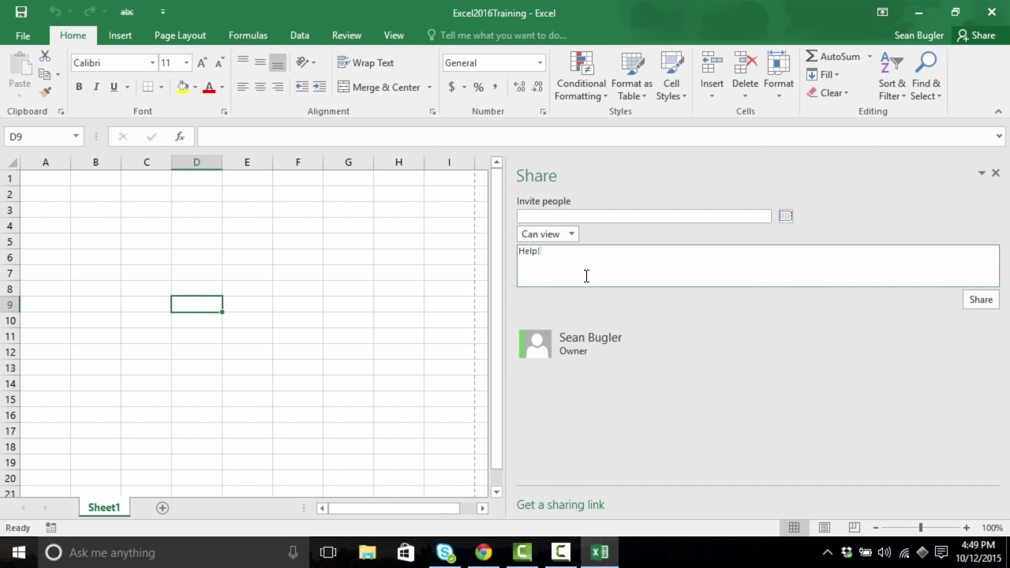
text(I have no idea what I'm doing!)
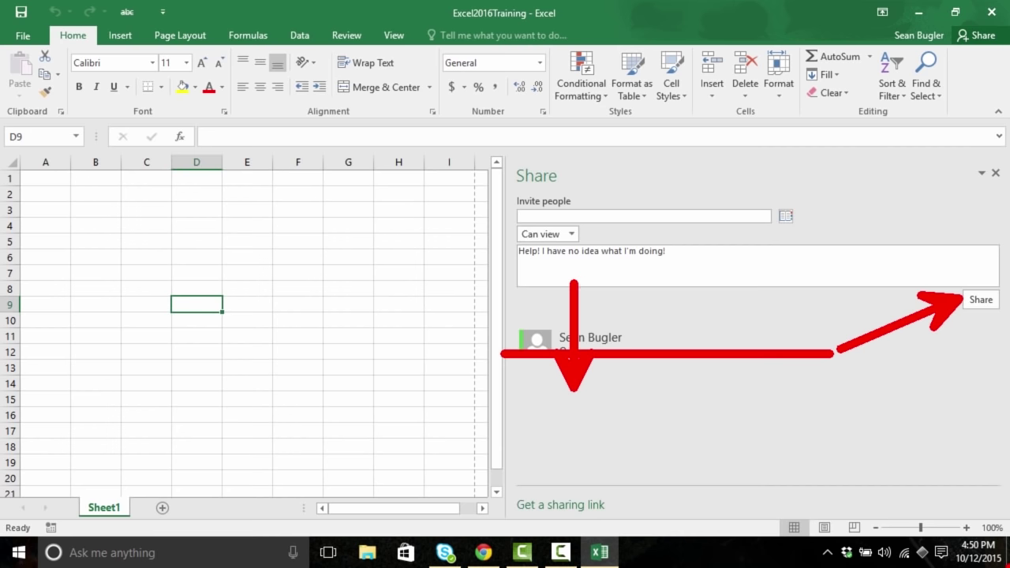
click(997, 172)
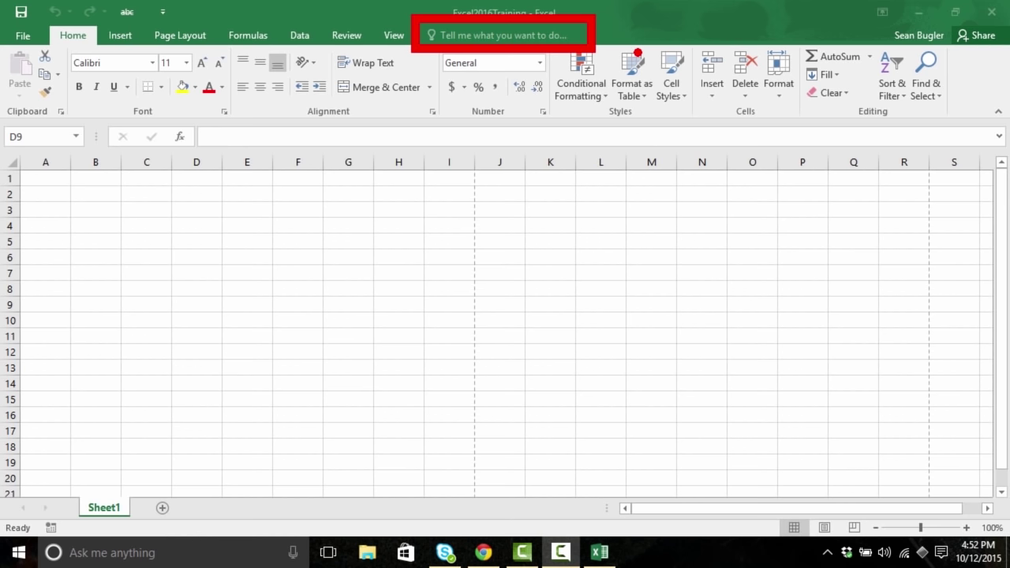
click(474, 35)
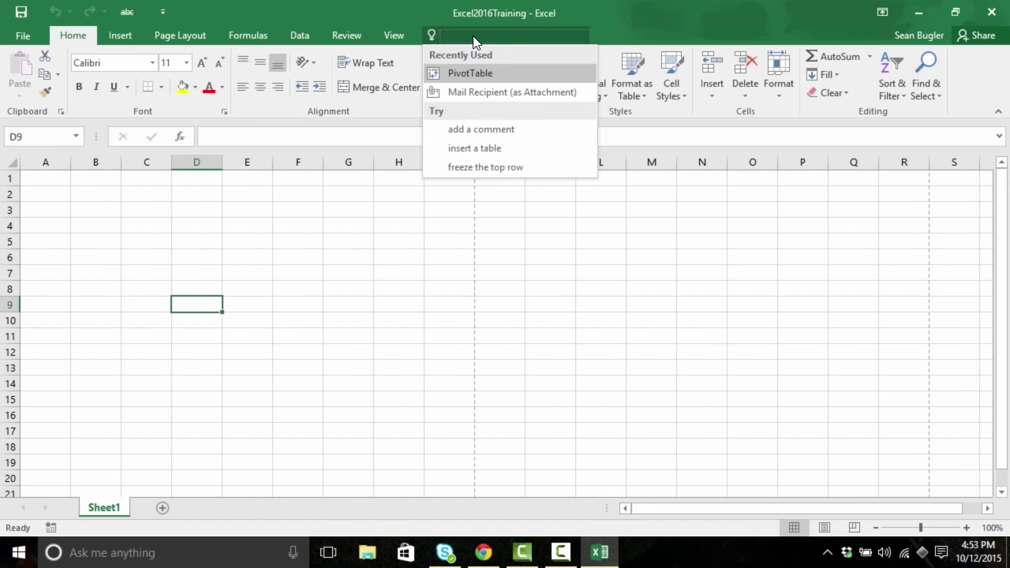
text(how do )
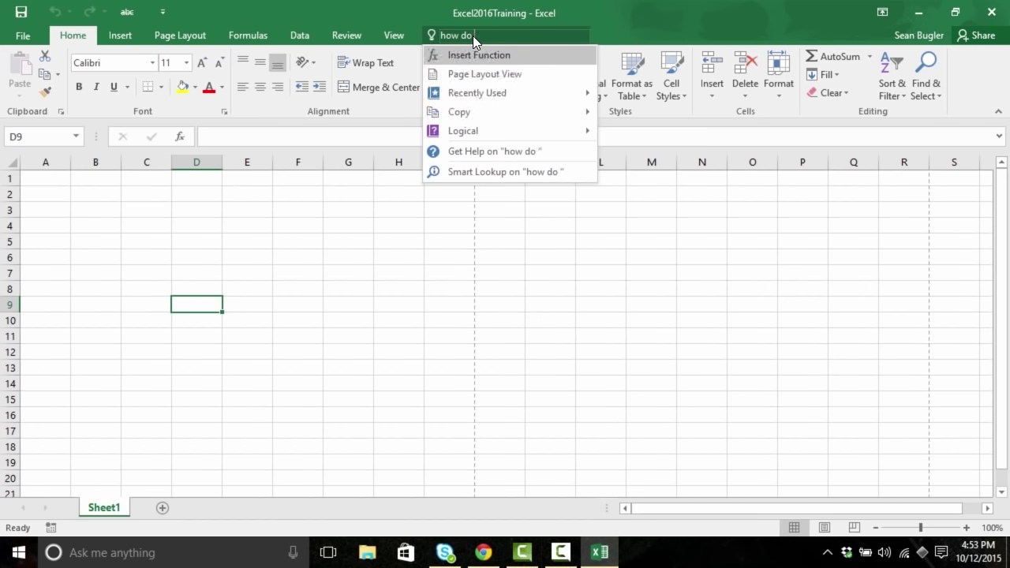
text(i insert a column)
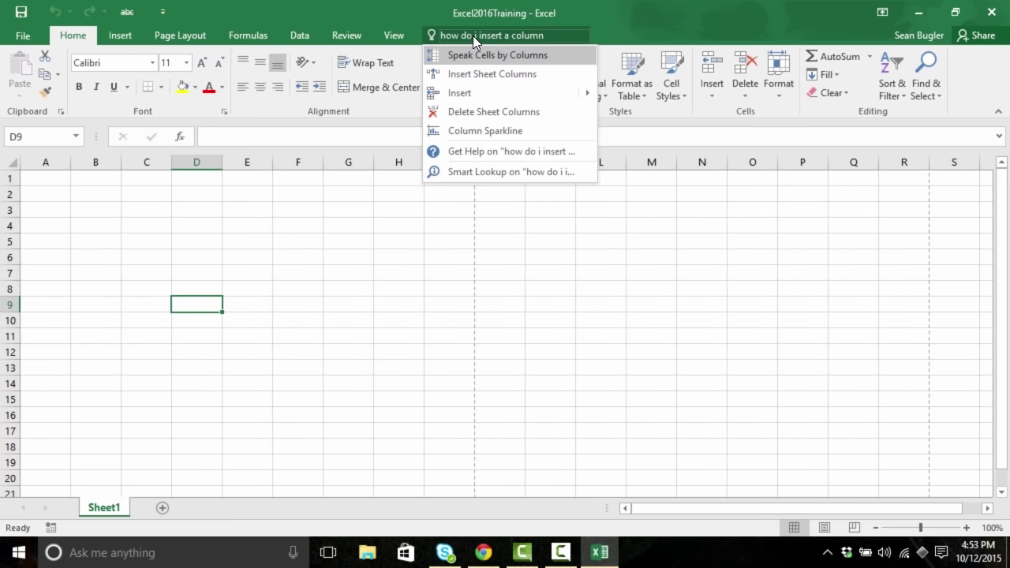
text(?)
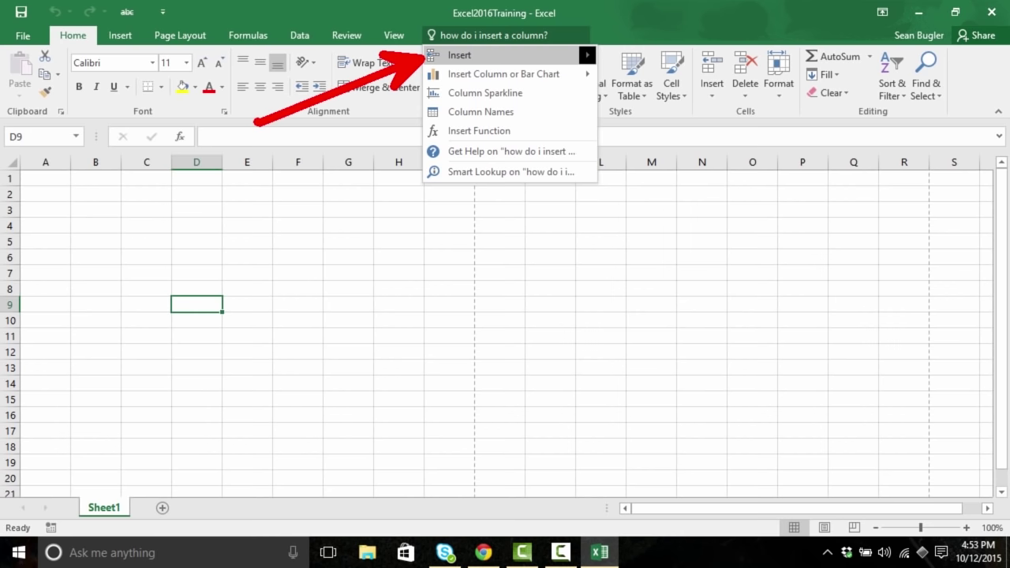
key(Escape)
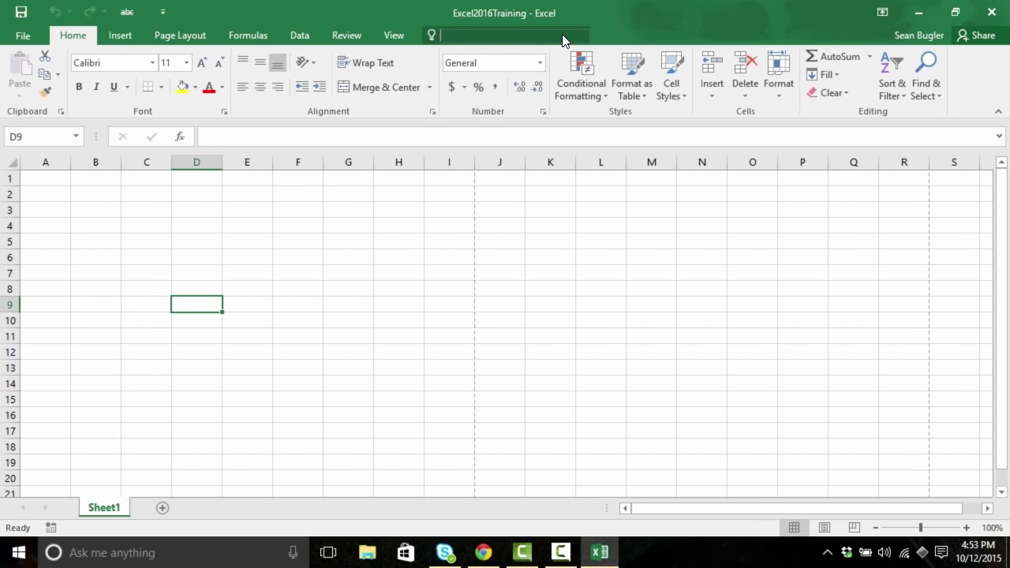
Ask Tell Me "how do I insert a column?" and insert a sheet column at cell D9 from its suggestions
click(564, 39)
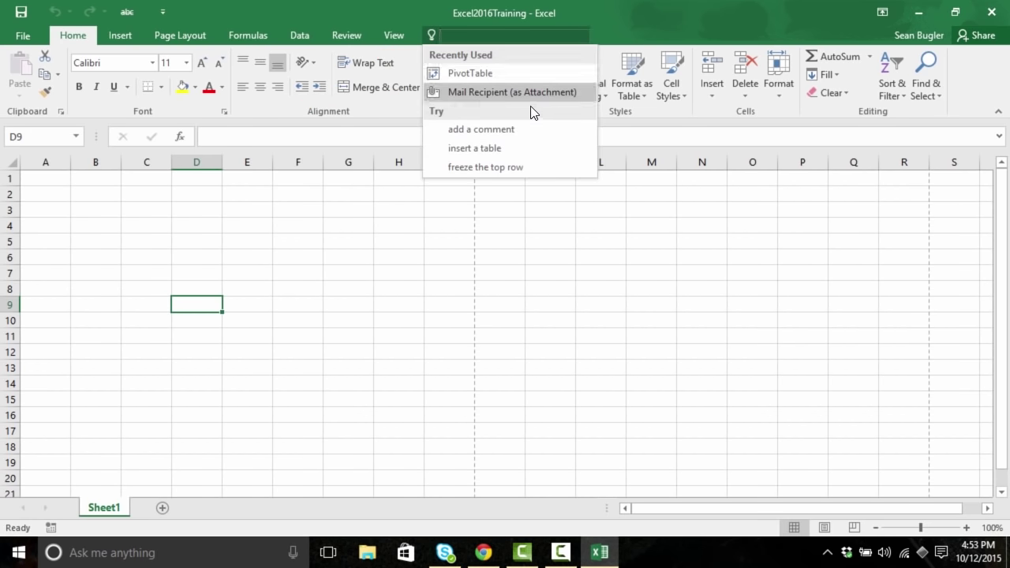
text(how do I insert)
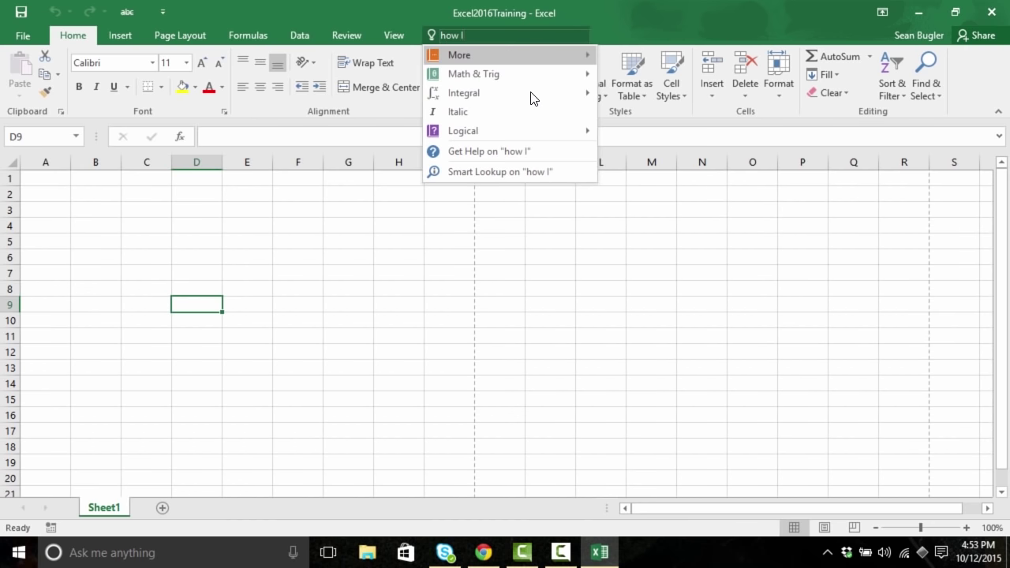
text( a column?)
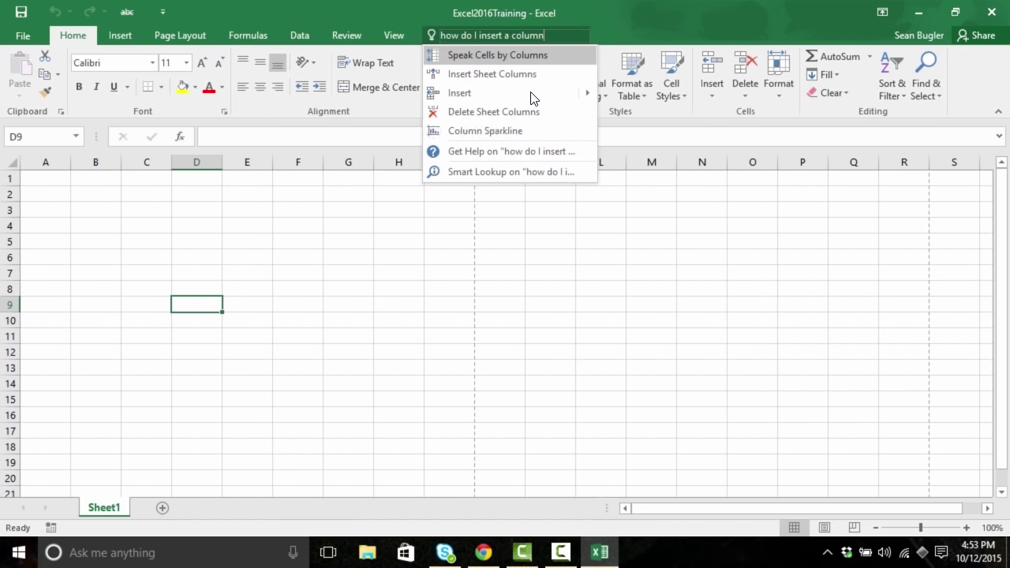
mouse_move(549, 55)
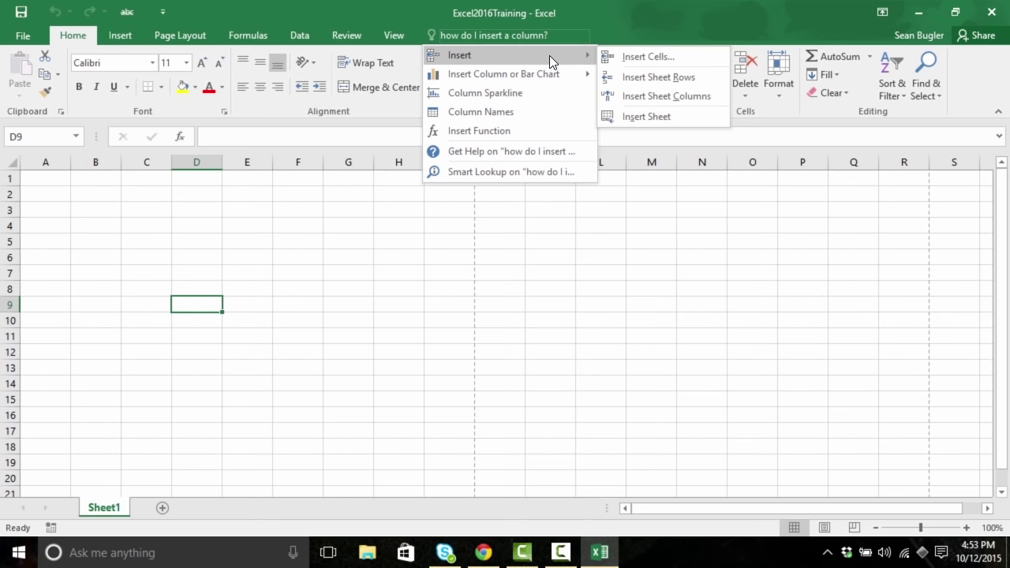
click(716, 97)
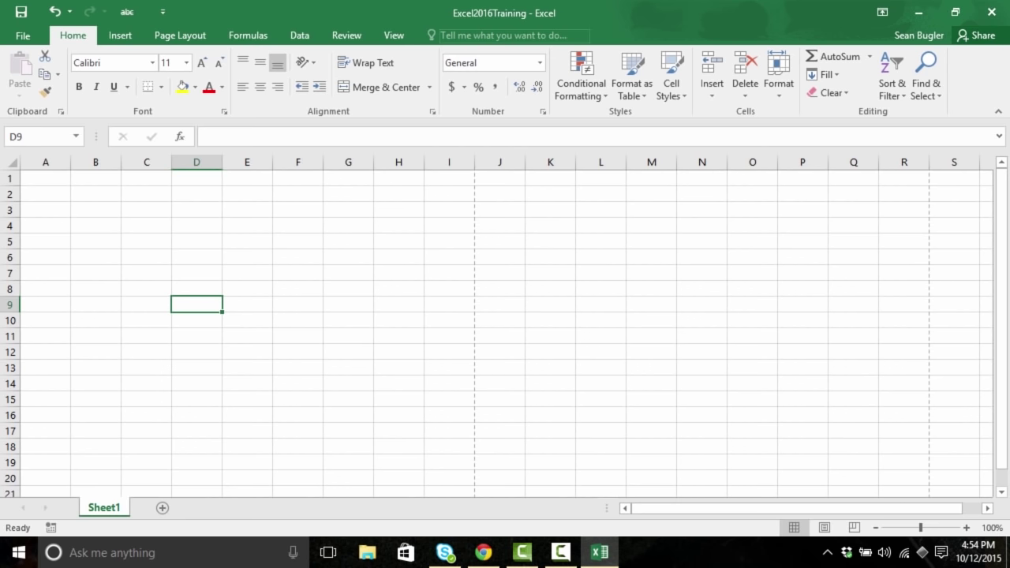
Ask Tell Me "how do I add comments?", review the suggested commands, and dismiss the search
click(489, 37)
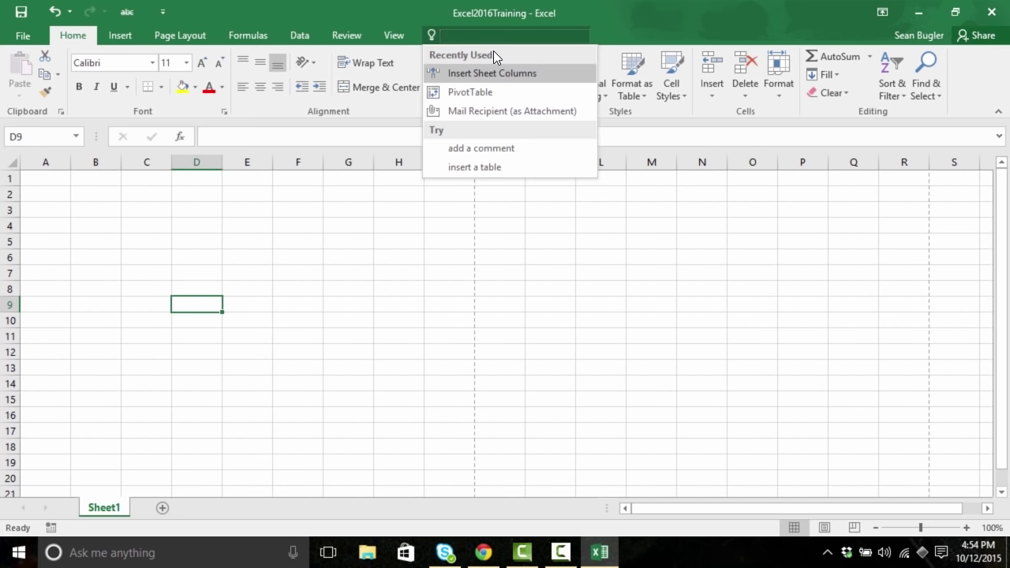
text(how do I )
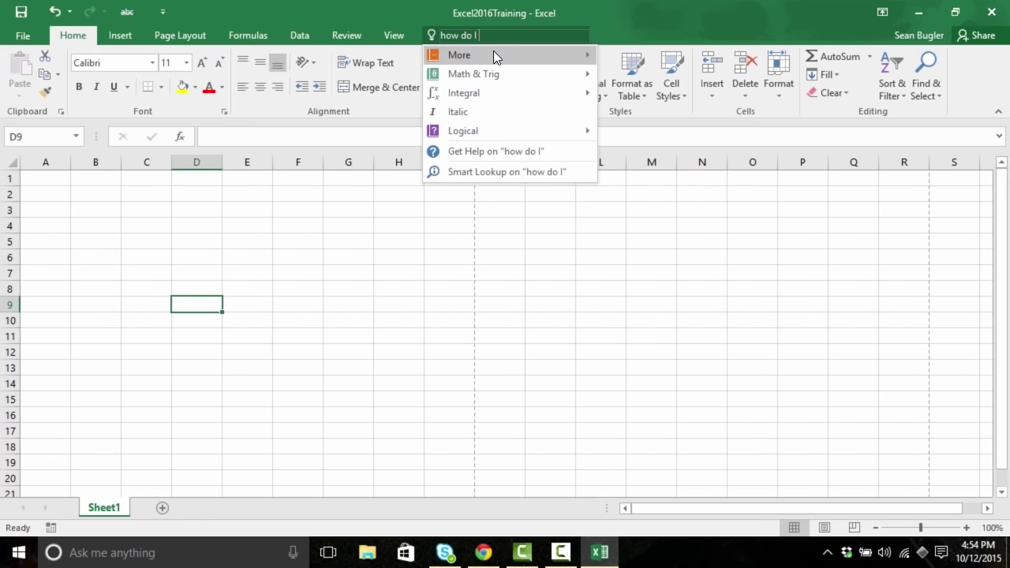
text(add comments?)
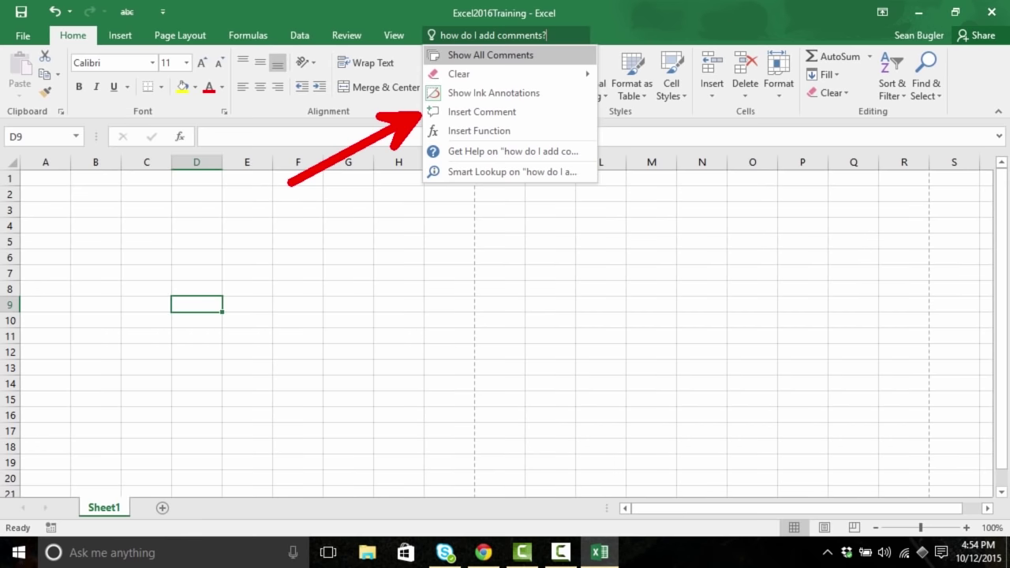
key(Escape)
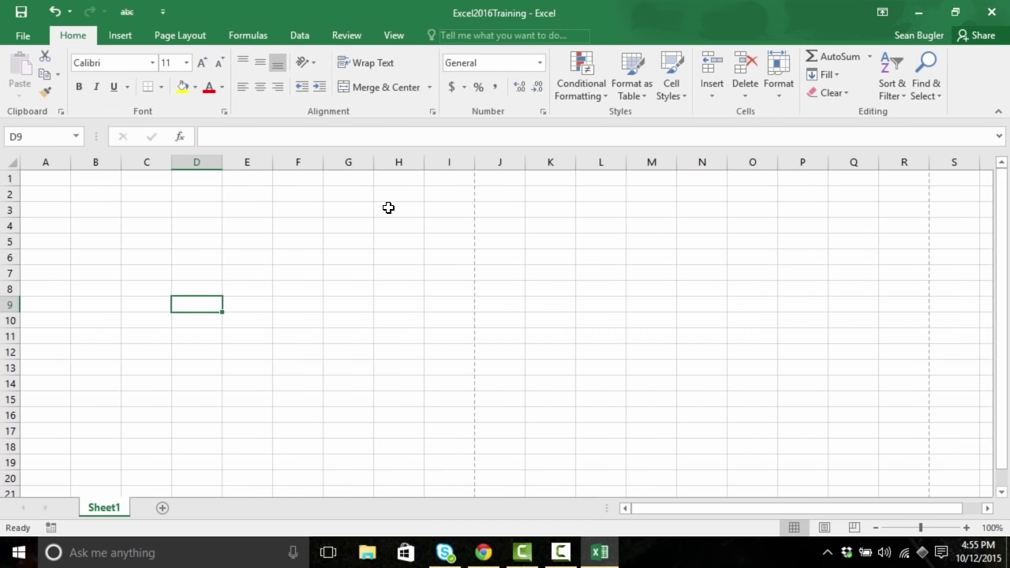
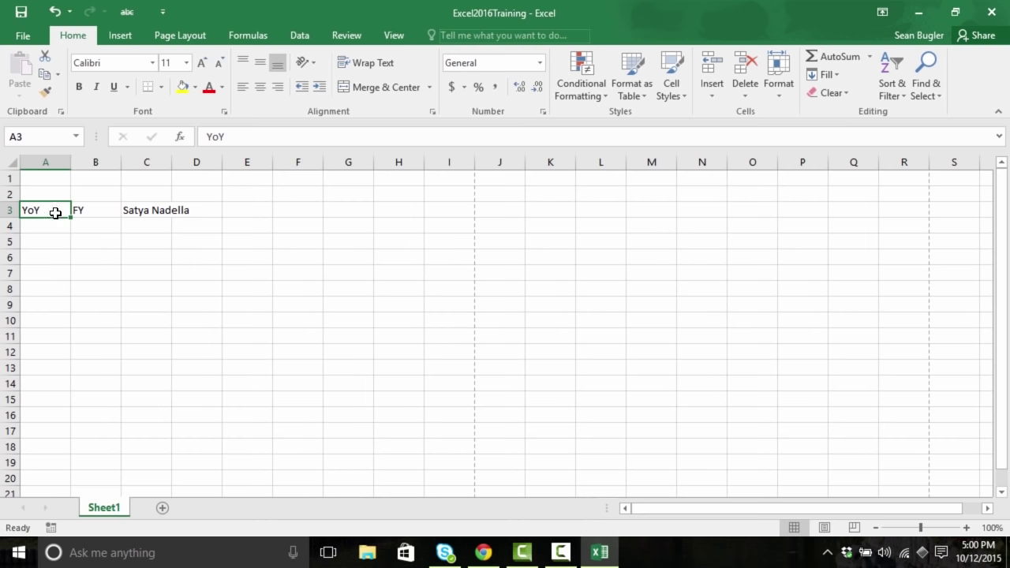
Run Smart Lookup on the YoY entry in cell A3 and review the Wikipedia and web search results in Insights
right_click(55, 209)
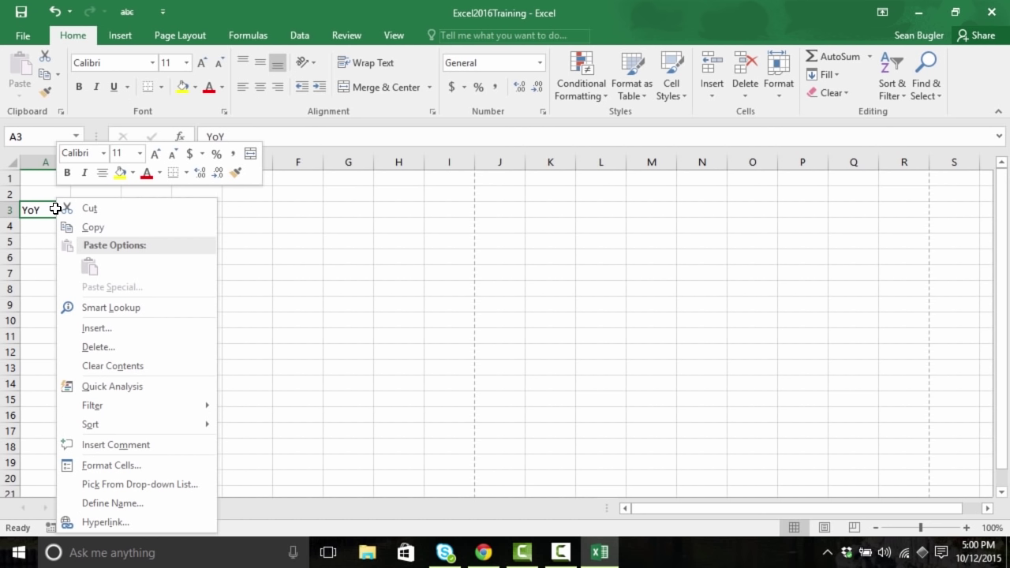
click(146, 311)
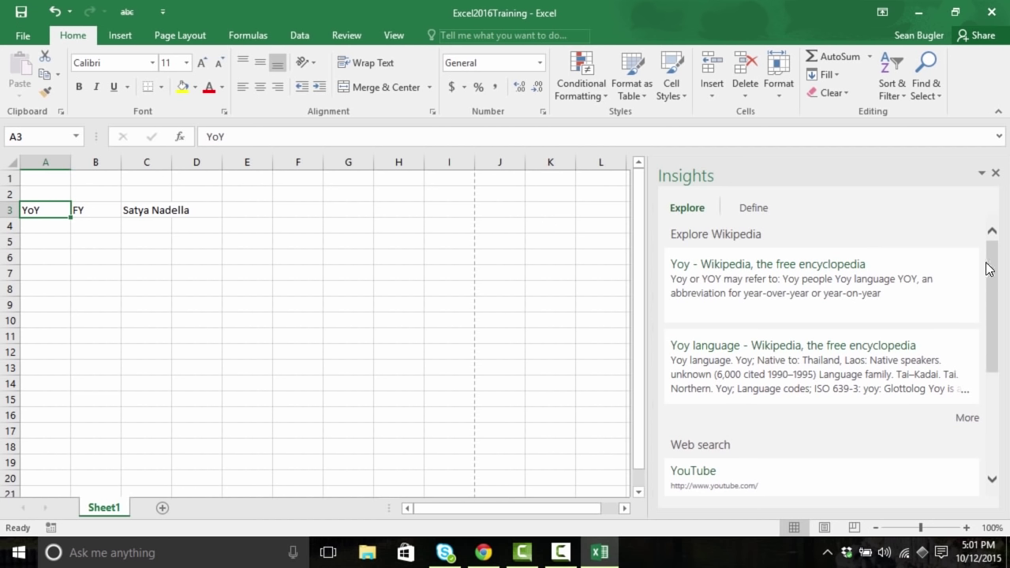
drag(992, 311, 991, 398)
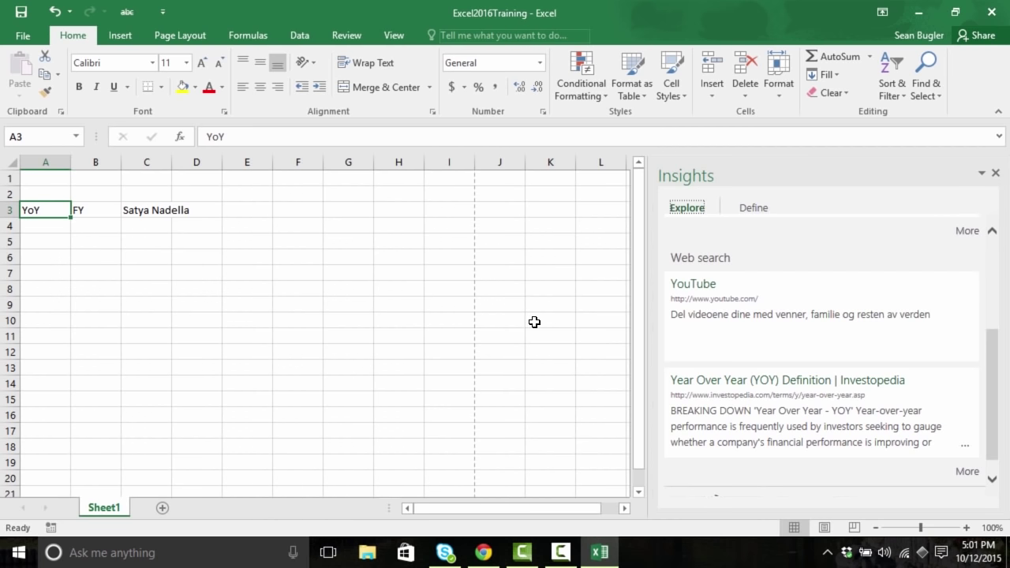
scroll(828, 409, up, 1)
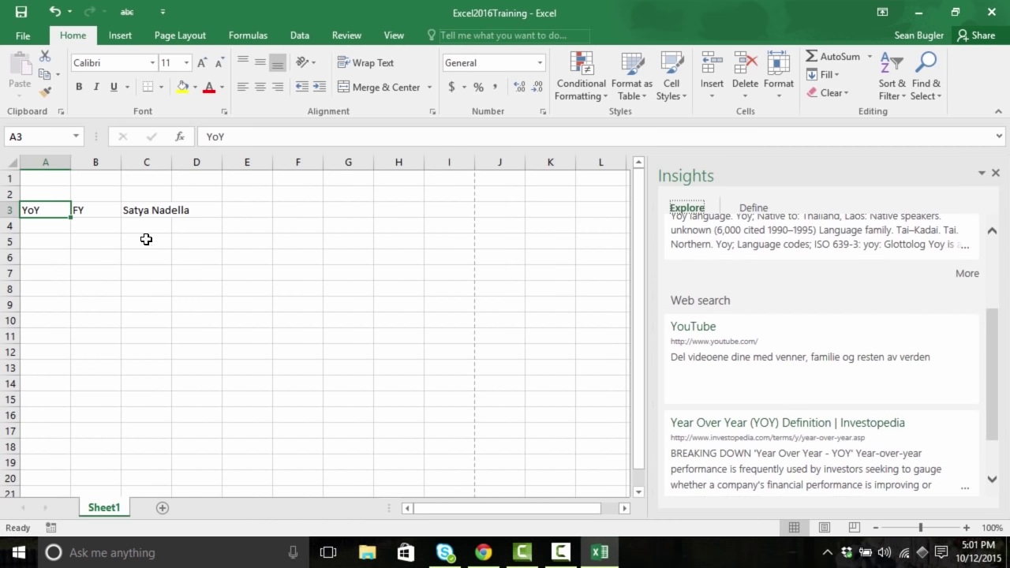
Run Smart Lookup on the FY entry in cell B3 and review its web search results in Insights
click(99, 210)
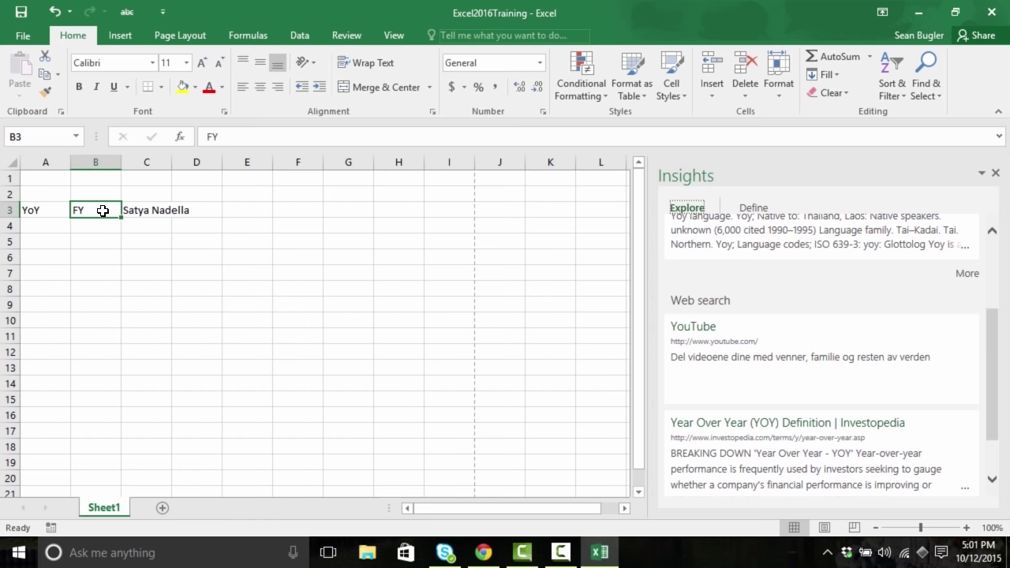
right_click(103, 211)
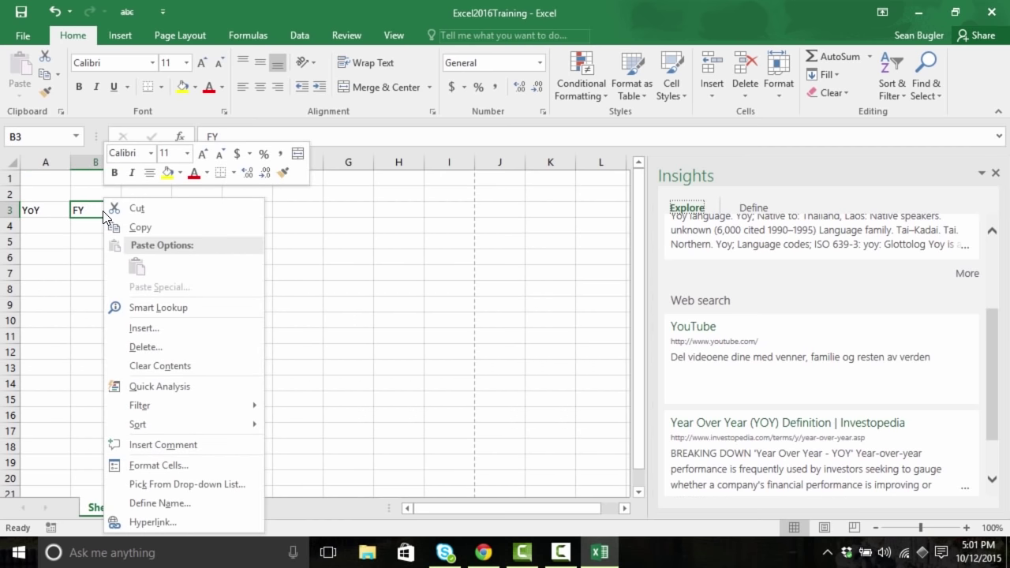
click(215, 307)
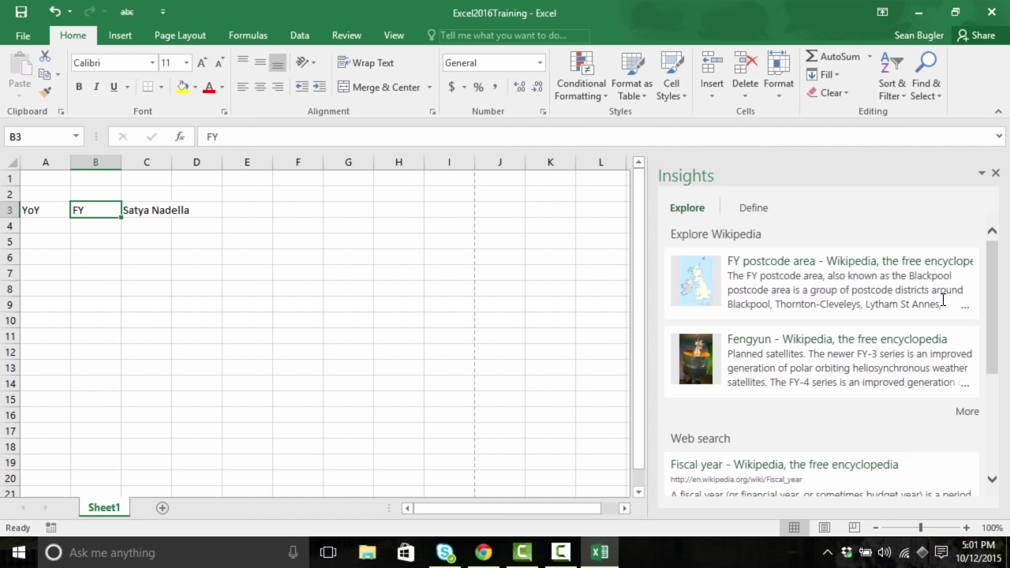
drag(996, 274, 984, 348)
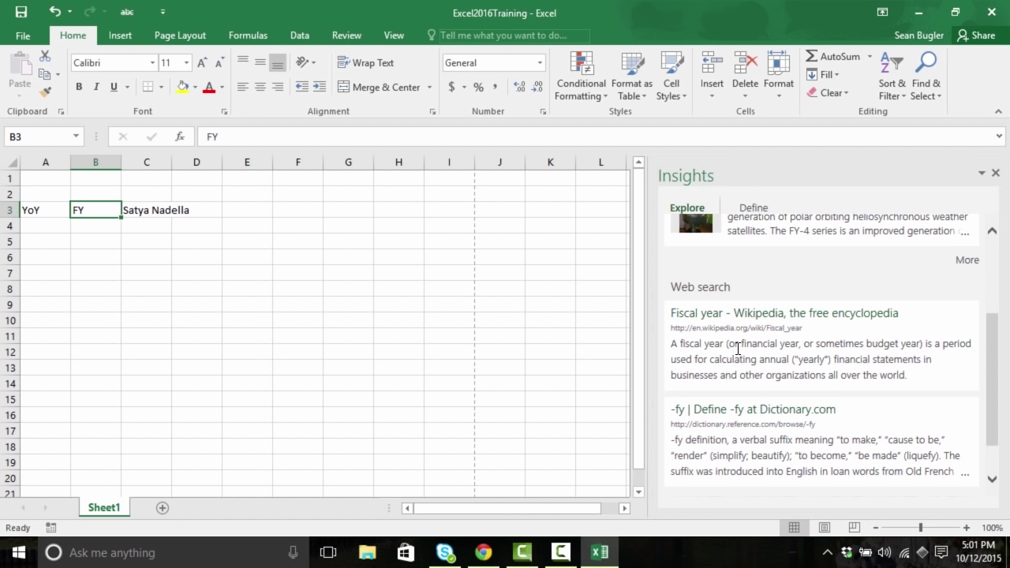
click(155, 207)
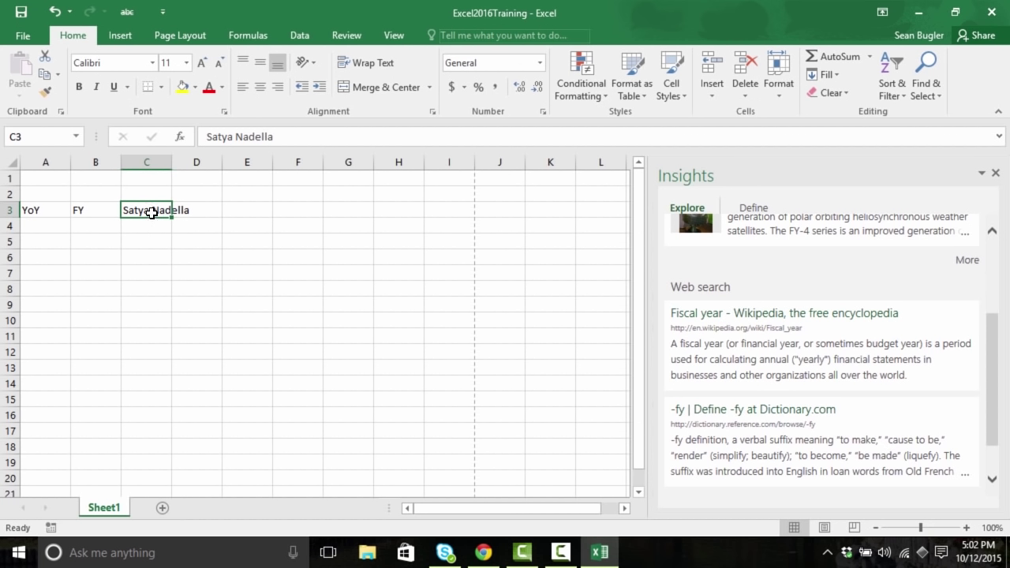
right_click(152, 211)
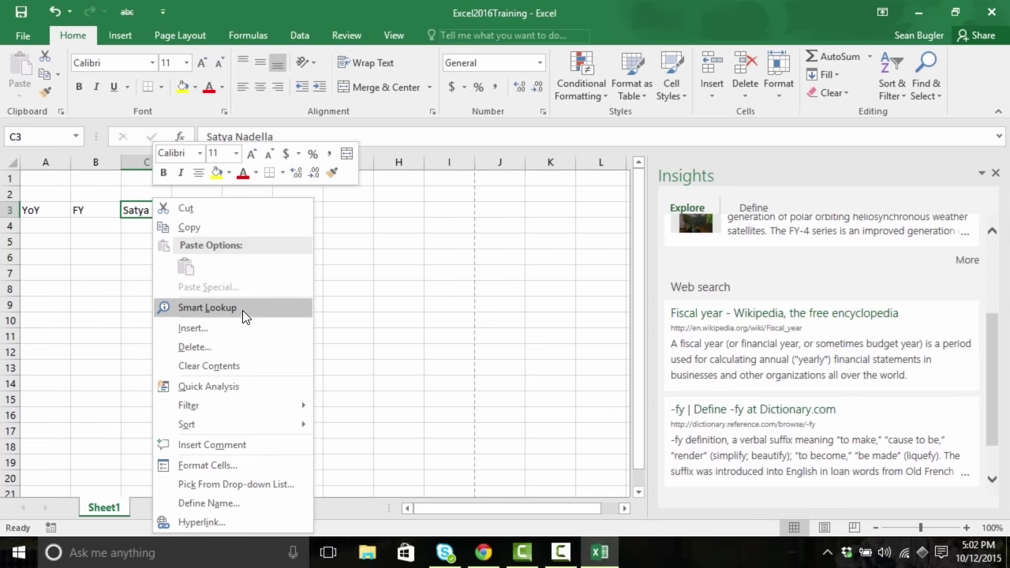
key(Escape)
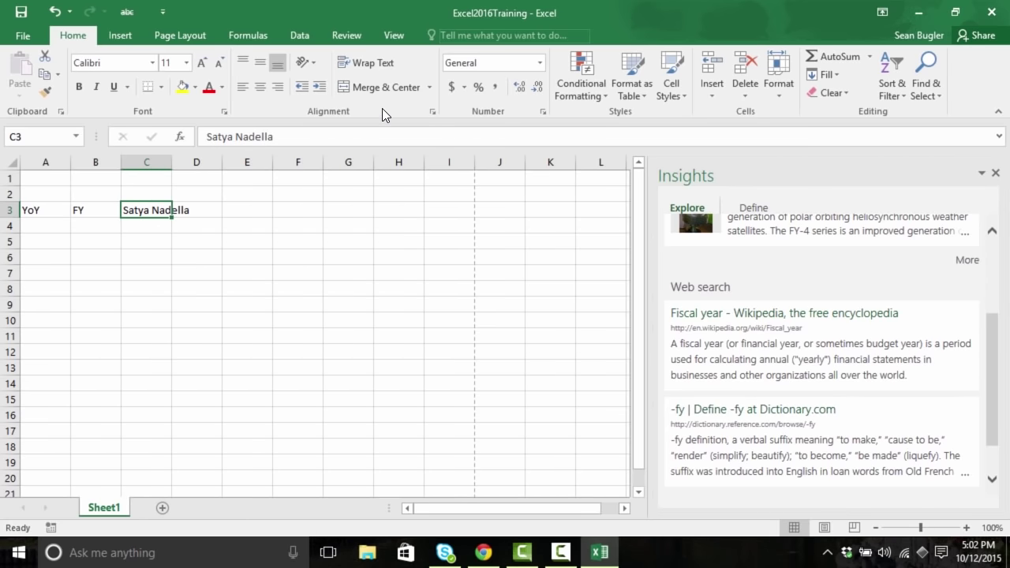
Run a Smart Lookup on "Satya Nadella" through Tell Me, review the Insights biography, images and web results, and close Insights
click(456, 35)
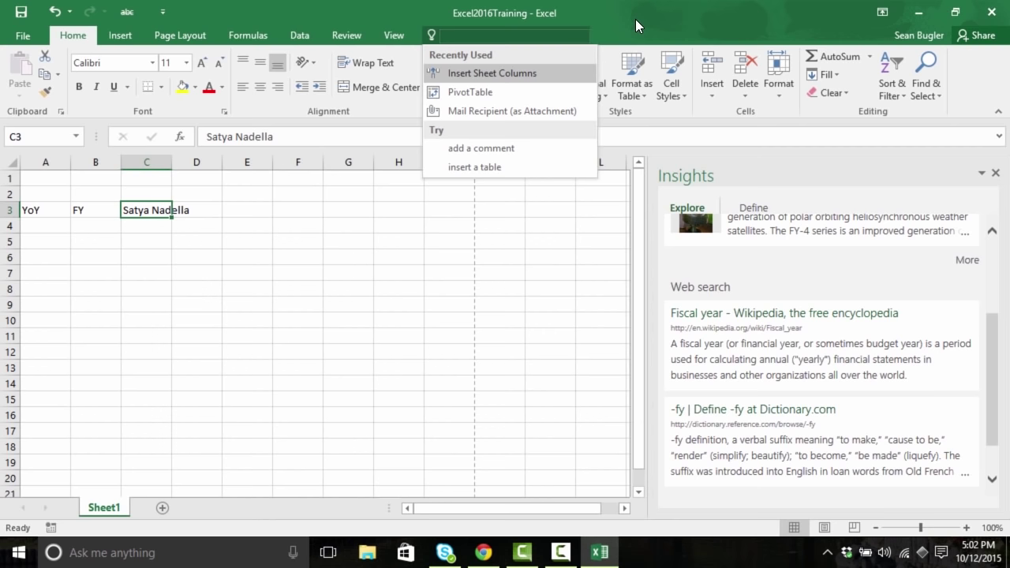
text(Satya Nadella)
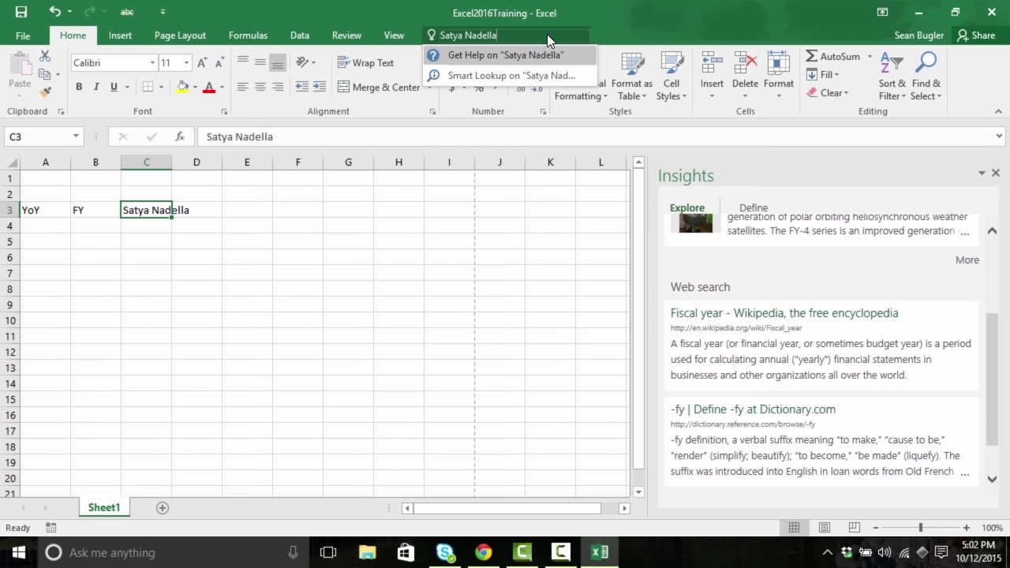
click(580, 73)
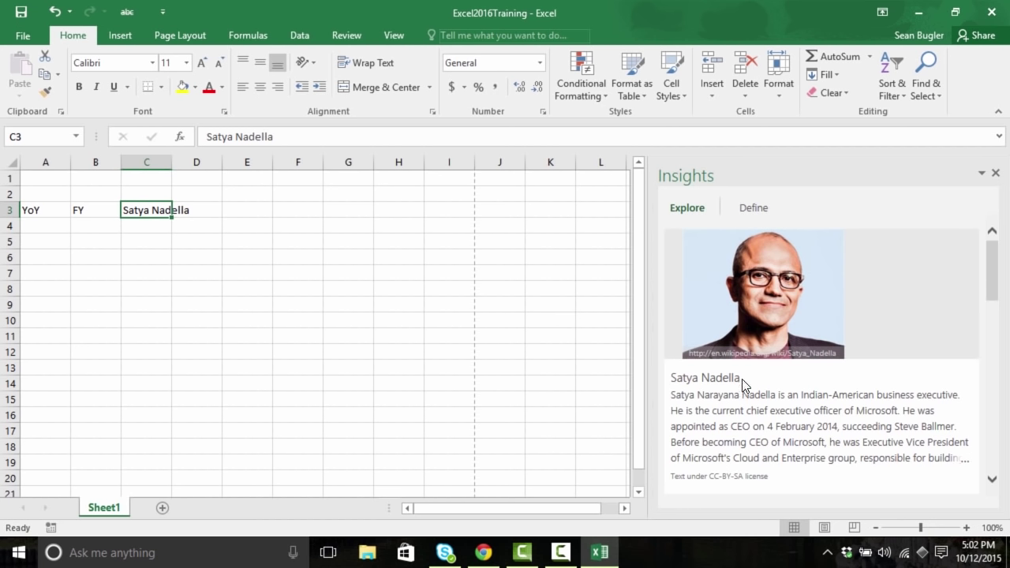
drag(992, 276, 982, 382)
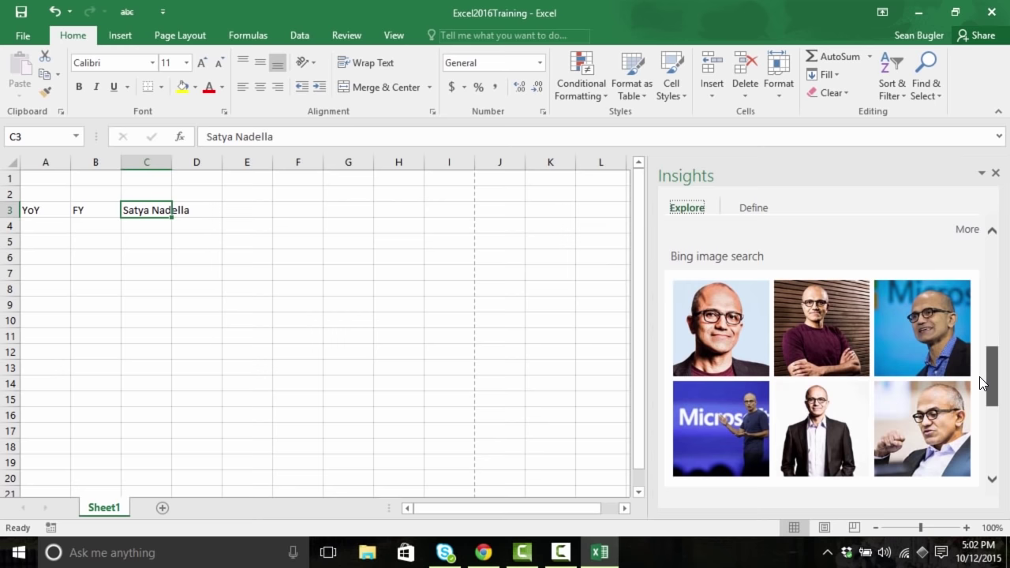
drag(983, 383, 998, 464)
mouse_move(771, 488)
mouse_down()
mouse_move(808, 473)
mouse_move(889, 503)
mouse_up()
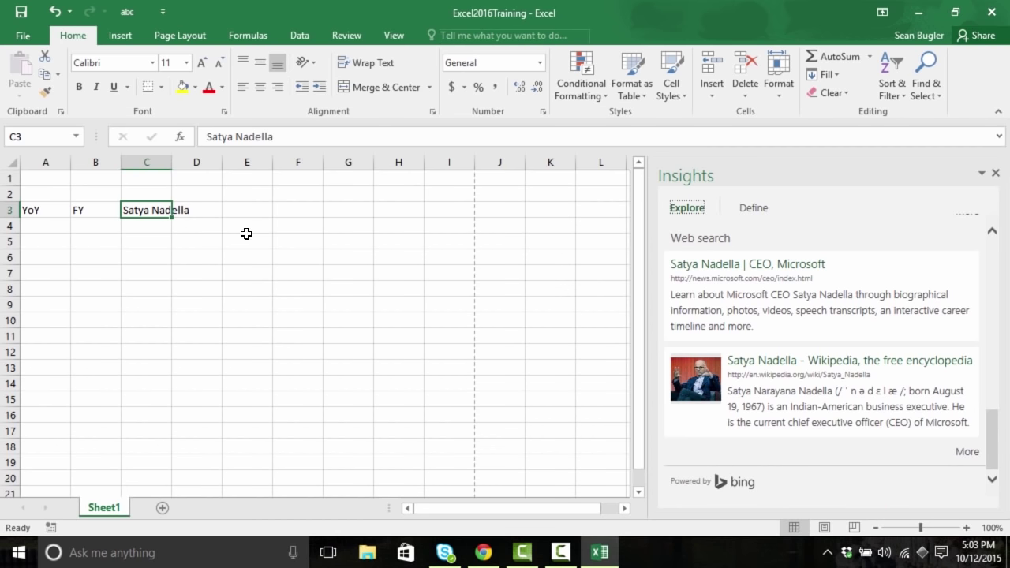
click(995, 172)
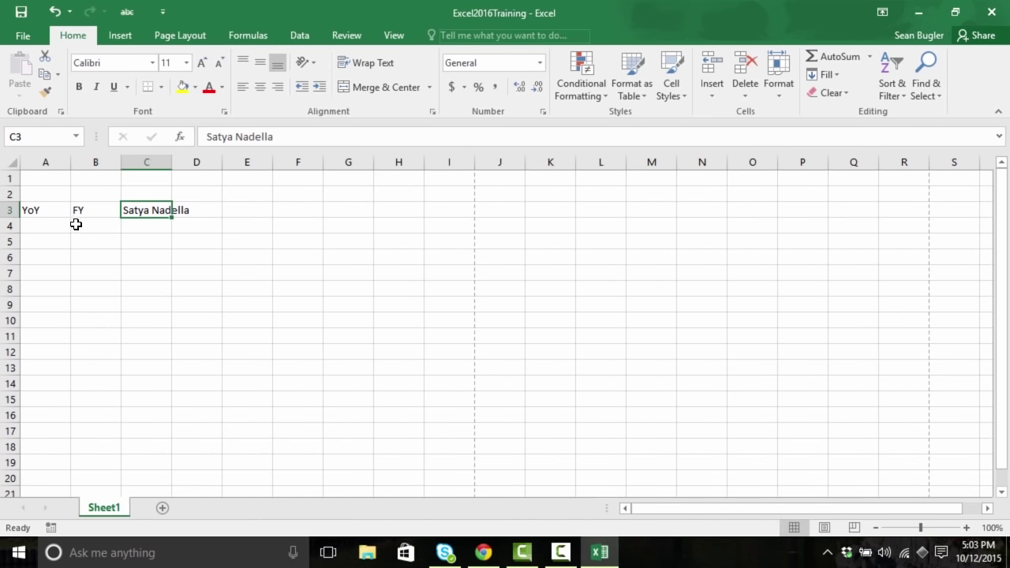
Locate Smart Lookup among cell A3's commands and in Tell Me's suggestions for "Satya Nadella", and dismiss the search without running it
right_click(53, 211)
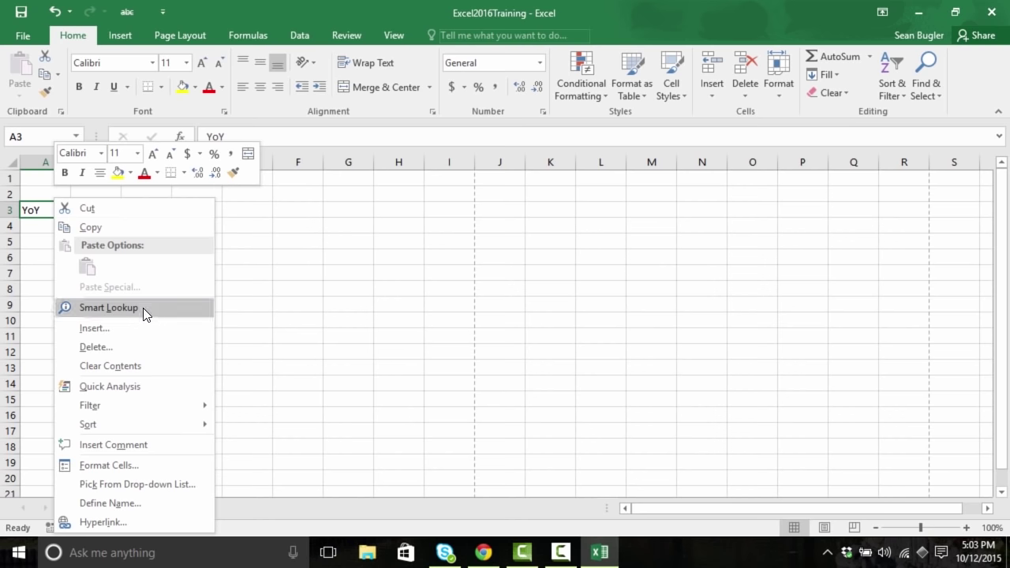
click(448, 36)
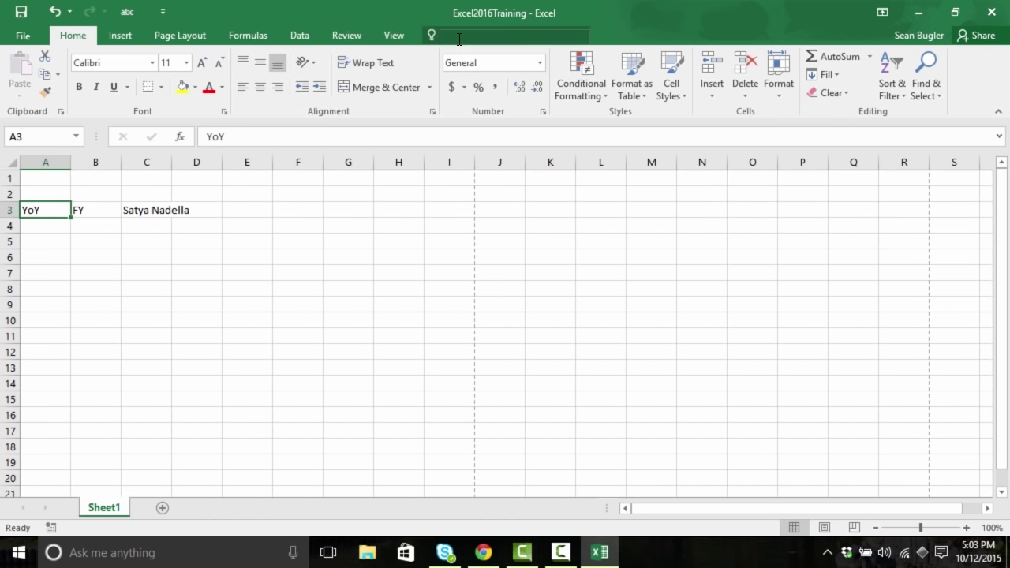
text(Satya Nadella)
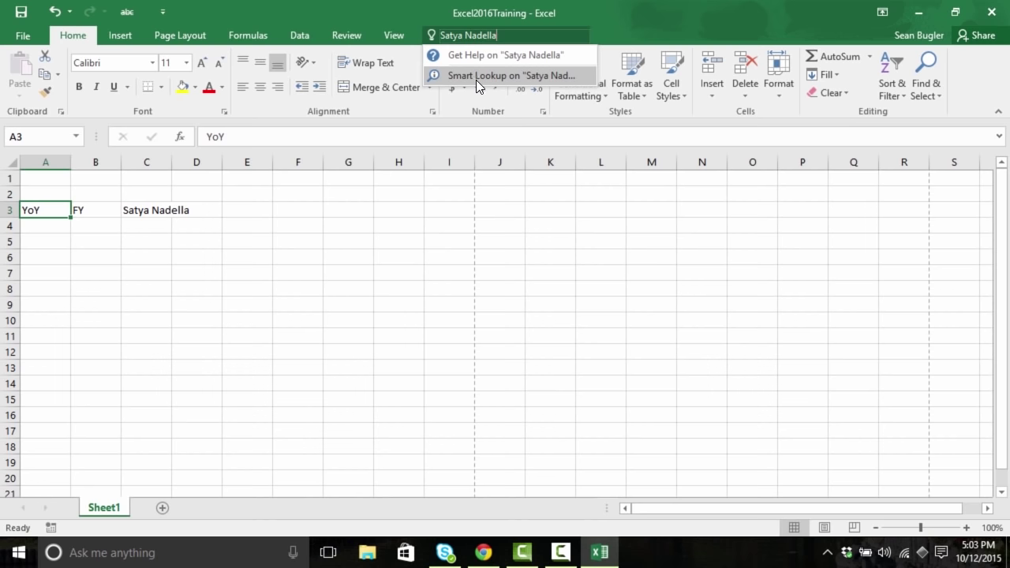
click(45, 225)
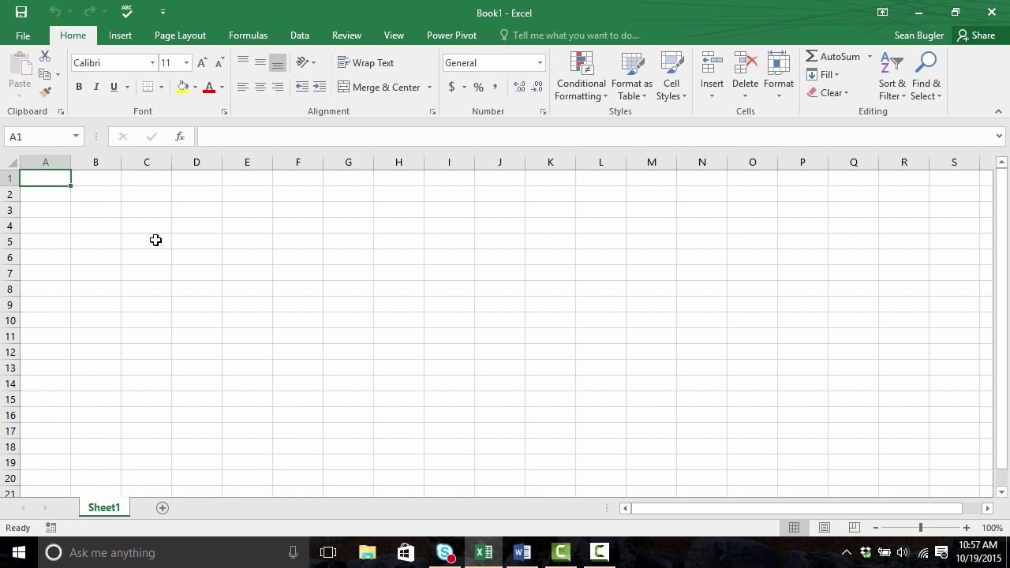
Select cells C3 and P14 in Book1 to check how the Name Box identifies the active cell
click(148, 215)
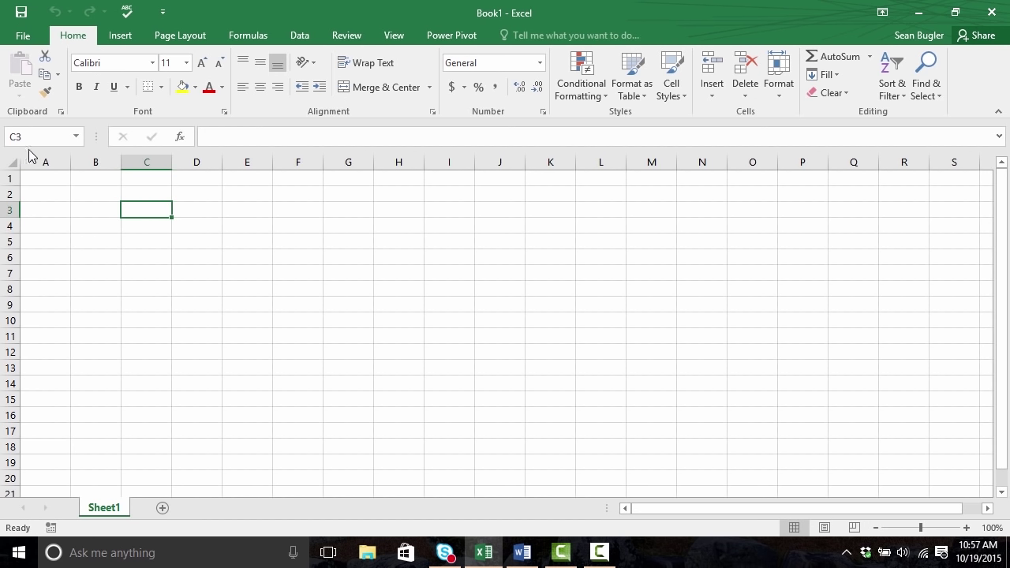
click(789, 385)
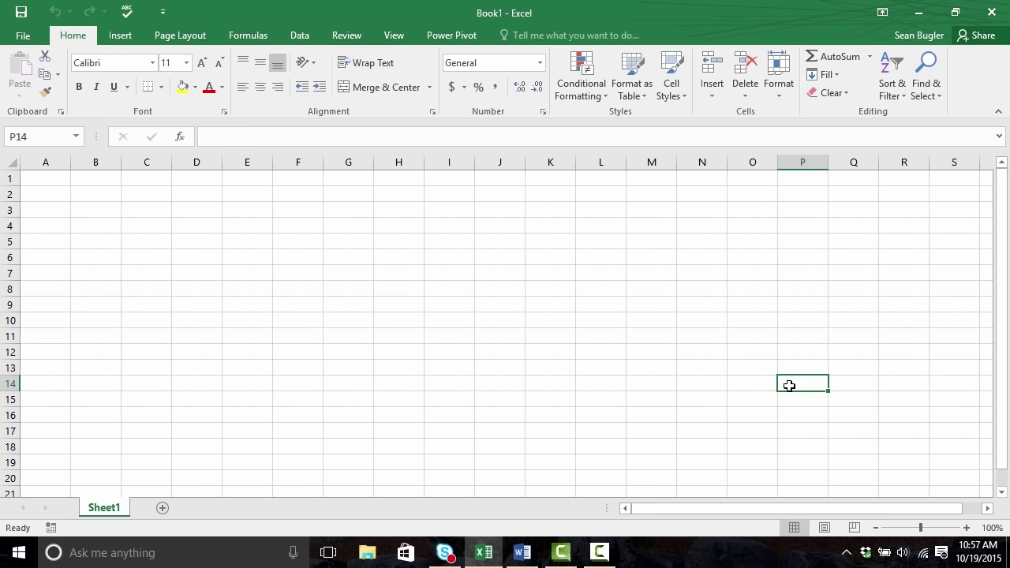
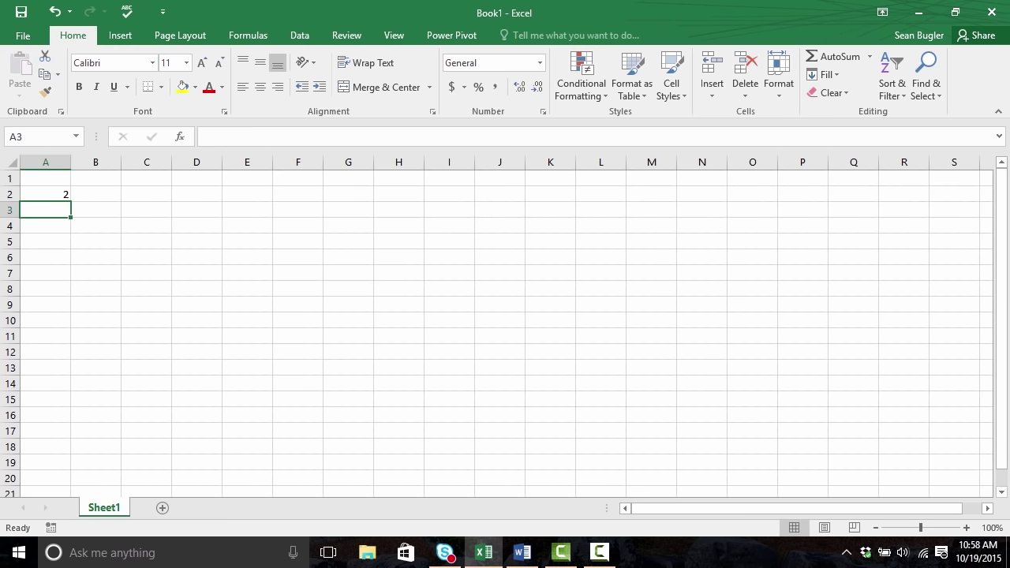
Inspect the formula behind the value in cell A2, both in the formula bar and inside the cell
click(45, 194)
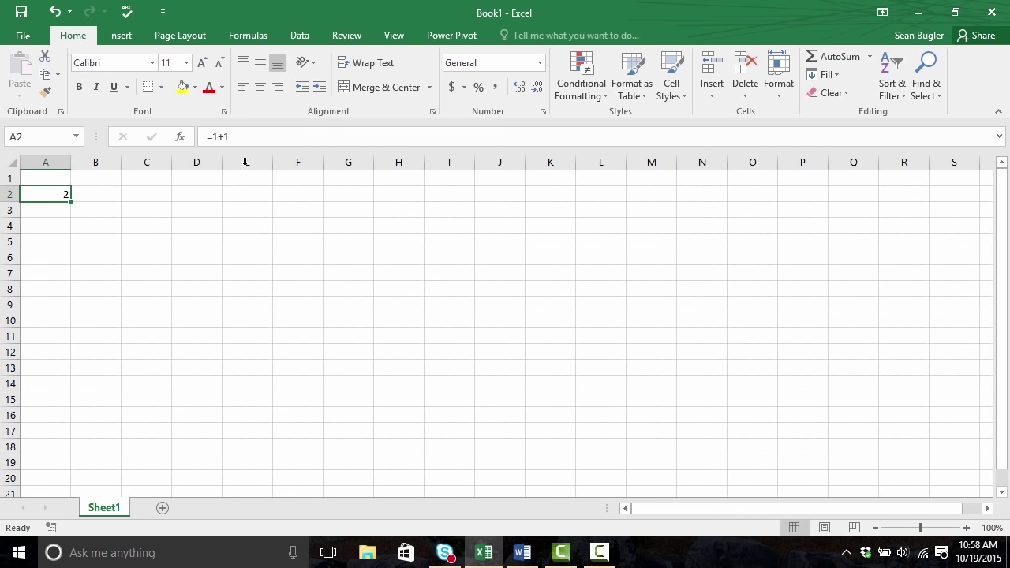
double_click(45, 196)
key(Return)
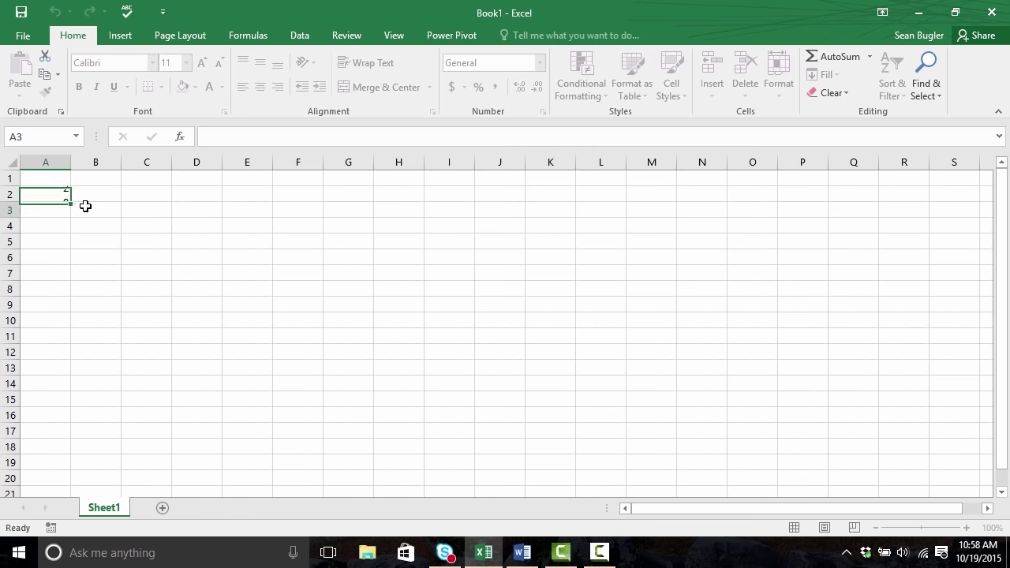
Change the formula in cell A2 to =1+2 by editing it in the formula bar
click(70, 188)
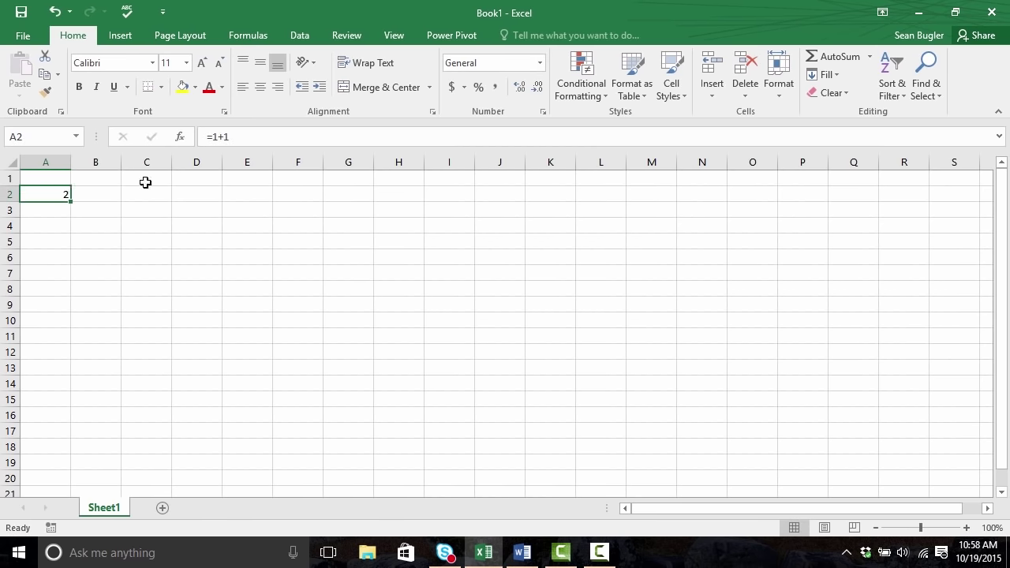
click(251, 137)
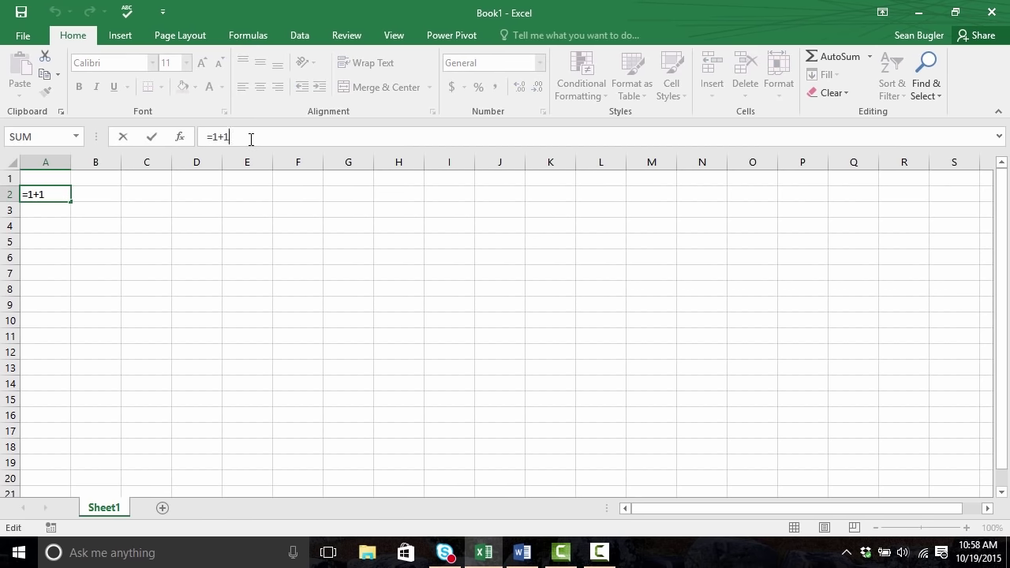
key(BackSpace)
text(2)
key(Return)
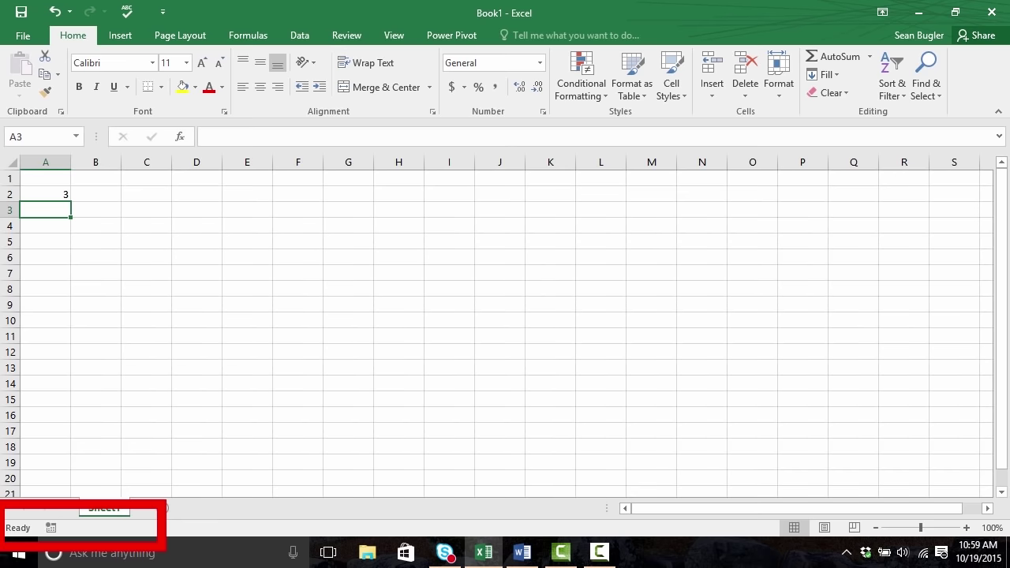
Review the status bar customization options and close the list without changing any of them
right_click(77, 530)
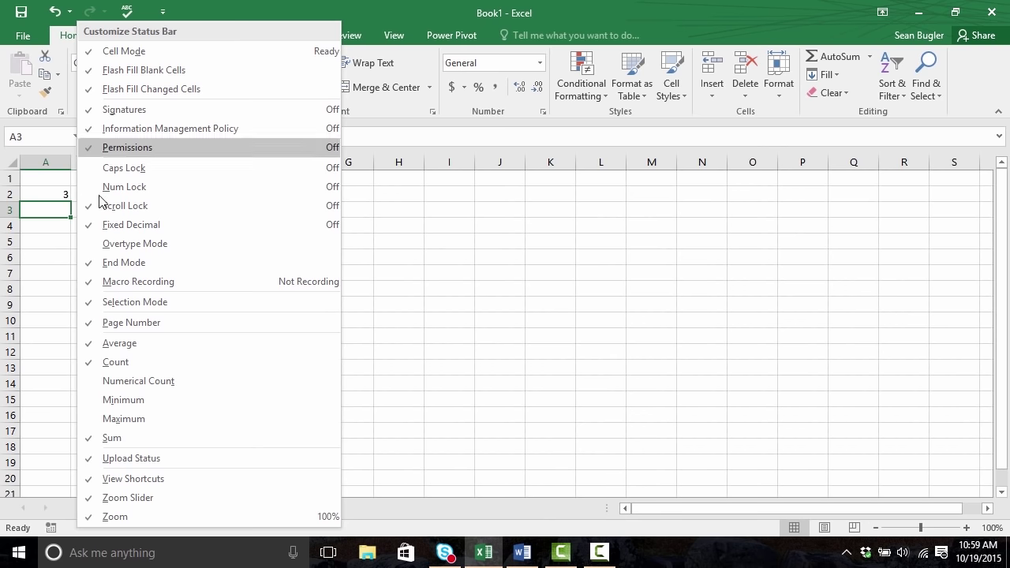
click(51, 211)
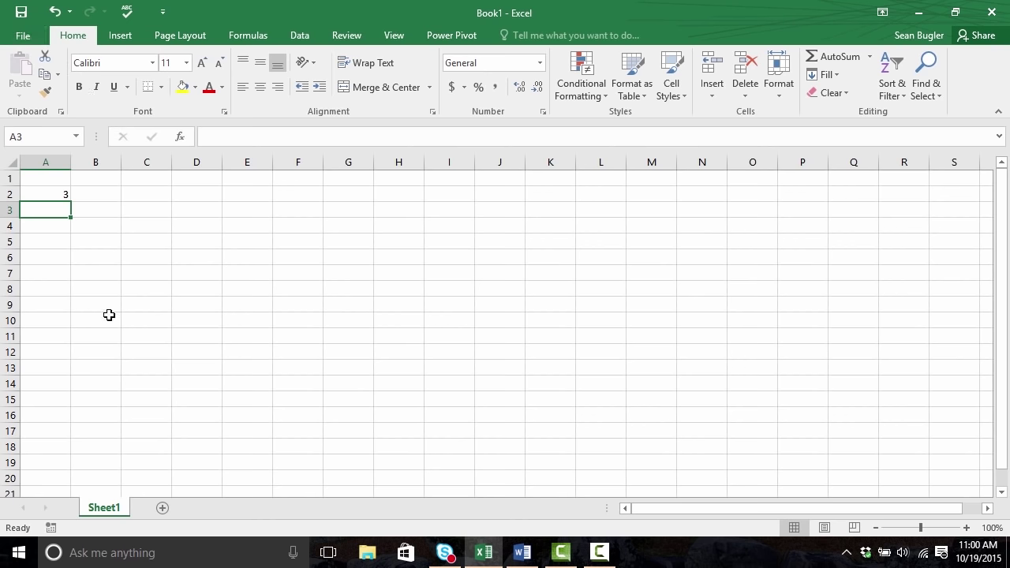
Zoom the worksheet in and out, ending at 115%
ctrl+scroll(109, 315, up, 3)
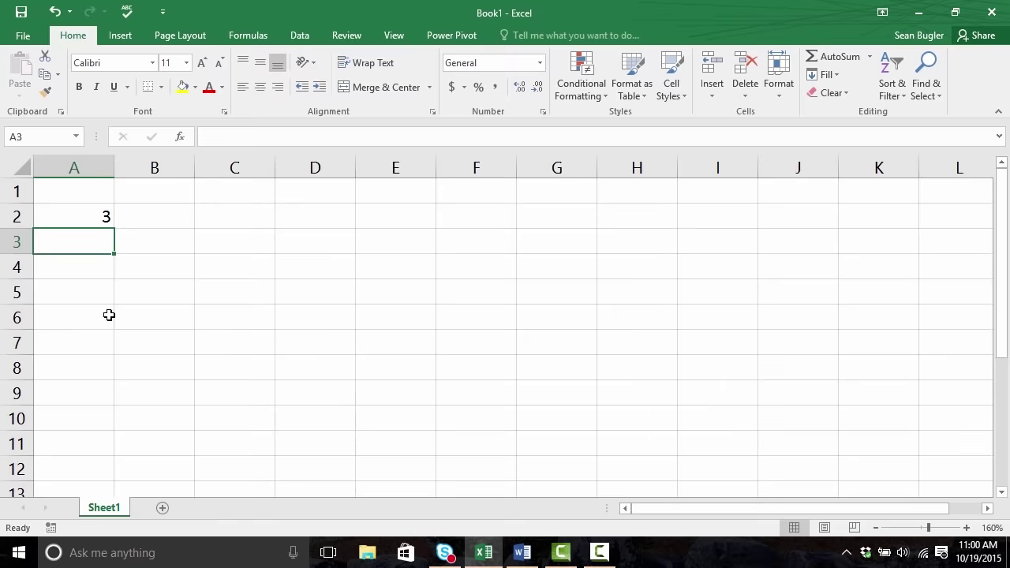
ctrl+scroll(109, 315, down, 5)
ctrl+scroll(109, 315, up, 3)
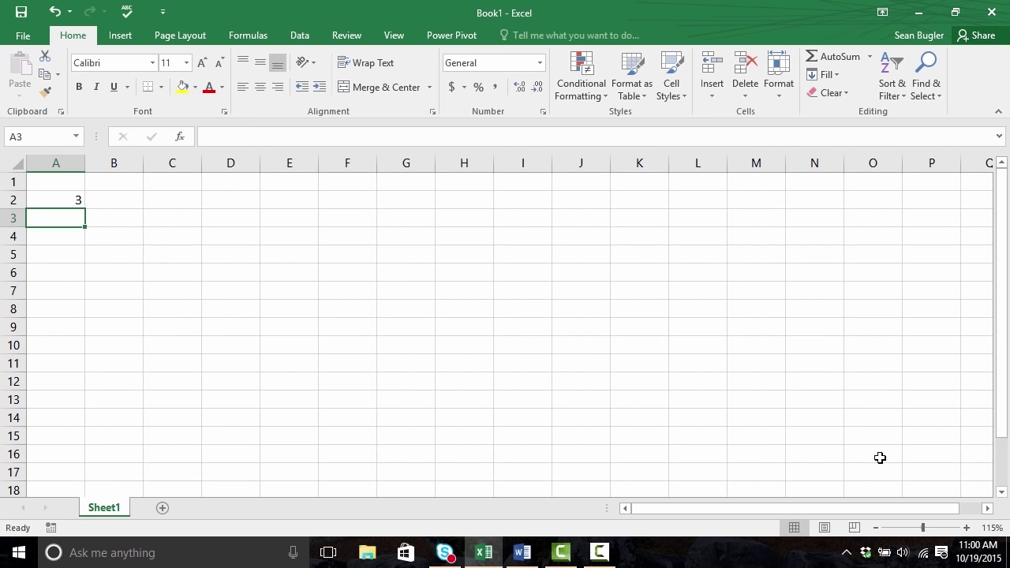
Scroll down the worksheet until row 13 is the first row shown
drag(1000, 406, 993, 512)
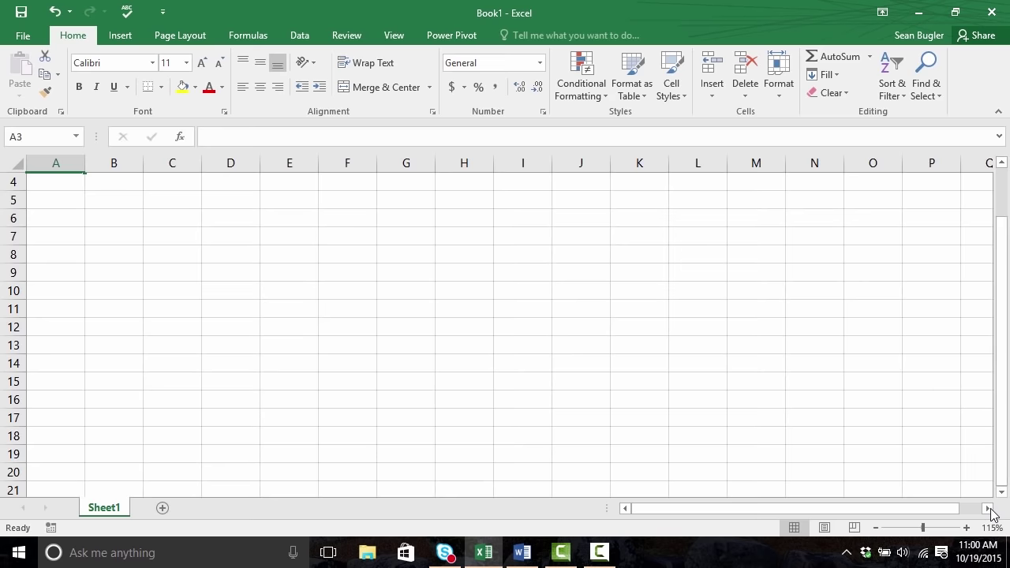
click(1000, 492)
click(1000, 492)
click(1001, 491)
click(1000, 491)
click(1000, 492)
click(1000, 491)
click(1001, 492)
click(1000, 492)
click(1001, 492)
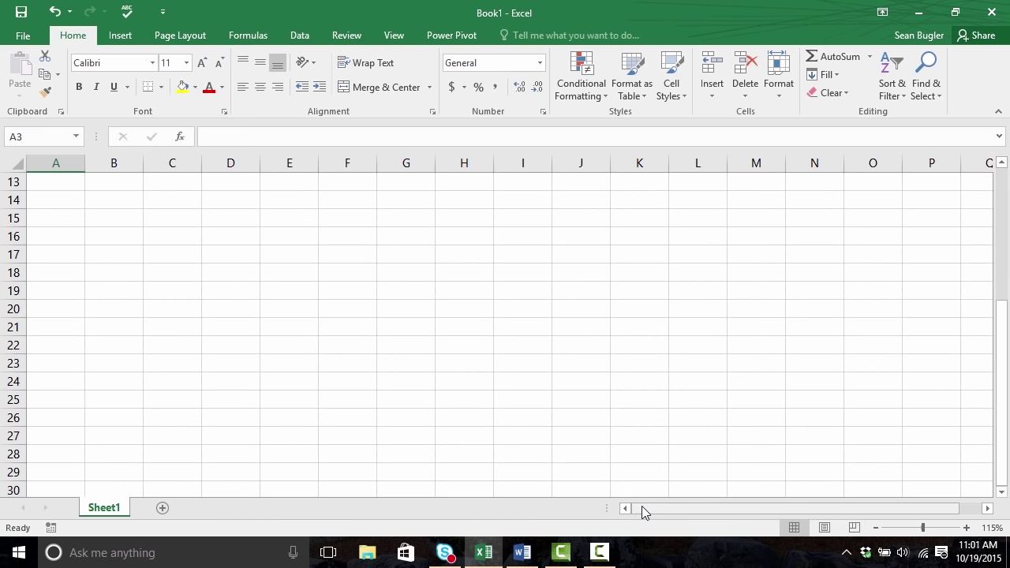
Scroll the worksheet horizontally so that column B is the first column shown
drag(642, 508, 727, 507)
drag(883, 505, 919, 508)
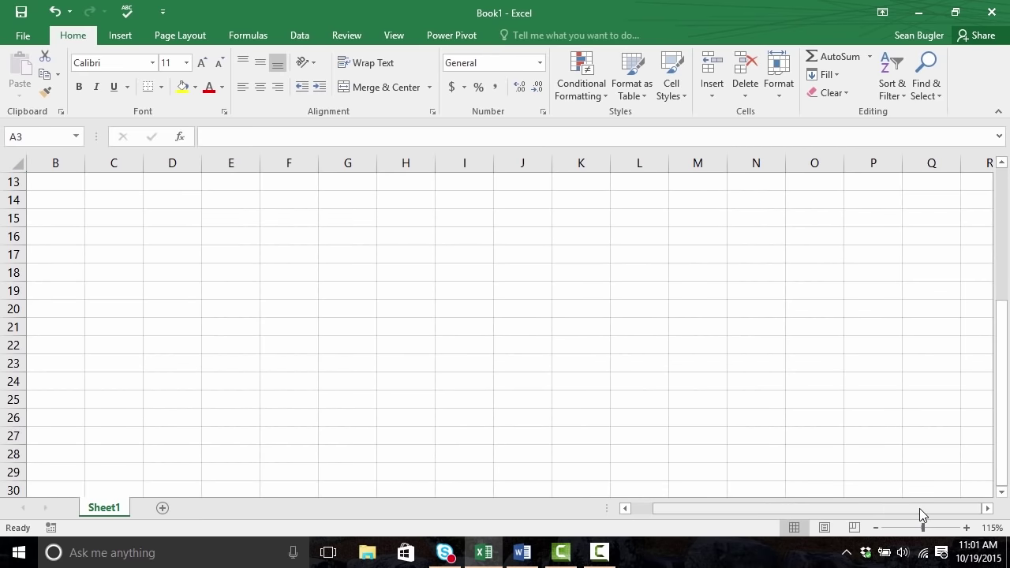
click(987, 508)
drag(989, 509, 986, 509)
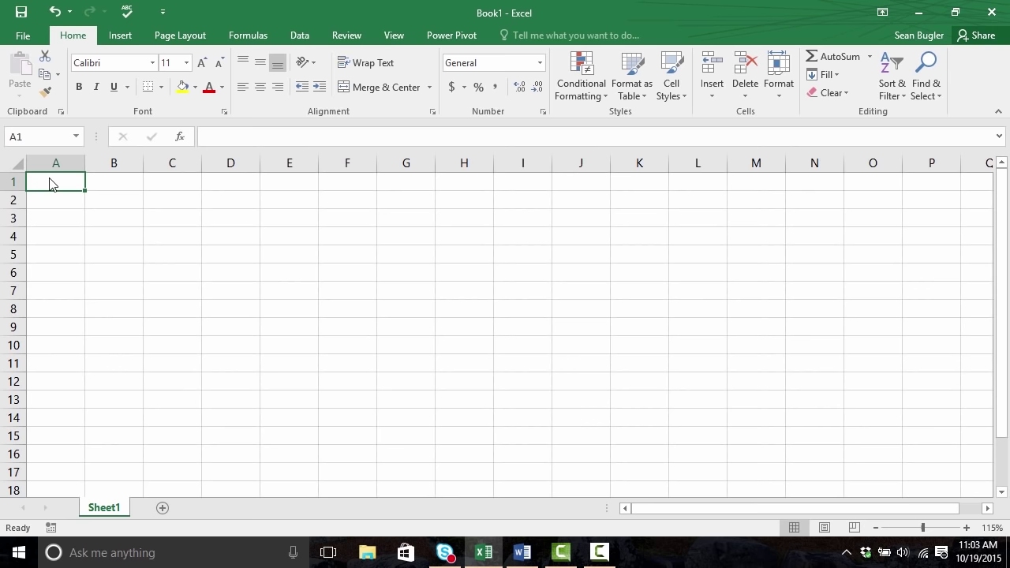
Select cell D3, return to A1, and move one cell at a time through A2, B2 and B1 back to A1
click(223, 220)
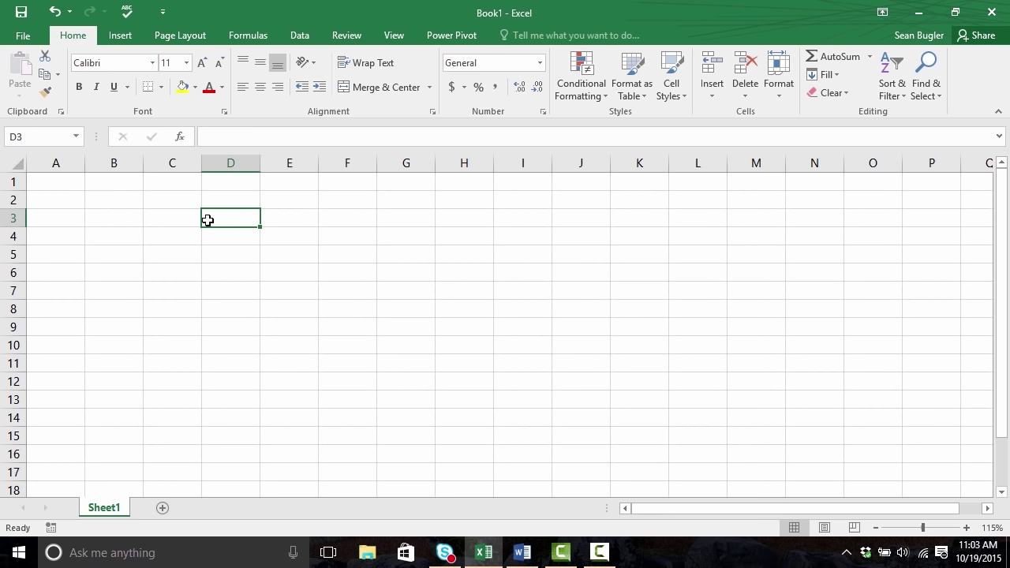
click(74, 187)
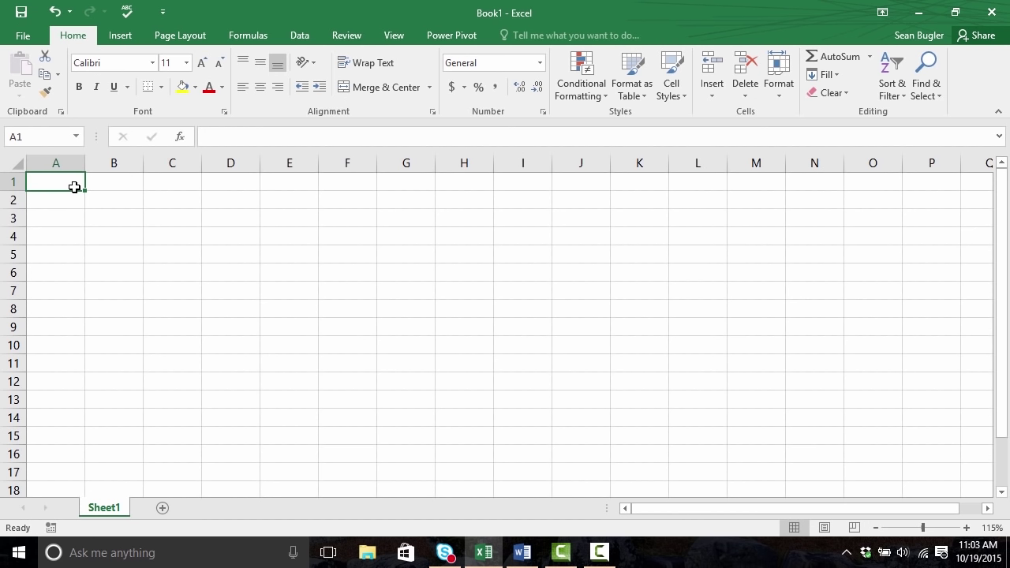
key(Down)
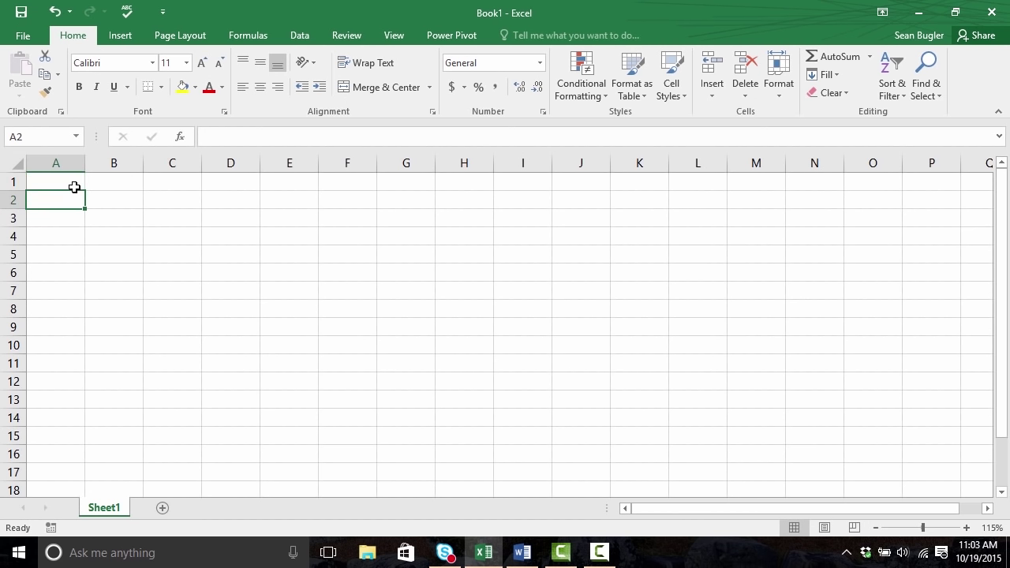
key(Right)
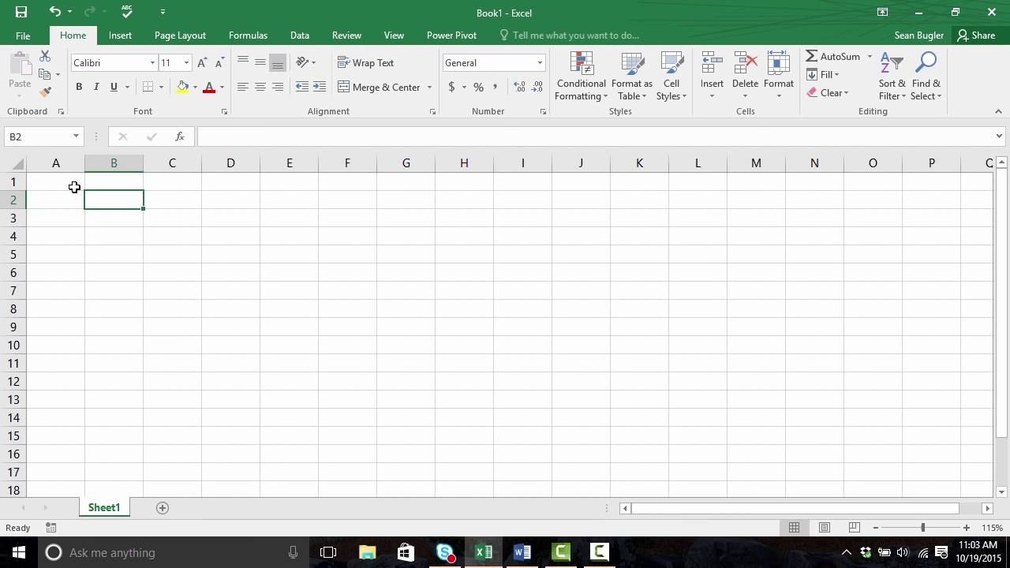
key(Up)
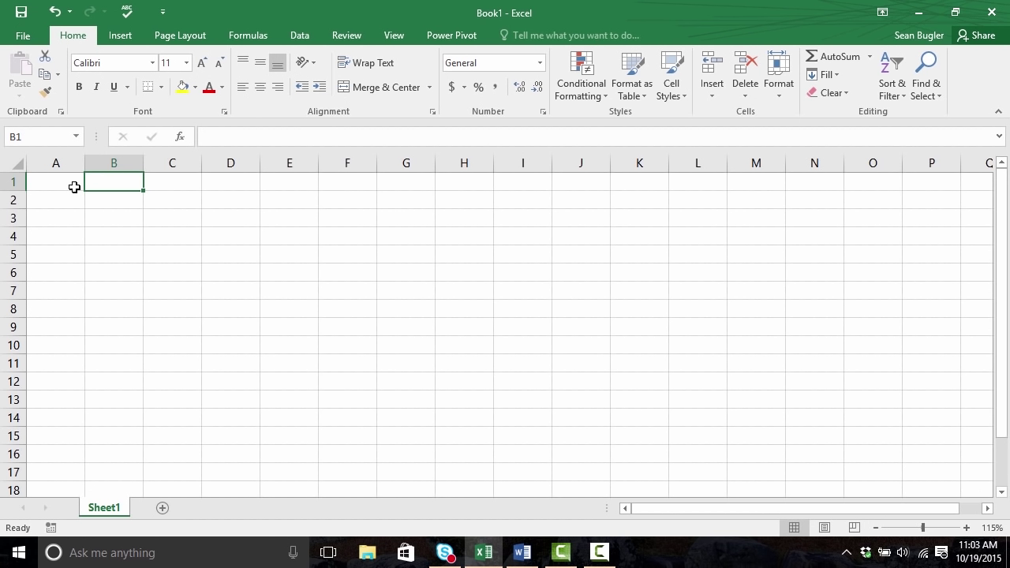
key(Left)
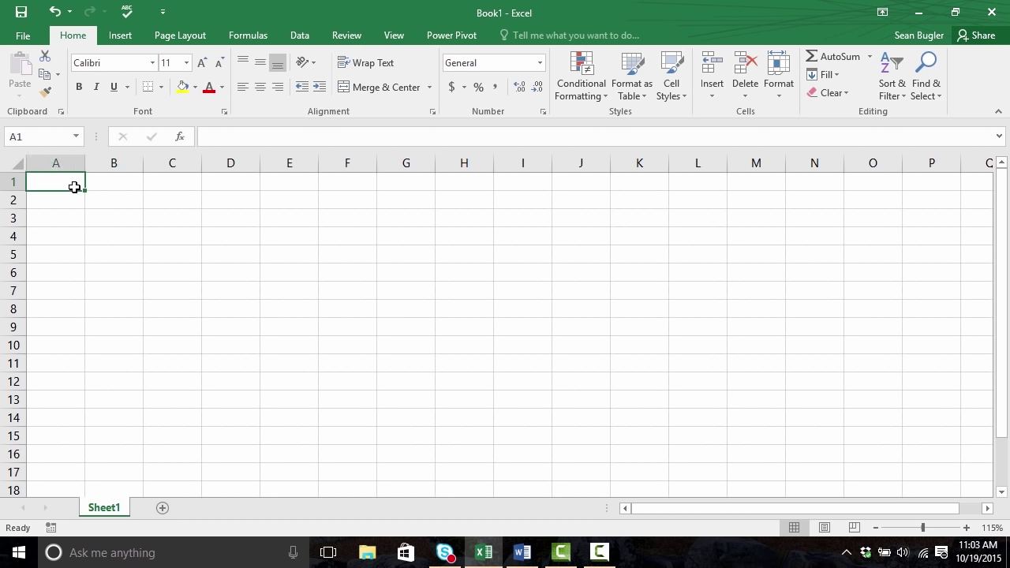
Move down and up column A cell by cell, then jump to the column's last row and back to A1
key(Down)
key(Down)
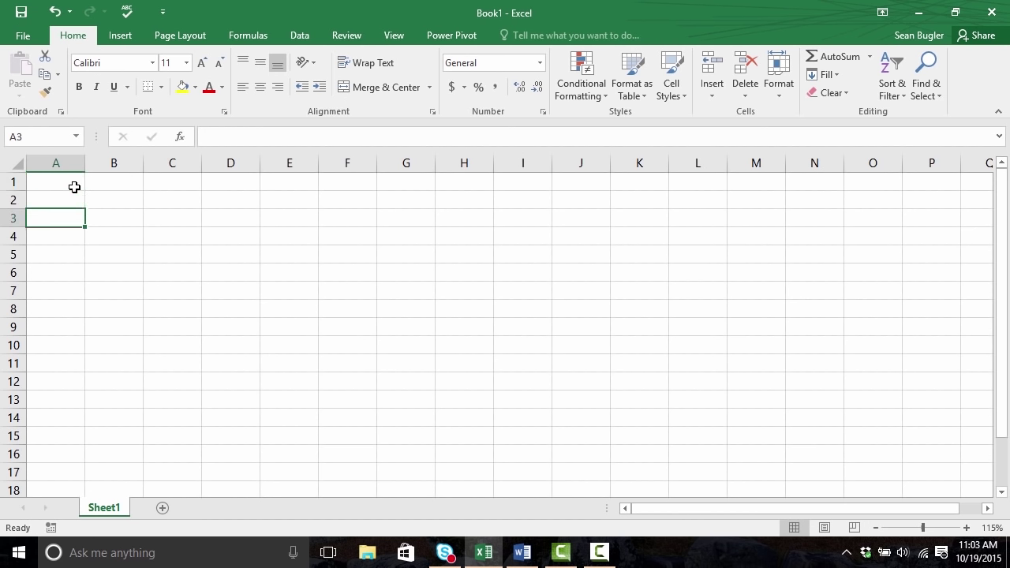
key(Down)
key(Up)
key(Up)
key(Up)
key(Up)
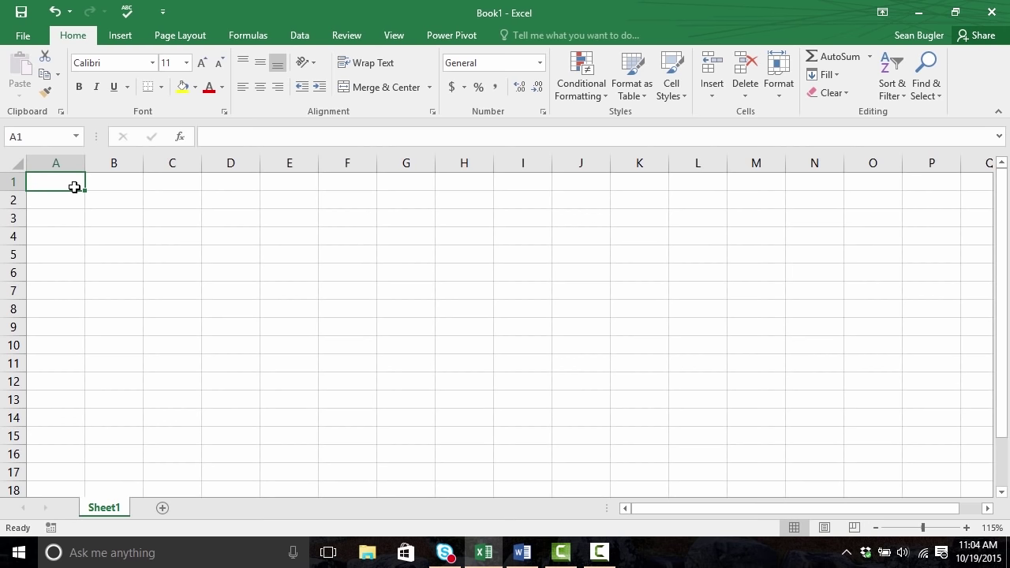
key(ctrl+Down)
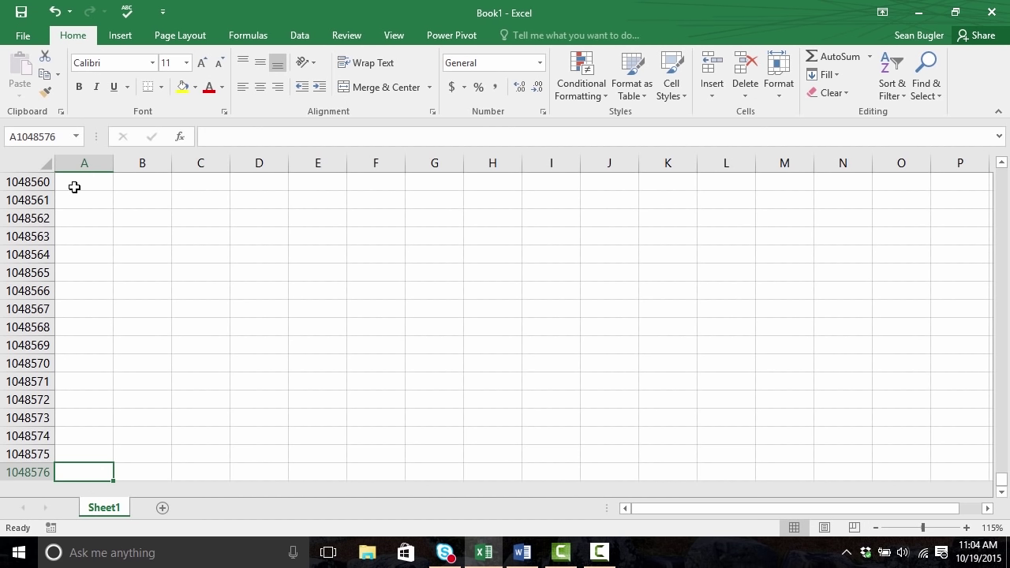
key(ctrl+Up)
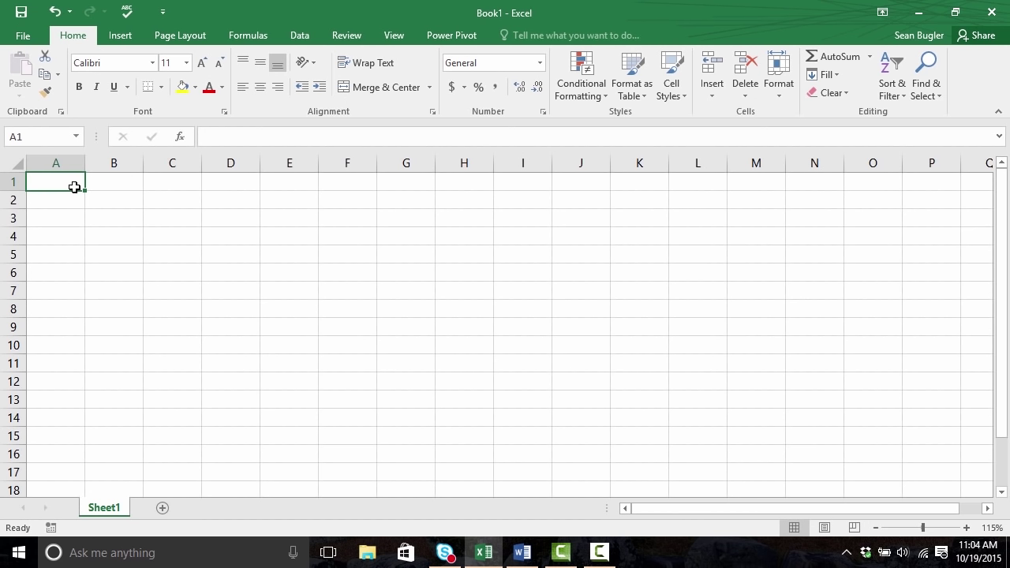
Move between A1 and B1, then jump to the last column of row 1 and back to A1
key(Right)
key(Left)
key(Right)
key(Left)
key(ctrl+Right)
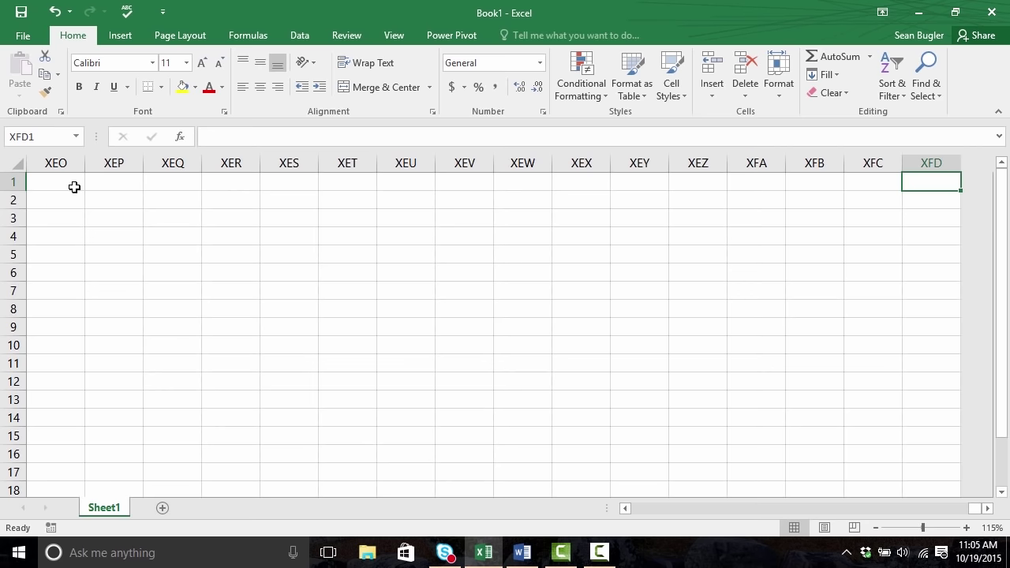
key(ctrl+Left)
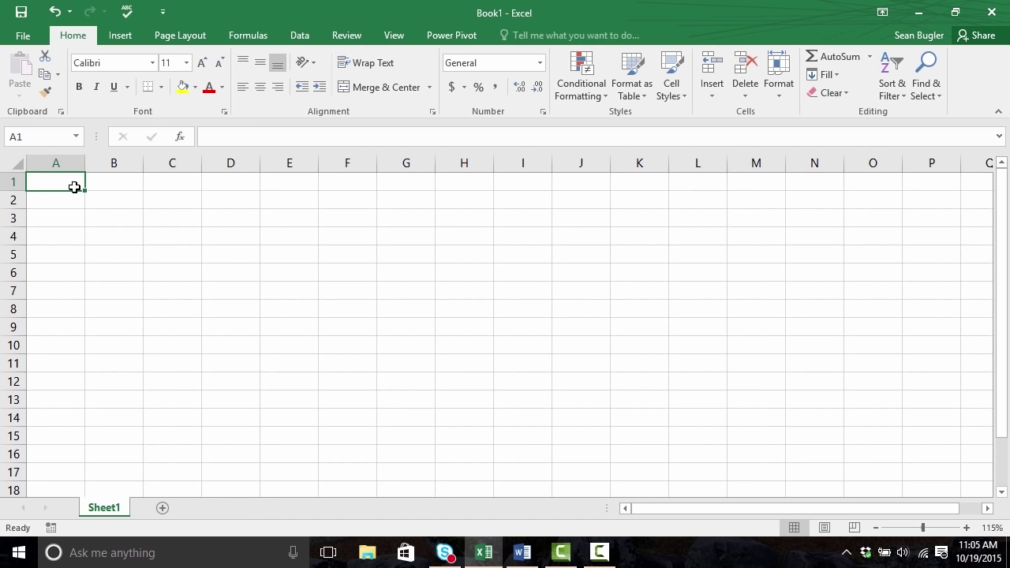
Select the range A1:C5, reduce the selection to A1, and extend it to A1:C5 again
drag(74, 187, 164, 260)
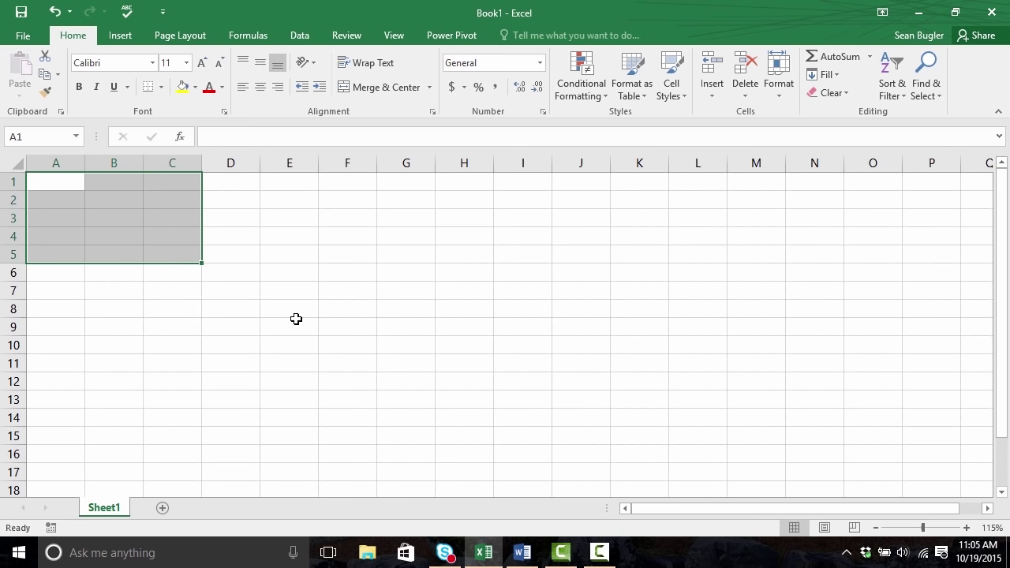
click(64, 182)
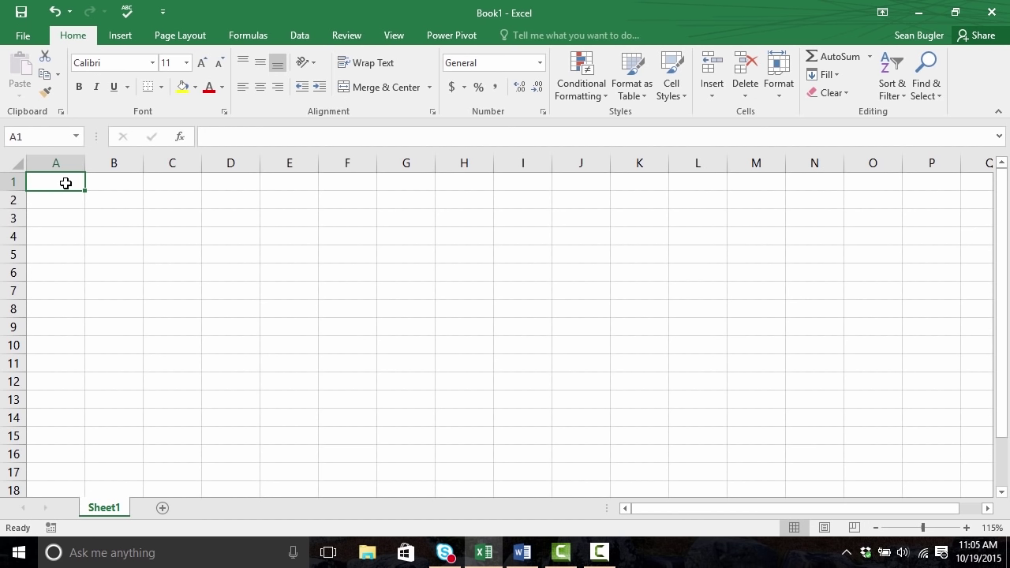
key(shift+Down)
key(shift+Down)
key(shift+Down)
key(shift+Down)
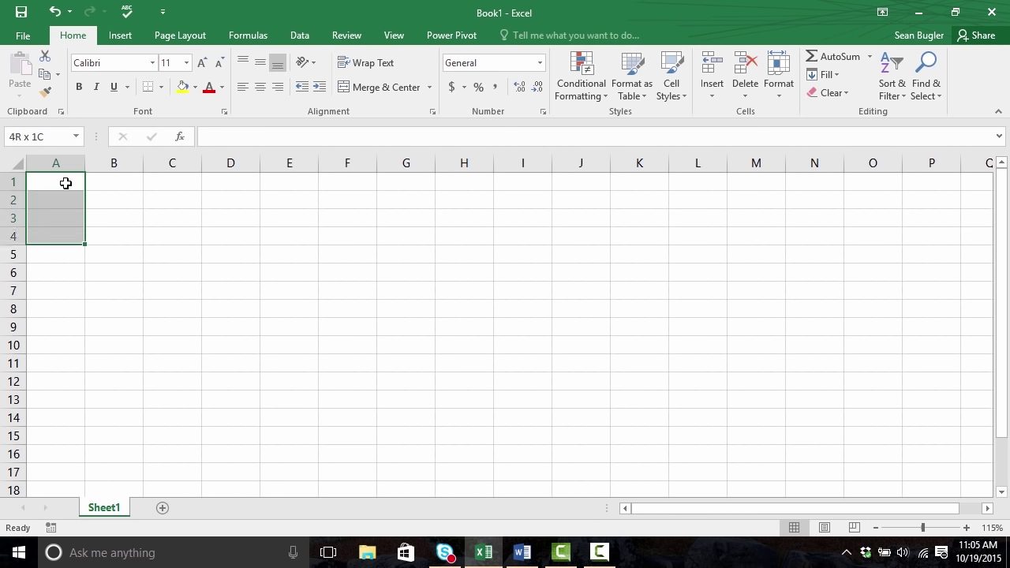
key(shift+Right)
key(shift+Right)
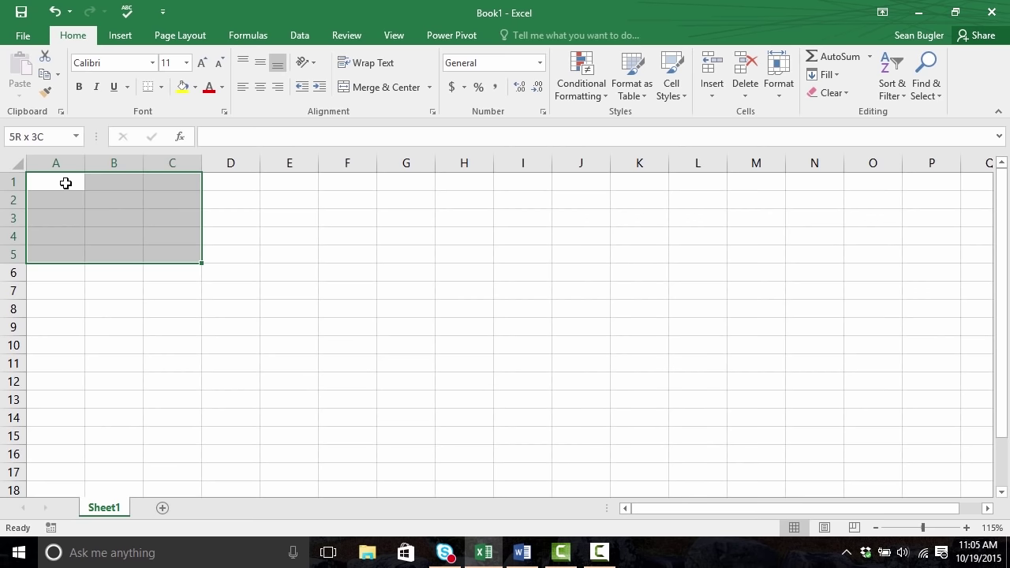
Extend the selection to A1:F10, then reset it to cell A1
key(shift+Down)
key(shift+Right)
key(shift+Down)
key(shift+Down)
key(shift+Down)
key(shift+Down)
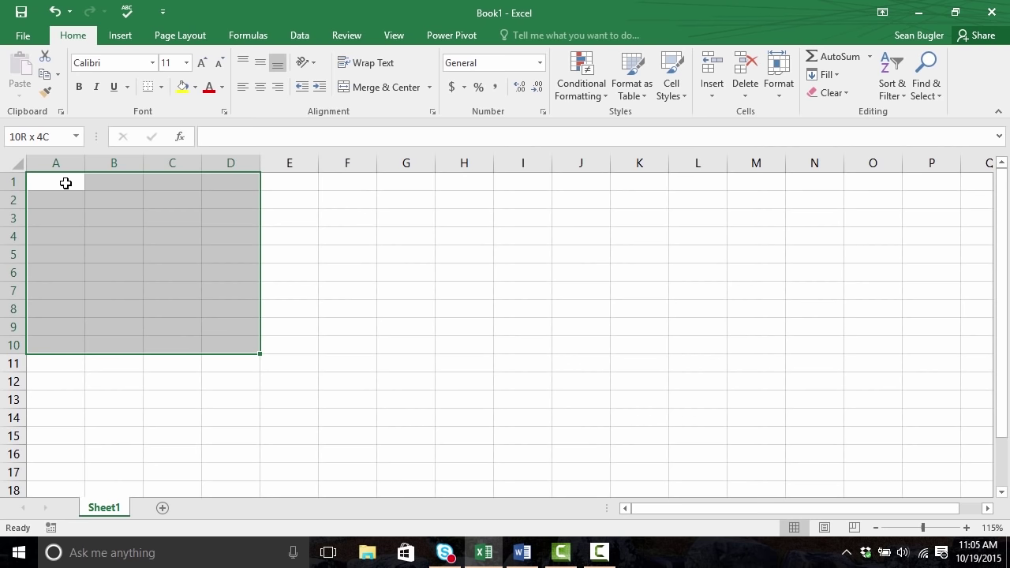
key(shift+Right)
key(shift+Right)
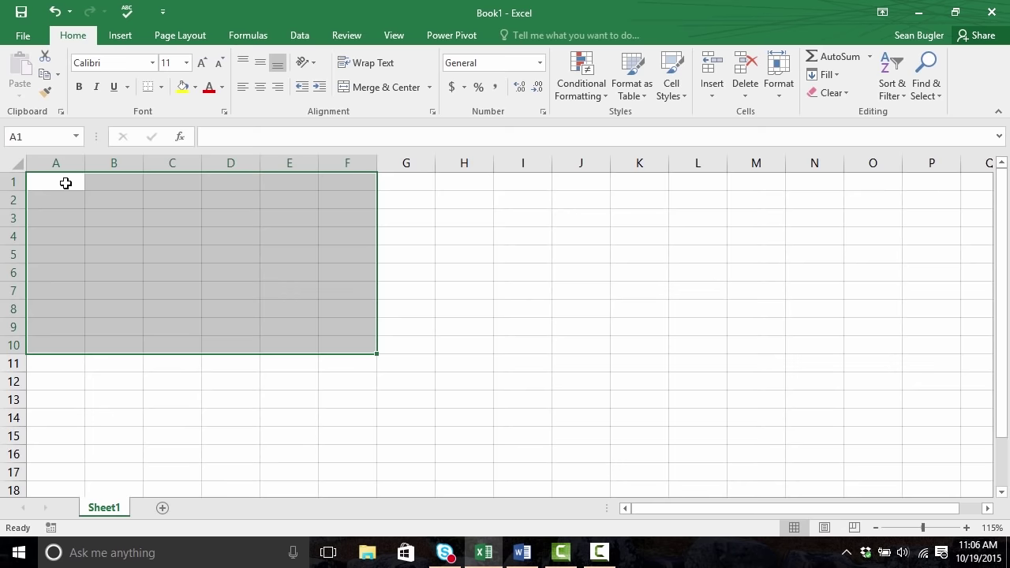
click(65, 183)
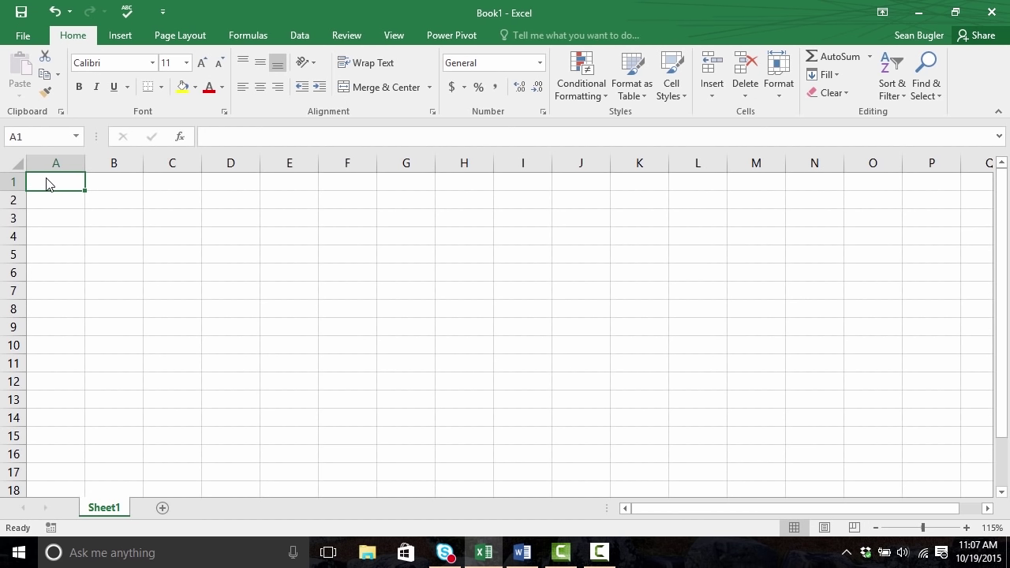
Look at the templates available for new workbooks, then create a new blank workbook
click(23, 35)
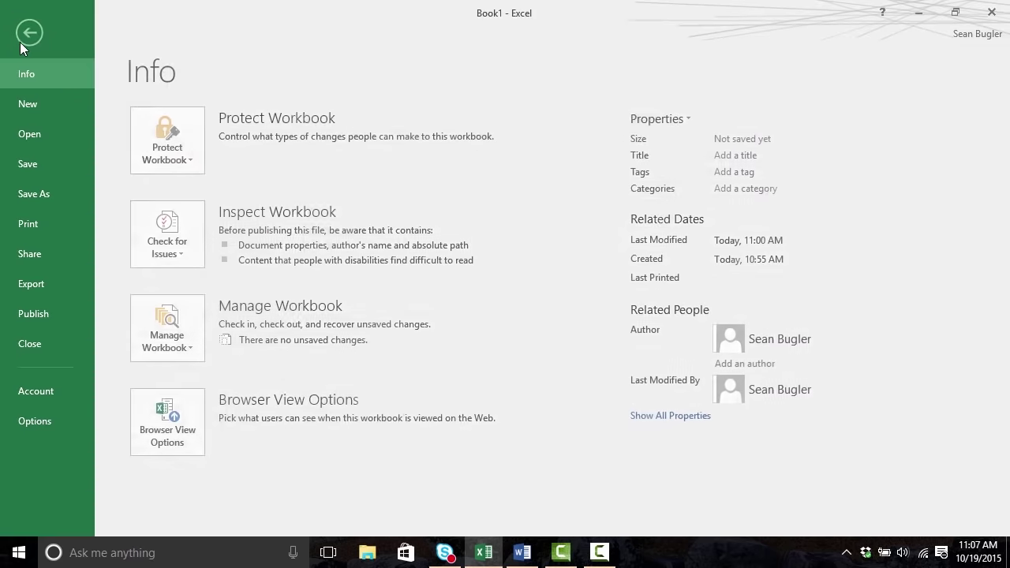
click(31, 103)
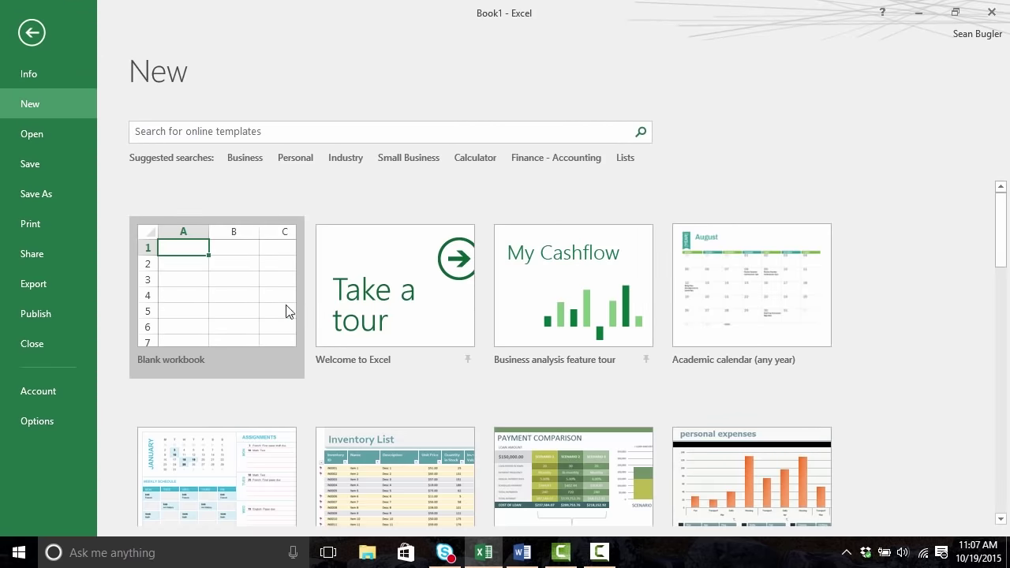
click(286, 312)
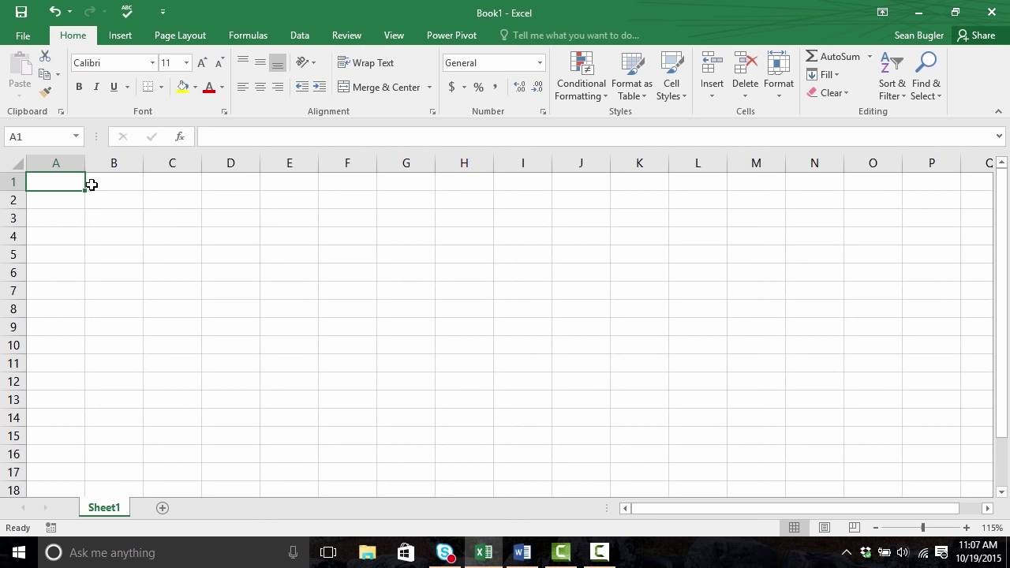
key(ctrl+n)
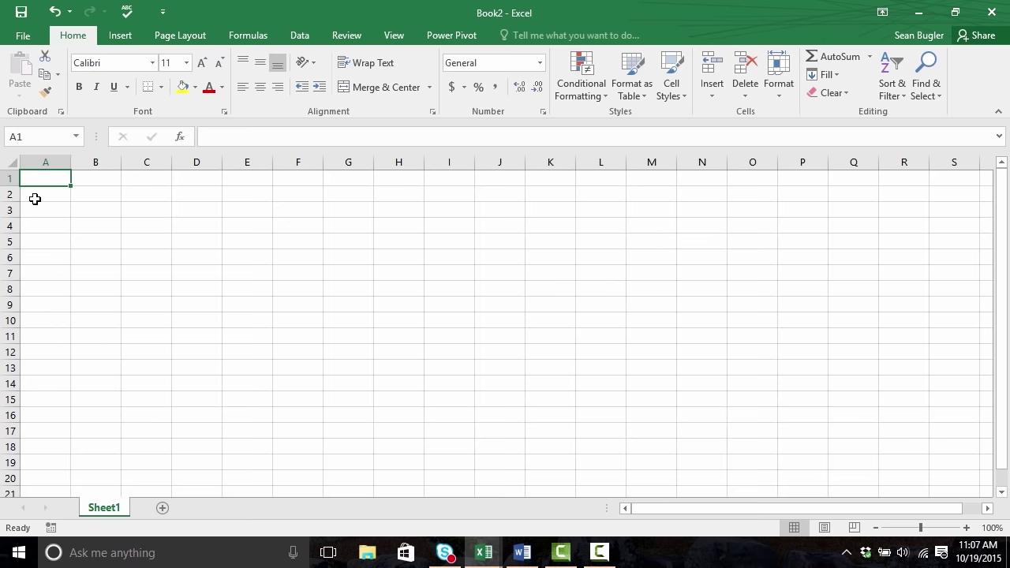
View the locations and recent files for opening a workbook, then return to the worksheet
key(ctrl+o)
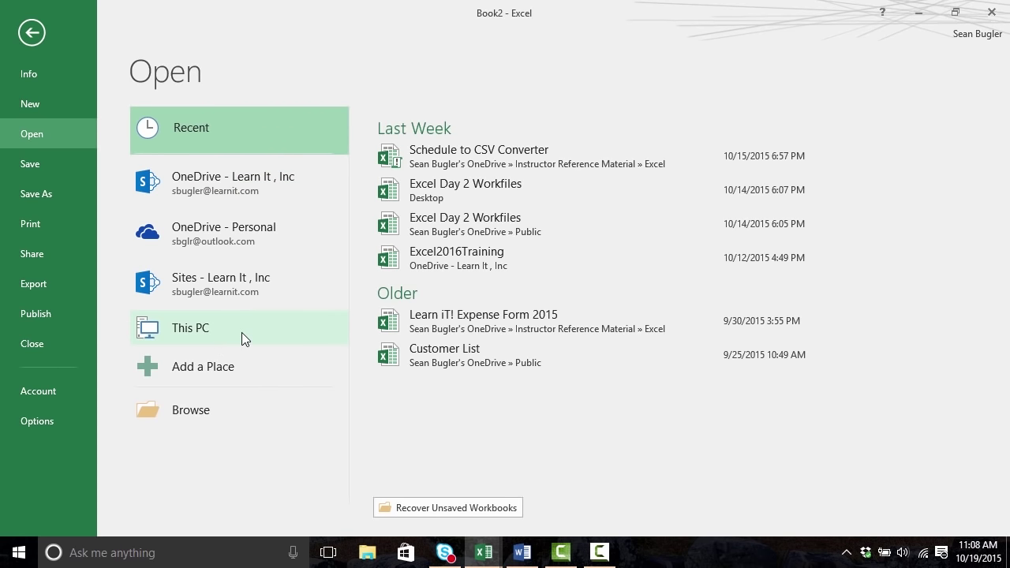
click(30, 30)
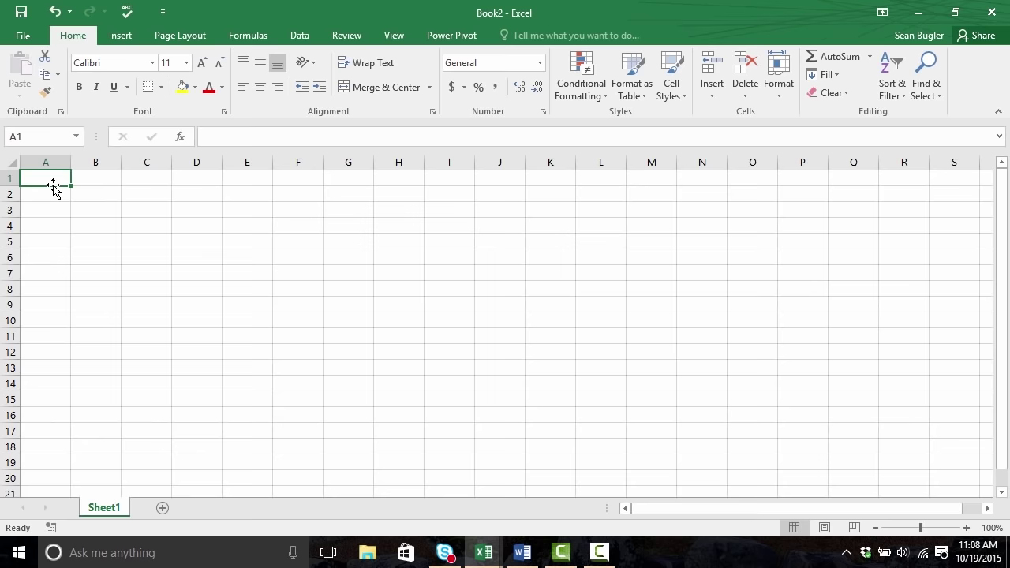
Save the new workbook to this PC's Desktop as PracticeSave in the Excel Workbook format
key(ctrl+s)
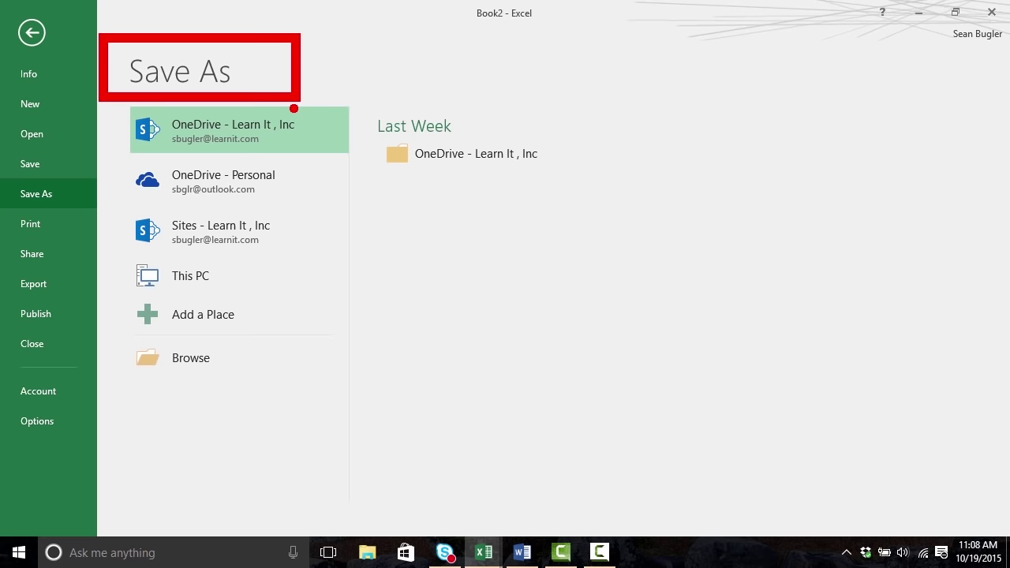
click(175, 287)
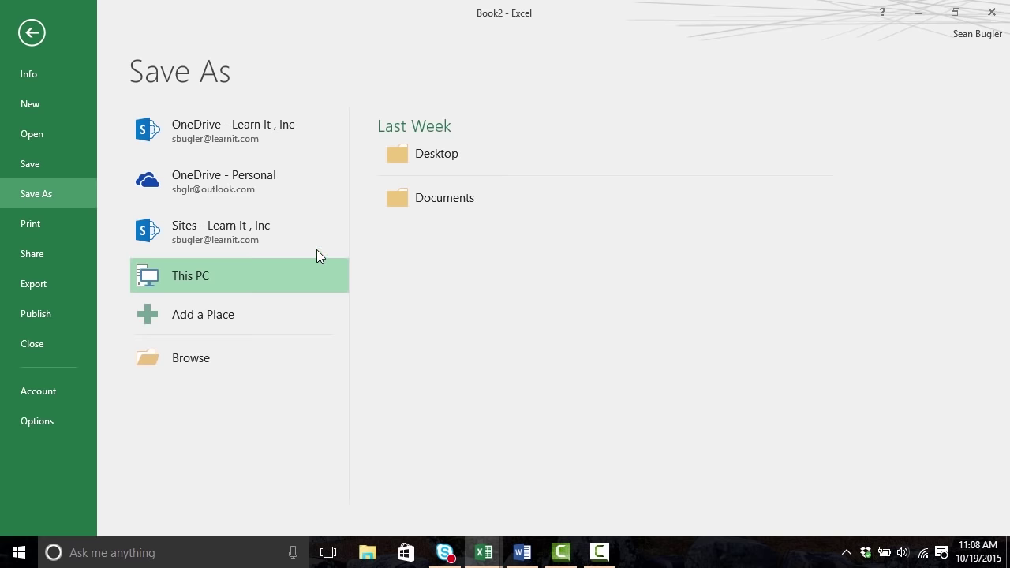
click(429, 152)
text(PracticeSave)
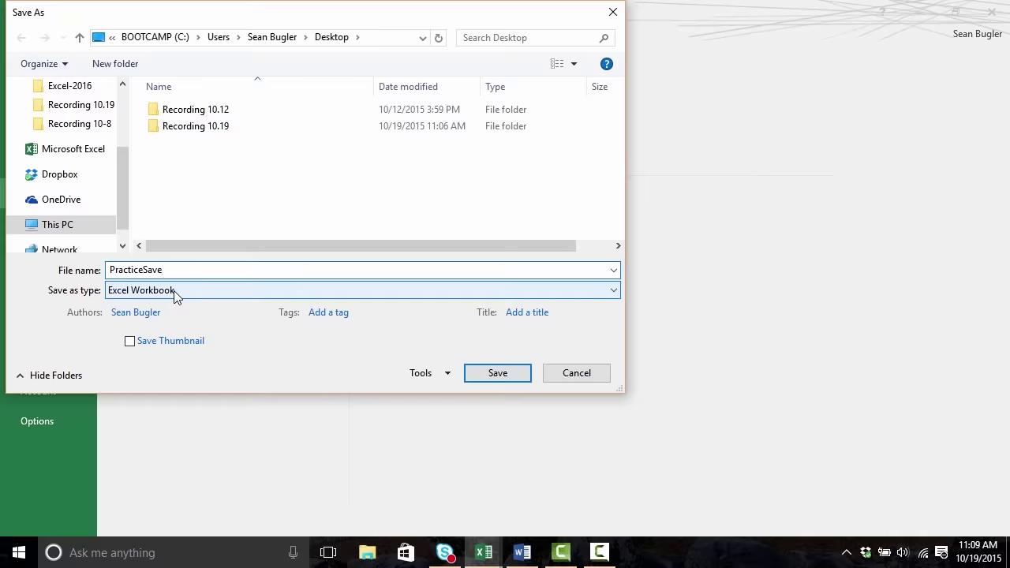
key(Return)
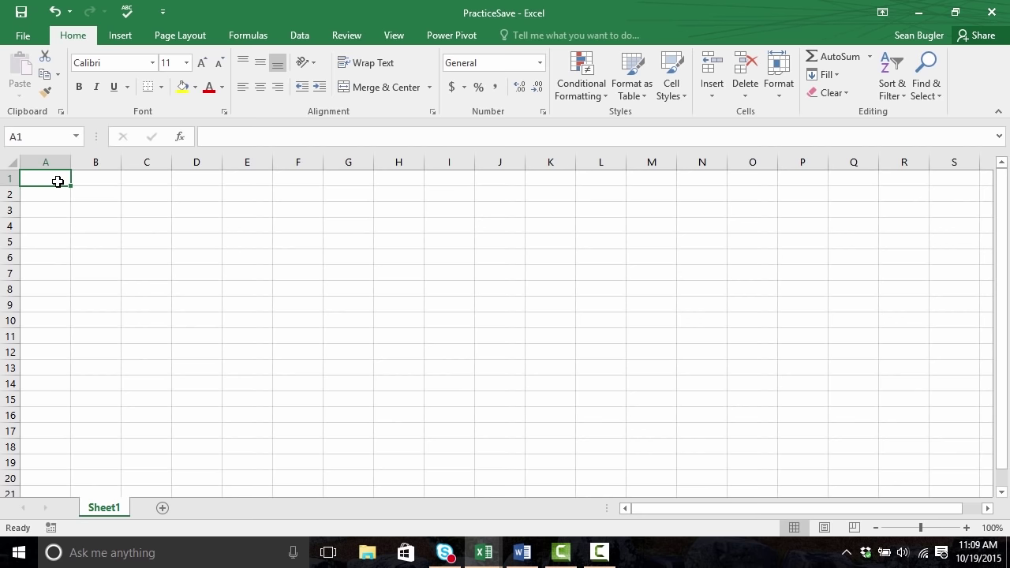
Look through the file types offered for saving the workbook, keep Excel Workbook, and close the save dialog without saving
key(F12)
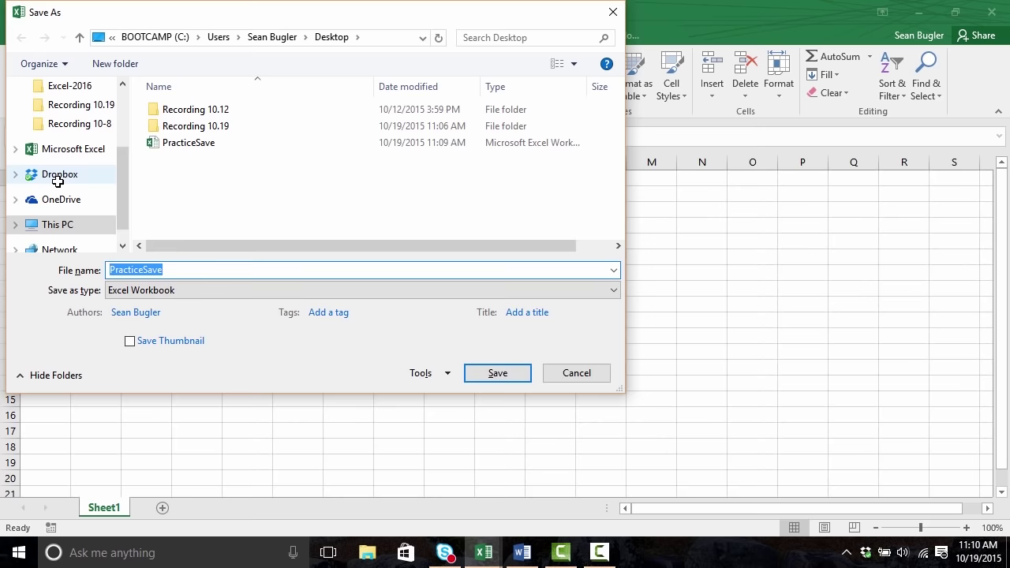
drag(119, 16, 199, 74)
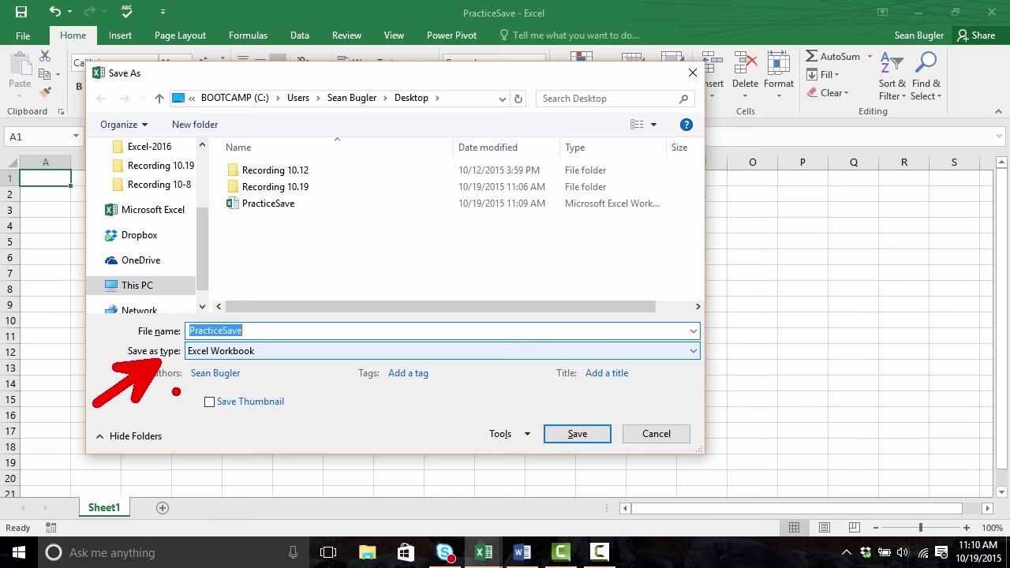
click(269, 353)
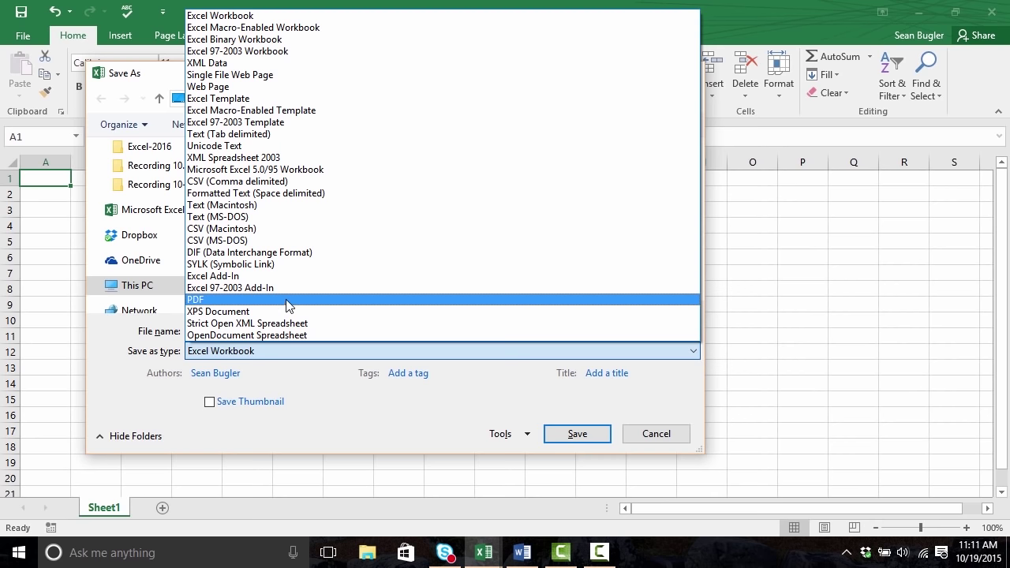
click(268, 15)
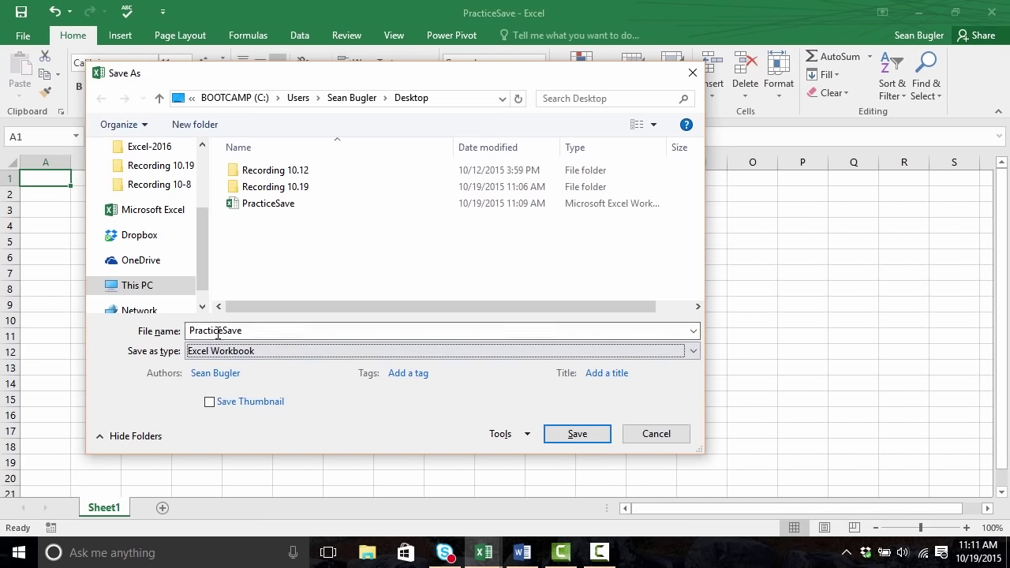
click(638, 437)
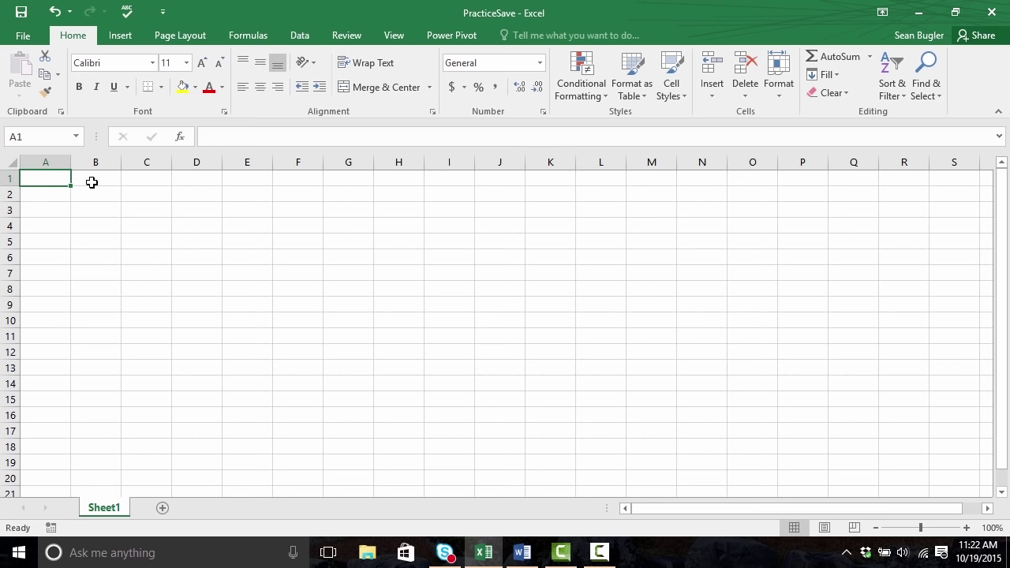
Enter Birch & Daughters as the title in cell A1
text(Birch & Sons)
key(BackSpace)
key(BackSpace)
key(BackSpace)
key(BackSpace)
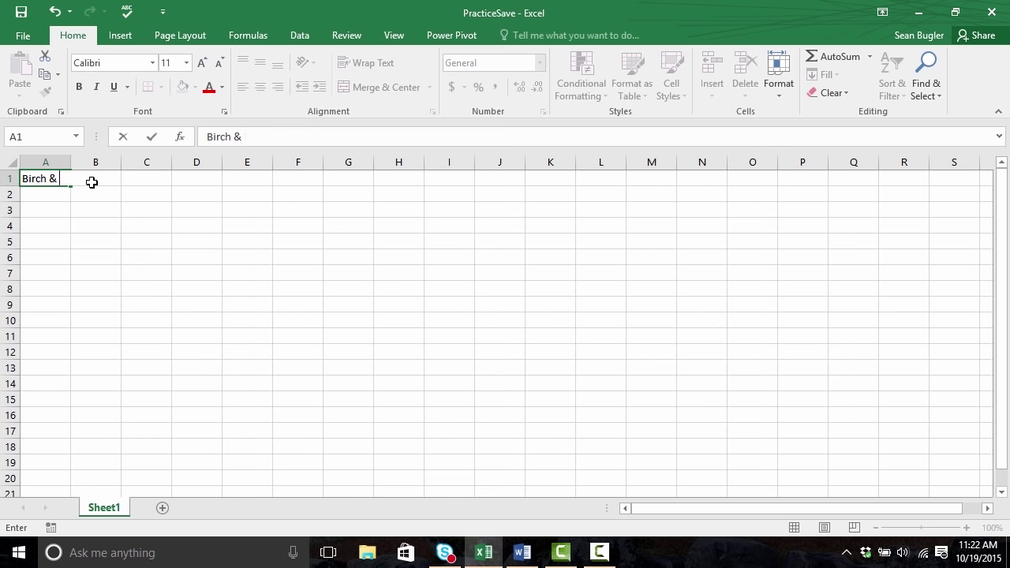
text(Daughters)
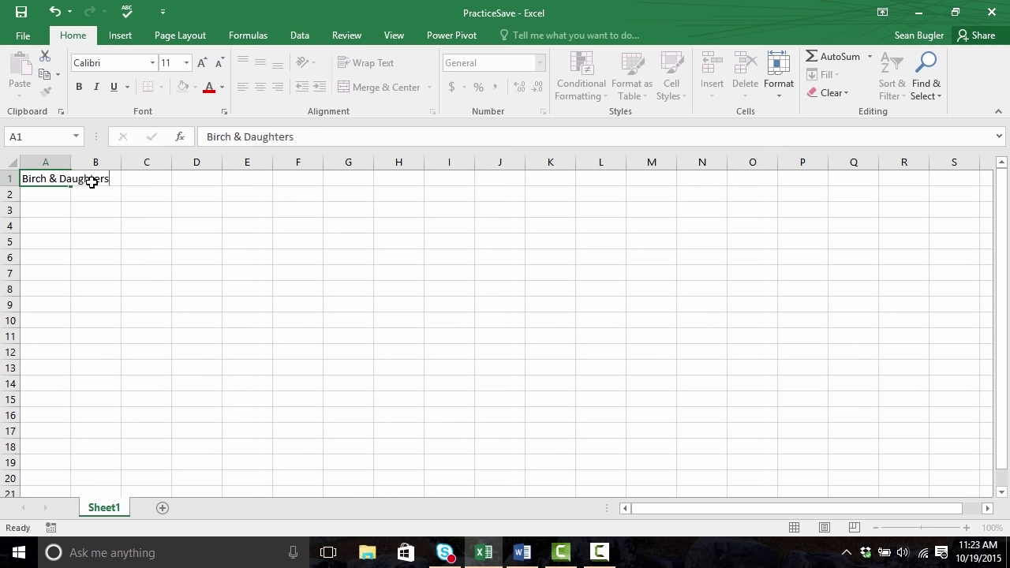
key(Return)
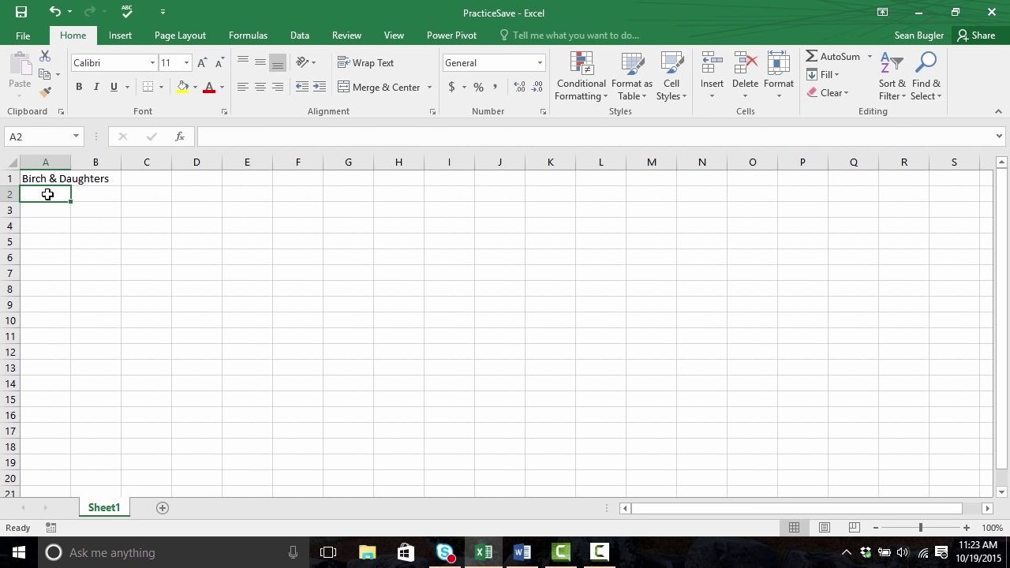
Move the active cell down column A to A4, across row 4 to D4, and on to A5
key(Return)
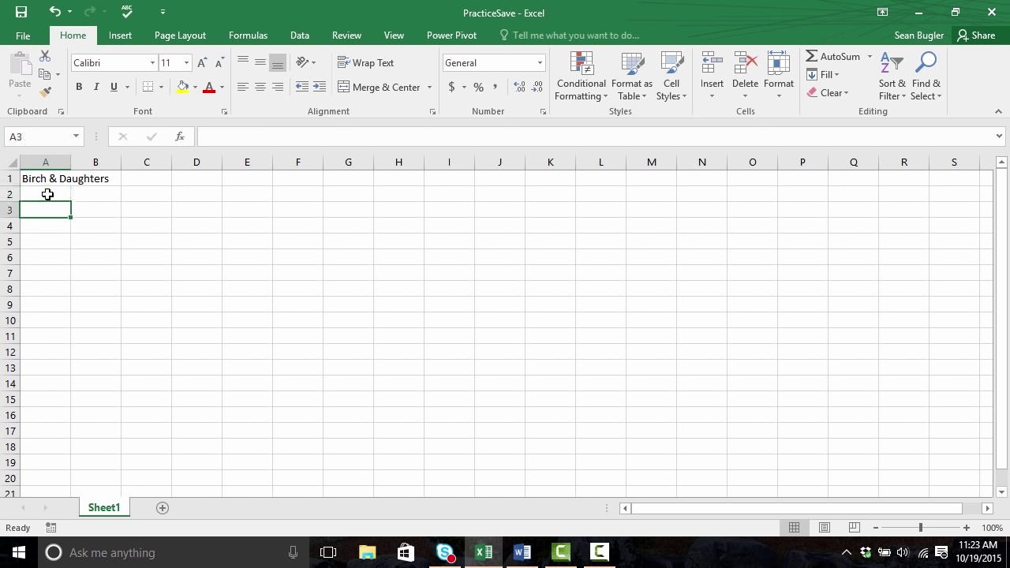
key(Return)
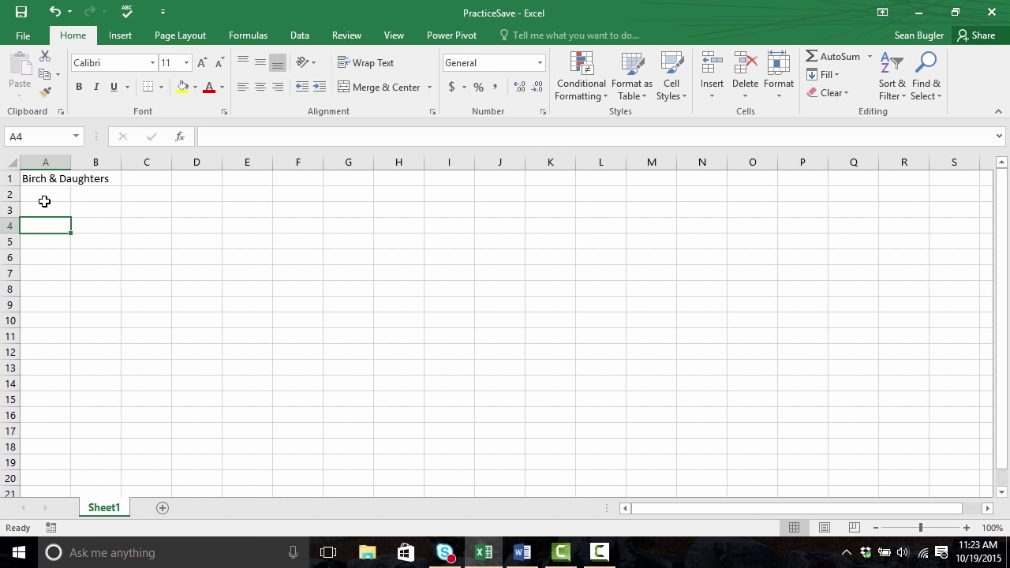
key(Right)
key(Right)
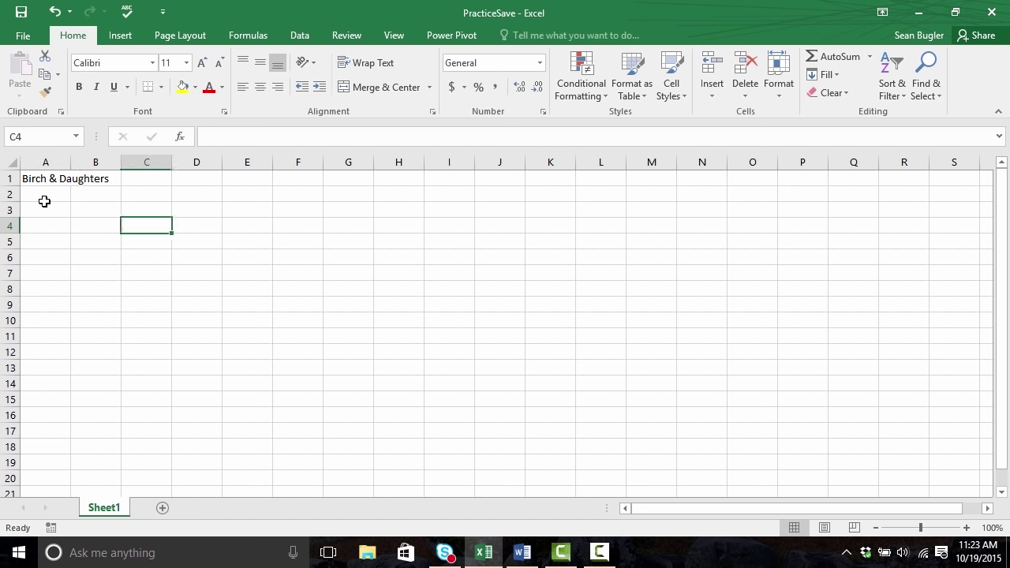
key(Right)
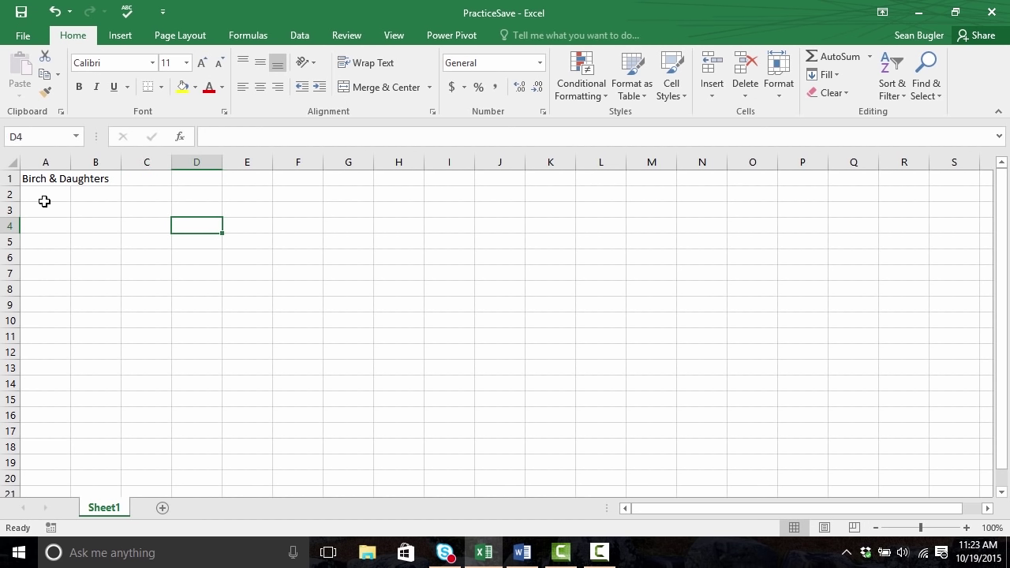
key(Return)
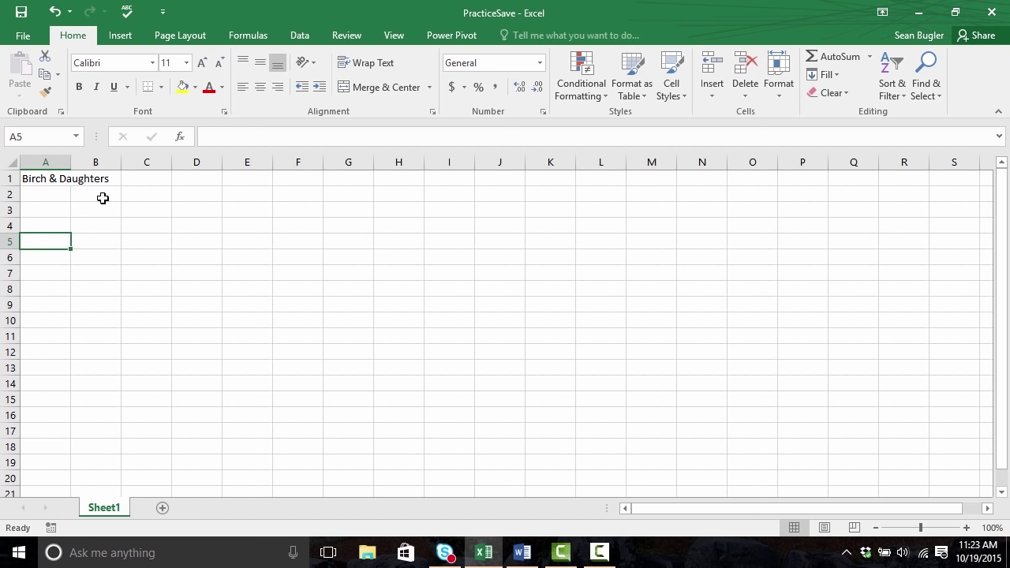
Move the active cell one cell at a time between A4, B4 and A5, finishing on A4
key(Up)
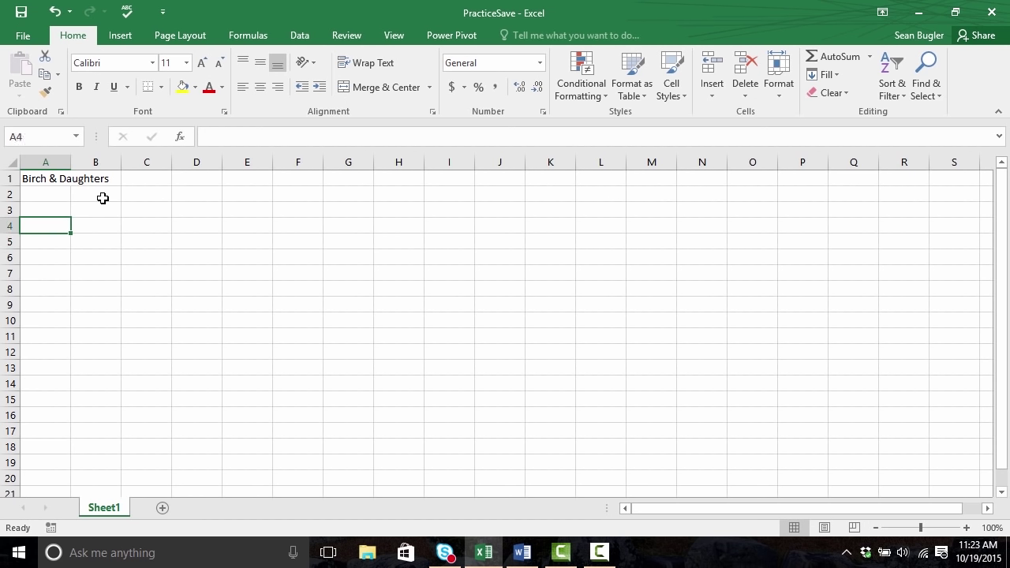
key(Right)
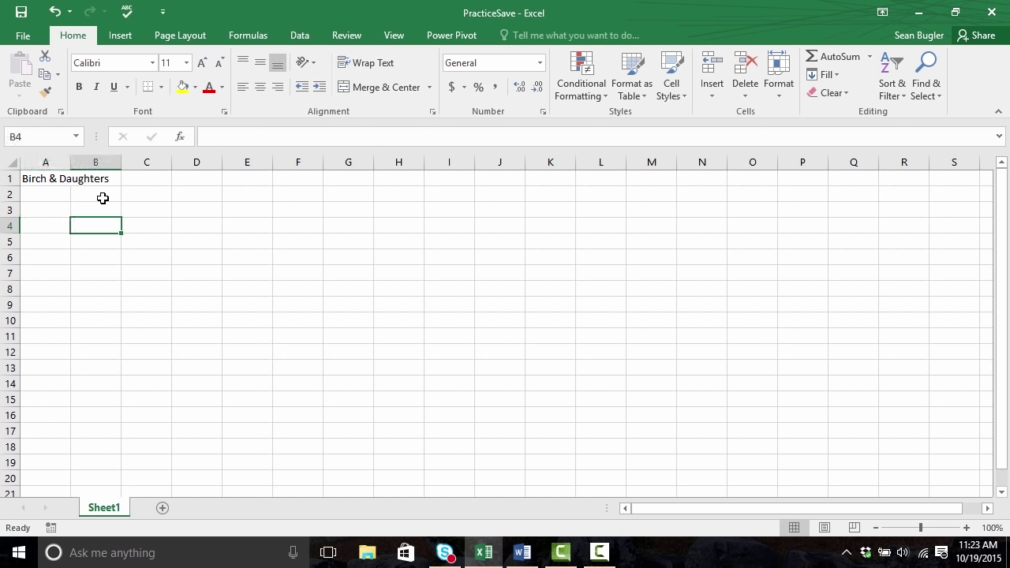
key(Left)
key(Down)
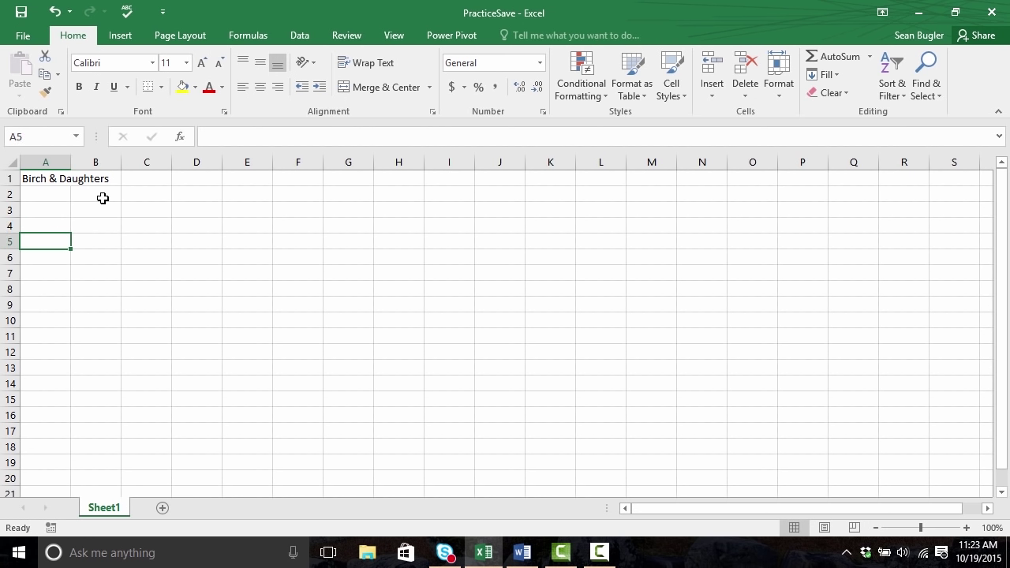
key(Up)
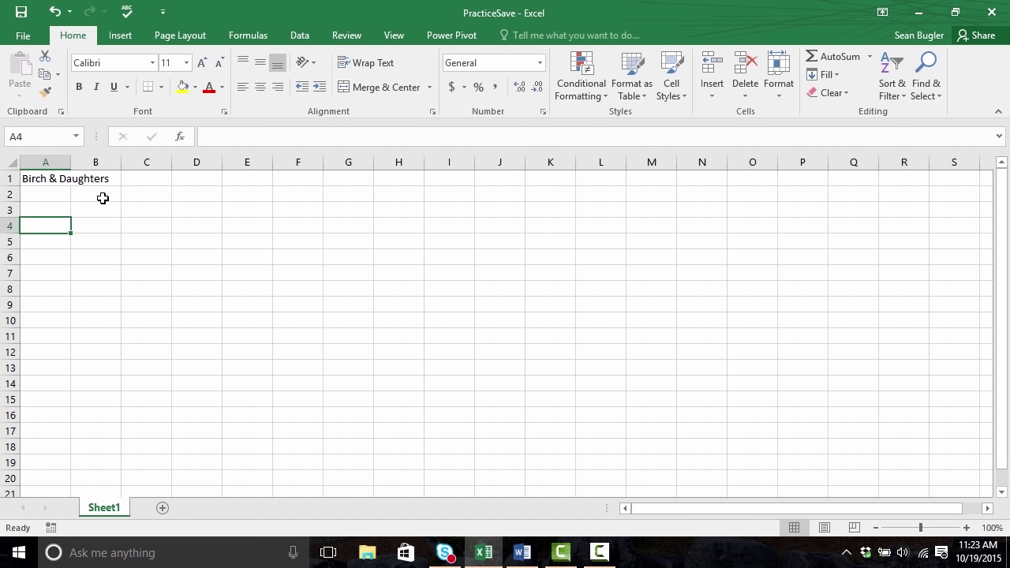
key(Right)
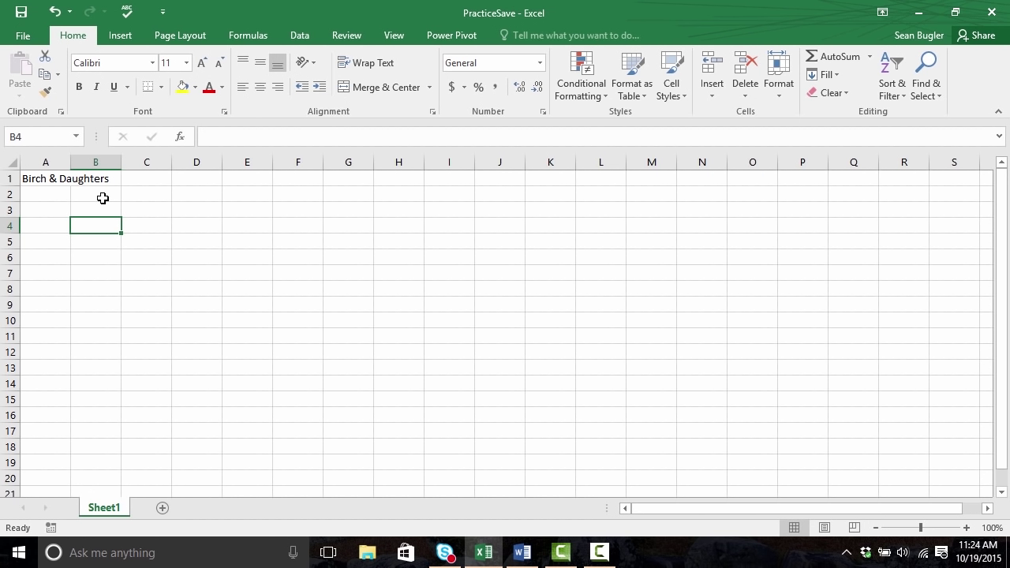
key(Left)
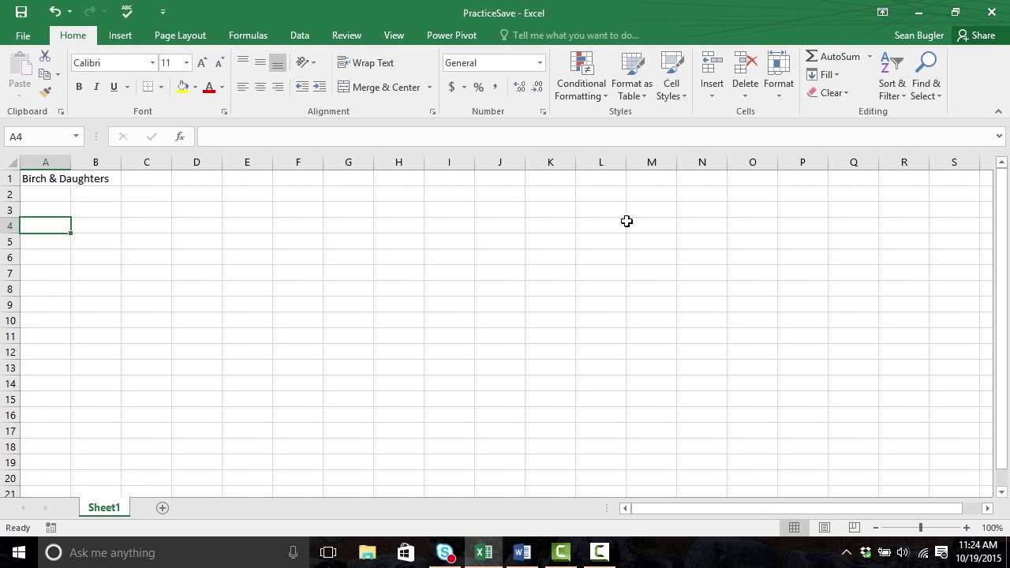
Select cell M4, move through M5 and N5, and return to M4
click(626, 221)
key(Down)
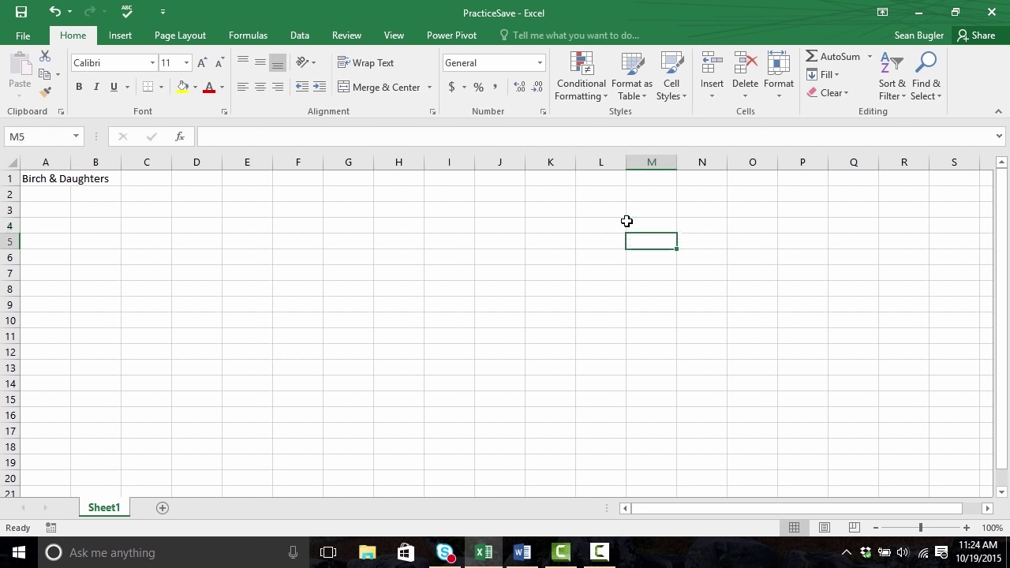
key(Right)
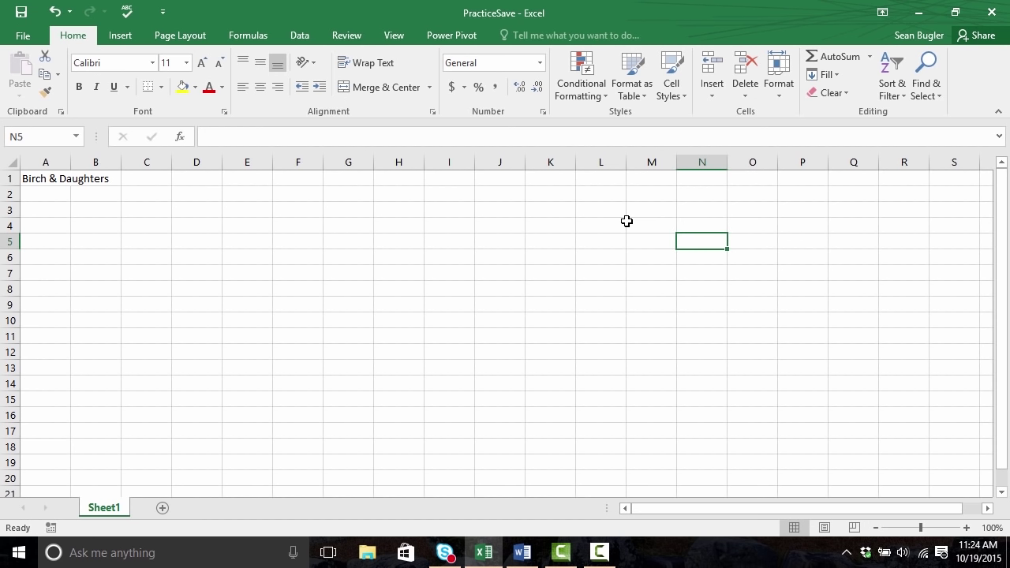
key(Left)
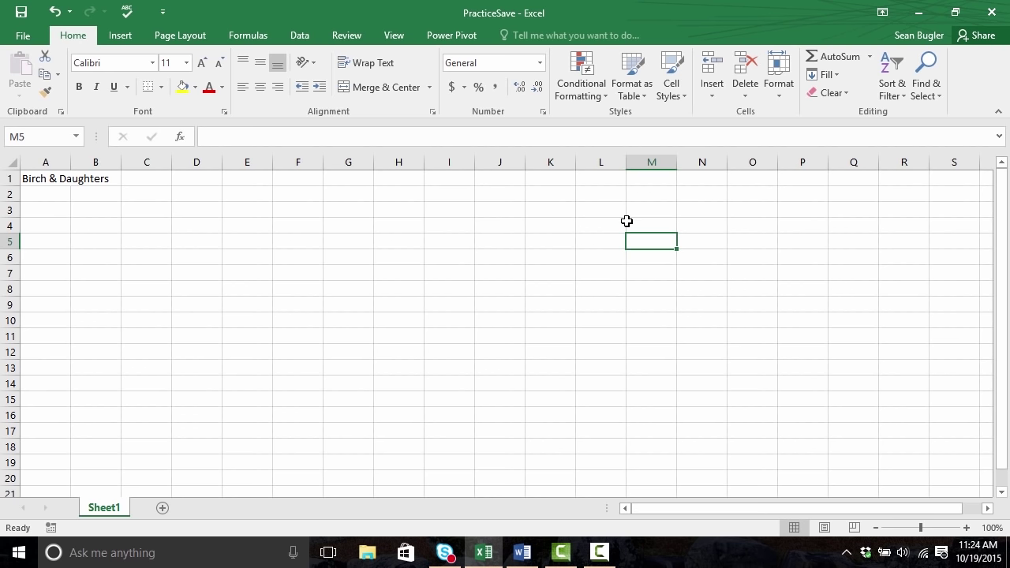
key(Up)
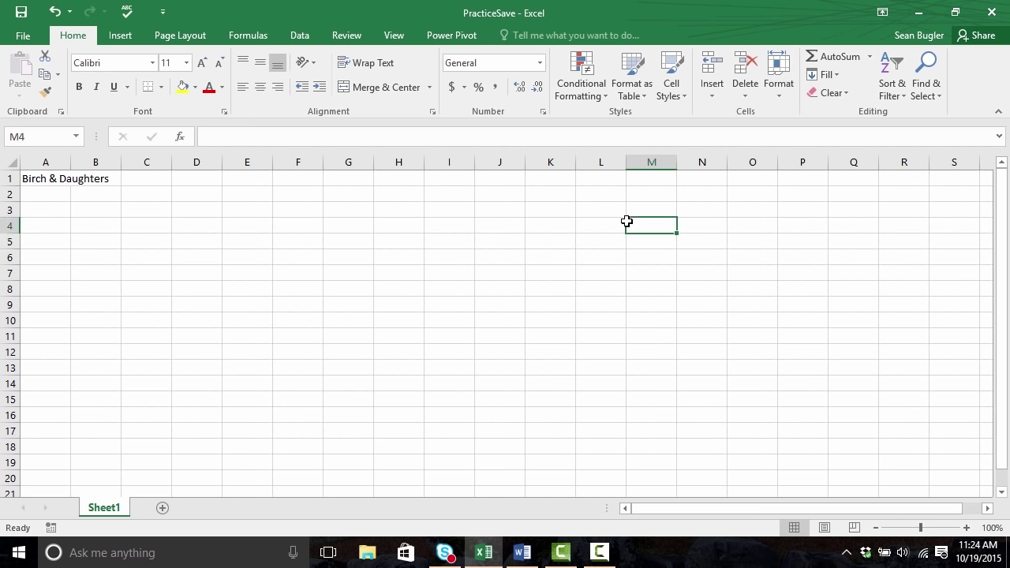
Edit the title in cell A1 by adding Coffee Shop to the end, so it reads Birch & Daughters Coffee Shop
click(45, 178)
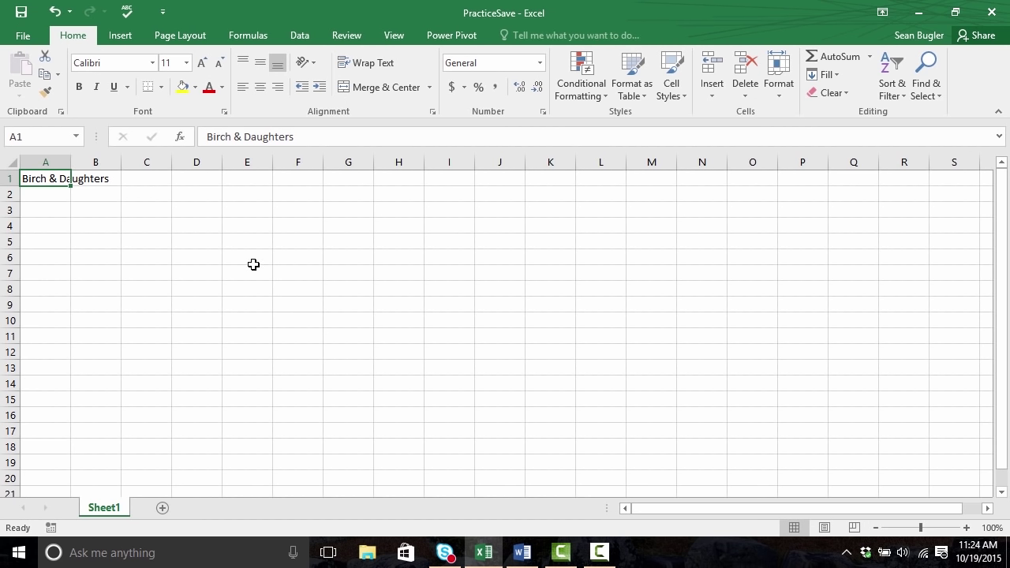
key(F2)
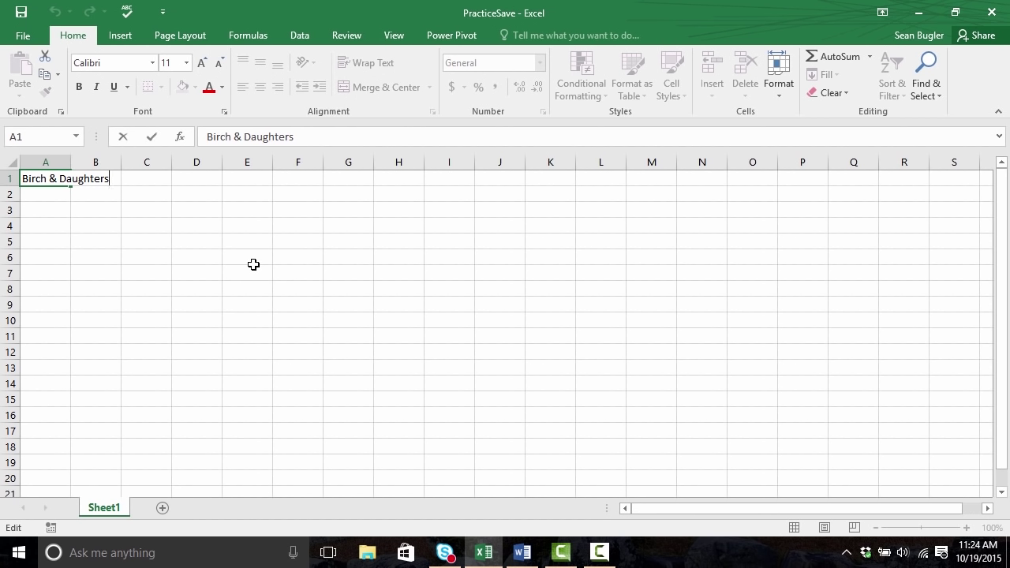
text(Coffee Shop)
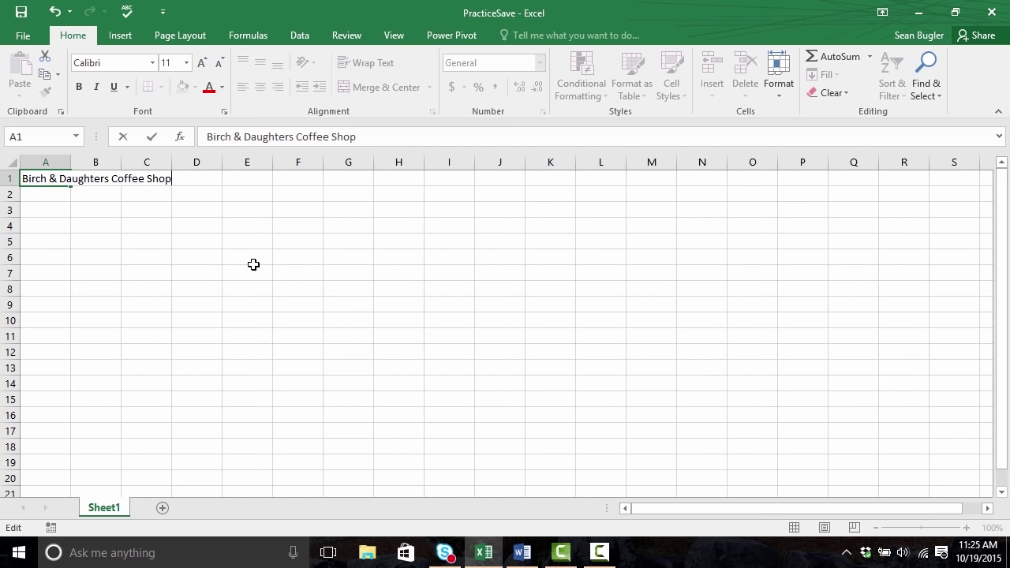
key(ctrl+Return)
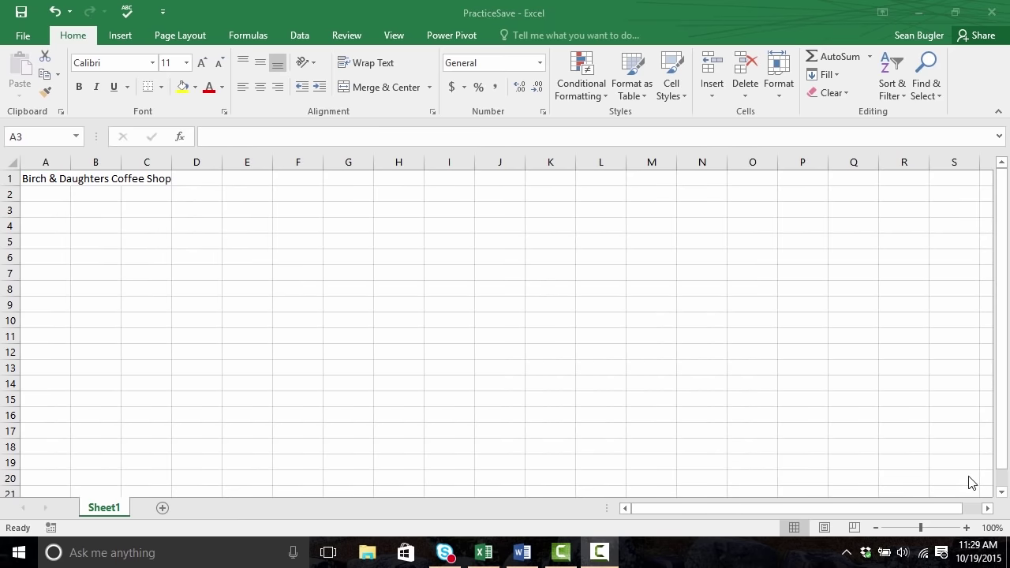
Enter the heading Items in cell A3, with Coffee in A4 and Tea in A5
click(38, 216)
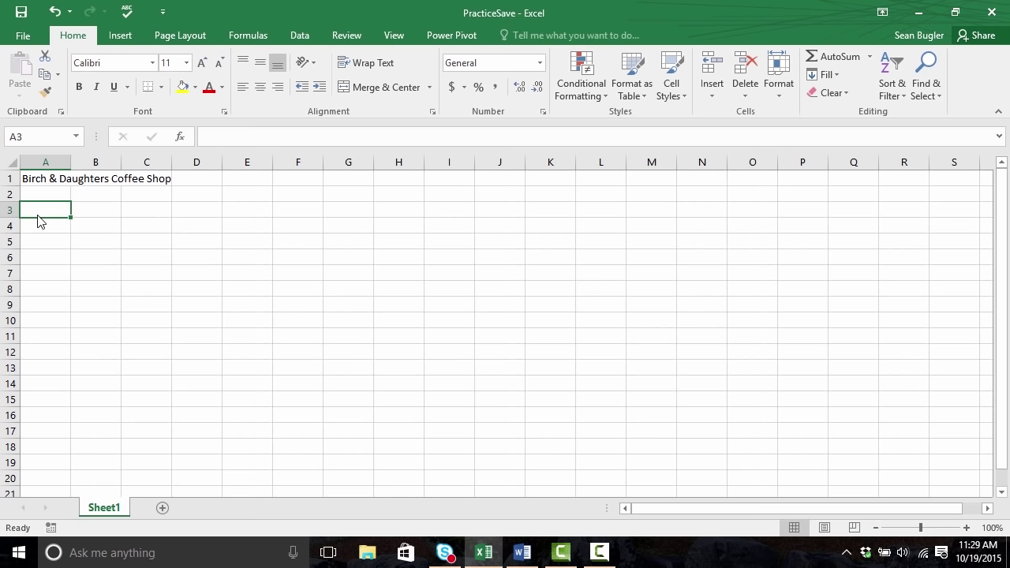
text(Items)
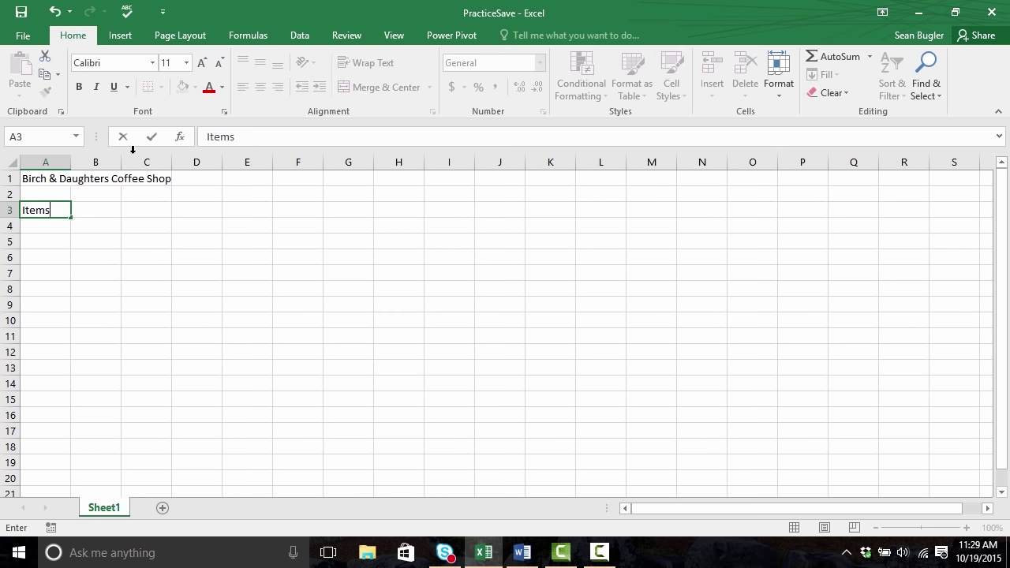
key(Return)
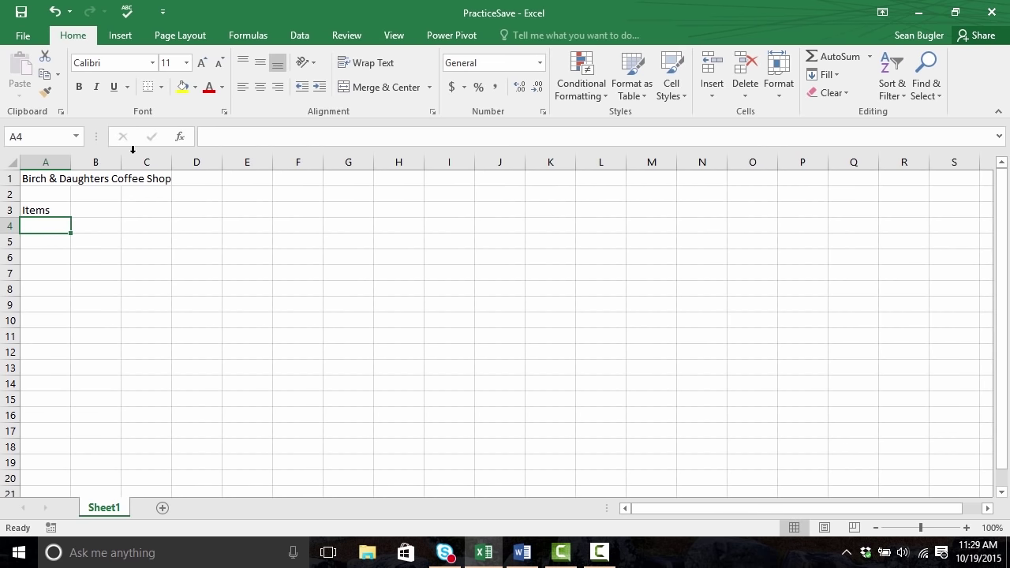
text(Coffee)
key(Return)
text(Tea)
key(Return)
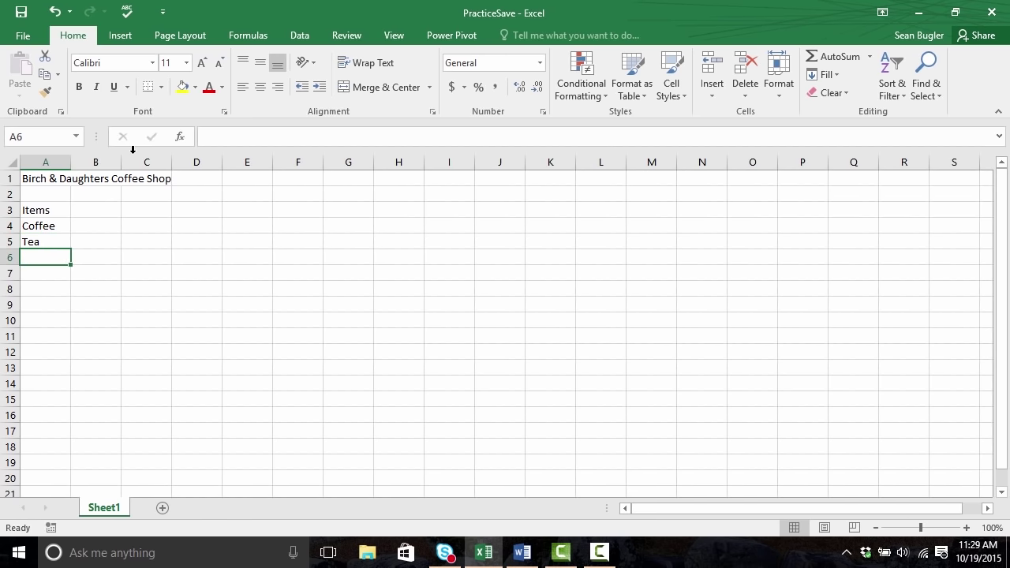
Continue the item list with Bagels in cell A6 and Crumpets in A7
text(Bage)
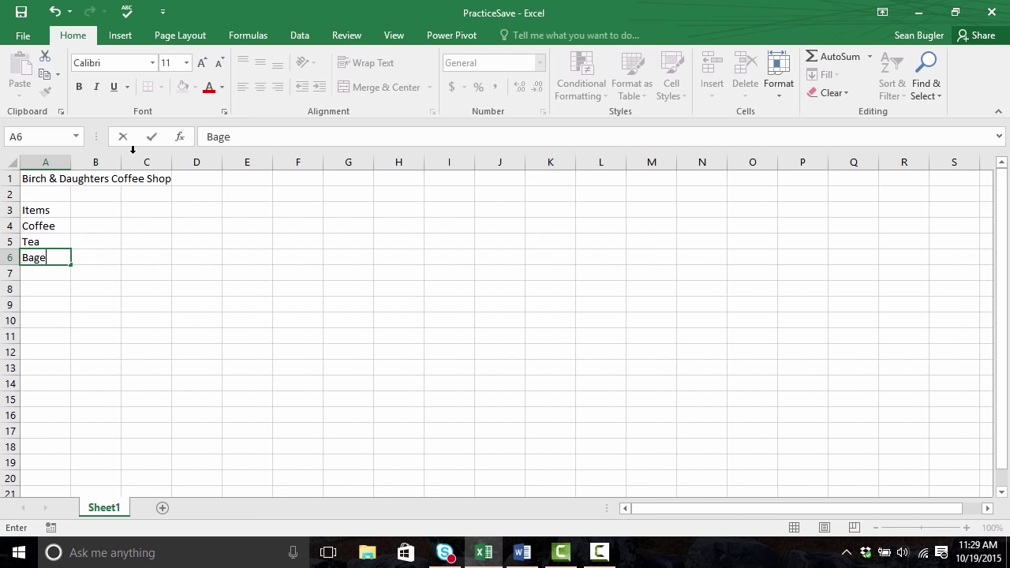
text(ls)
key(Return)
text(Crumpt)
key(BackSpace)
text(ets)
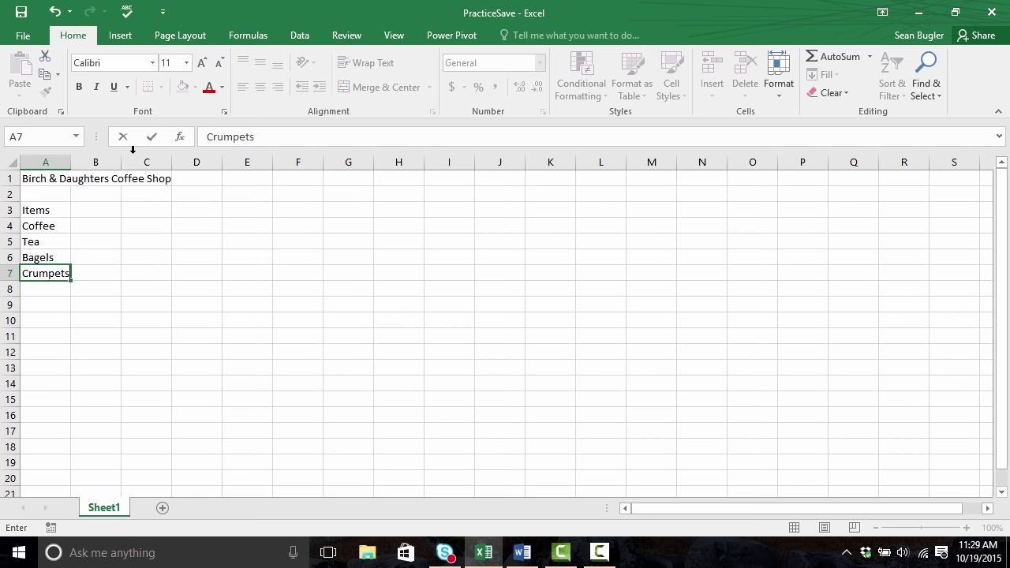
key(Return)
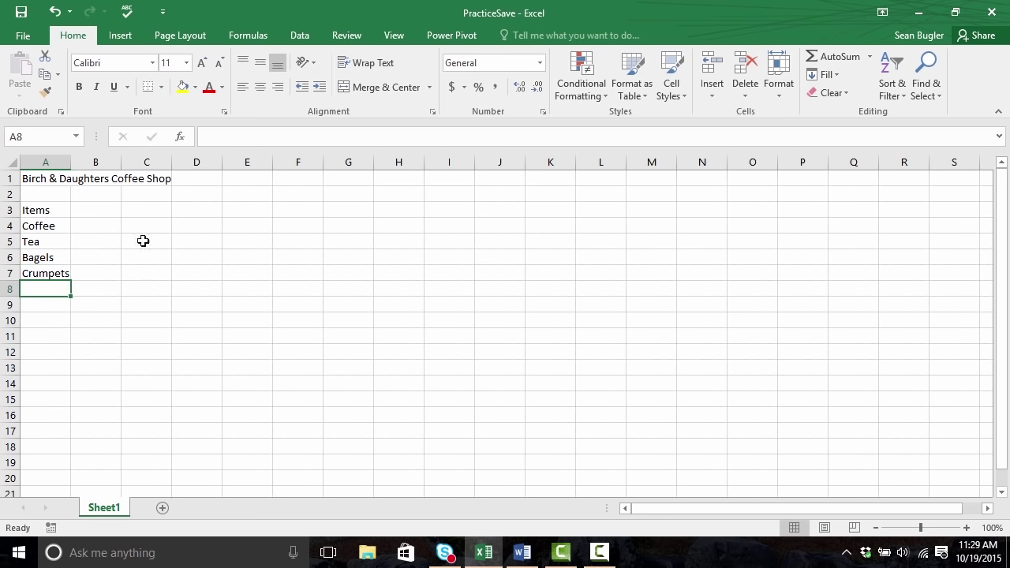
Enter the heading Price in cell B3 and the coffee price 4.00 in B4, and reselect B4
click(110, 213)
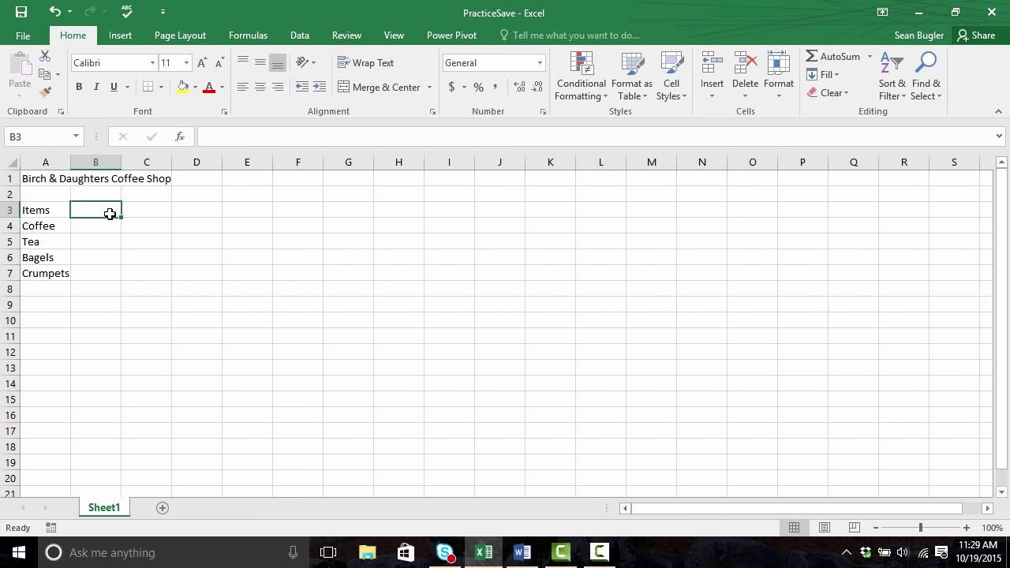
text(Price)
key(Return)
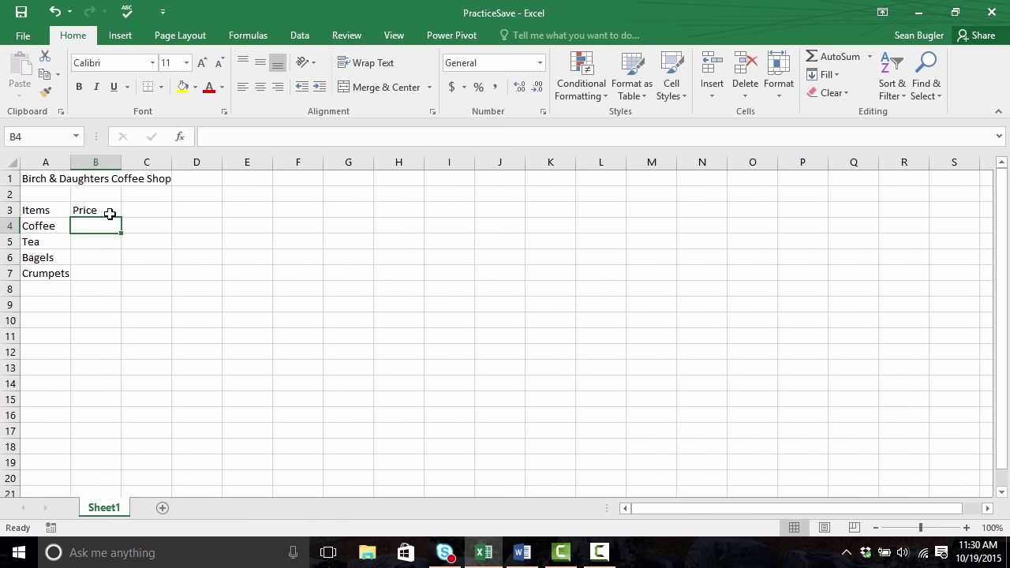
text(4.00)
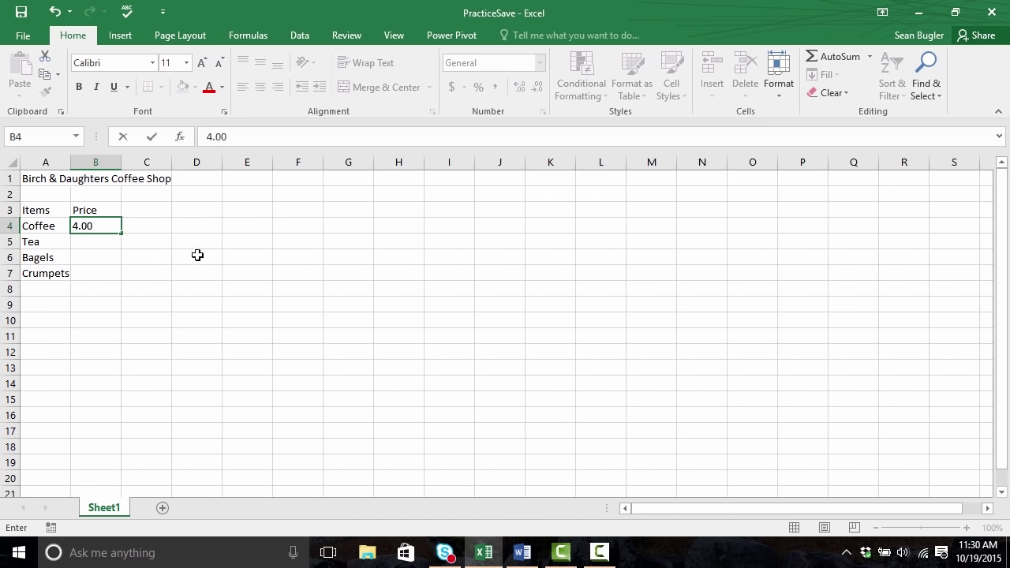
key(Return)
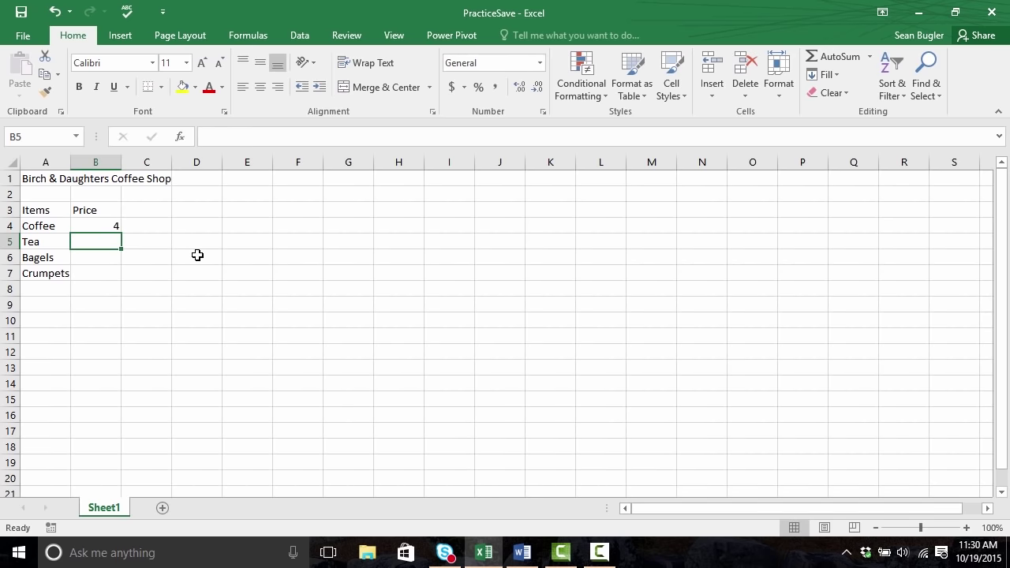
key(Up)
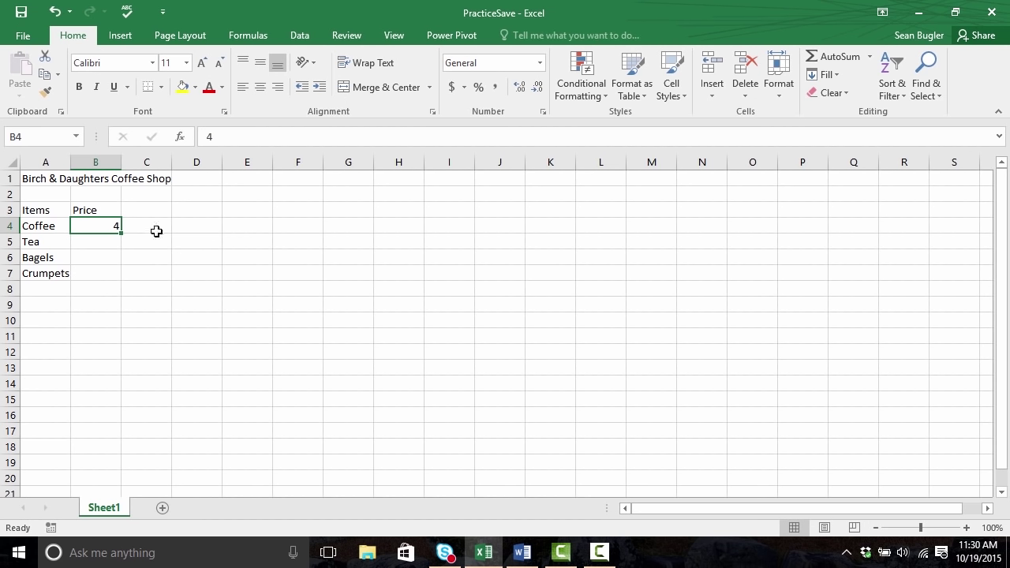
Enter 3.50 in cell B5 as the price of Tea
click(110, 240)
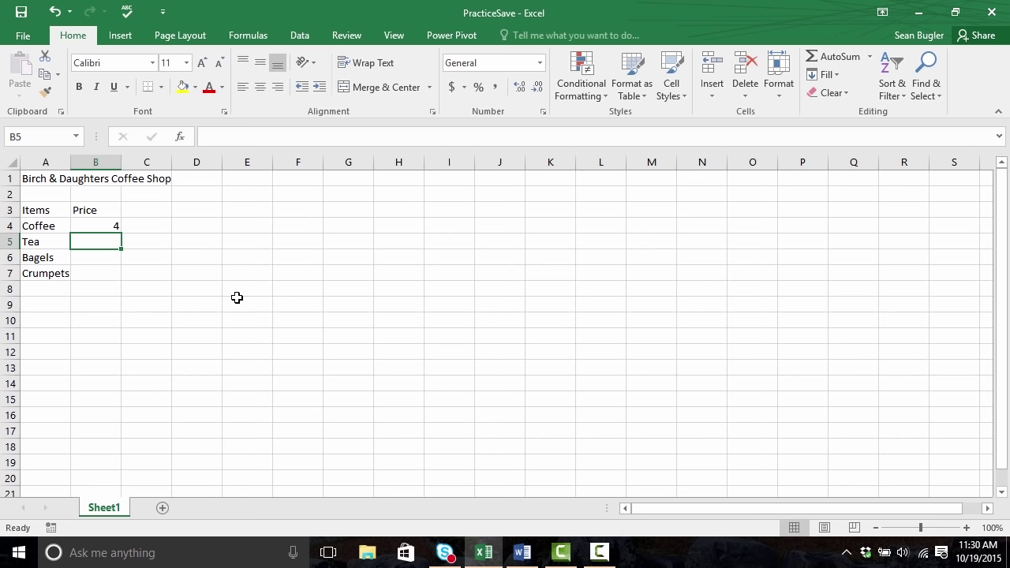
text(3.50)
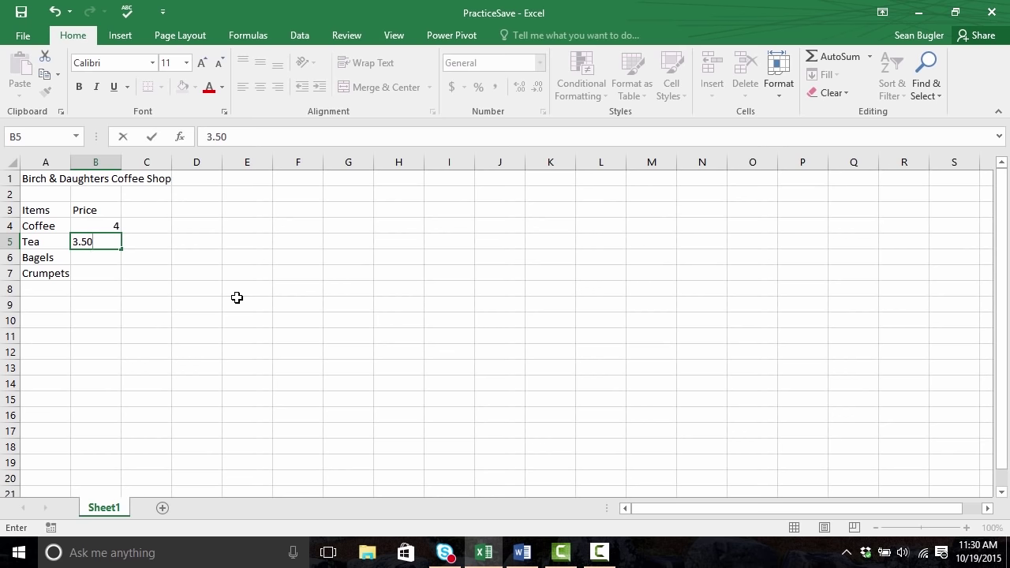
key(Return)
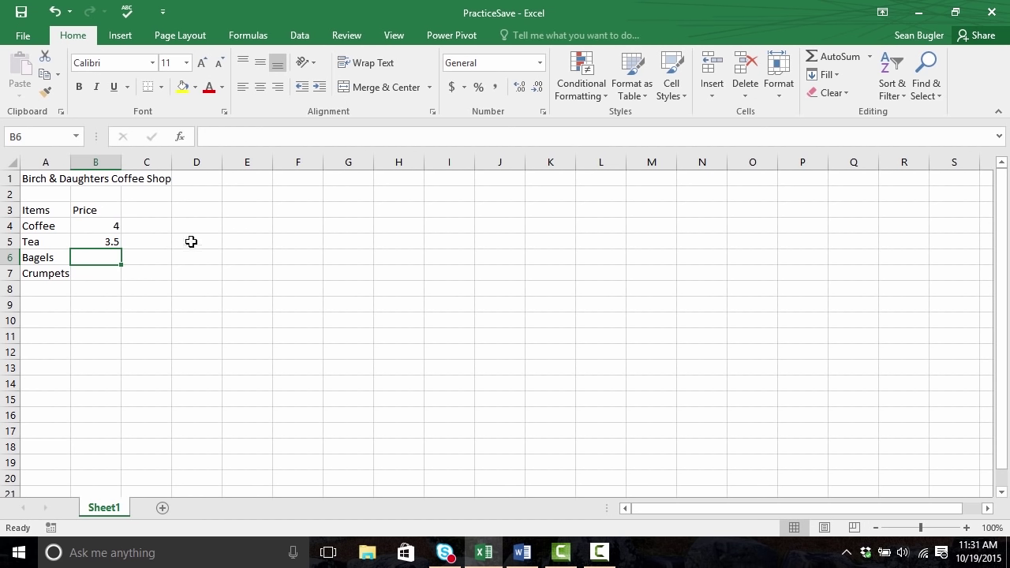
Format the coffee price in cell B4 as Currency with two decimal places and the $ symbol using Format Cells
click(91, 226)
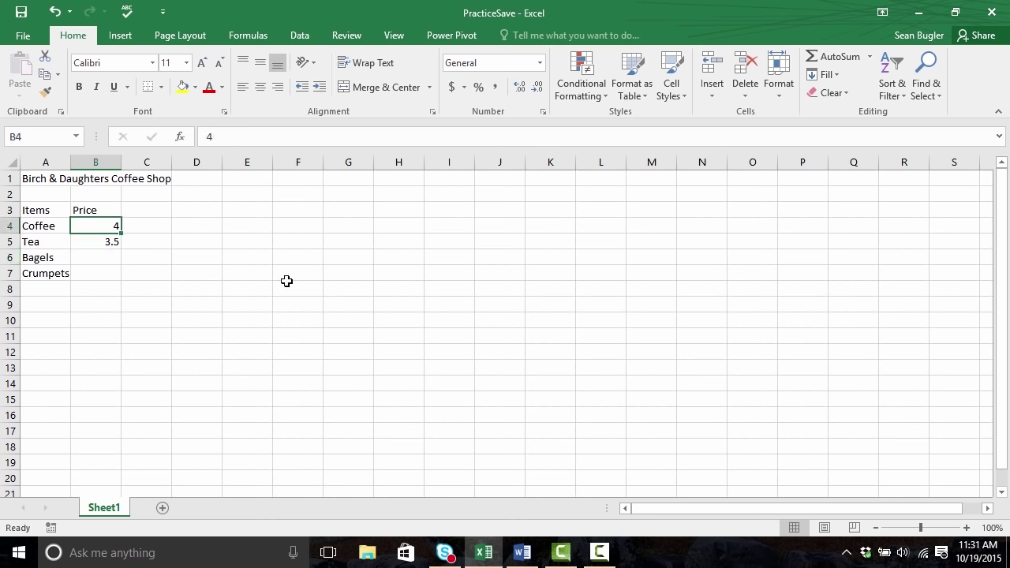
right_click(101, 226)
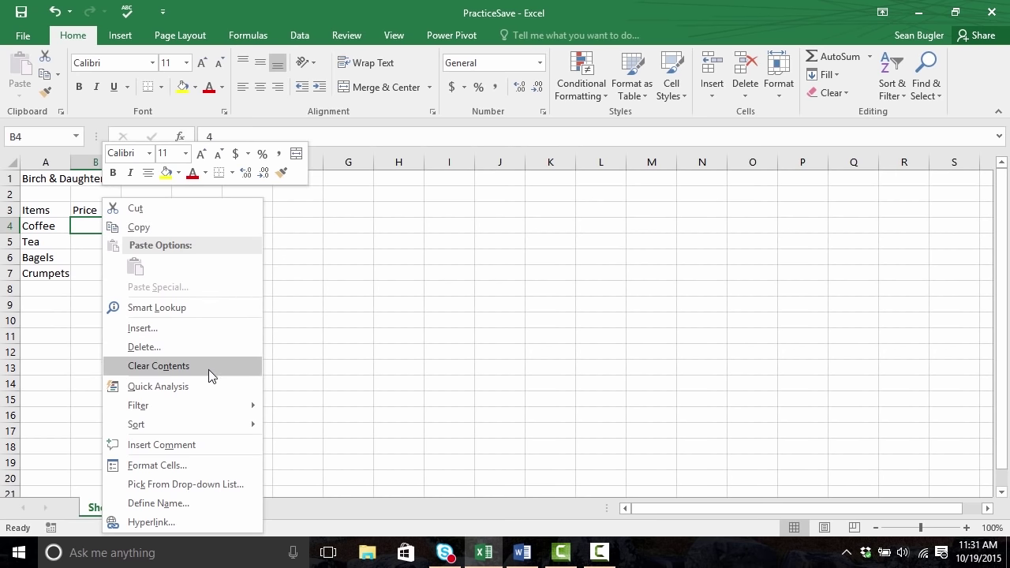
click(198, 465)
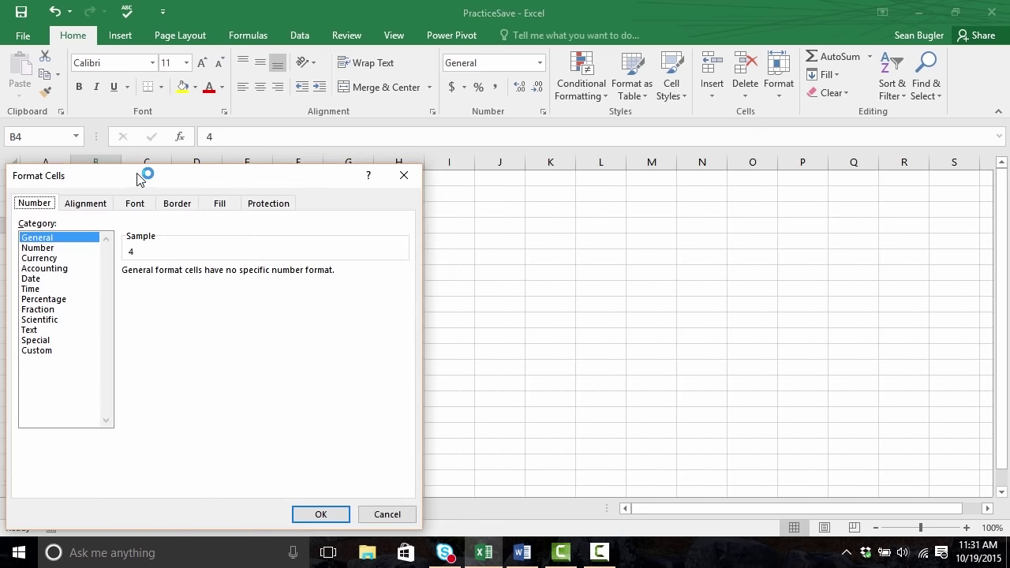
drag(140, 176, 336, 106)
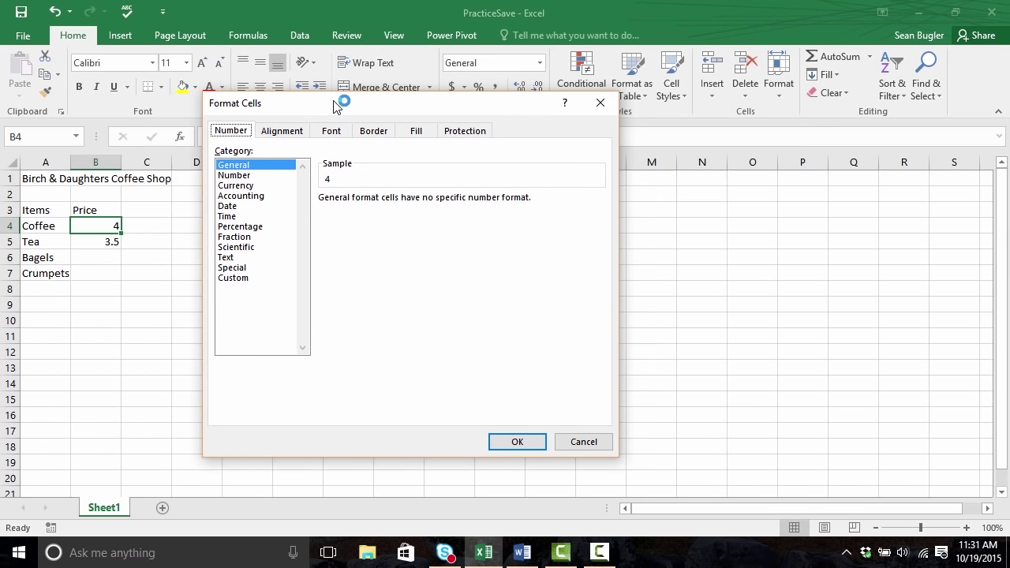
click(266, 175)
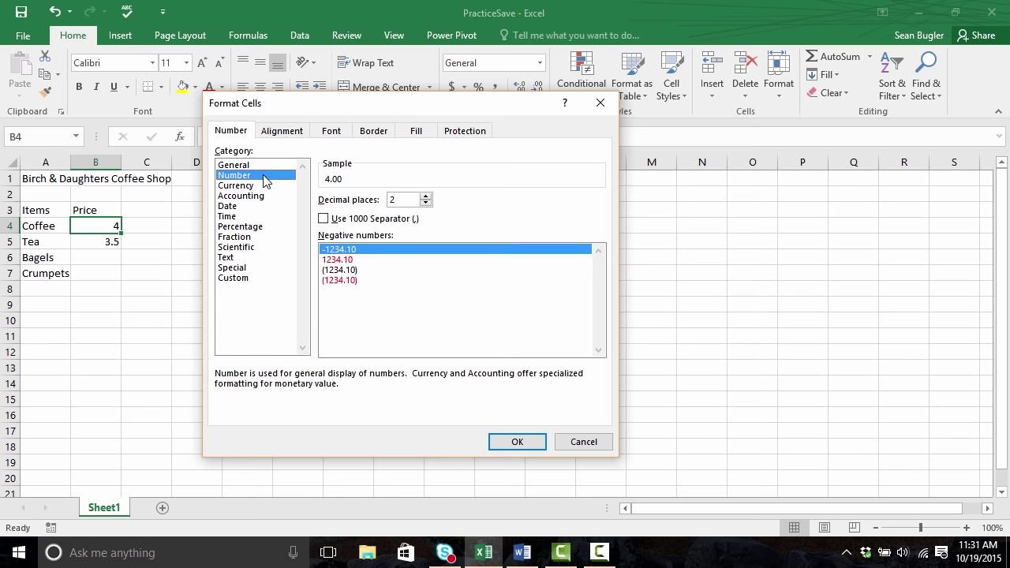
click(267, 185)
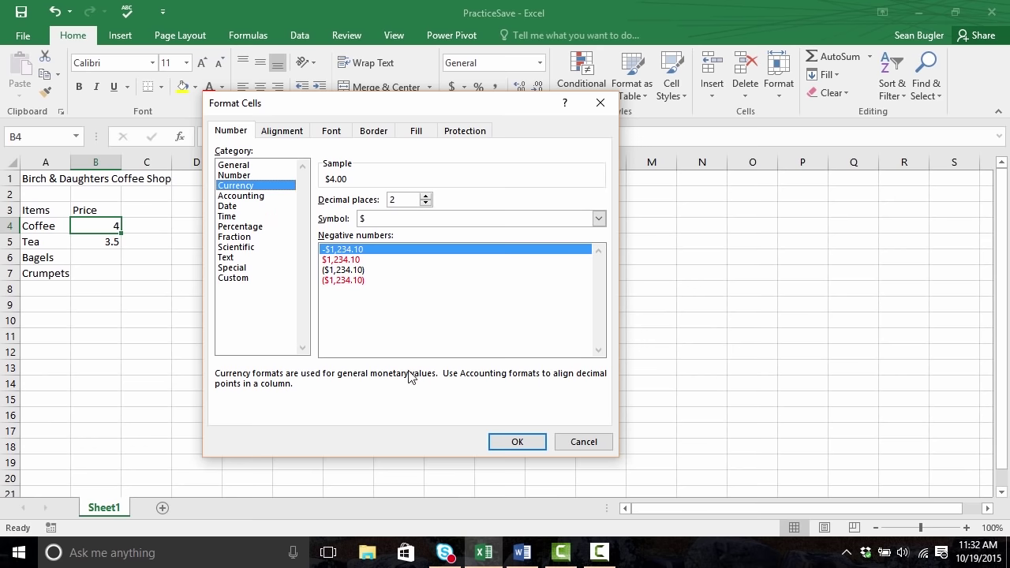
click(505, 444)
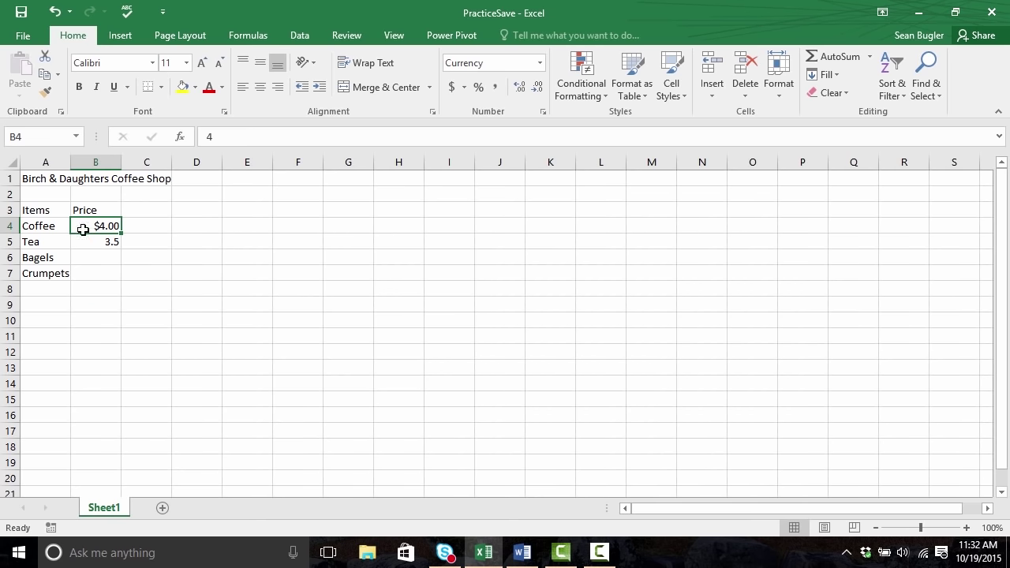
Apply the Currency number format to cells B5 through B7
drag(94, 242, 99, 273)
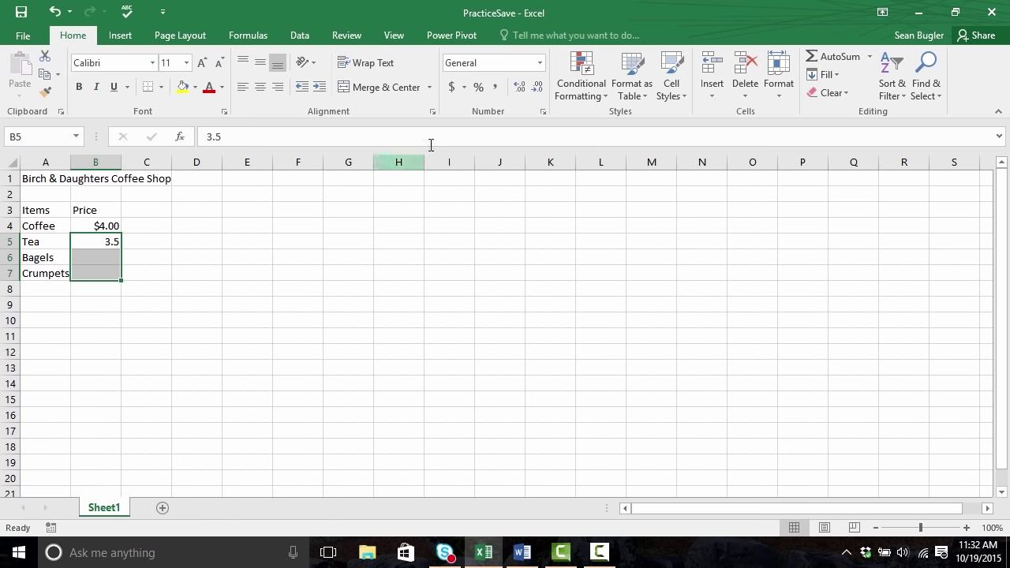
click(540, 65)
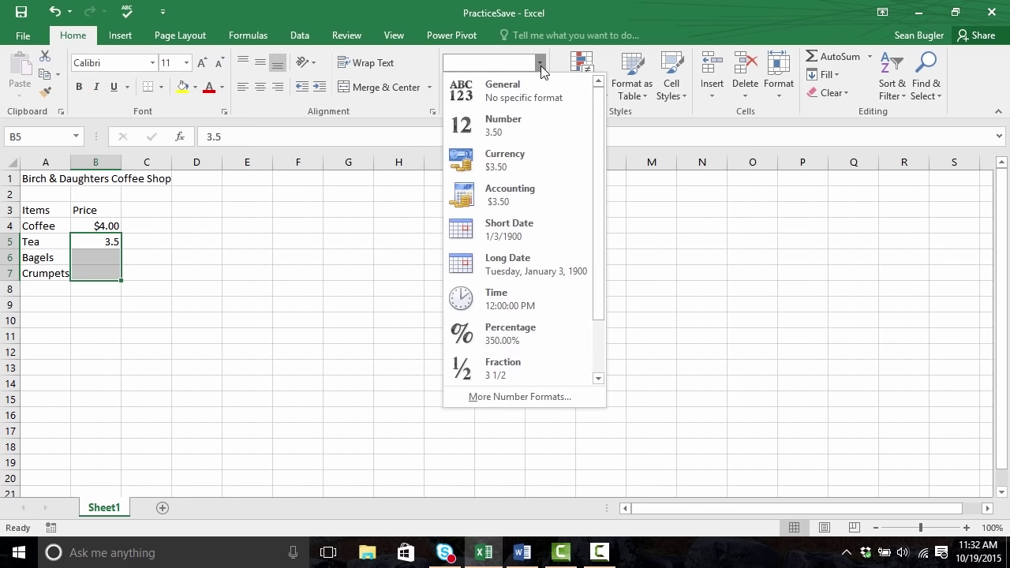
click(535, 158)
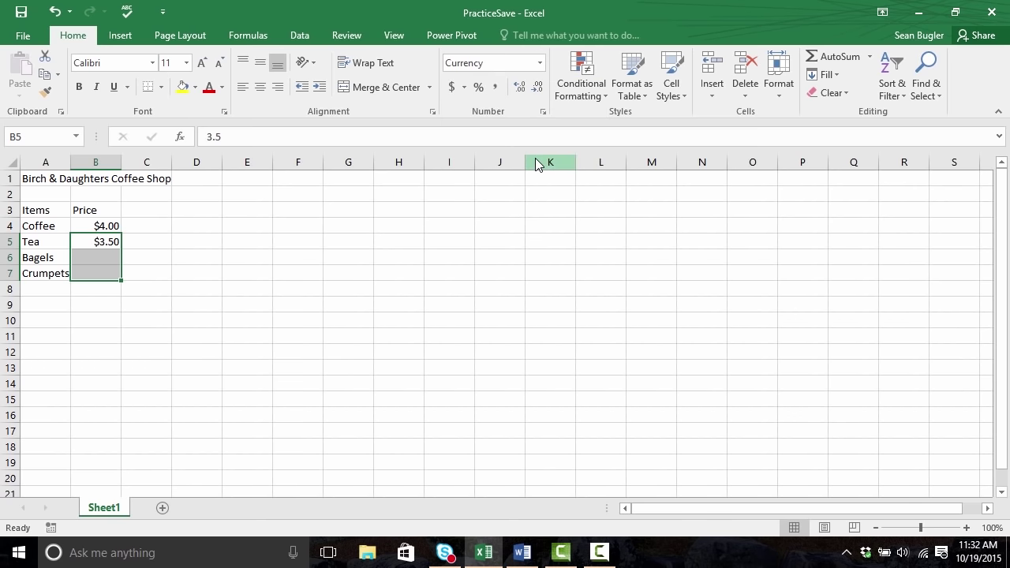
Enter the remaining prices, 2.50 for Bagels in cell B6 and 2.75 for Crumpets in B7
click(104, 258)
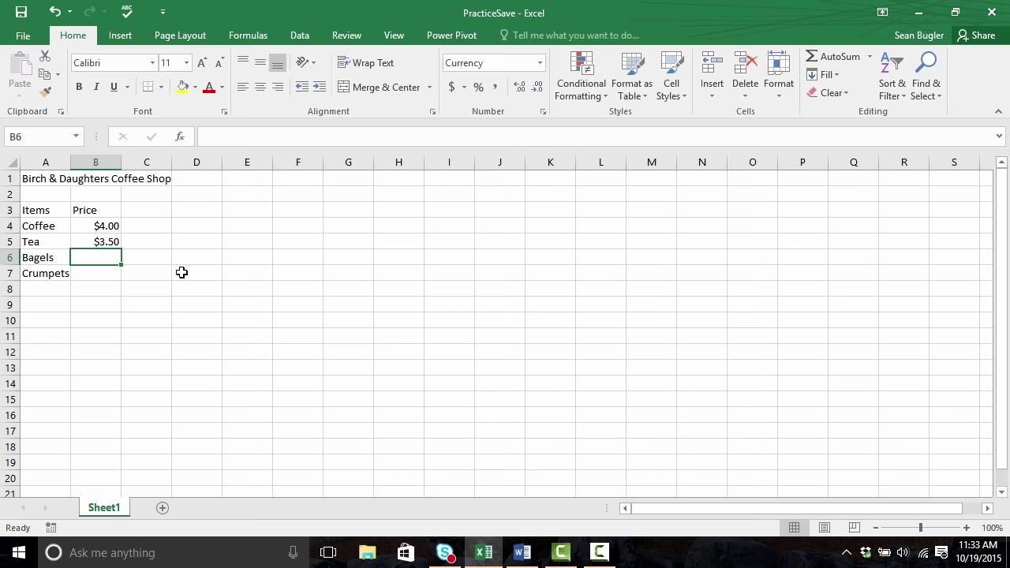
text(2.50)
key(Return)
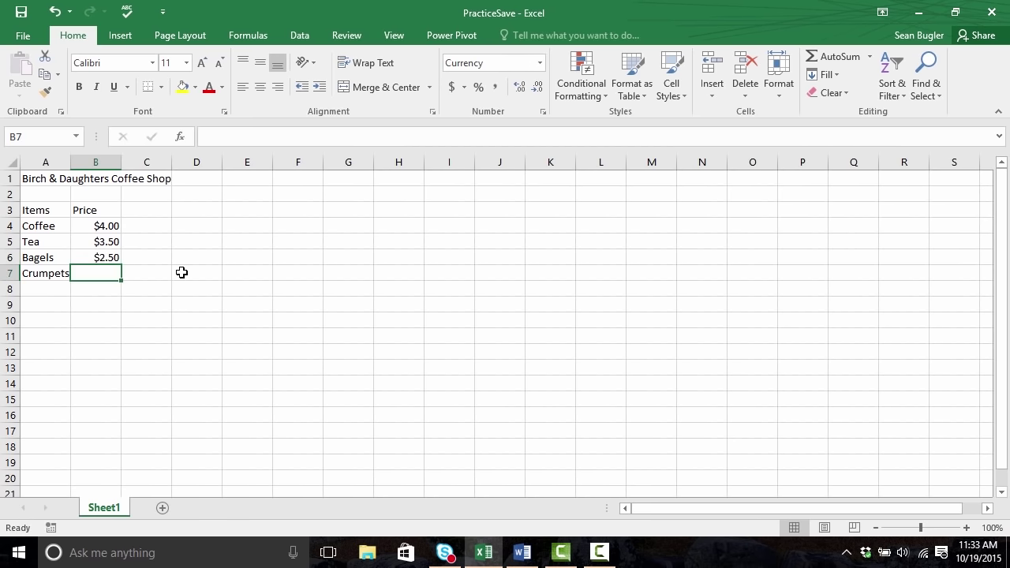
text(2.75)
key(Return)
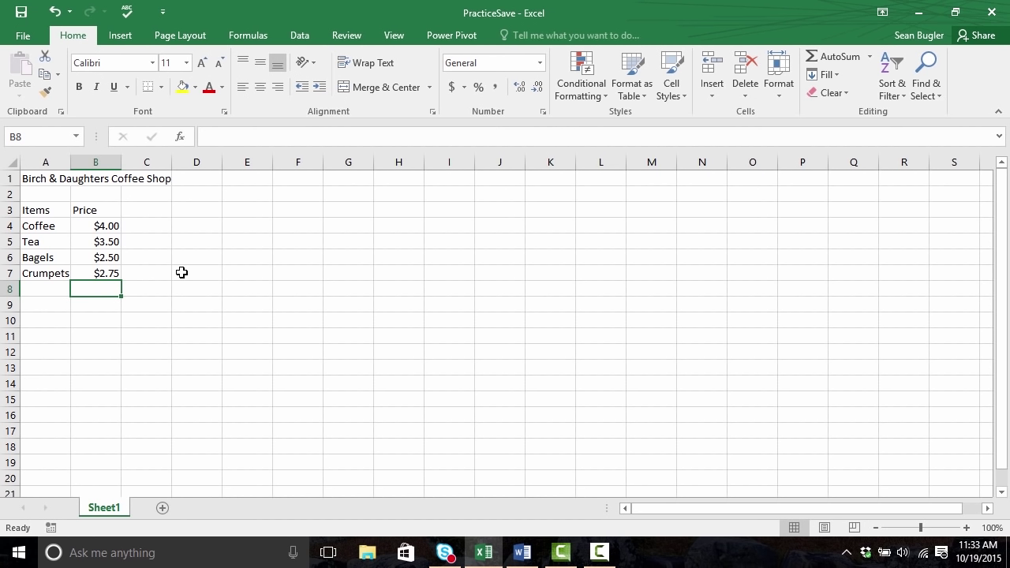
Review the Format Cells number settings and the list of available number formats for cell B4
click(110, 227)
right_click(112, 228)
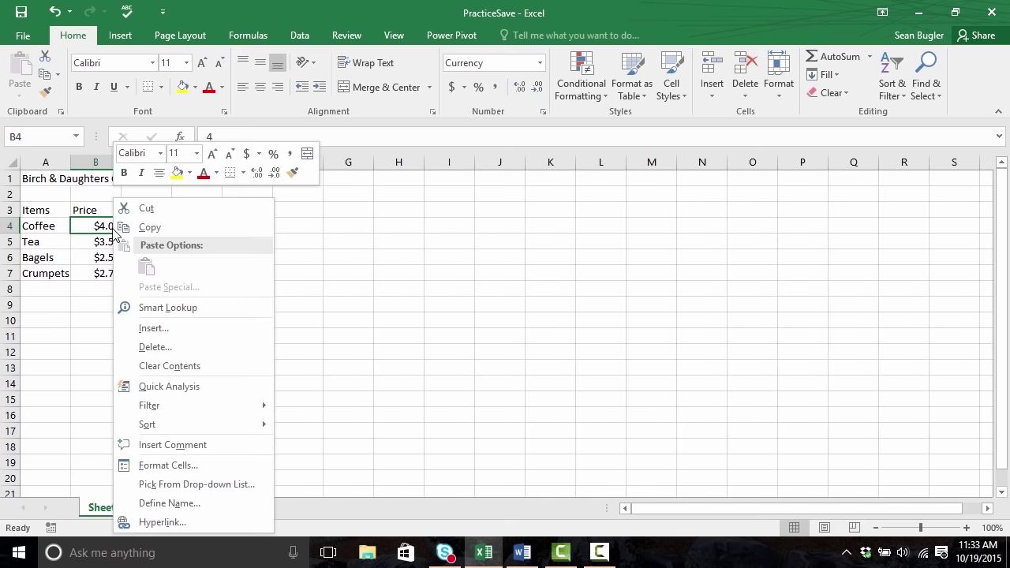
click(224, 467)
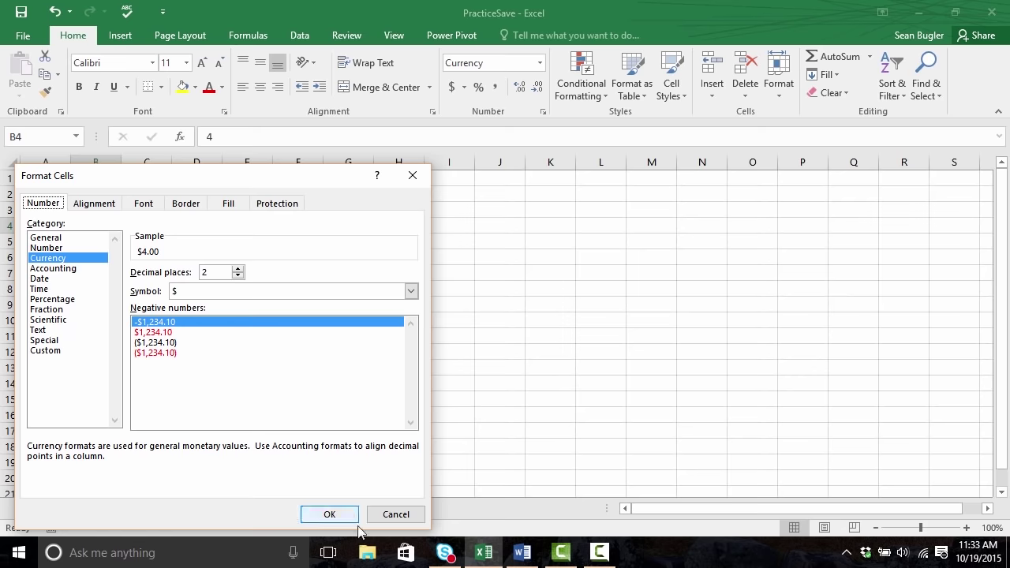
click(395, 513)
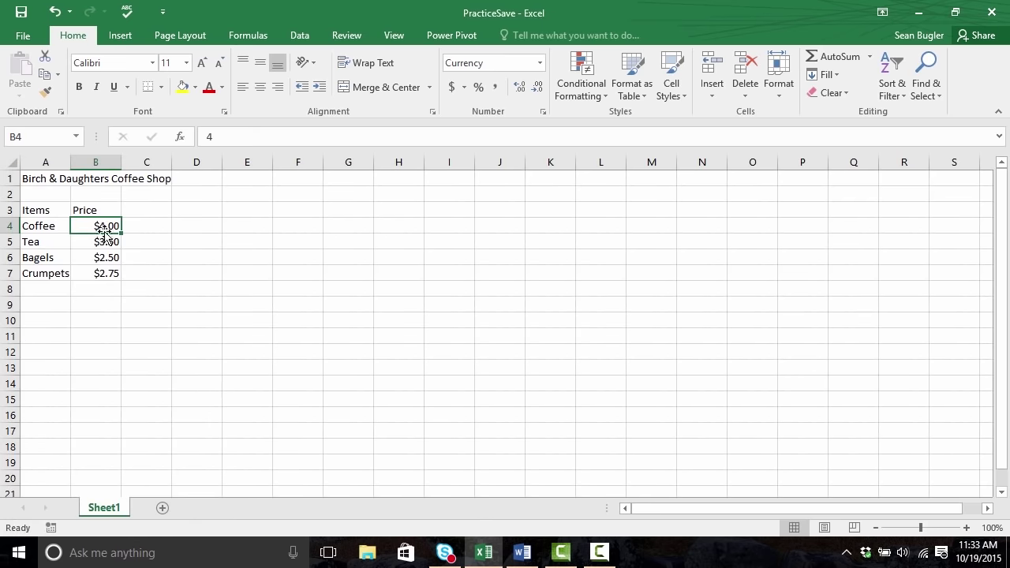
click(542, 65)
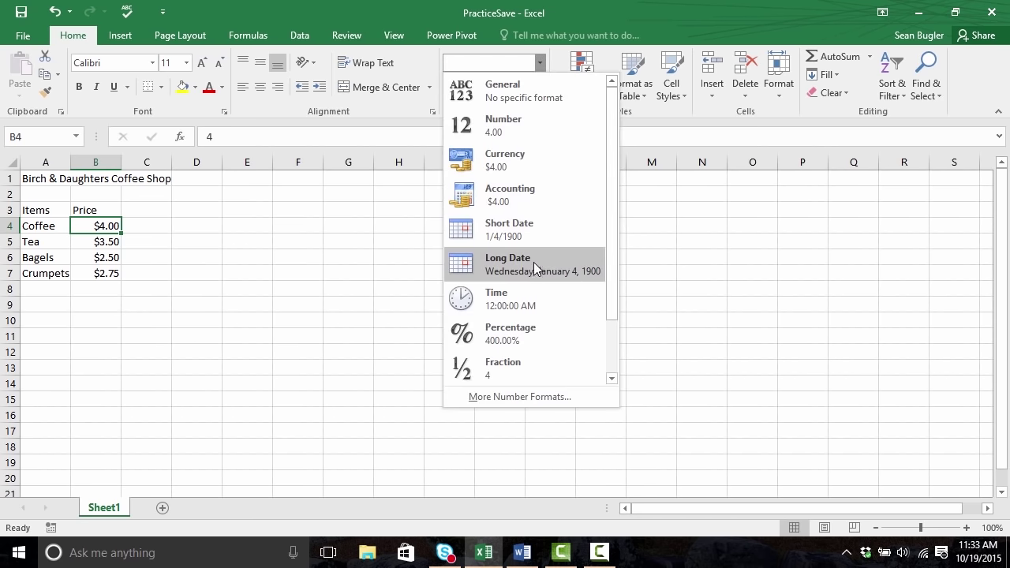
click(541, 65)
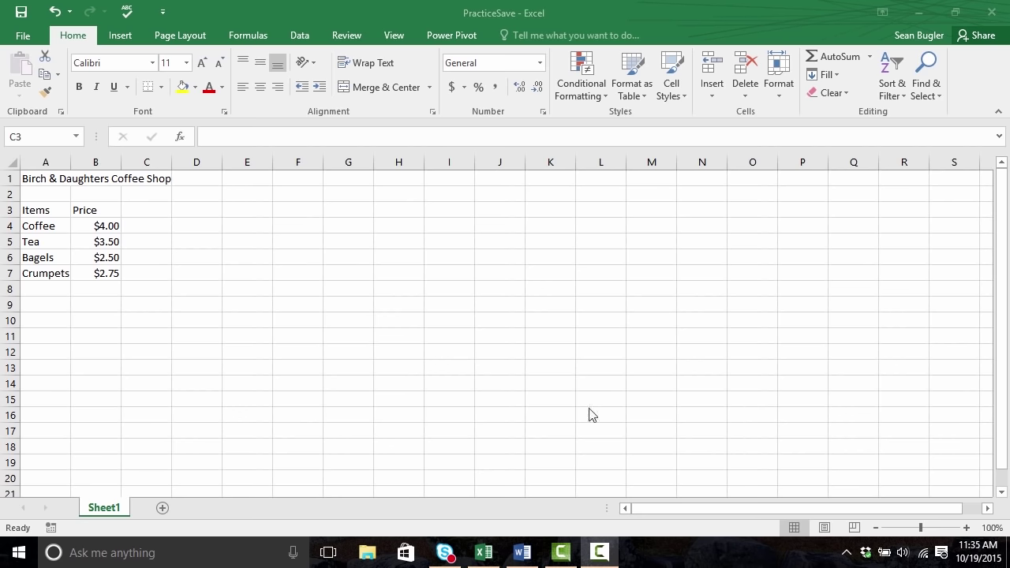
Clear the Crumpets text from cell A7 and undo the deletion
click(28, 270)
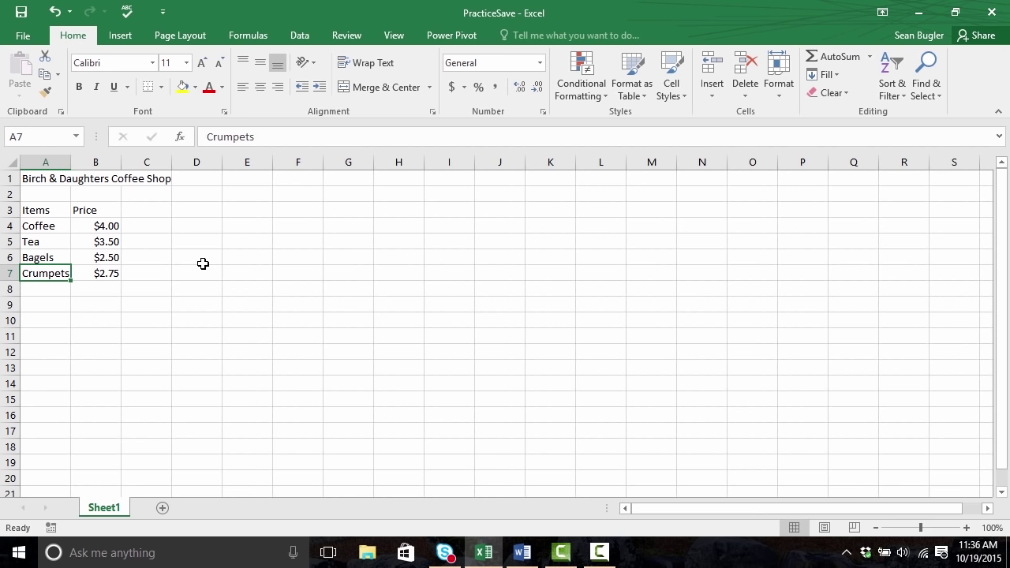
key(BackSpace)
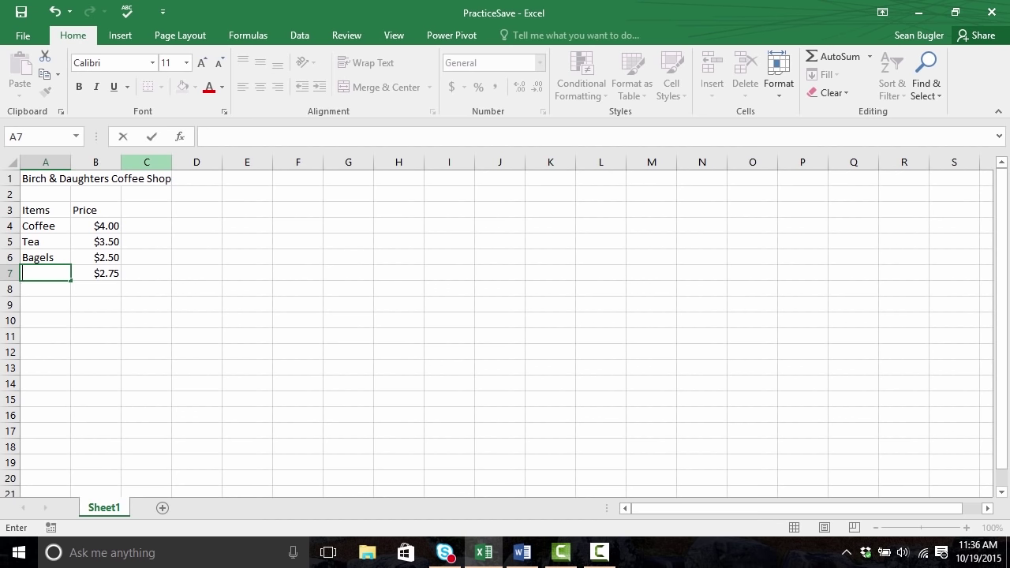
key(ctrl+z)
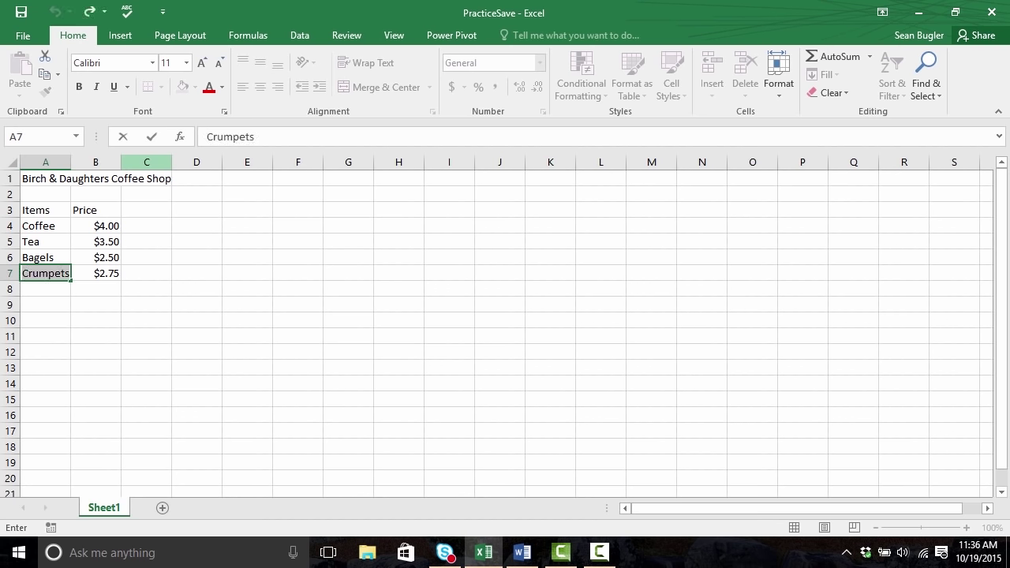
key(Tab)
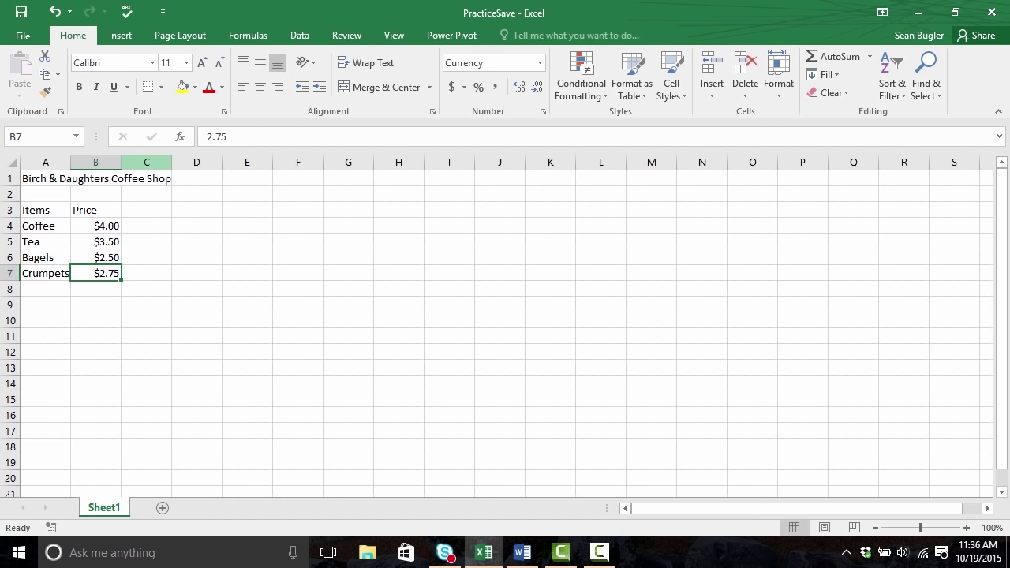
Replace Crumpets in cell A7 with English Muffins, keeping the cell selected
click(45, 273)
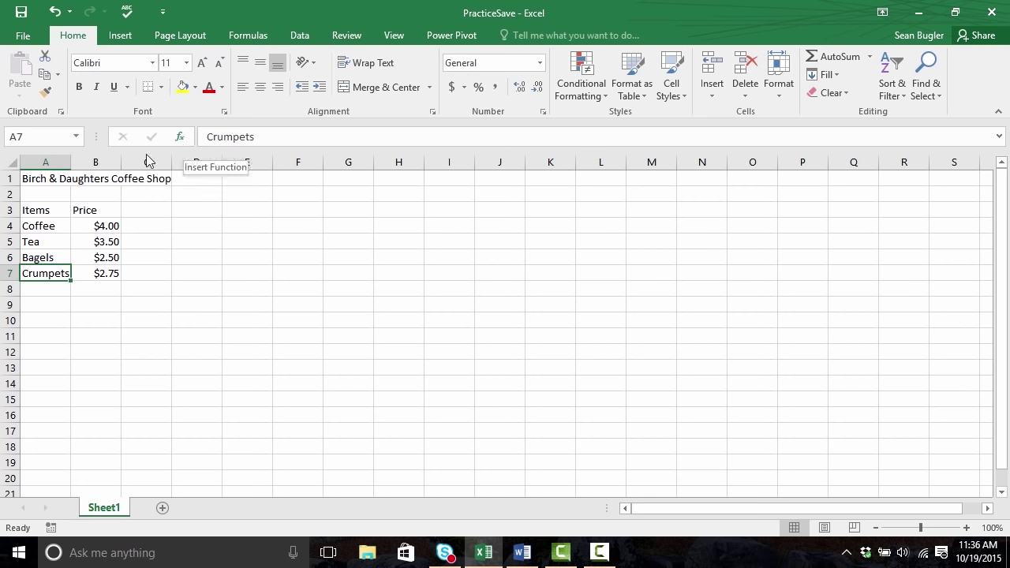
text(English Mu)
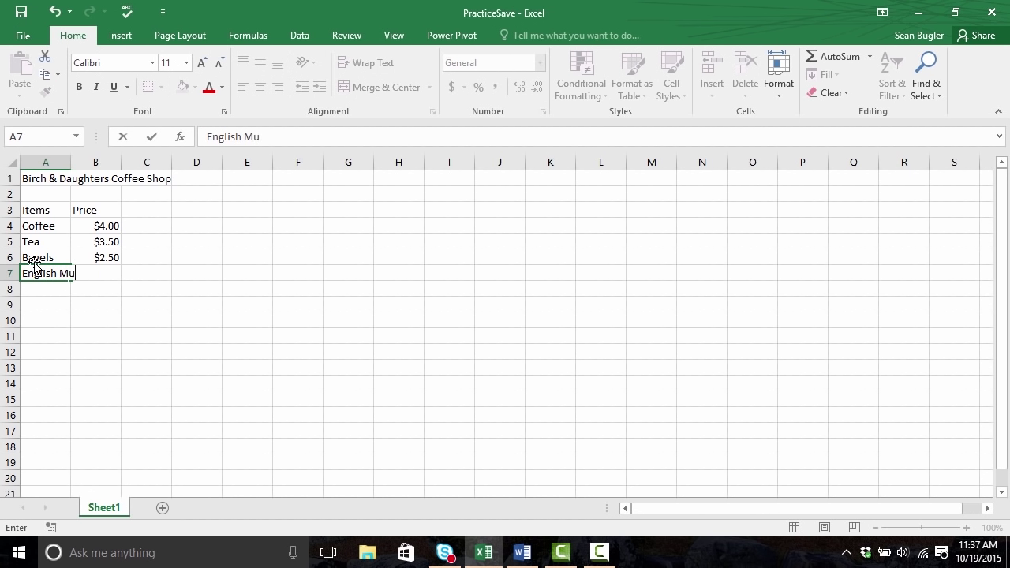
text(ffins)
key(ctrl+Return)
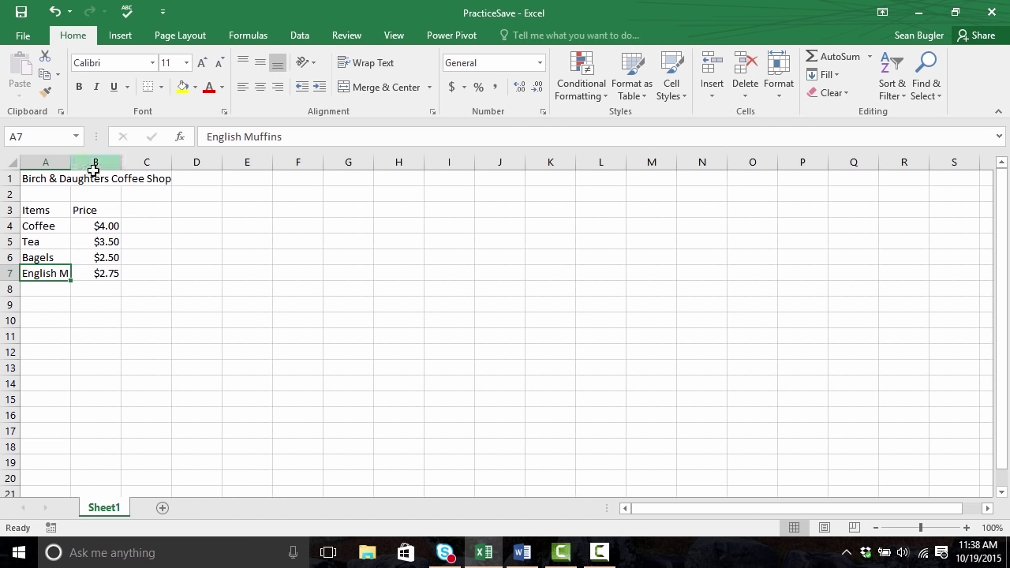
Select cell B7 and then B1 to compare how long text in column A meets its neighbouring cells
click(96, 272)
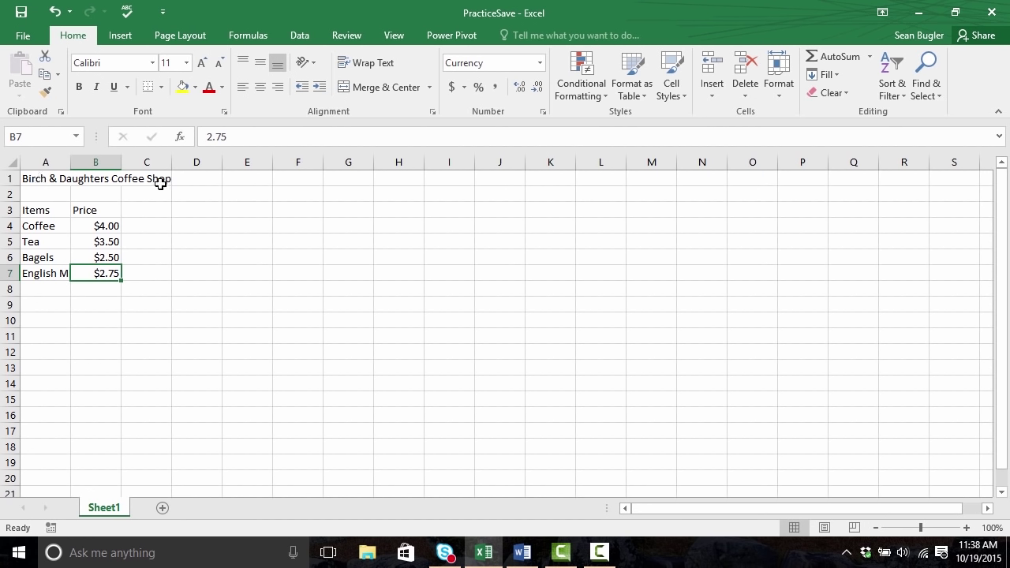
click(101, 181)
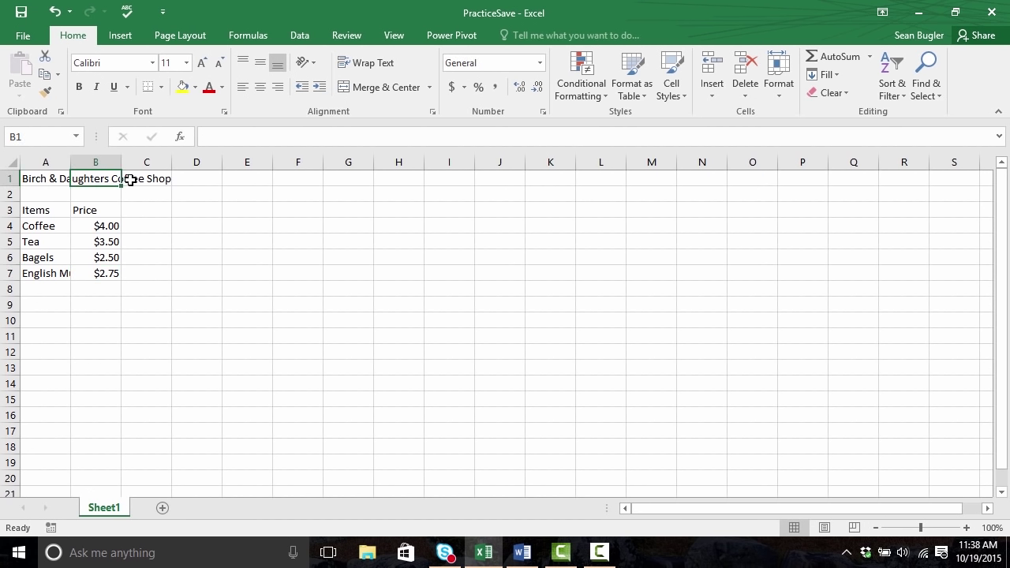
Enter Hello in cell B1 to test how the title in A1 is cut off, and clear it again
click(131, 179)
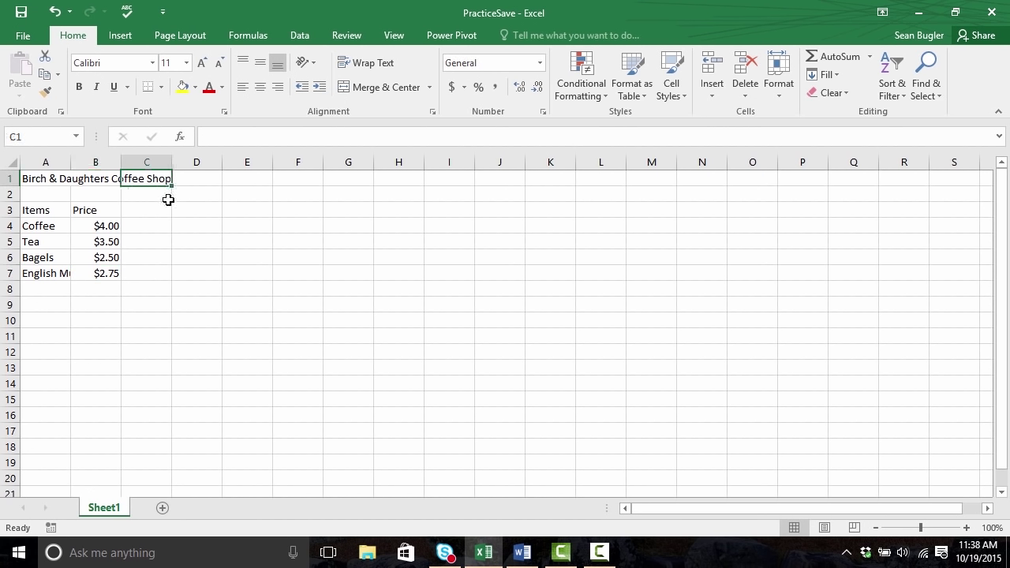
click(111, 182)
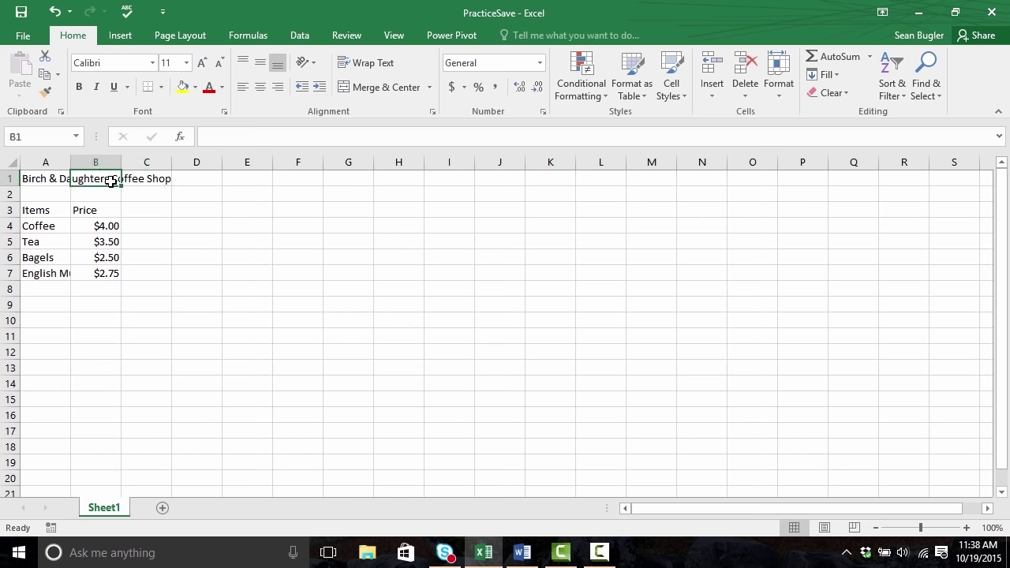
text(Hello)
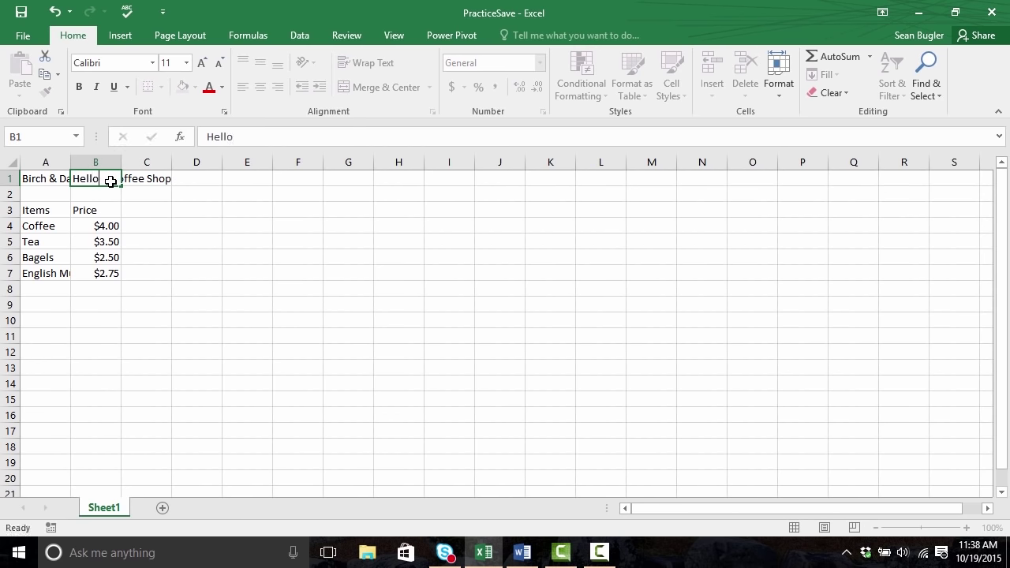
key(Return)
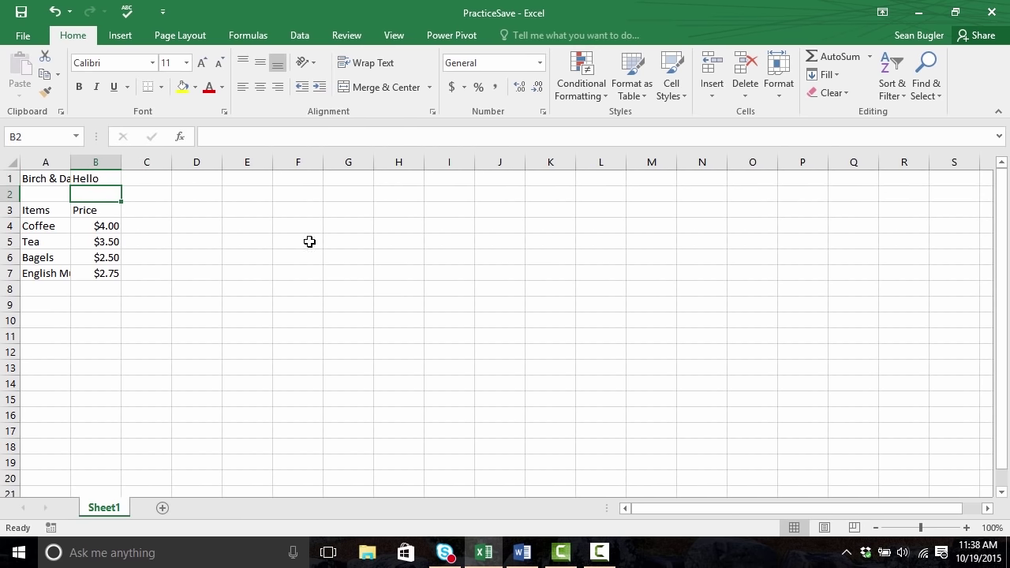
click(109, 179)
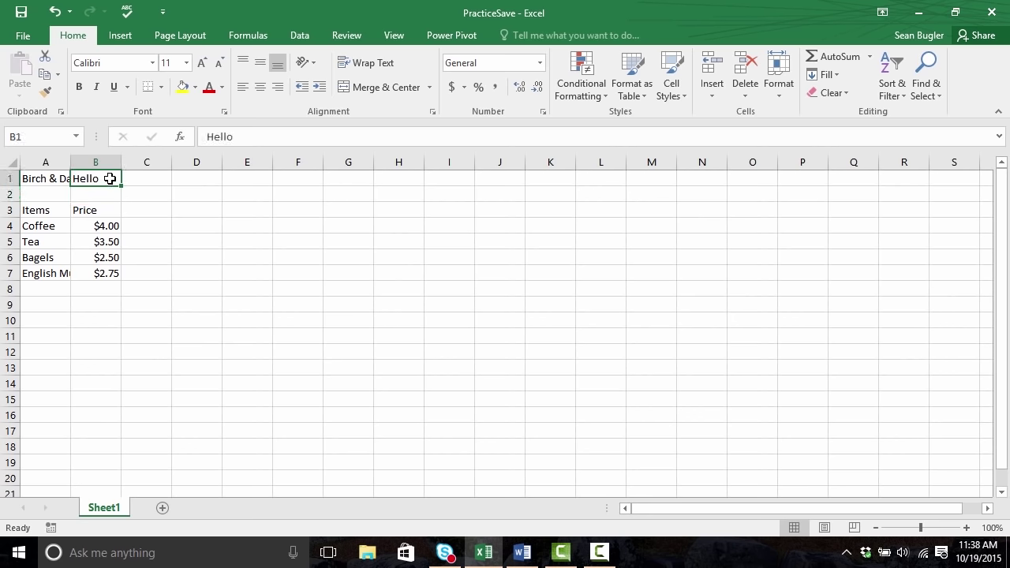
key(BackSpace)
key(Return)
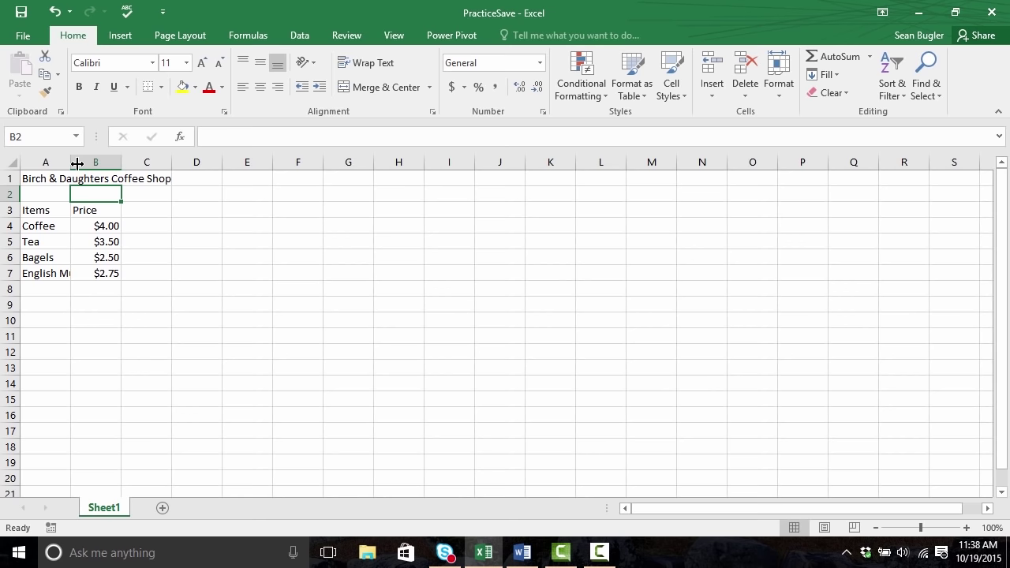
Try widening and narrowing column A by hand, and AutoFit it to its longest entry
drag(72, 165, 110, 167)
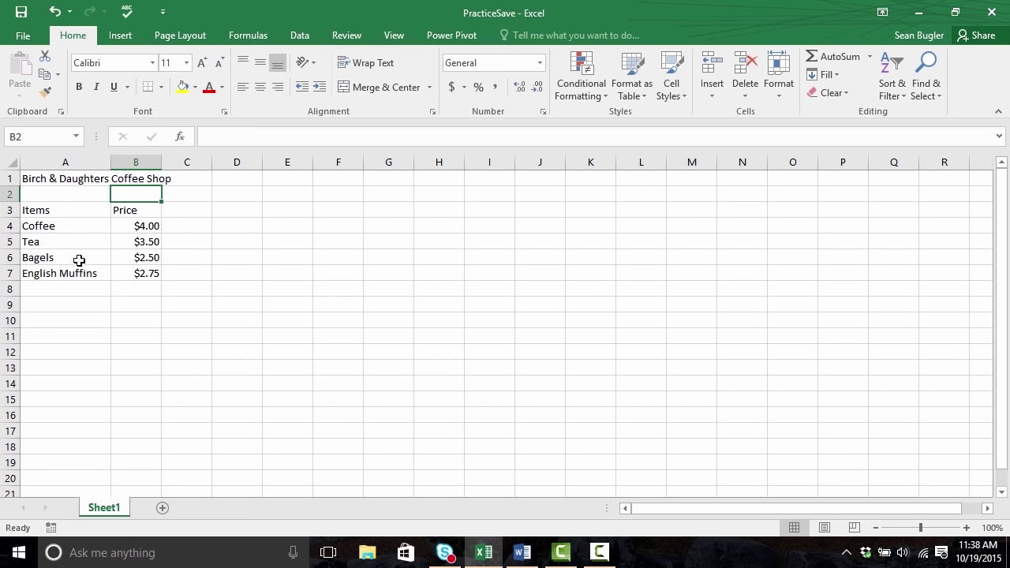
drag(105, 164, 67, 171)
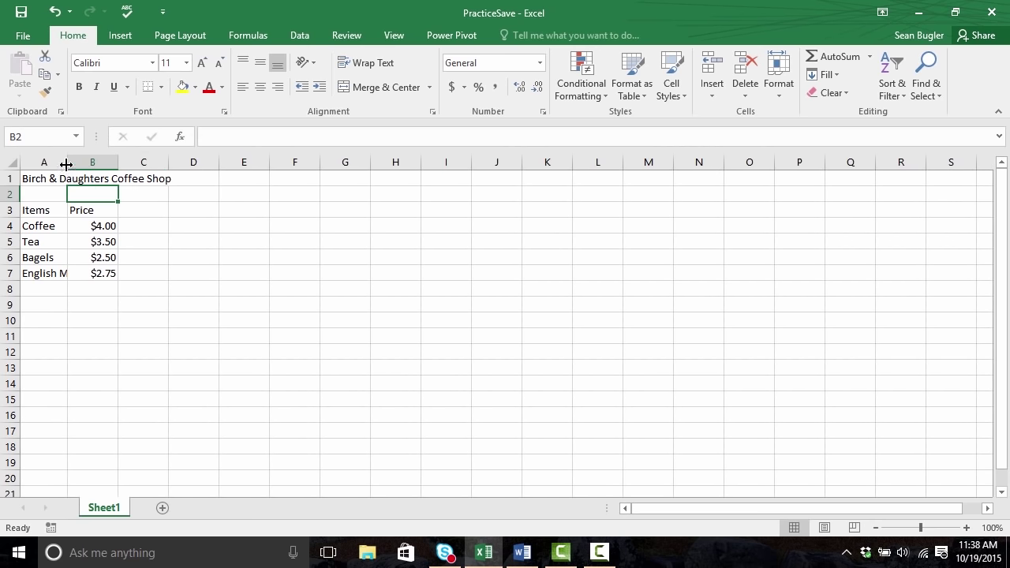
double_click(66, 167)
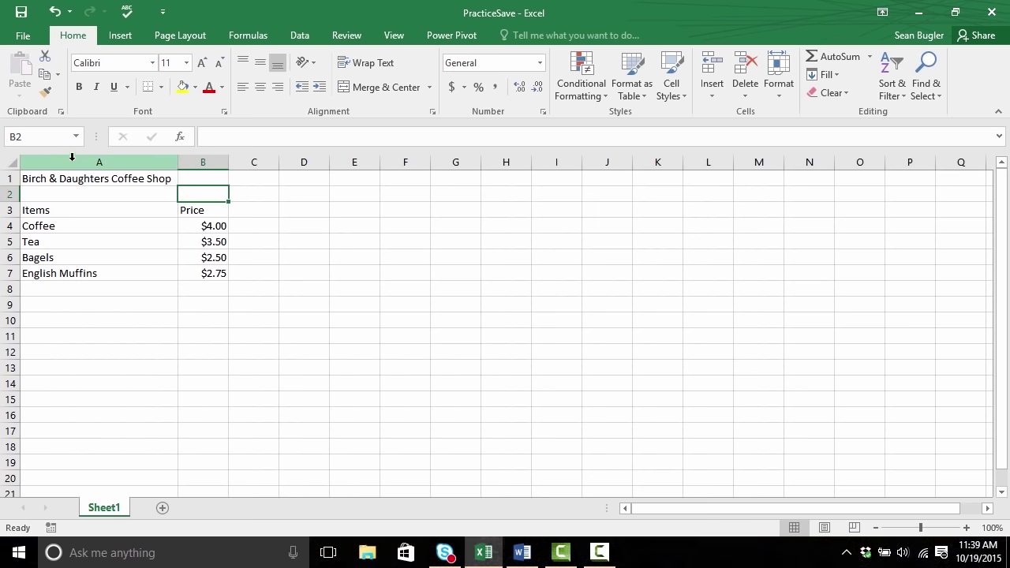
Narrow column A until it just fits English Muffins, letting the title extend into column B, and select cell A7
drag(177, 164, 111, 166)
click(110, 166)
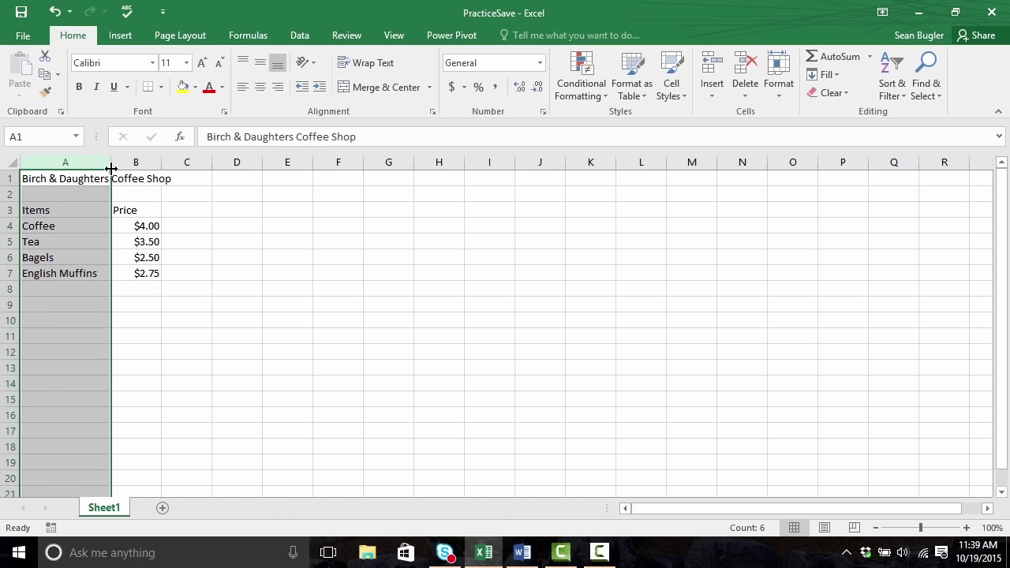
click(82, 272)
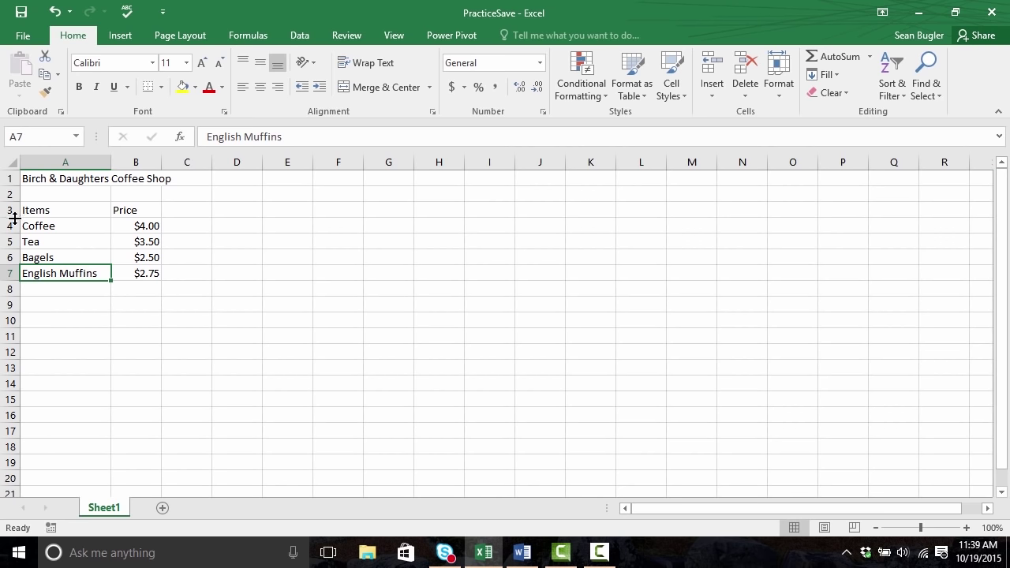
Increase the heights of rows 3 and 4, and AutoFit both rows back to their contents
drag(12, 216, 11, 267)
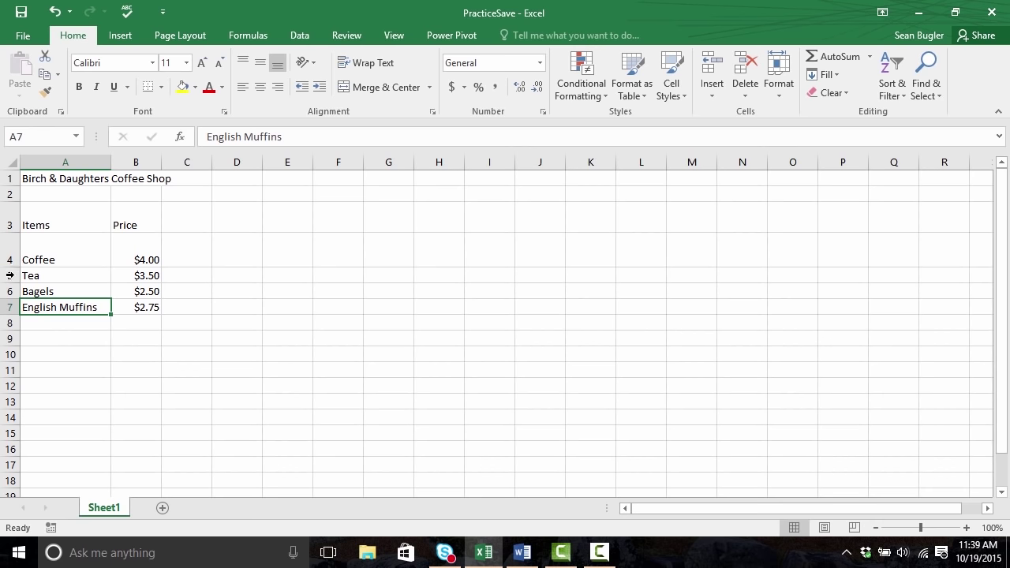
double_click(11, 268)
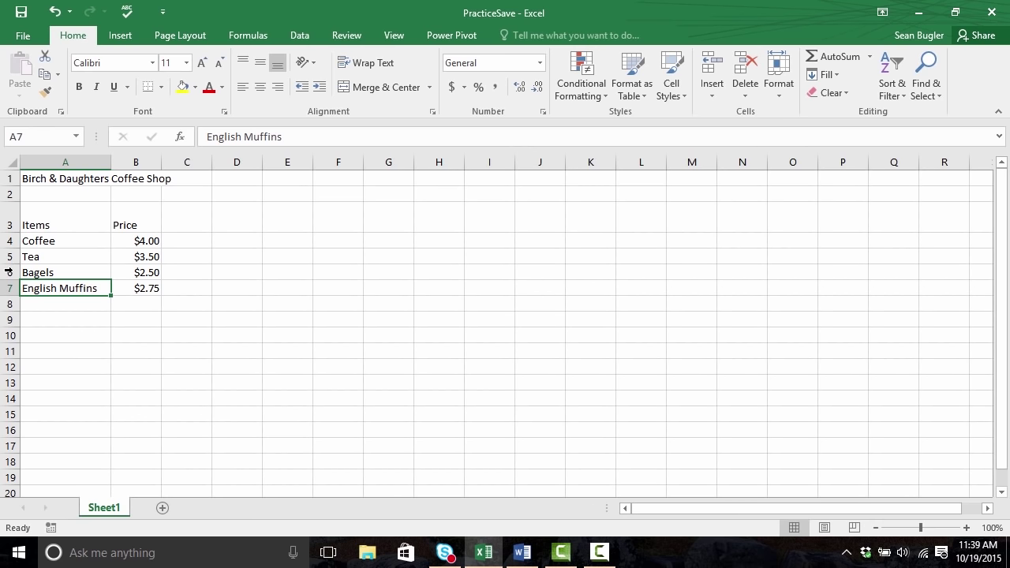
double_click(7, 231)
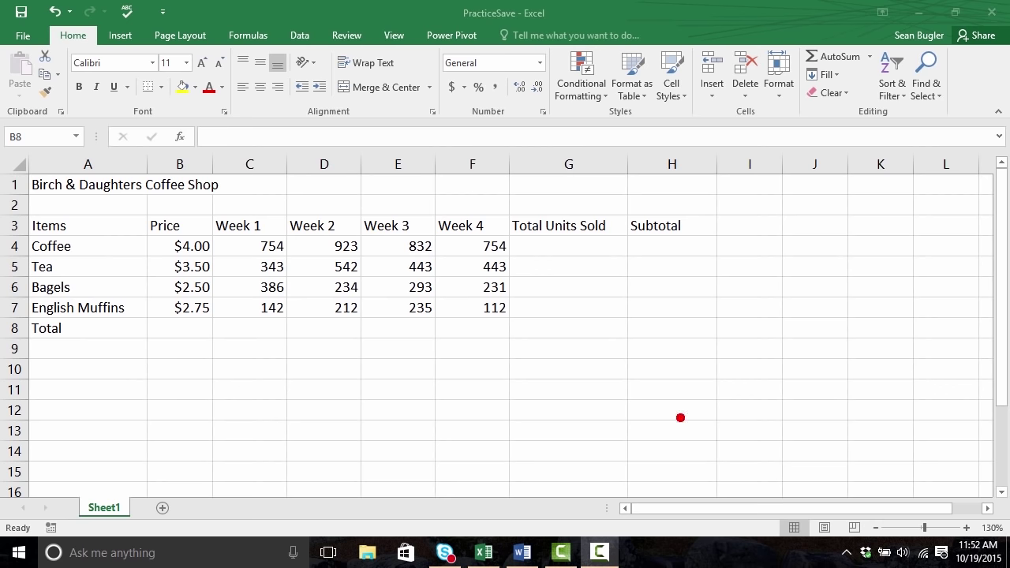
drag(200, 210, 232, 211)
click(252, 250)
click(265, 267)
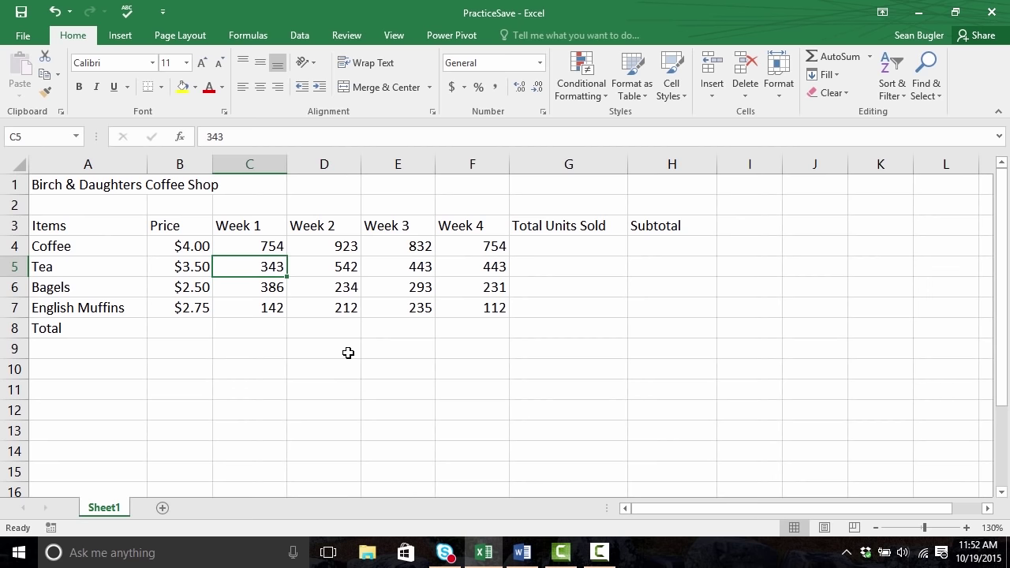
Total the Week 1 units in cell C8 using AutoSum over C4:C7
click(278, 330)
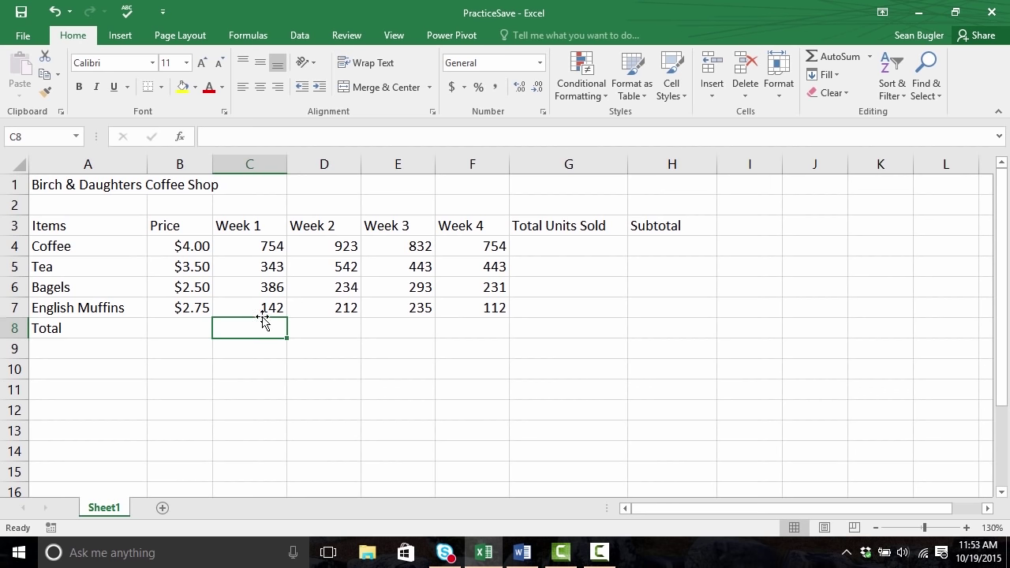
click(839, 57)
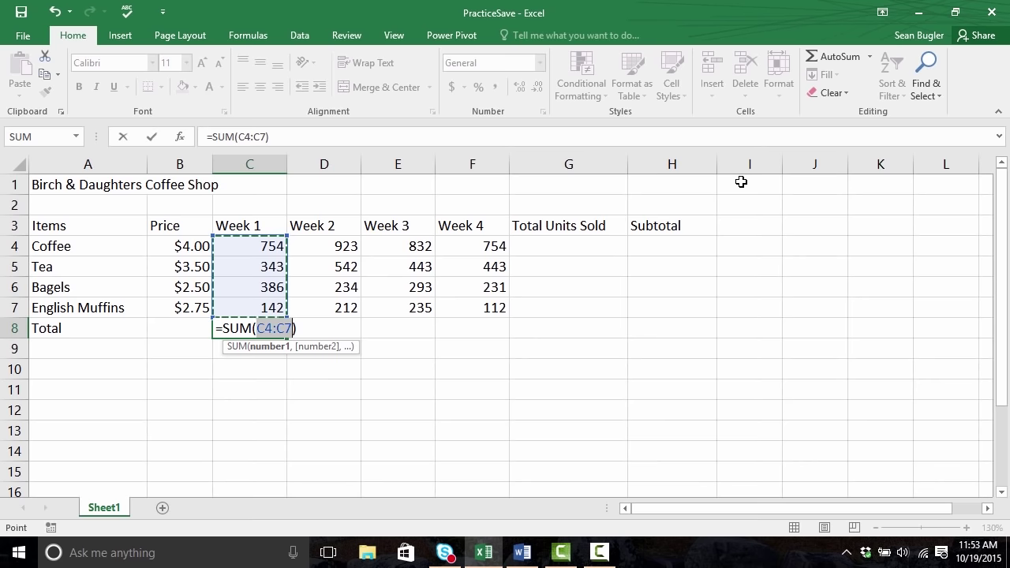
key(Return)
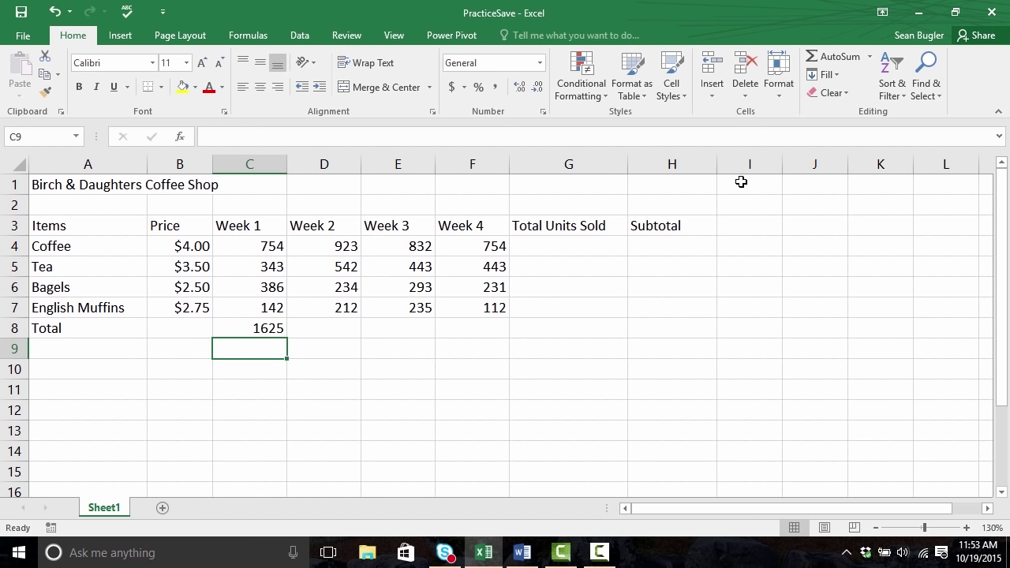
Total the Week 2 units in cell D8 using AutoSum, reselecting D4:D7 as the range to add
key(Up)
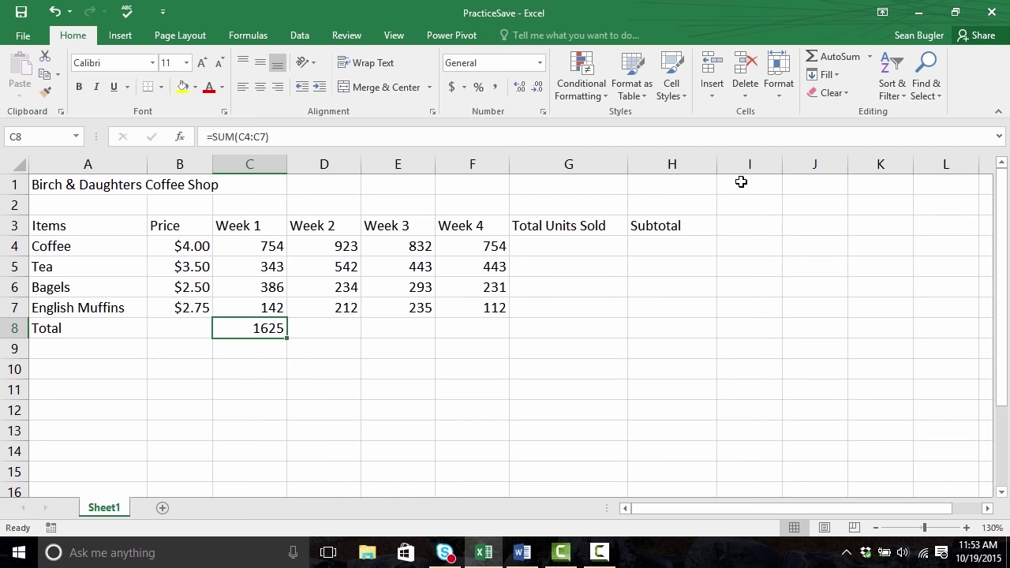
key(Right)
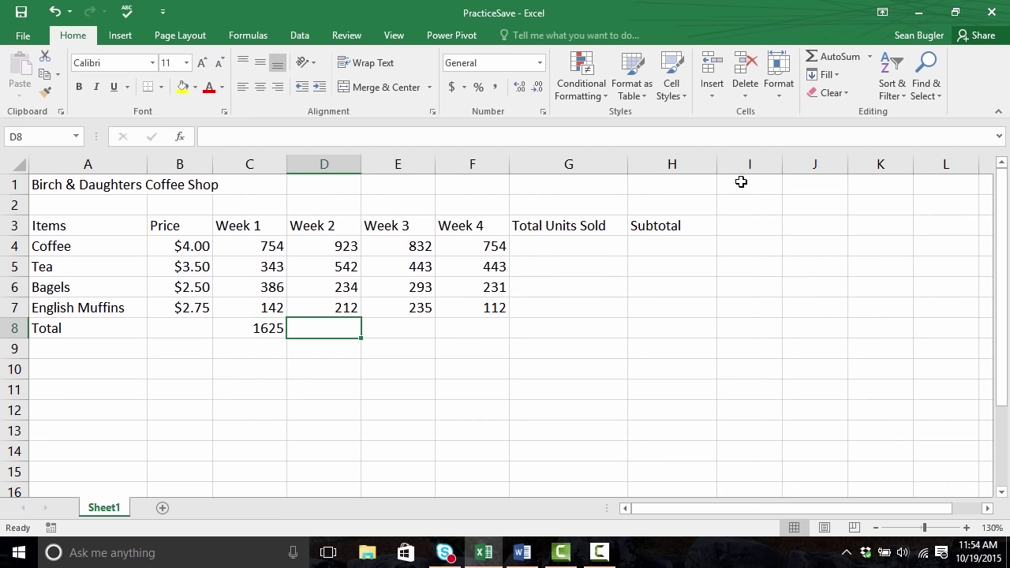
click(827, 54)
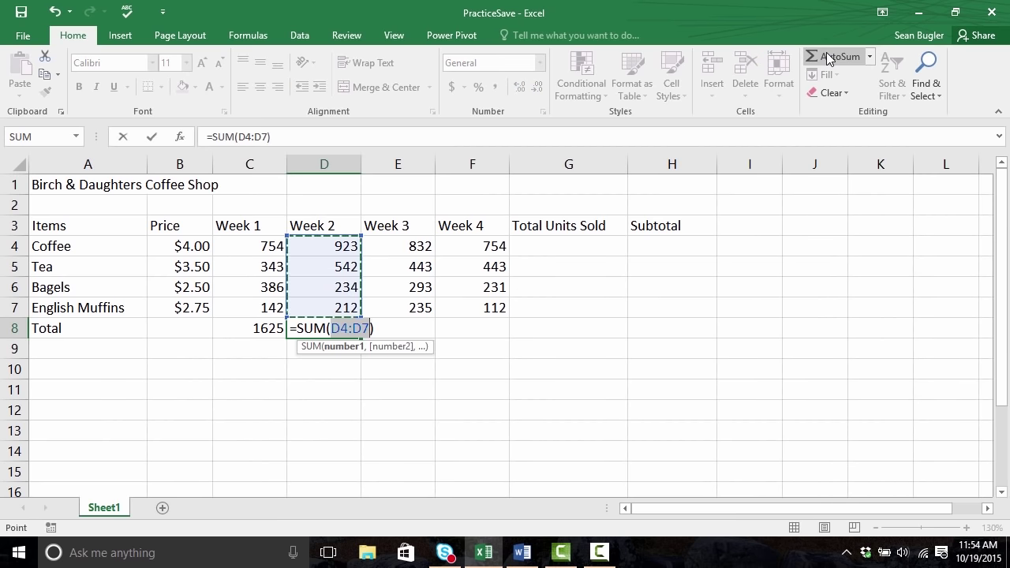
click(329, 246)
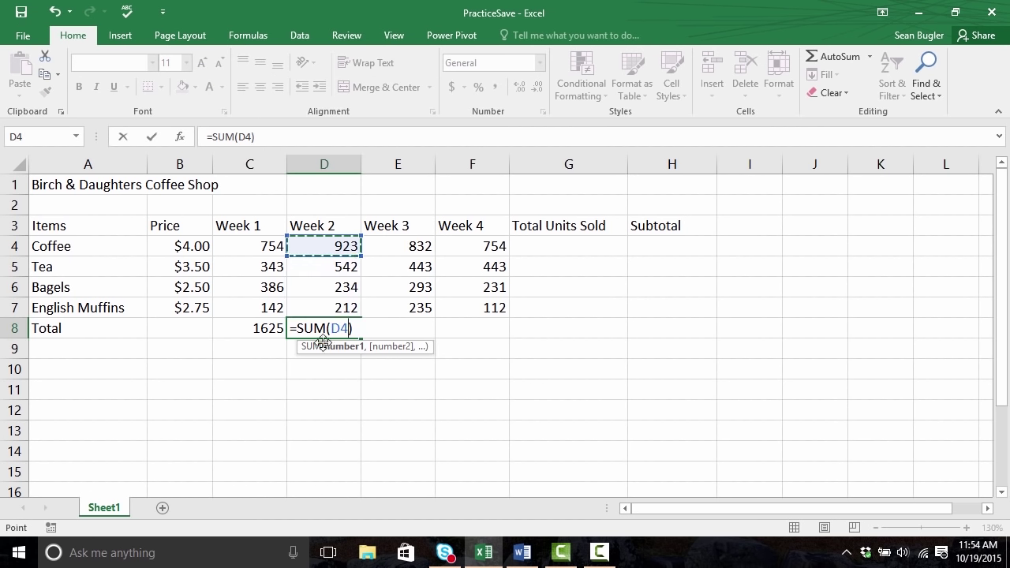
drag(340, 246, 338, 310)
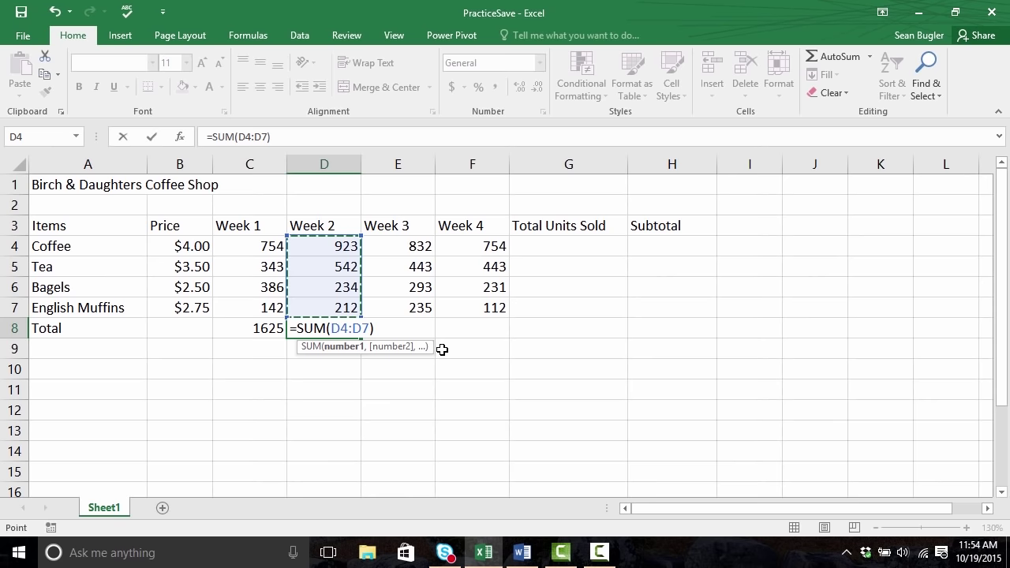
key(Tab)
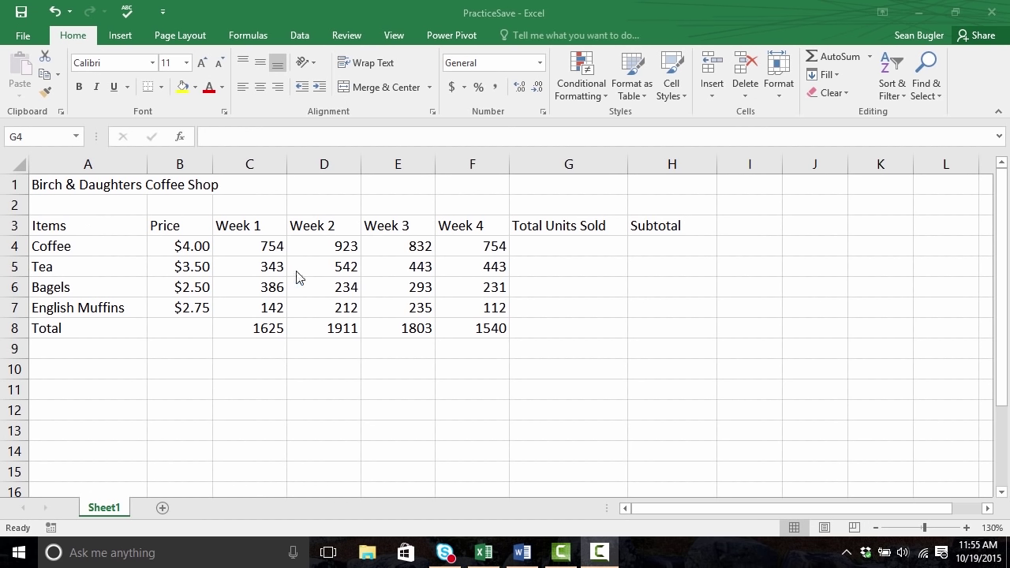
click(550, 248)
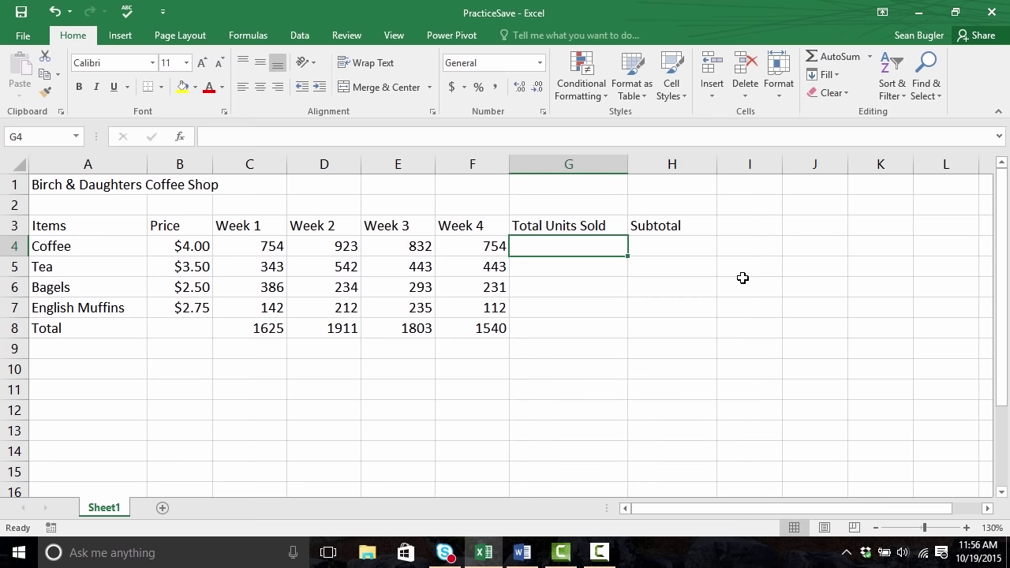
text(=SUM)
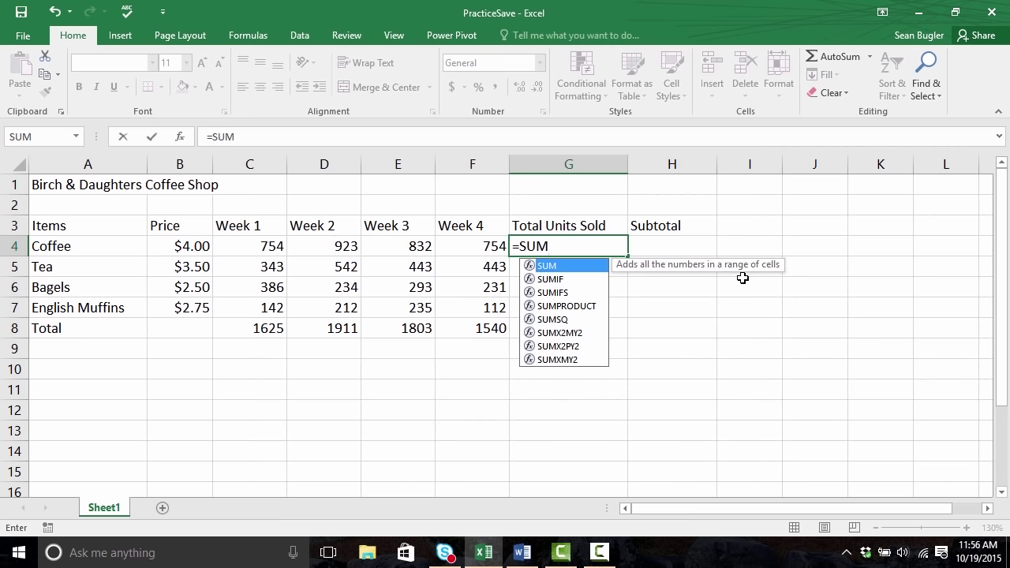
text(()
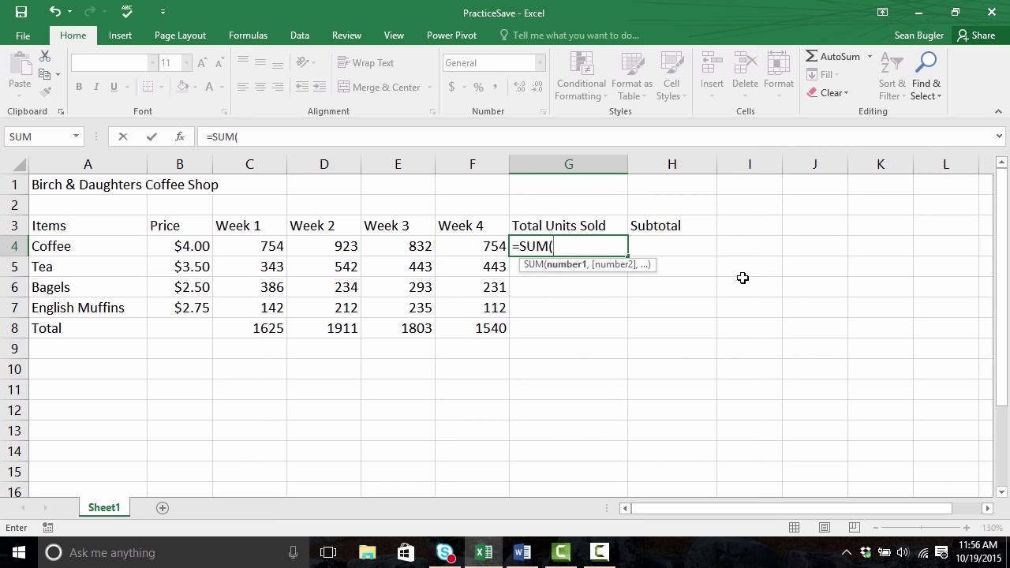
click(252, 245)
text(+)
click(313, 247)
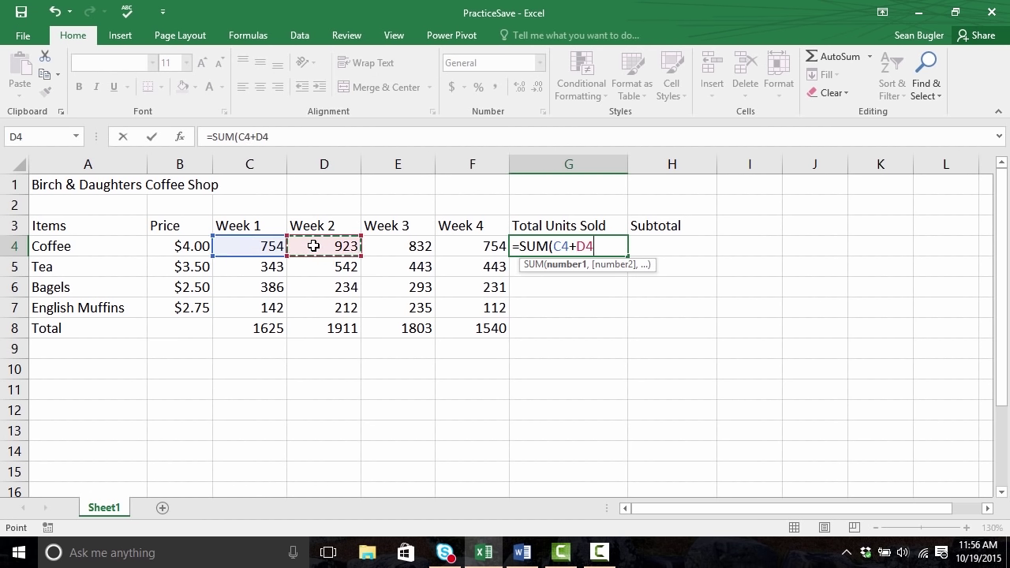
text(+)
click(385, 240)
text(+)
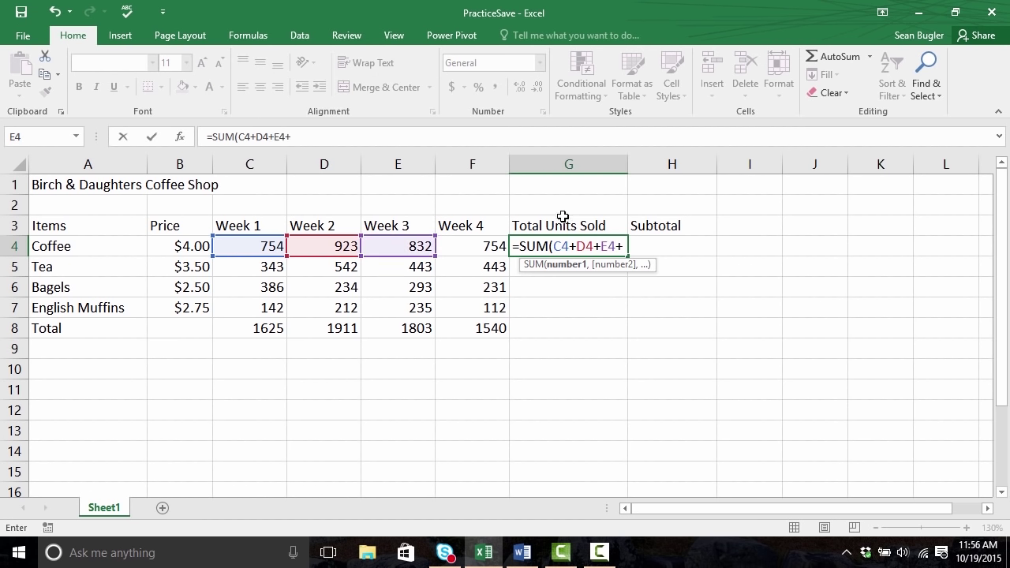
key(Escape)
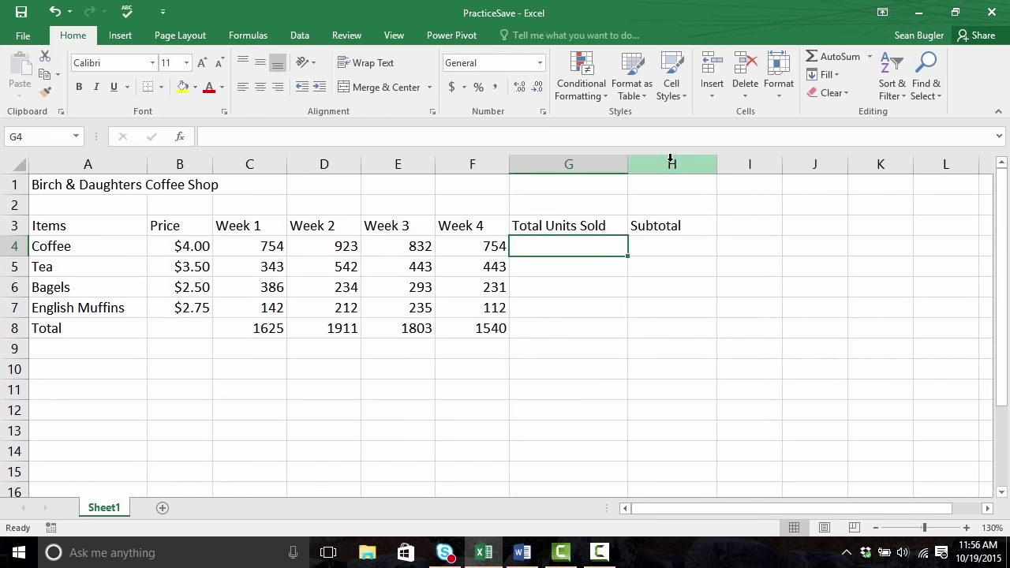
Total the Coffee units in cell G4 using AutoSum, changing the range to C4:F4 so the price is excluded
click(826, 56)
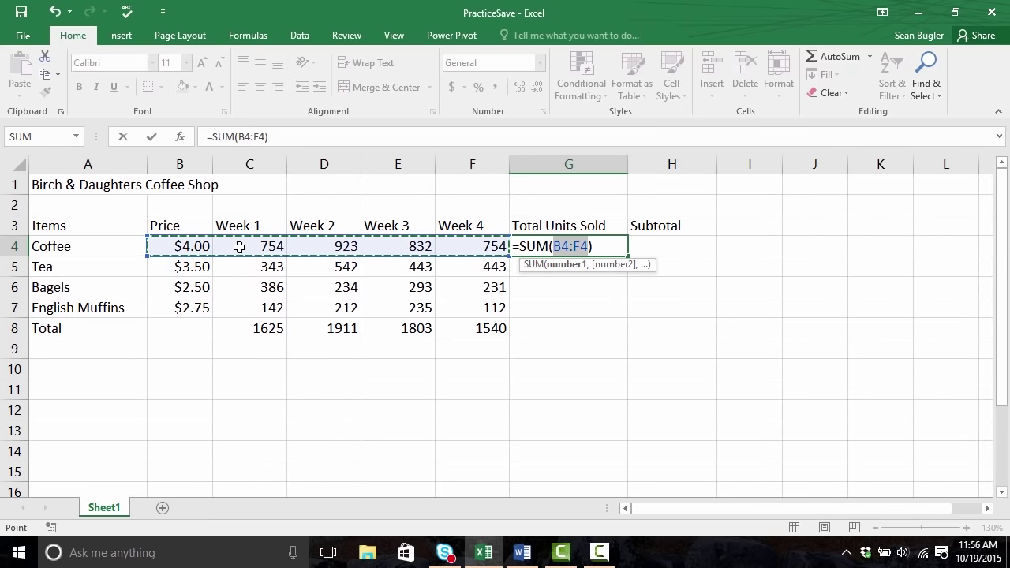
drag(239, 247, 466, 249)
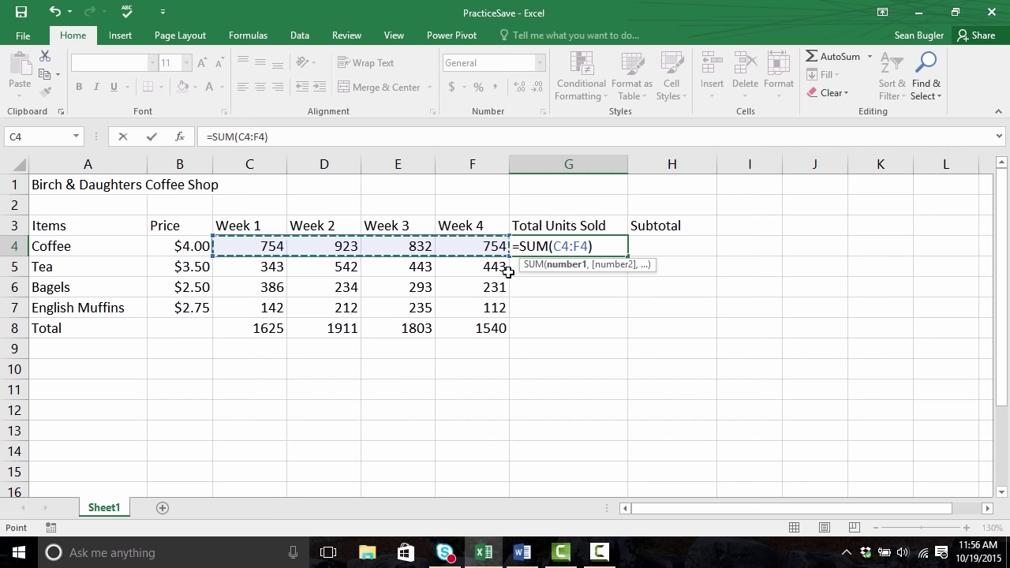
key(Return)
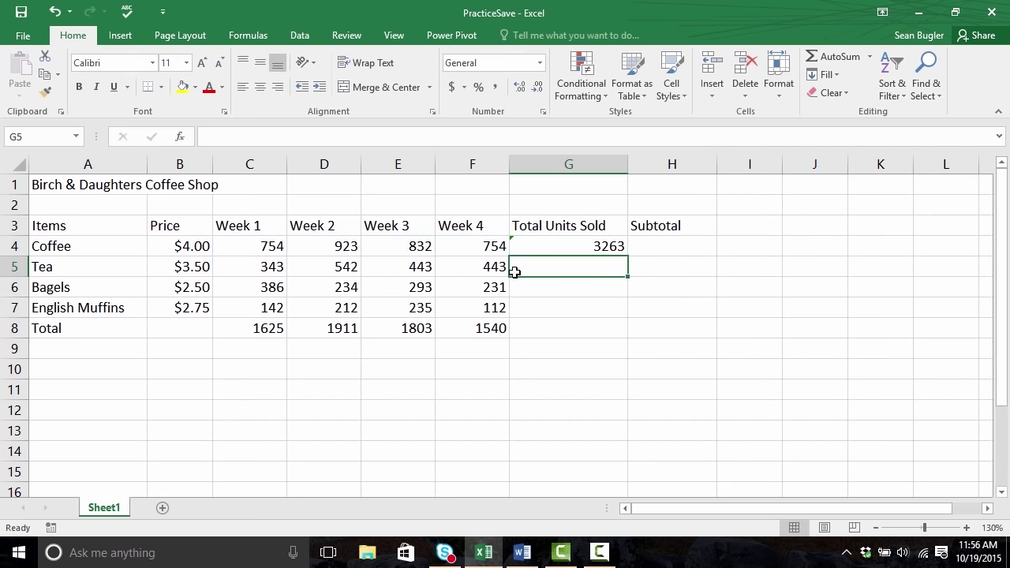
Total the Tea and Bagels units in cells G5 and G6 using AutoSum over C5:F5 and C6:F6
click(835, 52)
drag(262, 268, 460, 268)
key(Return)
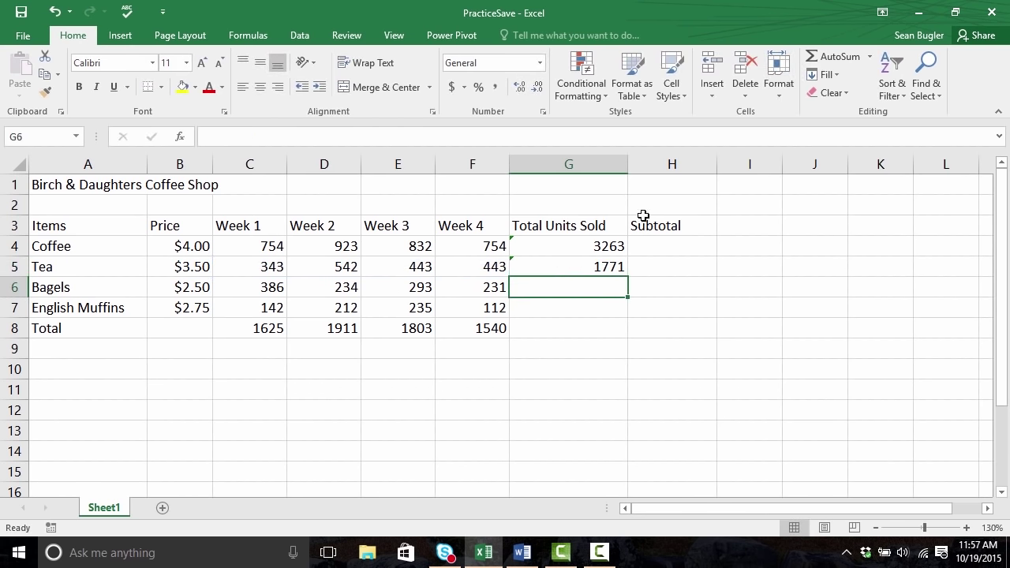
click(838, 61)
drag(260, 286, 472, 290)
key(Return)
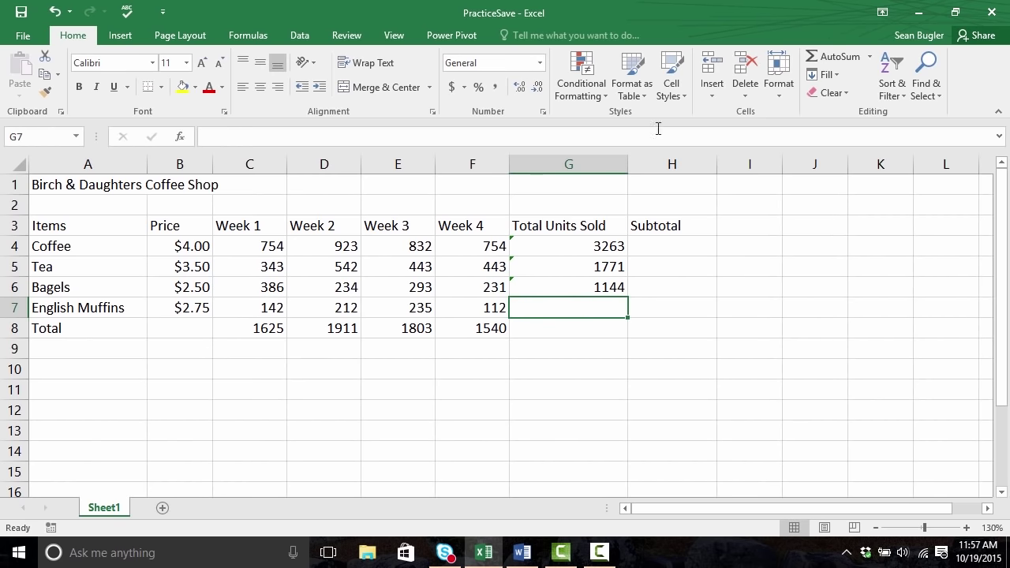
Total the English Muffins units in cell G7 using AutoSum, changing the range to C7:F7
click(836, 57)
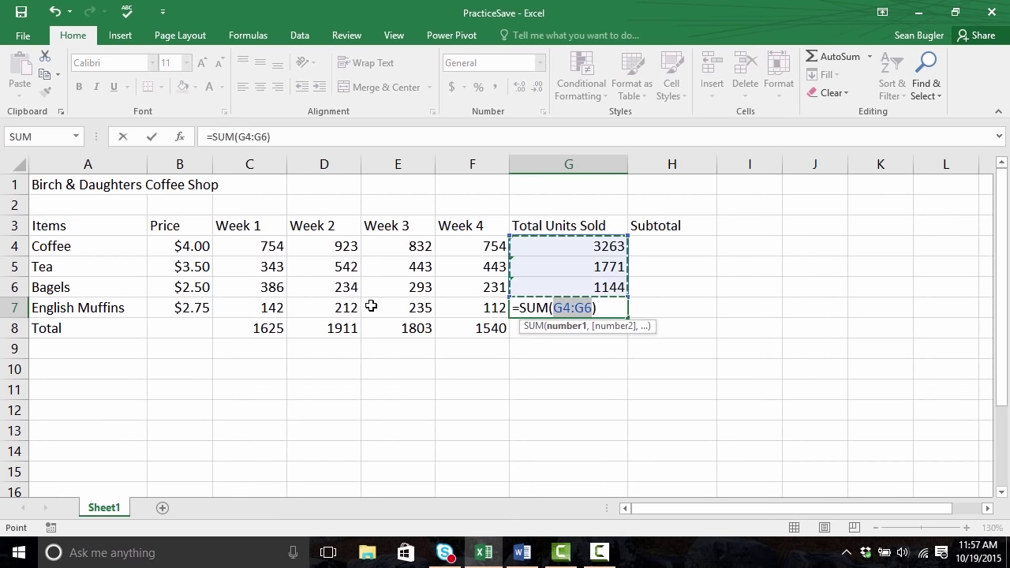
drag(268, 307, 467, 311)
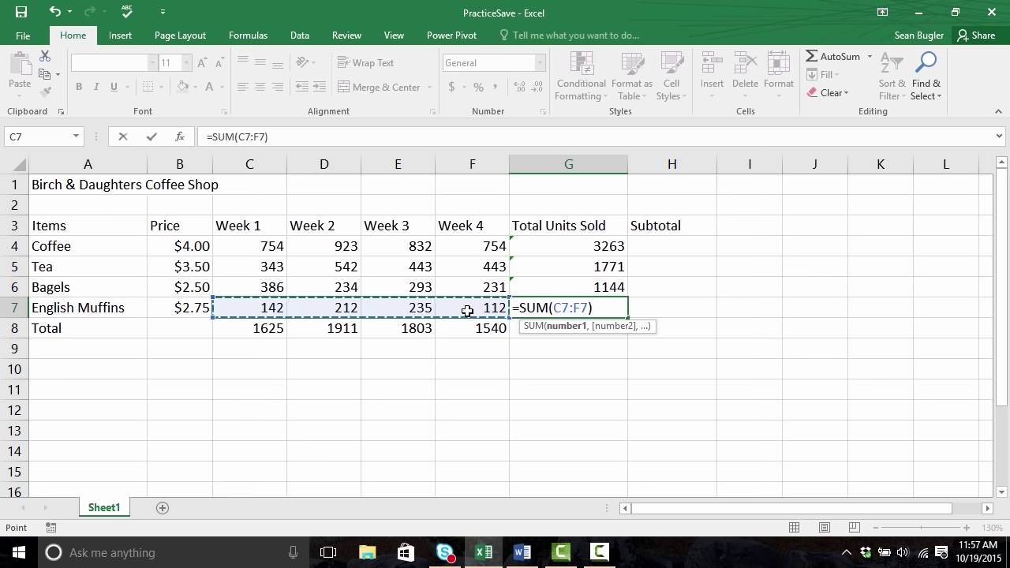
key(Return)
click(541, 286)
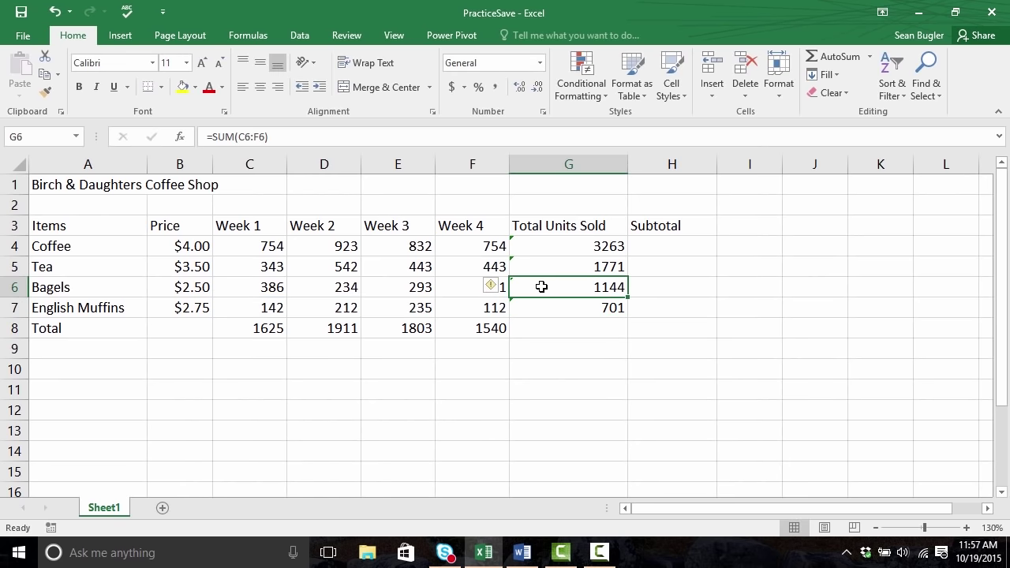
Total the Total Units Sold column in cell G8 using AutoSum over G4:G7
click(545, 327)
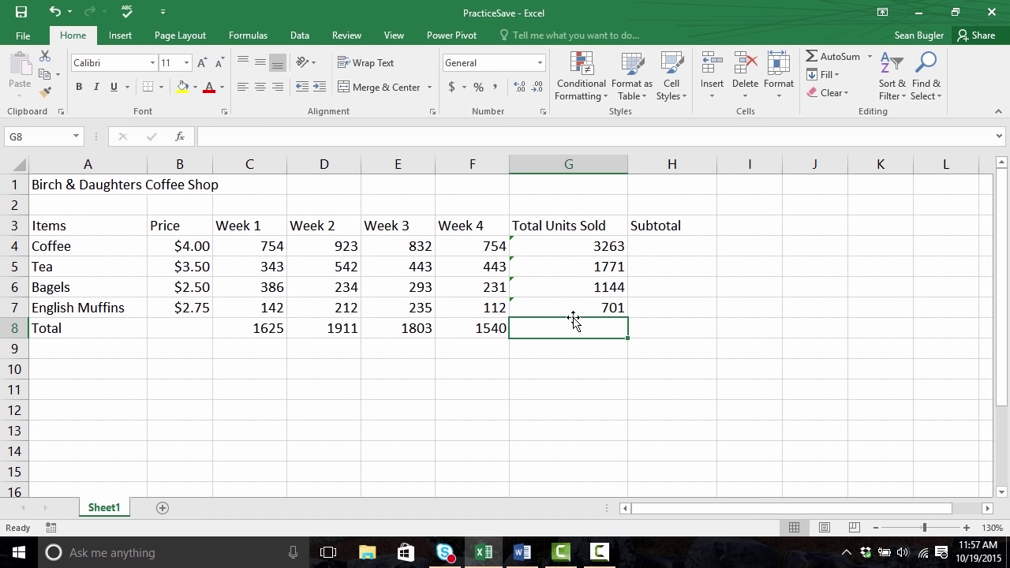
click(818, 57)
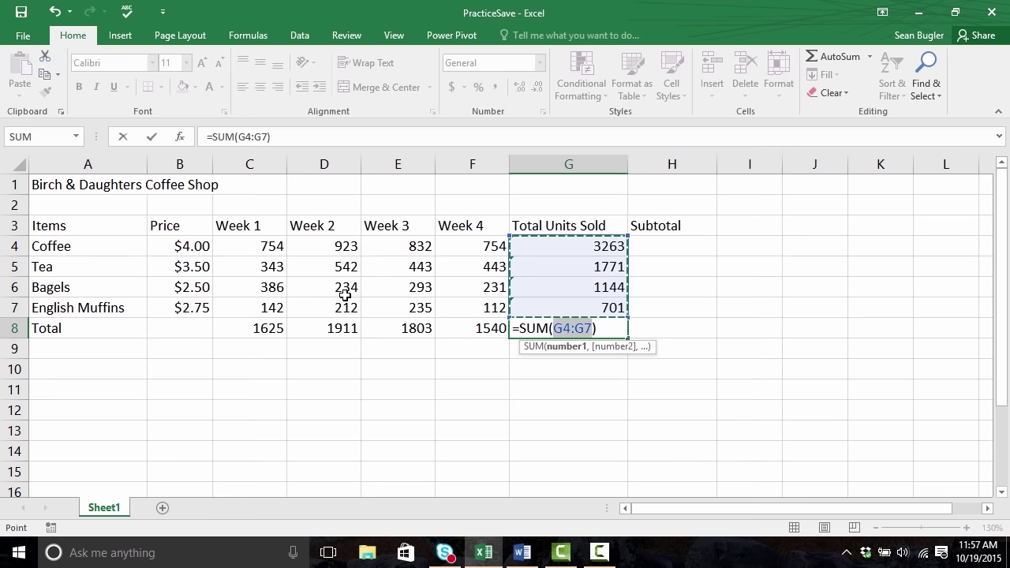
key(Return)
key(Up)
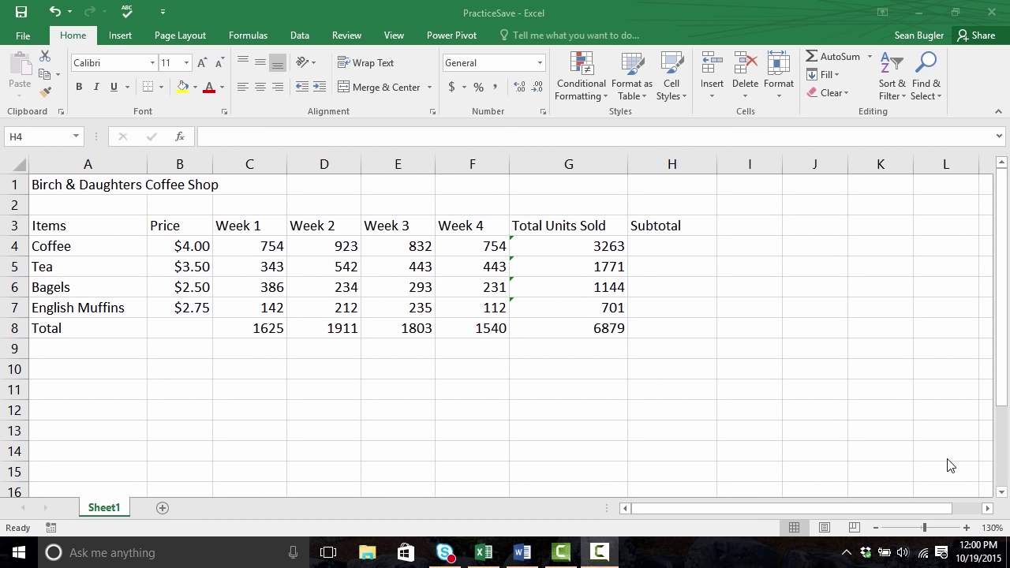
Calculate the Coffee subtotal in cell H4 from literal numbers with the formula =3263*4
click(660, 251)
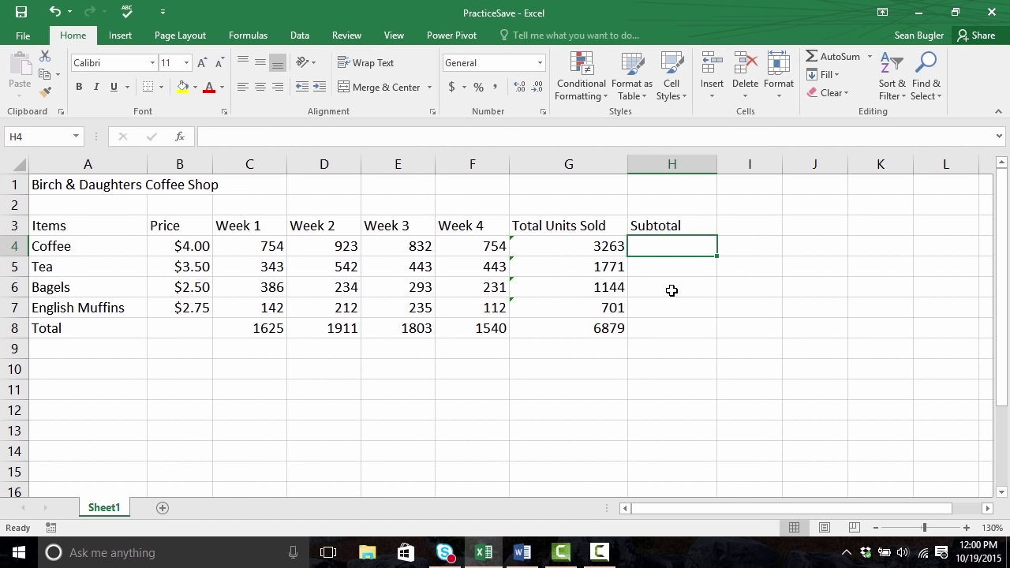
drag(636, 229, 603, 229)
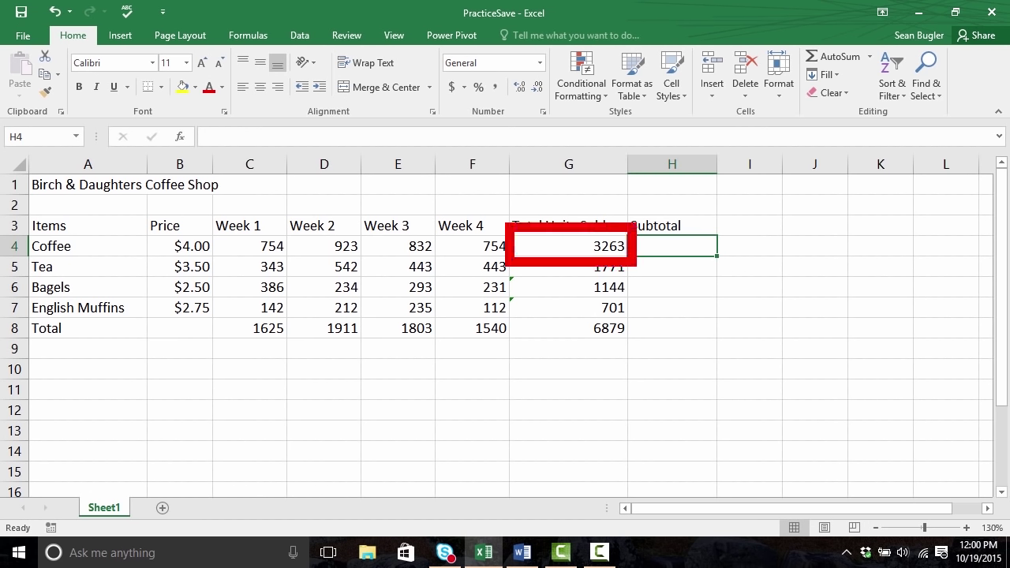
drag(219, 228, 145, 263)
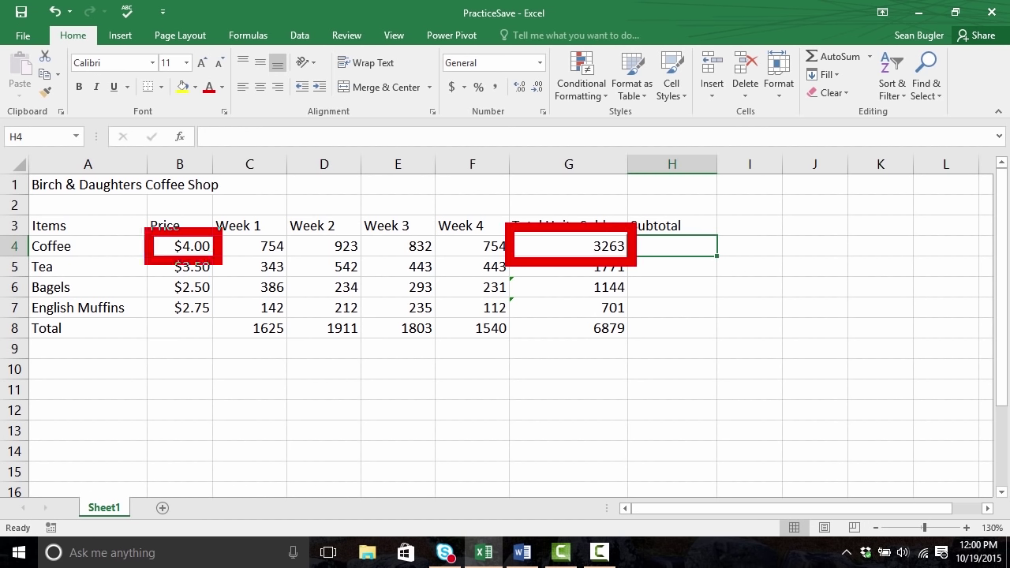
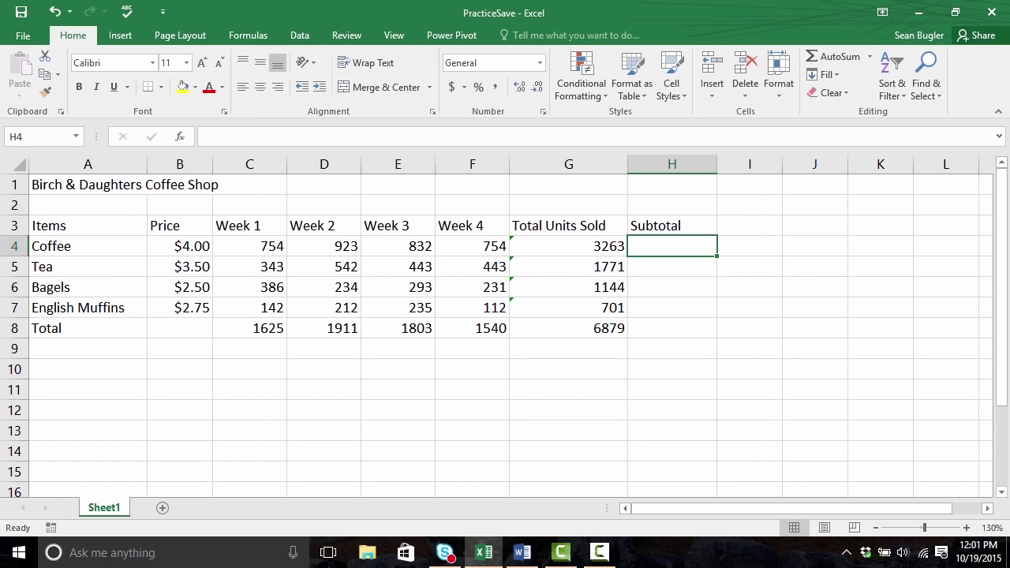
text(=)
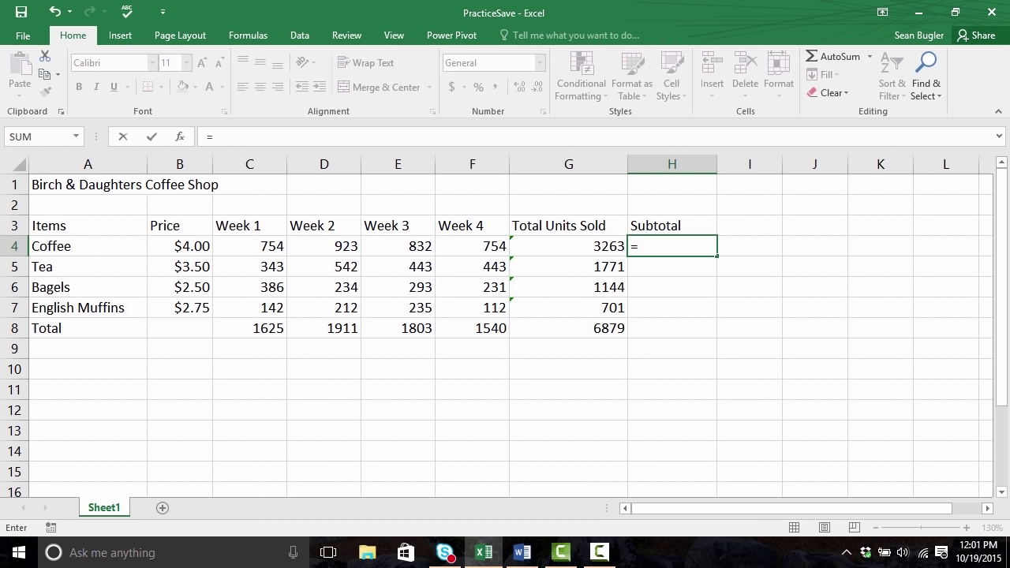
text(3263*4)
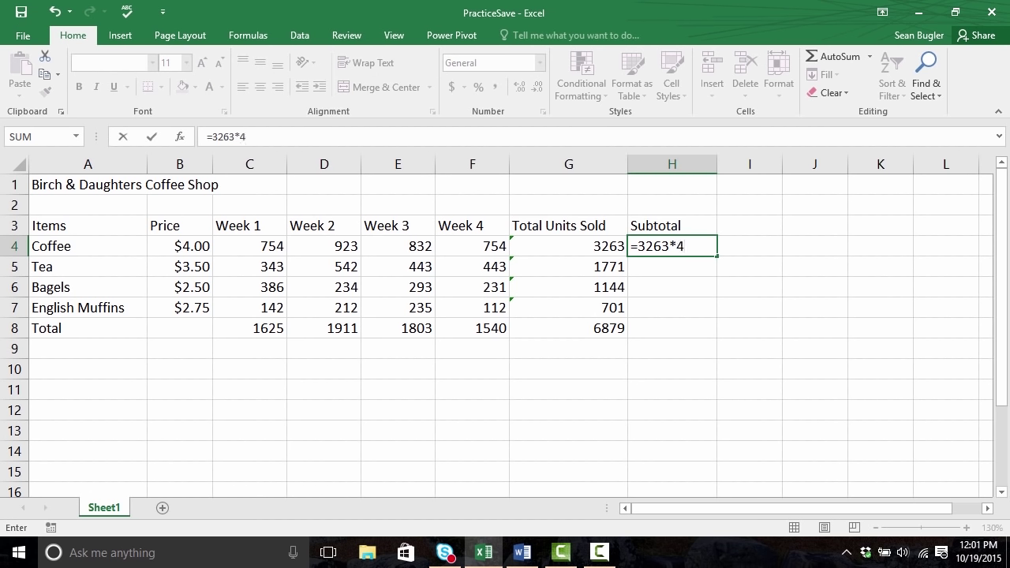
key(Return)
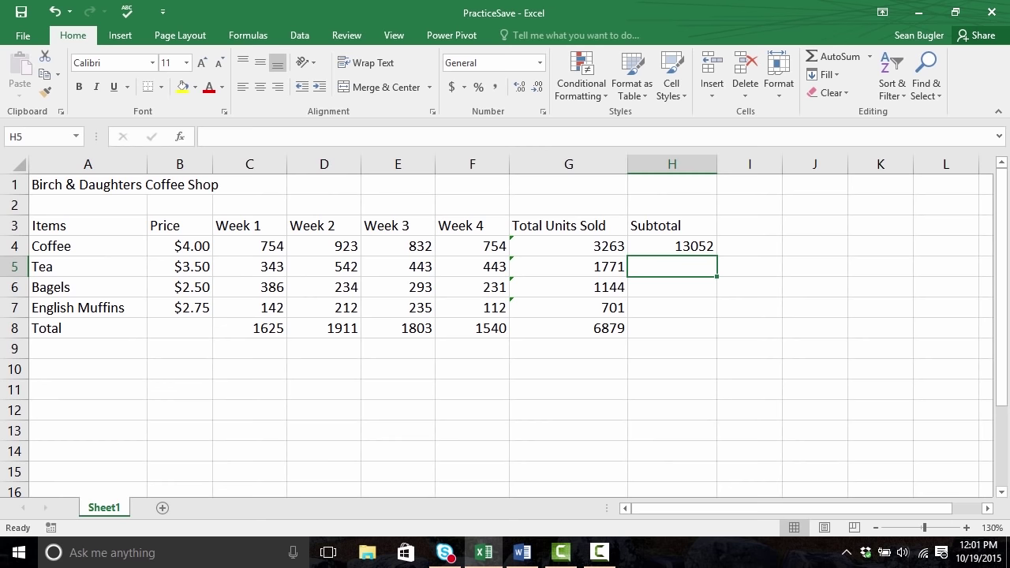
Change the Coffee price in cell B4 to 3.95
click(187, 253)
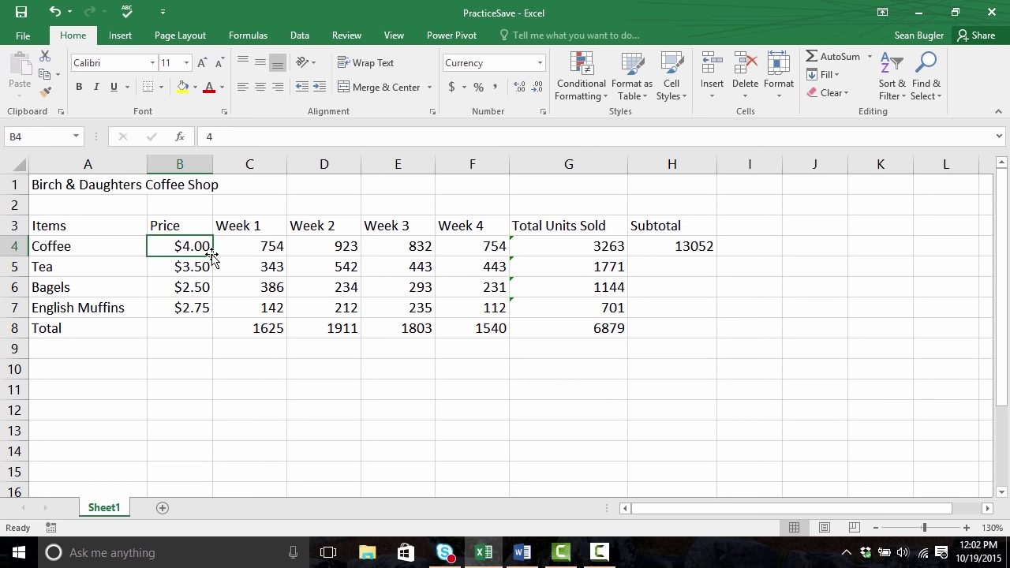
text(3.95)
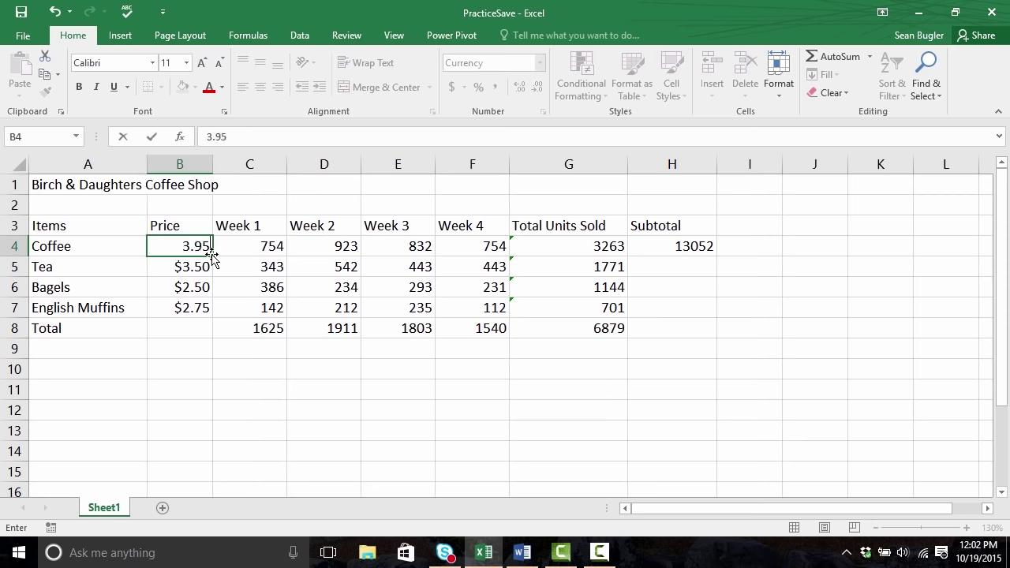
key(Return)
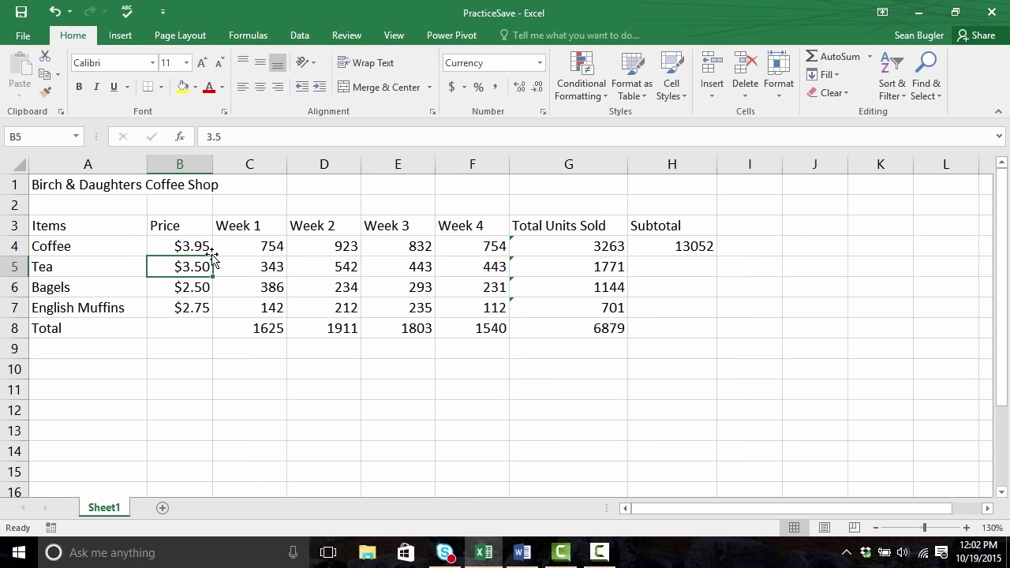
drag(727, 224, 617, 267)
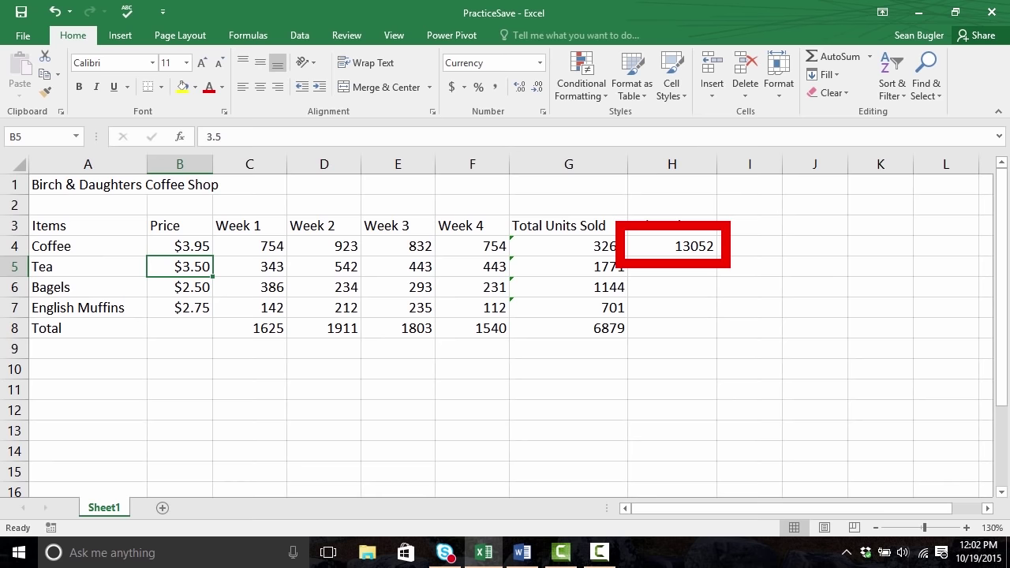
Replace the Coffee subtotal formula in cell H4 with the cell-reference formula =G4*B4
click(677, 251)
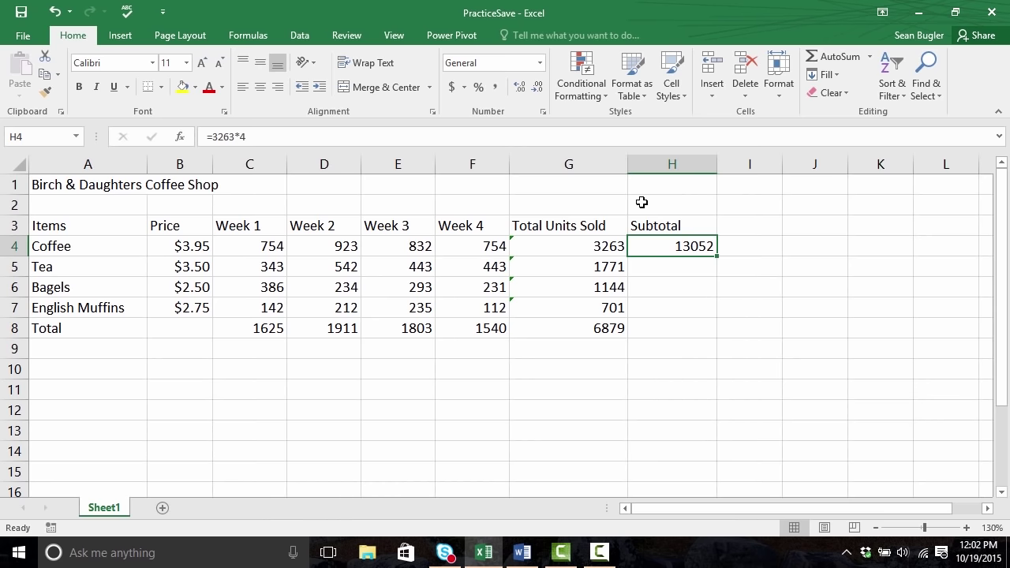
key(Delete)
key(Down)
key(Up)
text(=)
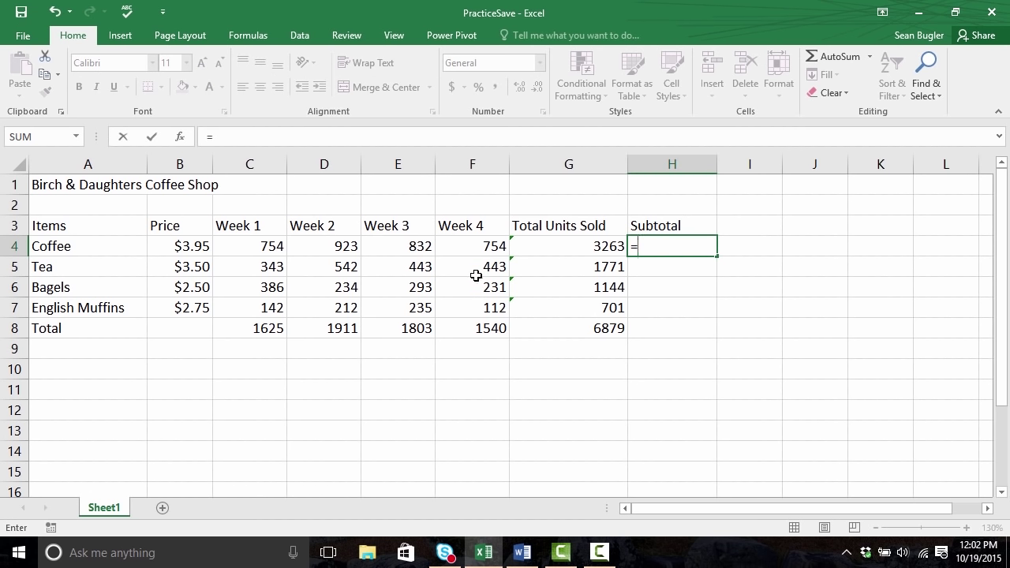
click(552, 249)
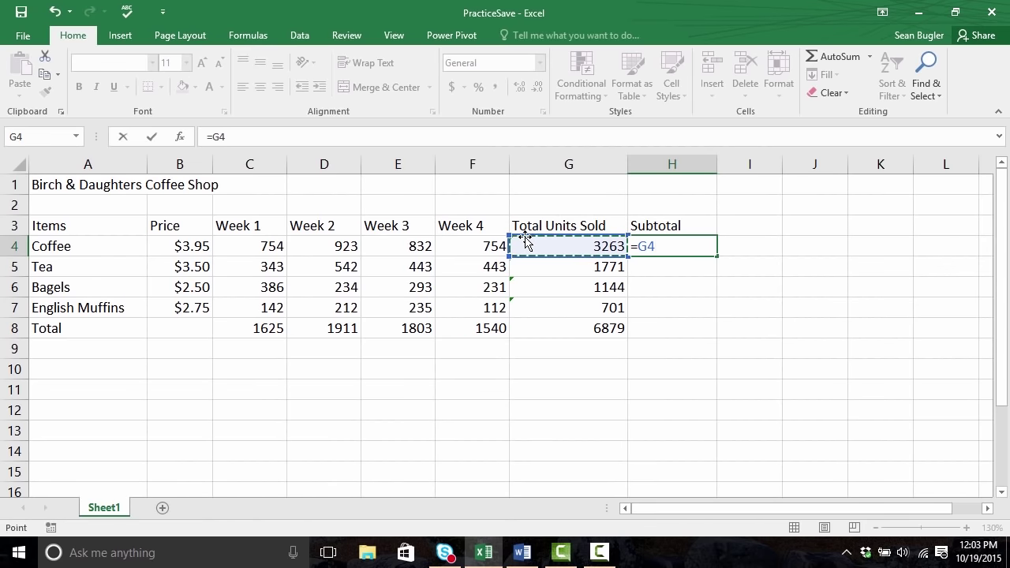
text(*)
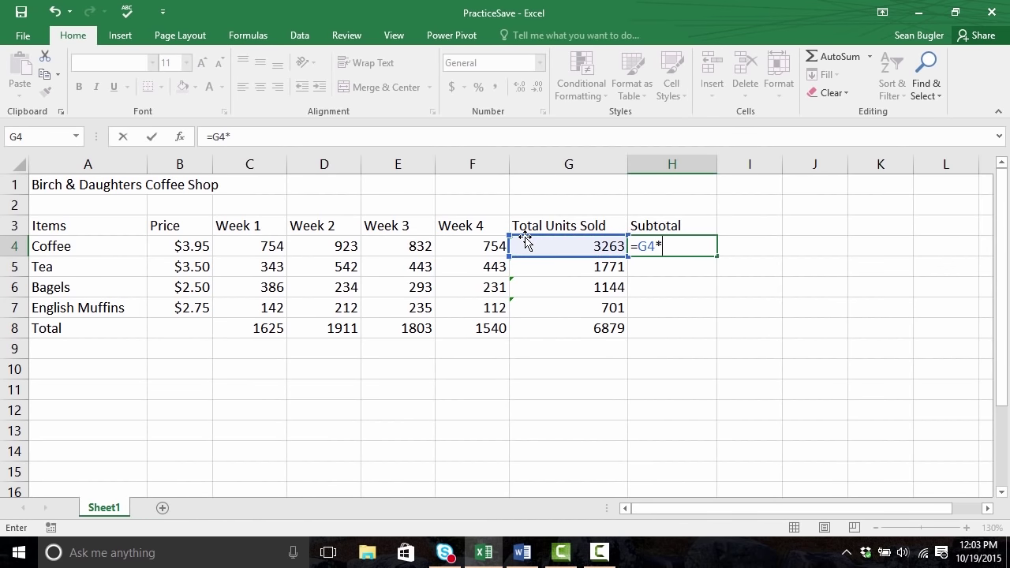
click(186, 248)
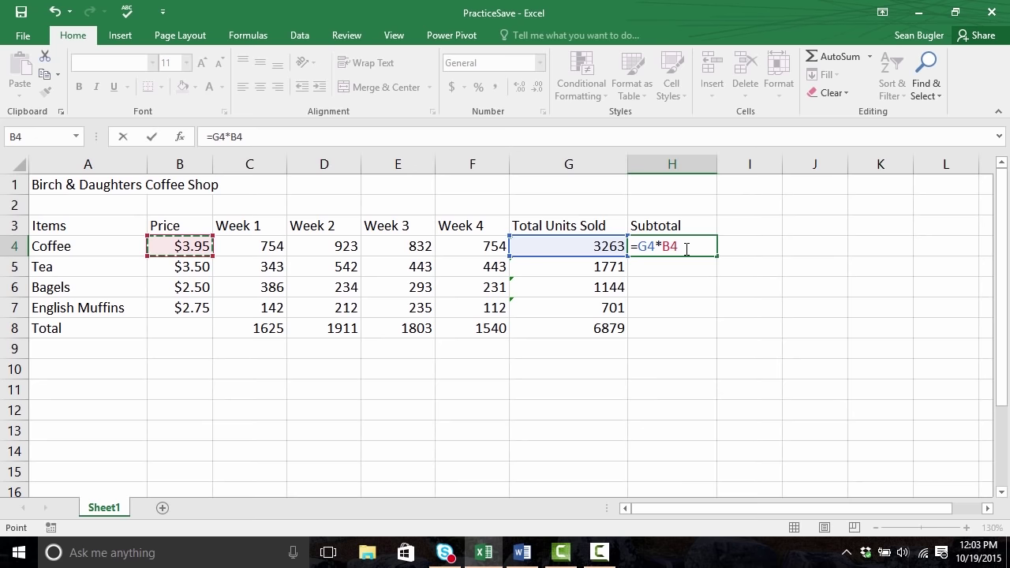
key(ctrl+Return)
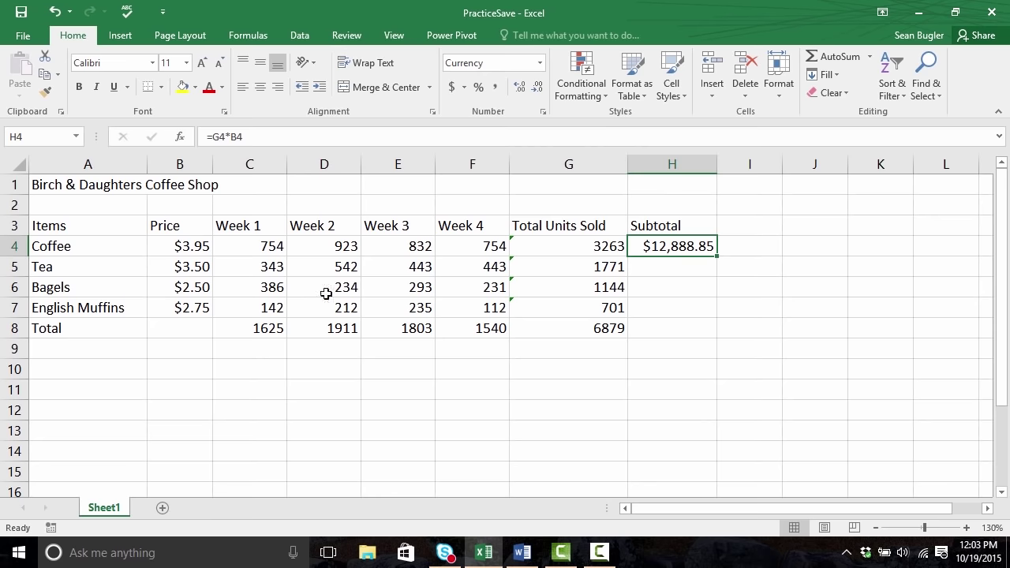
Set the Coffee price in cell B4 to 4.00 and select its subtotal in cell H4
click(188, 248)
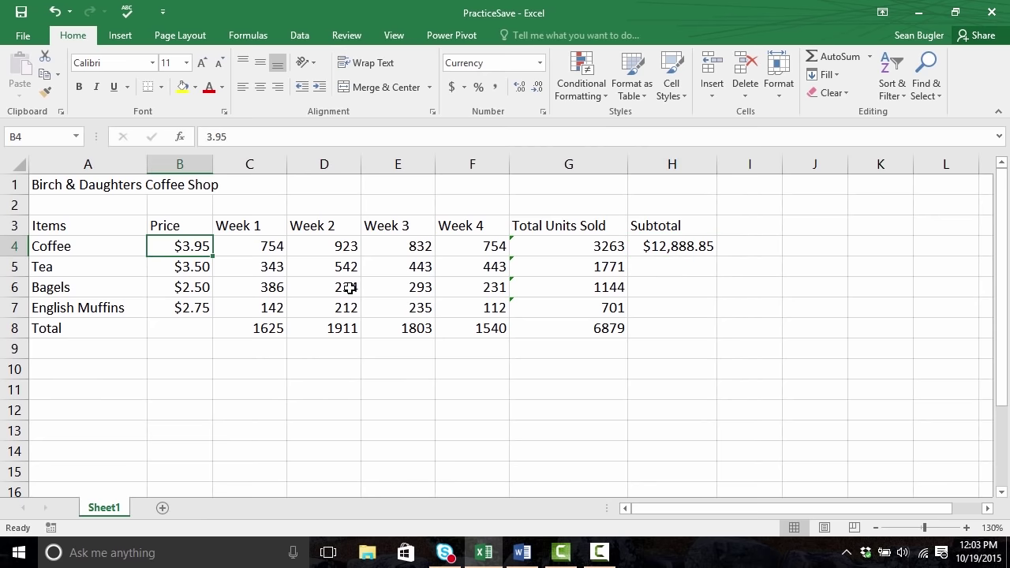
text(4.00)
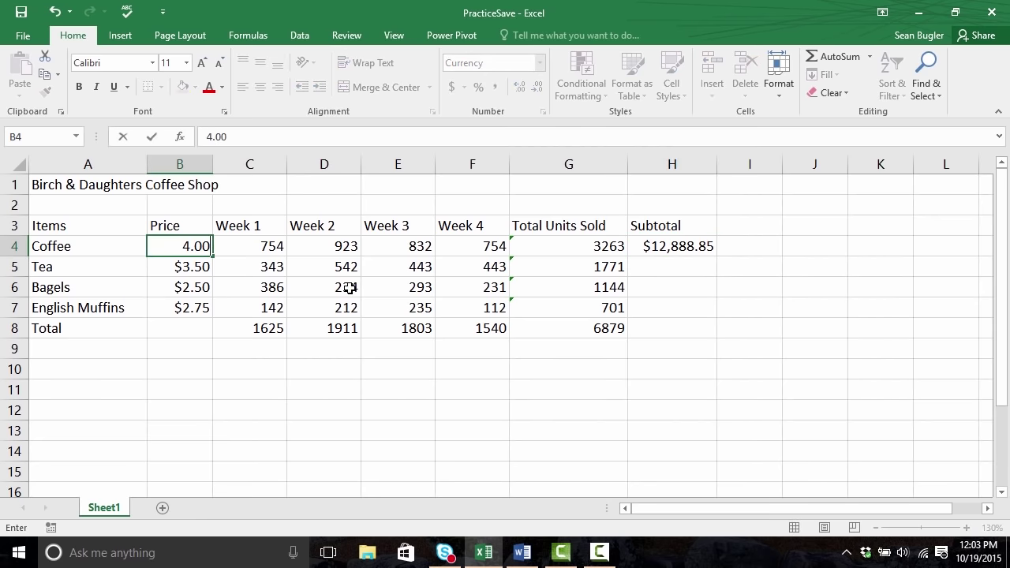
key(Return)
text(2)
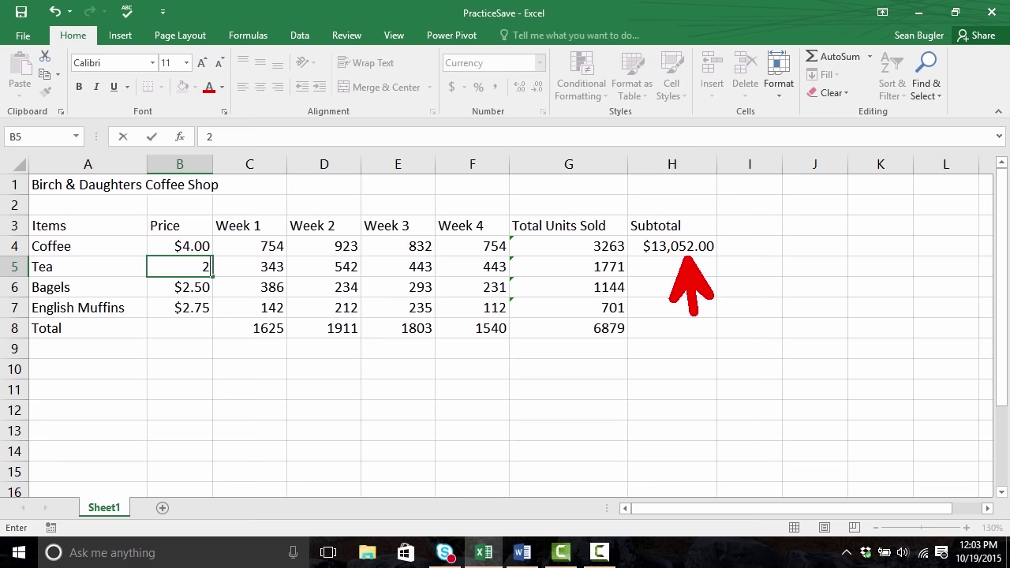
key(Escape)
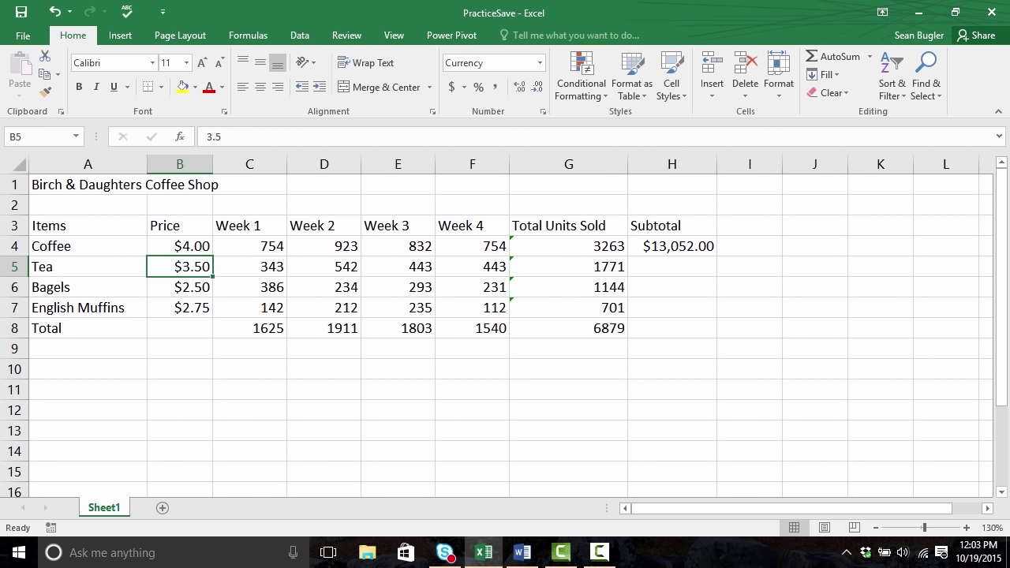
click(683, 248)
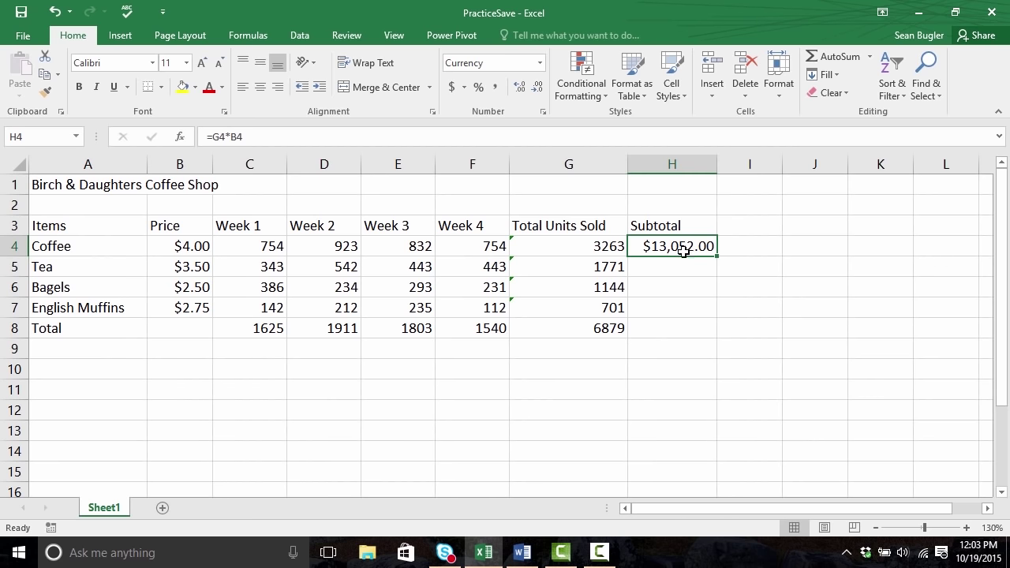
click(680, 254)
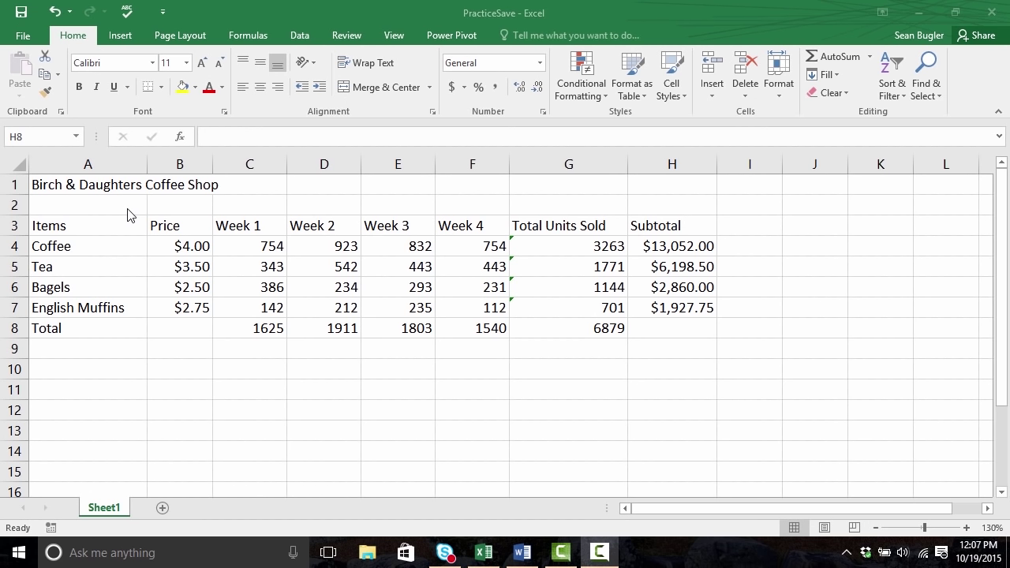
Total the subtotals in cell H8 with the formula =SUM(H4:H7)
click(665, 335)
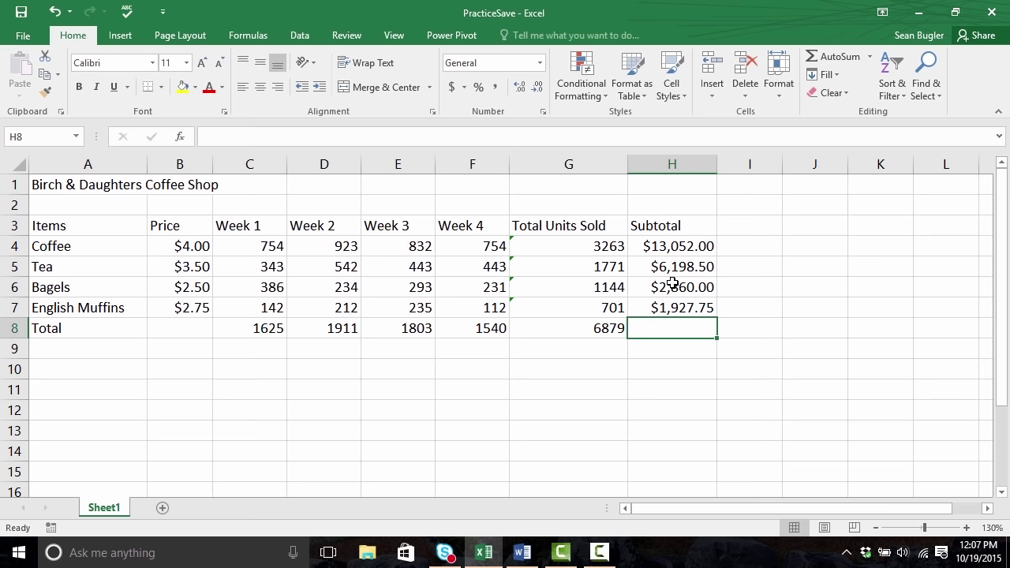
text(=)
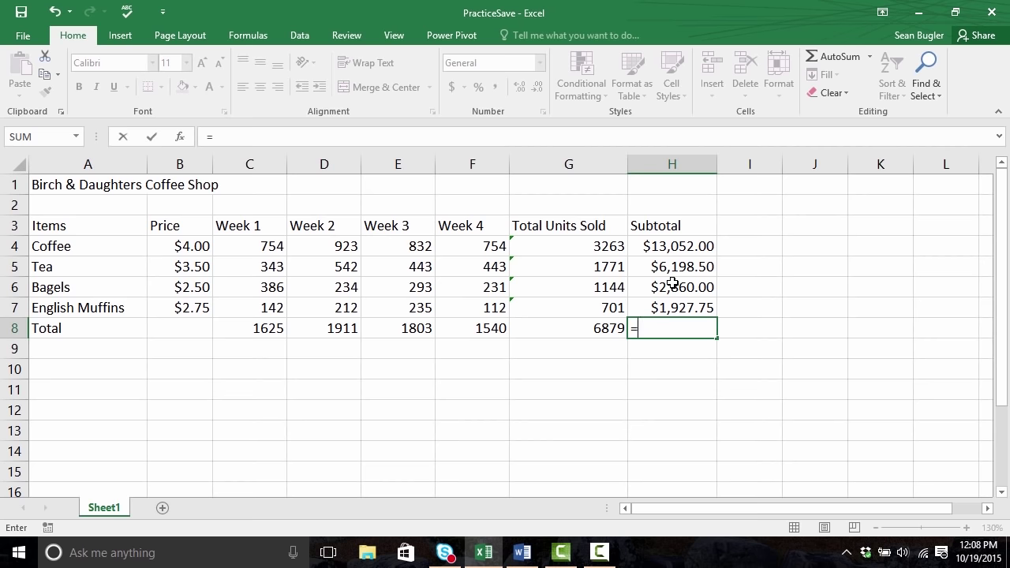
text(SUM)
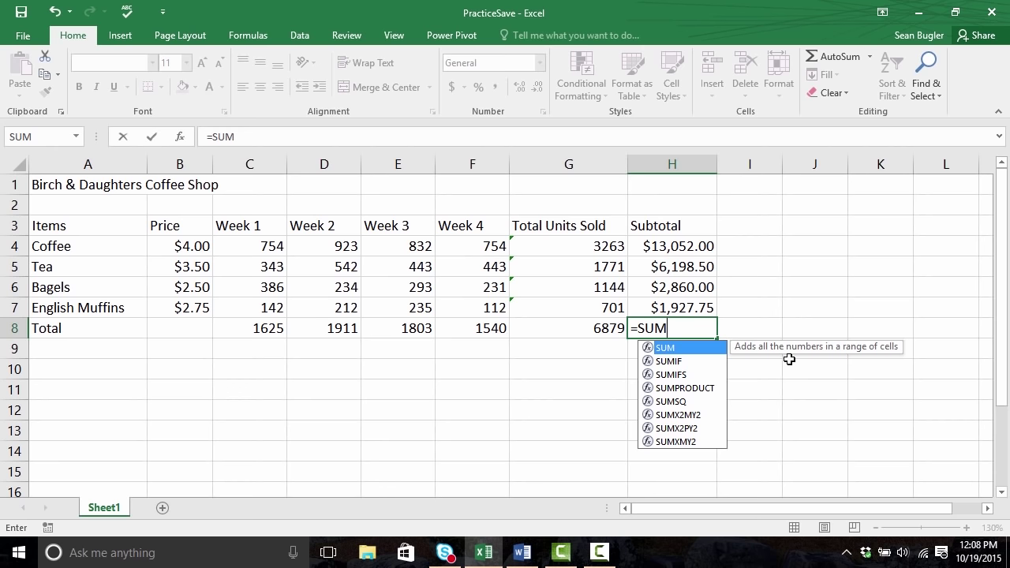
text(()
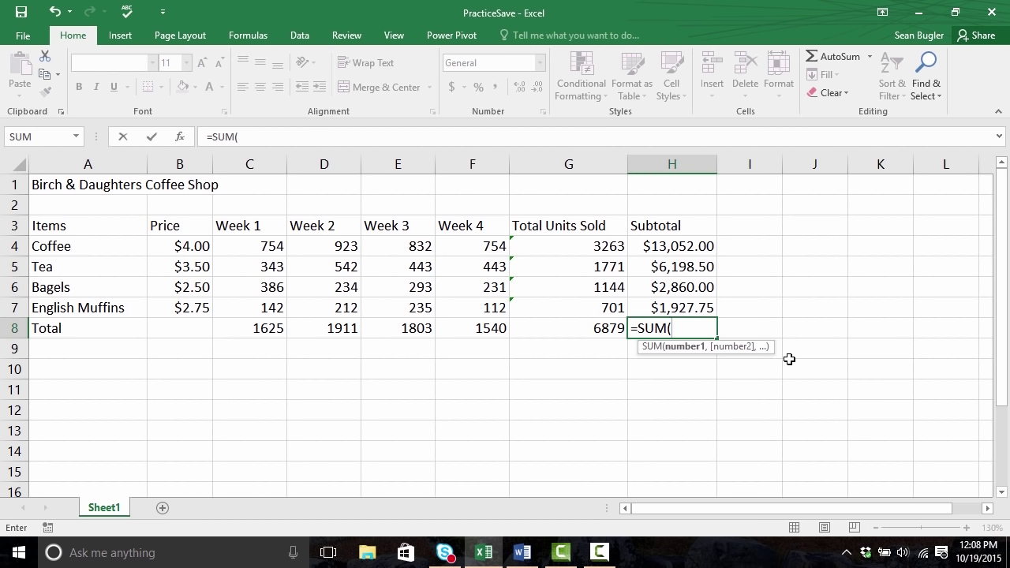
click(686, 246)
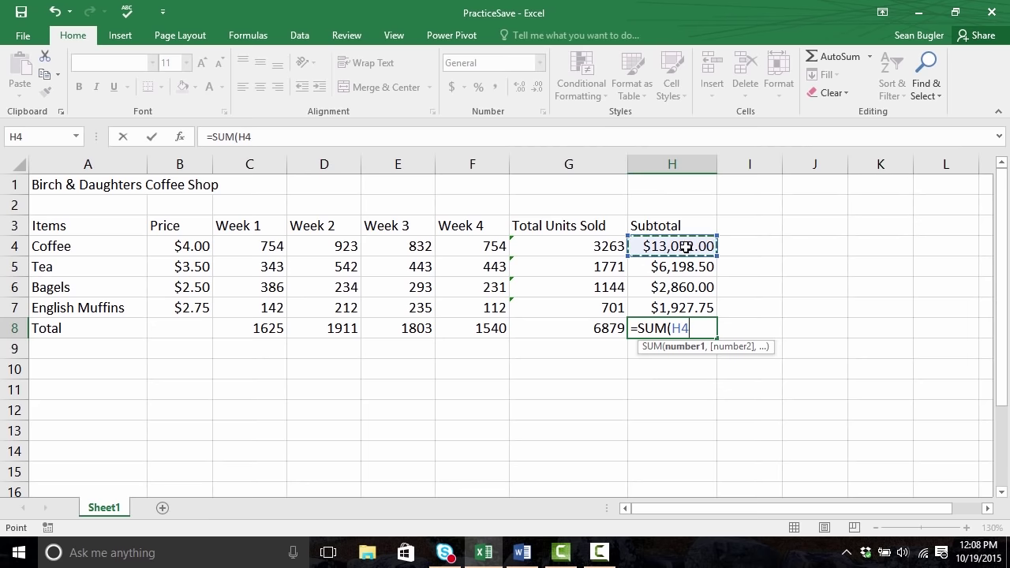
drag(684, 251, 683, 312)
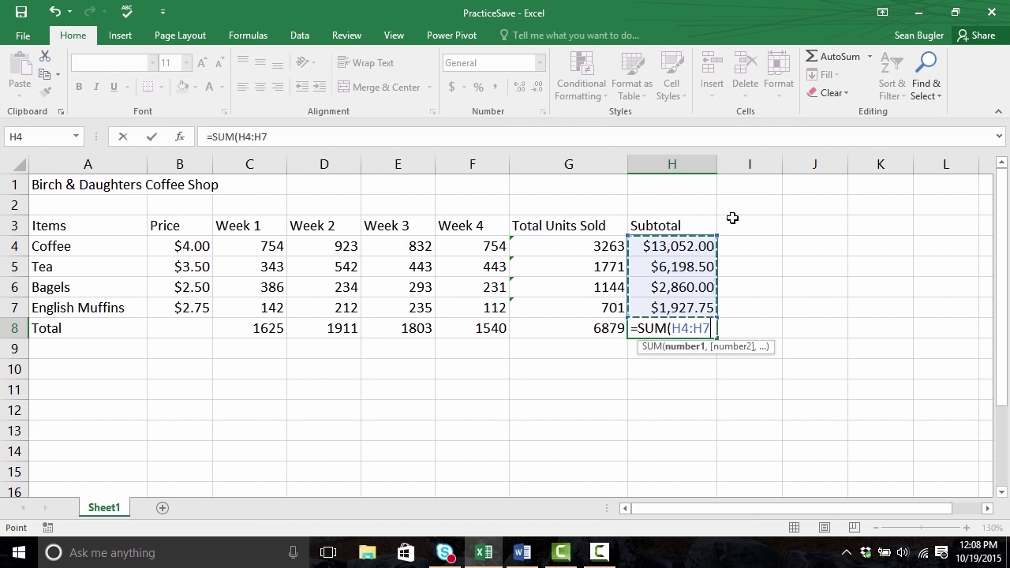
click(669, 247)
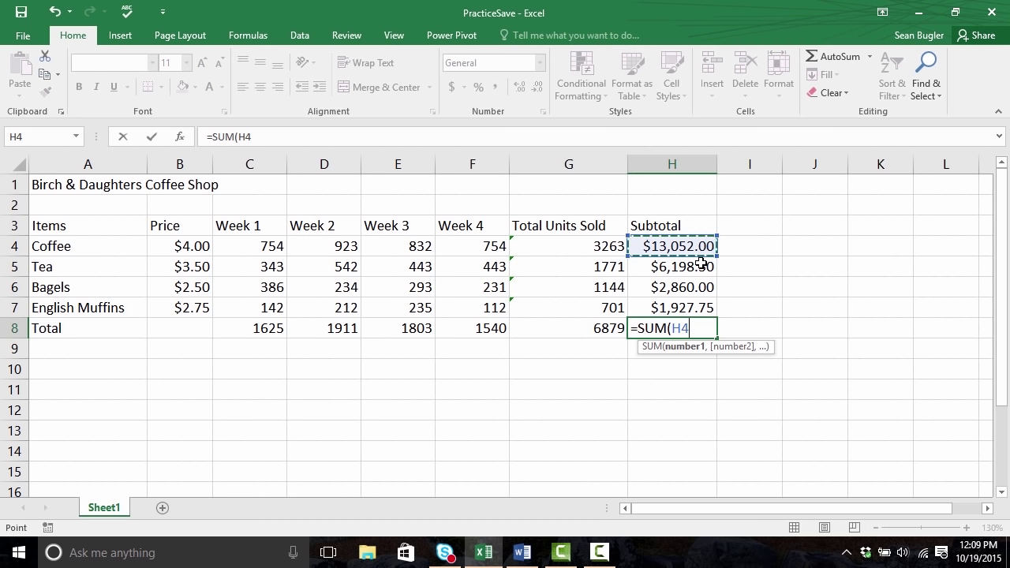
drag(700, 262, 701, 307)
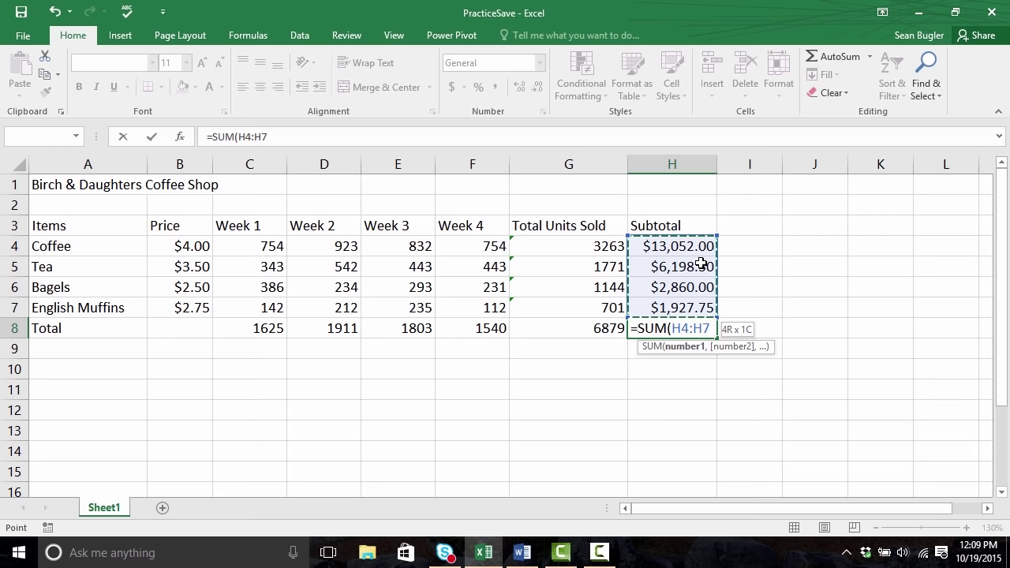
text())
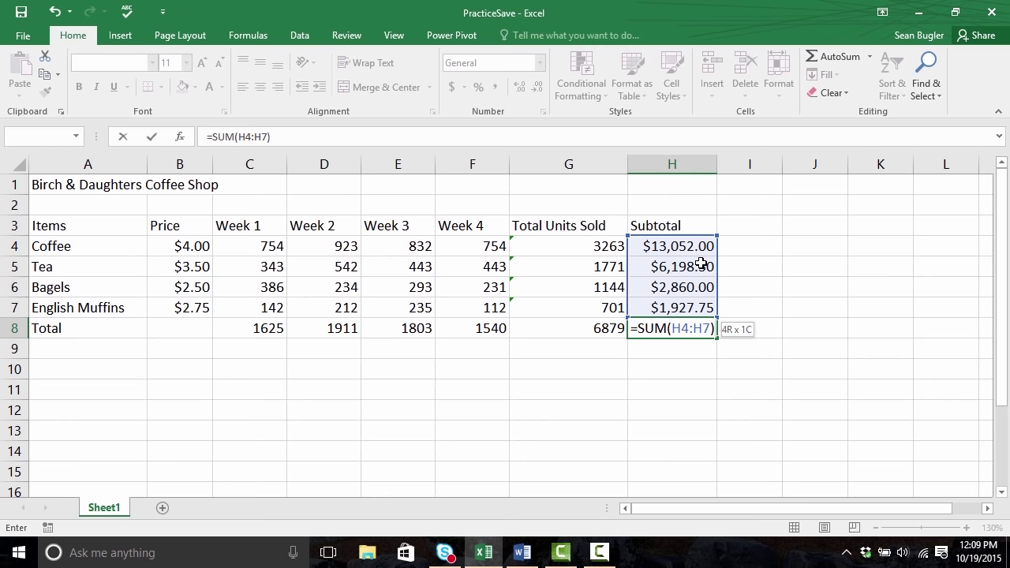
key(ctrl+Return)
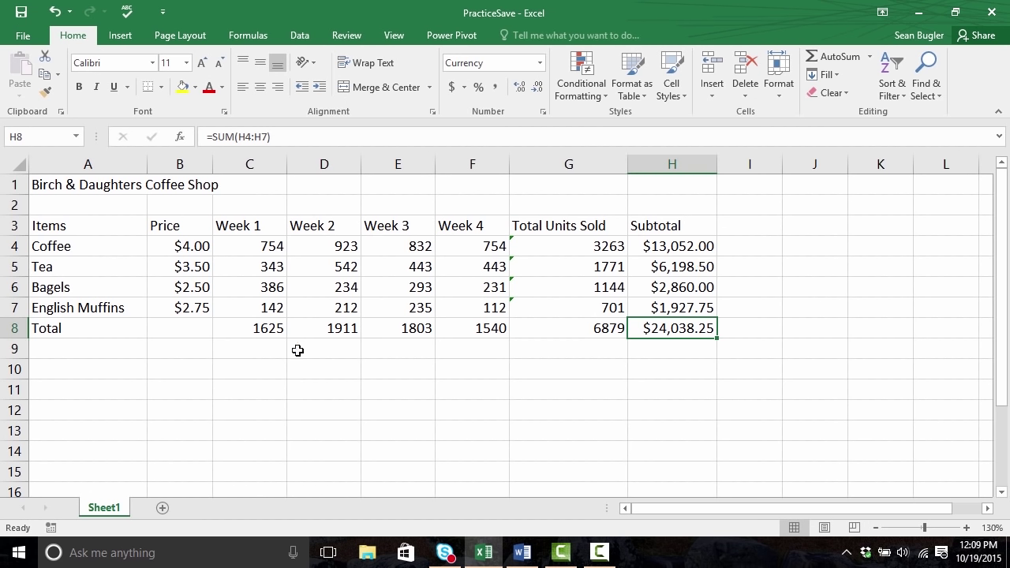
Enter the heading Average Units in cell C10 and the label Coffee: in cell C11
click(313, 391)
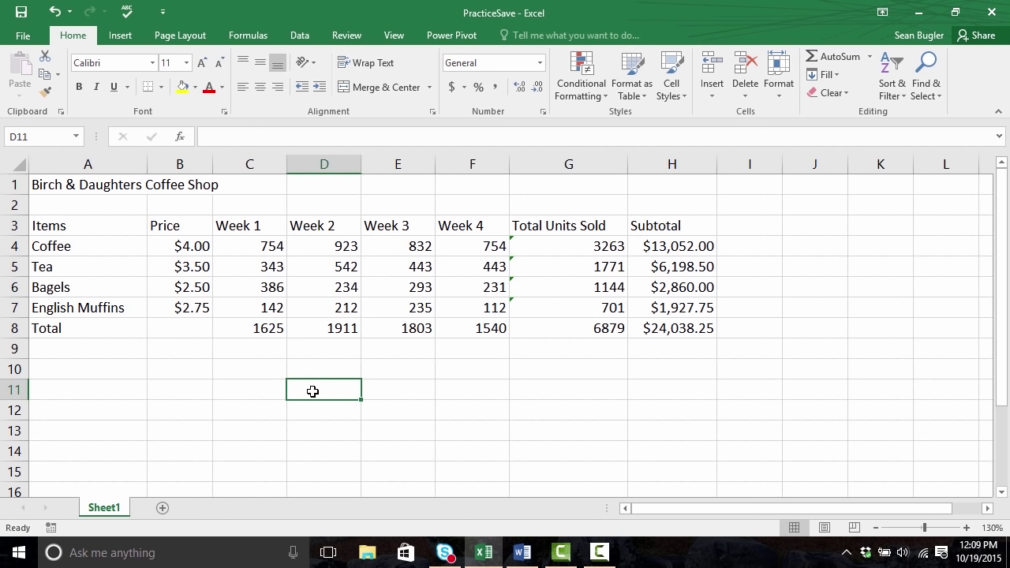
key(Left)
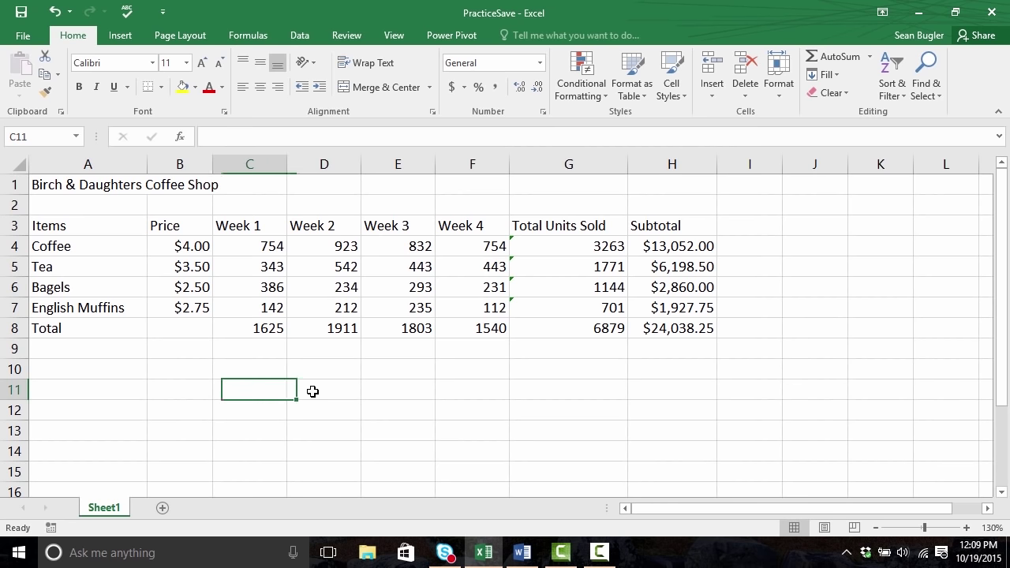
key(Up)
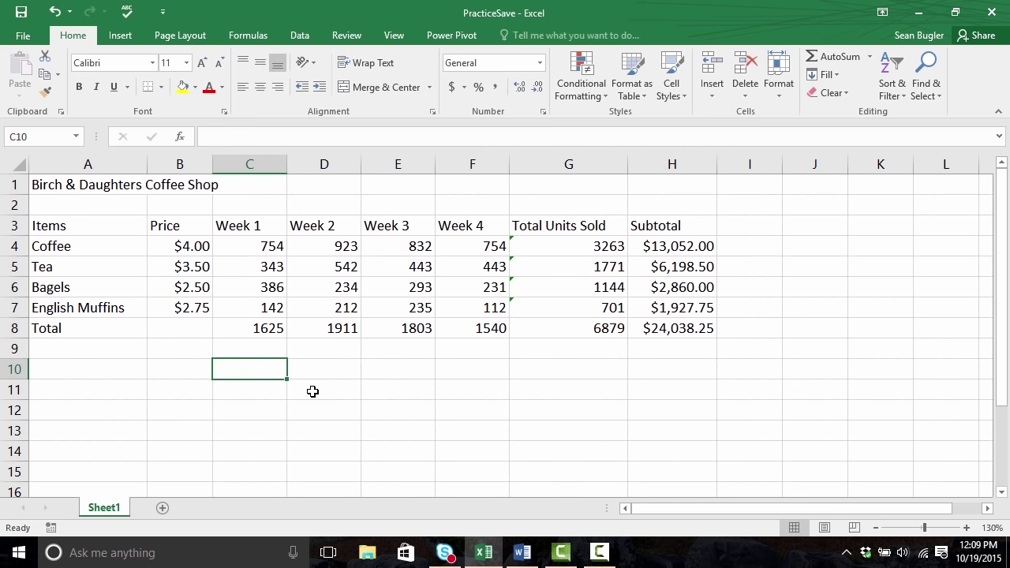
text(Average Units)
key(Return)
key(Up)
key(shift+Right)
key(Down)
text(Coffee:)
key(Return)
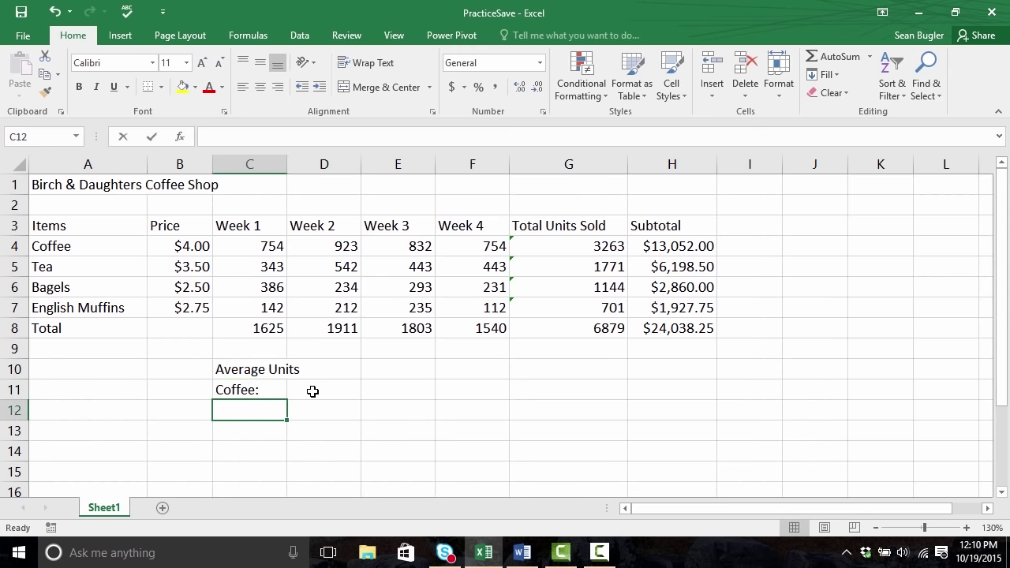
Enter the labels Tea:, Bagels: and English Muffins: in cells C12 to C14, and widen column C to fit them
text(Tea:)
key(Return)
text(Bagels)
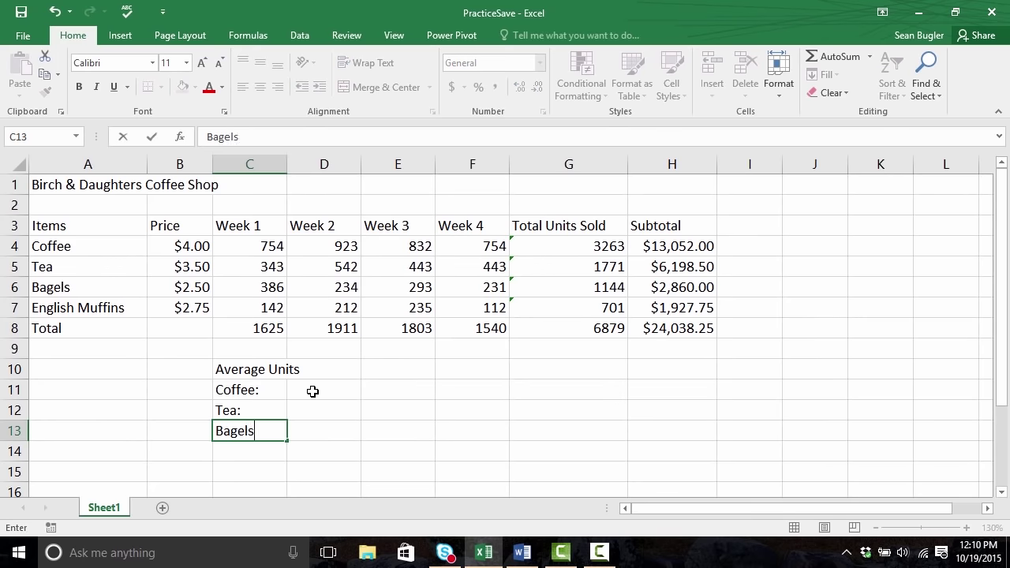
text(:)
key(Return)
text(English Muffins:)
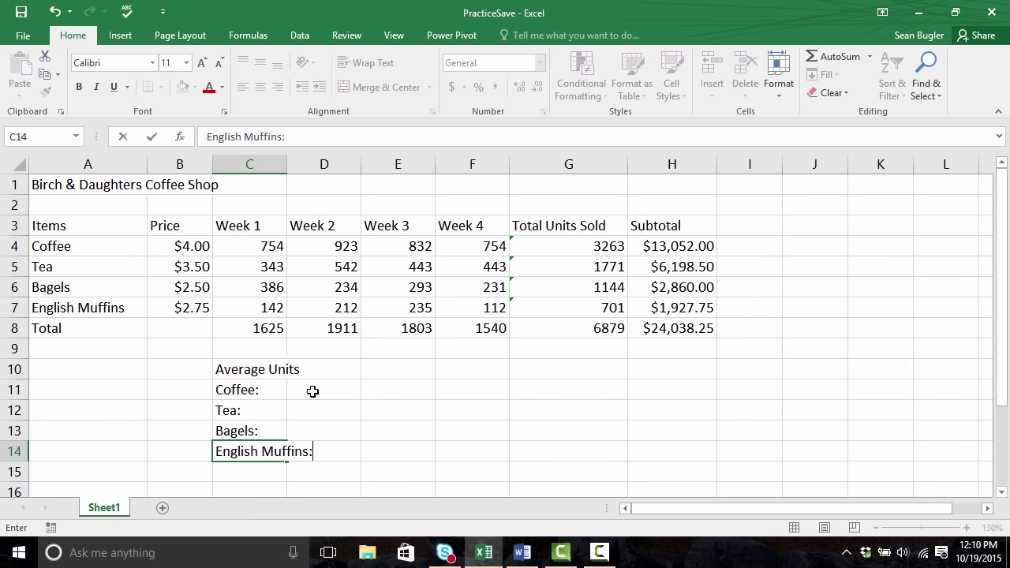
key(Return)
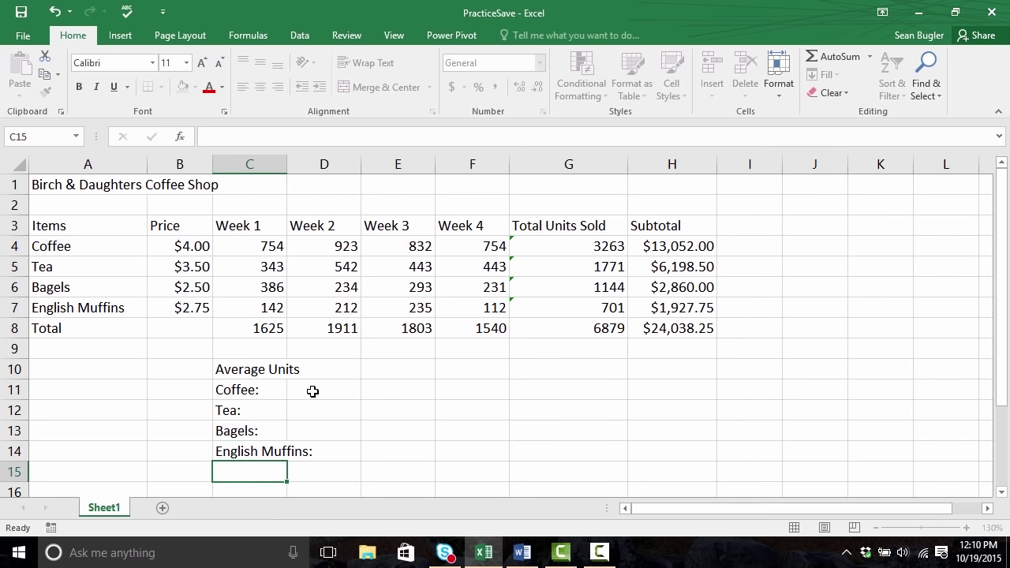
drag(284, 165, 315, 166)
Calculate Coffee's average weekly units in cell D11 with the formula =AVERAGE(C4:F4)
click(339, 364)
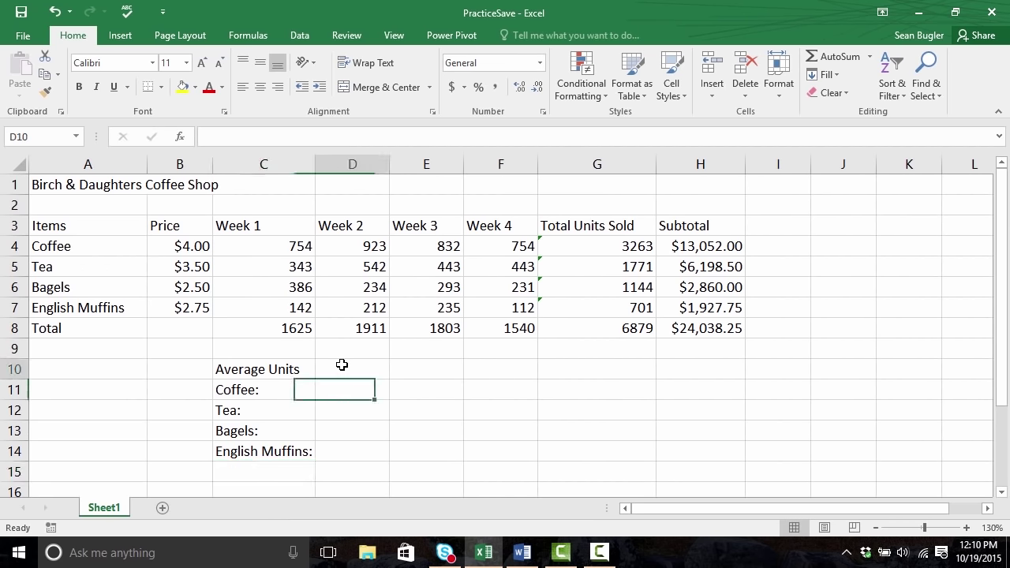
click(351, 387)
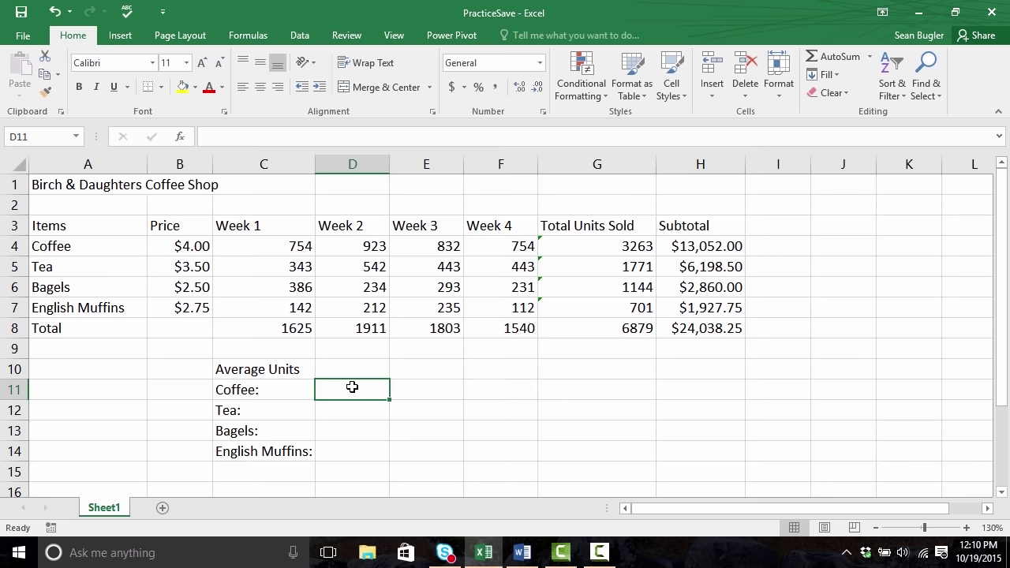
text(=)
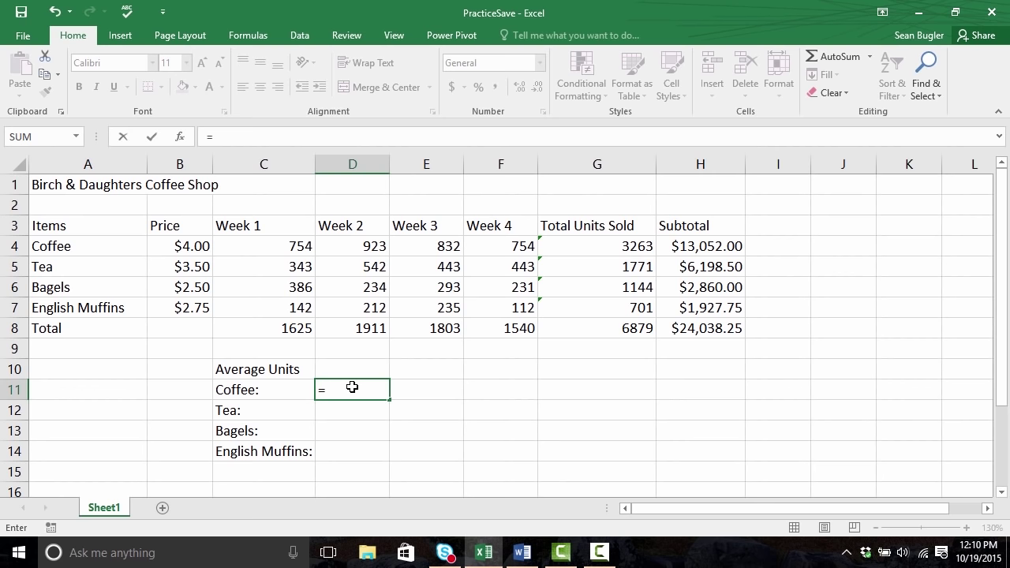
text(A)
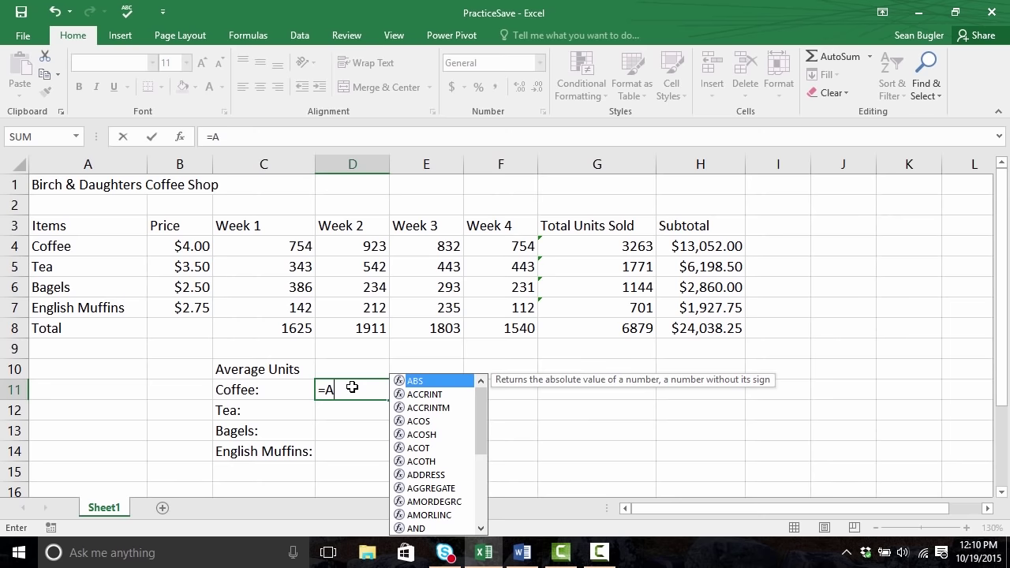
text(VERAGE)
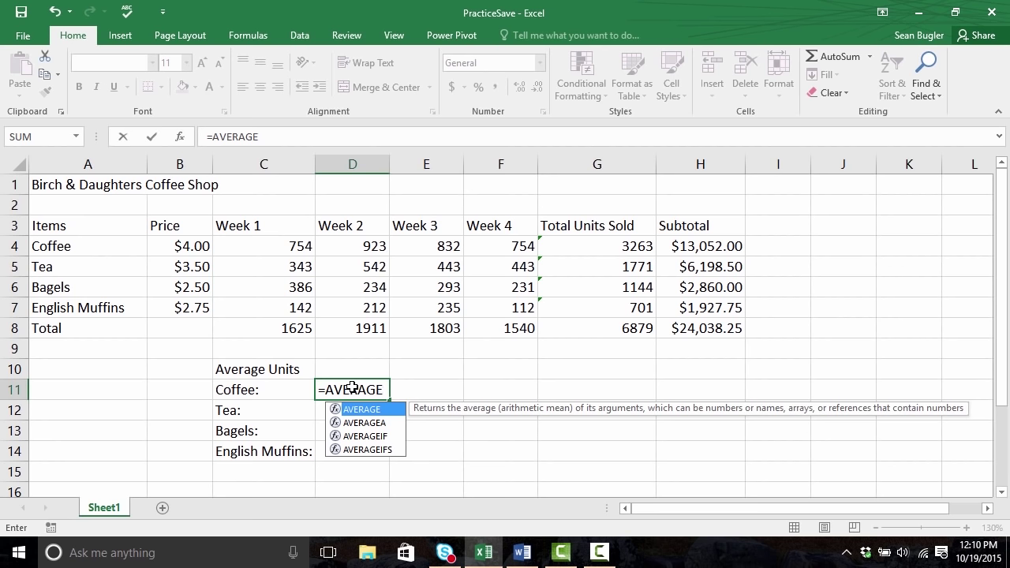
text(()
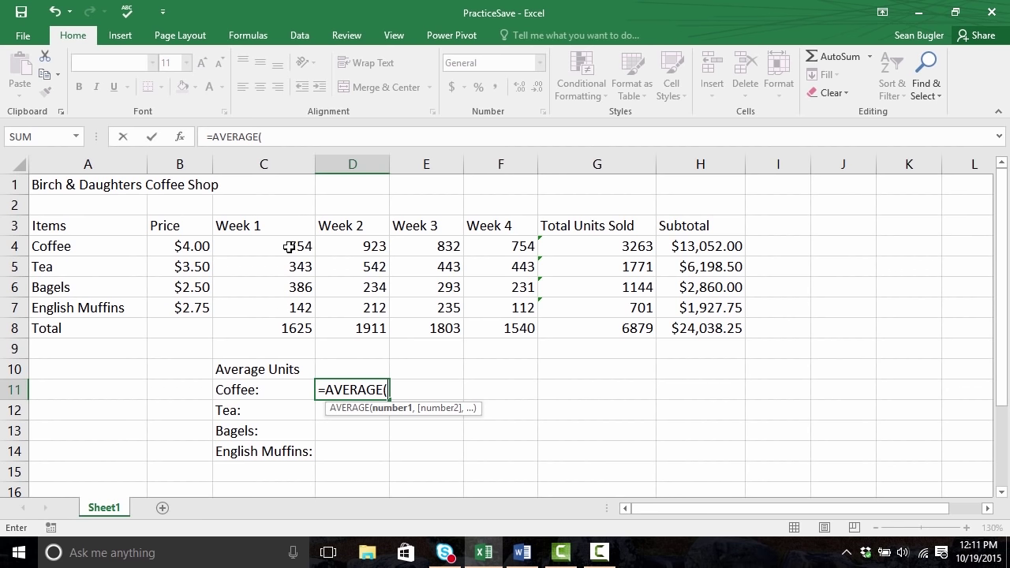
drag(288, 247, 491, 251)
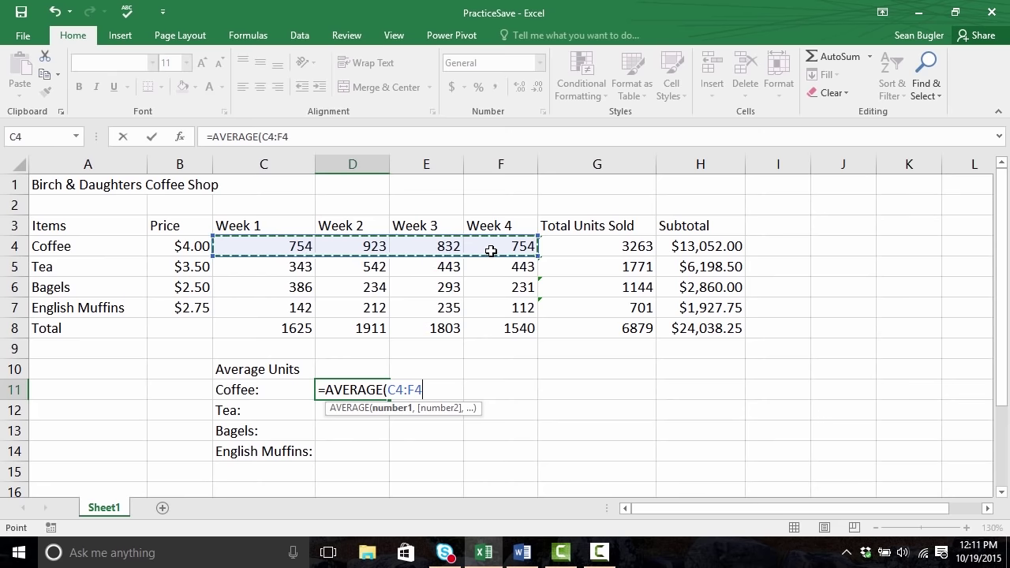
text())
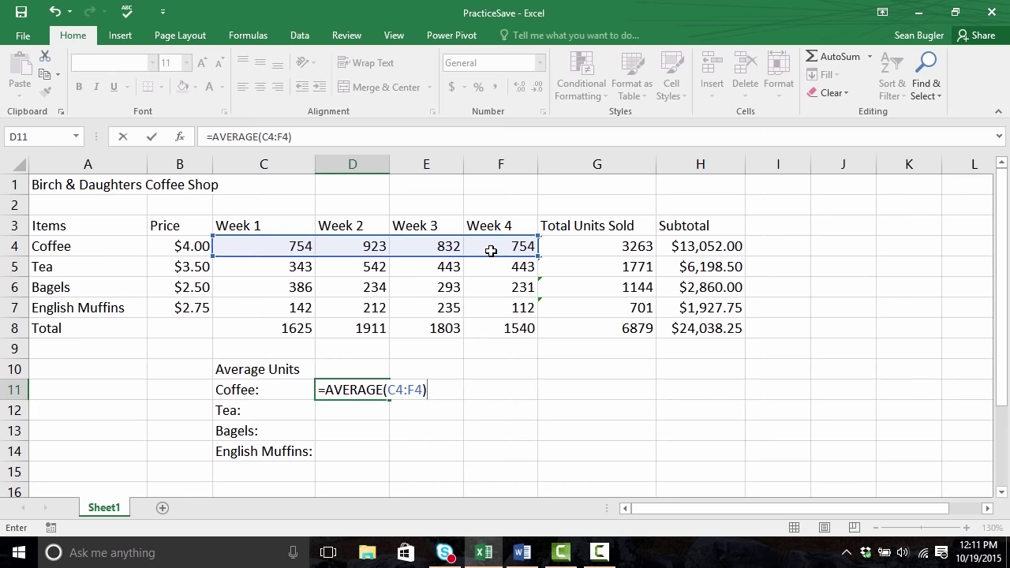
key(Return)
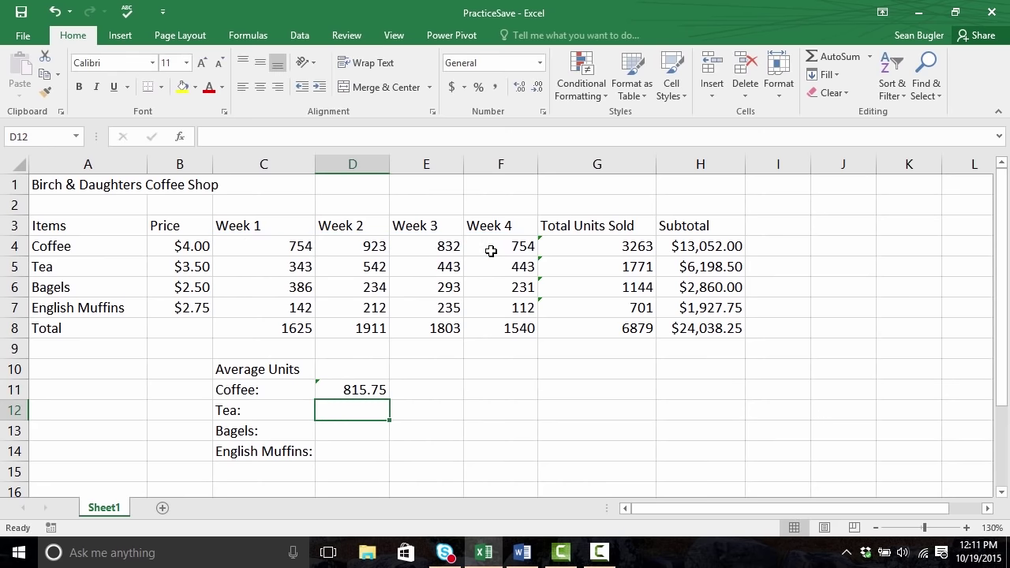
key(Up)
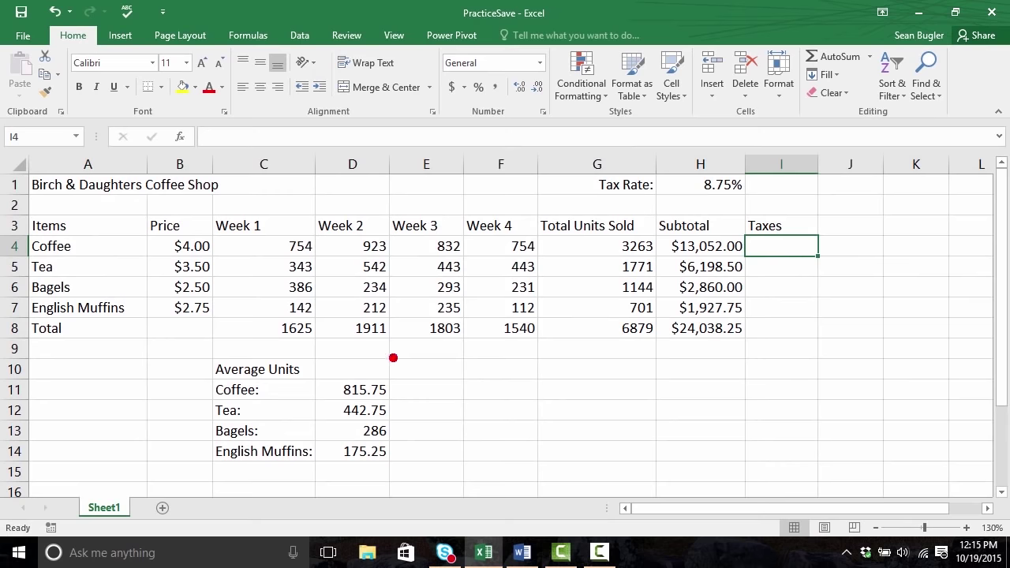
mouse_move(397, 352)
mouse_down()
mouse_move(261, 451)
mouse_move(208, 474)
mouse_up()
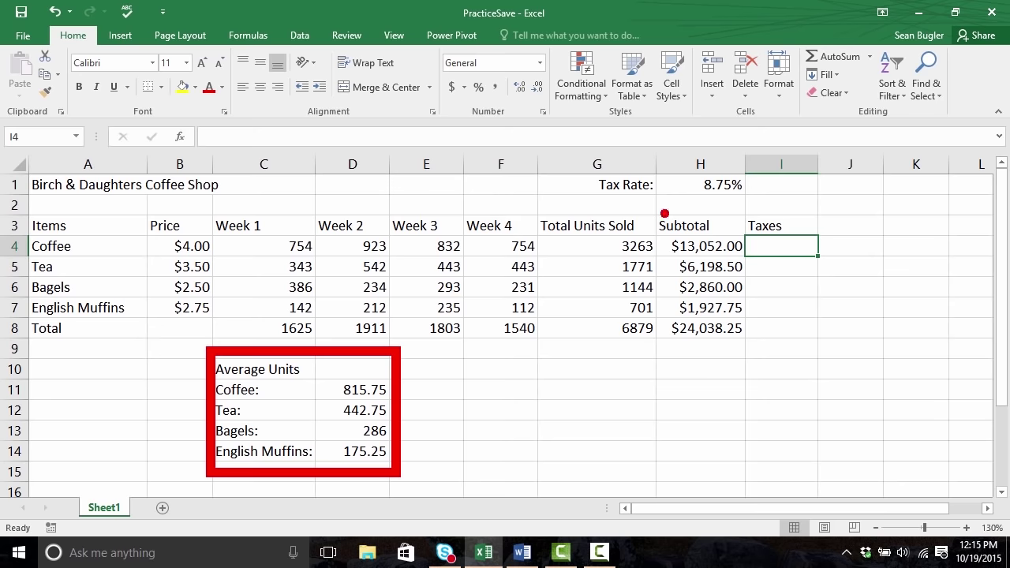
mouse_move(660, 210)
mouse_down()
mouse_move(590, 335)
mouse_move(528, 350)
mouse_up()
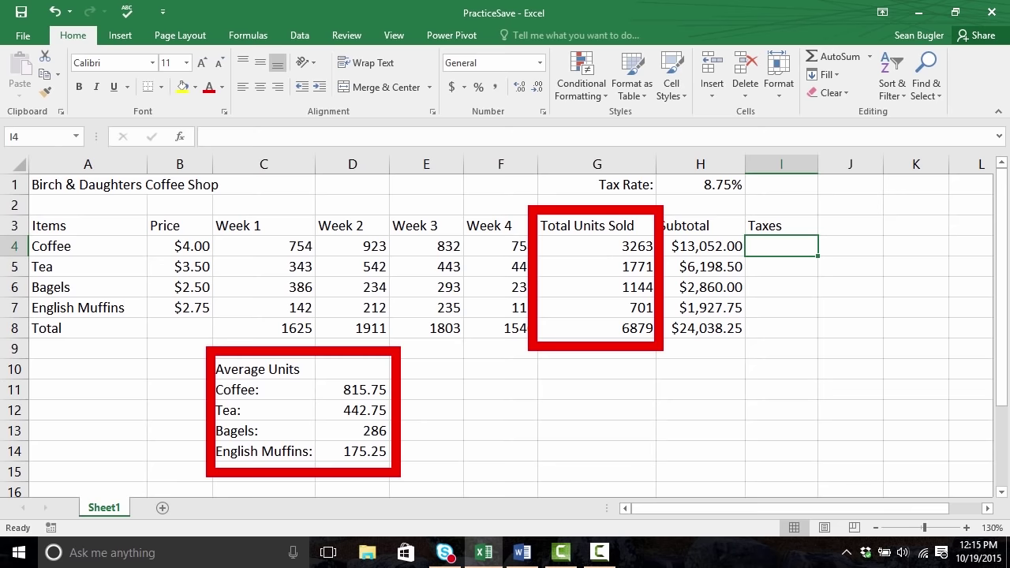
mouse_move(750, 197)
mouse_down()
mouse_move(674, 346)
mouse_move(654, 354)
mouse_up()
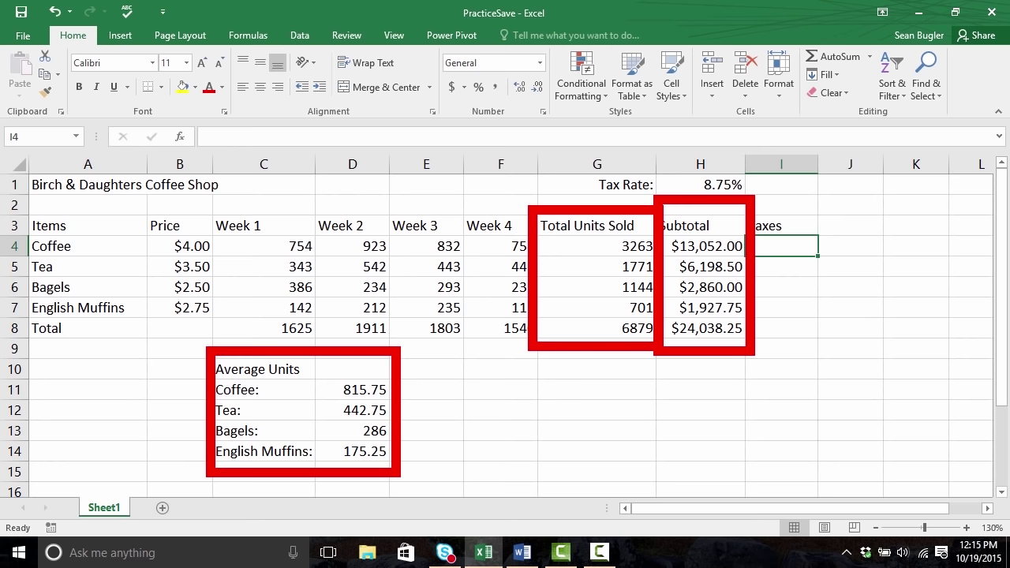
key(Escape)
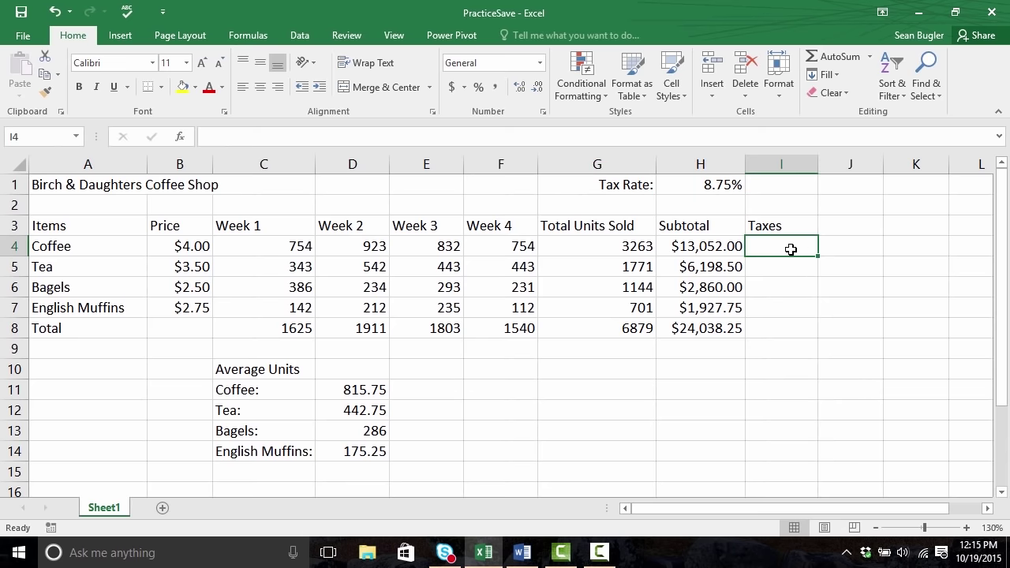
Examine the Taxes column, the Coffee subtotal formula in cell H4 and the tax rate in cell H1
drag(790, 226, 782, 332)
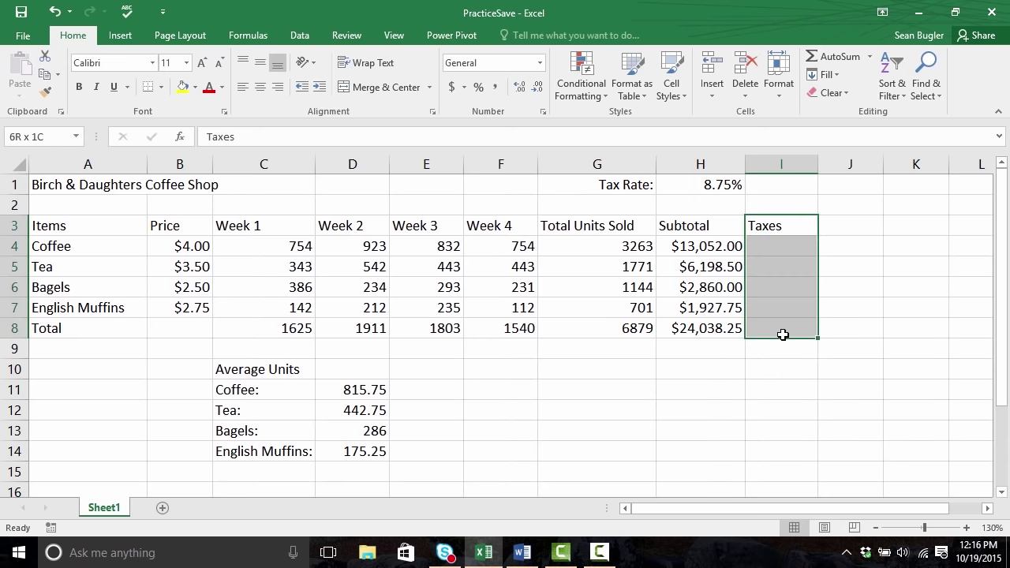
click(767, 248)
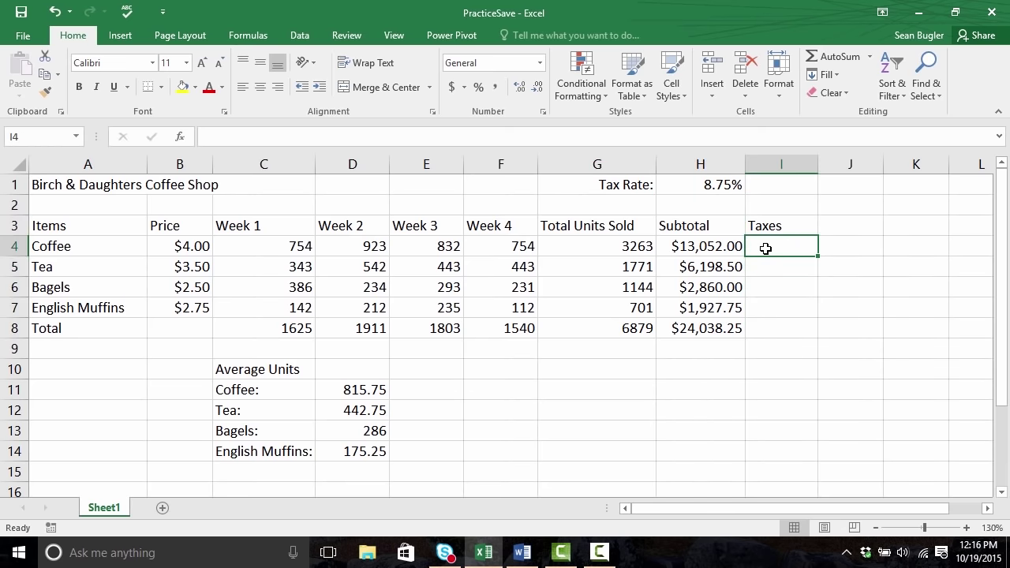
click(696, 250)
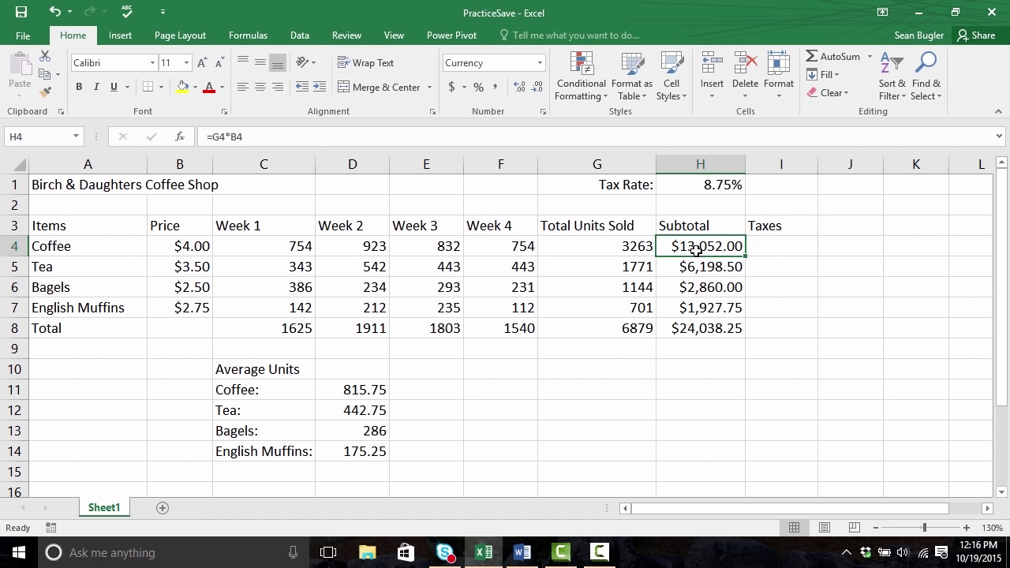
click(691, 185)
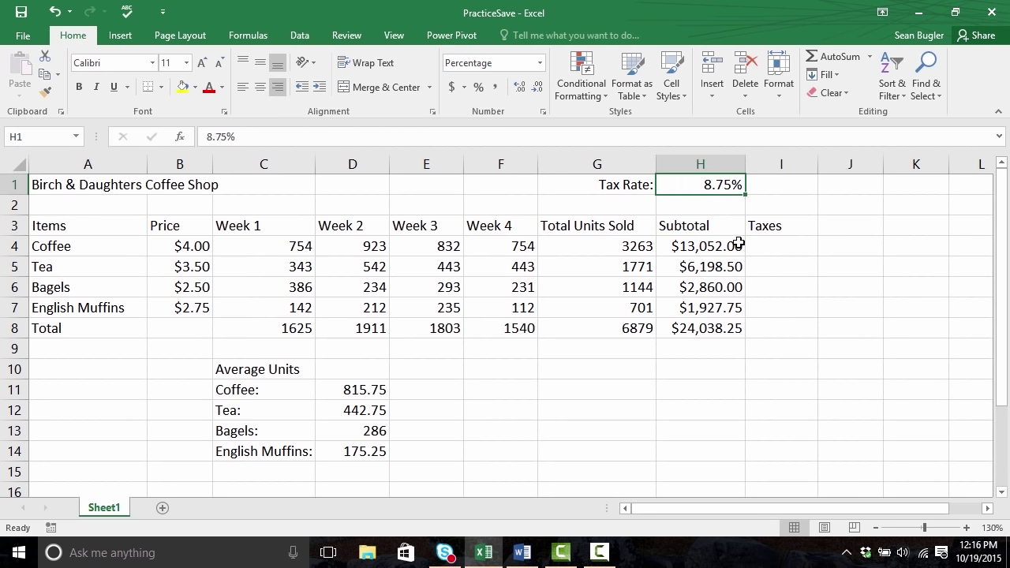
Calculate Coffee's taxes in cell I4 with the formula =H4*H1, and widen column I slightly to fit the amount
click(695, 246)
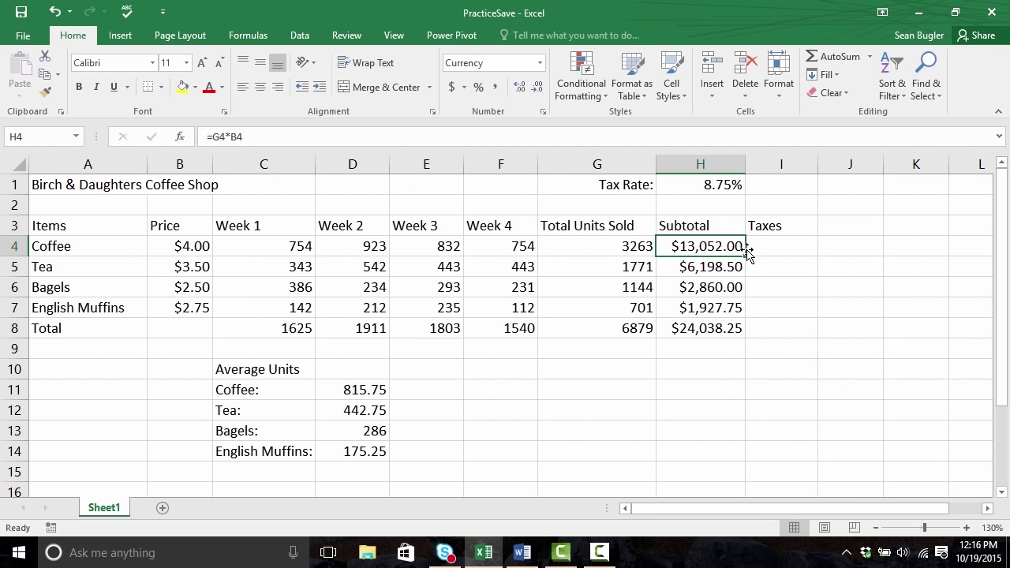
click(734, 185)
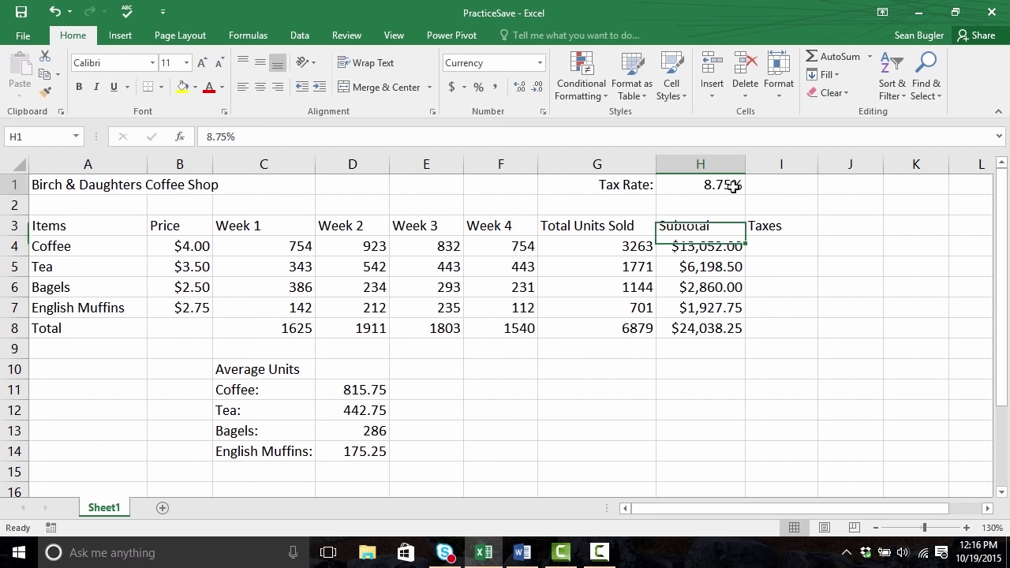
click(761, 249)
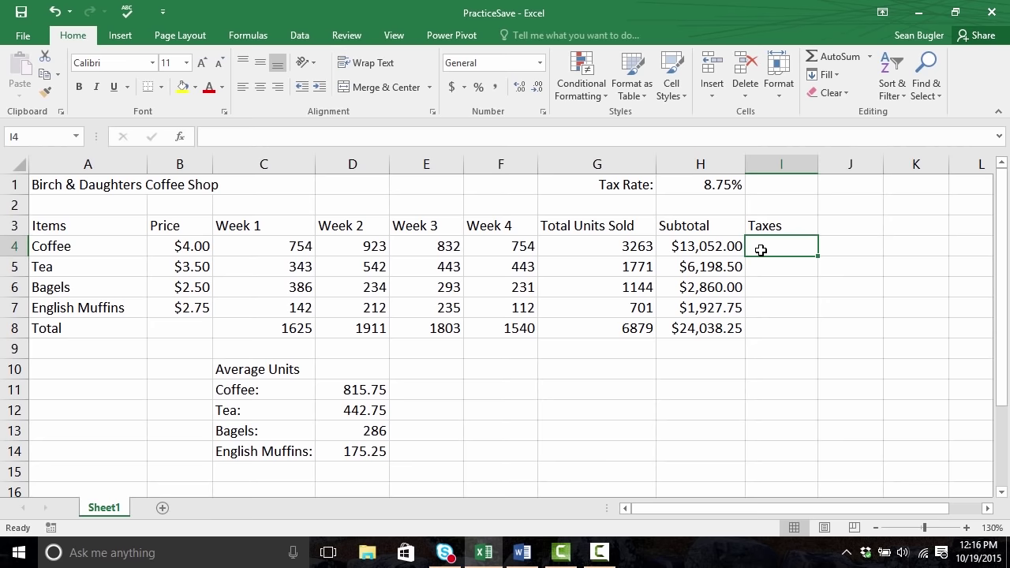
text(=)
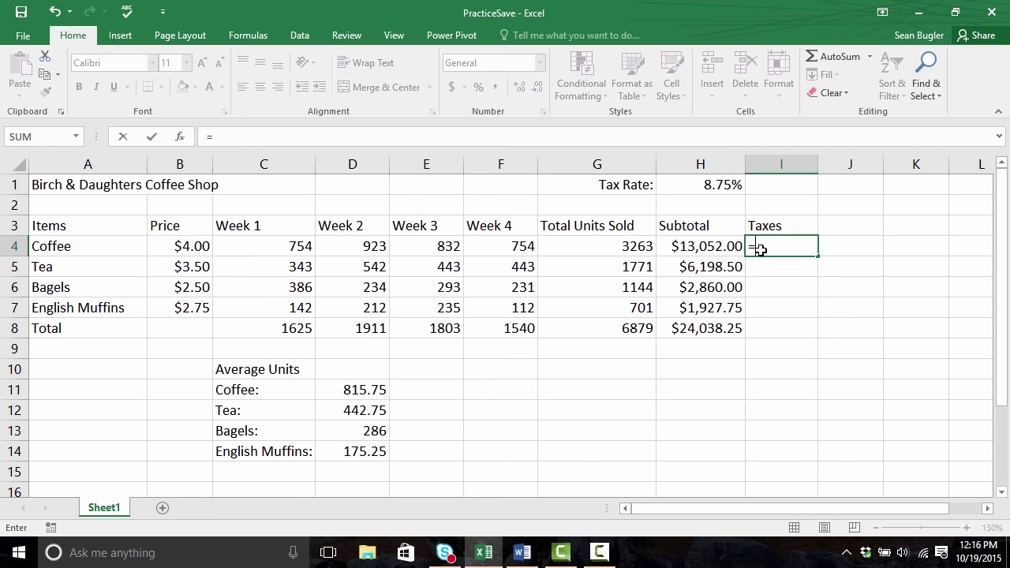
click(712, 246)
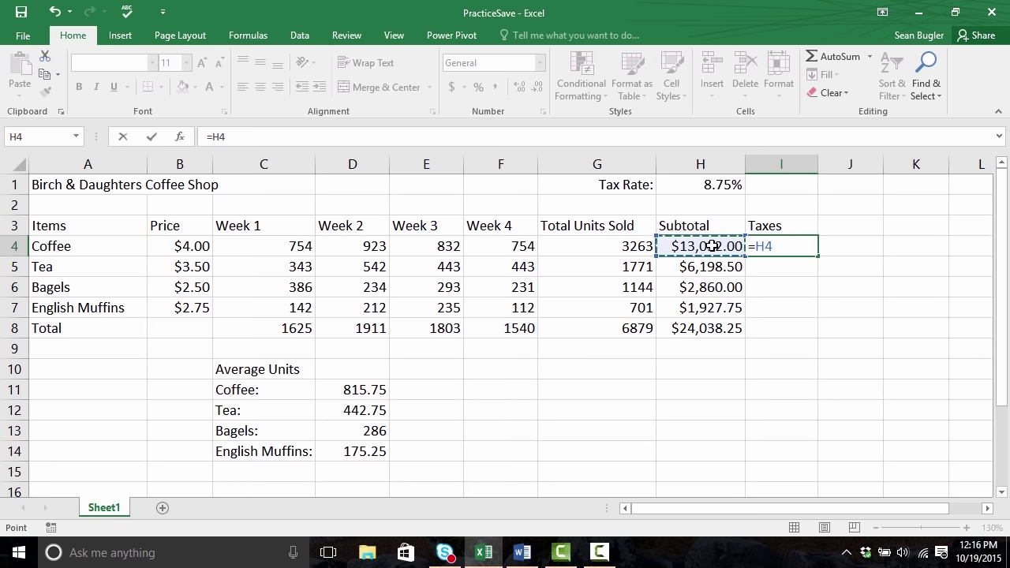
text(*)
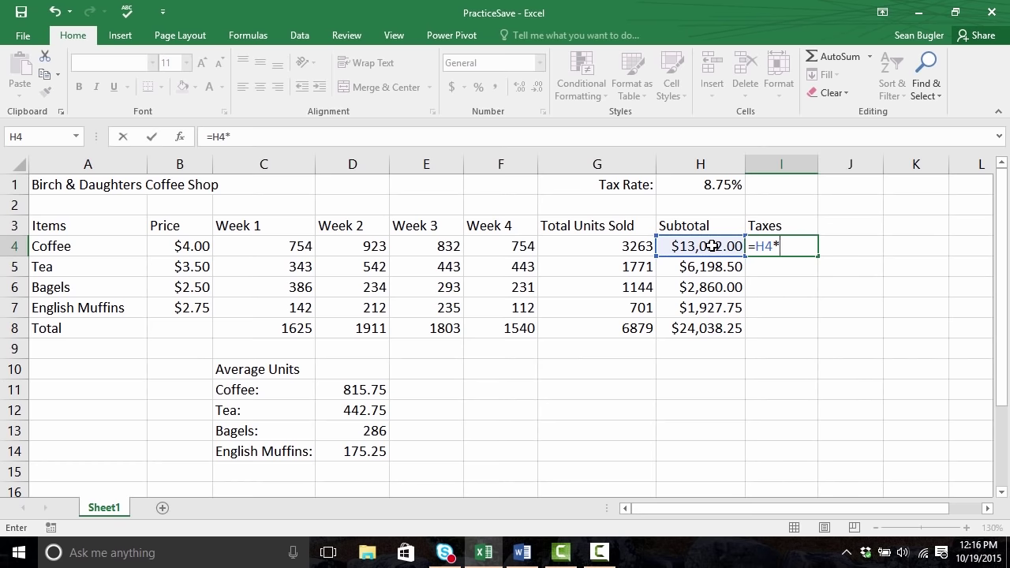
click(702, 184)
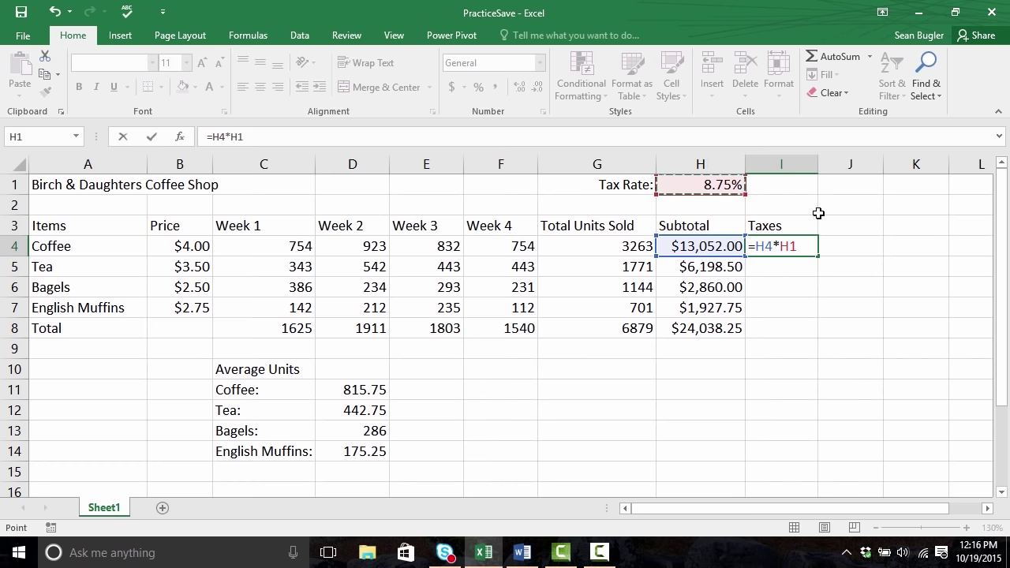
key(Return)
drag(817, 166, 826, 165)
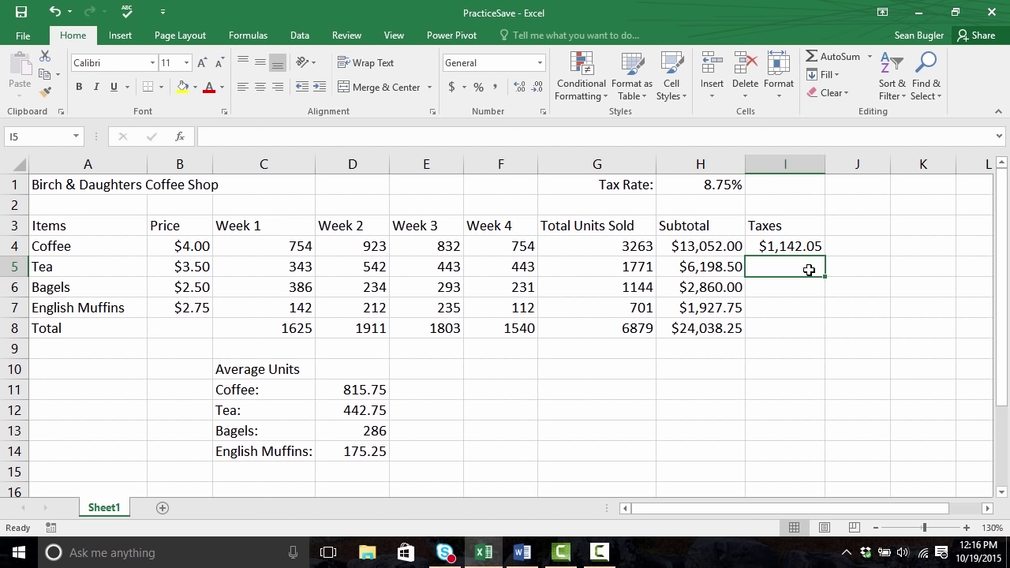
Clear the contents of the Tea, Bagels and English Muffins subtotals in H5:H7
click(786, 250)
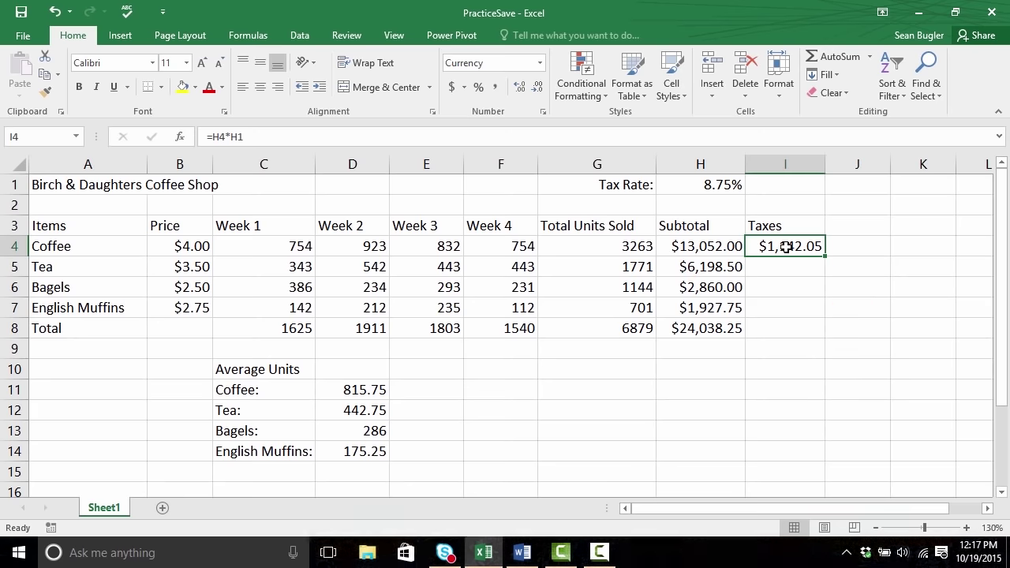
click(710, 269)
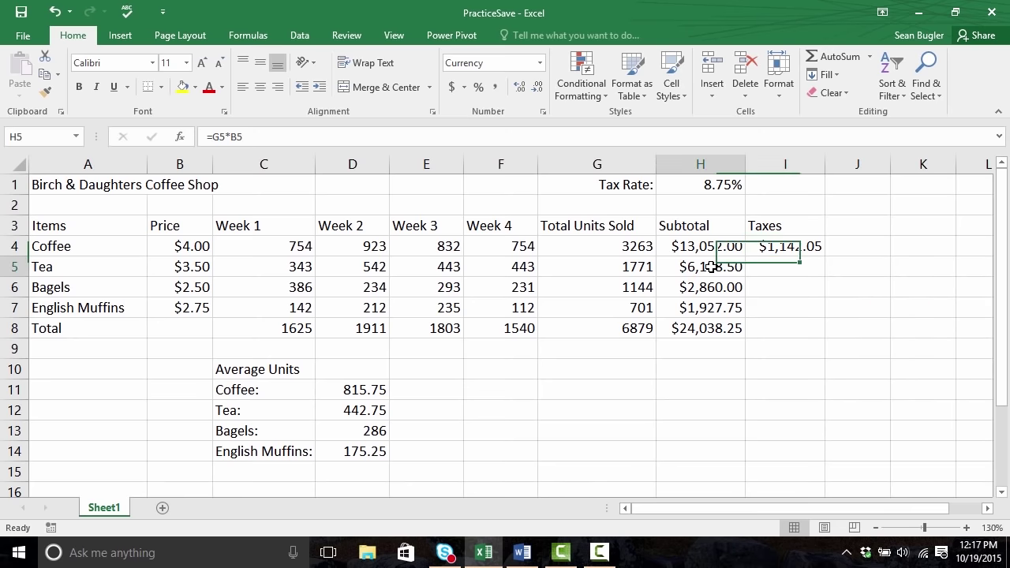
click(707, 246)
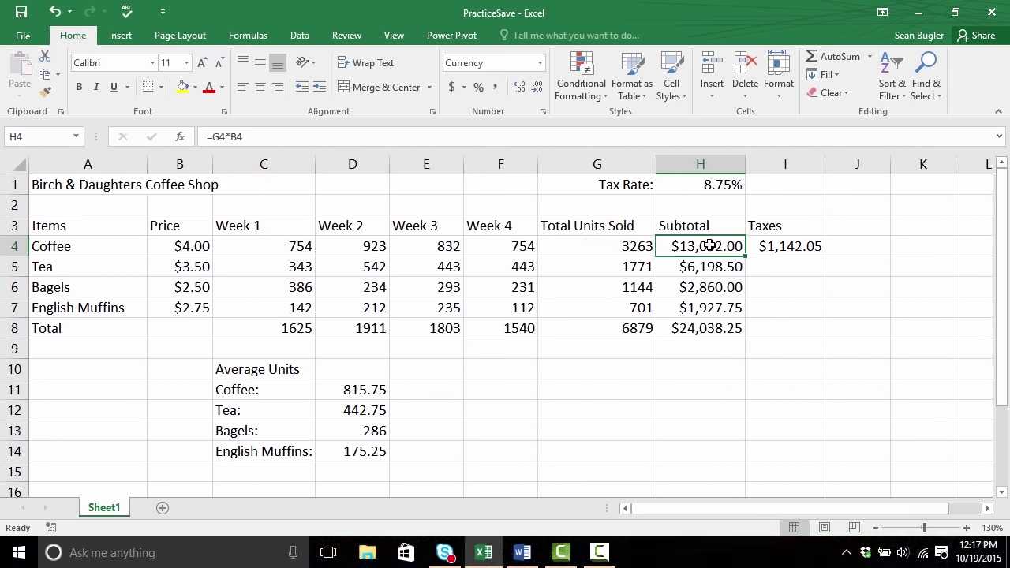
drag(731, 267, 724, 307)
right_click(724, 308)
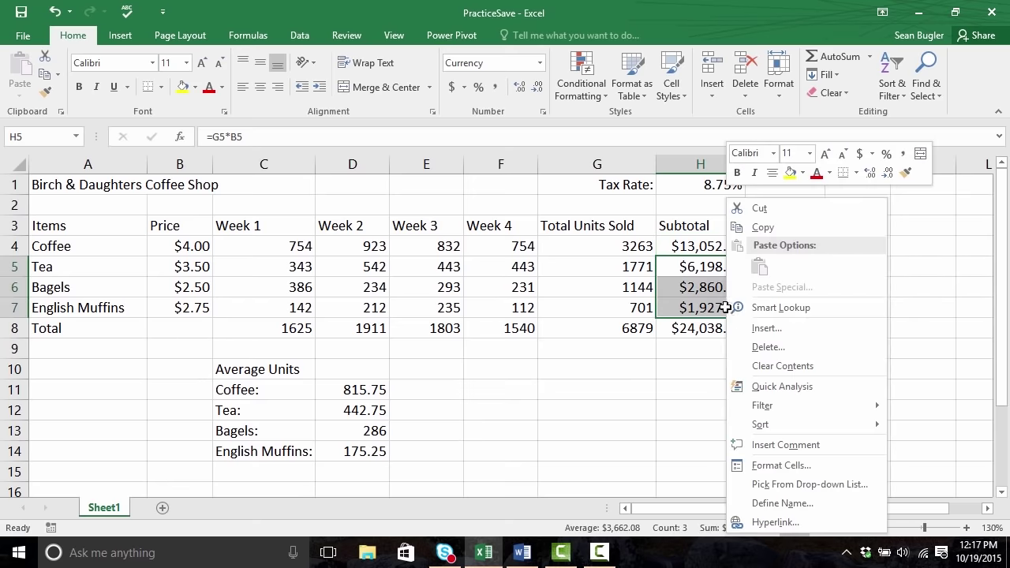
click(785, 365)
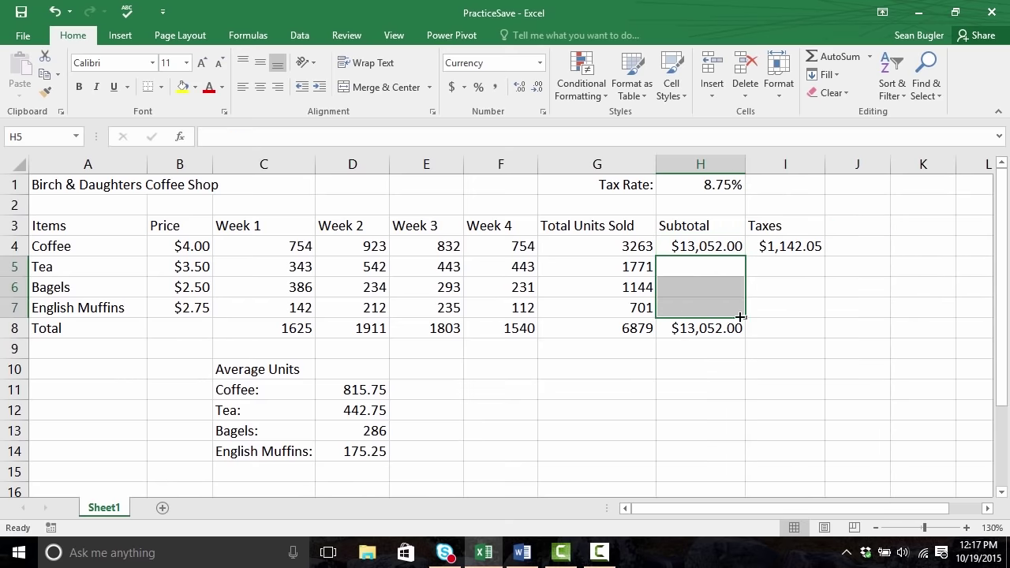
Fill the Coffee subtotal formula =G4*B4 from H4 down through H7 and check the copied formulas
click(712, 273)
click(716, 246)
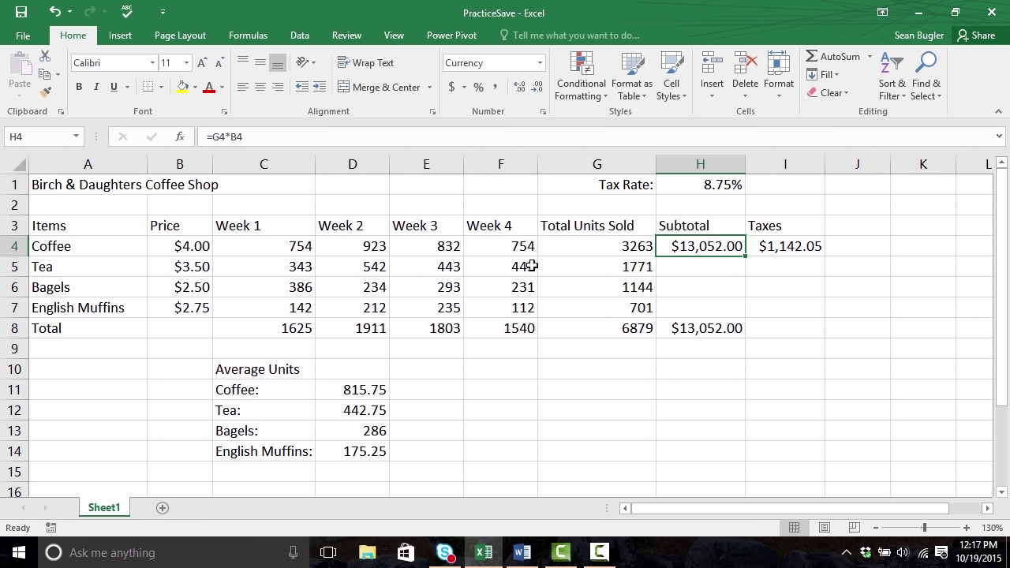
click(702, 262)
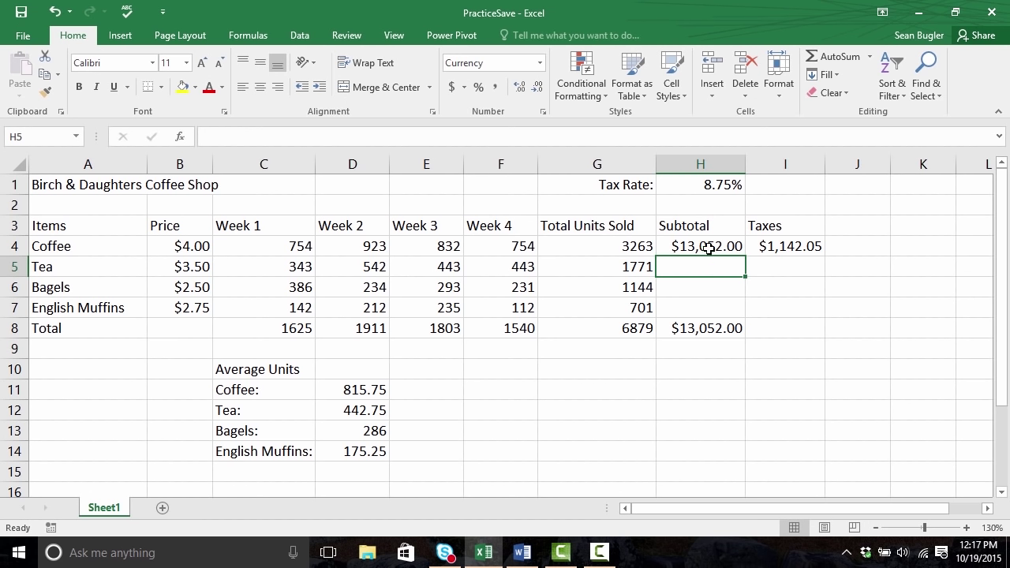
click(708, 249)
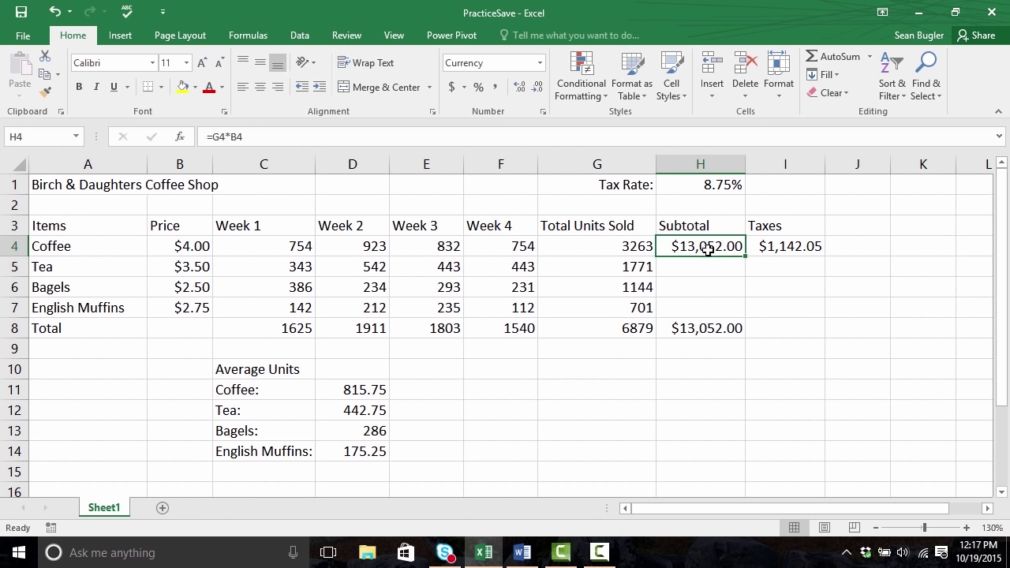
key(Down)
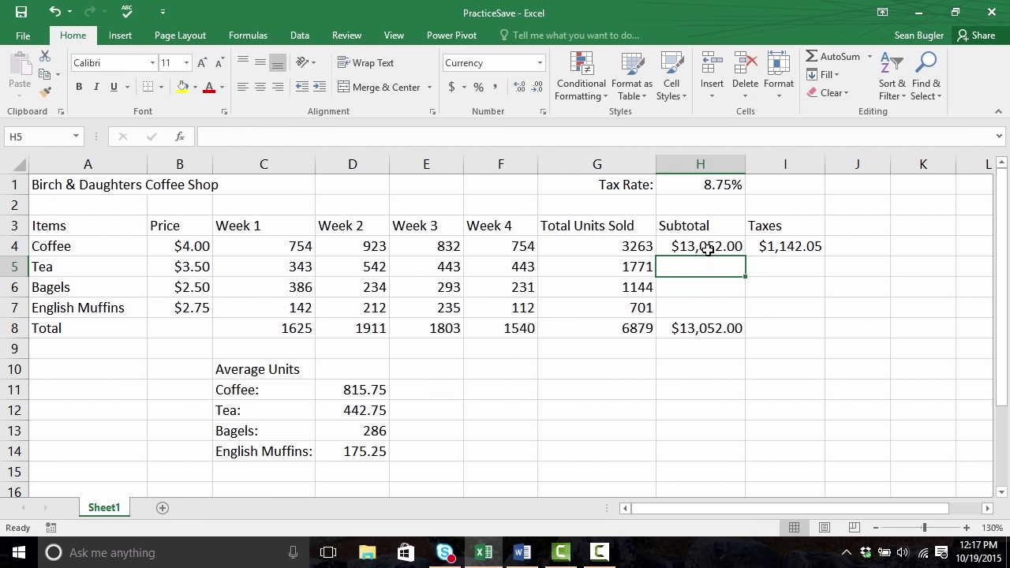
key(Down)
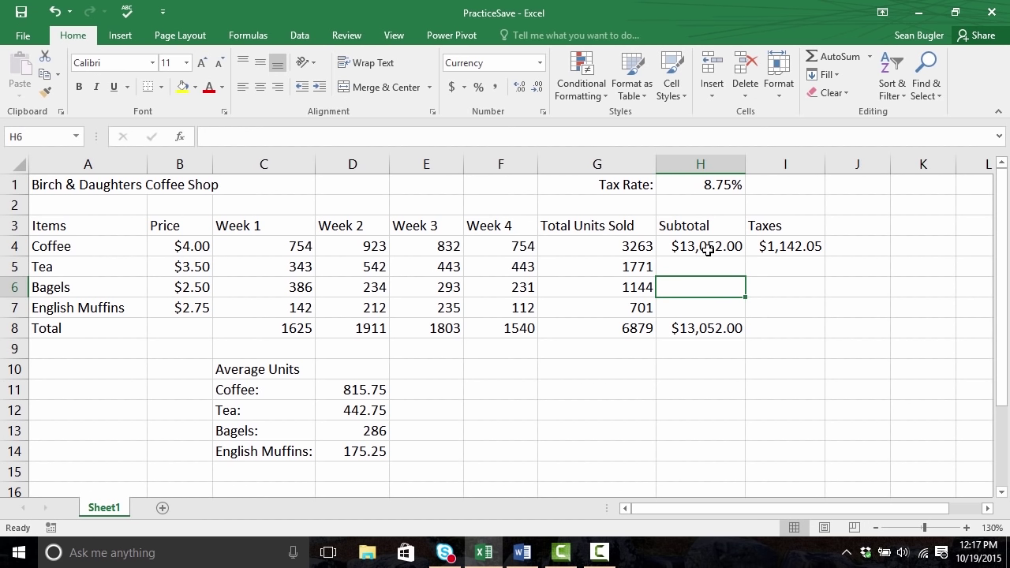
key(Up)
key(Up)
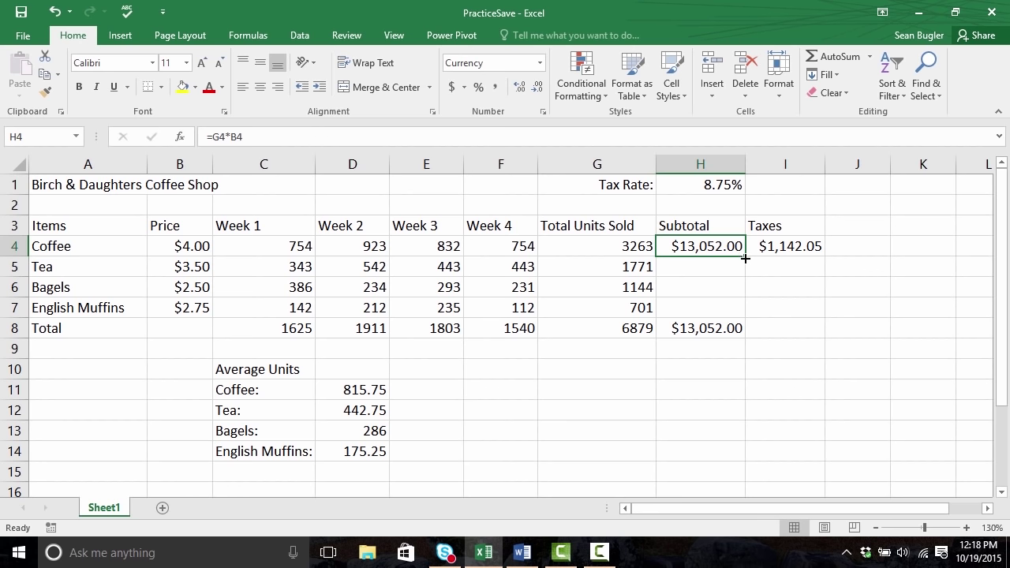
drag(744, 258, 746, 314)
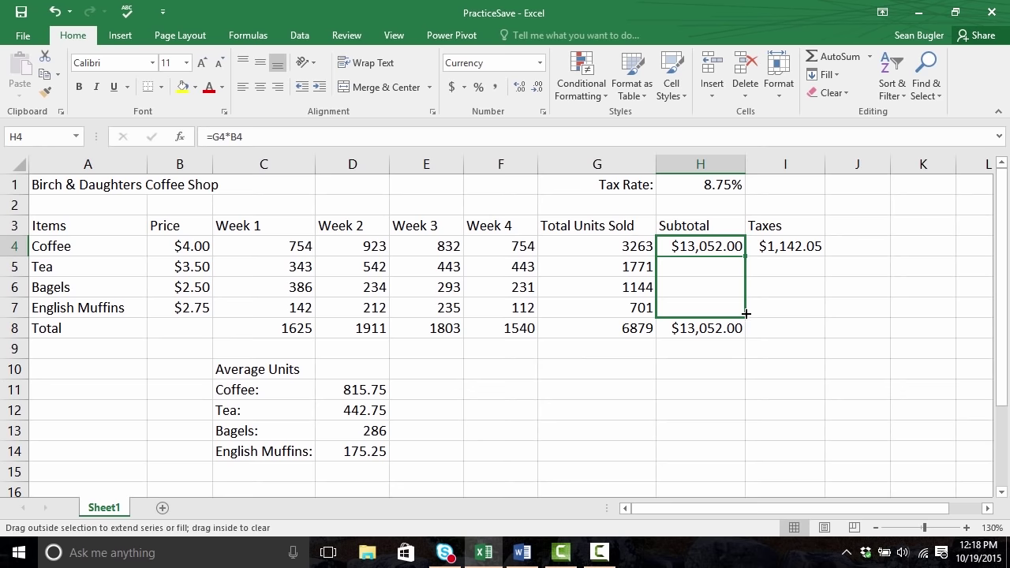
drag(746, 315, 747, 315)
click(690, 270)
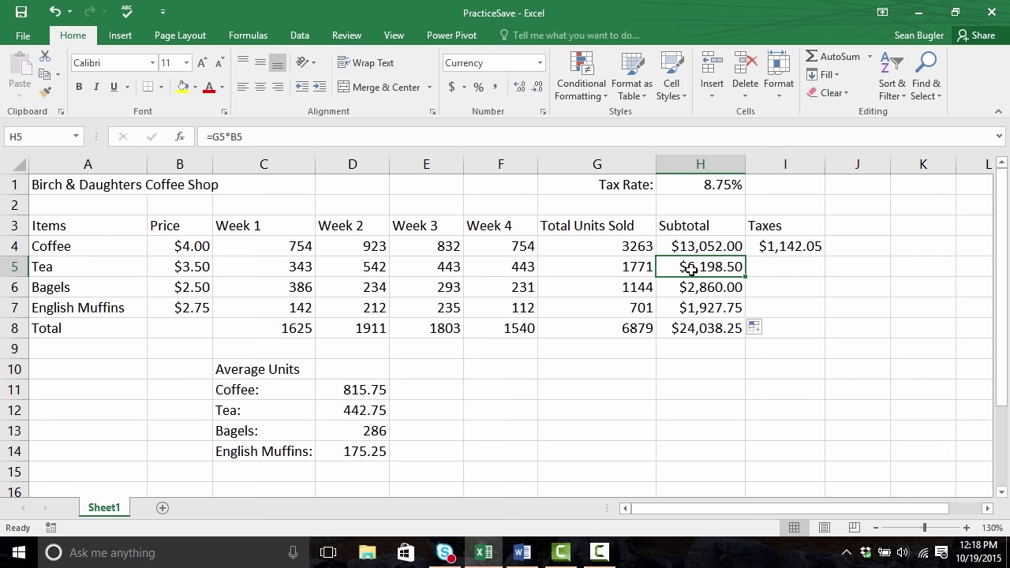
key(Down)
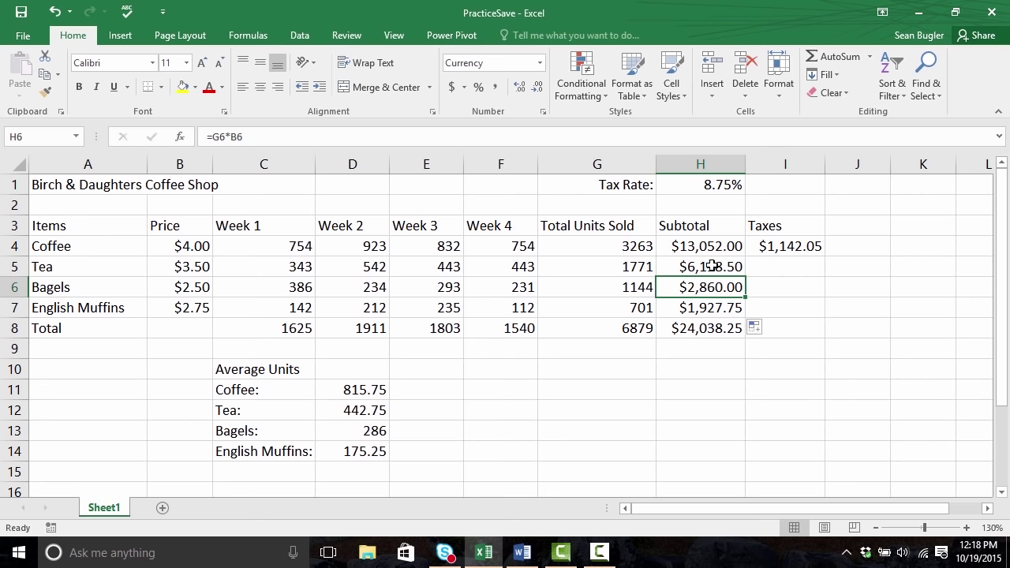
click(712, 265)
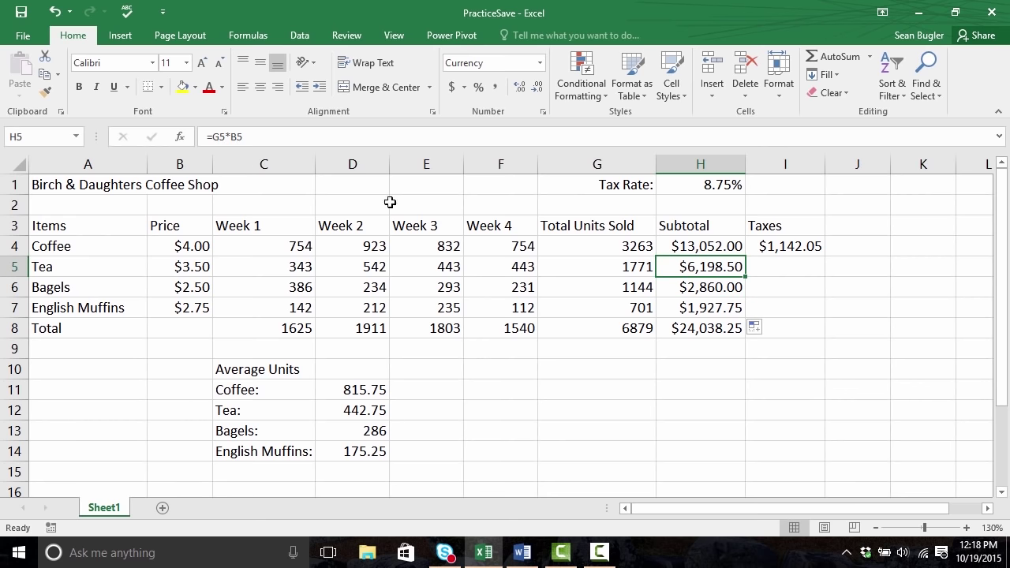
key(Down)
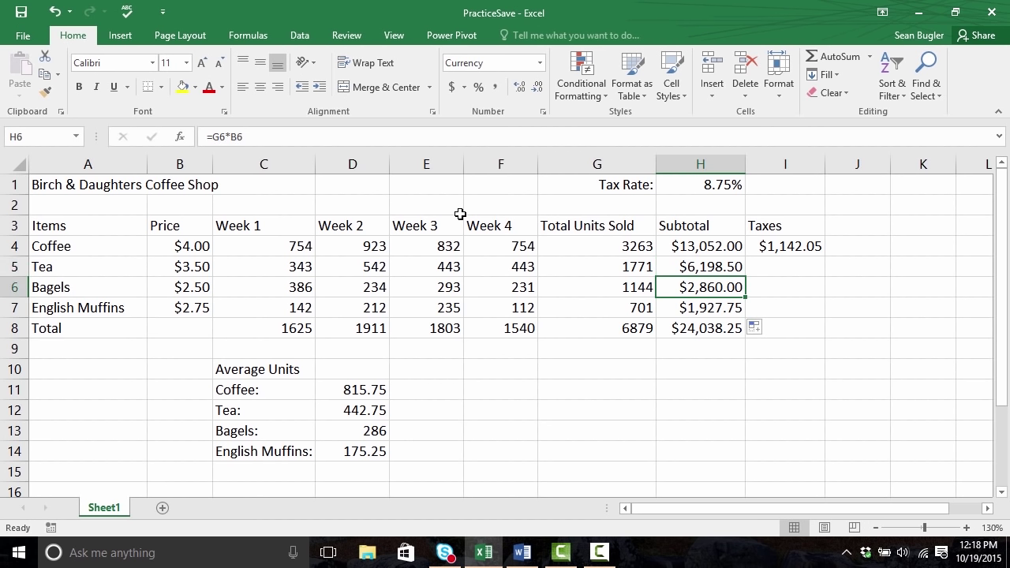
key(Down)
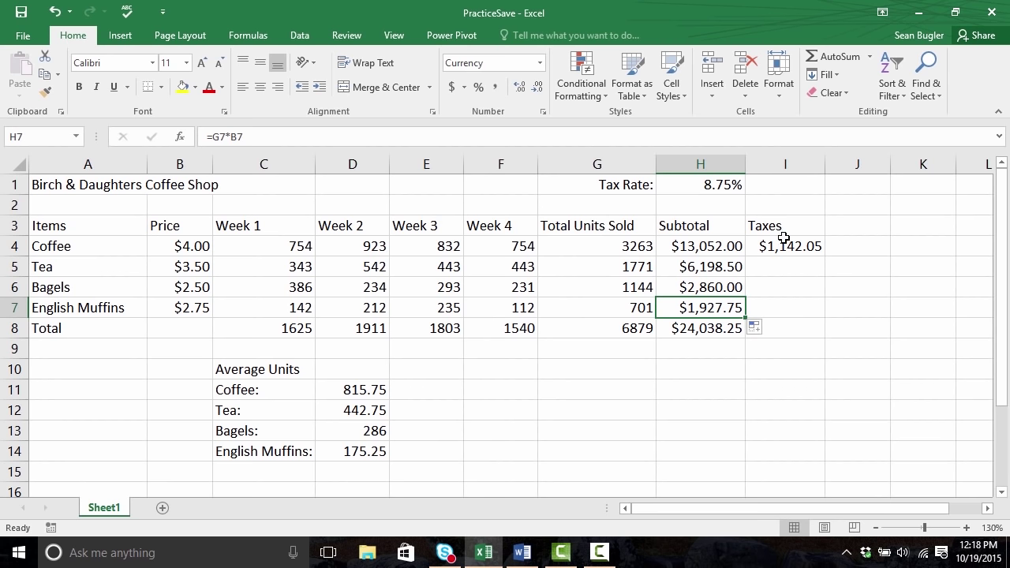
Fill the Coffee tax formula =H4*H1 from I4 down through I7 and auto-fit the Taxes column width
click(785, 246)
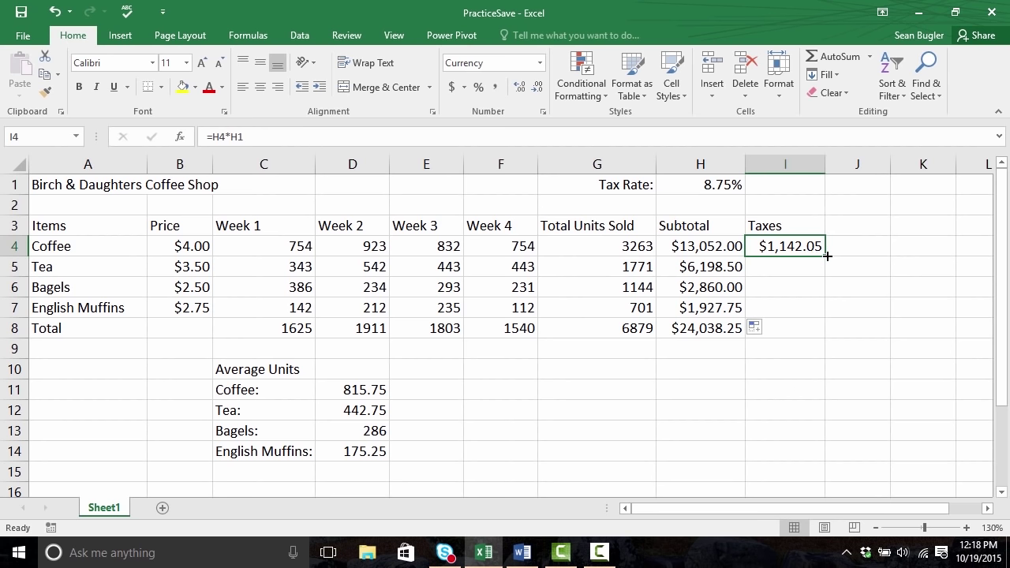
drag(827, 255, 813, 319)
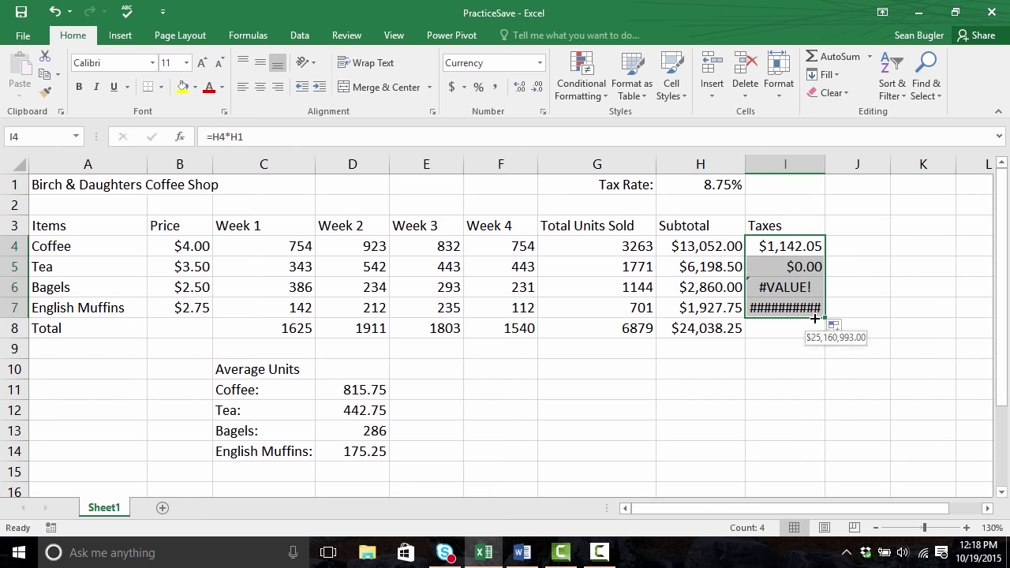
double_click(831, 163)
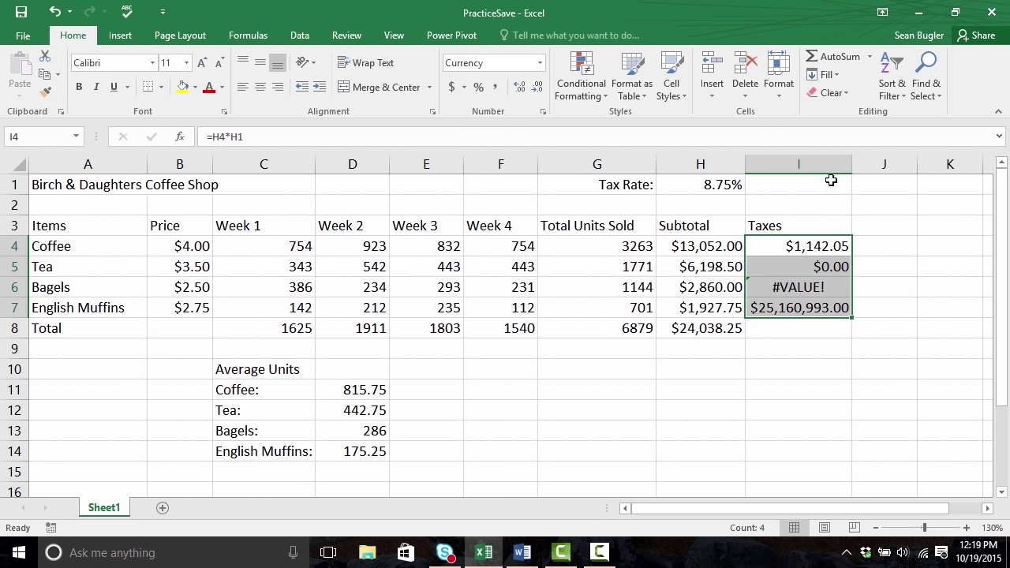
Compare the Taxes formulas in I4 and I5 with the Subtotal formulas in H4 and H5 to examine their cell references
click(814, 249)
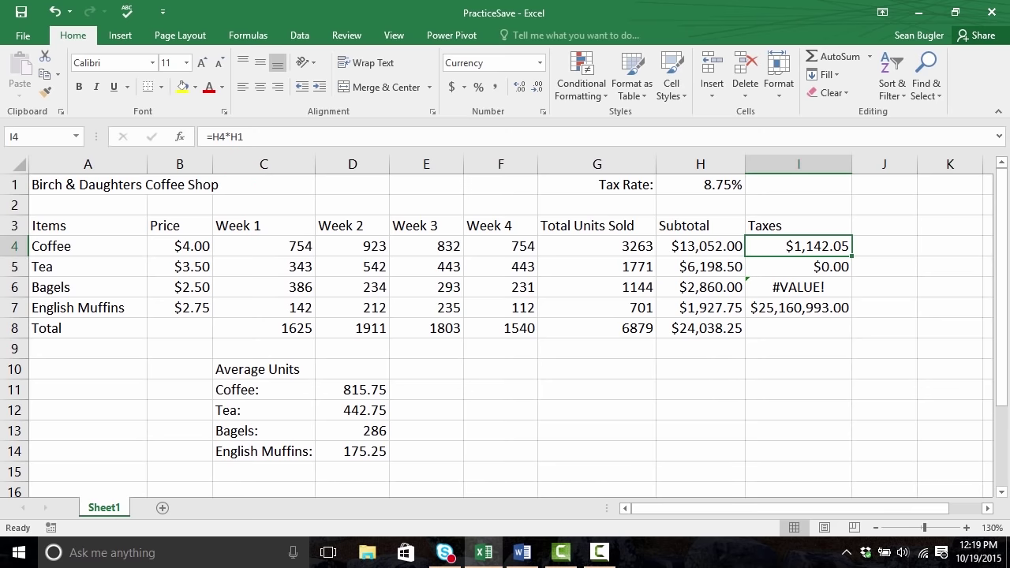
click(799, 266)
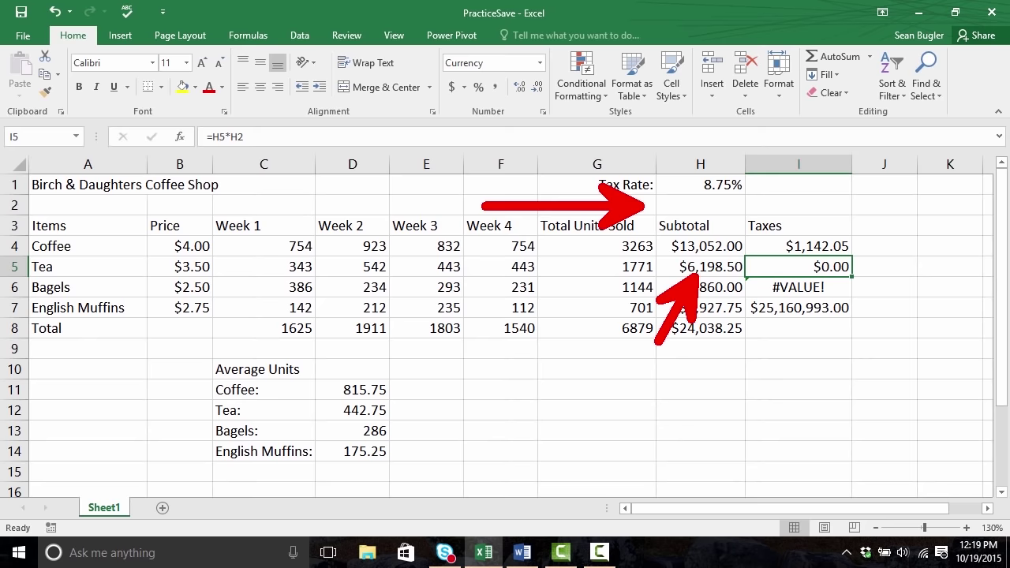
click(712, 262)
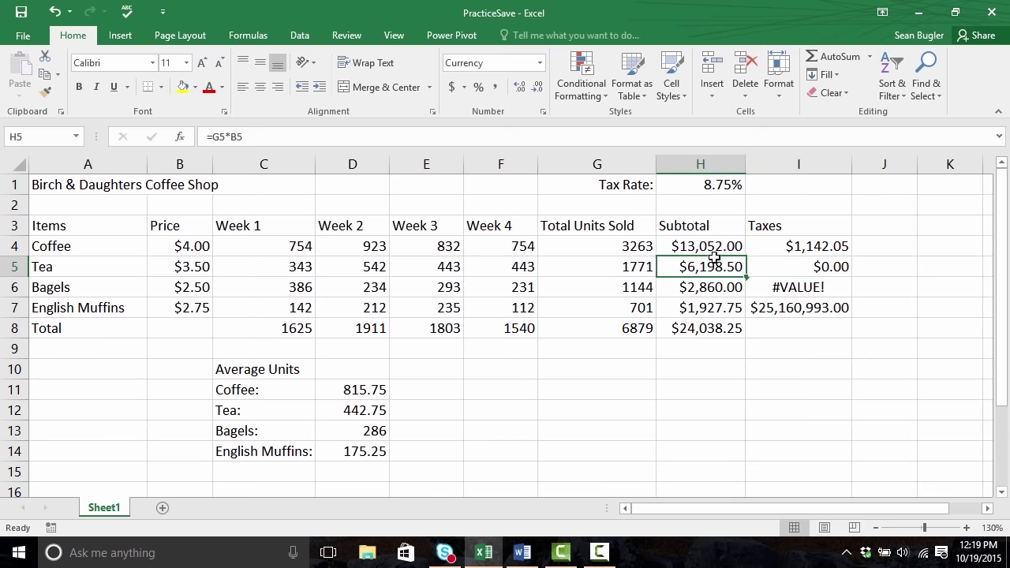
click(715, 247)
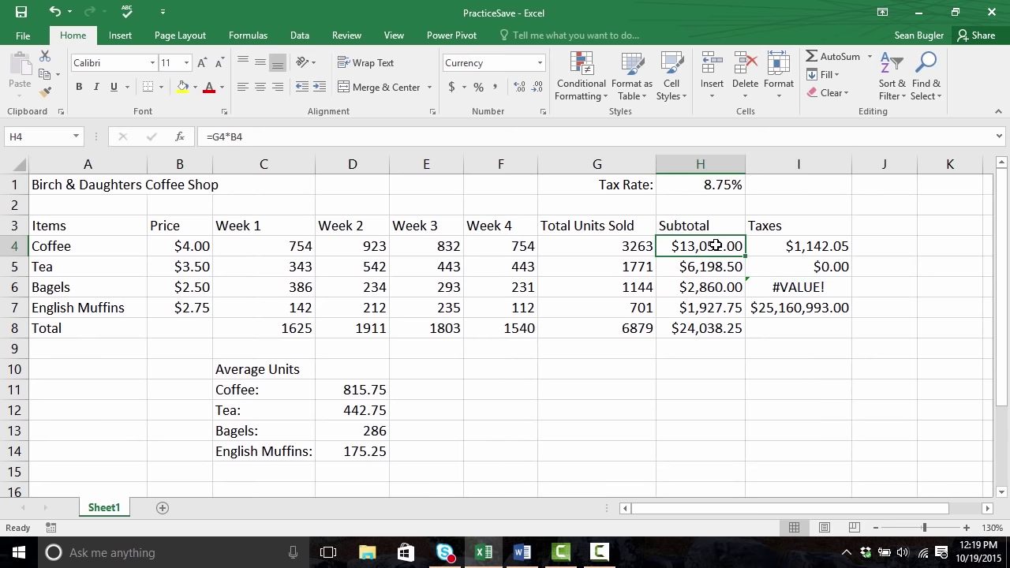
key(Down)
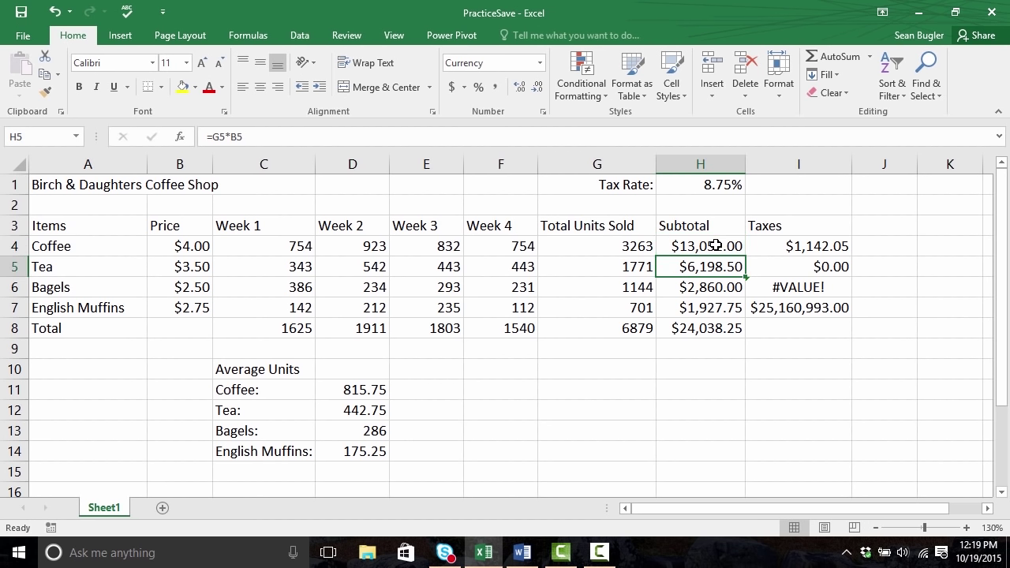
key(Up)
key(Right)
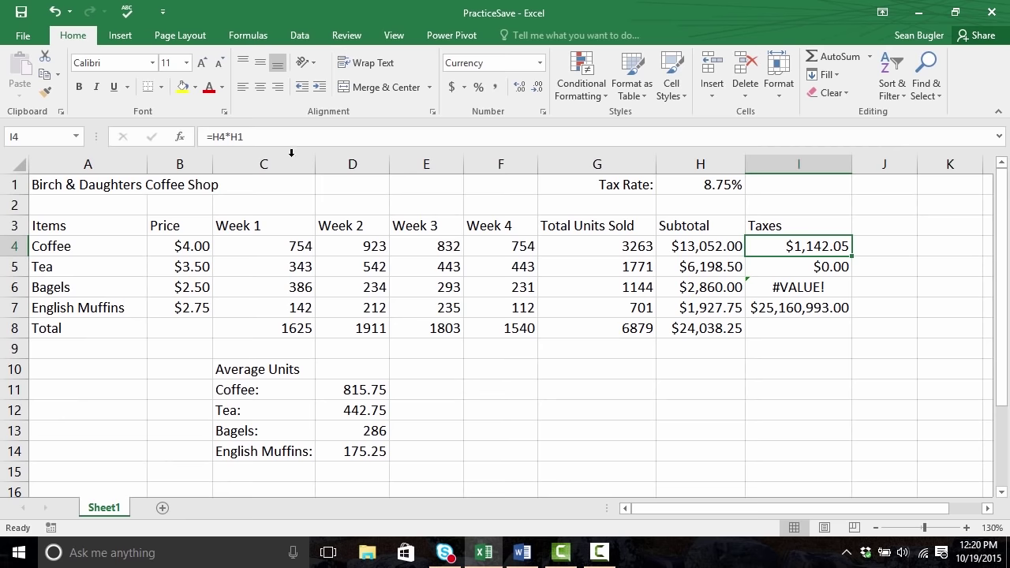
Make the tax rate reference absolute in the Coffee tax formula in I4, giving =H4*$H$1
click(268, 139)
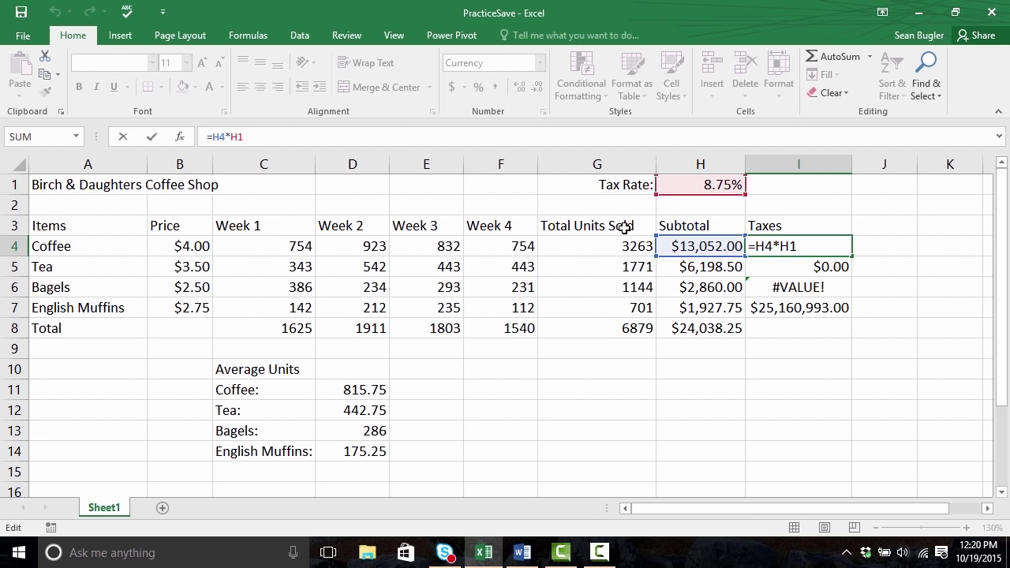
key(F4)
key(Return)
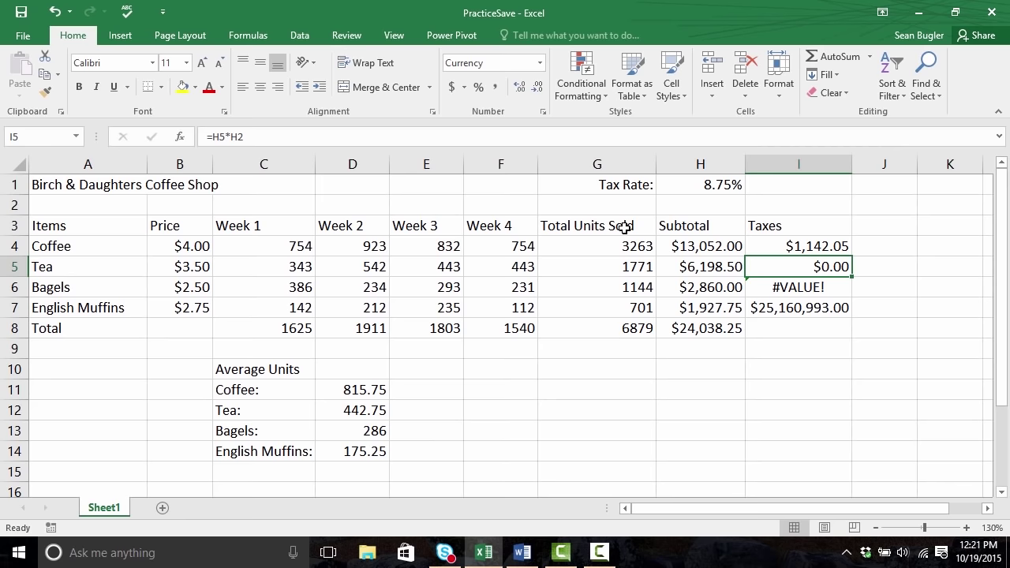
key(Up)
click(807, 245)
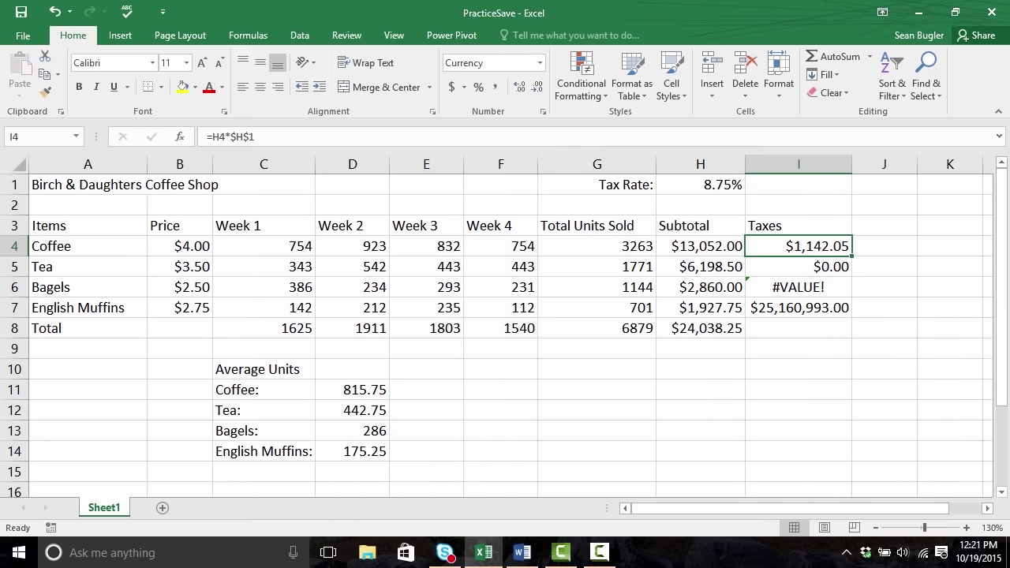
Check the old Taxes formulas in I5:I7 and overwrite them by filling the formula =H4*$H$1 down from I4
click(801, 267)
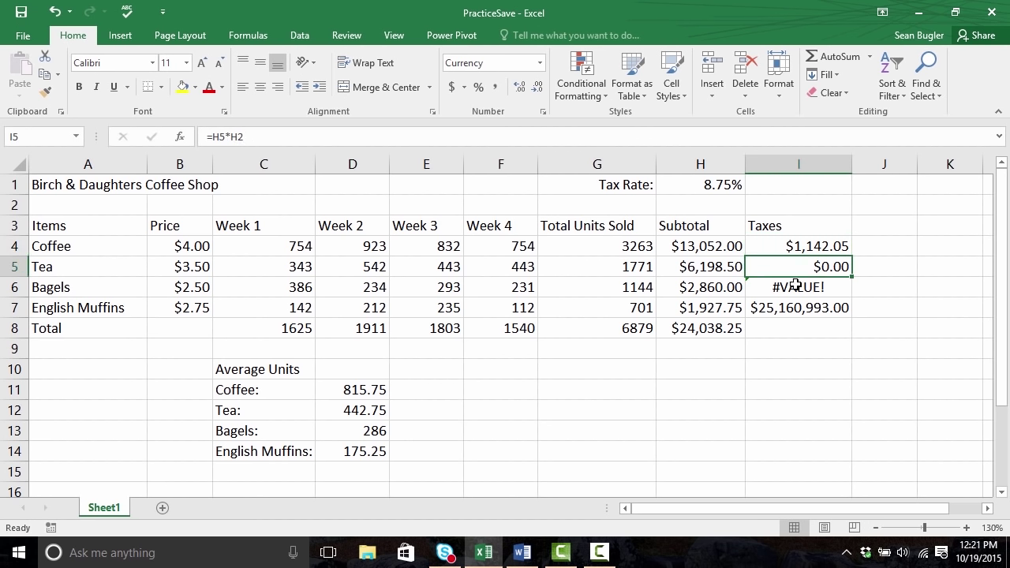
click(797, 287)
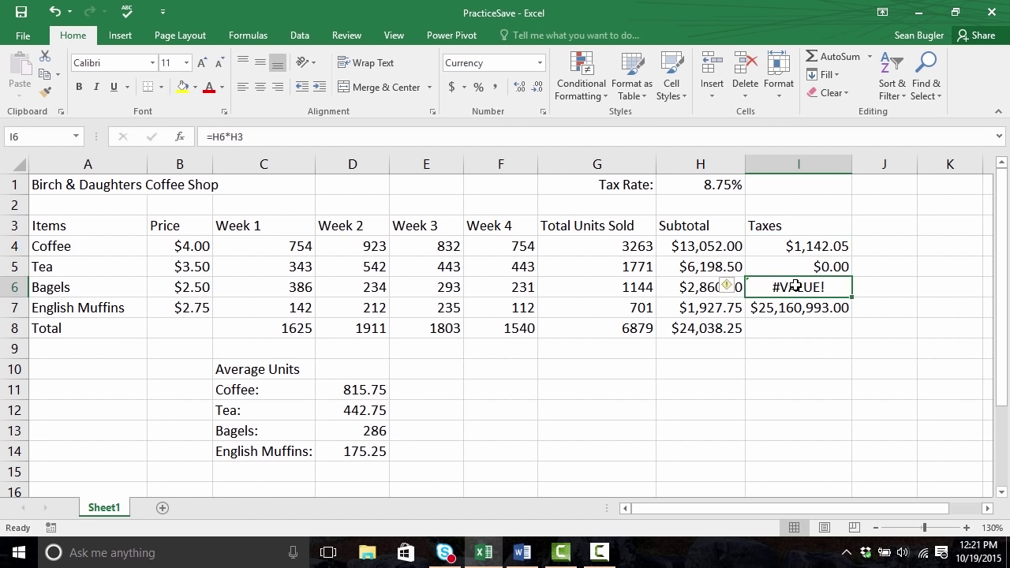
key(Down)
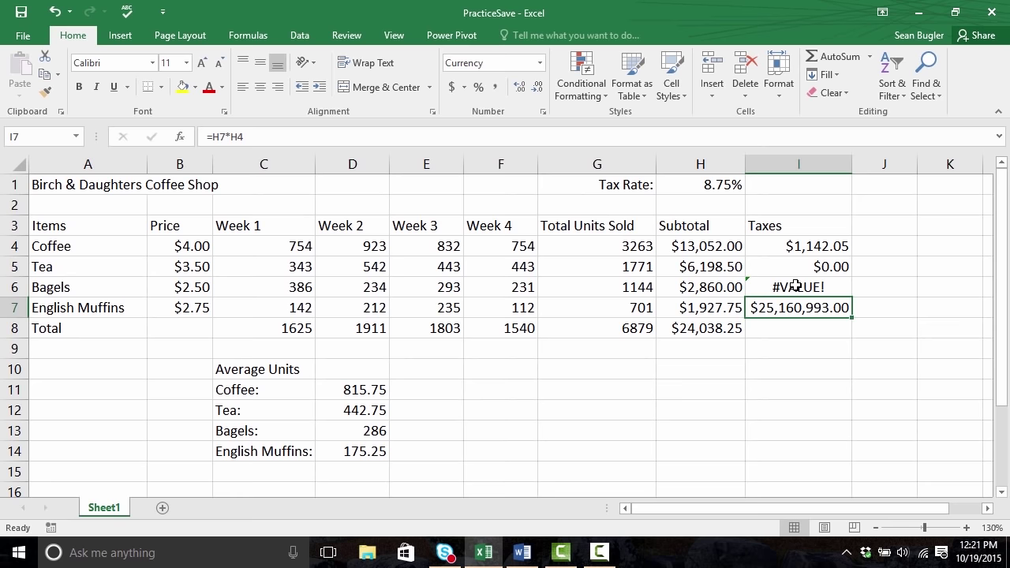
key(Up)
key(Up)
key(Up)
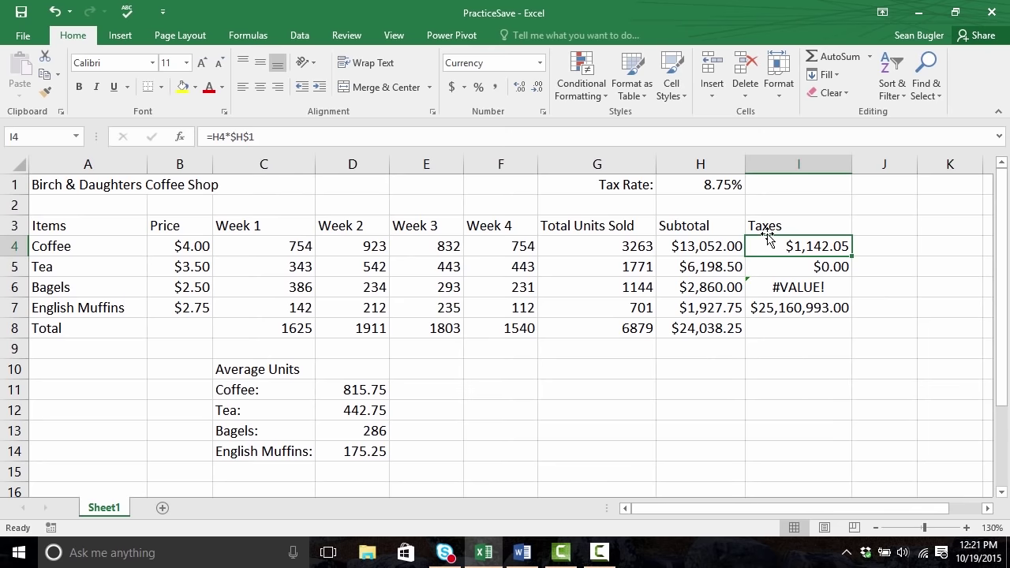
drag(849, 257, 838, 310)
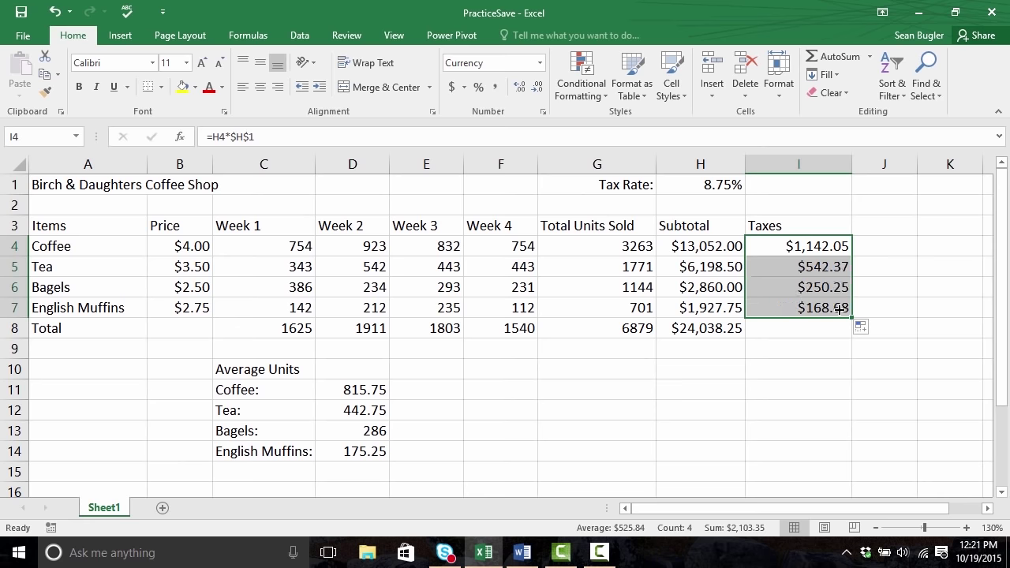
click(813, 254)
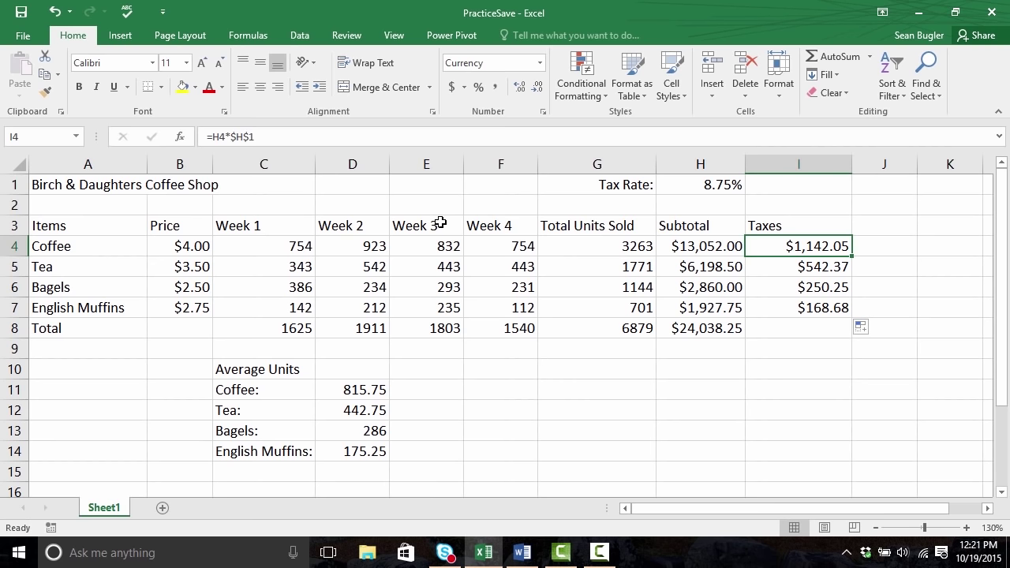
Check the filled Taxes formulas in I5 and I6 against the one in I4 for the tax rate reference
key(Down)
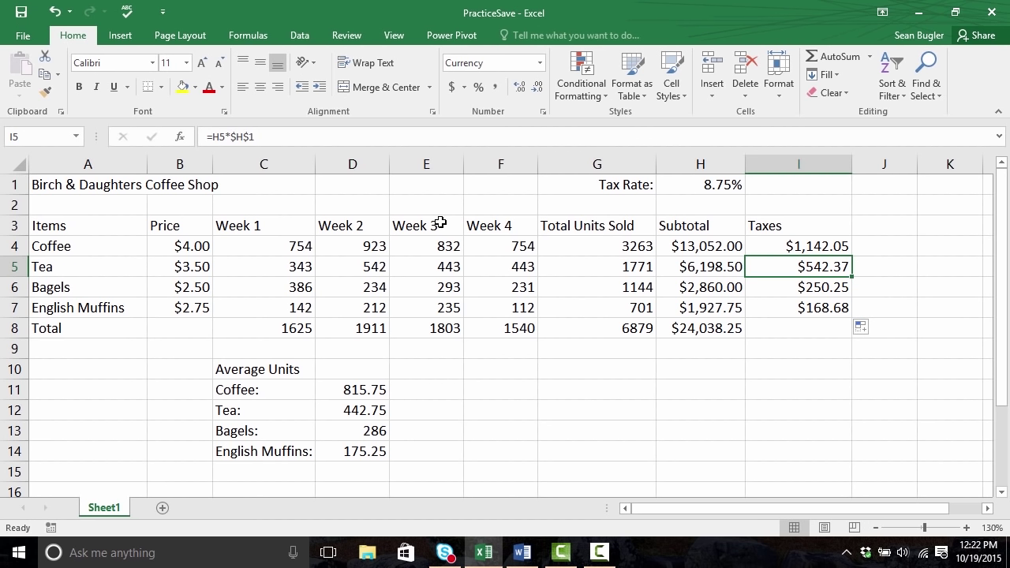
key(Down)
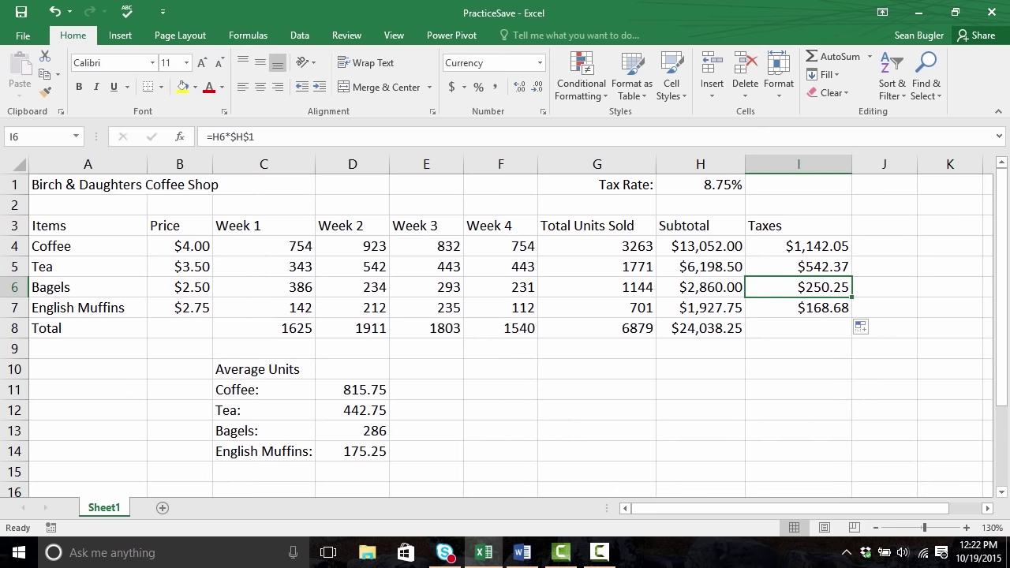
click(788, 246)
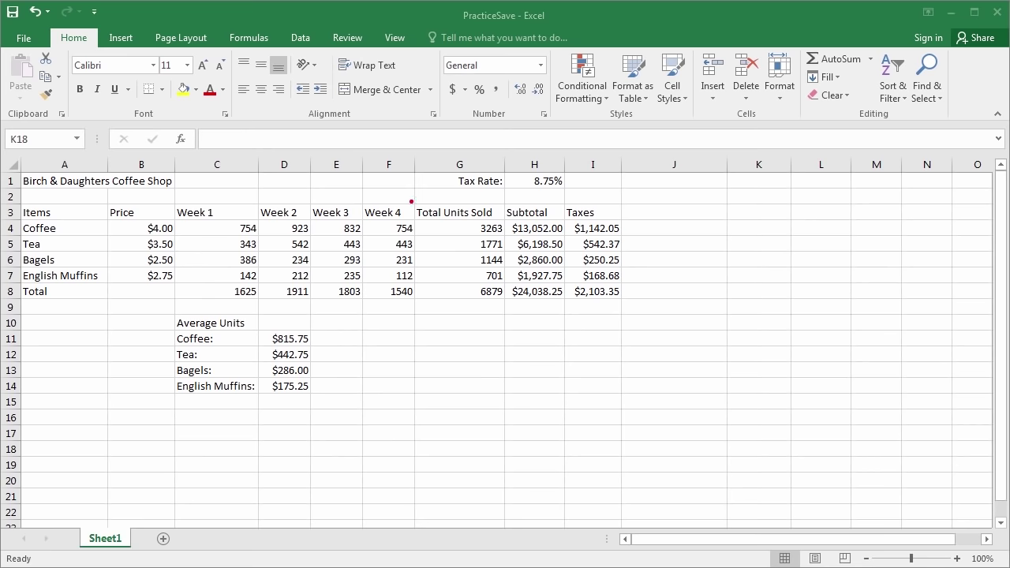
drag(418, 193, 171, 303)
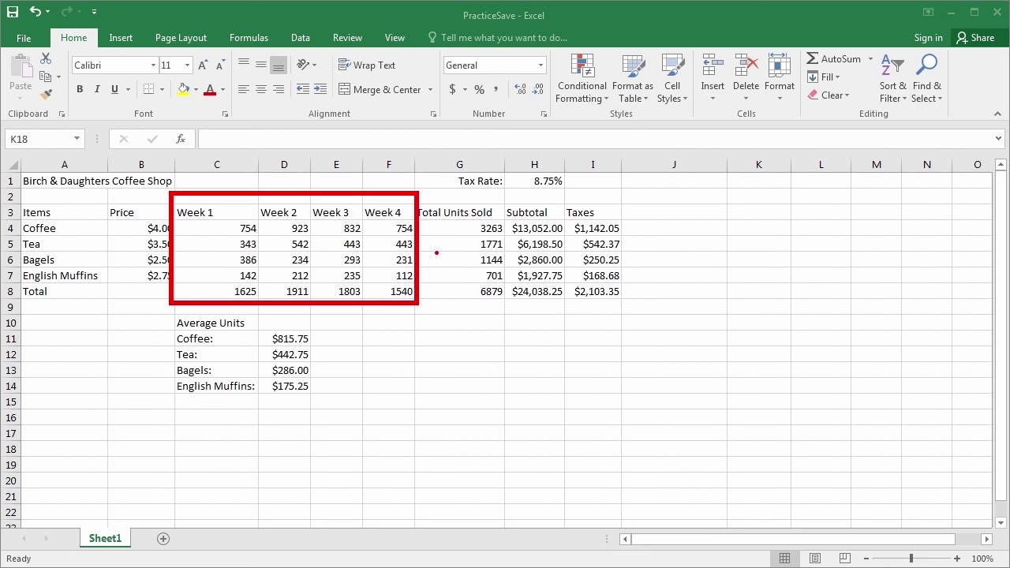
drag(469, 301, 468, 377)
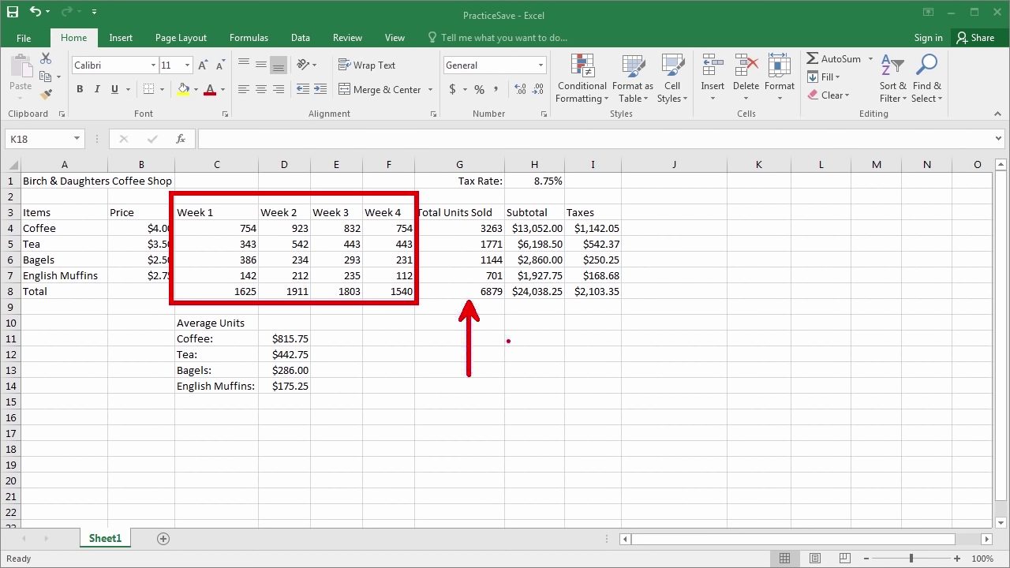
drag(534, 302, 546, 377)
drag(597, 308, 606, 357)
mouse_move(317, 314)
mouse_down()
mouse_move(328, 313)
mouse_move(319, 313)
mouse_up()
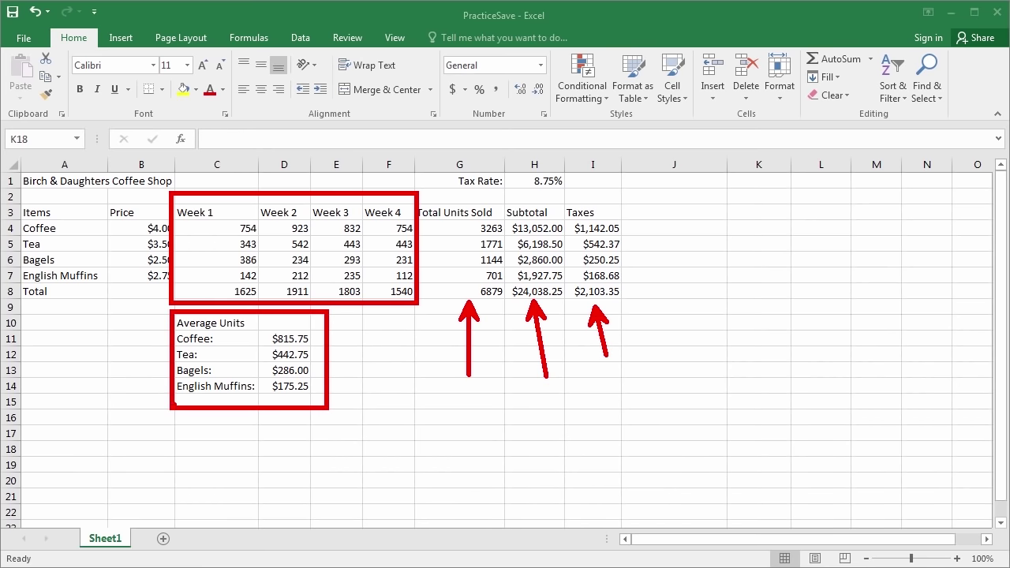
key(Escape)
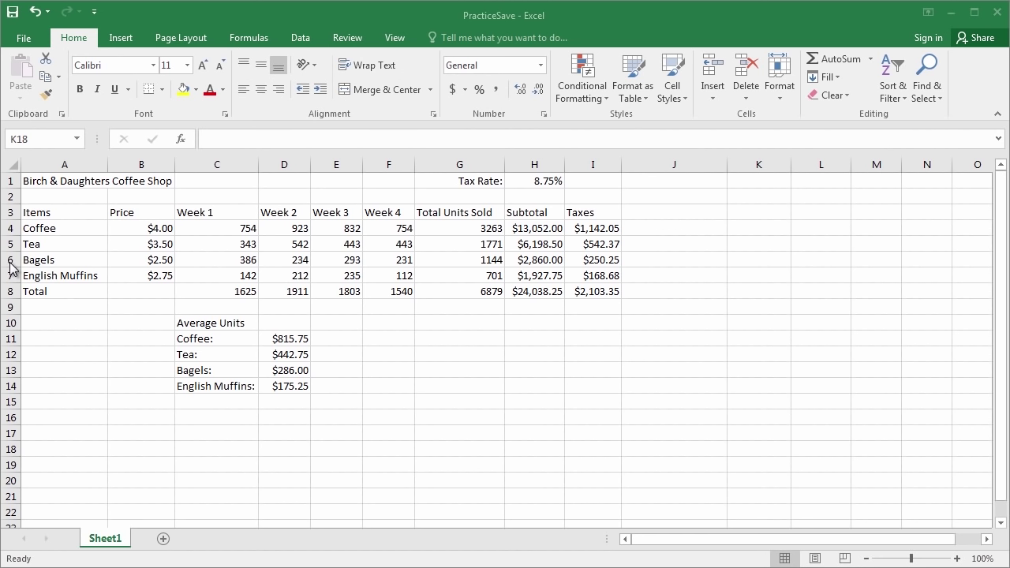
Insert a blank row between the Tea and Bagels rows
click(75, 260)
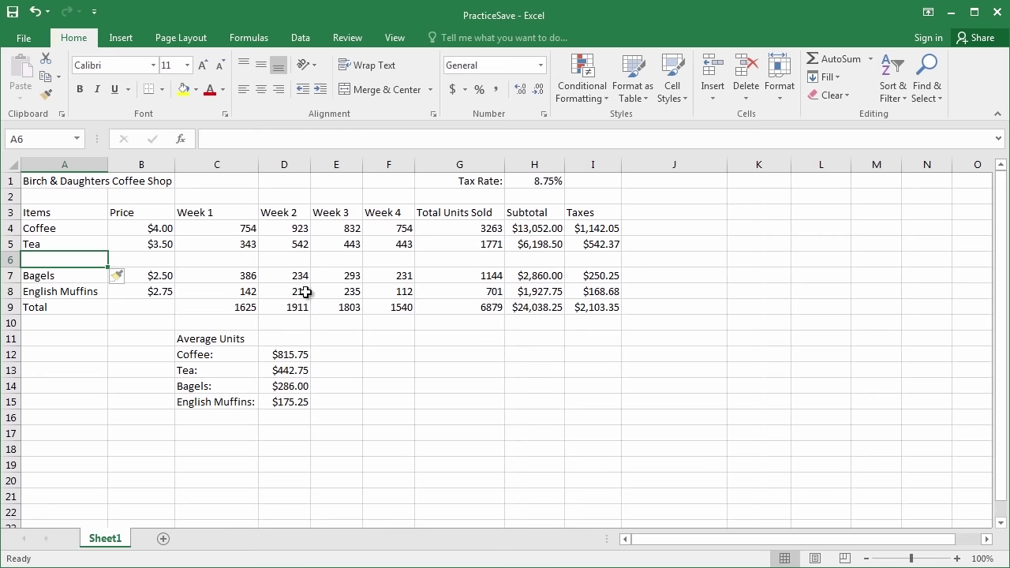
key(ctrl+z)
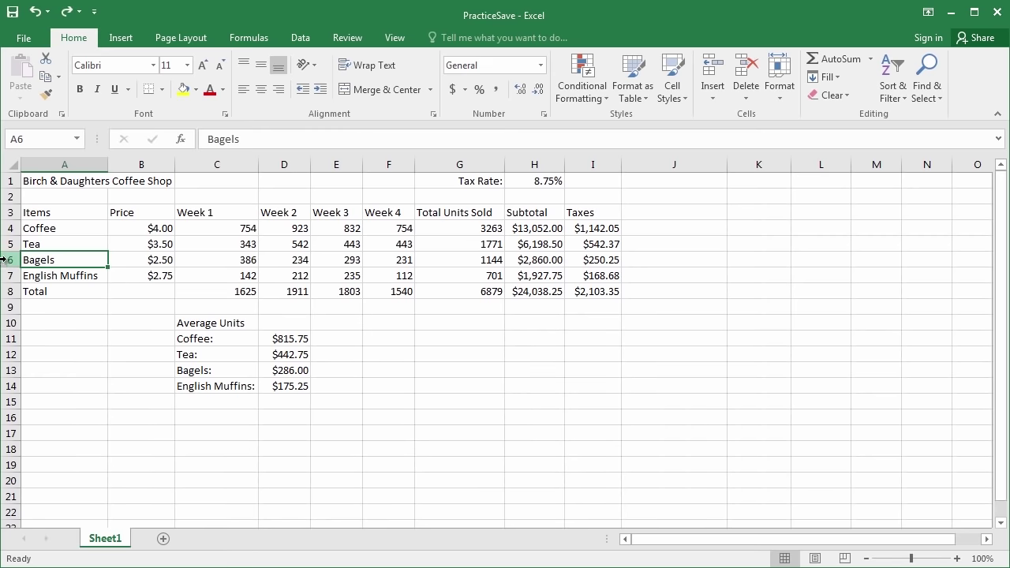
right_click(9, 261)
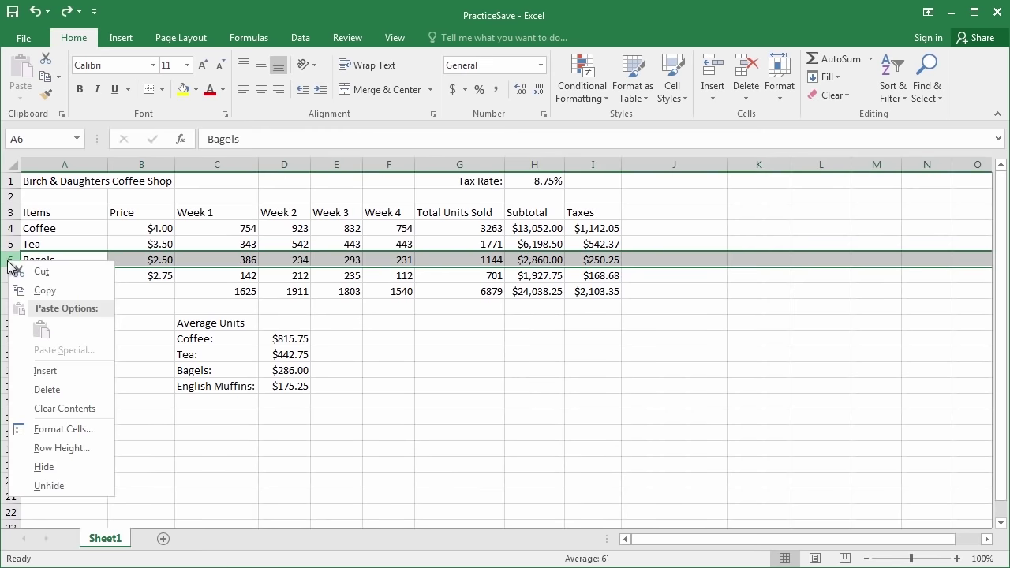
click(86, 372)
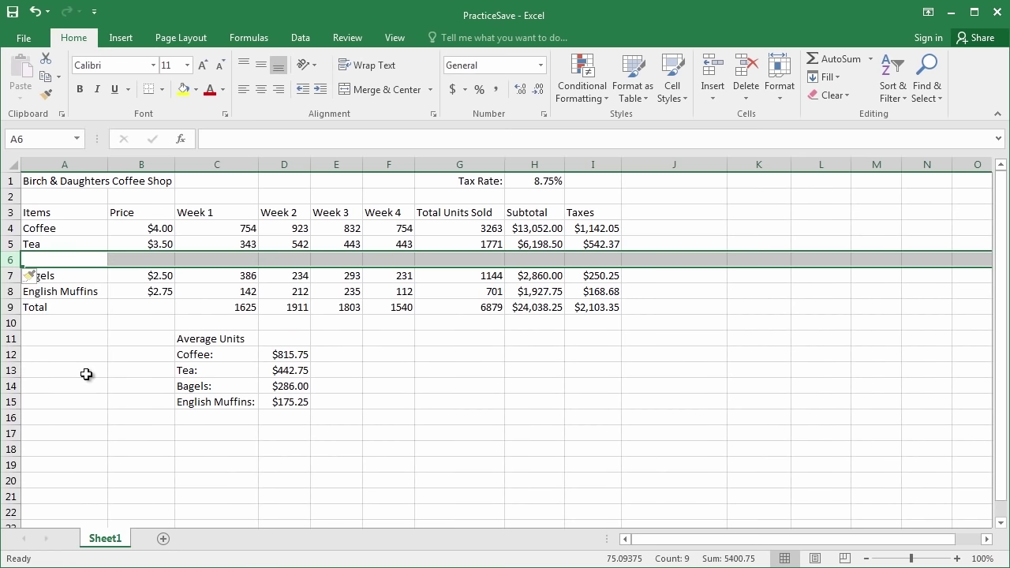
Add the item Coftea® in A6 of the blank row with a price of $5.00 in B6
click(73, 260)
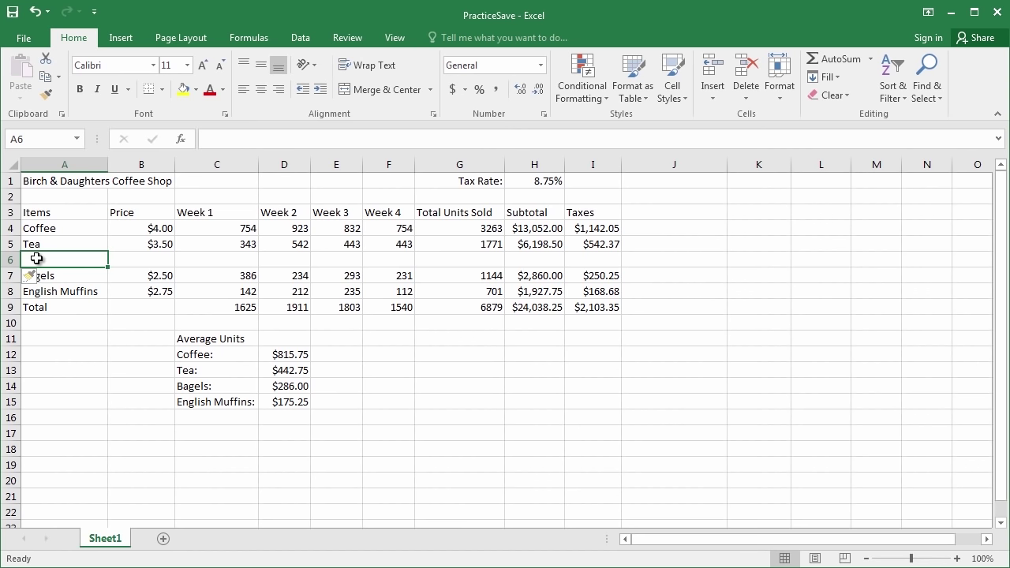
text(Coftea)
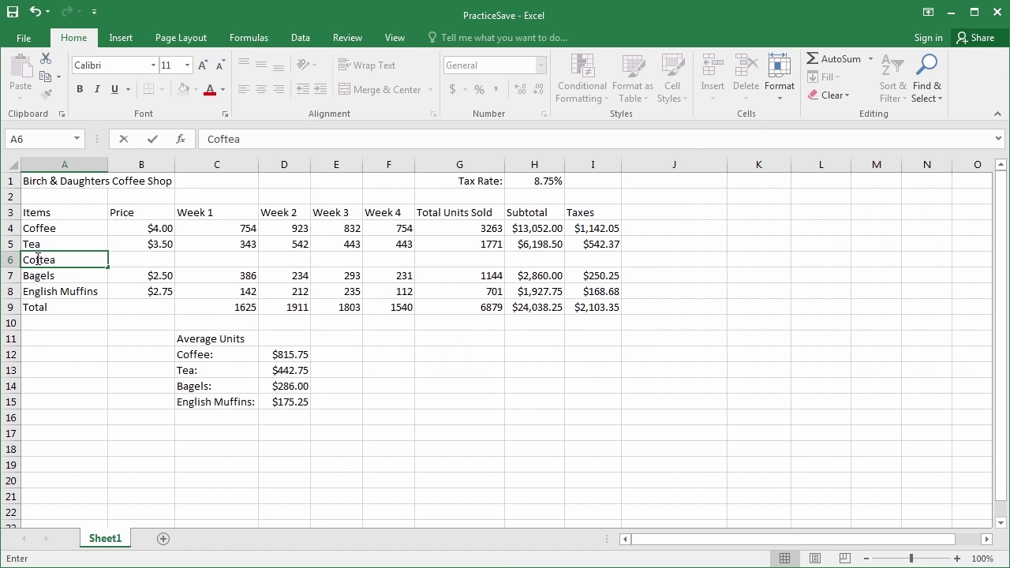
text((r))
click(147, 263)
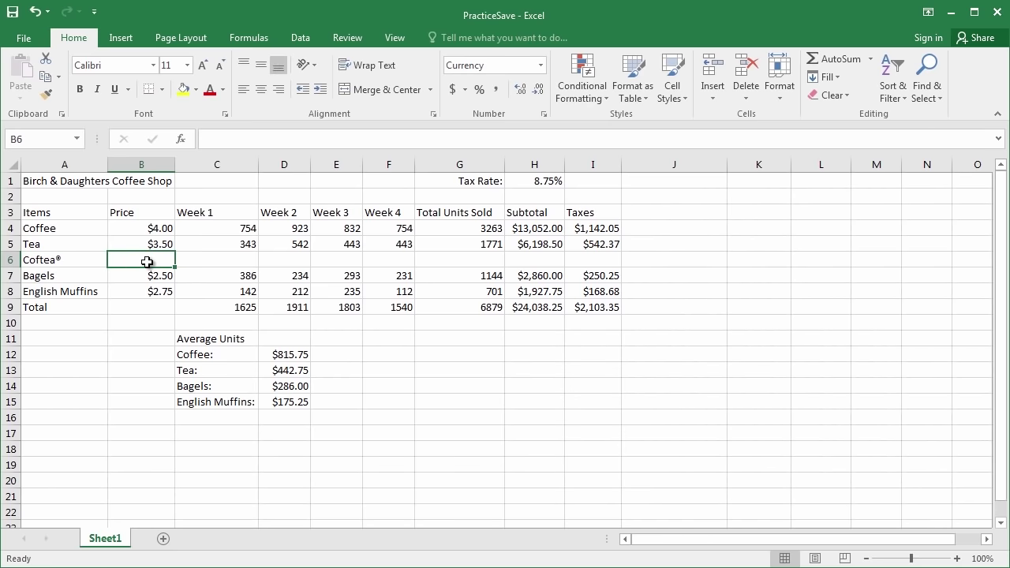
text($)
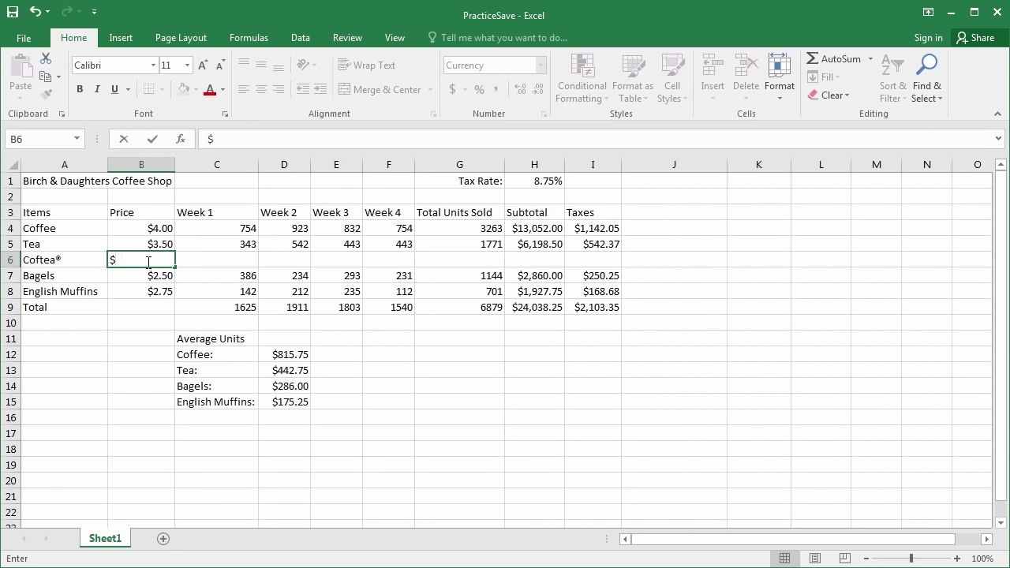
text(5.00)
key(Tab)
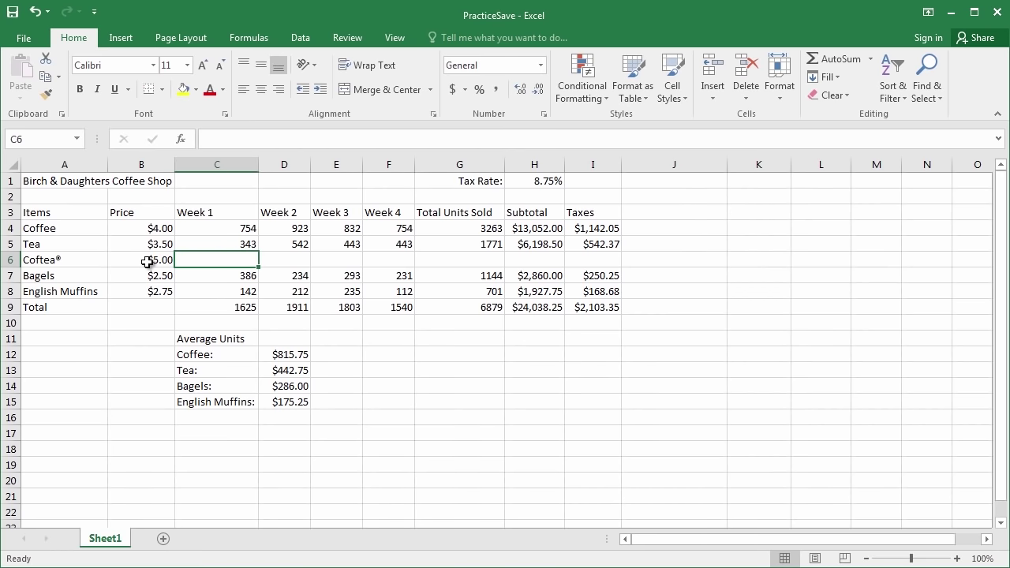
Enter the Coftea® weekly sales in C6:F6 as 600, 655, 412 and 686 for Weeks 1 to 4
text(600)
key(Tab)
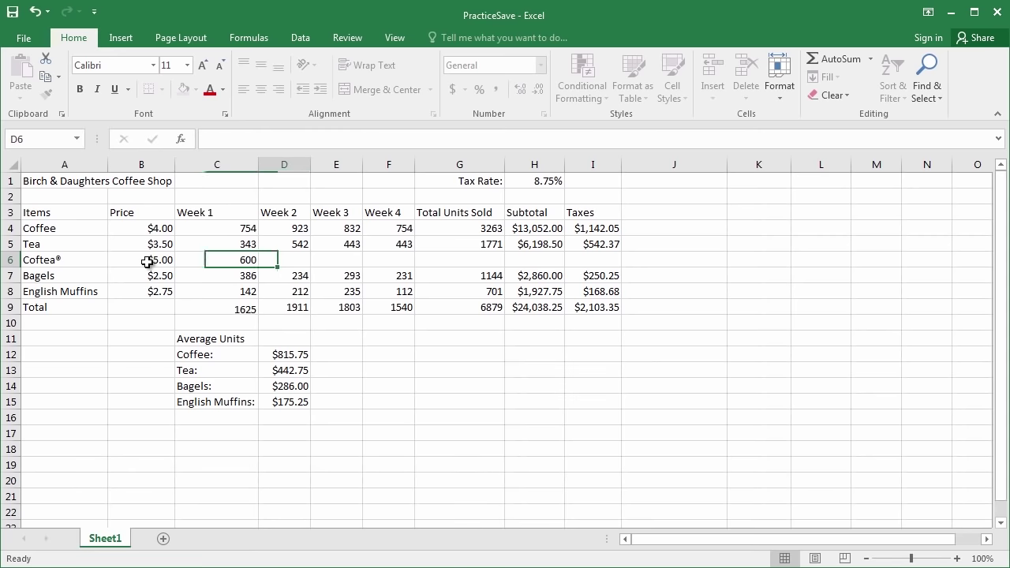
text(655)
key(Return)
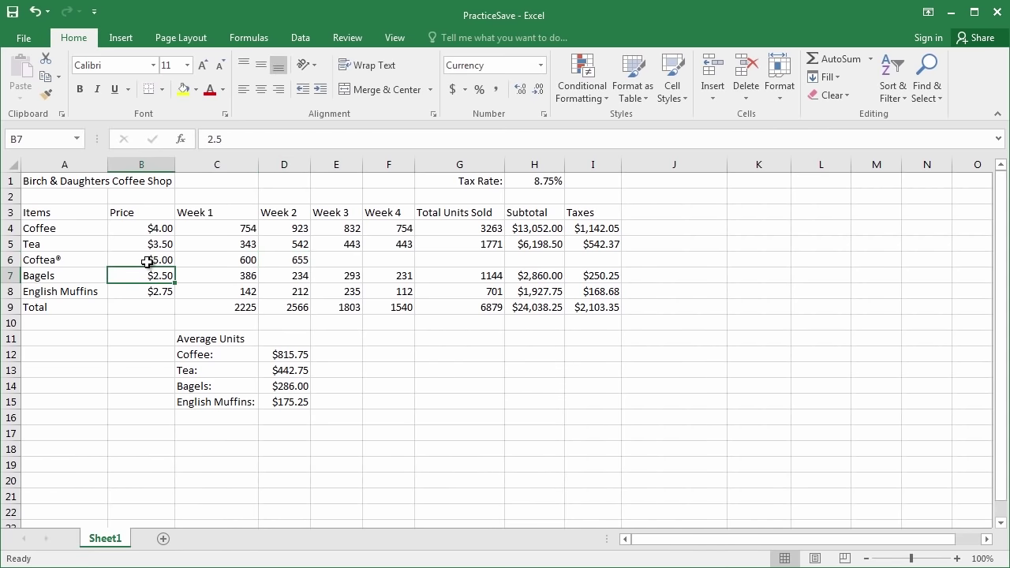
key(Up)
key(Right)
key(Right)
key(Right)
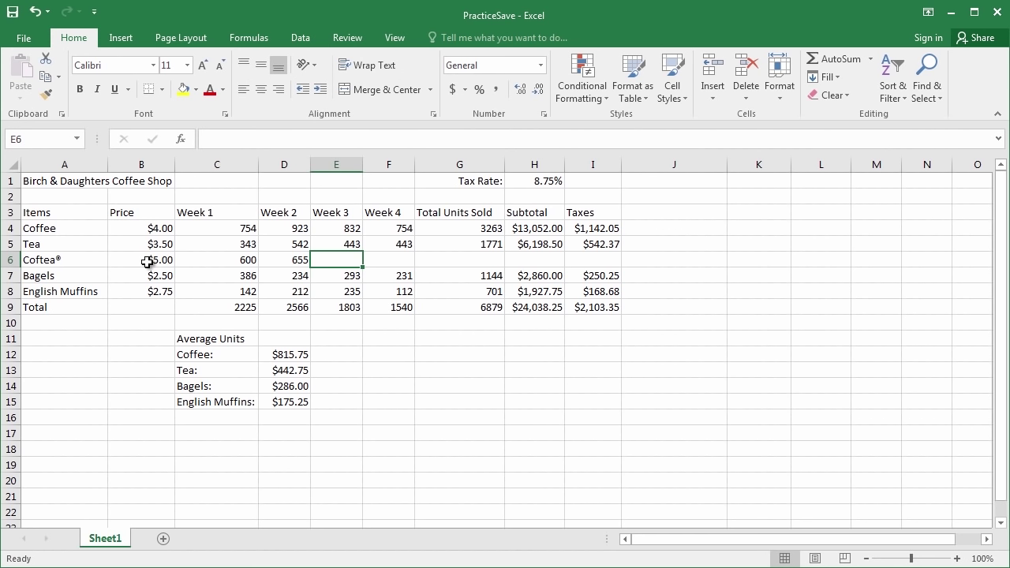
text(412)
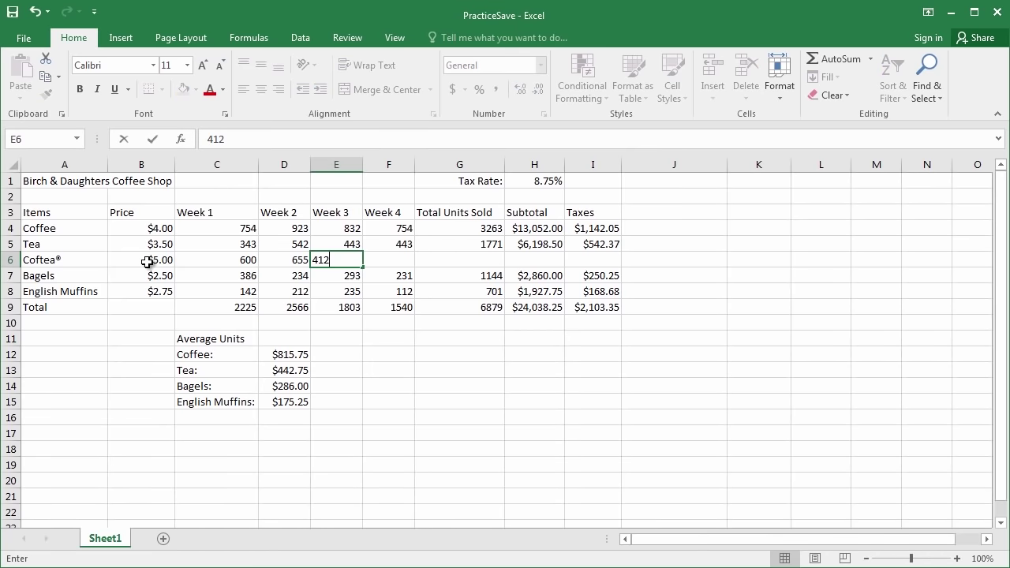
key(Tab)
text(686)
key(Tab)
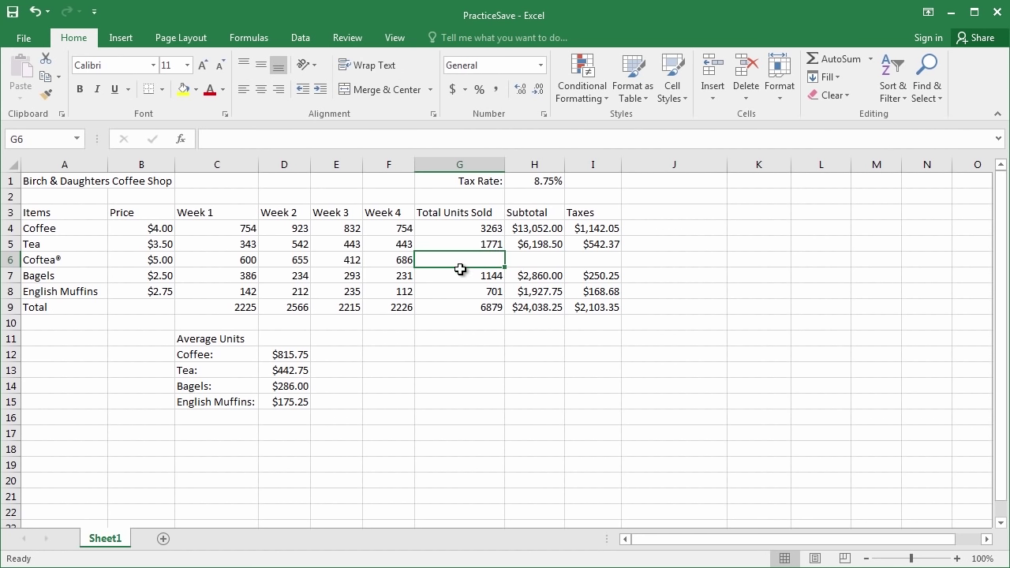
Check the Tea formulas in G5:I5 and fill the Total Units Sold formula from G5 down into G6 for Coftea®
click(488, 247)
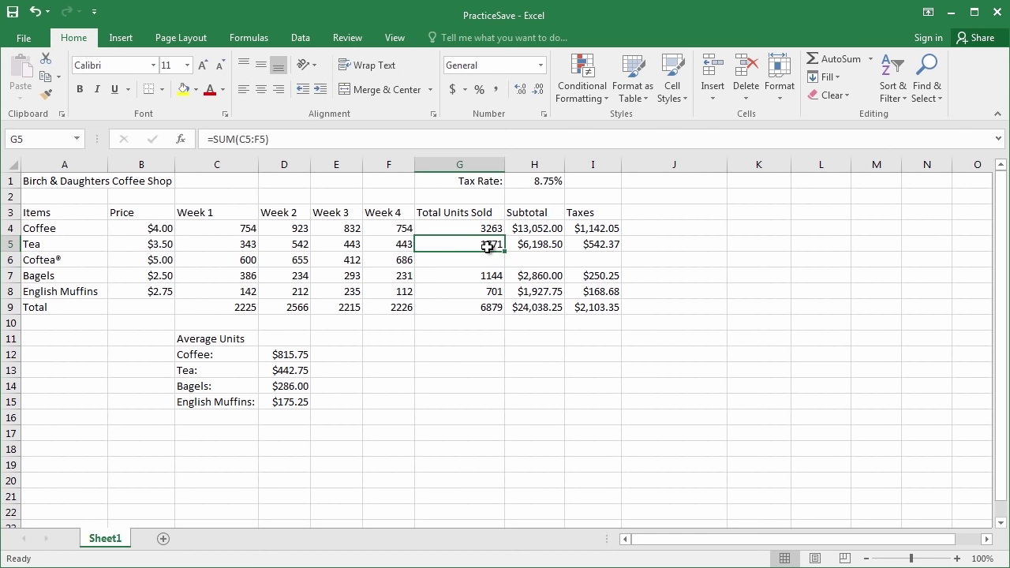
click(532, 245)
click(601, 244)
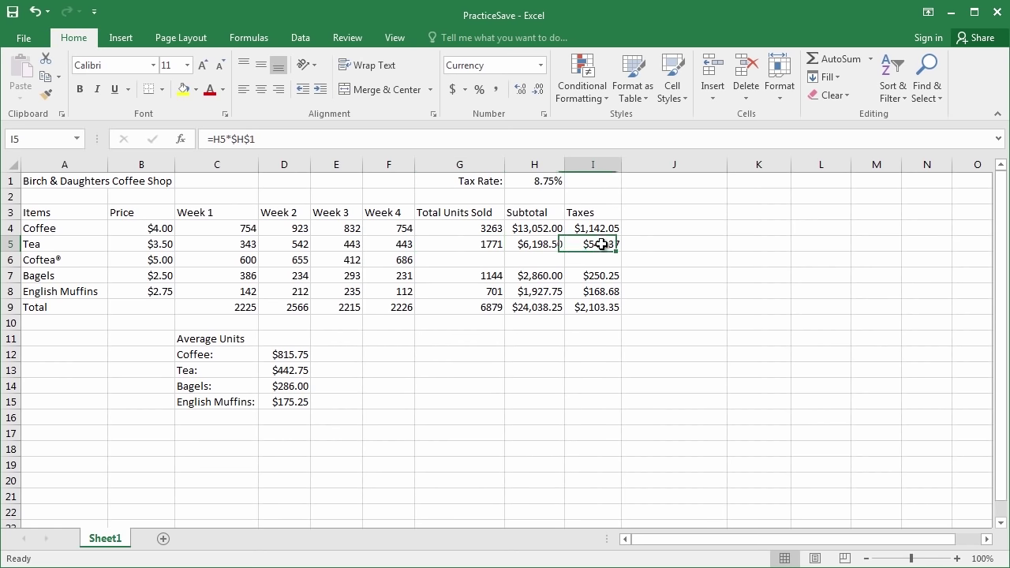
drag(465, 261, 577, 261)
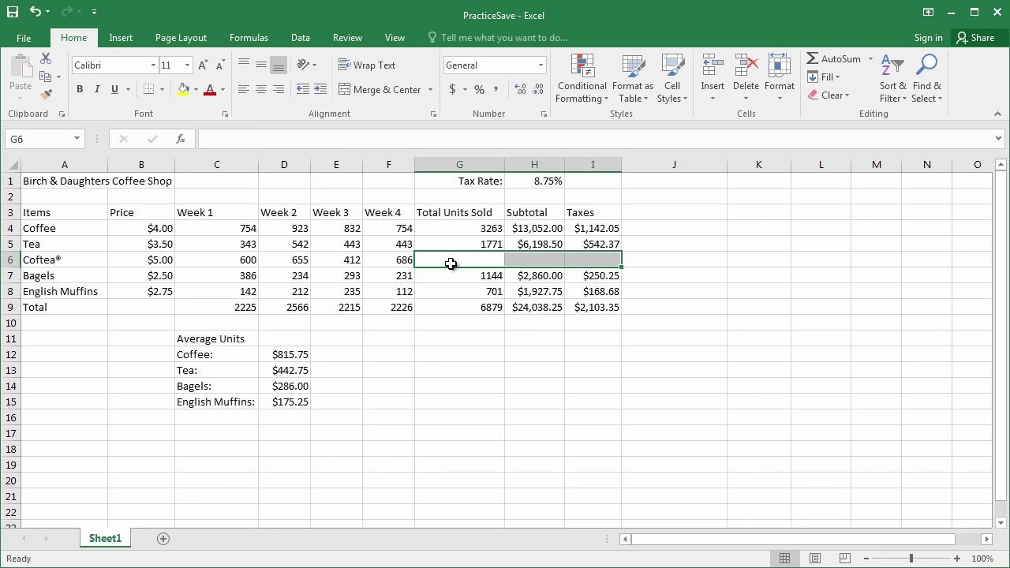
click(471, 248)
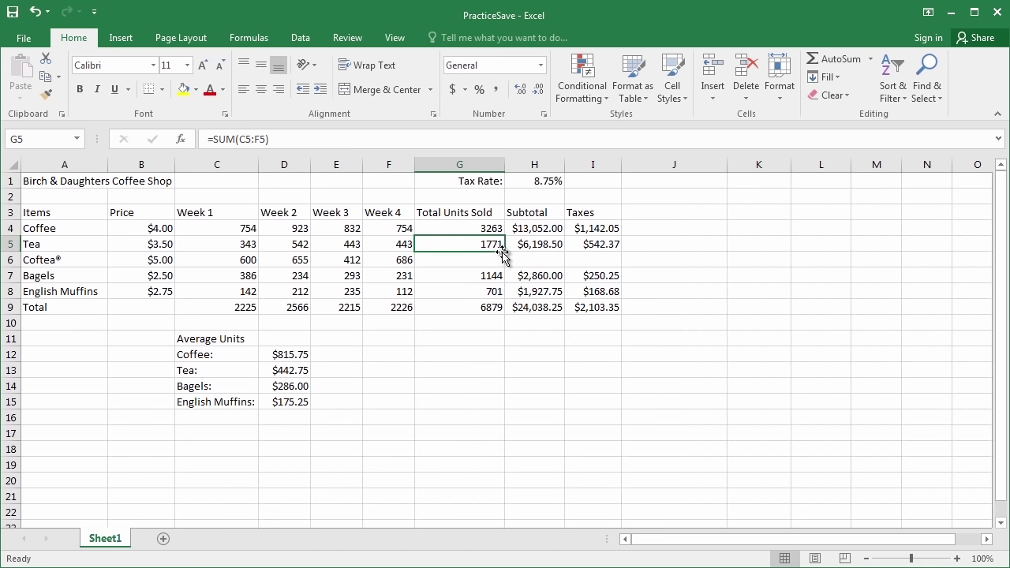
drag(504, 251, 502, 266)
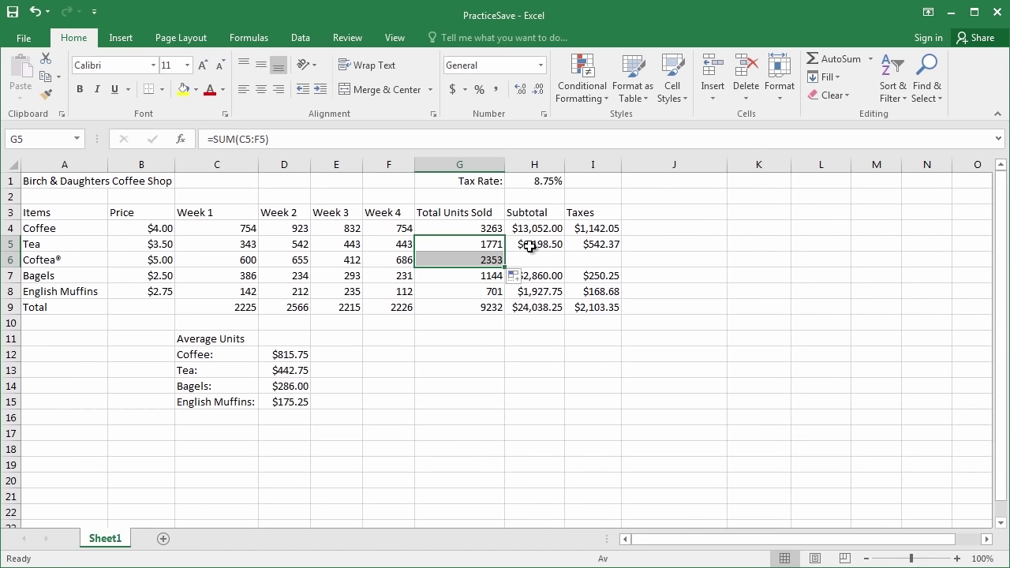
Fill the Subtotal formula =G5*B5 from H5 down into H6 for Coftea®
click(547, 245)
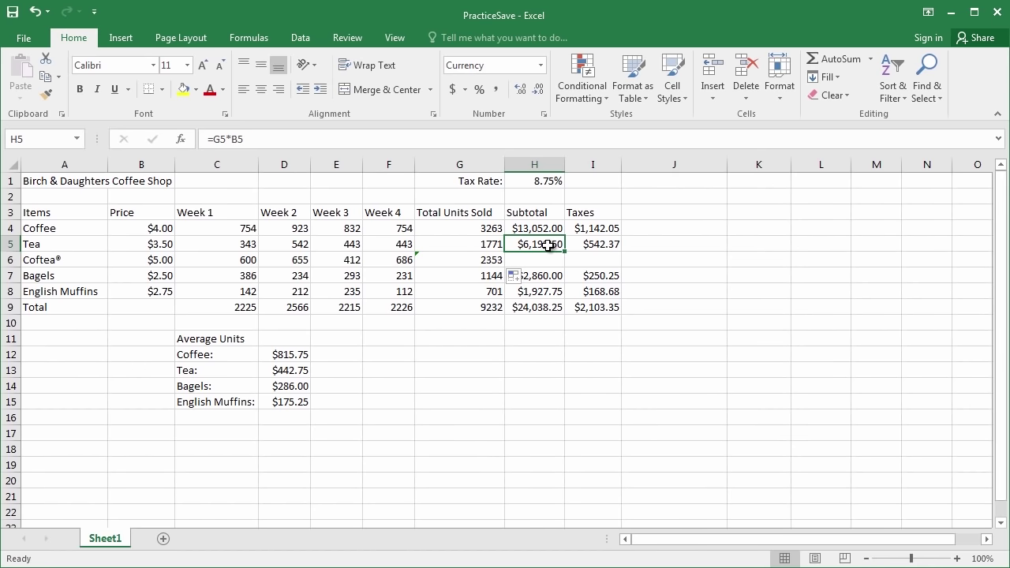
drag(548, 245, 542, 259)
click(538, 241)
drag(537, 251, 538, 262)
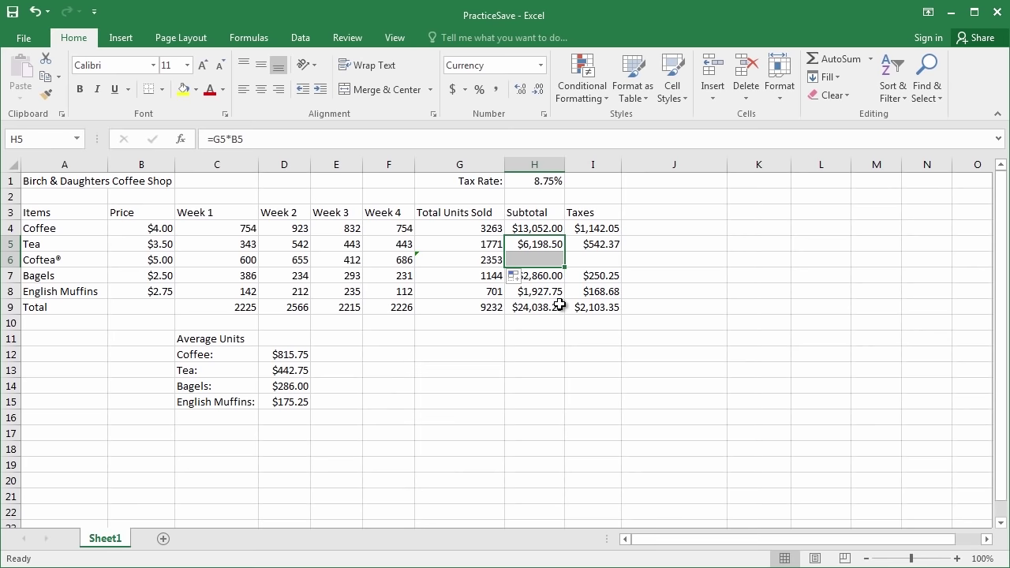
key(ctrl+d)
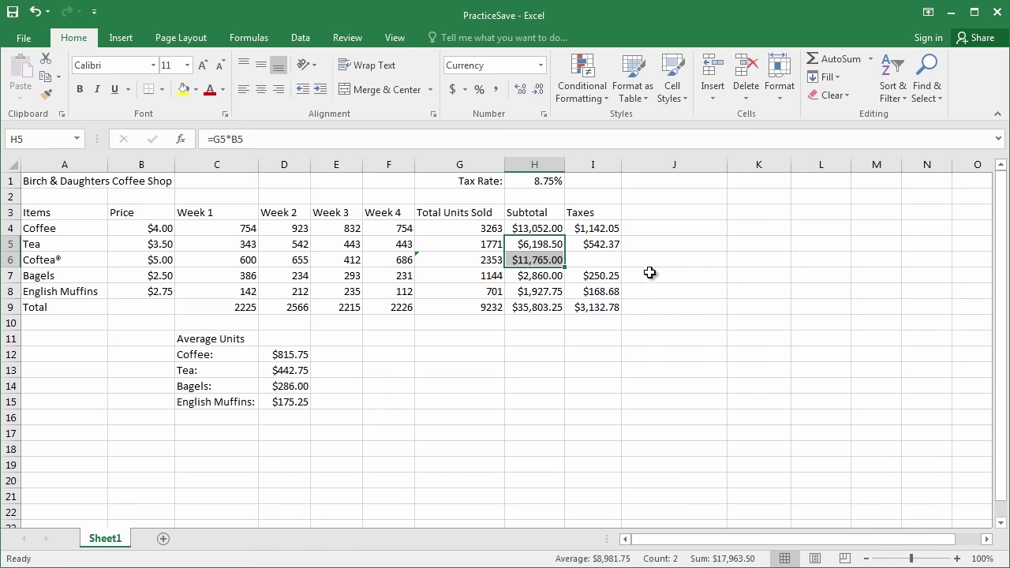
Fill the Taxes formula =H5*$H$1 from I5 down into I6 for Coftea®
click(588, 261)
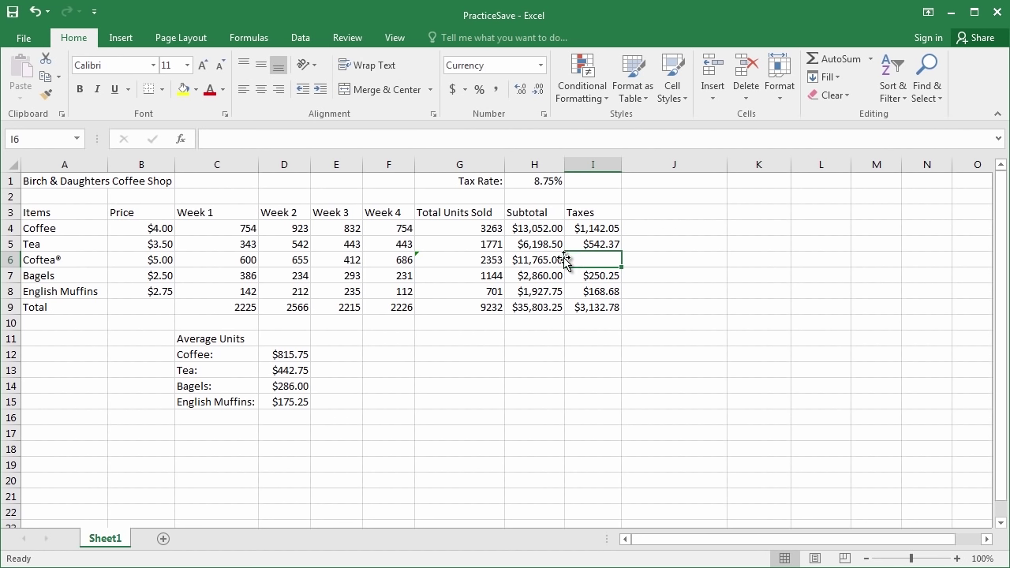
click(609, 244)
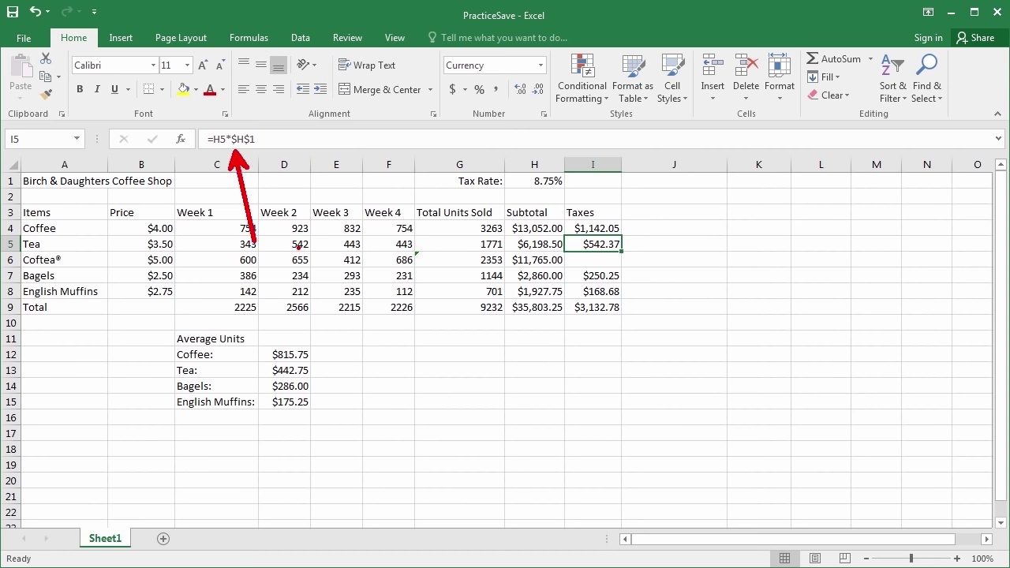
mouse_move(622, 251)
mouse_down()
mouse_move(615, 268)
mouse_move(613, 252)
mouse_move(620, 257)
mouse_up()
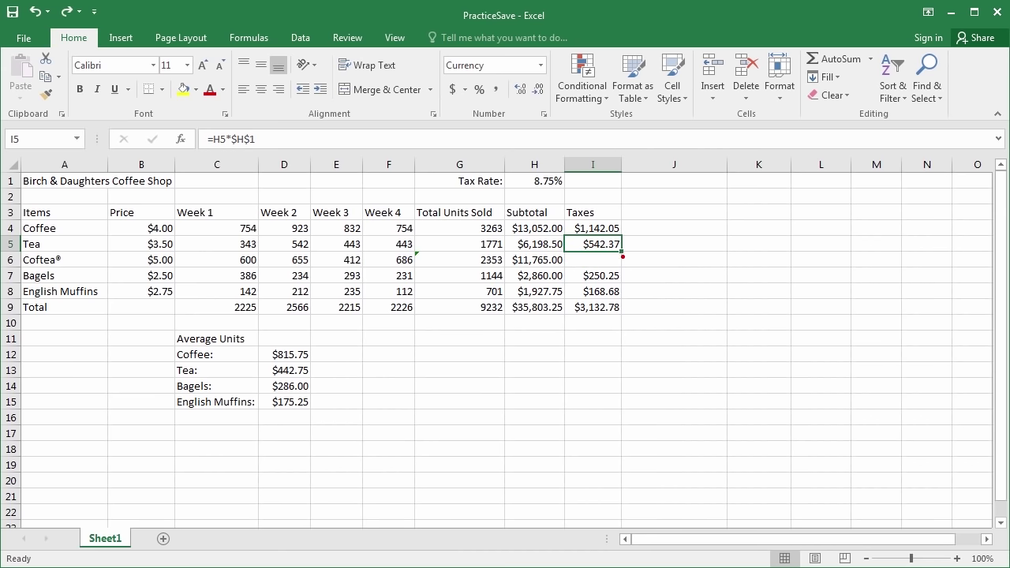
drag(622, 251, 640, 270)
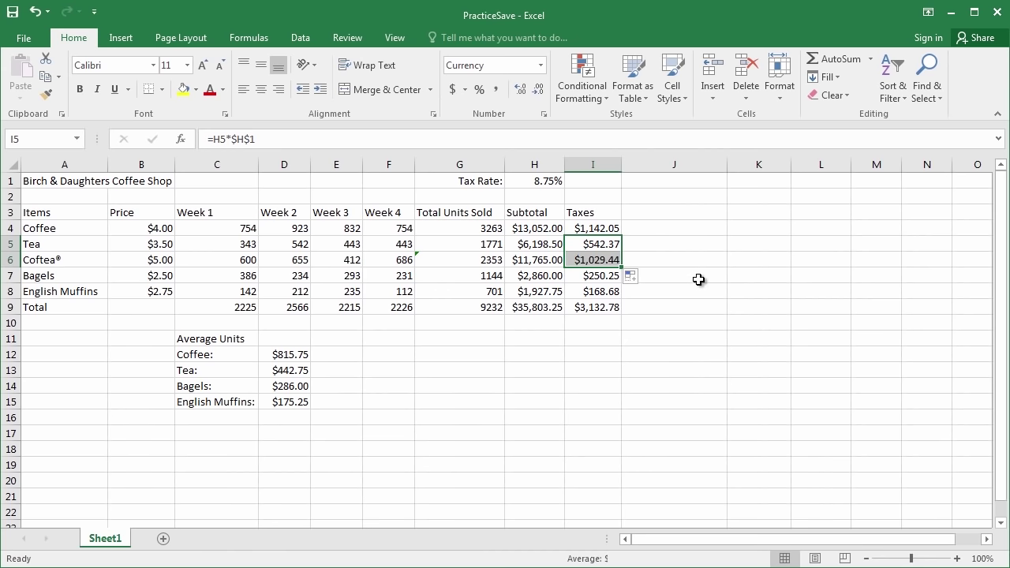
Insert a blank column before column A, ahead of the shop title and item names
click(545, 281)
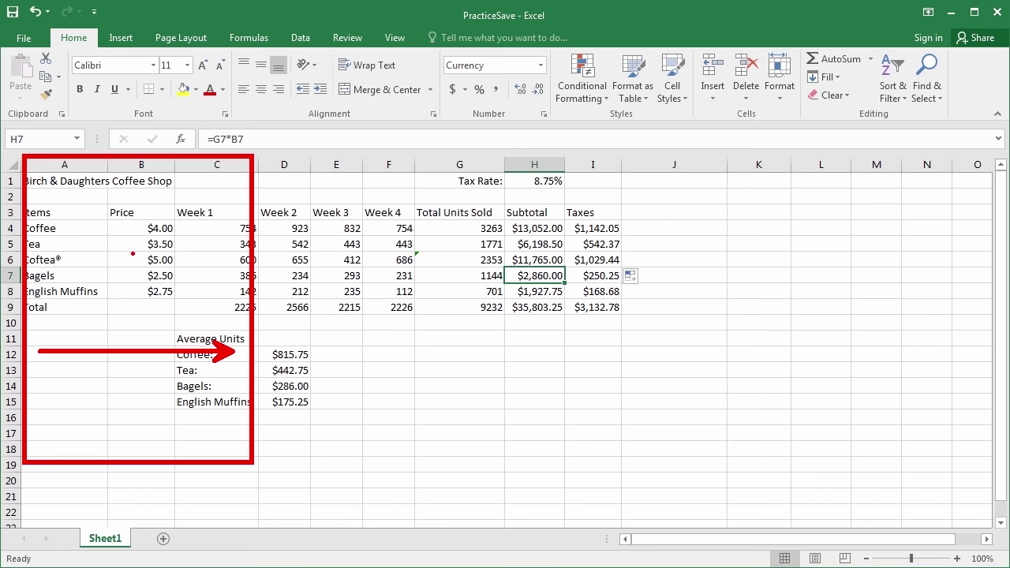
click(68, 182)
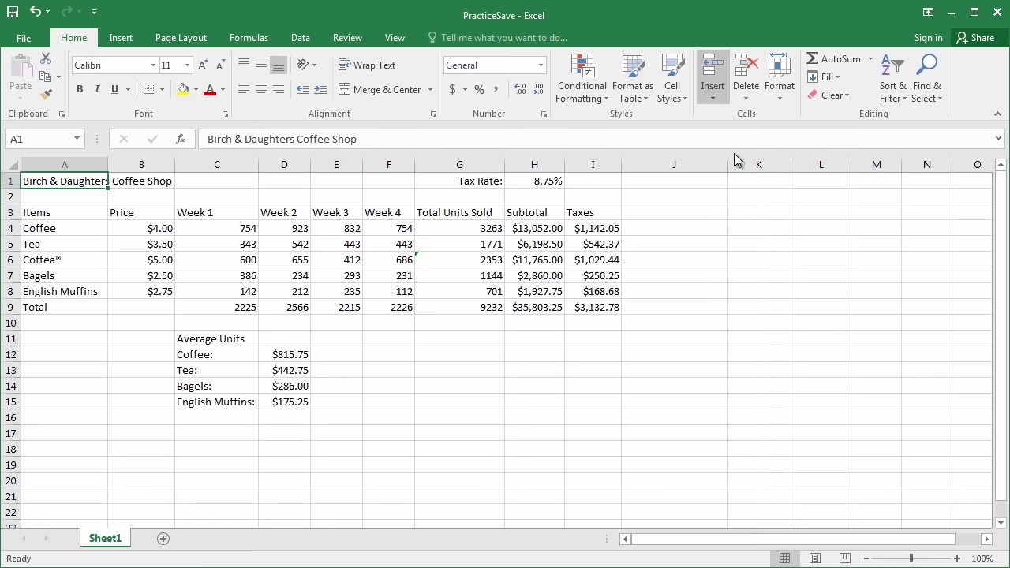
key(alt+h)
key(i)
key(c)
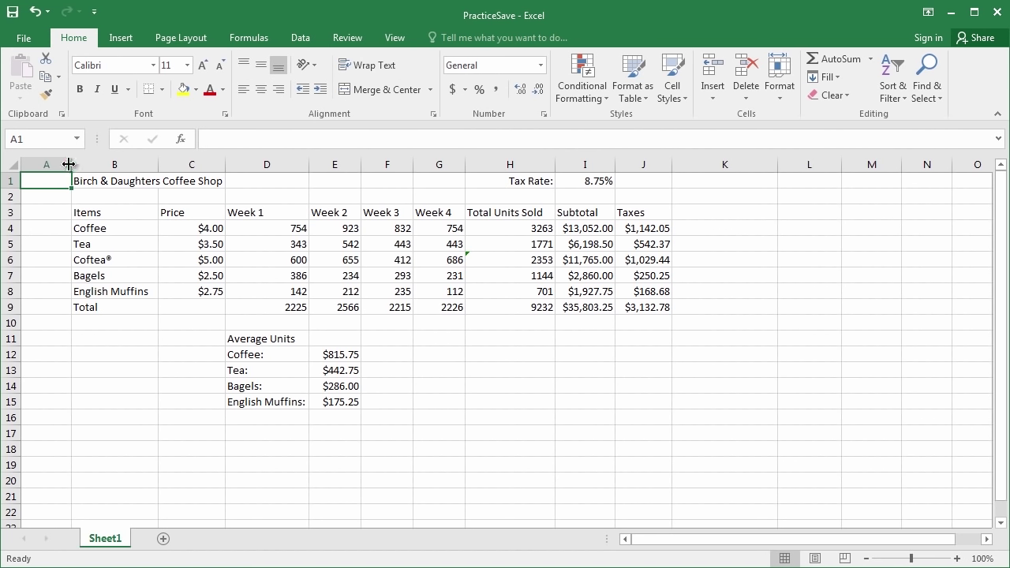
Insert two more blank columns before the sales table by using columns A and B as the selection
drag(46, 164, 87, 162)
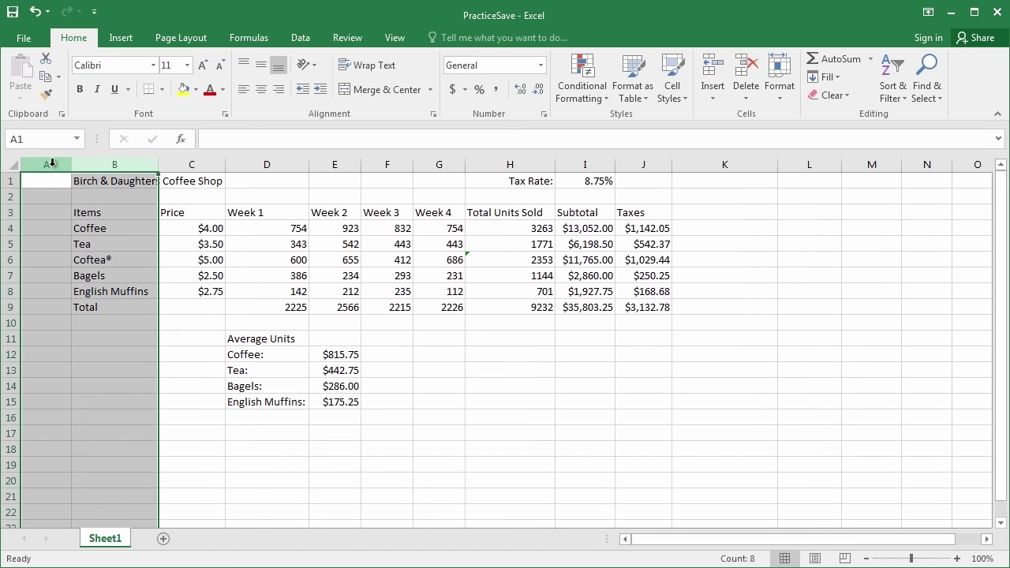
drag(46, 162, 111, 160)
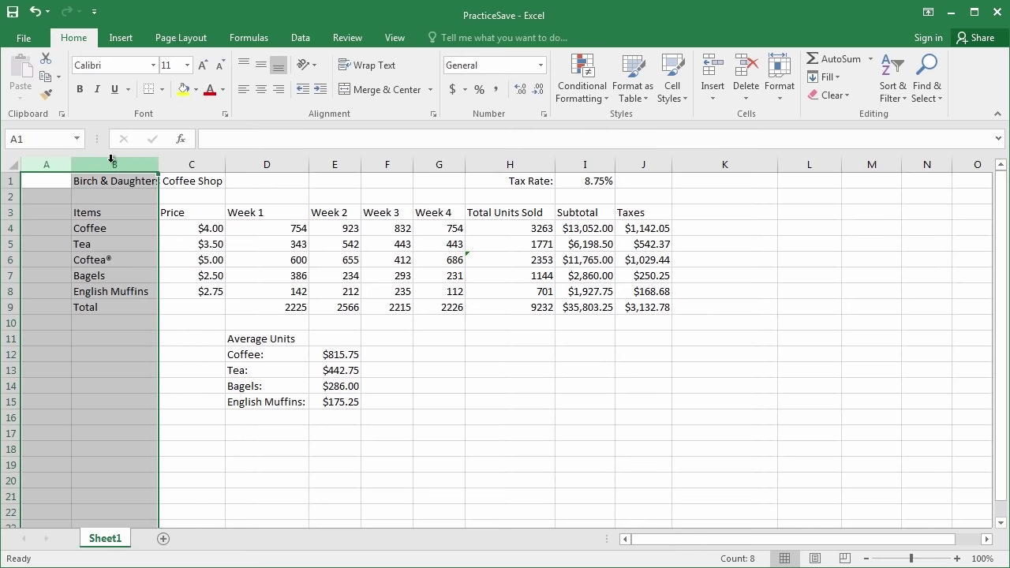
right_click(111, 161)
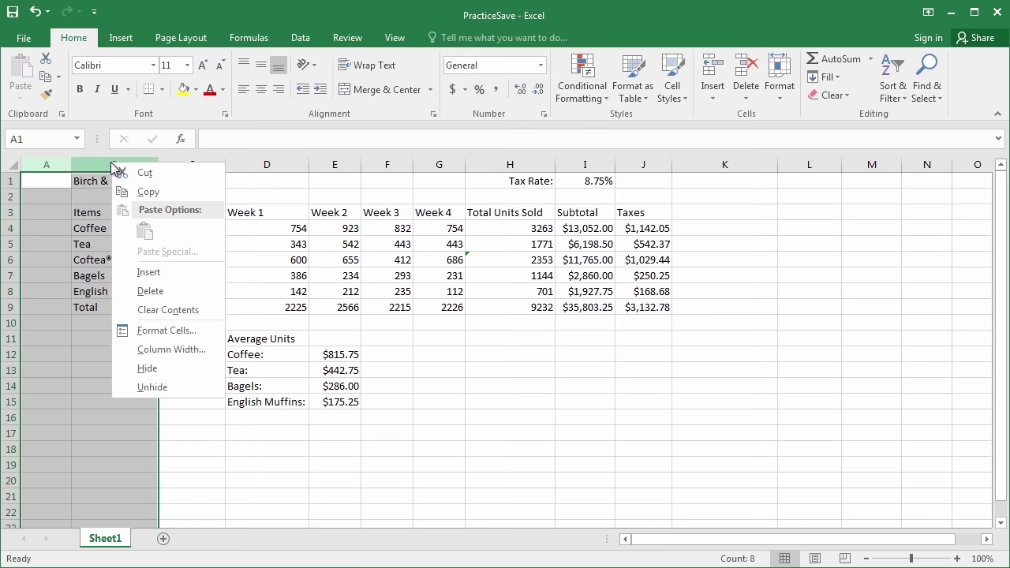
click(167, 272)
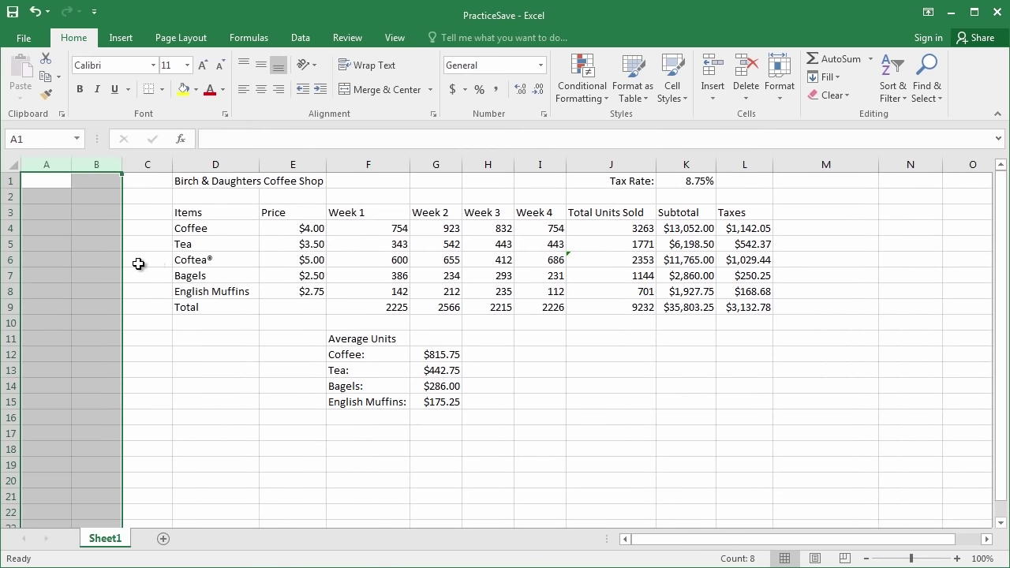
click(74, 265)
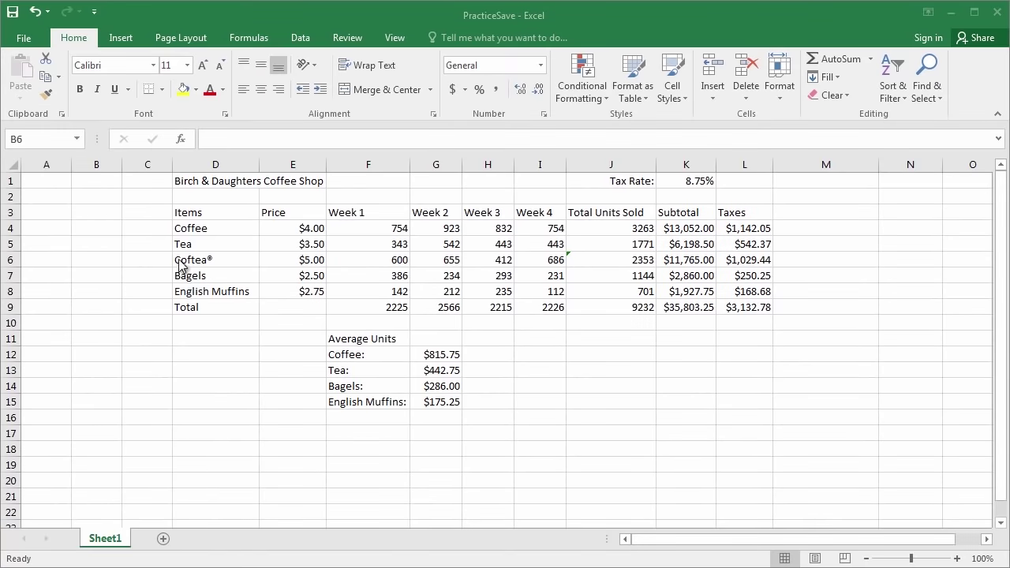
drag(167, 180, 38, 345)
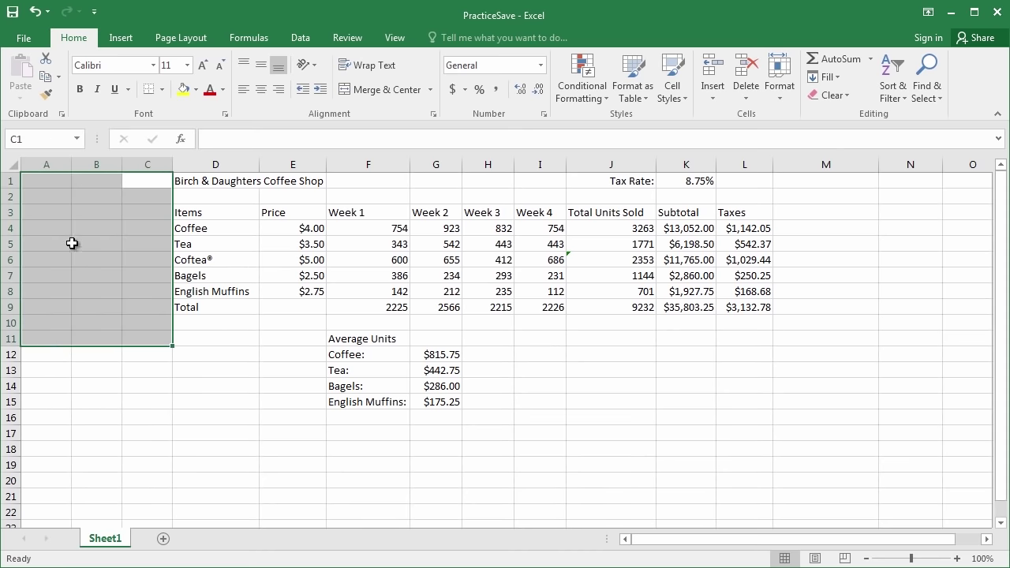
click(81, 210)
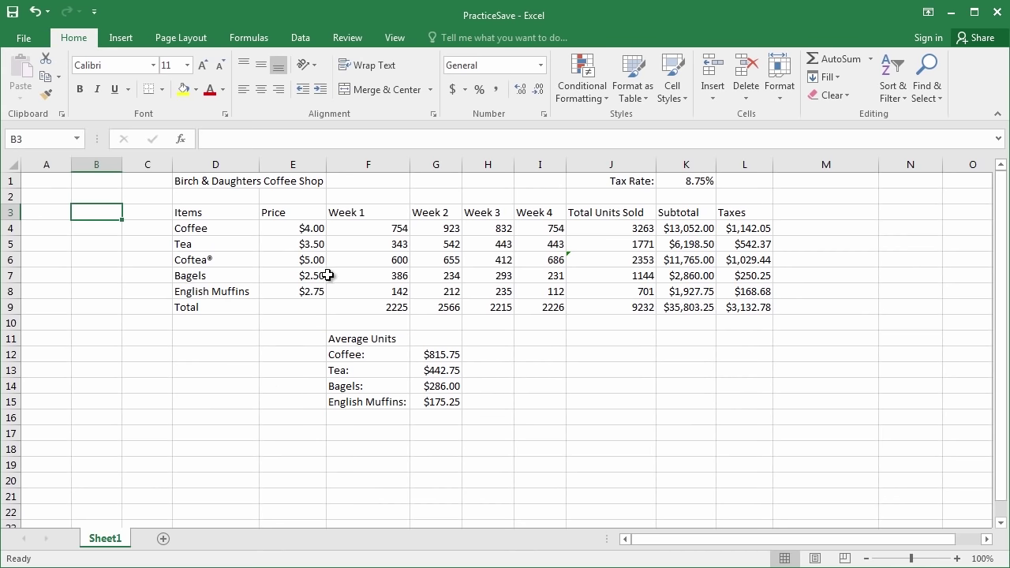
Move the title Birch & Daughters Coffee Shop from D1 to A1
click(200, 180)
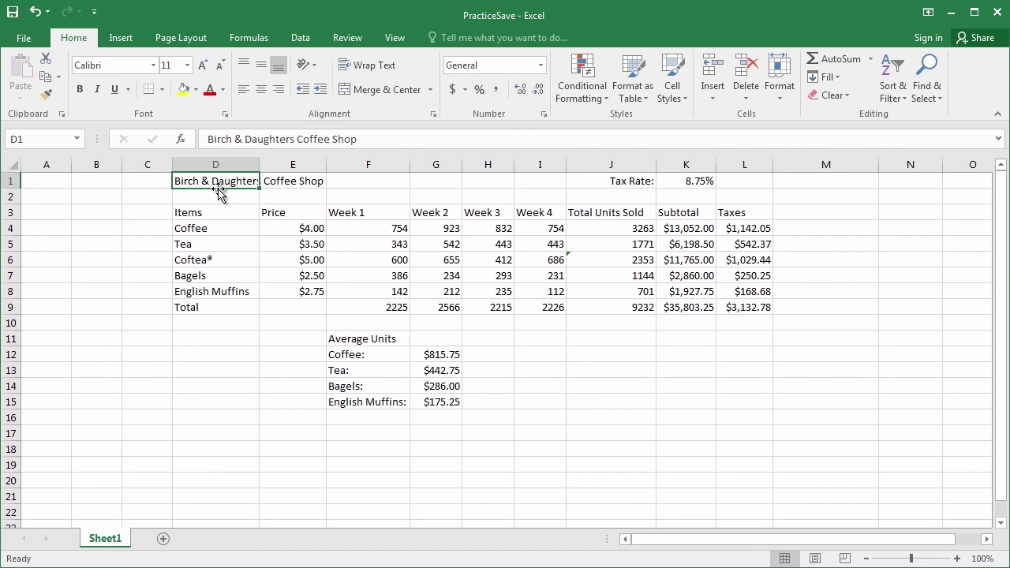
drag(218, 192, 67, 184)
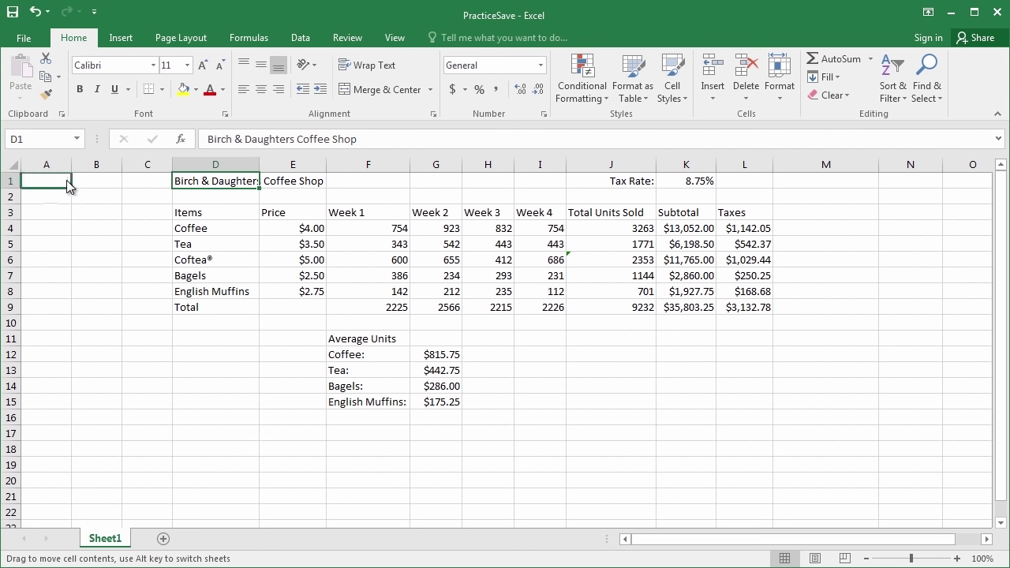
mouse_move(66, 180)
mouse_down()
mouse_move(84, 214)
mouse_move(71, 199)
mouse_move(82, 191)
mouse_move(54, 193)
mouse_up()
drag(54, 193, 52, 192)
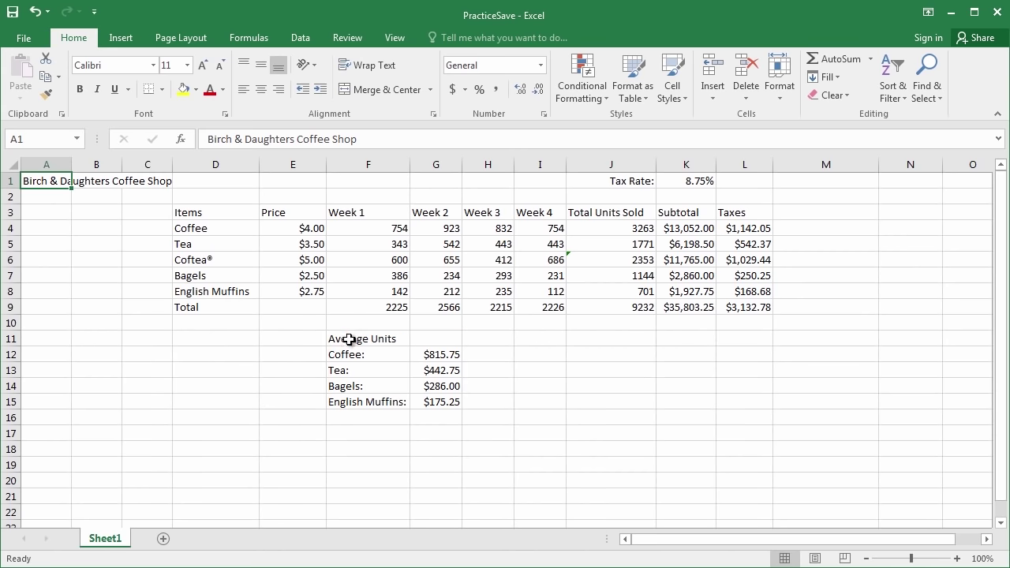
Cut the Average Units block in F11:G15 and paste it at D11 below the Items column
drag(349, 340, 419, 412)
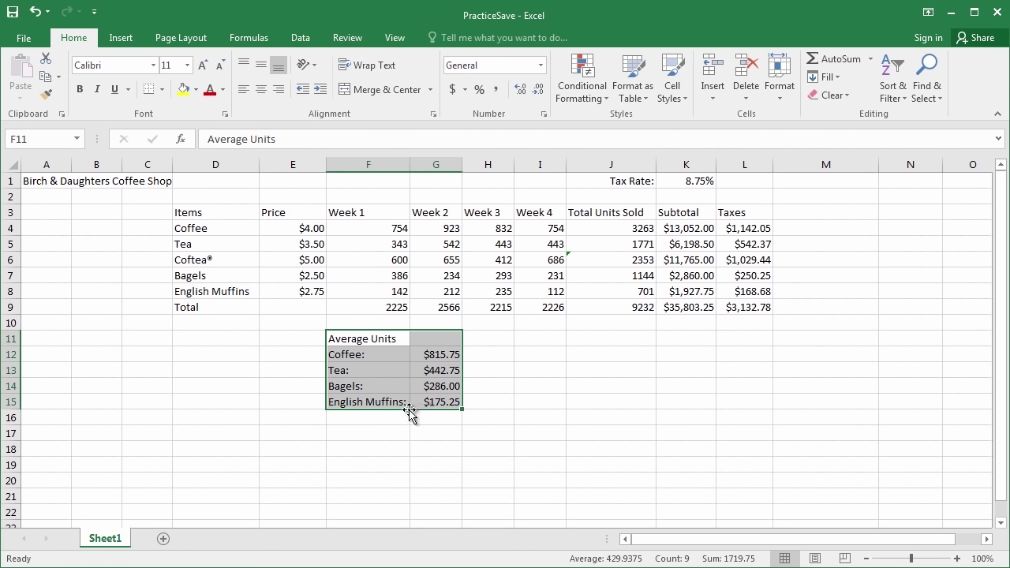
click(88, 89)
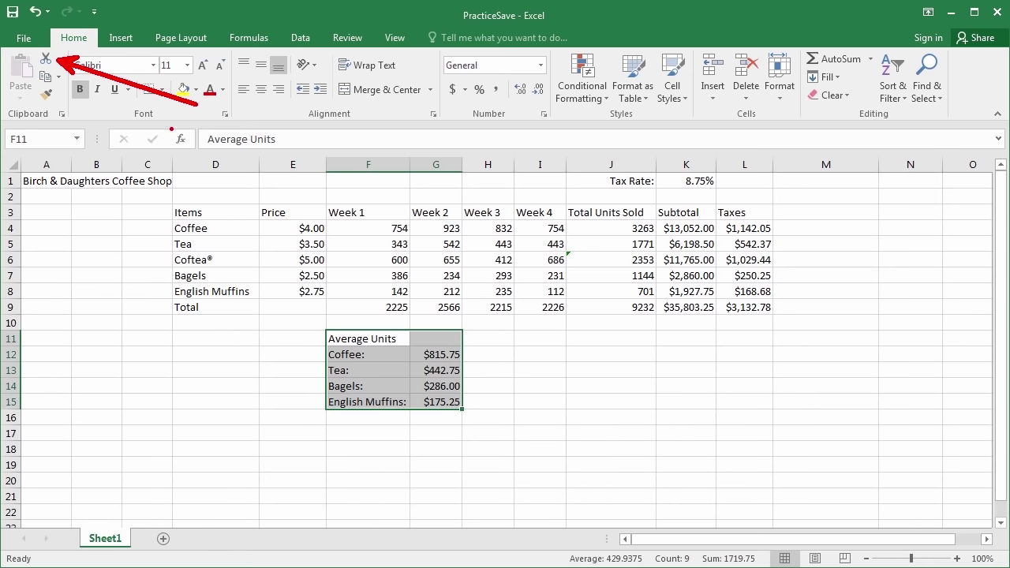
click(44, 62)
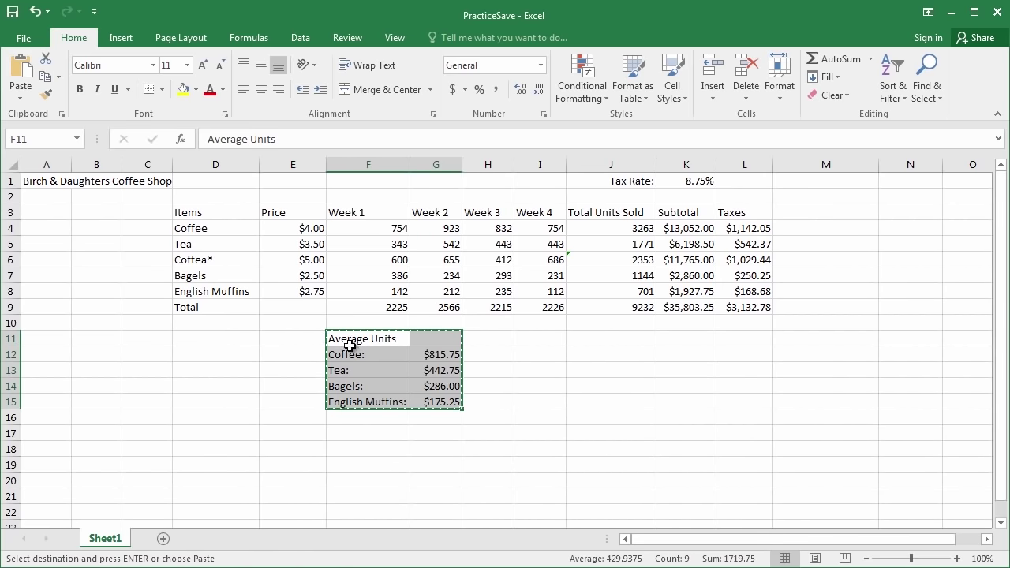
click(215, 340)
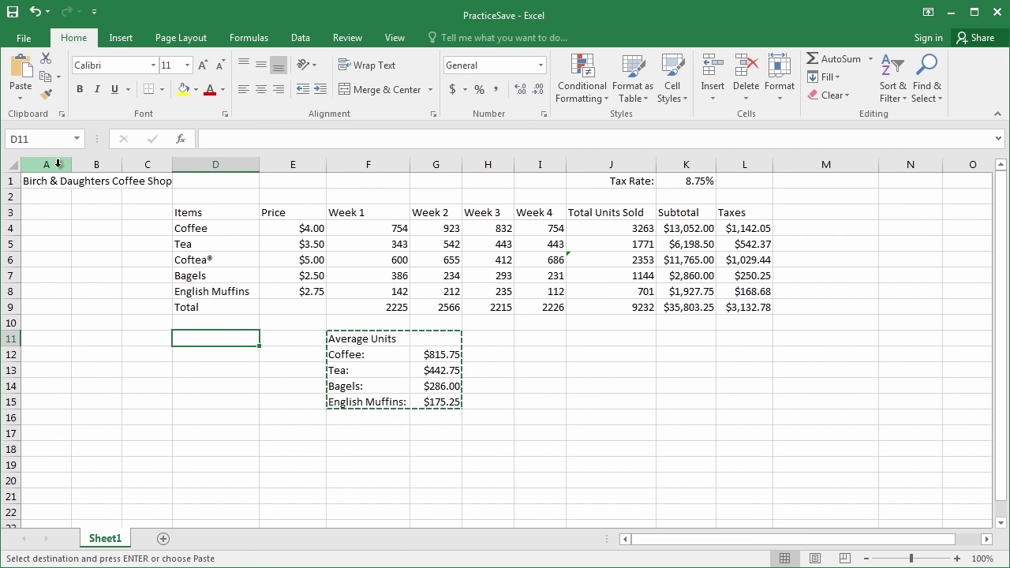
key(Return)
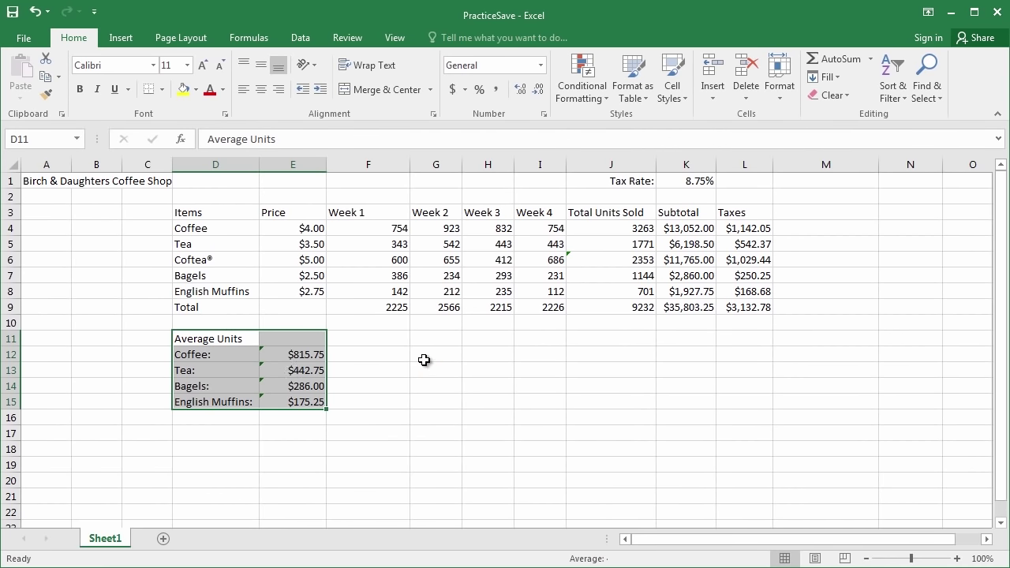
click(378, 343)
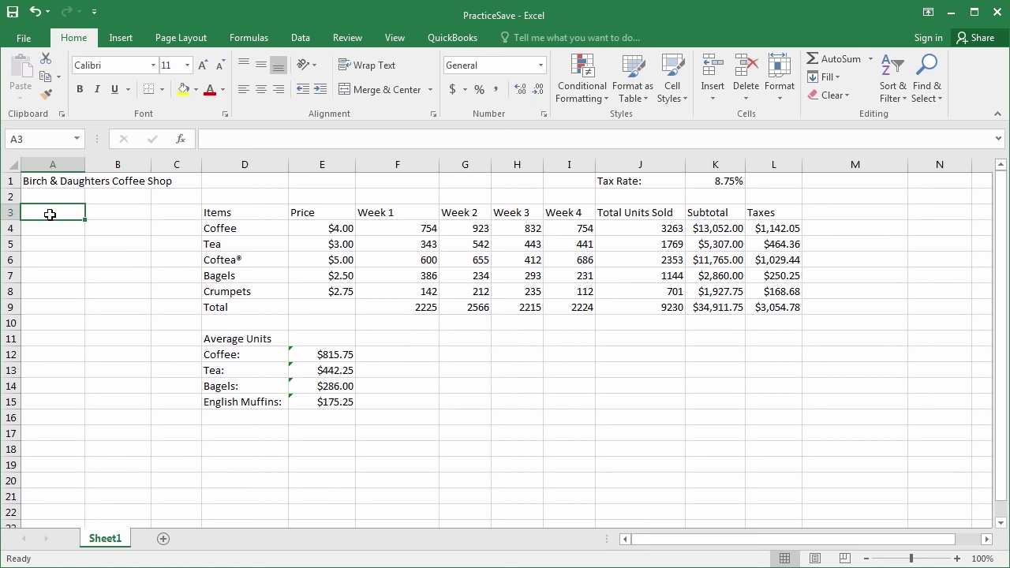
Enter the heading Notes in A3 and the first weekday, Sunday, in A4
text(Note)
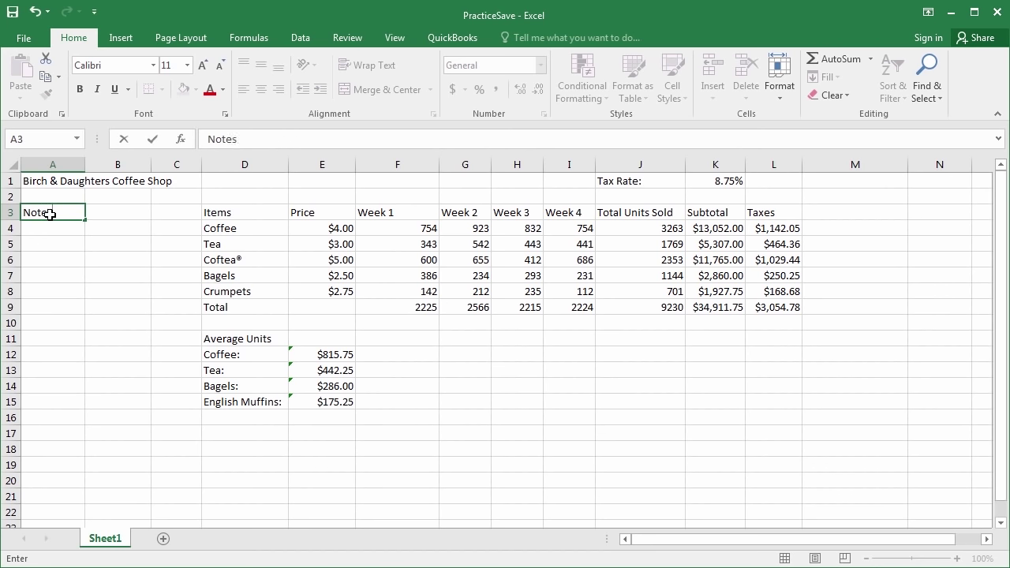
text(s)
key(Return)
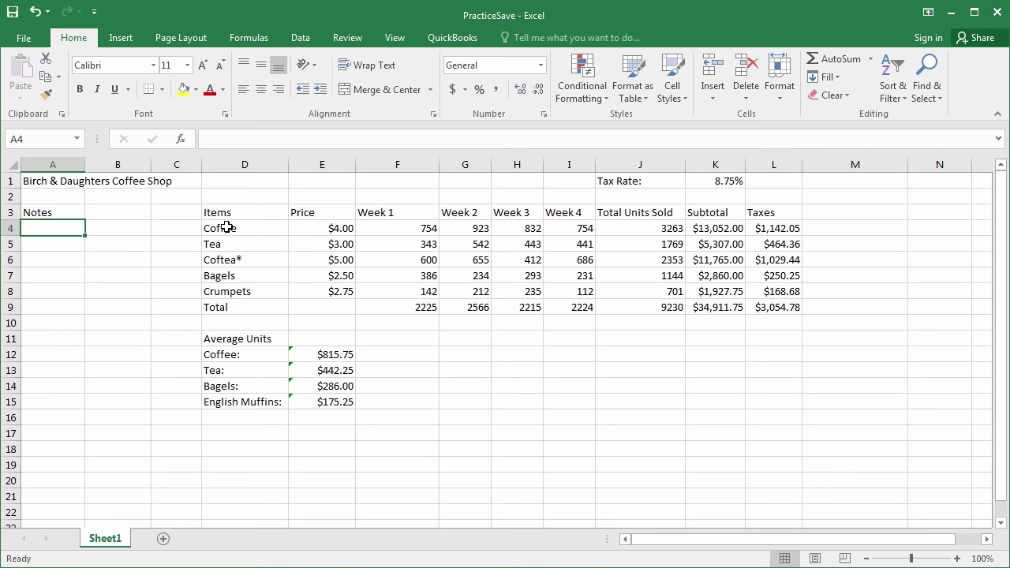
text(Sunday)
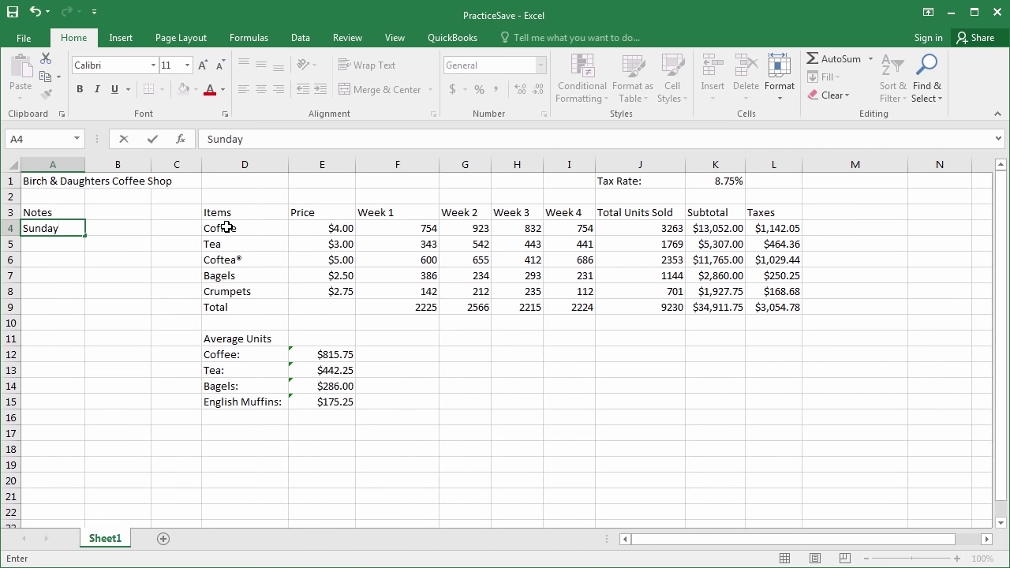
key(Return)
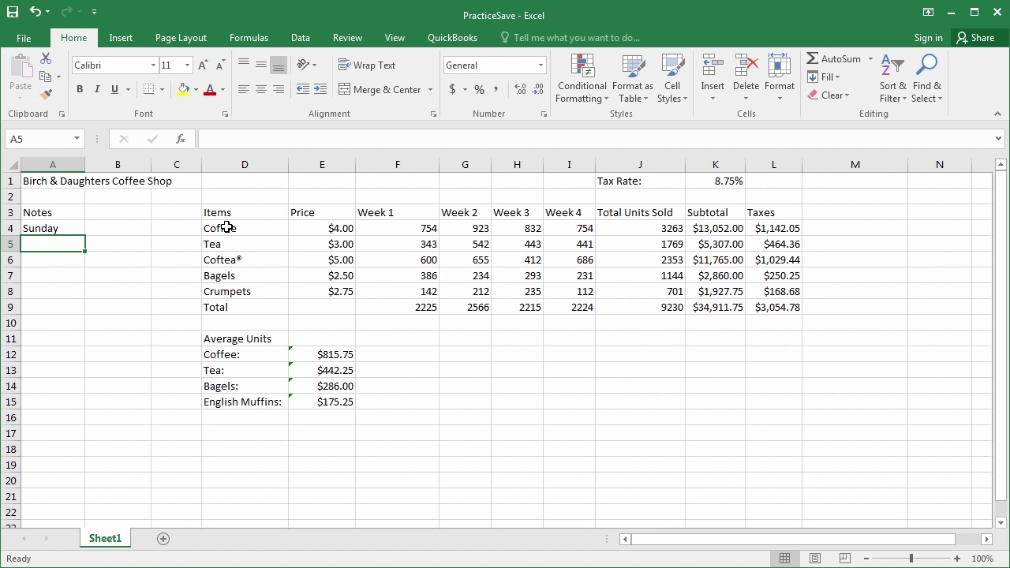
Fill the weekday series from Sunday in A4 down through Saturday in A10
click(68, 224)
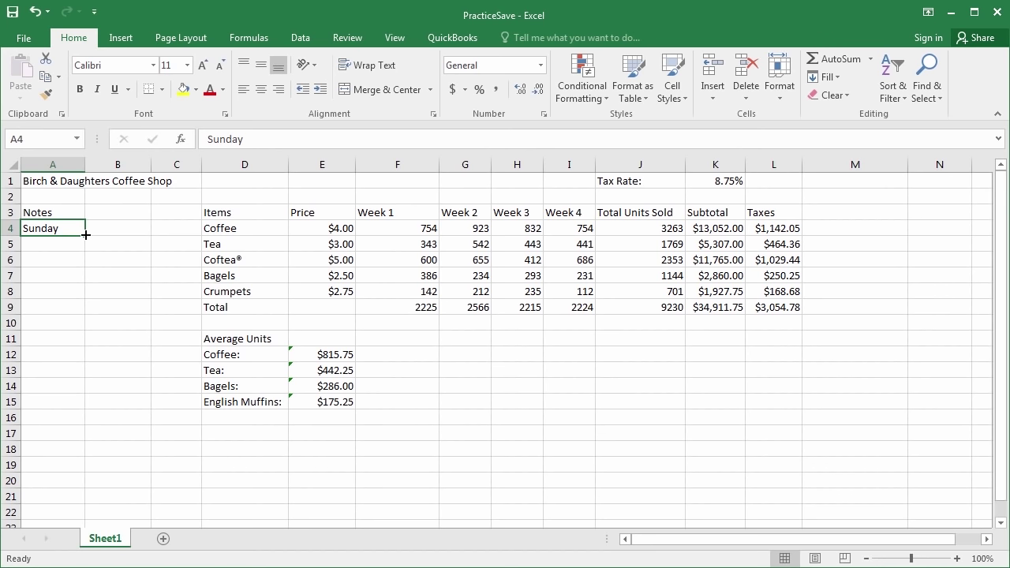
drag(85, 234, 82, 249)
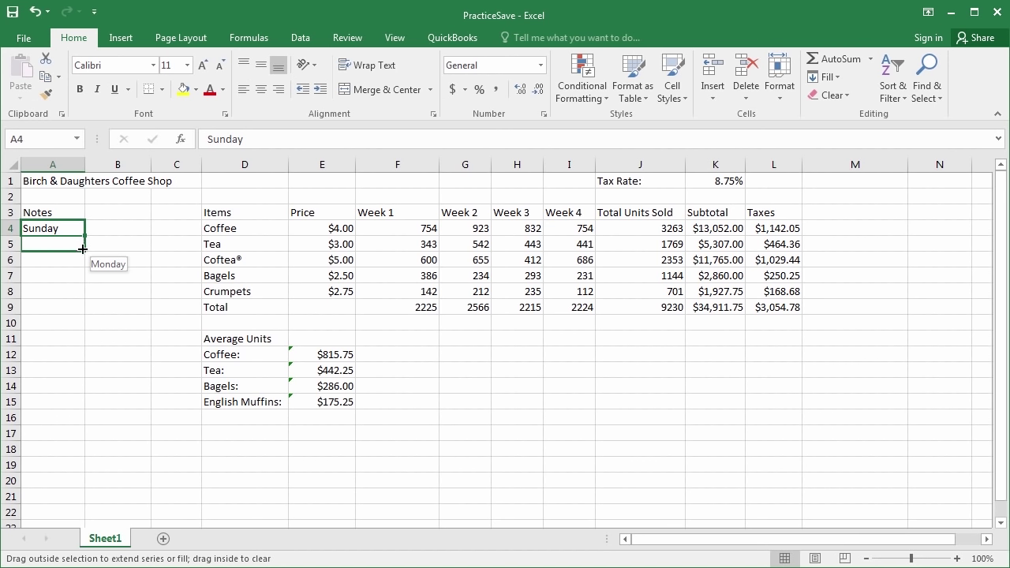
drag(82, 249, 76, 328)
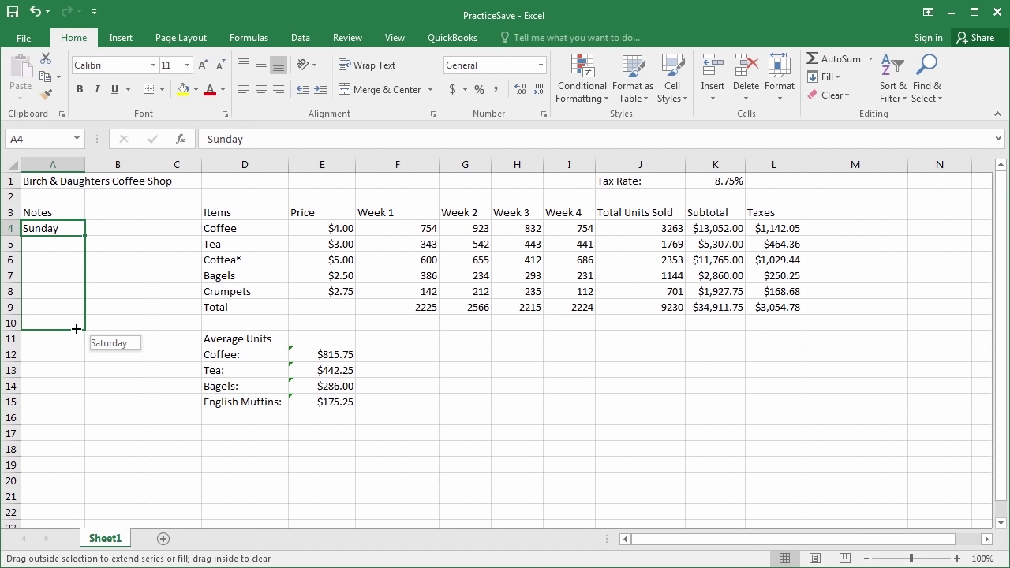
drag(76, 329, 83, 329)
drag(84, 328, 84, 329)
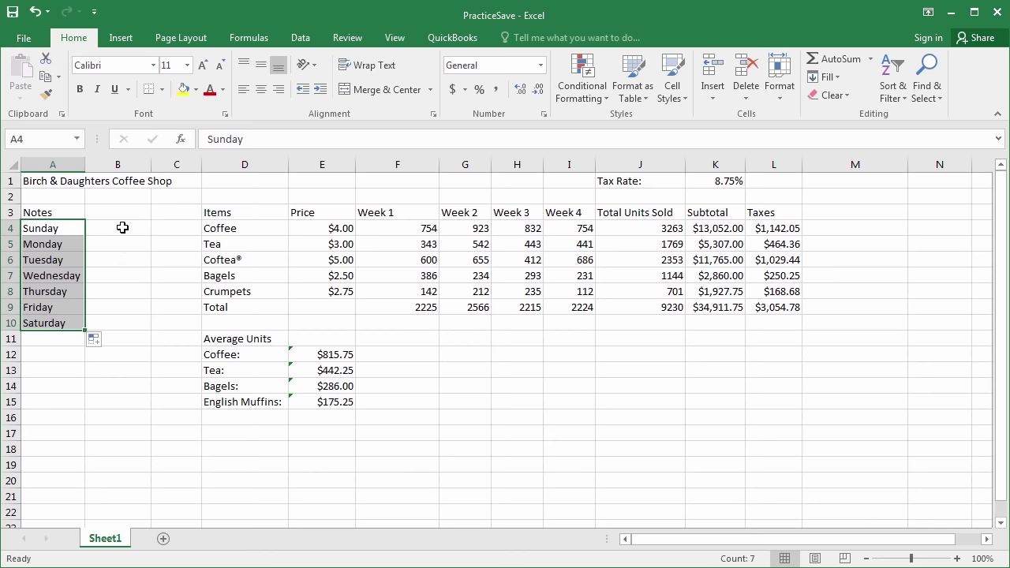
Enter the date 11/25/2015 in B4 beside Sunday
click(123, 227)
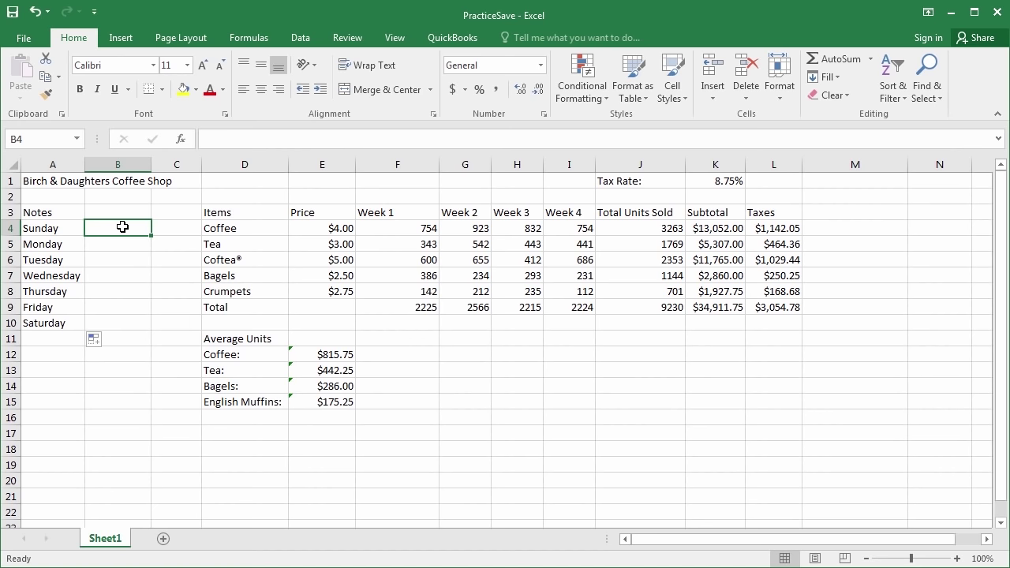
text(11/25)
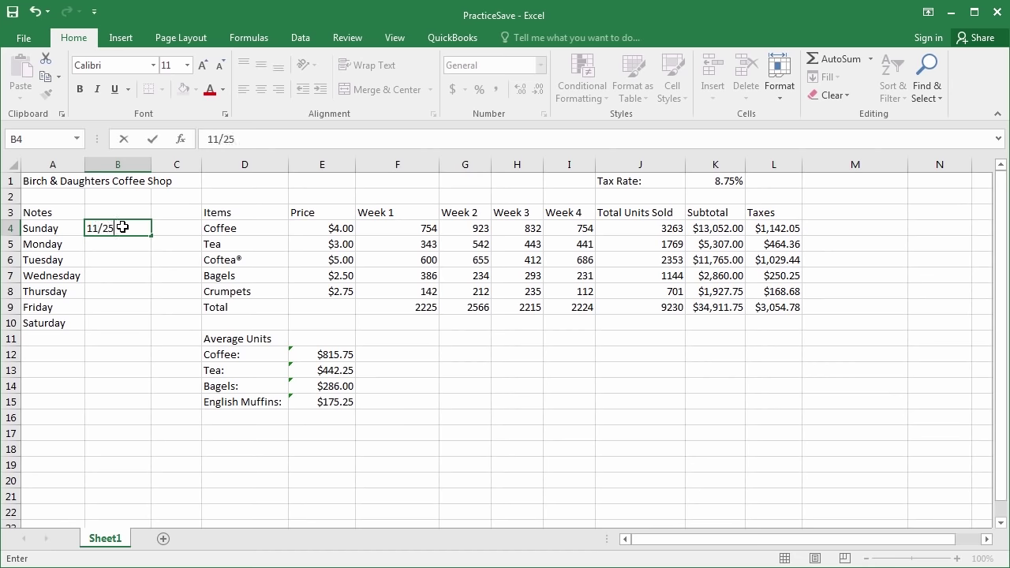
text(/2015)
key(Return)
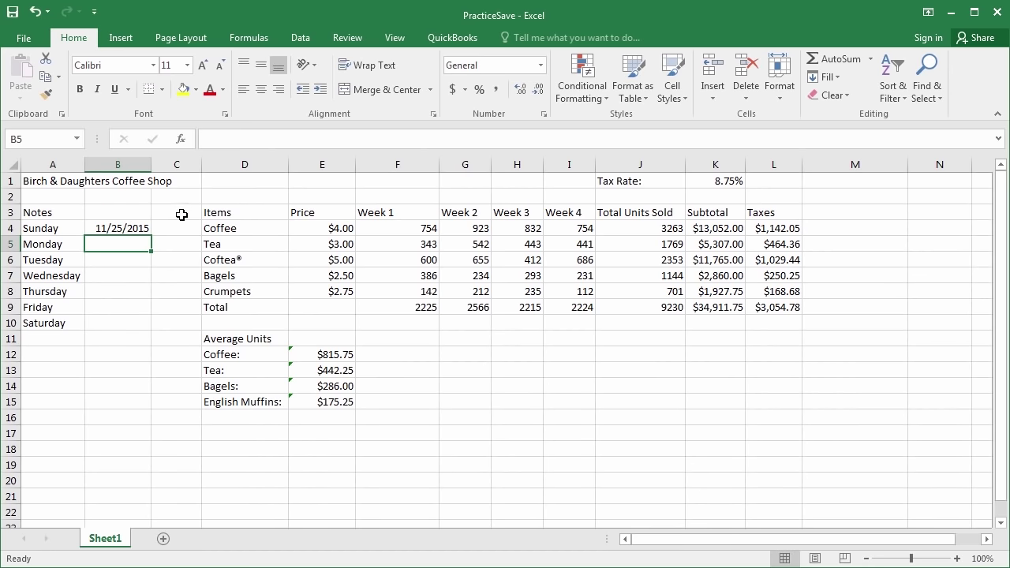
Fill the date series from B4 down to B10 so it runs daily through 12/1/2015
click(125, 229)
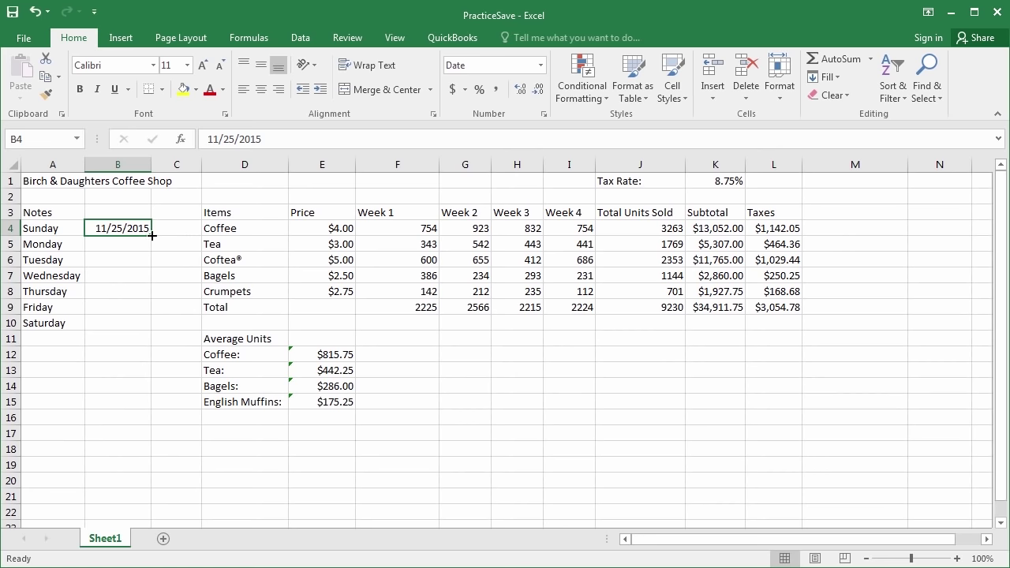
drag(152, 236, 151, 247)
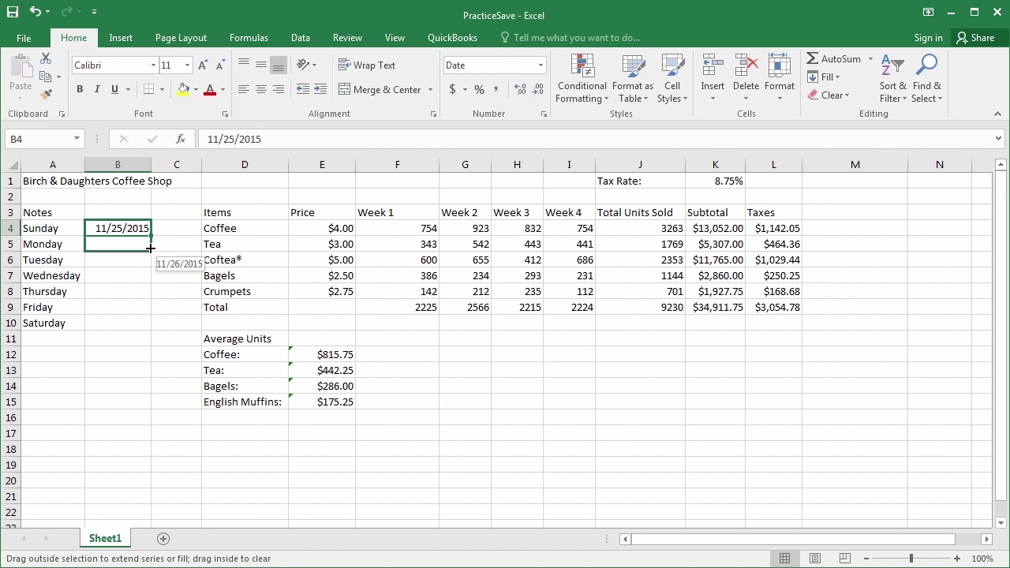
drag(151, 248, 147, 264)
drag(146, 272, 140, 313)
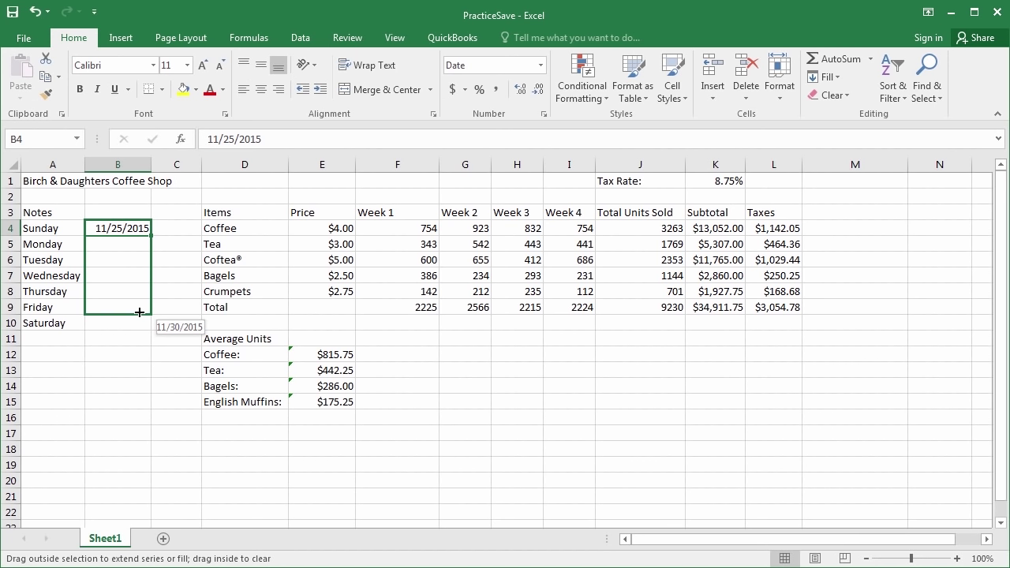
drag(140, 313, 147, 329)
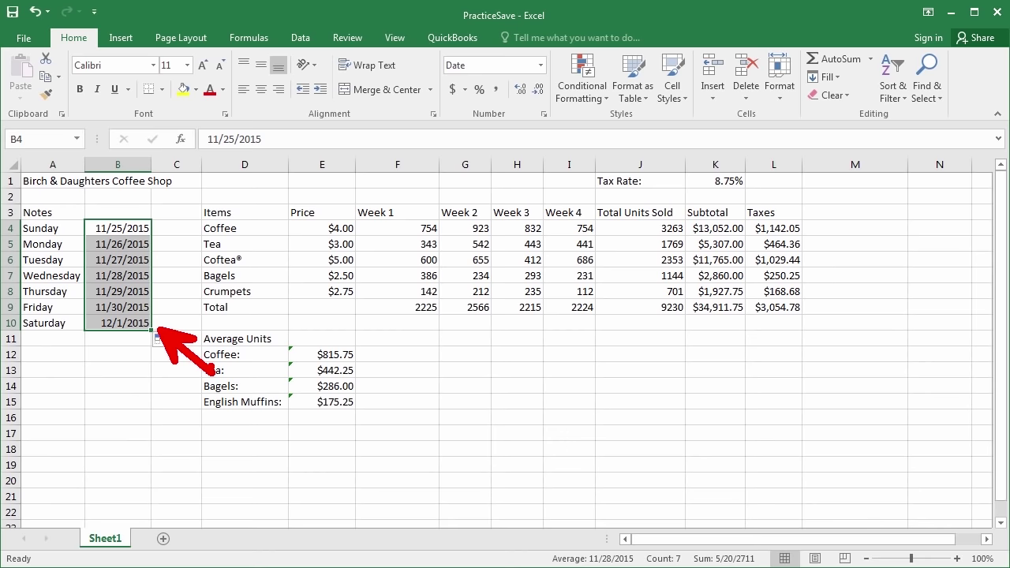
click(175, 289)
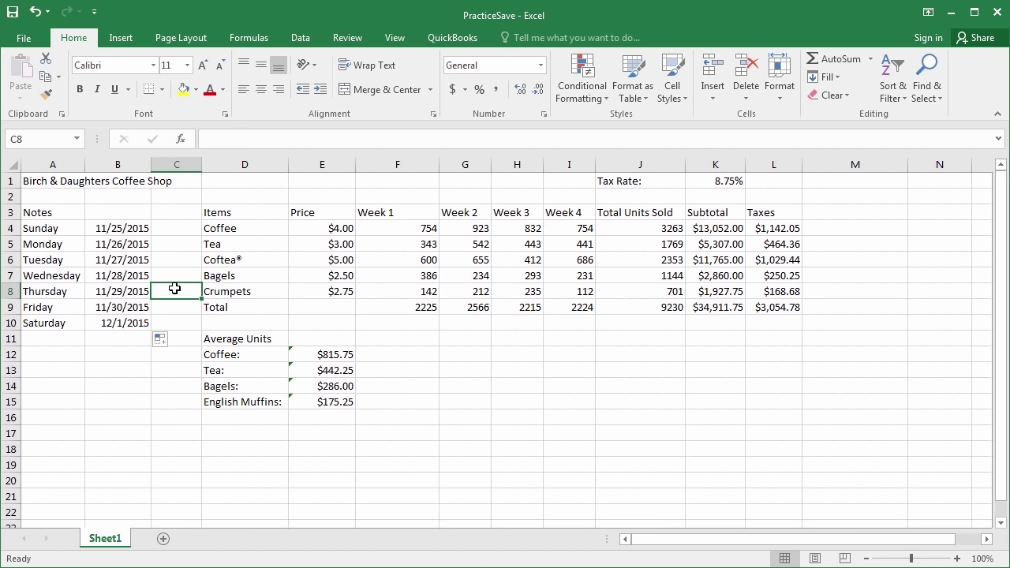
Replace the weekday in A4 with the abbreviation Sun
click(58, 229)
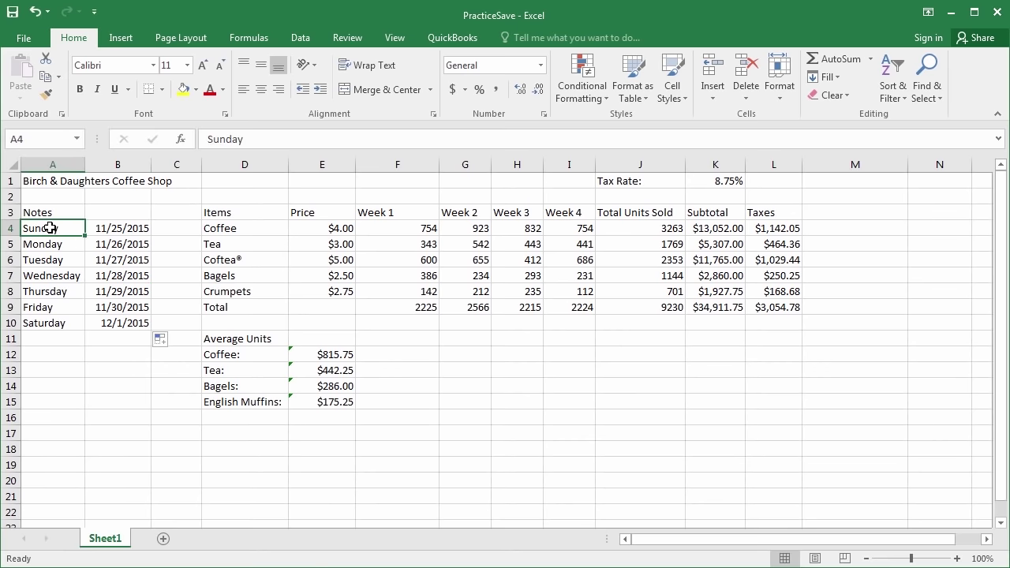
double_click(50, 228)
text(Sun)
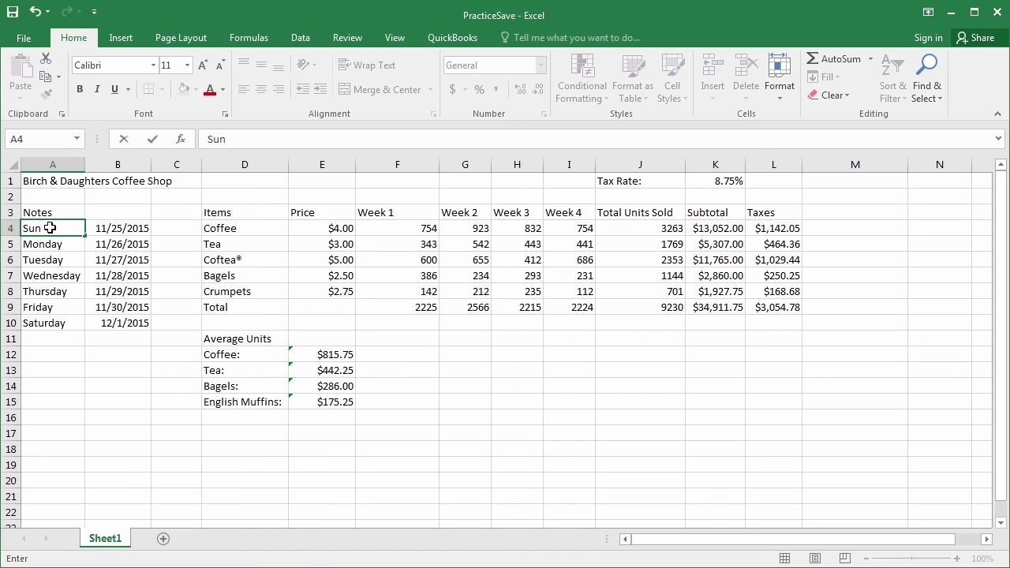
key(Return)
Fill the abbreviated weekday series from A4 down to A10 so it runs from Sun to Sat
click(49, 228)
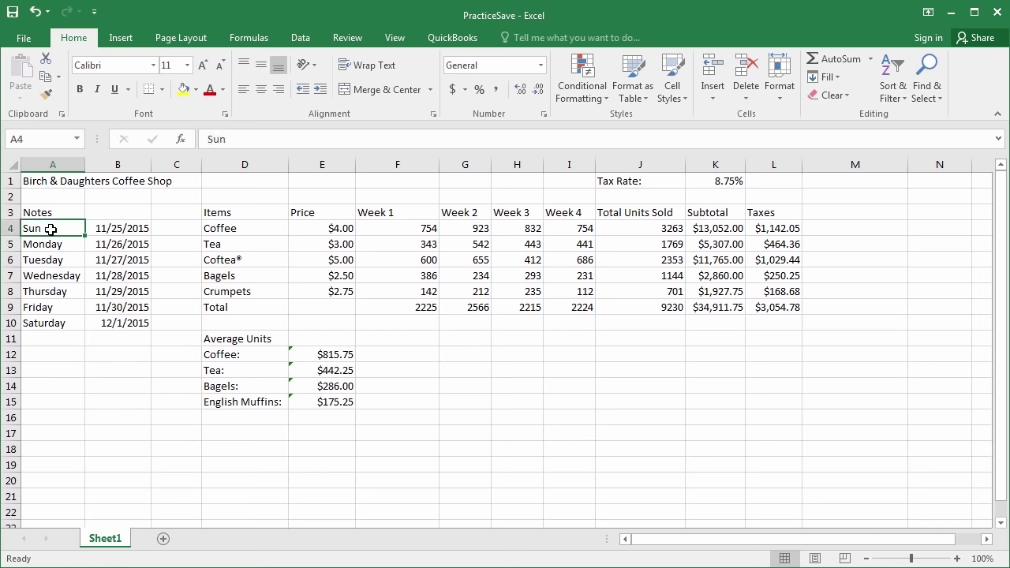
drag(86, 235, 75, 325)
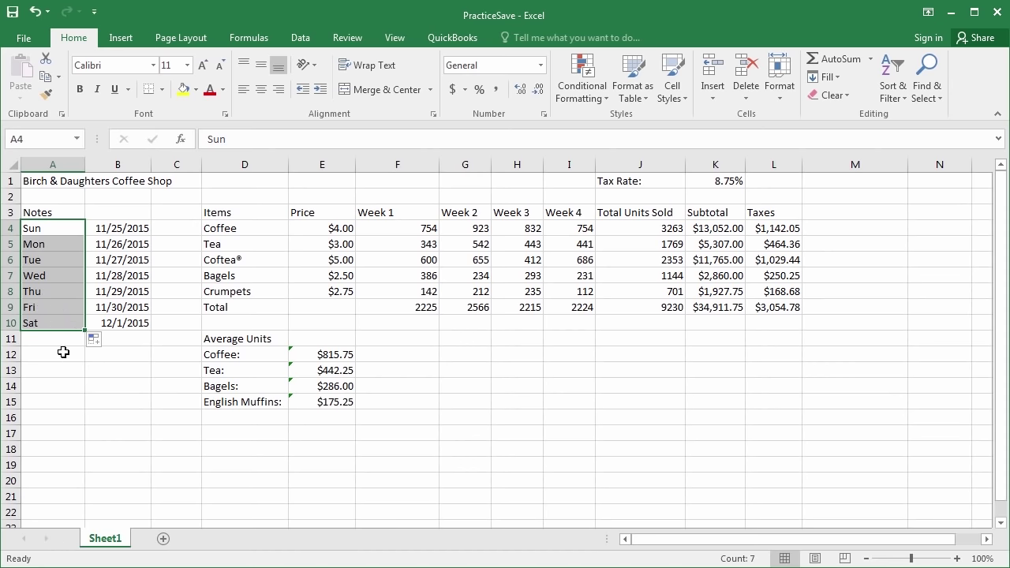
click(64, 352)
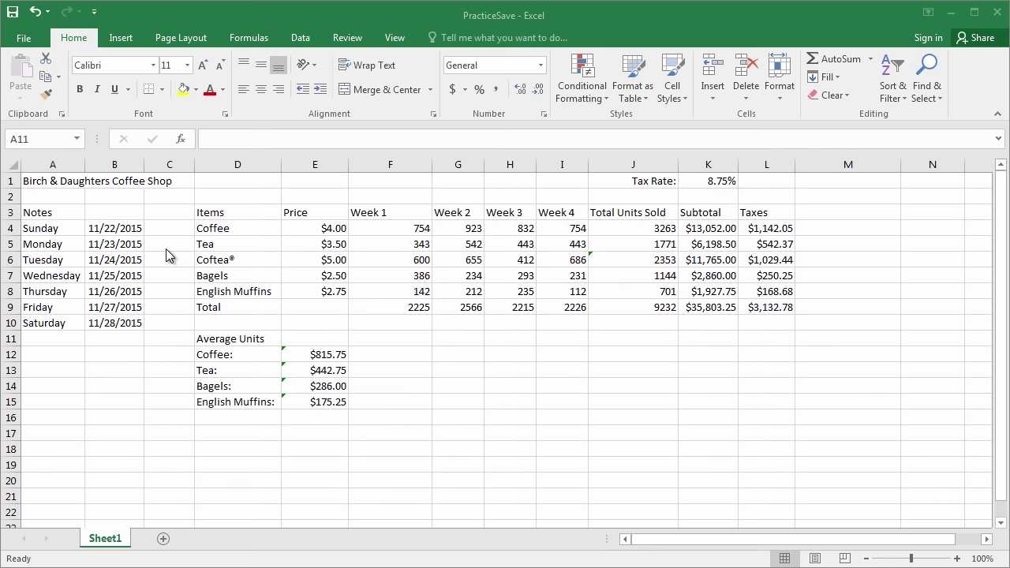
Apply the Title cell style to the shop name Birch & Daughters Coffee Shop in A1
click(79, 210)
click(76, 180)
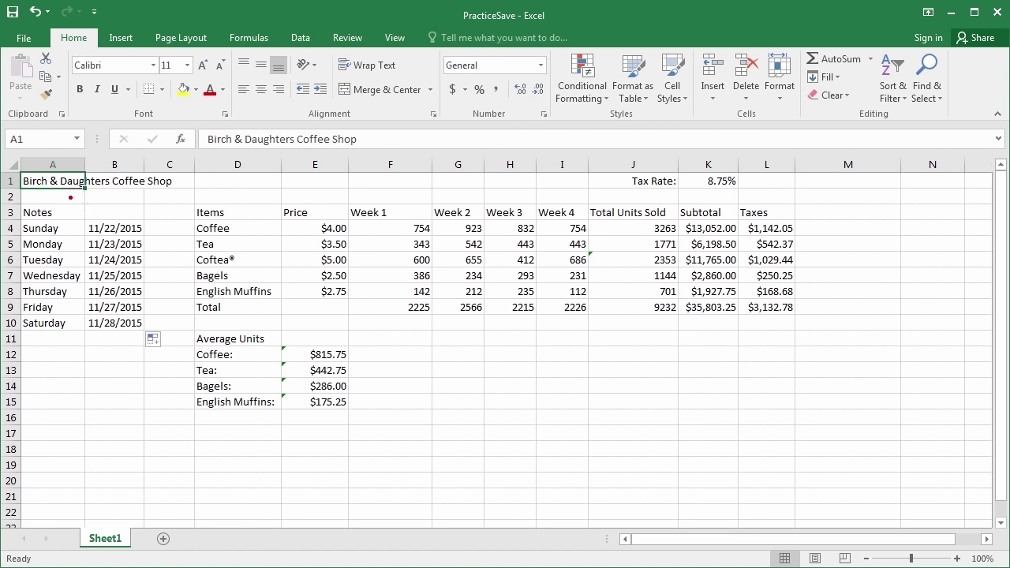
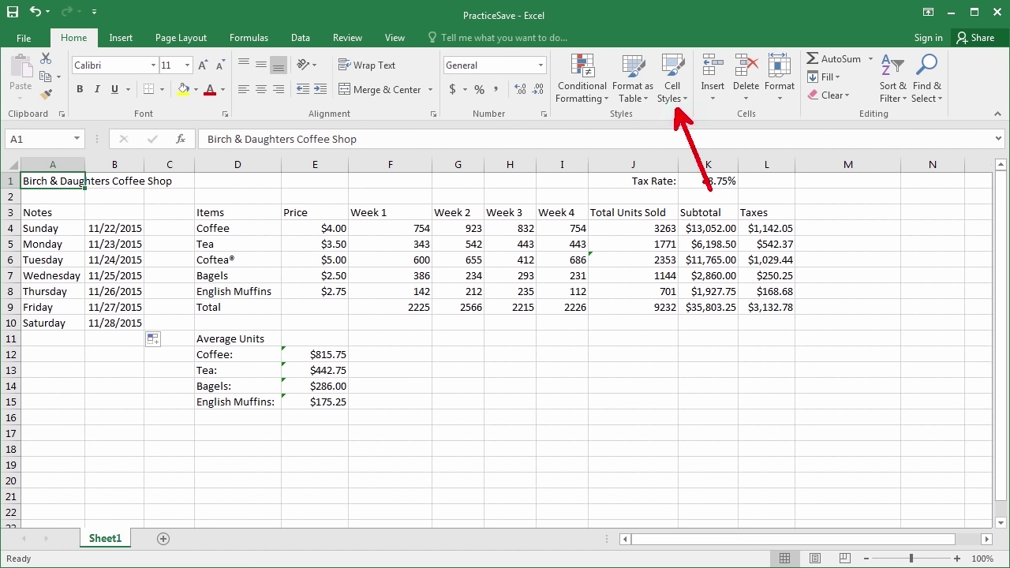
click(676, 92)
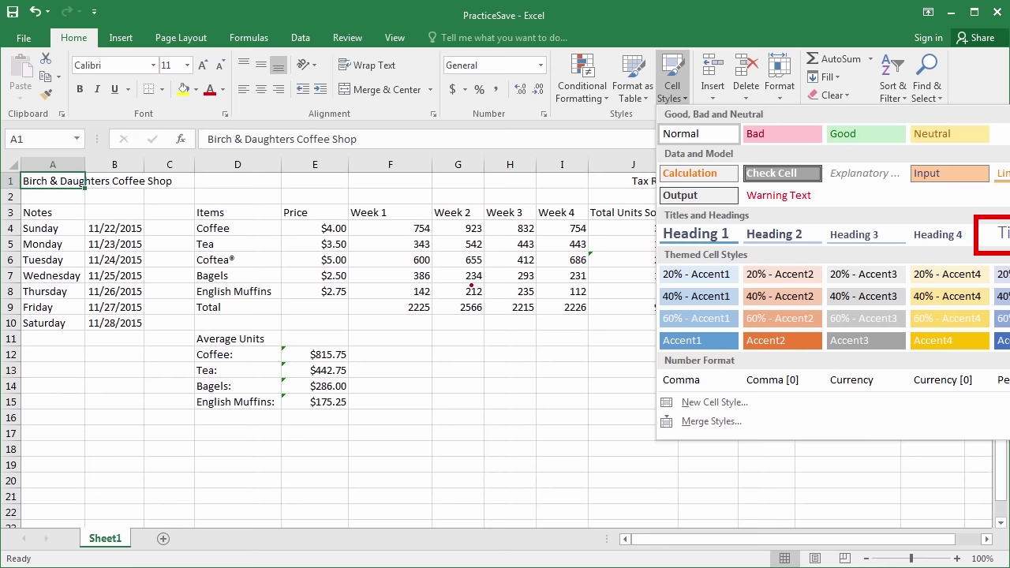
click(489, 262)
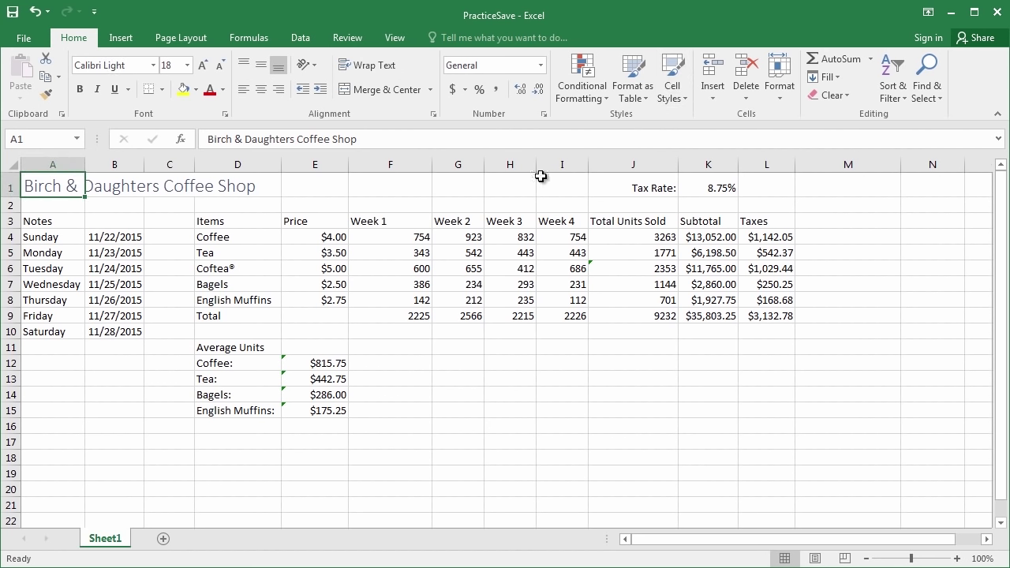
Apply the Heading 3 cell style to the column headings from Items to Taxes in D3:L3
click(49, 203)
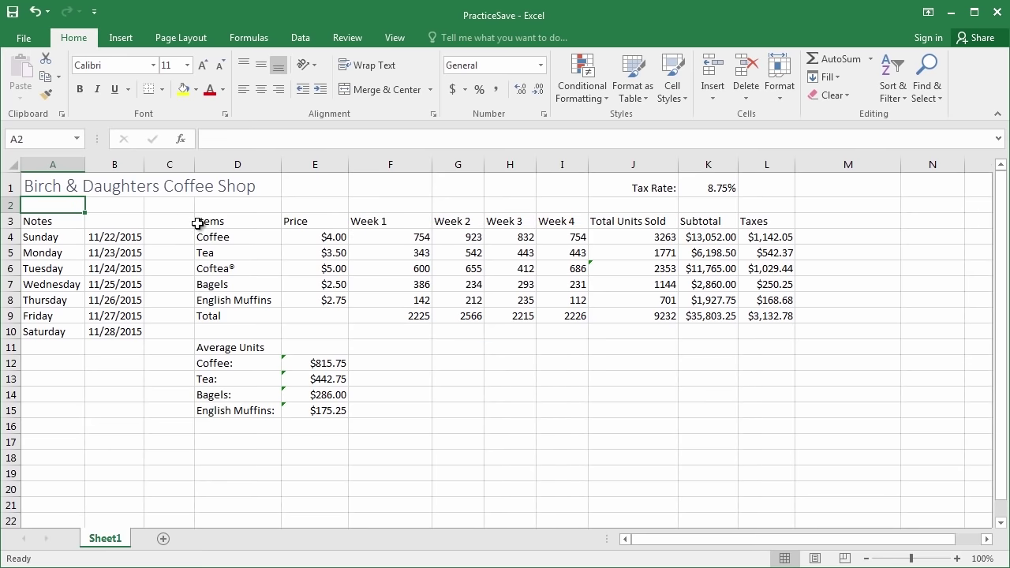
drag(209, 224, 747, 221)
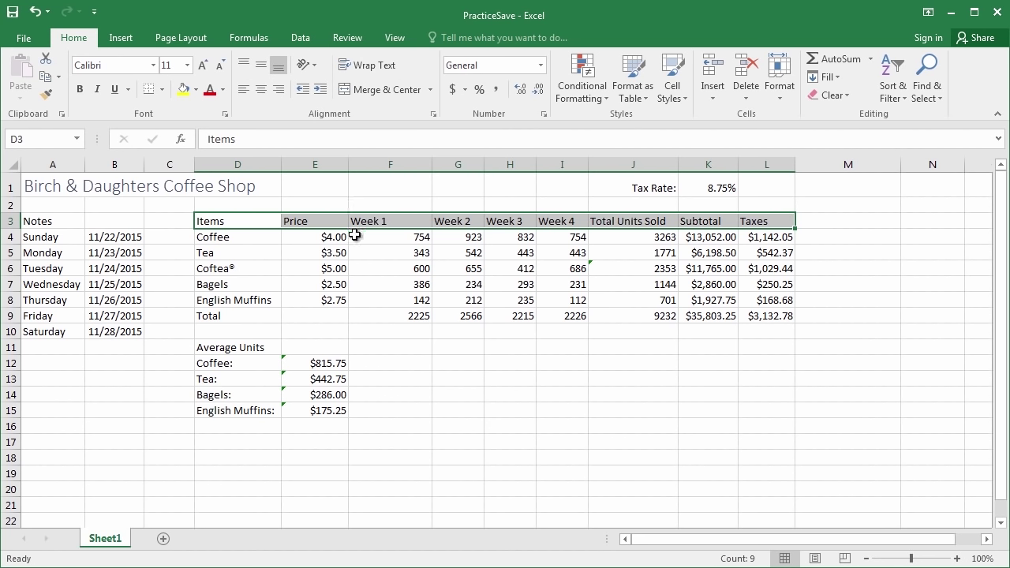
click(684, 96)
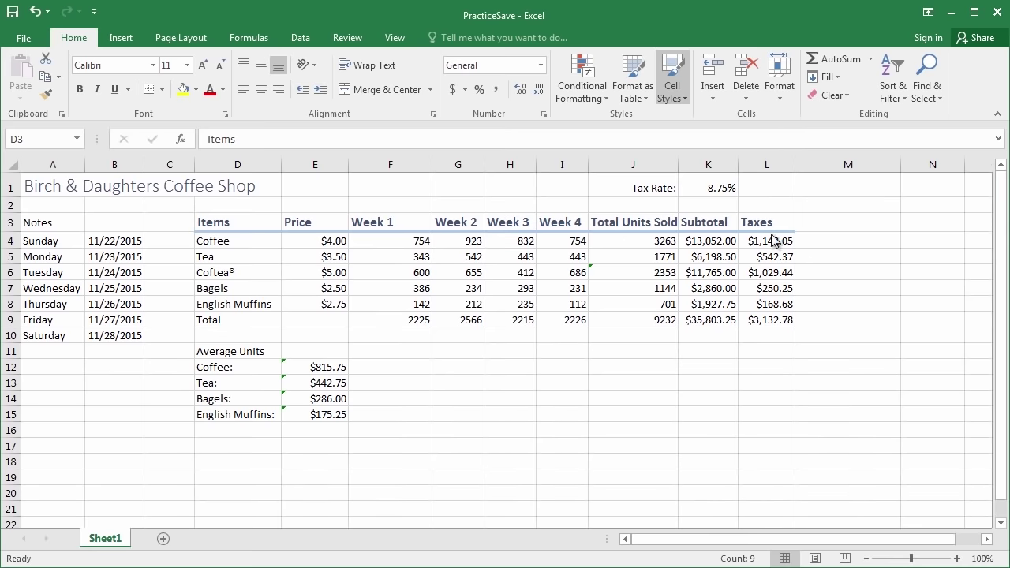
click(853, 236)
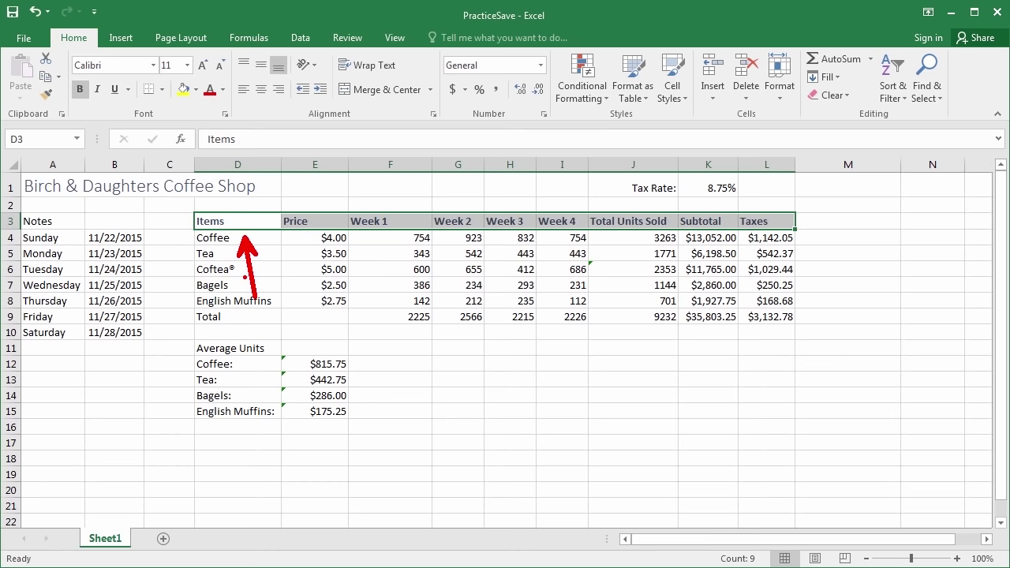
click(376, 253)
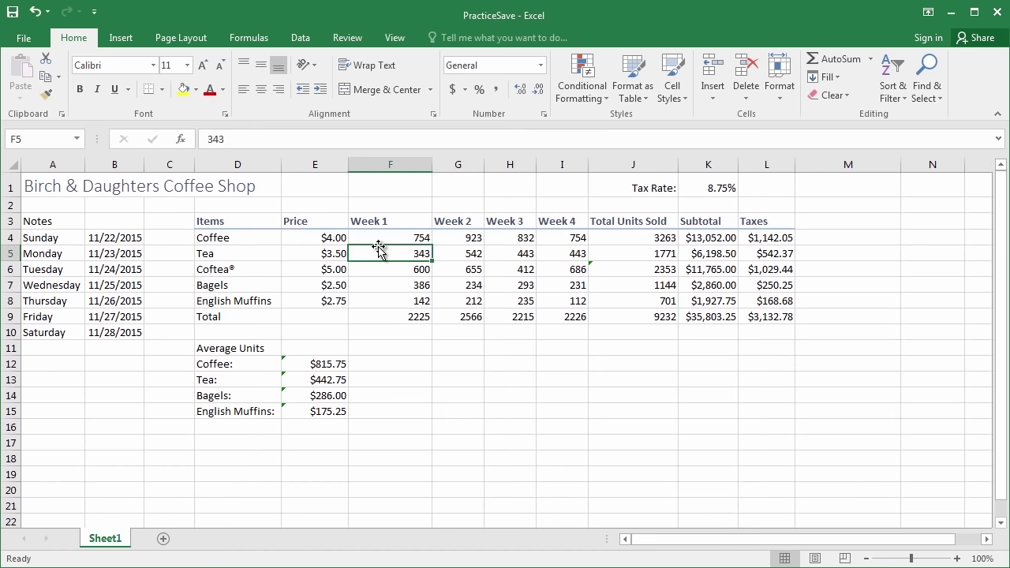
Apply the Heading 4 cell style to the item names from Coffee to English Muffins in D4:D8
drag(237, 236, 271, 297)
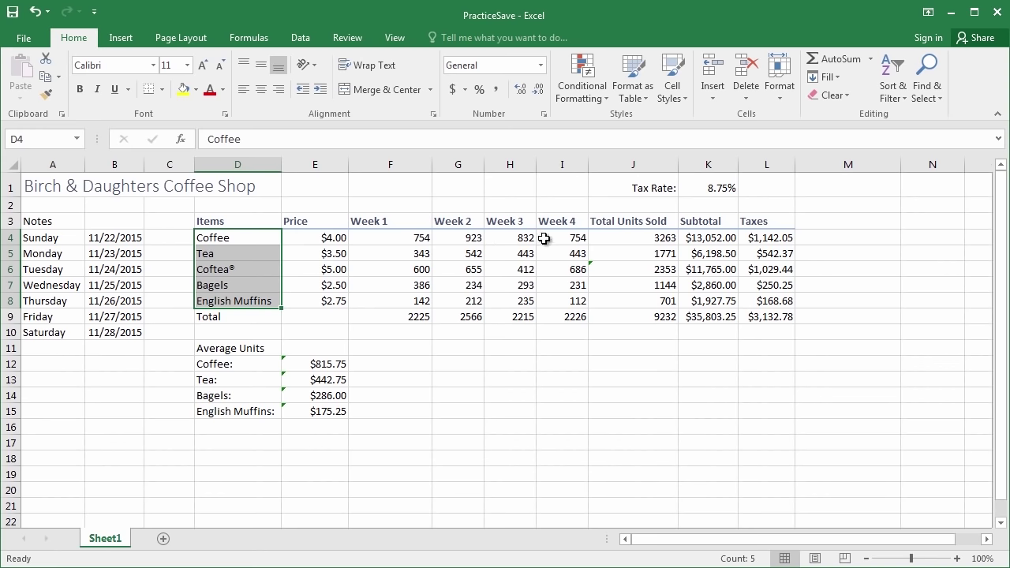
click(675, 101)
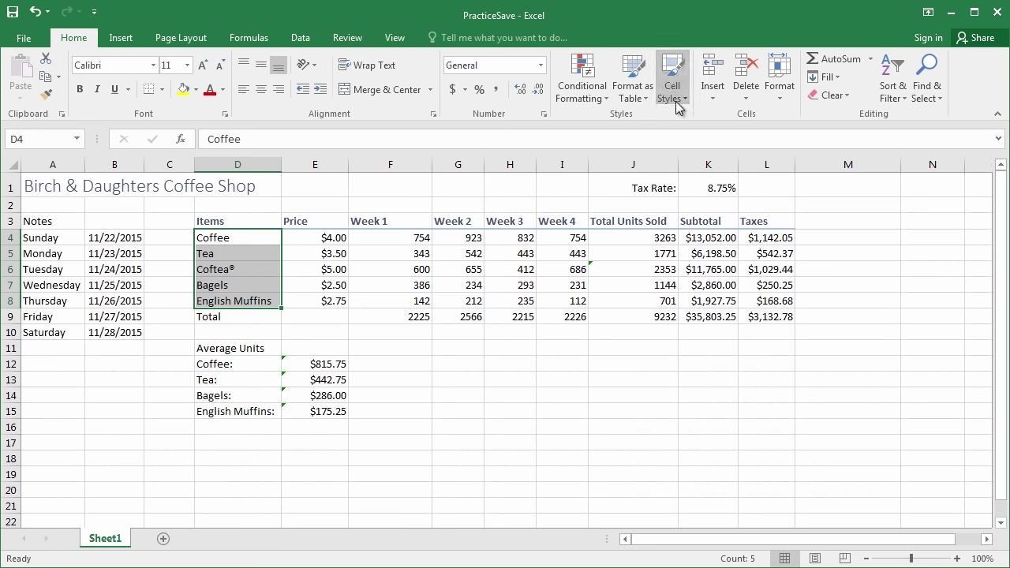
click(939, 233)
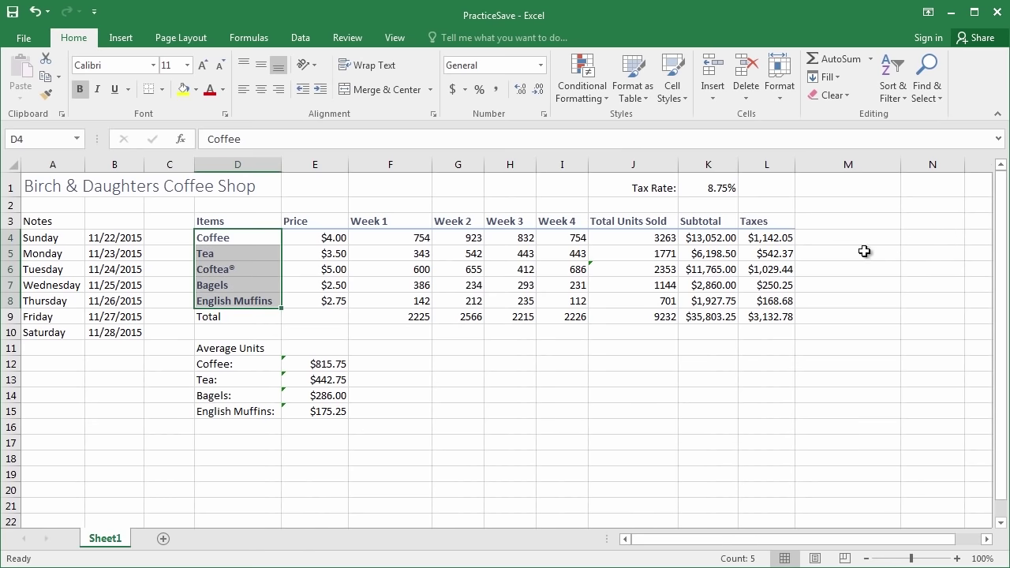
click(515, 328)
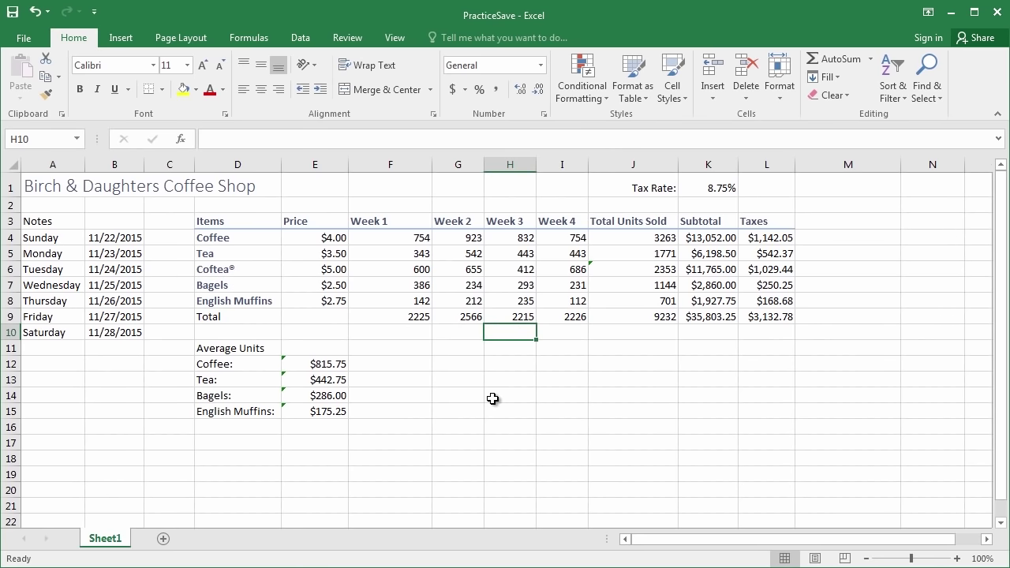
click(239, 222)
drag(239, 222, 730, 220)
drag(227, 244, 224, 303)
click(419, 361)
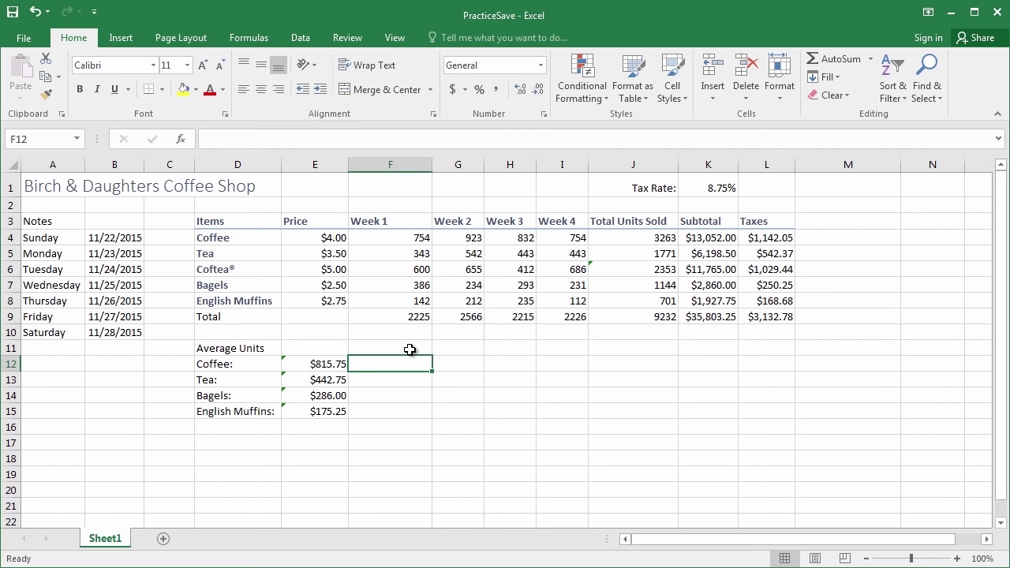
Apply the Total cell style to the Total row across D9:L9
click(228, 317)
drag(227, 318, 762, 320)
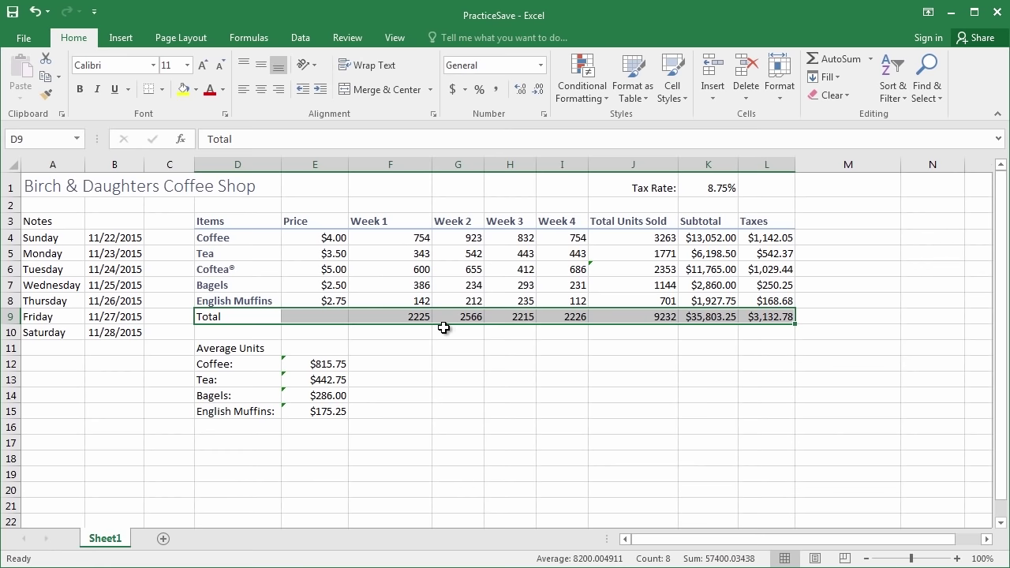
click(669, 96)
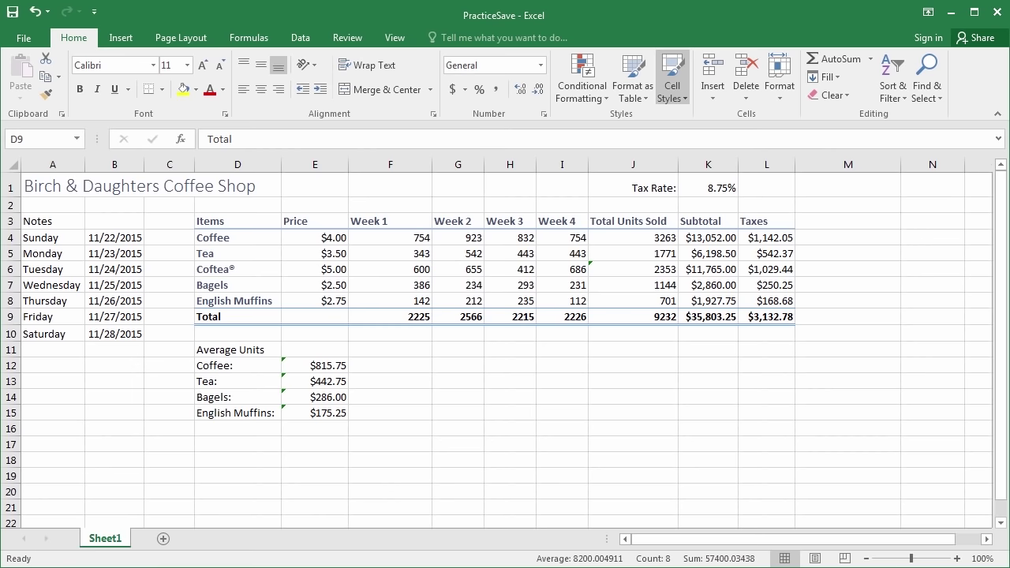
Apply the Input cell style to the weekly sales figures for Week 1 through Week 4 in F4:I8
click(505, 349)
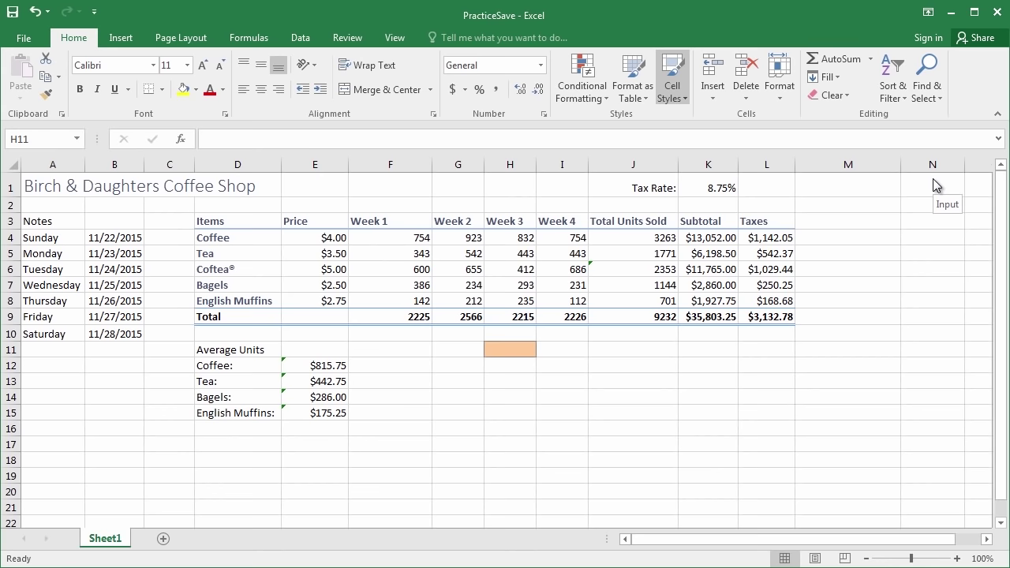
drag(387, 242, 563, 295)
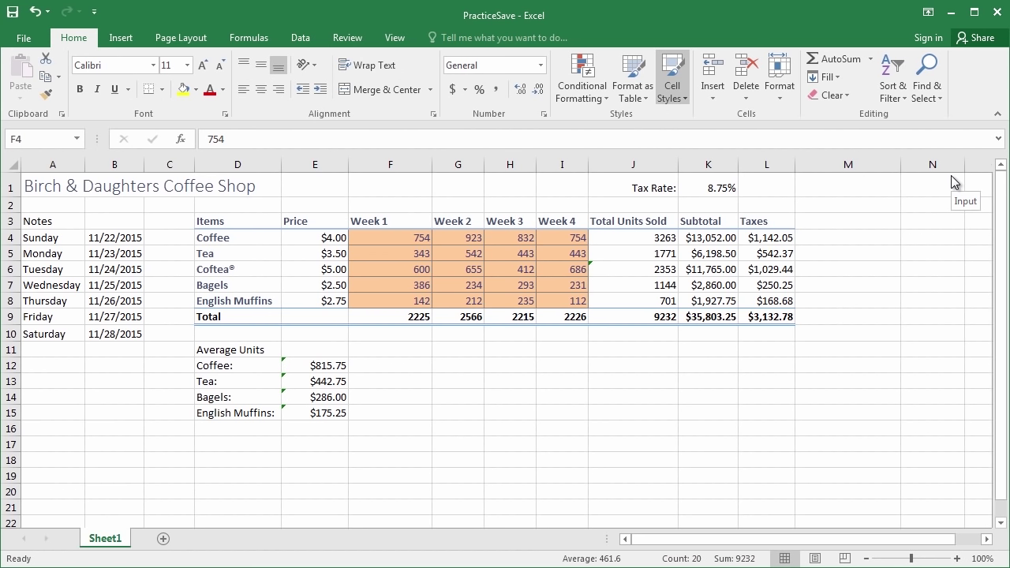
Apply the Output cell style to the calculated Total Units Sold, Subtotal and Taxes values in J4:L8
click(653, 239)
drag(746, 284, 762, 302)
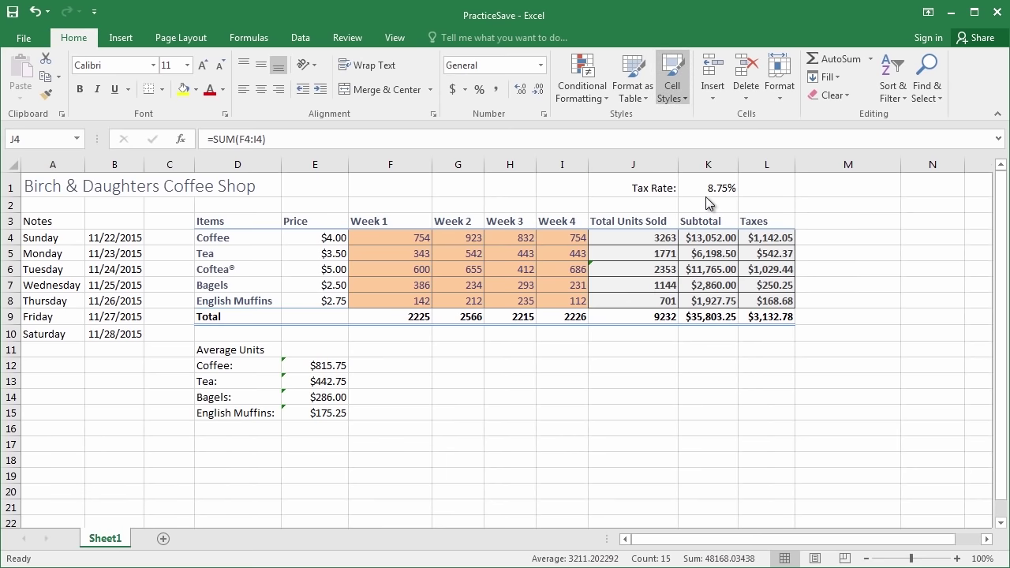
key(ctrl+b)
click(897, 252)
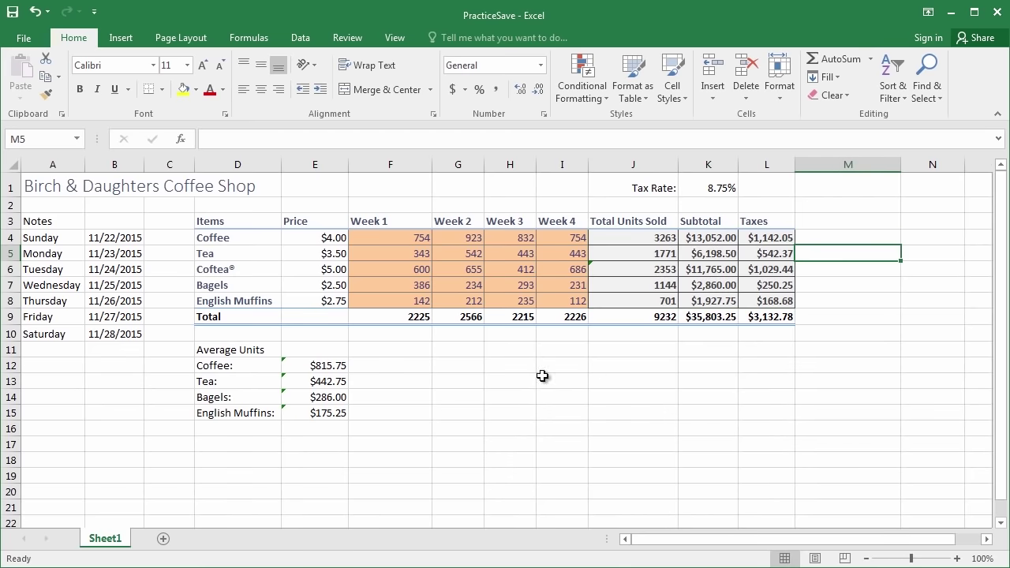
click(525, 269)
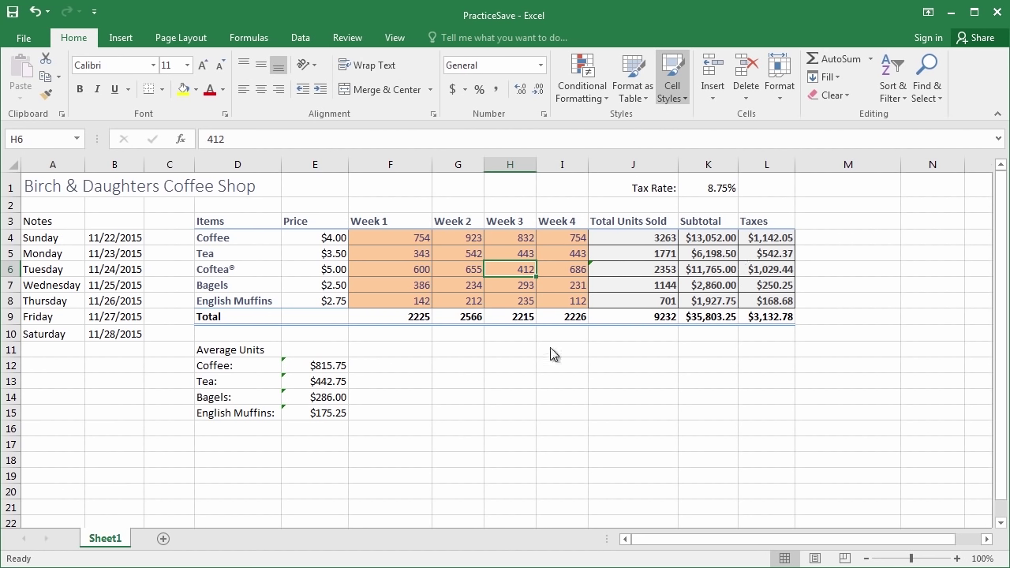
key(alt+h)
key(j)
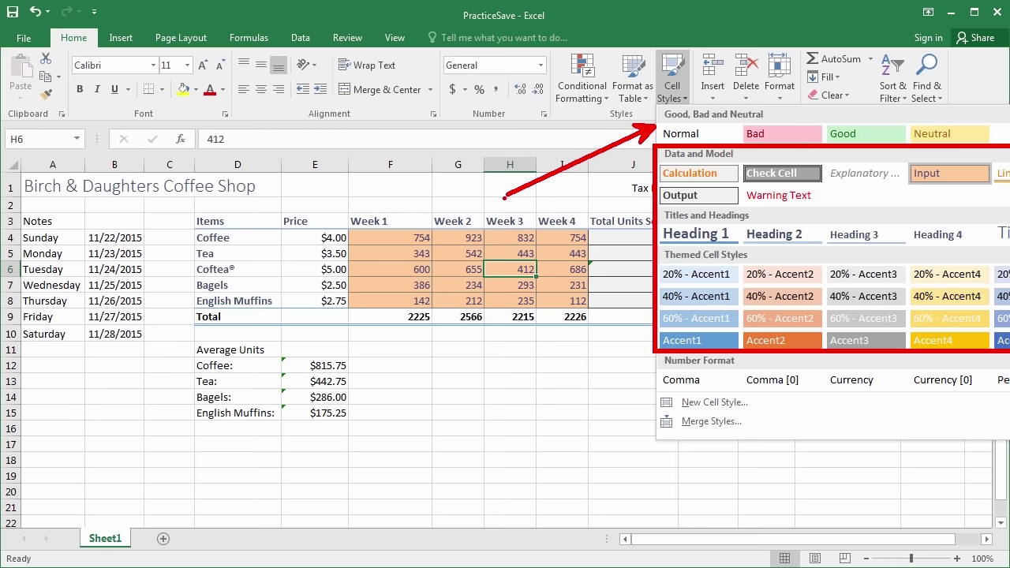
key(Escape)
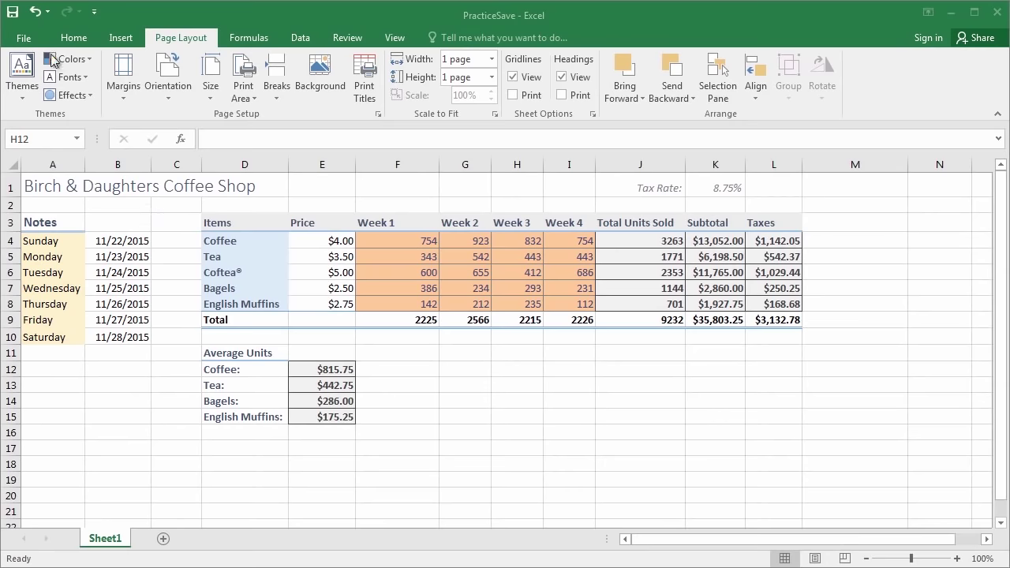
click(73, 40)
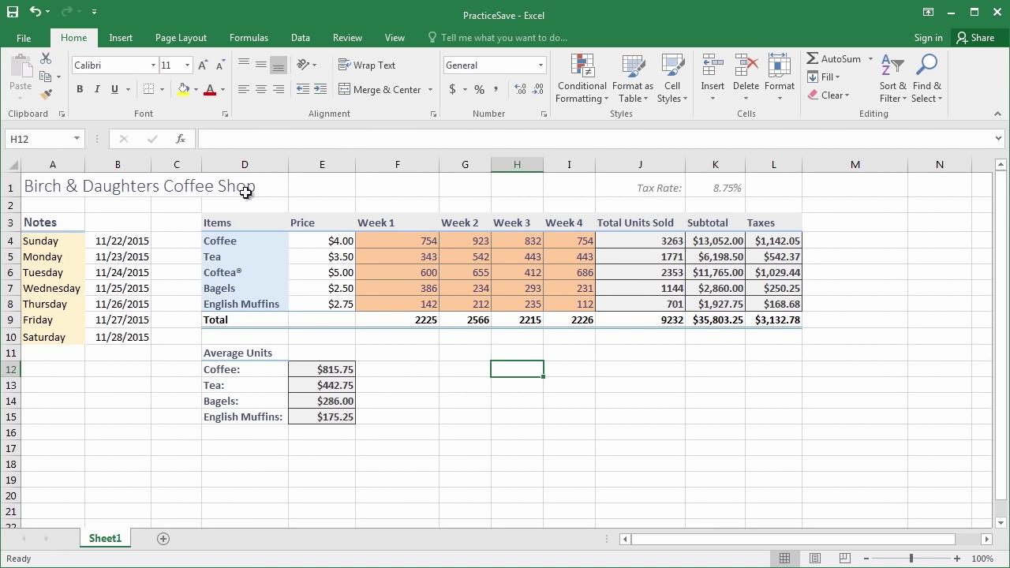
Preview the available workbook themes on the sales sheet and apply the Ion theme
click(201, 41)
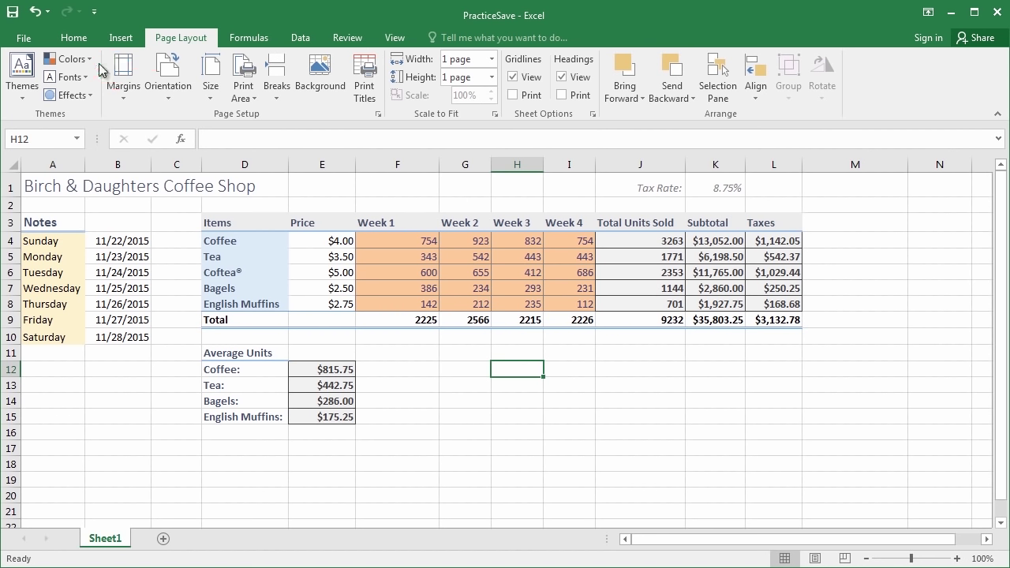
click(21, 103)
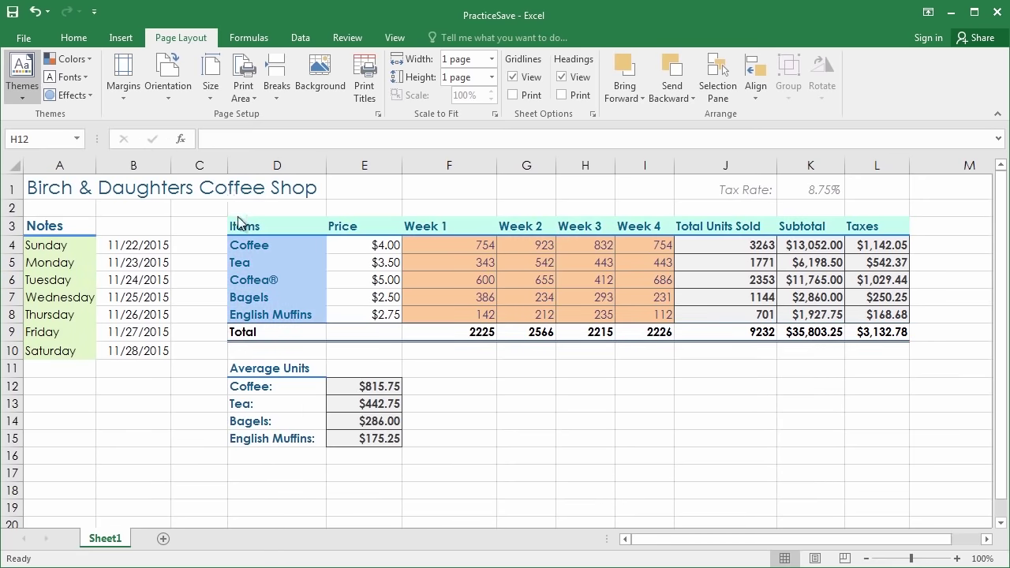
drag(290, 304, 518, 199)
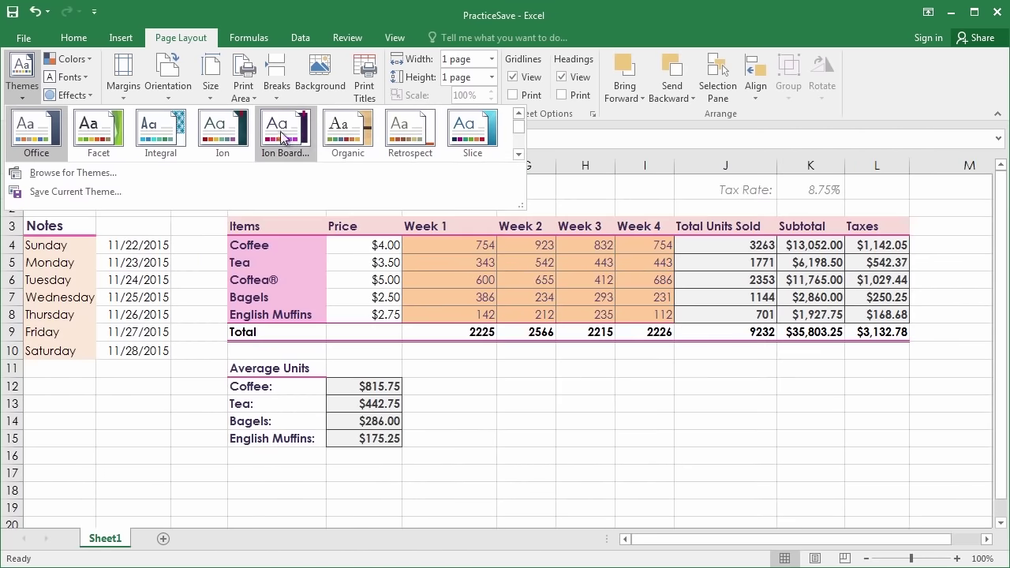
scroll(223, 136, down, 1)
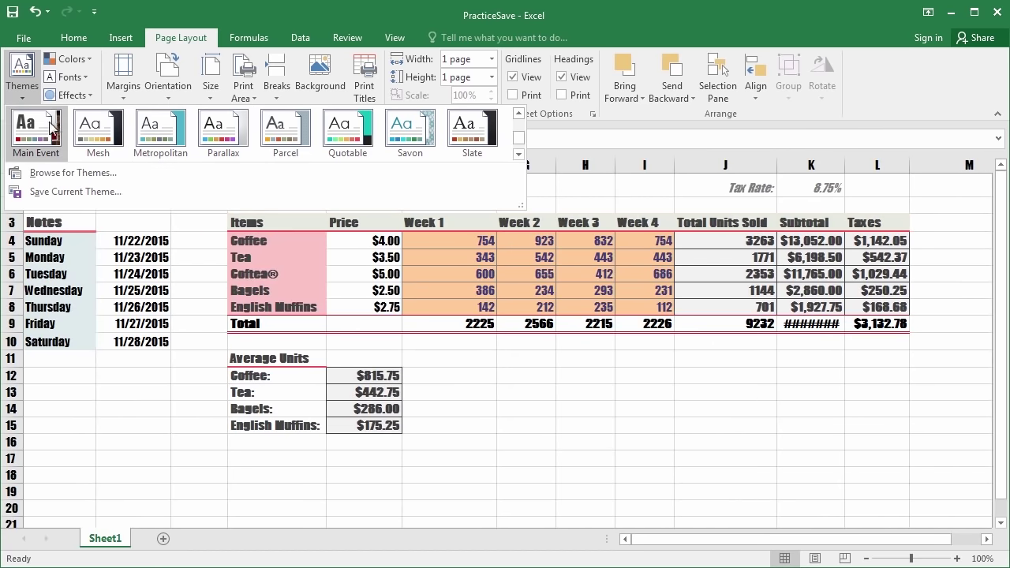
scroll(48, 129, down, 1)
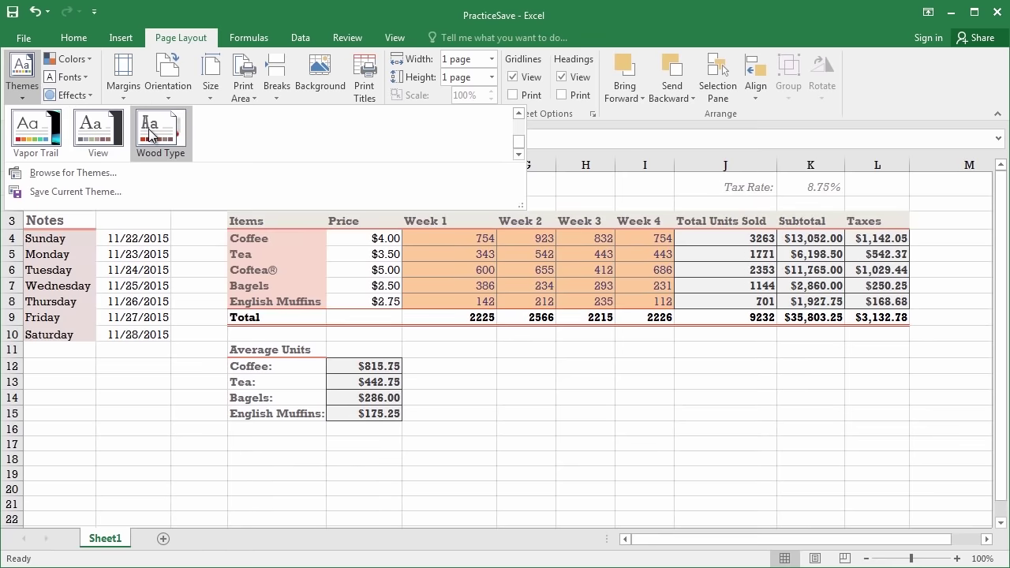
scroll(150, 131, up, 1)
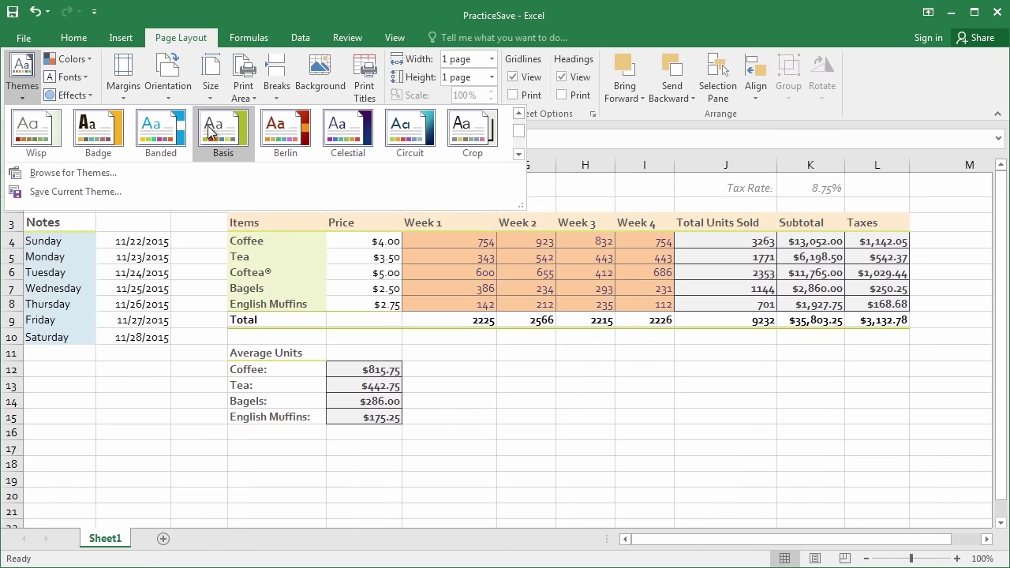
scroll(278, 140, up, 1)
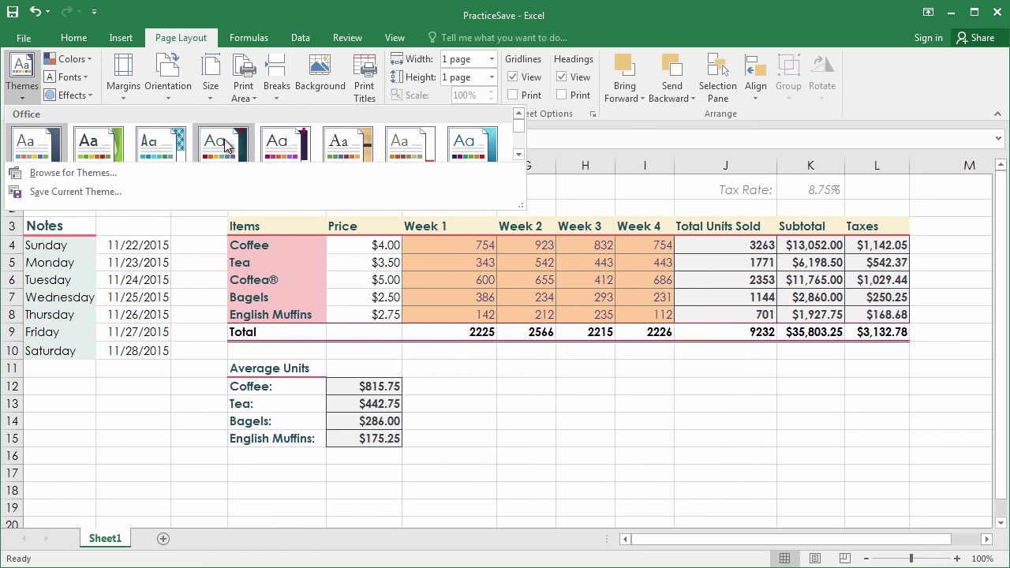
drag(517, 202, 521, 218)
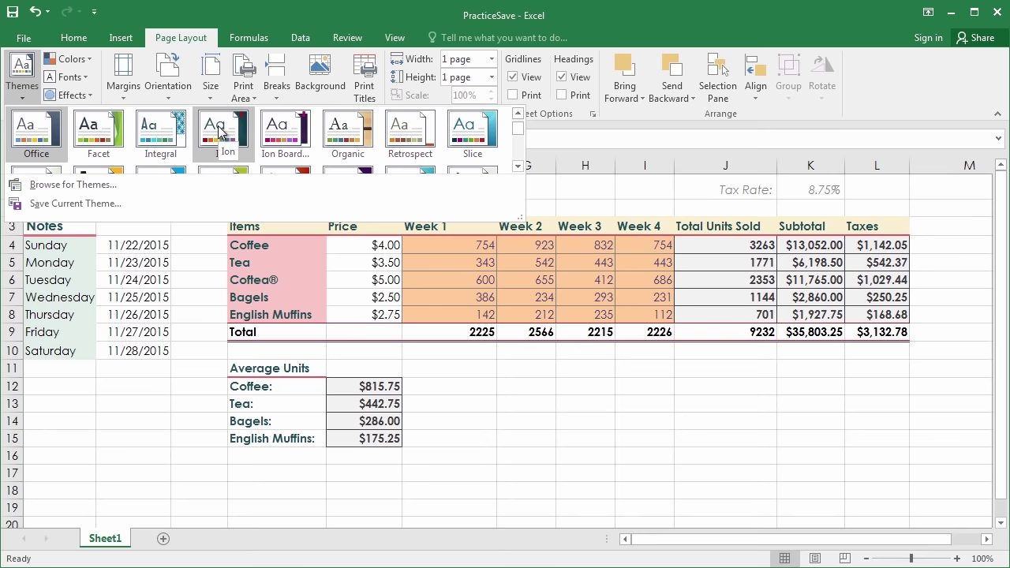
click(220, 130)
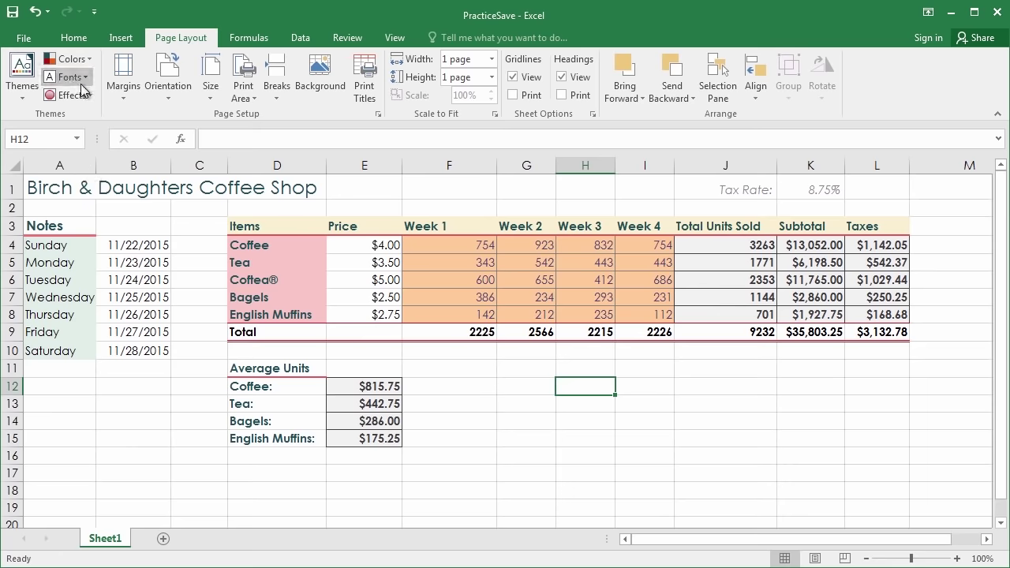
Compare several theme font sets on the sheet and set the theme fonts to Calibri, leaving the theme colors as they are
key(ctrl+z)
key(ctrl+y)
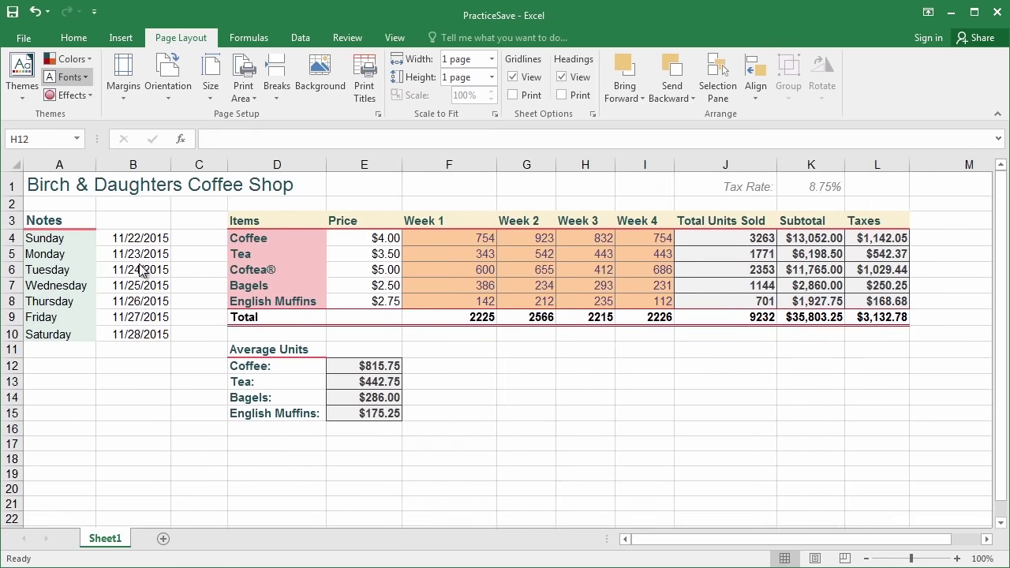
key(ctrl+y)
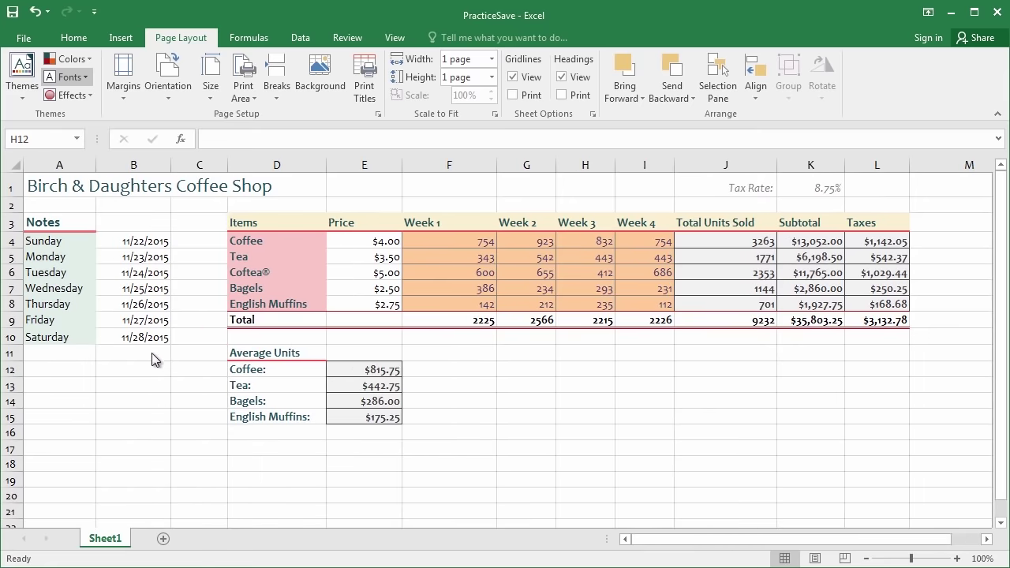
key(ctrl+z)
key(ctrl+y)
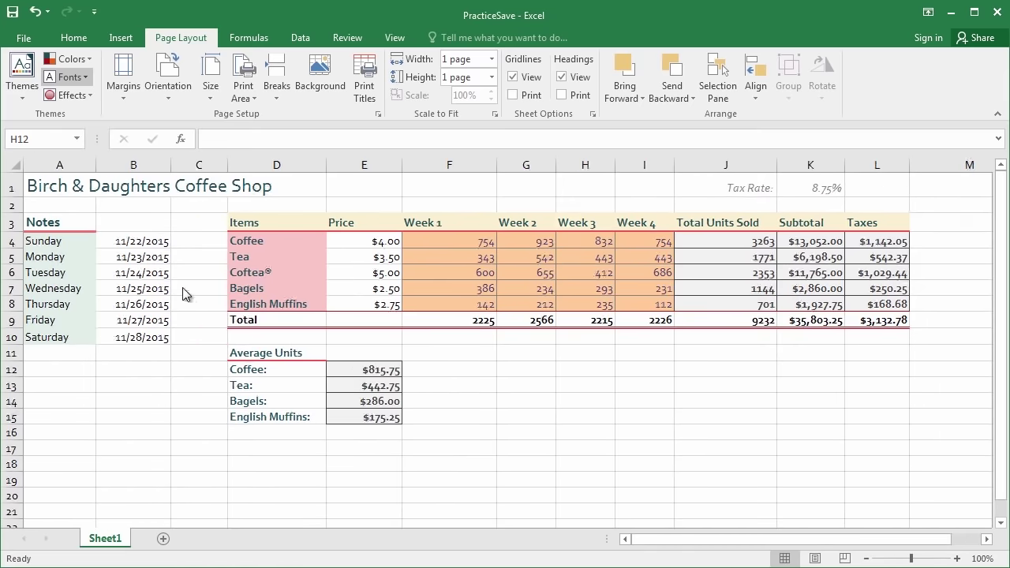
key(ctrl+z)
key(ctrl+y)
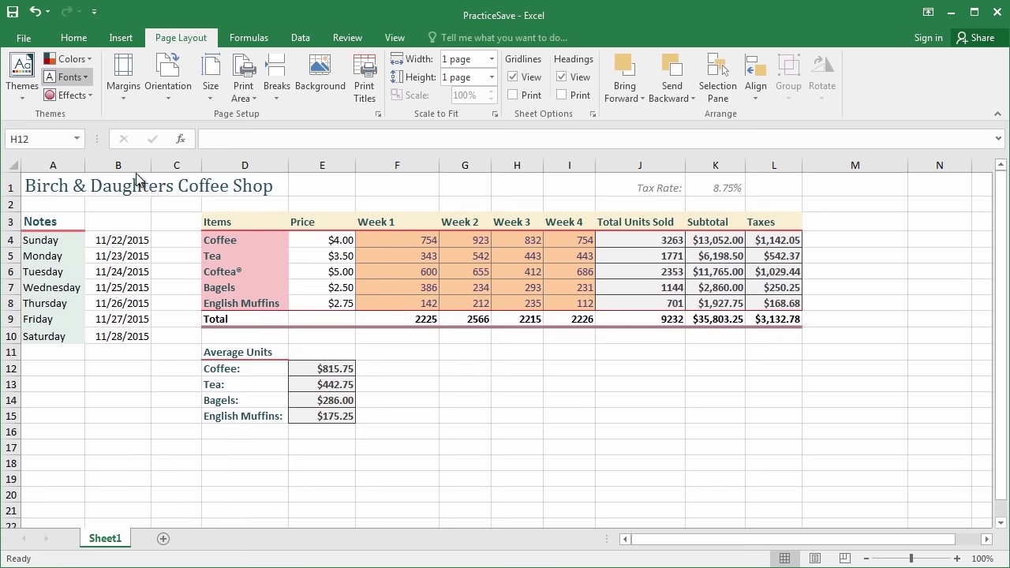
key(ctrl+z)
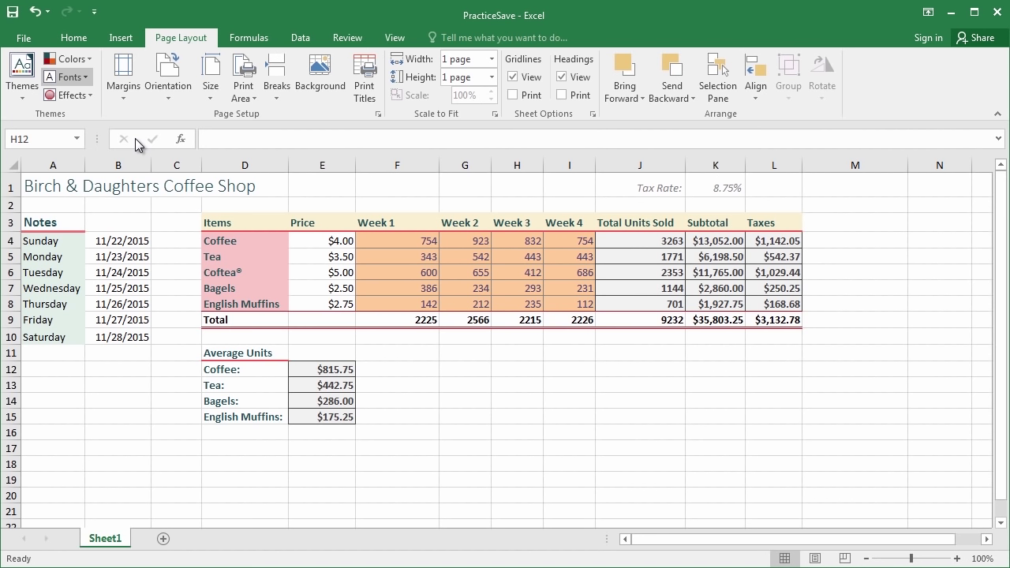
key(Escape)
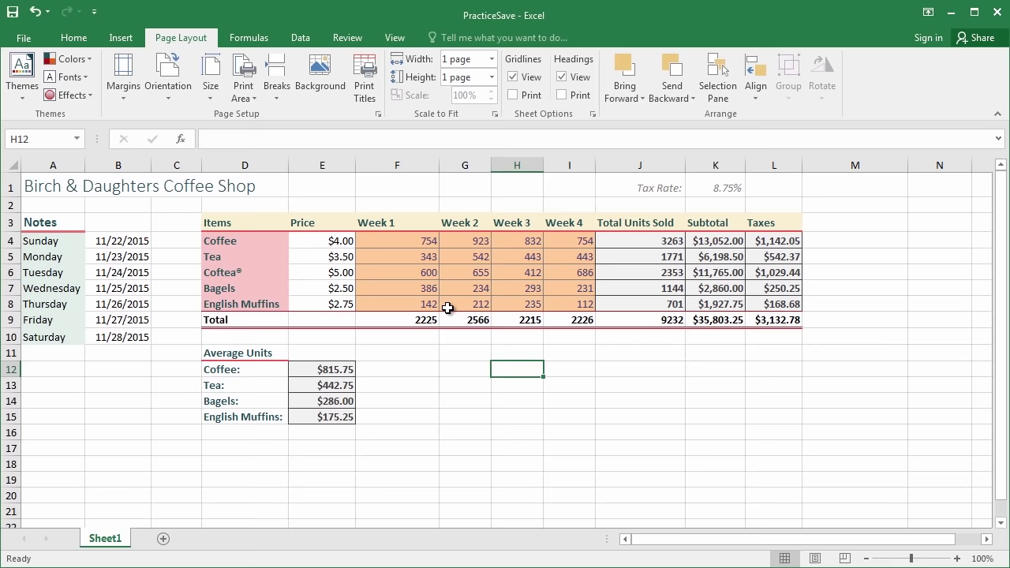
Save the current theme as a custom Office Theme named after its owner and check it in the themes gallery
click(20, 100)
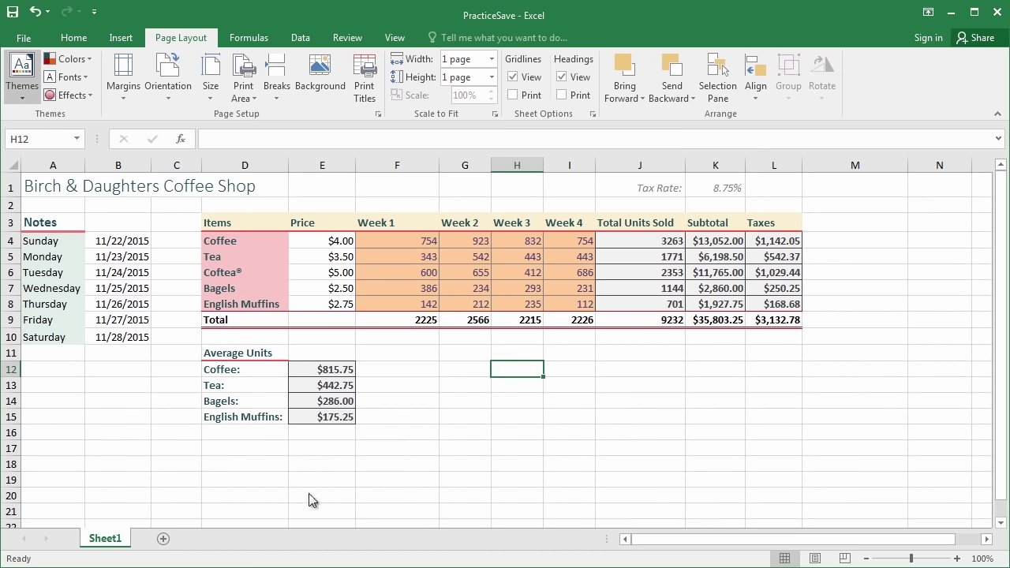
click(66, 436)
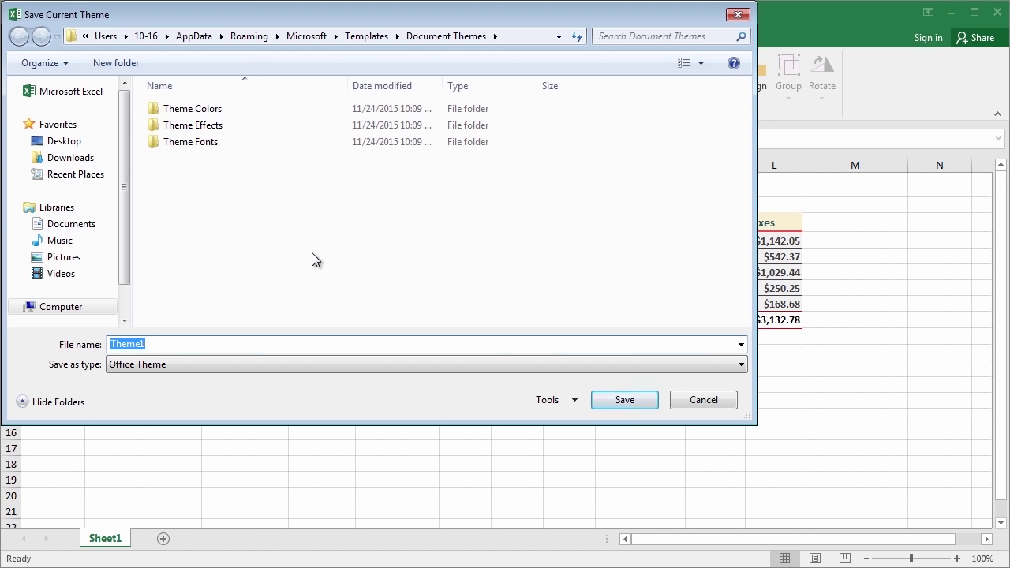
text(Sean's Theme)
key(Return)
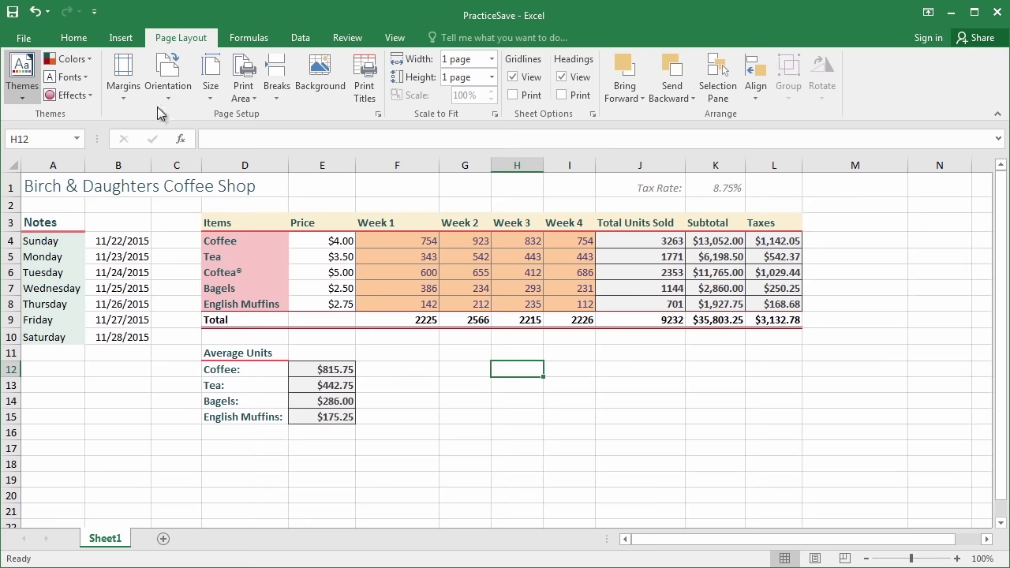
drag(86, 106, 4, 191)
drag(77, 149, 215, 155)
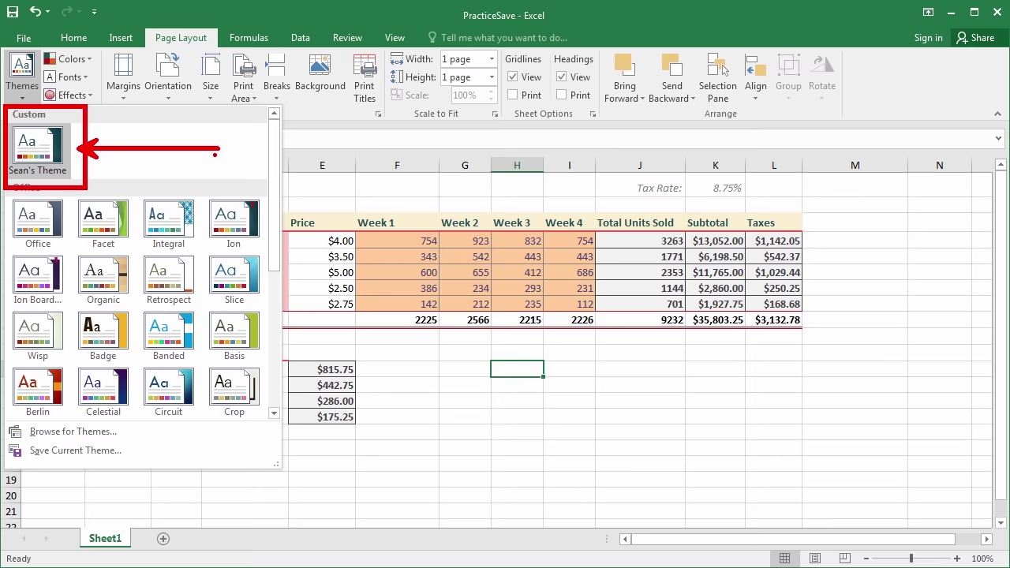
key(Escape)
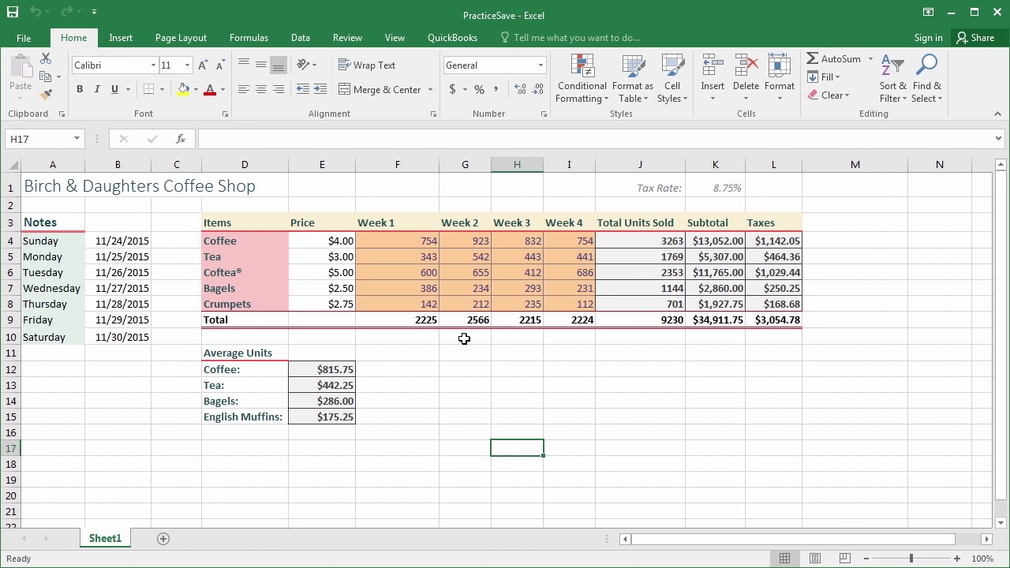
Clear the Week 1 through Week 4 sales figures in F4:I8, keeping the cell formatting
key(ctrl+2)
drag(352, 228, 607, 310)
drag(393, 243, 565, 301)
key(Delete)
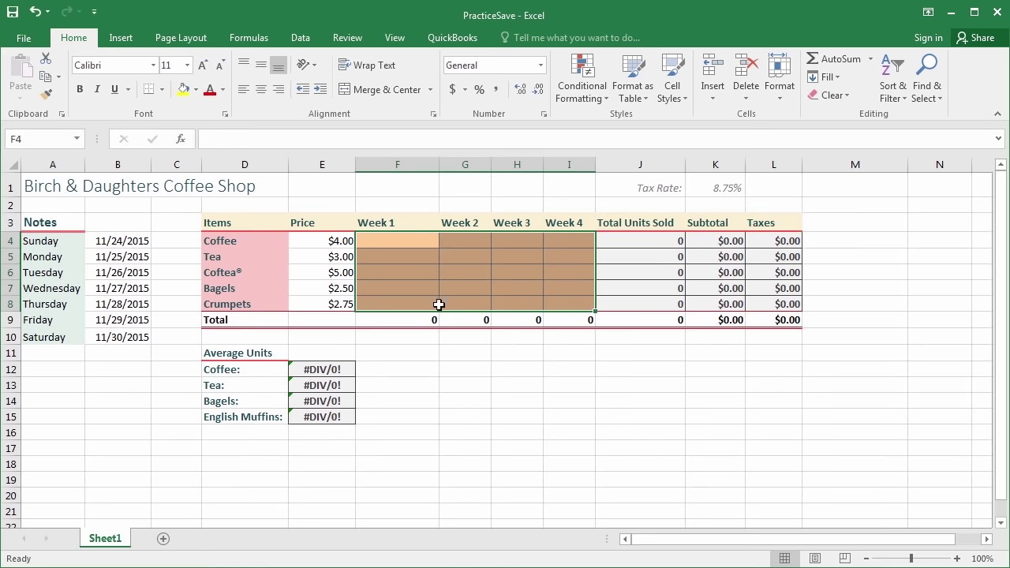
Clear the dates beside the weekdays in B4:B10
drag(120, 241, 119, 331)
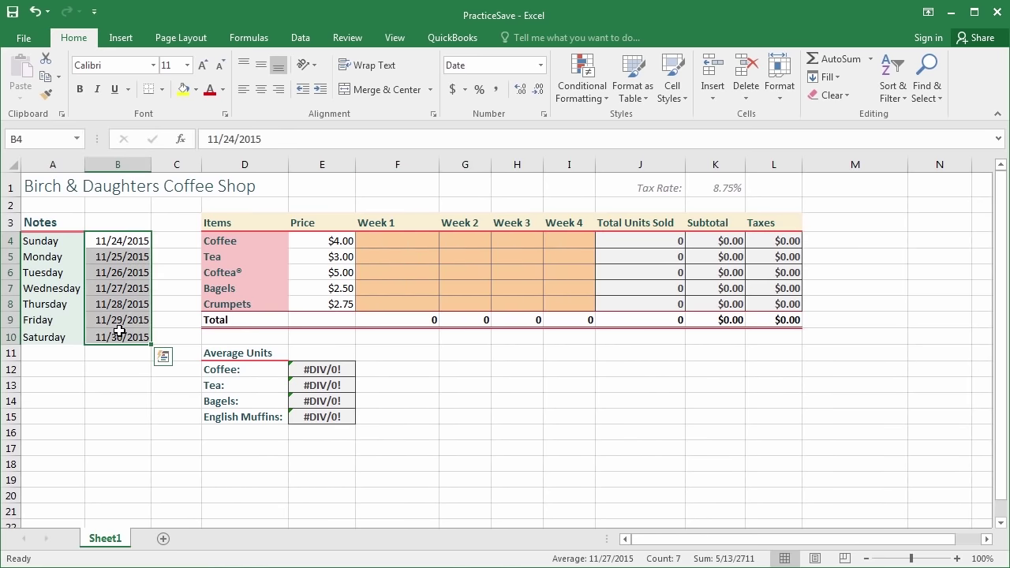
key(Delete)
click(178, 281)
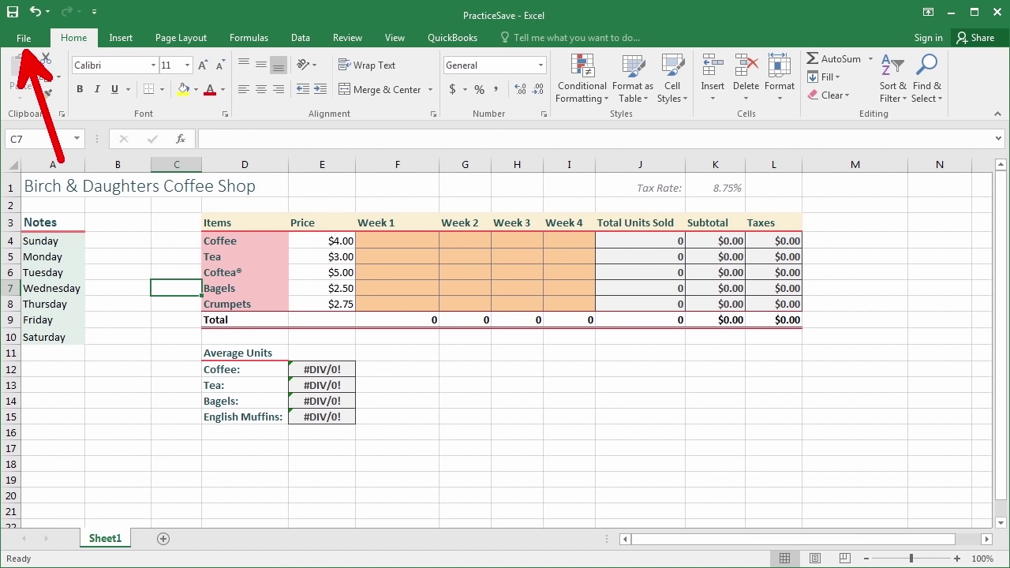
Save the workbook as an Excel Template named MonthlySales in the Custom Office Templates folder, and close it
click(24, 37)
click(57, 196)
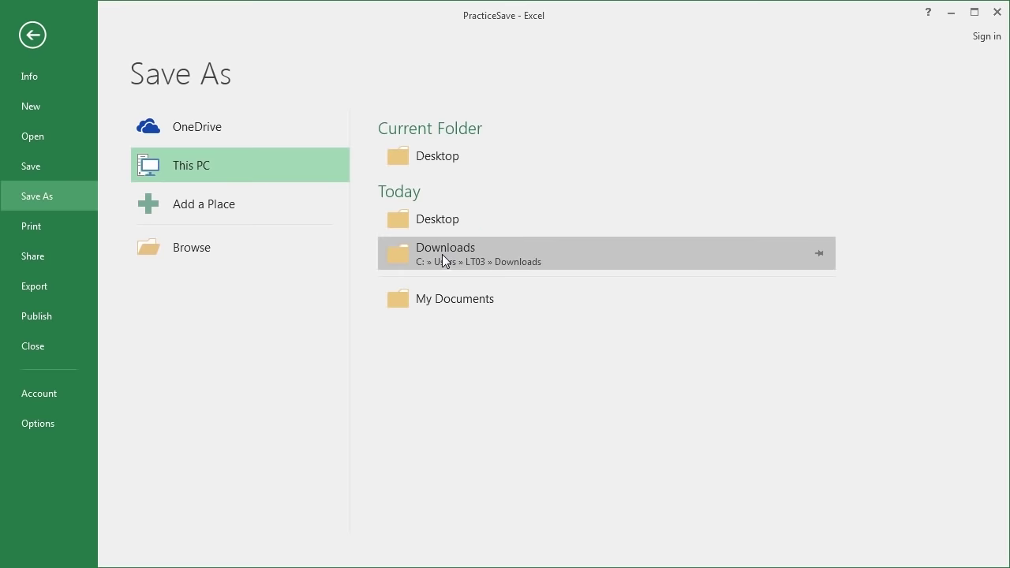
click(442, 305)
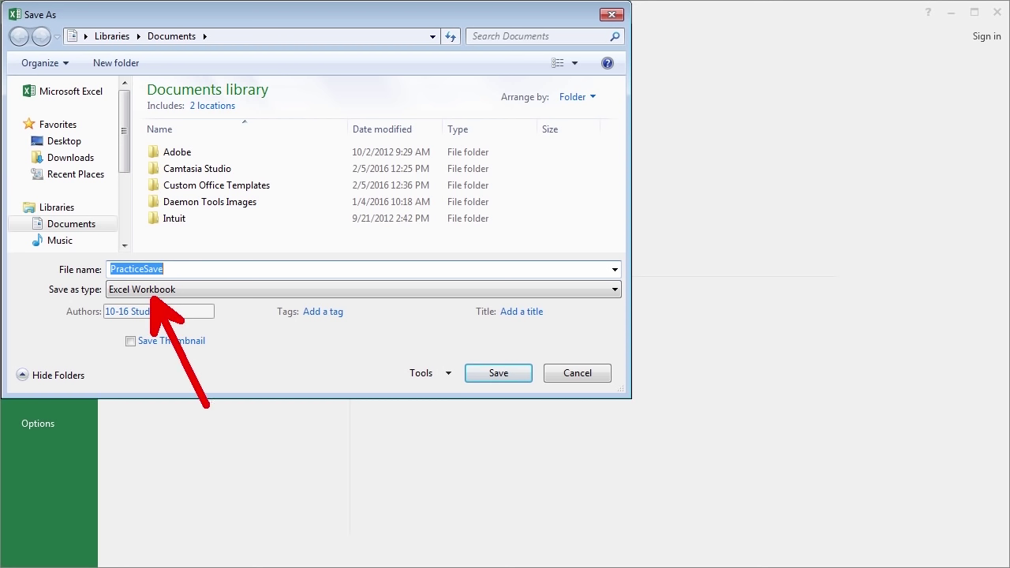
click(174, 290)
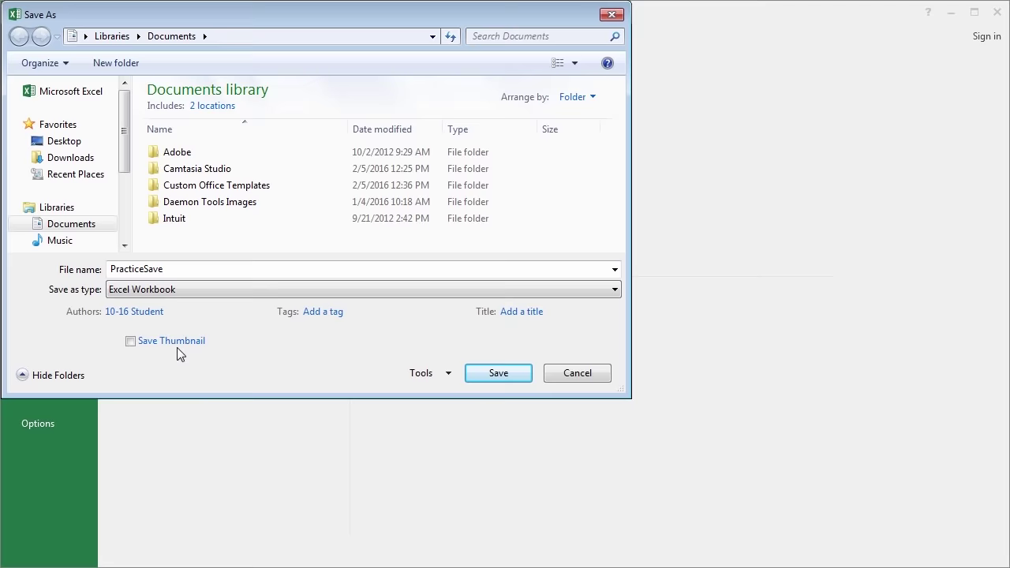
click(158, 290)
click(138, 389)
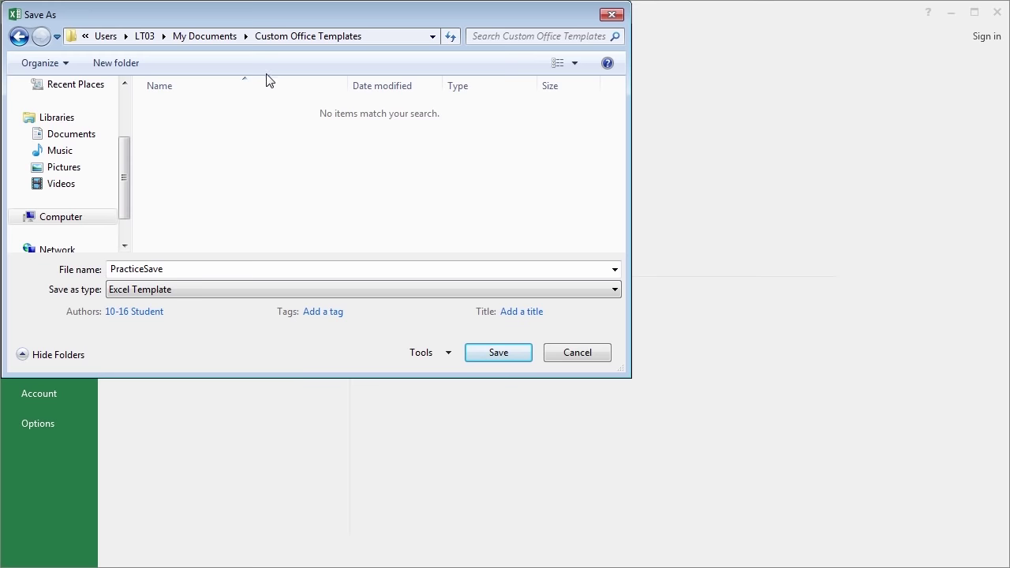
double_click(182, 268)
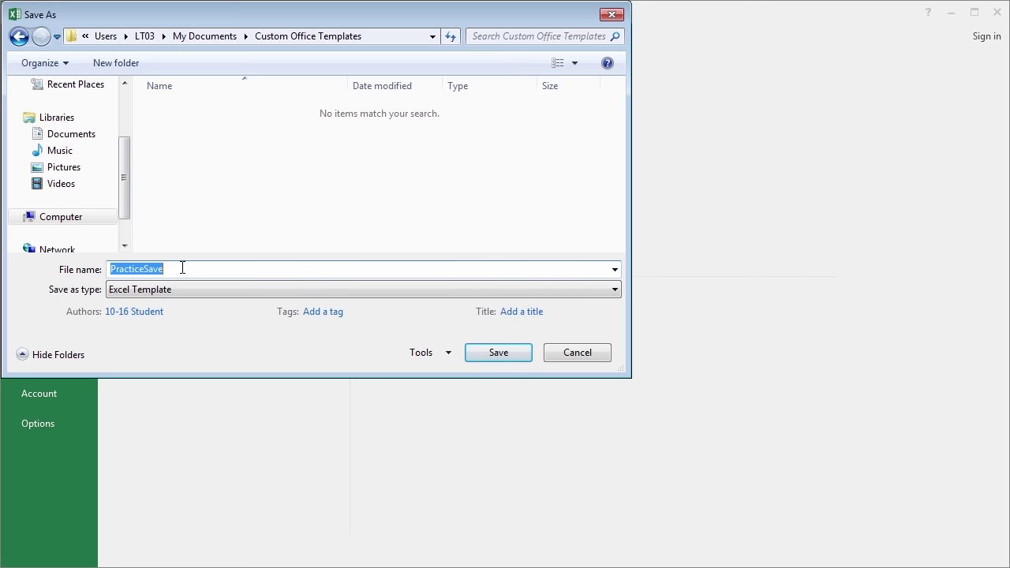
text(Mo)
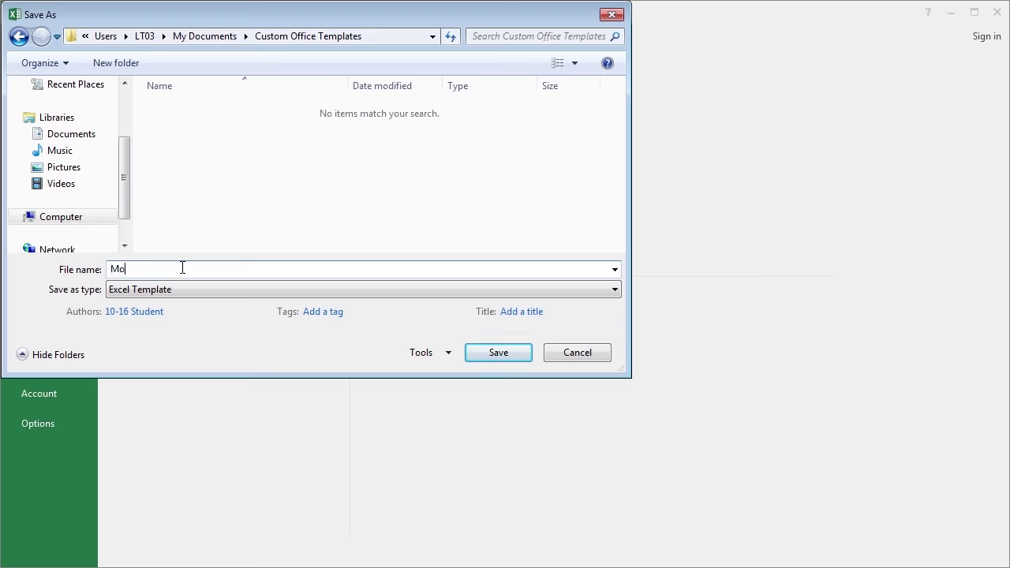
text(nthlySales)
click(480, 355)
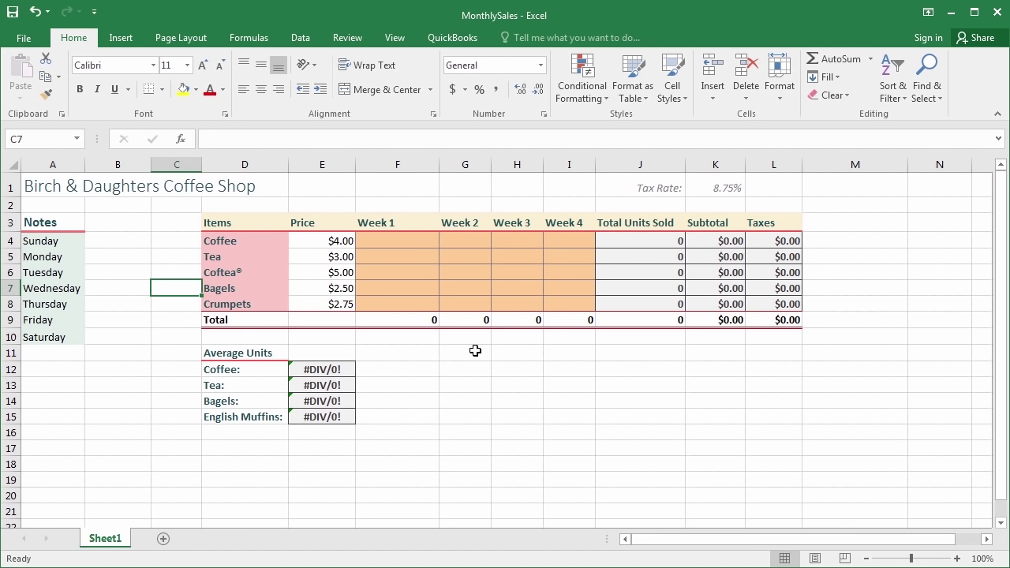
click(34, 40)
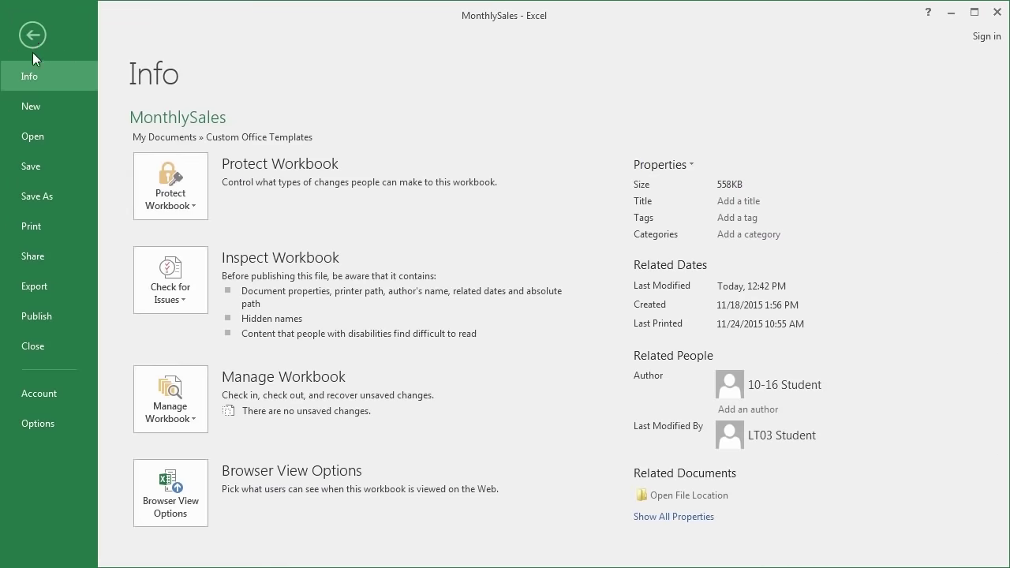
click(43, 346)
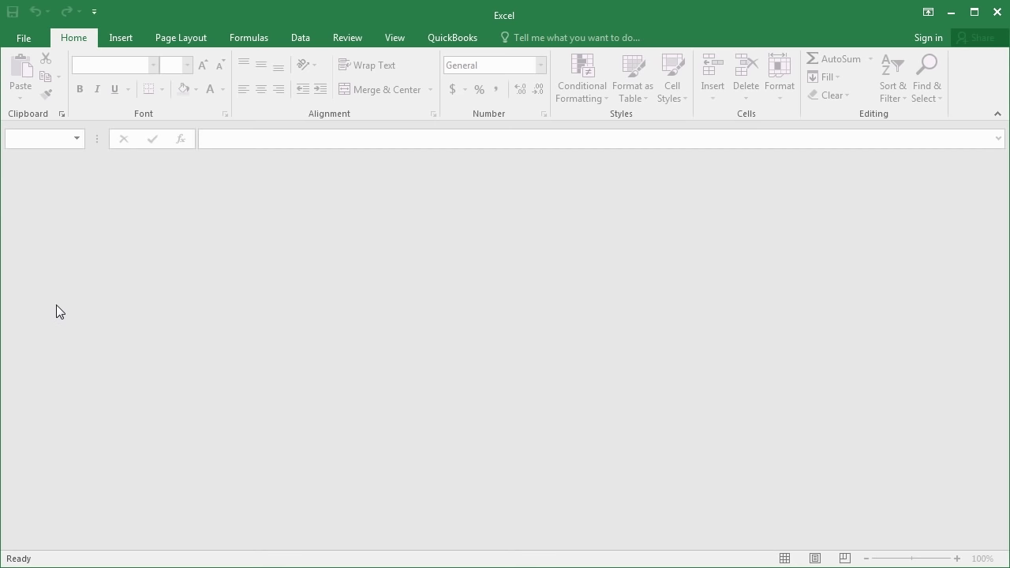
Create a new workbook from the personal MonthlySales template
click(24, 37)
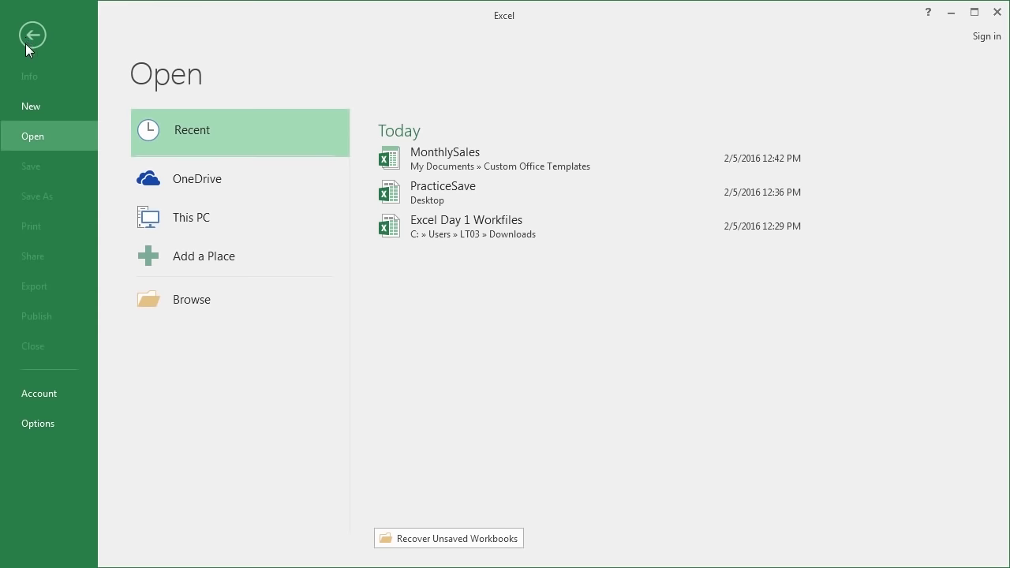
click(27, 106)
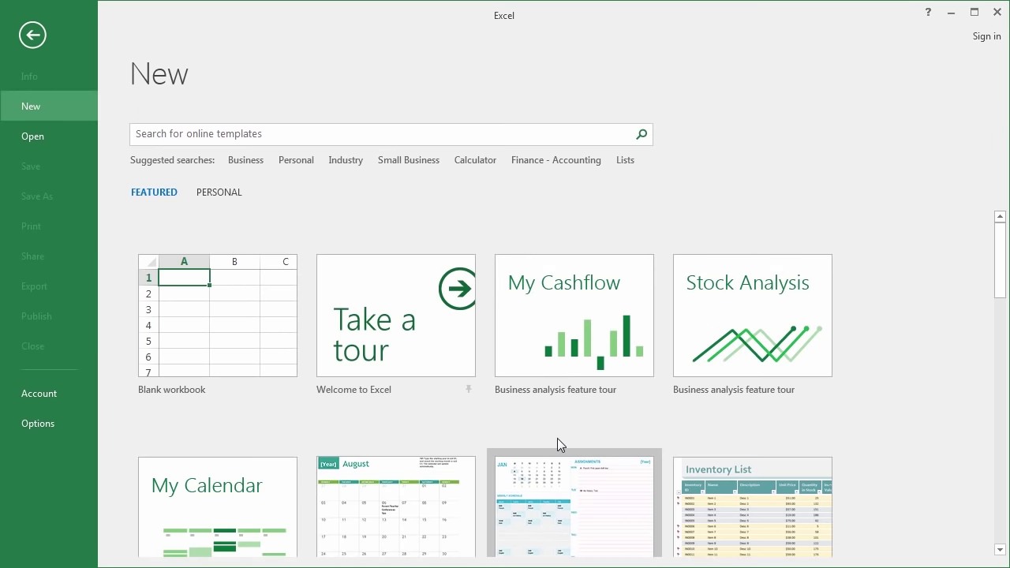
scroll(473, 406, down, 5)
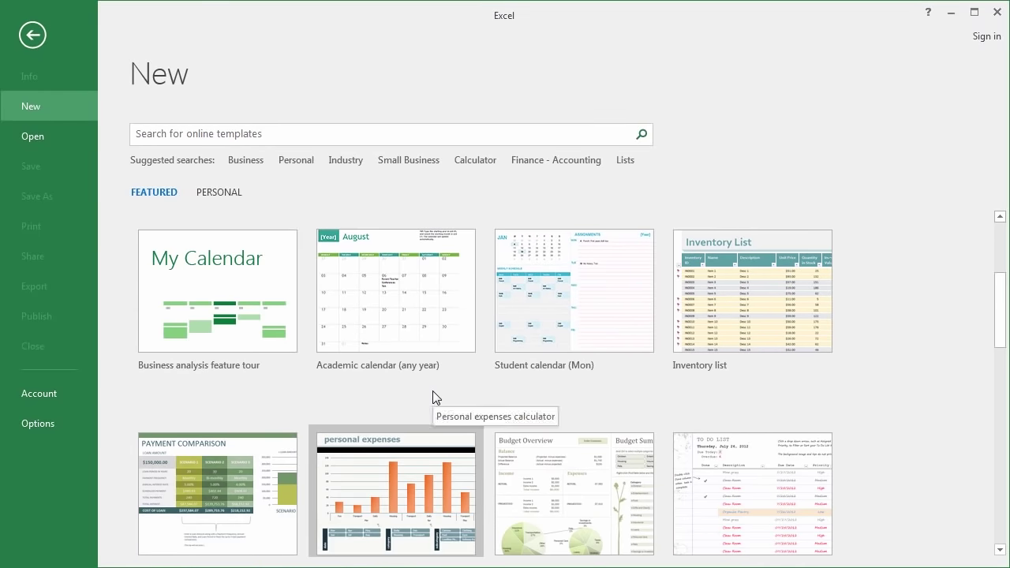
scroll(430, 399, up, 2)
scroll(425, 405, up, 3)
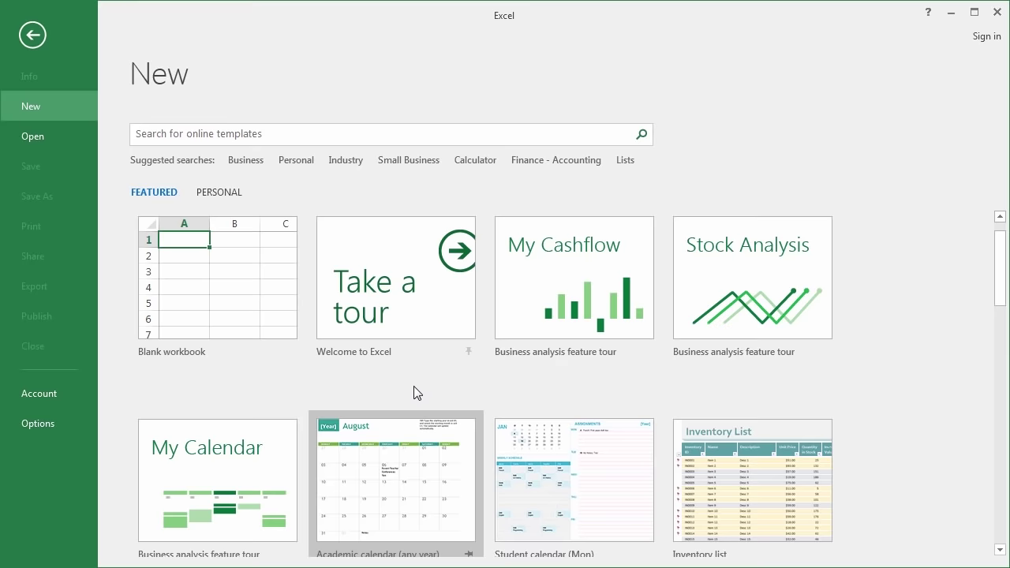
scroll(414, 391, up, 1)
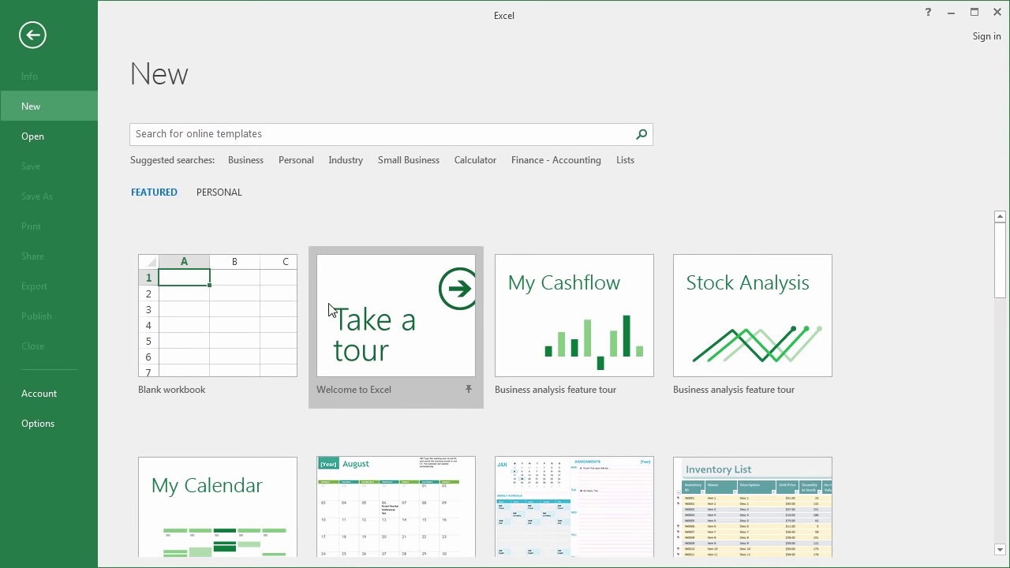
click(246, 265)
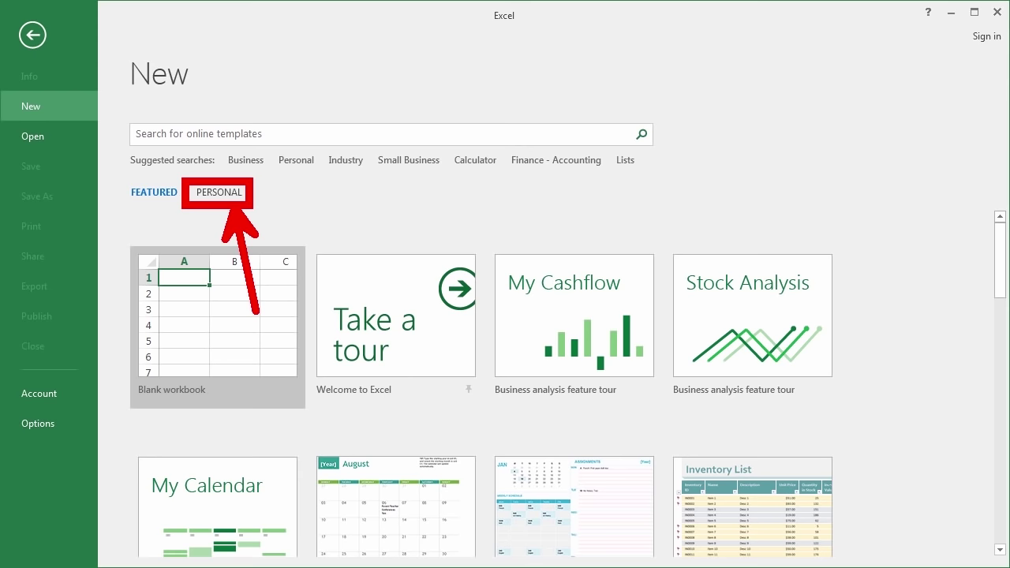
click(221, 194)
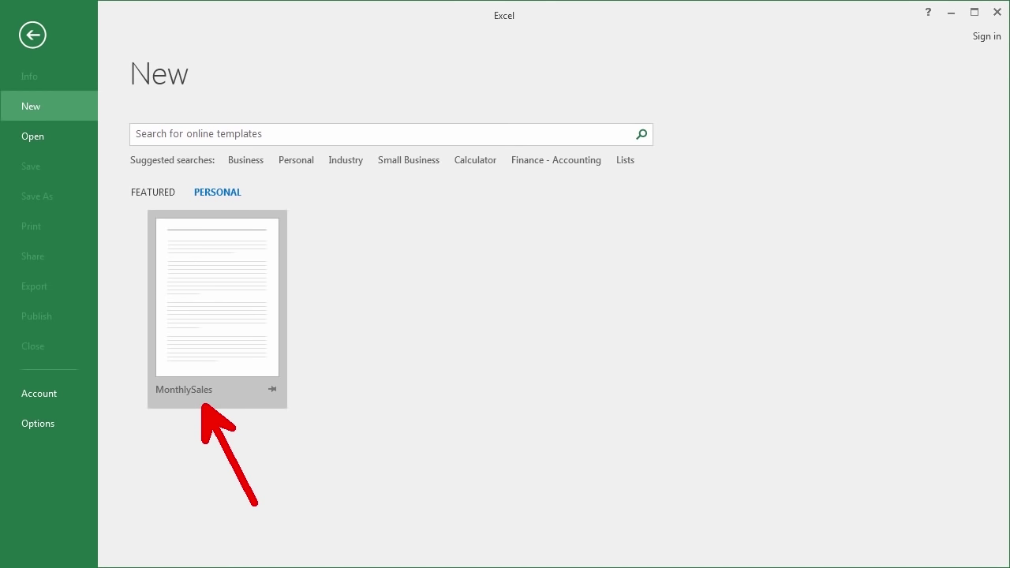
click(202, 320)
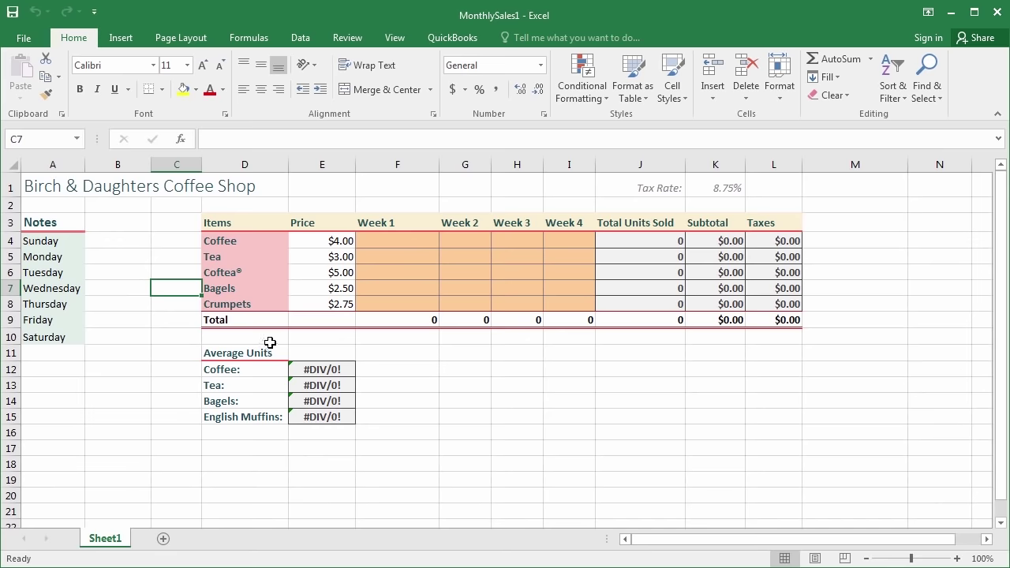
Enter 213 as the Week 1 sales figure for Coffee and fill it down to Crumpets (F4:F8)
click(393, 240)
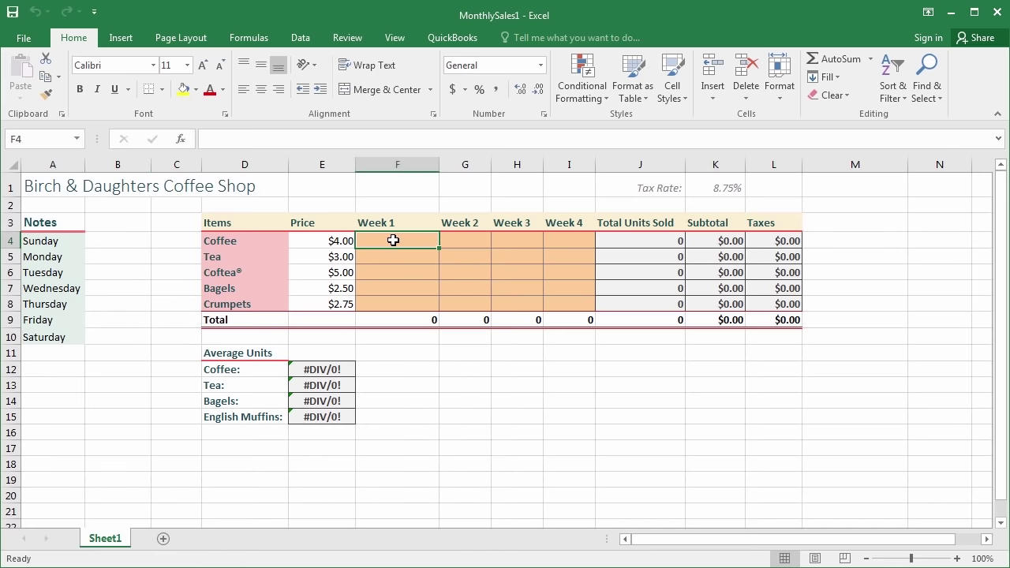
text(213)
key(Return)
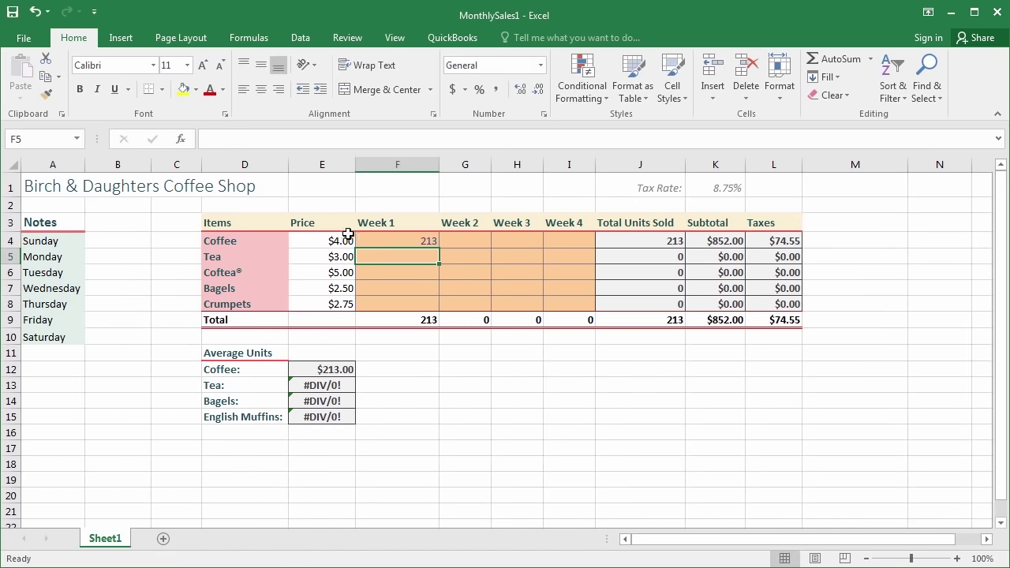
click(430, 243)
drag(440, 247, 438, 310)
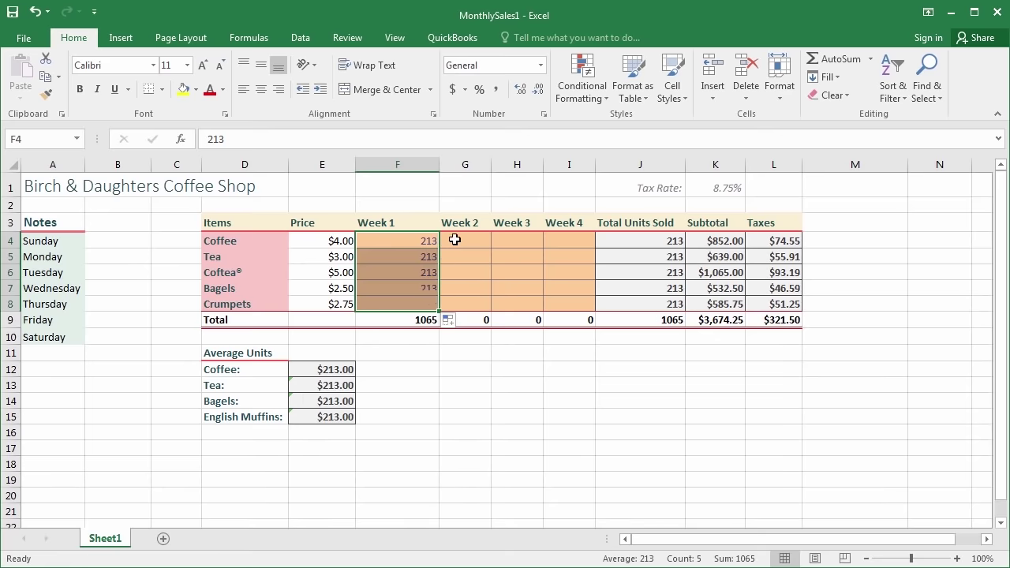
Enter 3432 as the Week 2 sales figure for Coffee and fill it down through Crumpets (G4:G8)
click(459, 236)
text(34)
key(Return)
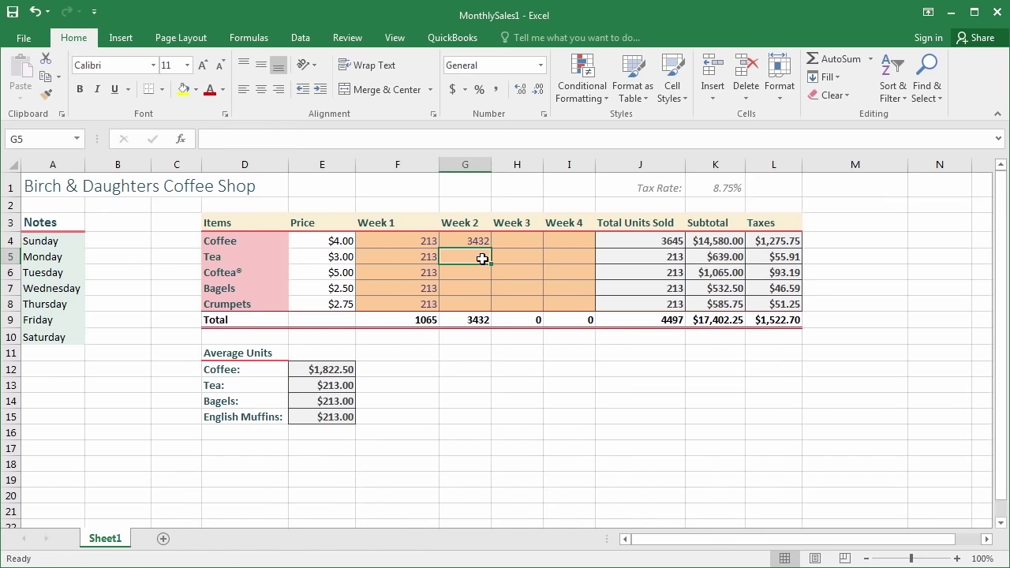
click(473, 241)
double_click(491, 249)
Enter 654 as the Week 3 sales figure for Coffee and fill it down through Crumpets (H4:H8)
click(525, 243)
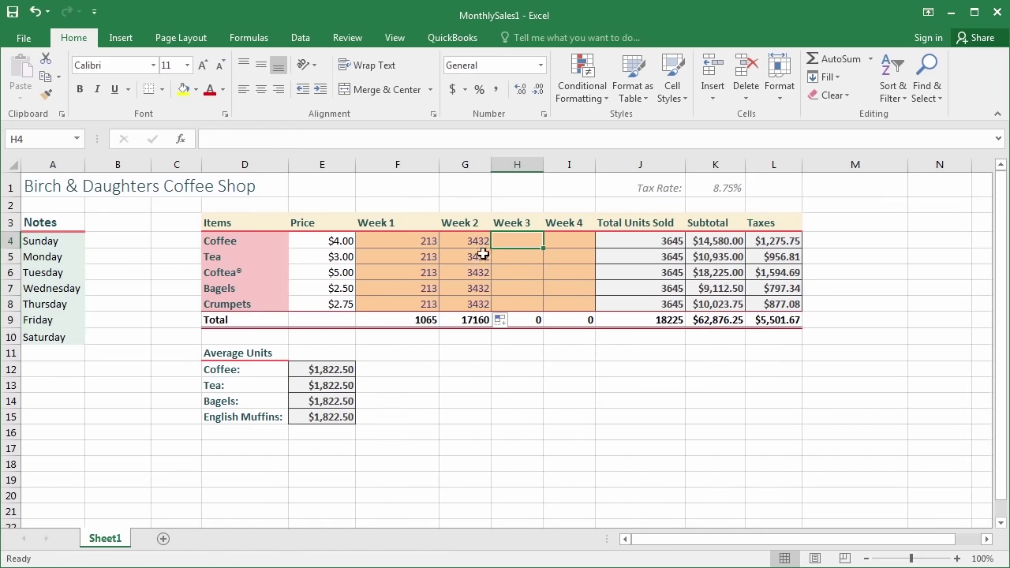
text(3422)
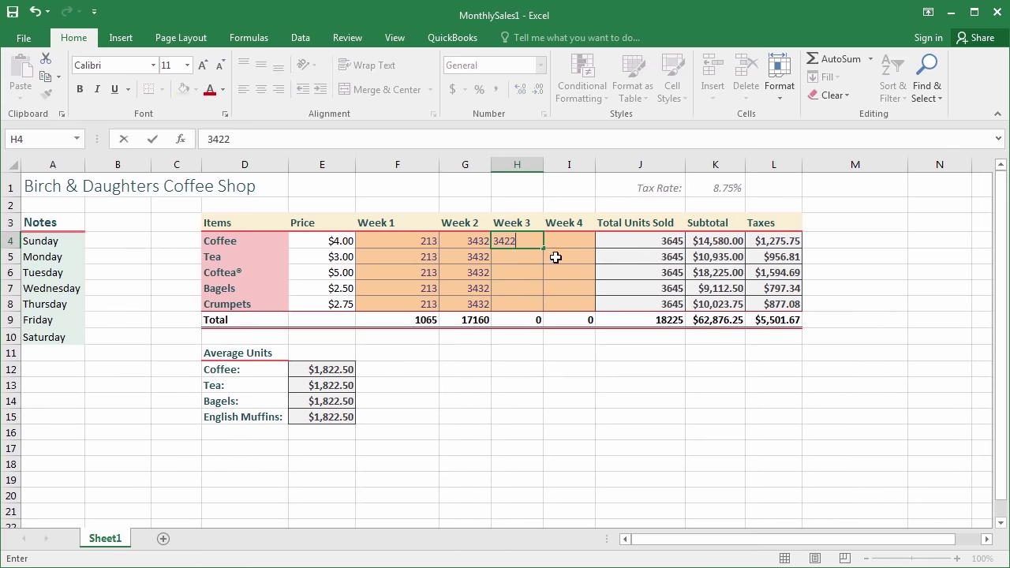
key(BackSpace)
key(BackSpace)
key(BackSpace)
key(BackSpace)
text(654)
key(Return)
click(533, 243)
double_click(543, 249)
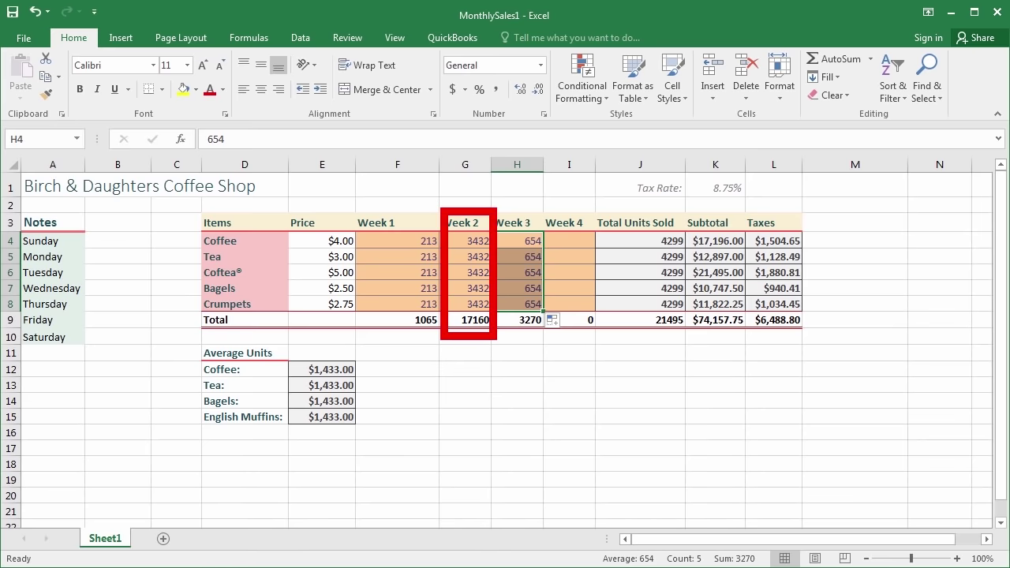
Enter 432 as the Week 4 sales figure for Coffee and fill it down through Crumpets (I4:I8)
click(570, 242)
text(432)
key(Return)
click(572, 241)
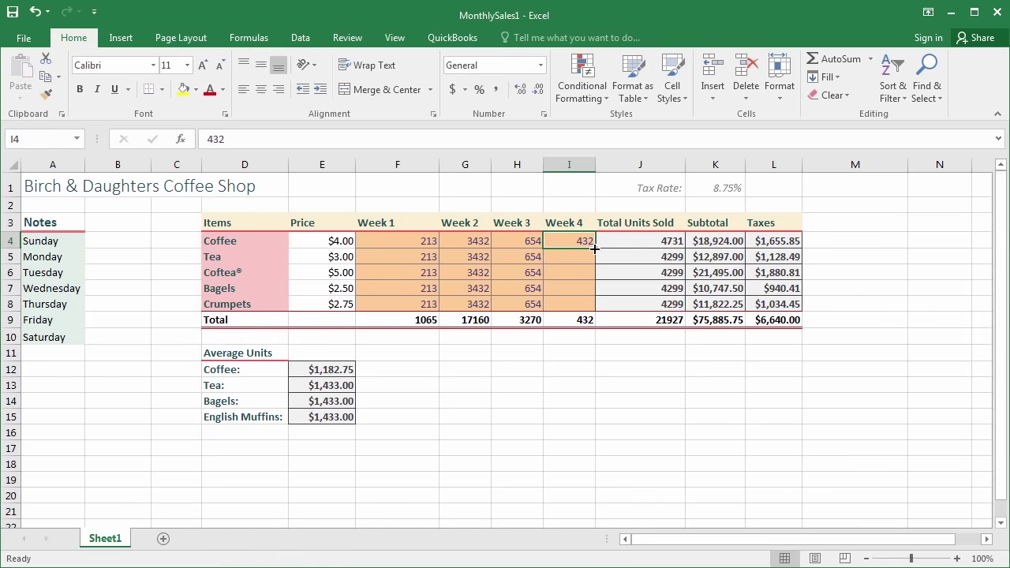
drag(594, 249, 593, 310)
Try to fill the dates beside the weekdays in B4:B10, starting from 11/31/15
click(112, 243)
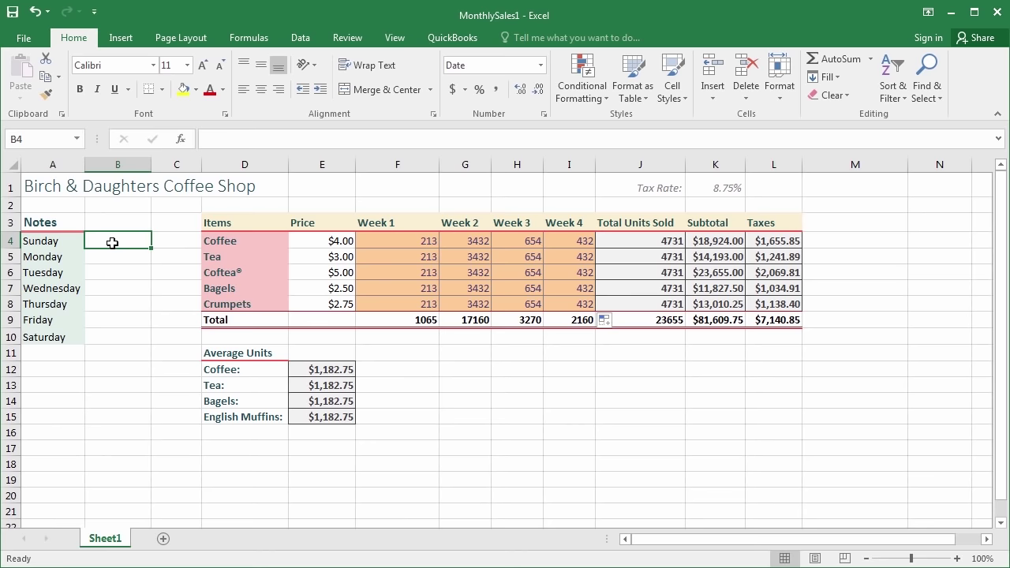
text(11/31)
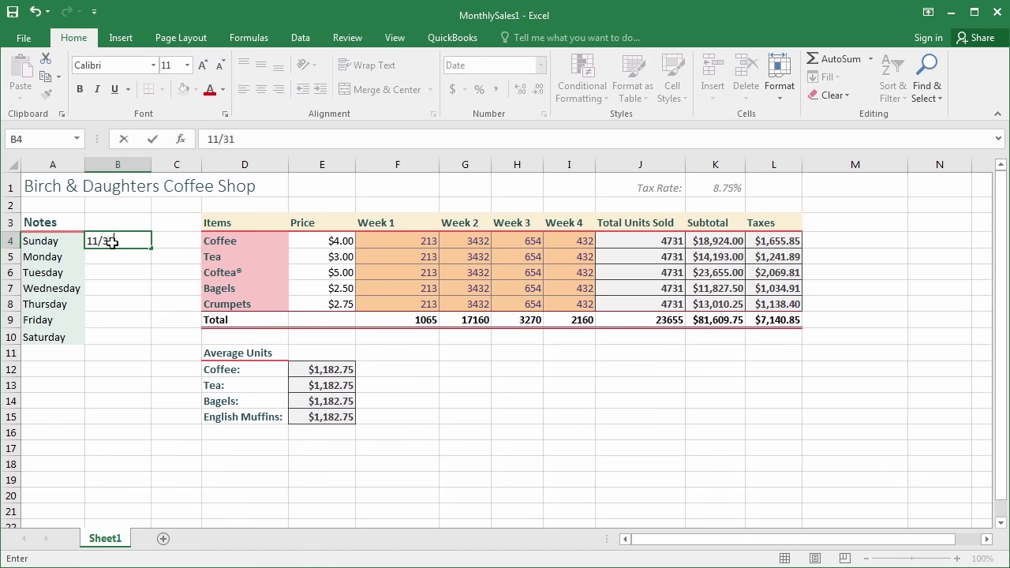
text(/15)
key(Return)
click(117, 239)
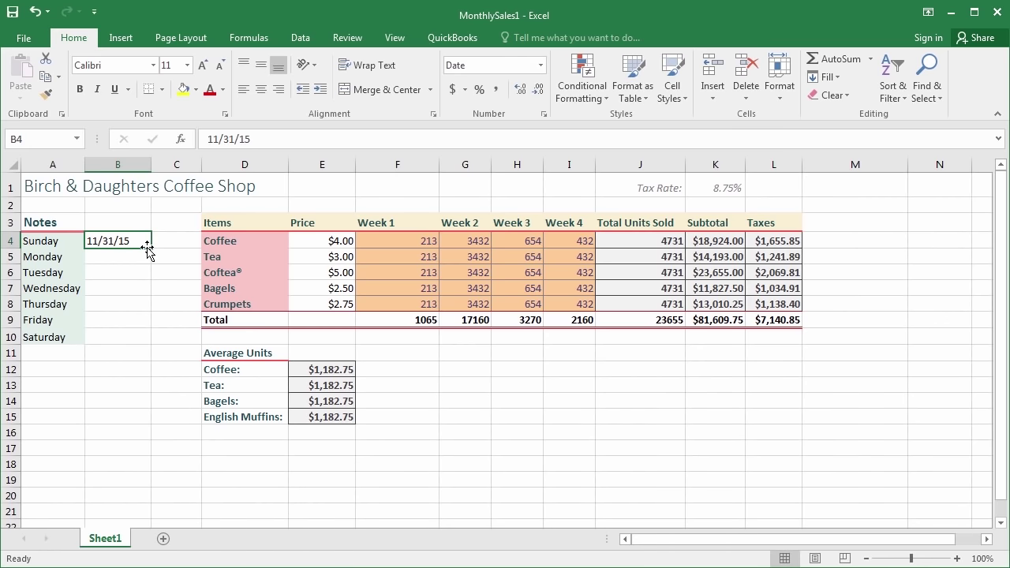
drag(153, 248, 152, 339)
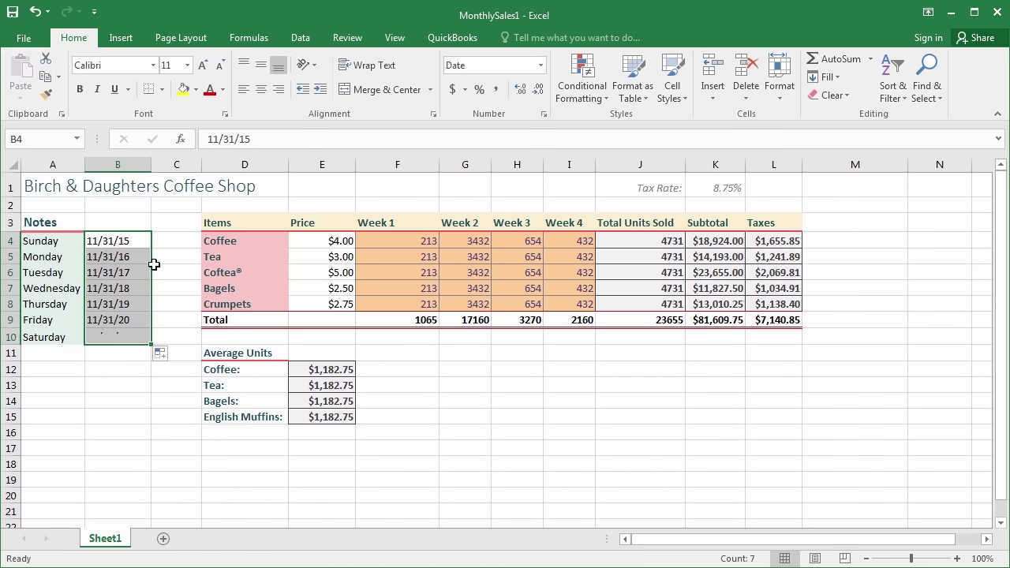
Enter 11/30/2015 beside Sunday in B4 and fill consecutive dates down to Saturday in B10
click(116, 238)
text(11)
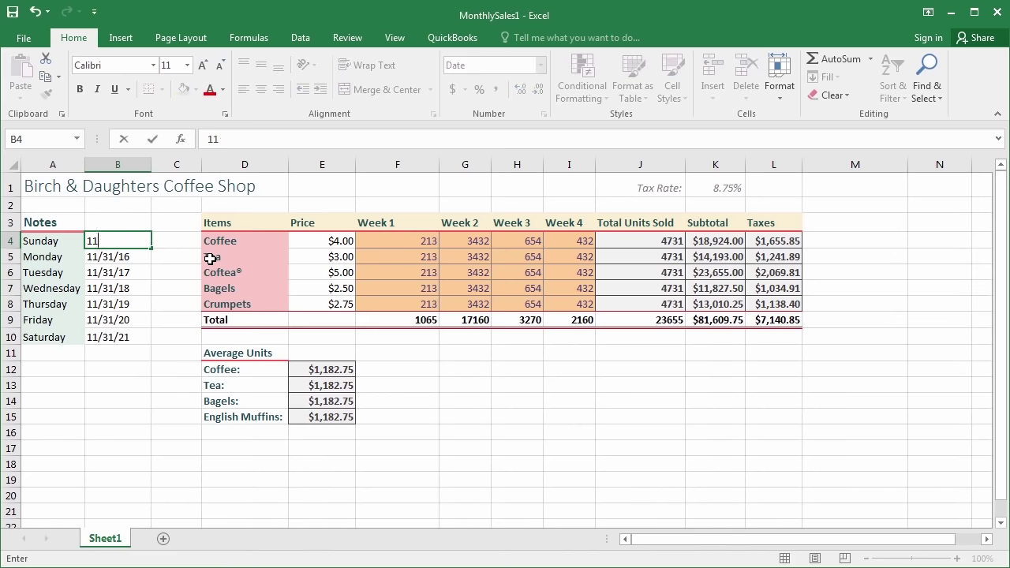
text(/30/2015)
key(Return)
click(122, 234)
double_click(152, 249)
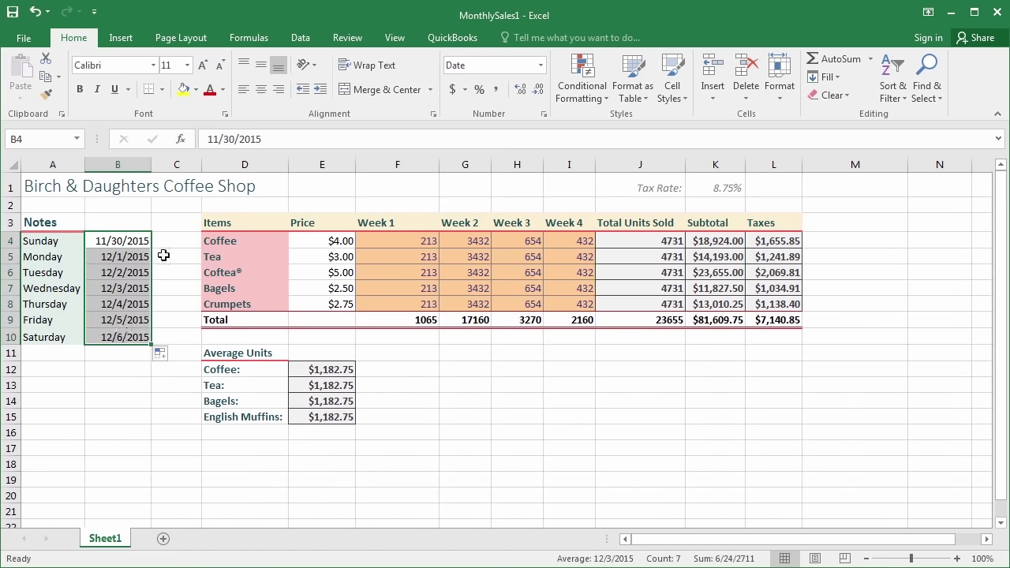
click(159, 237)
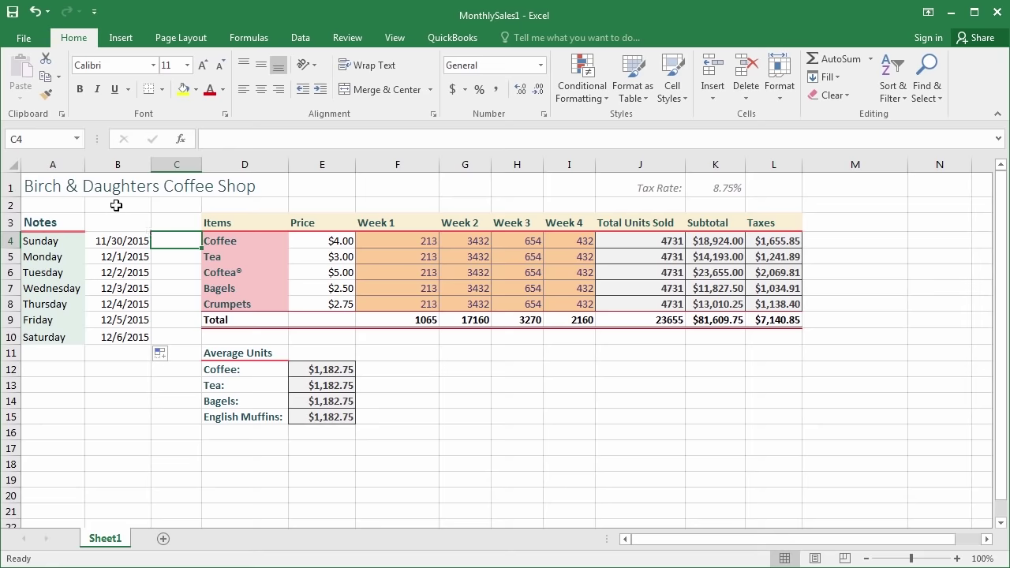
Examine the save locations and the available file types, including Excel Template, and leave without saving the workbook
click(14, 15)
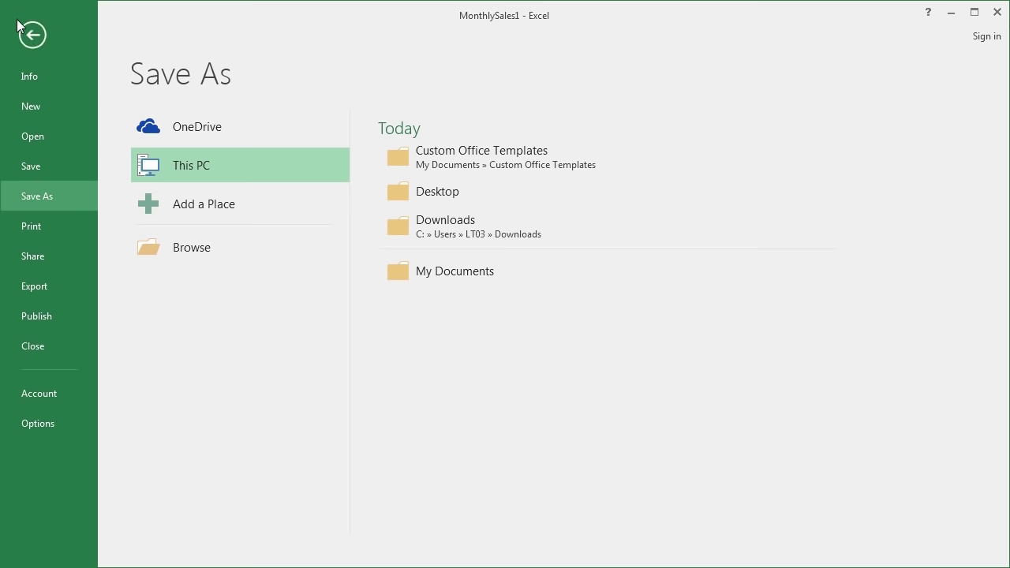
click(31, 35)
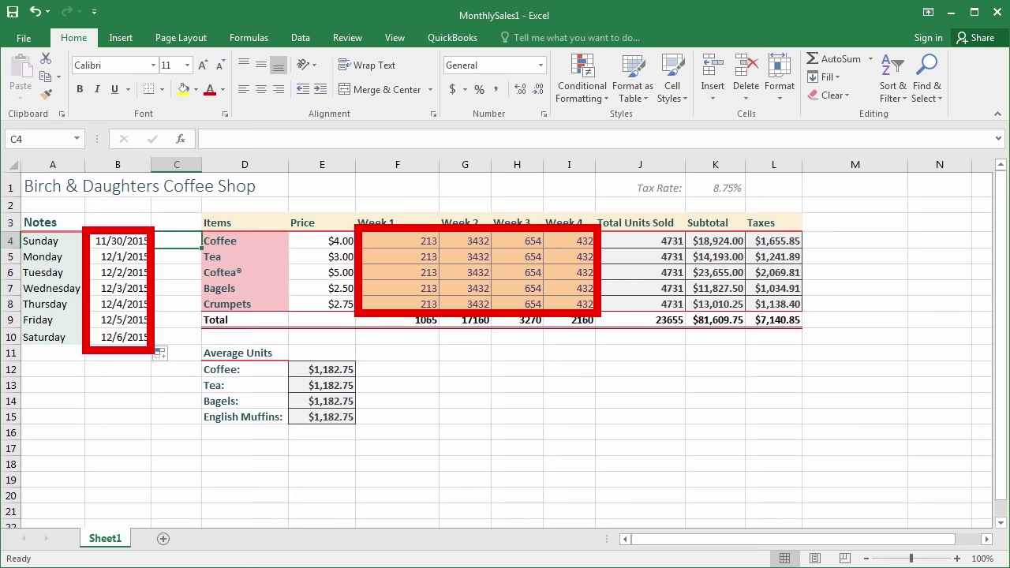
click(24, 37)
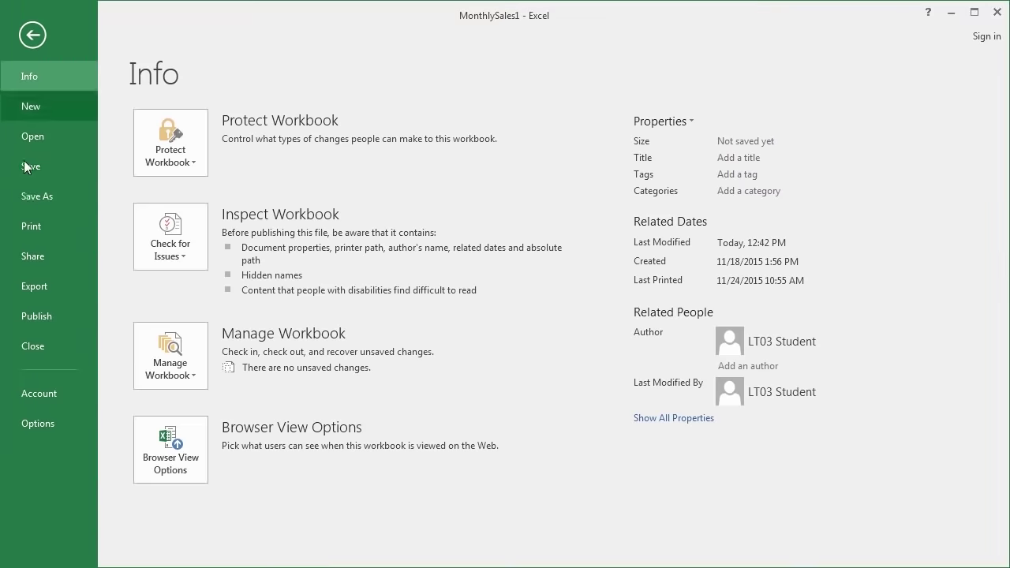
click(27, 199)
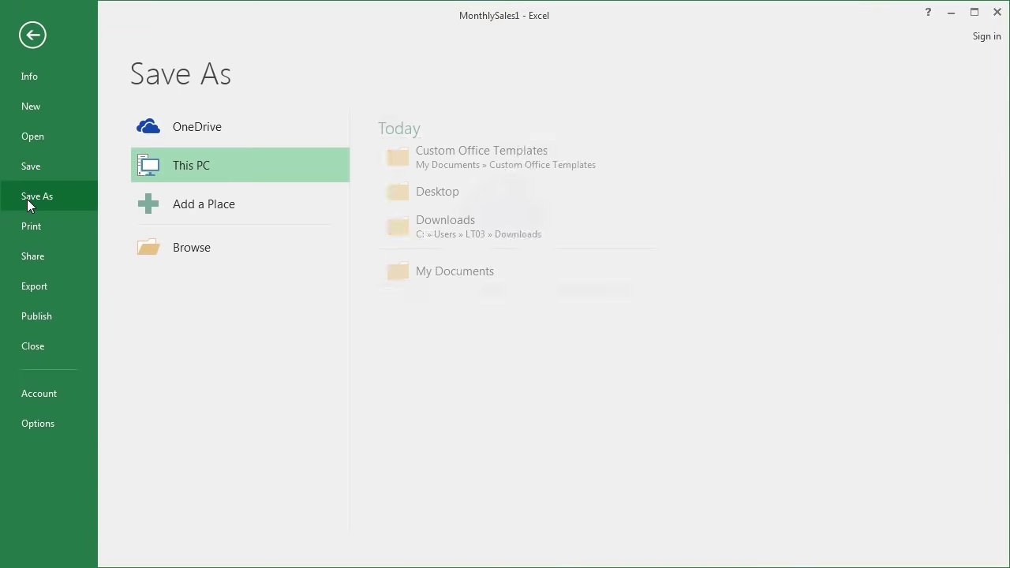
click(405, 270)
click(140, 290)
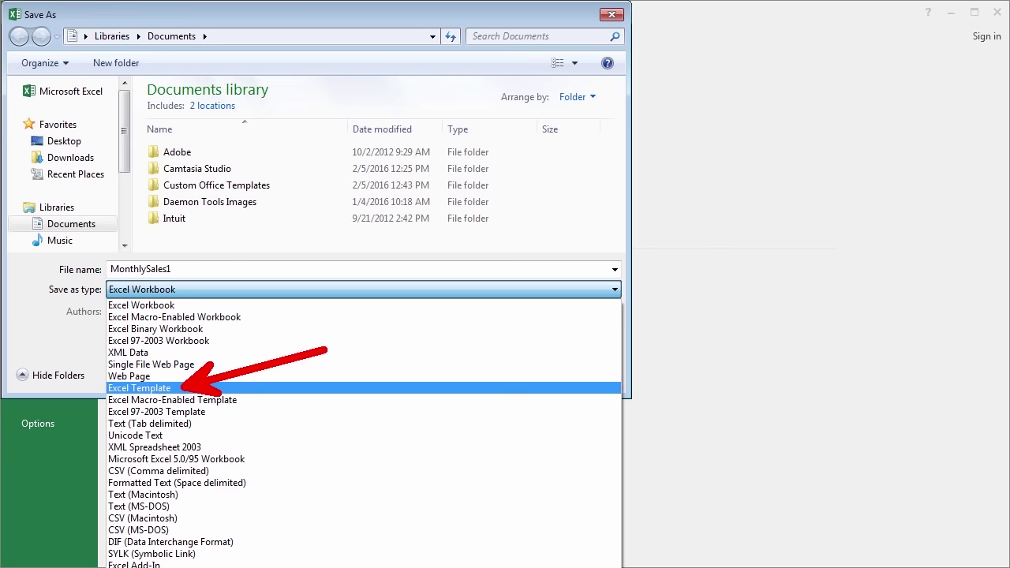
key(Escape)
click(585, 378)
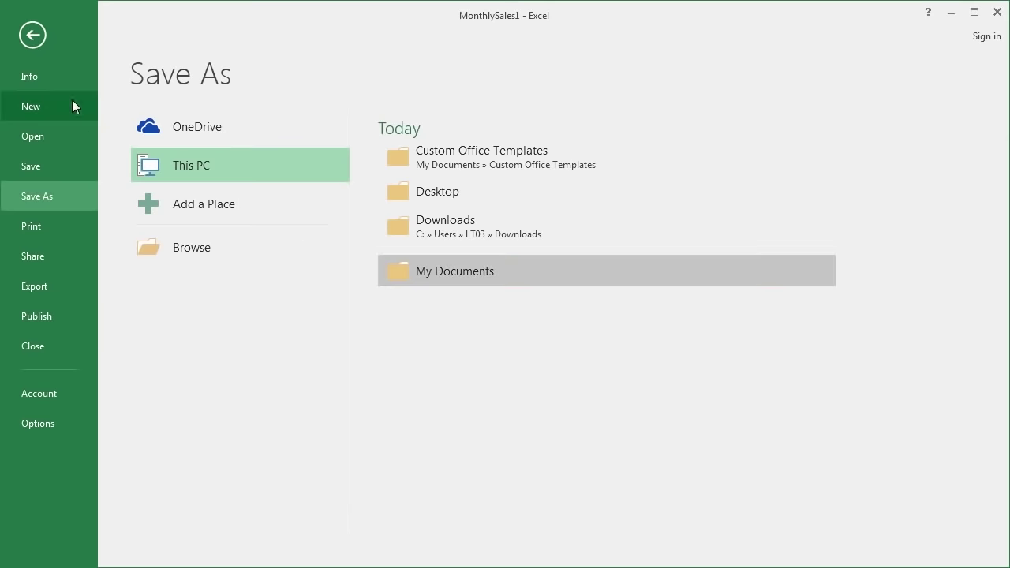
click(31, 37)
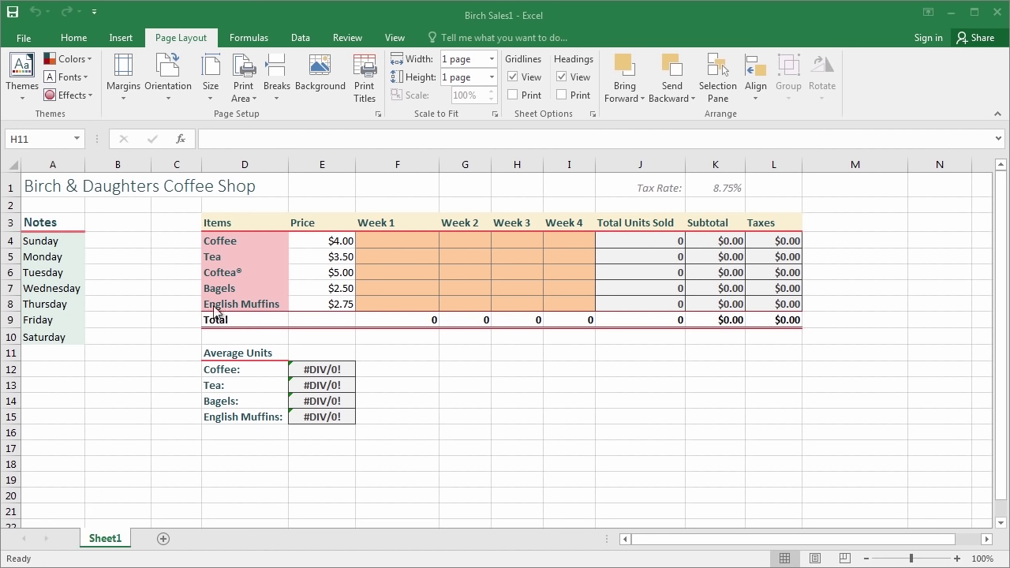
click(105, 543)
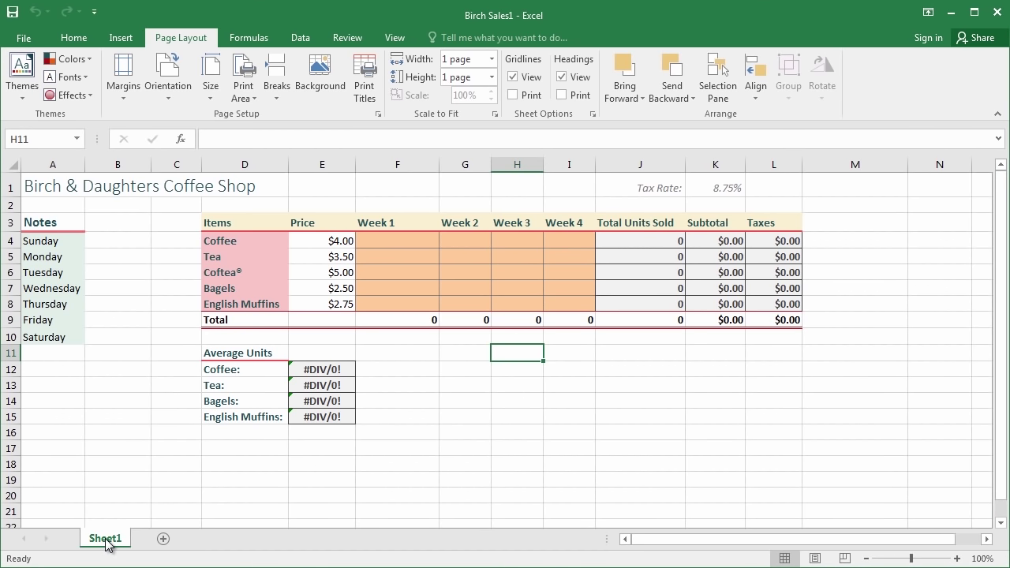
right_click(106, 543)
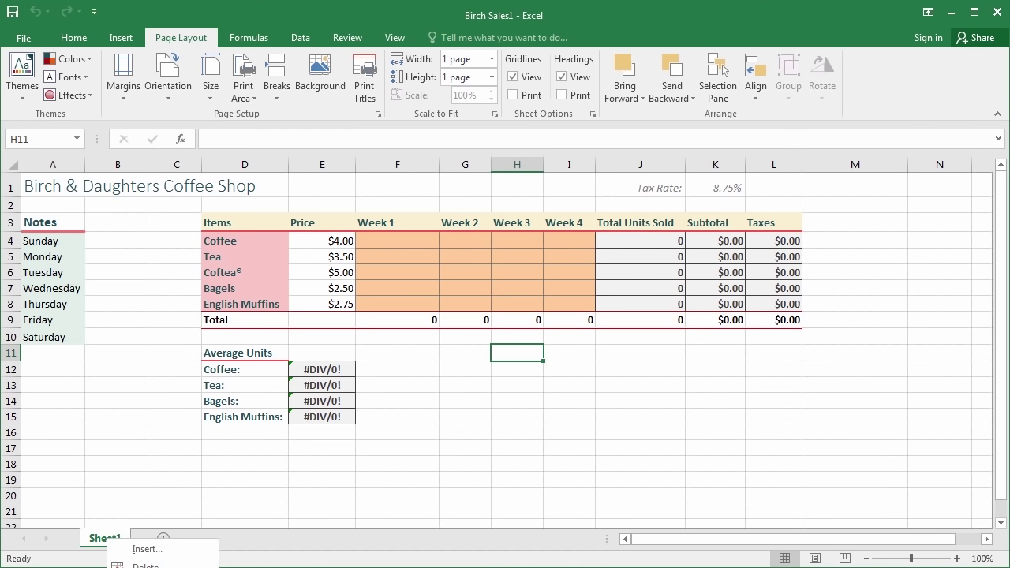
key(m)
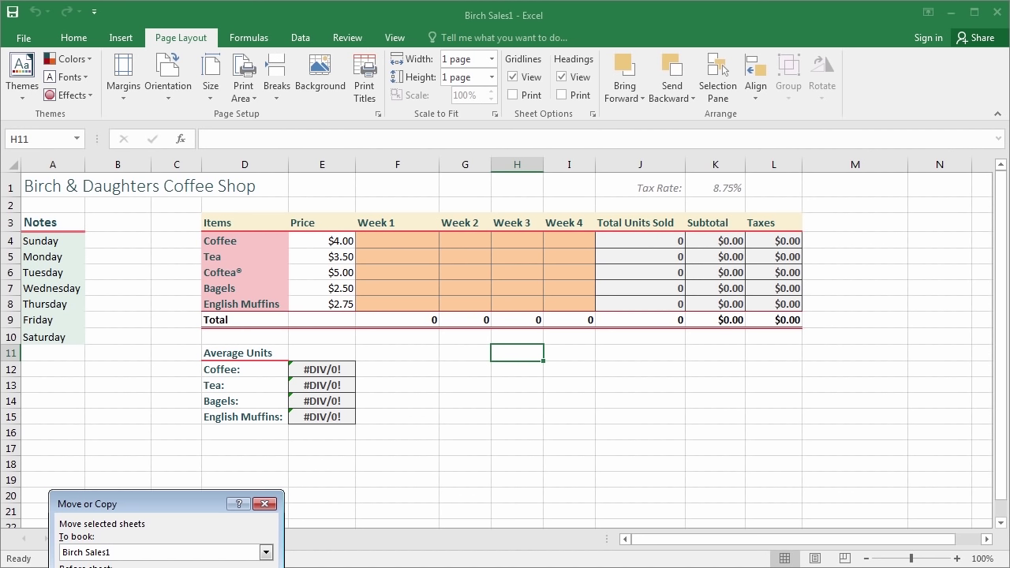
click(266, 503)
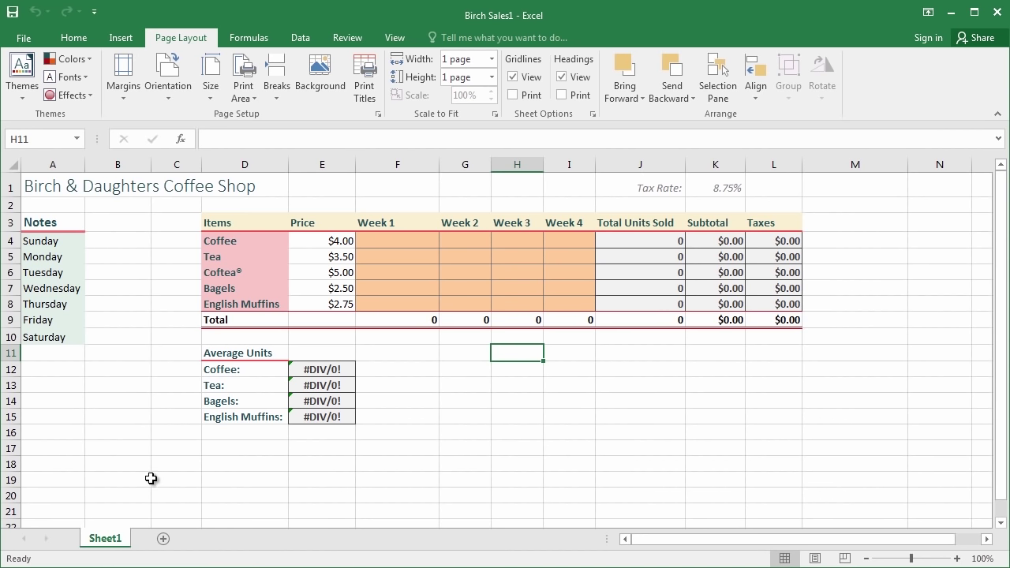
Duplicate the Sheet1 worksheet, placing the copy directly after the original
click(106, 543)
drag(106, 538, 145, 544)
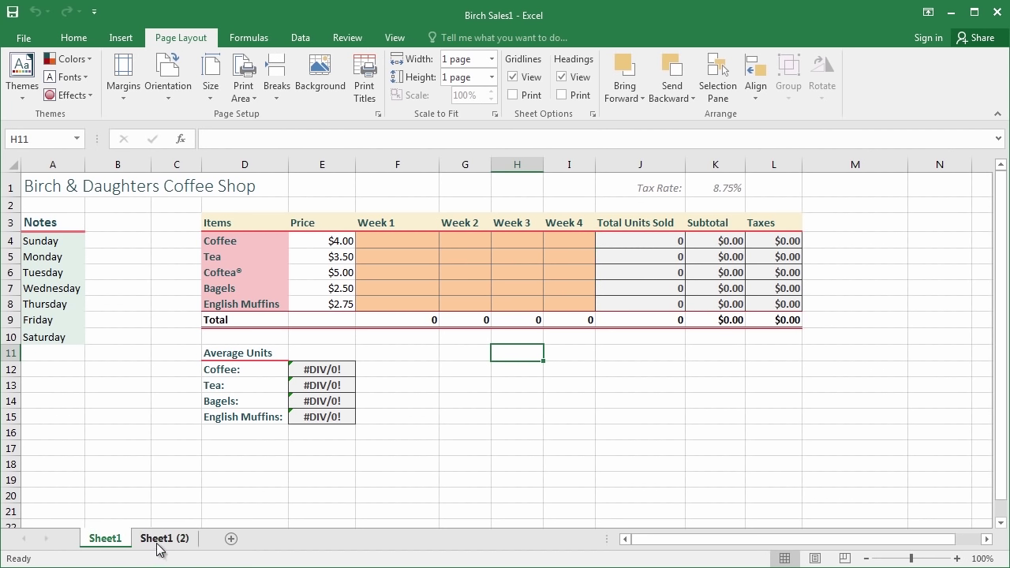
Compare the original Sheet1 with its copy, and rename the original worksheet as SF
click(113, 544)
click(161, 544)
click(109, 539)
click(161, 540)
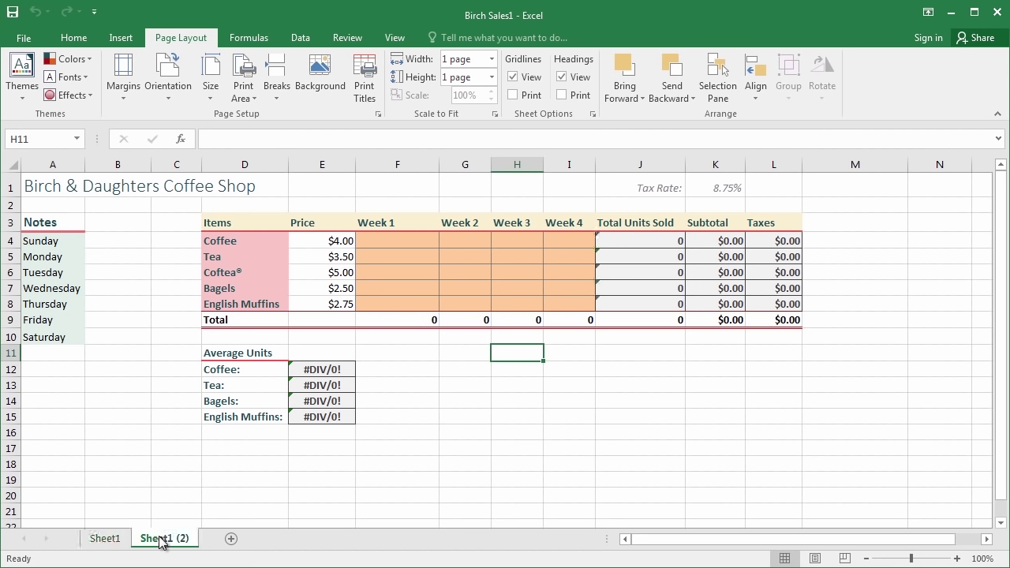
click(117, 539)
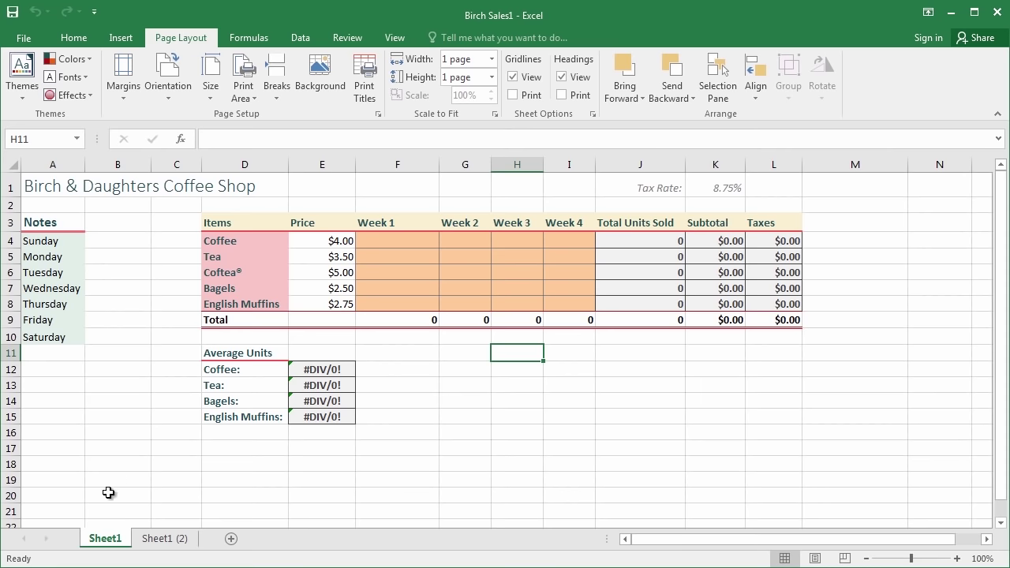
right_click(99, 543)
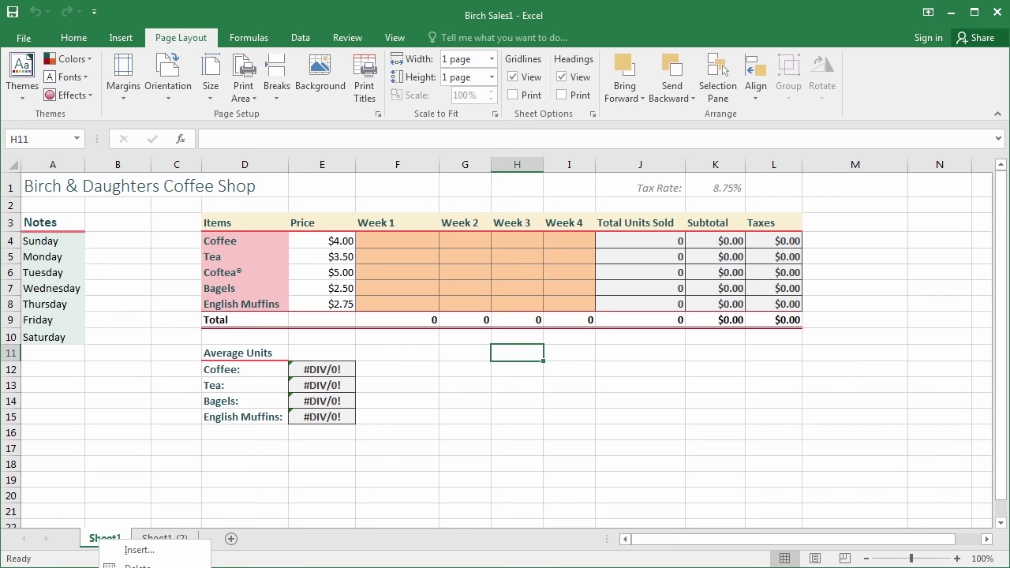
text(r)
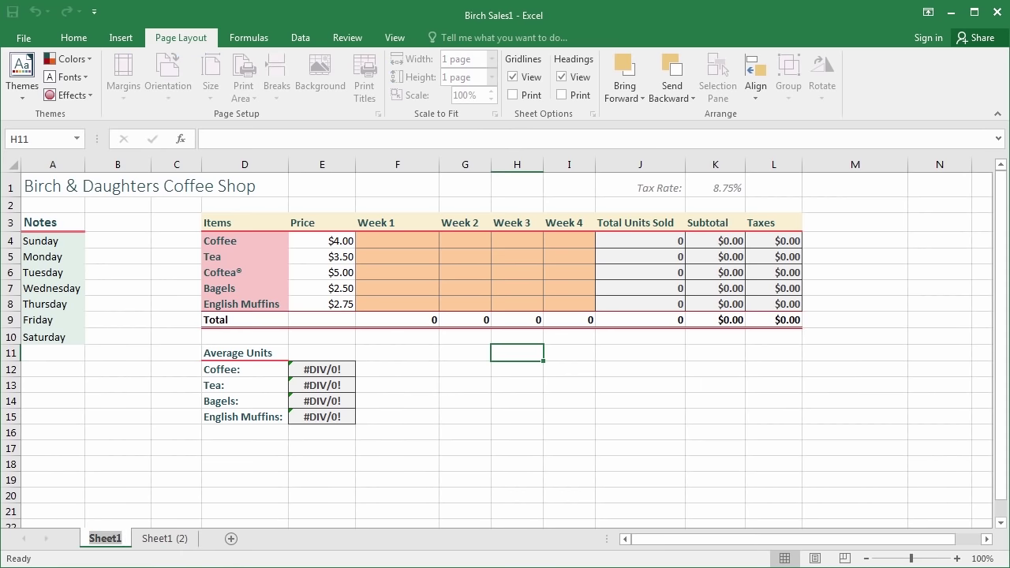
text(SF)
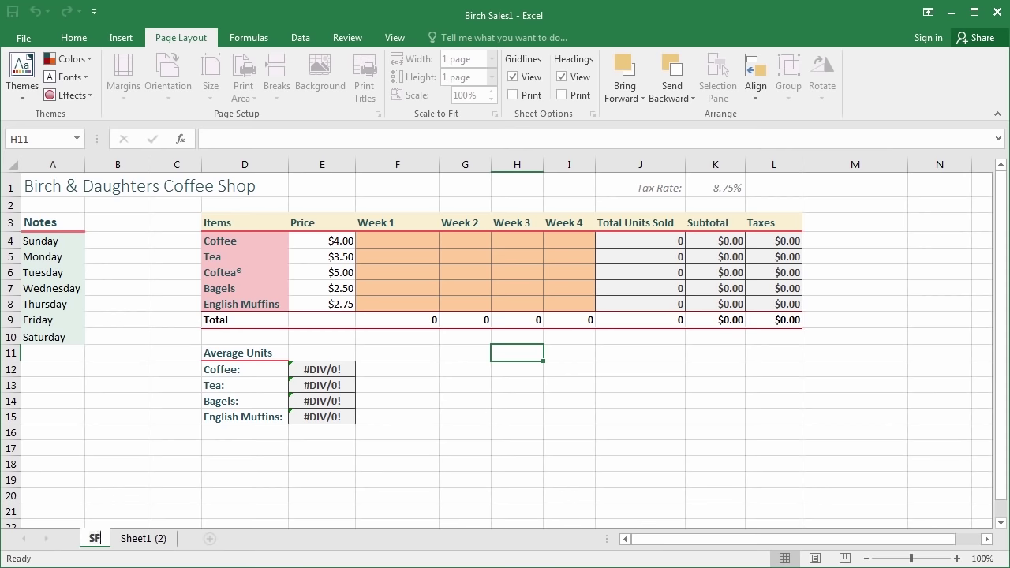
key(Return)
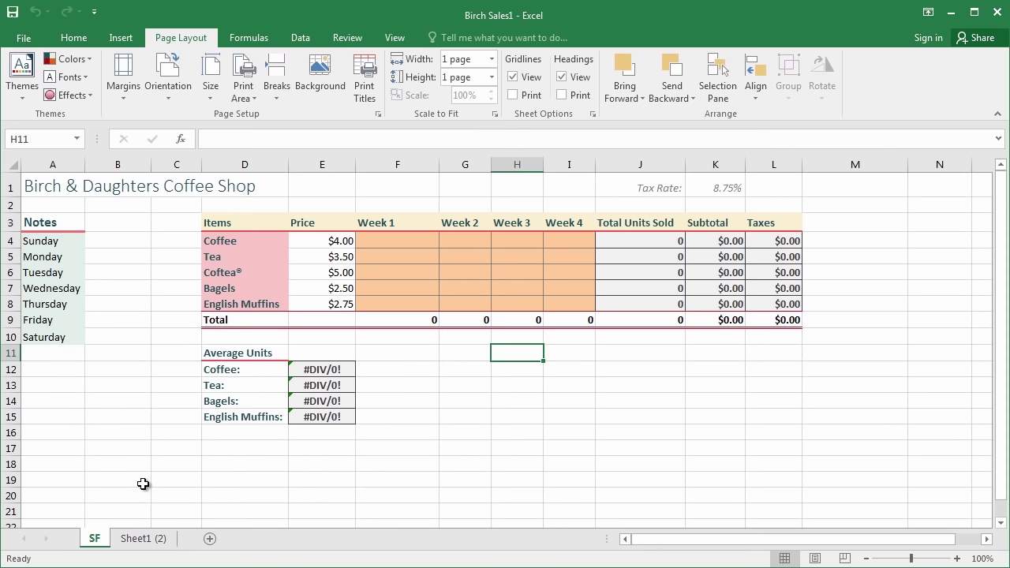
Rename the copied worksheet, Sheet1 (2), as LA
click(144, 540)
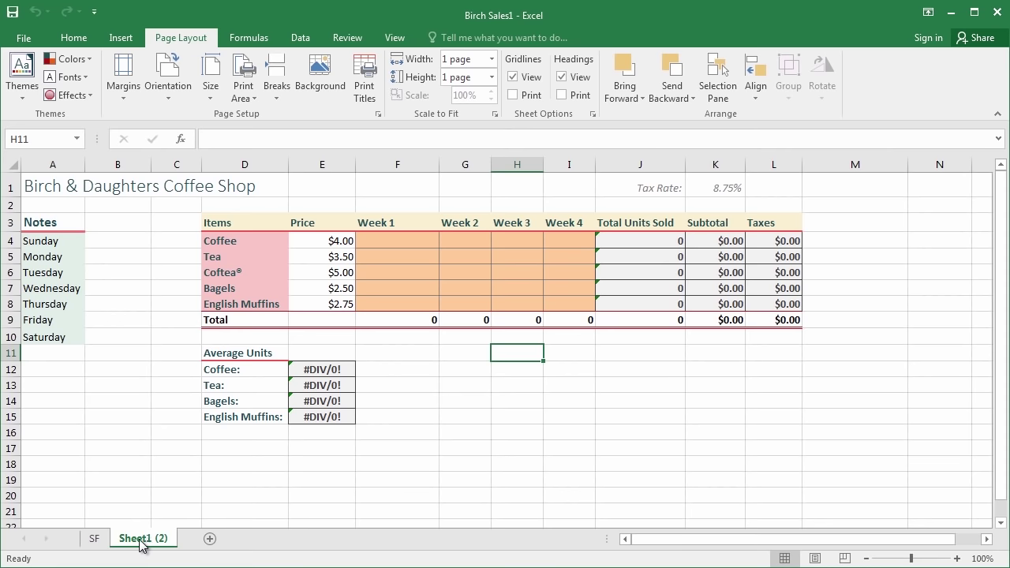
right_click(143, 544)
text(r)
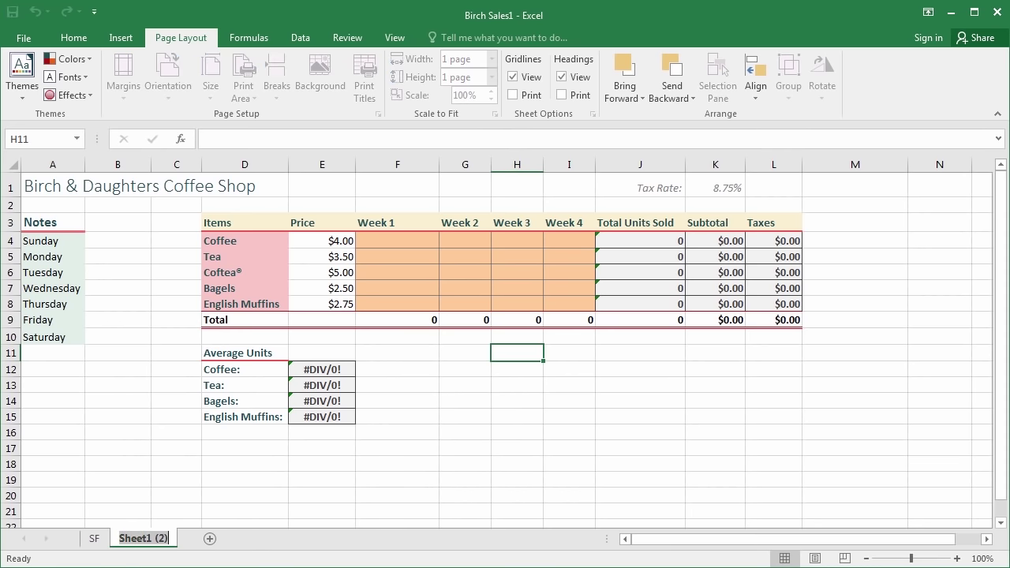
text(LA)
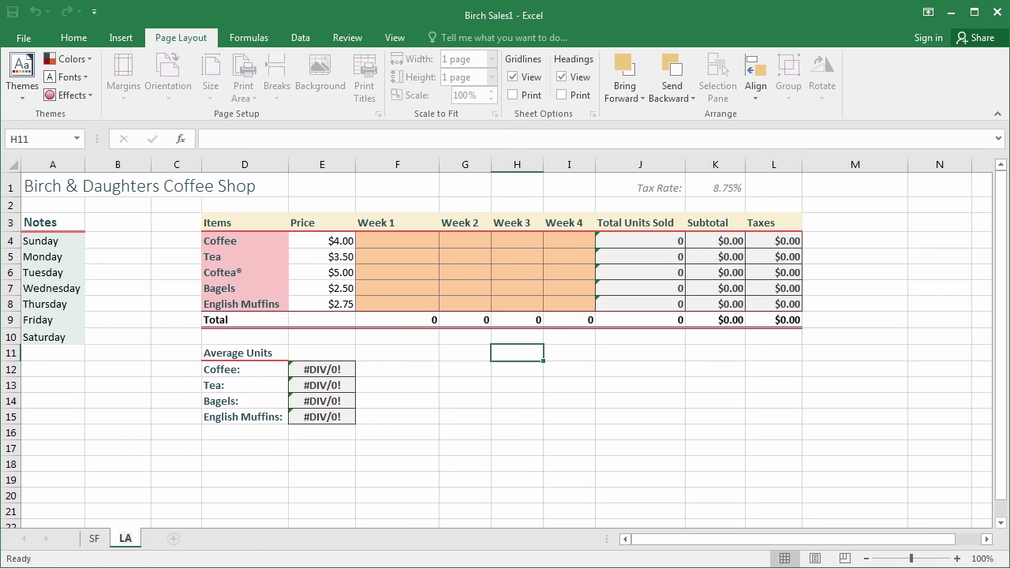
key(Return)
click(112, 444)
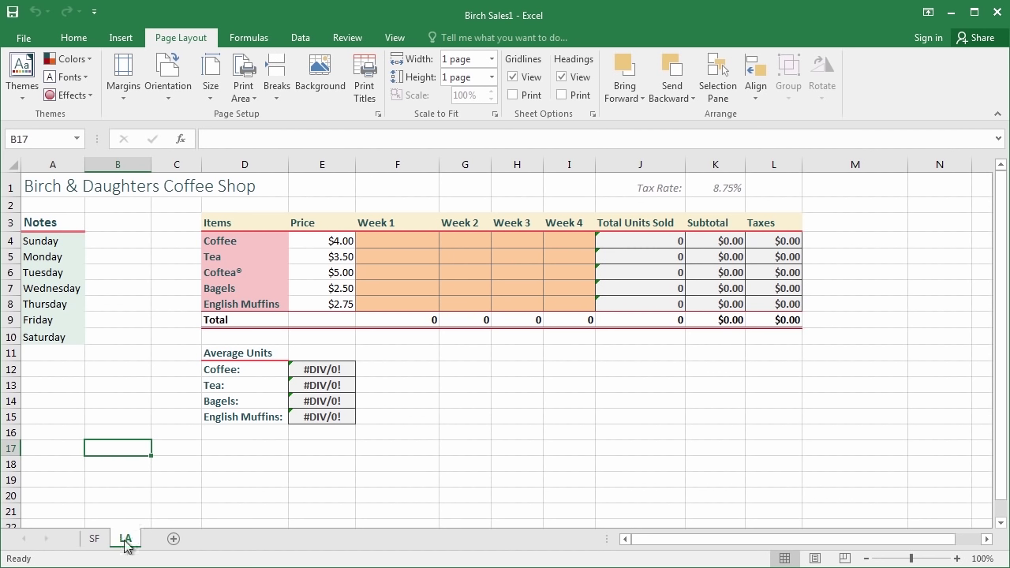
Duplicate the LA worksheet directly after itself and rename the copy as NYC
drag(127, 545, 152, 544)
right_click(161, 544)
text(rNYC)
key(Return)
click(95, 412)
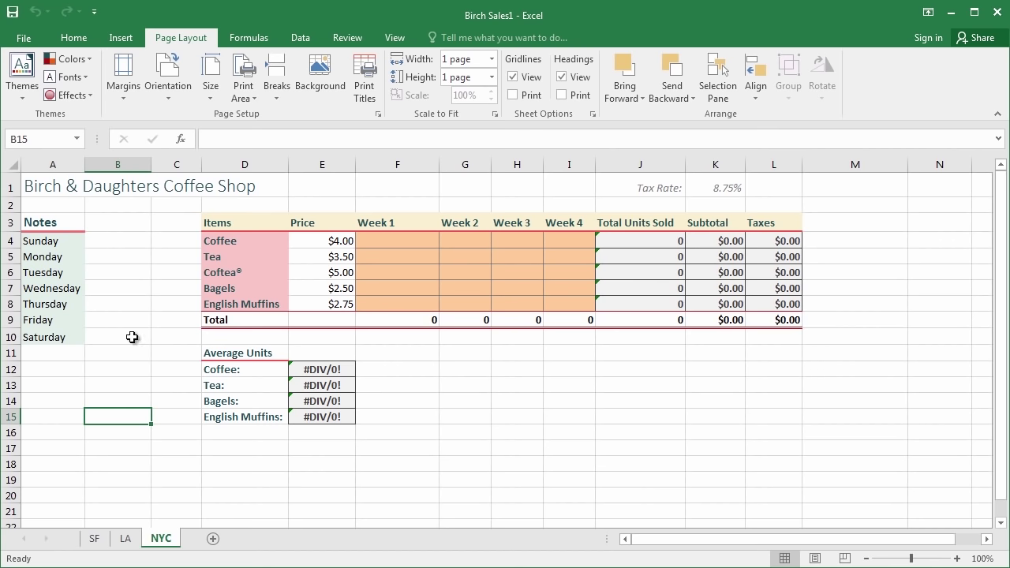
Compare the contents of the SF, LA and NYC worksheets
click(95, 539)
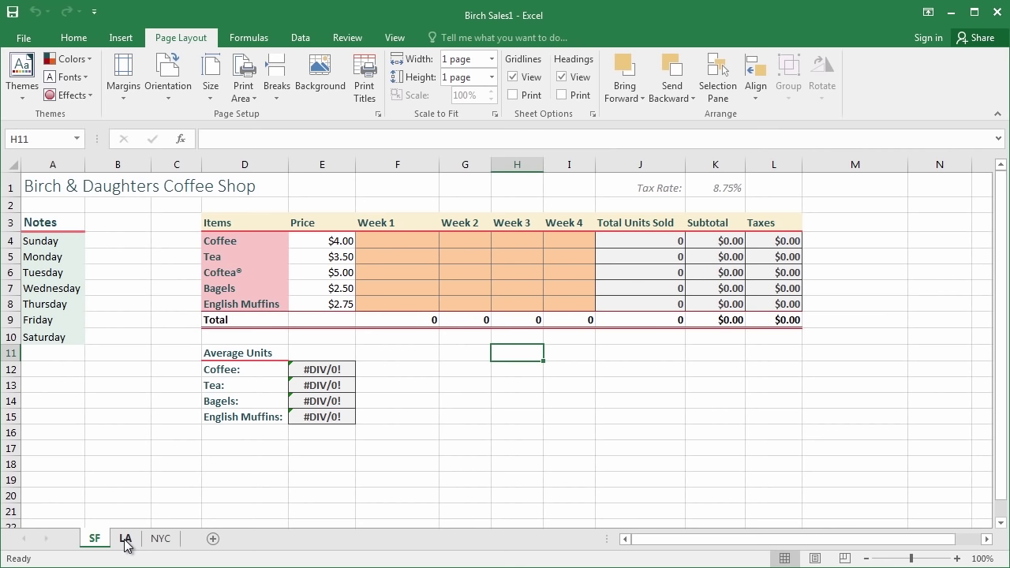
click(125, 538)
click(163, 538)
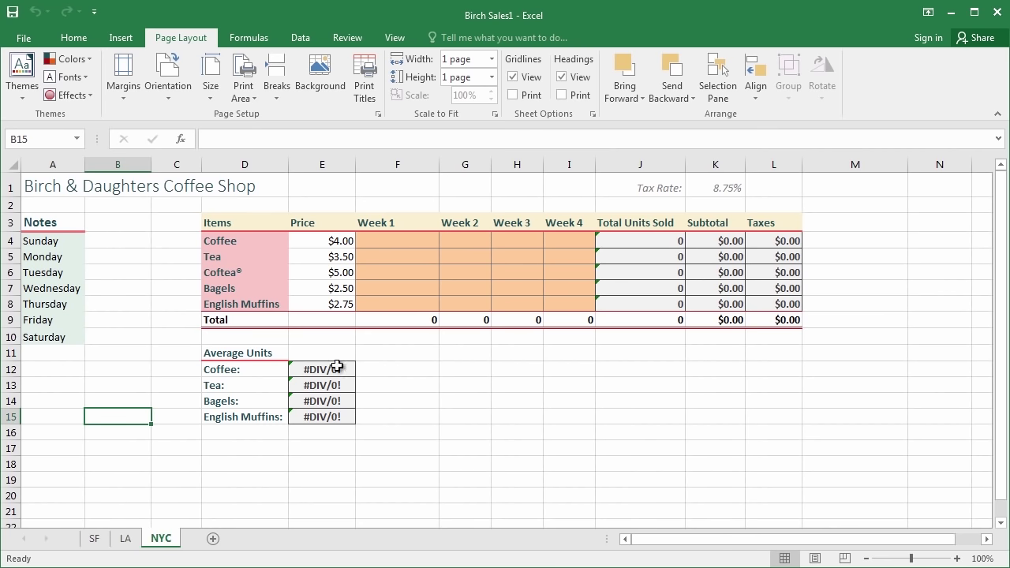
click(96, 540)
click(124, 539)
click(152, 539)
click(92, 543)
click(127, 542)
click(156, 540)
Group the SF, LA and NYC worksheets and set the Tea price in E5 to 3.00 on all of them at once
click(317, 257)
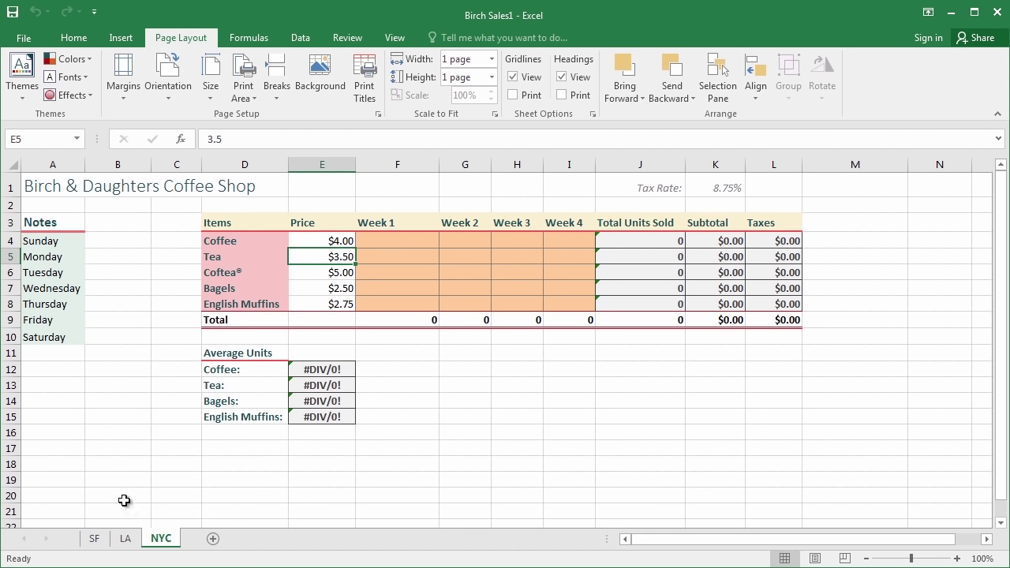
right_click(161, 544)
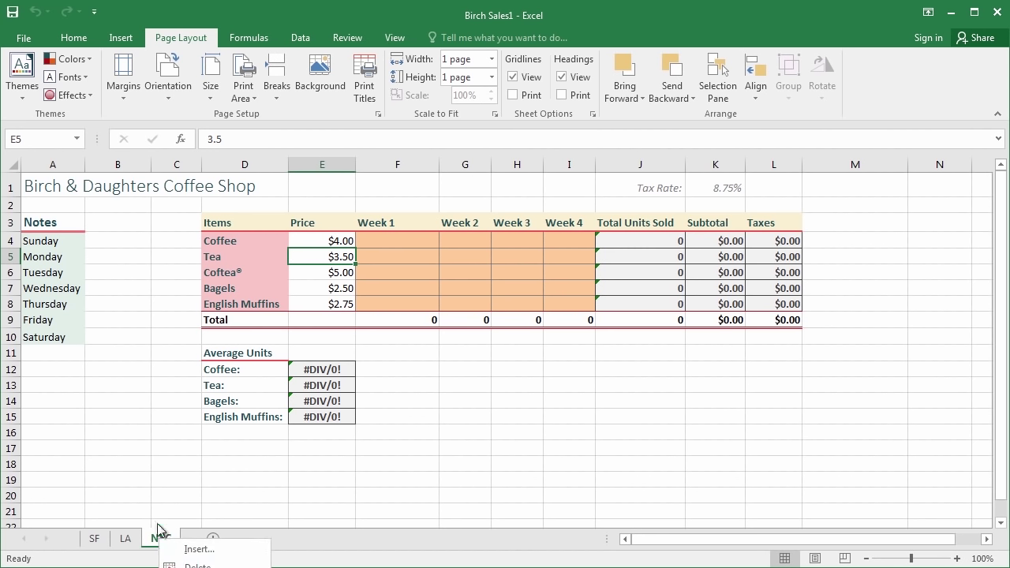
key(Escape)
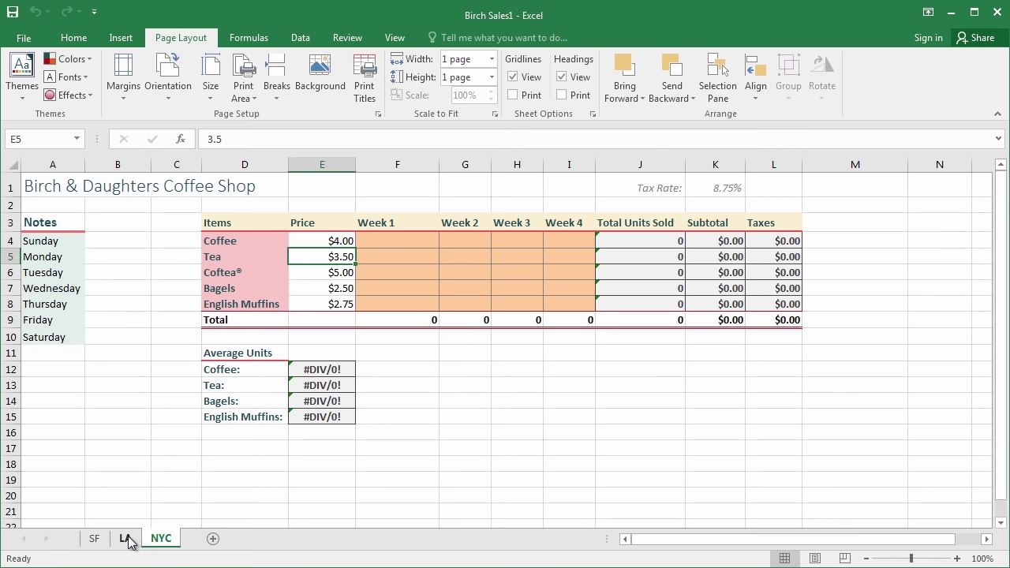
ctrl+click(128, 541)
ctrl+click(97, 540)
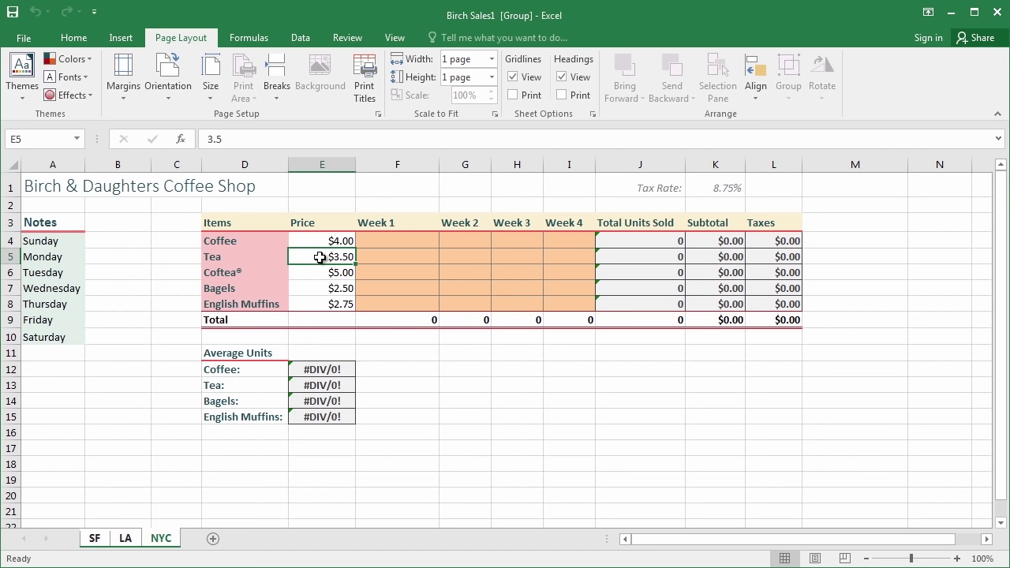
text(3)
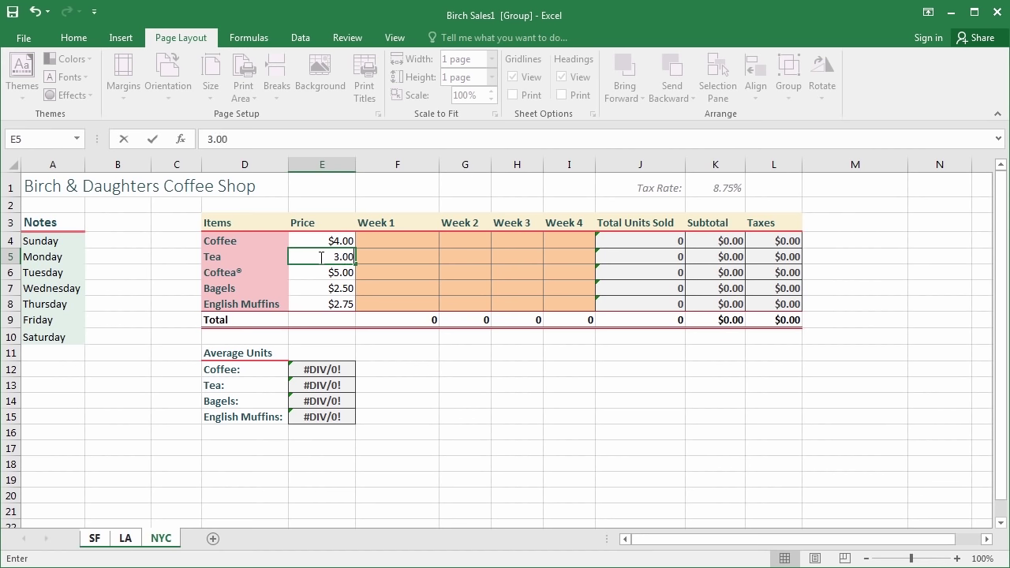
key(Return)
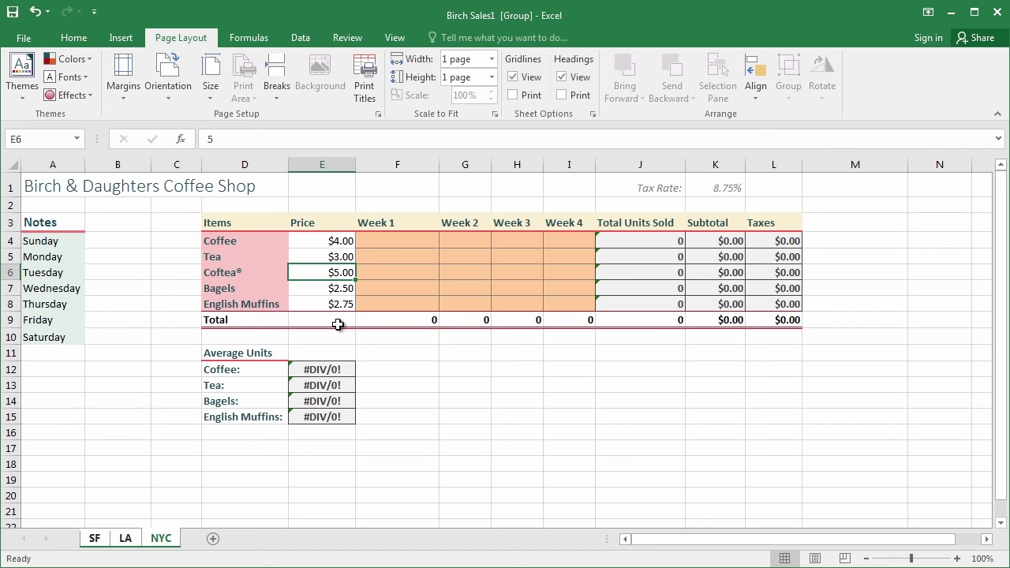
Replace English Muffins in D8 with Crumpets on the grouped sheets, and check the change on LA, SF and NYC individually
click(221, 308)
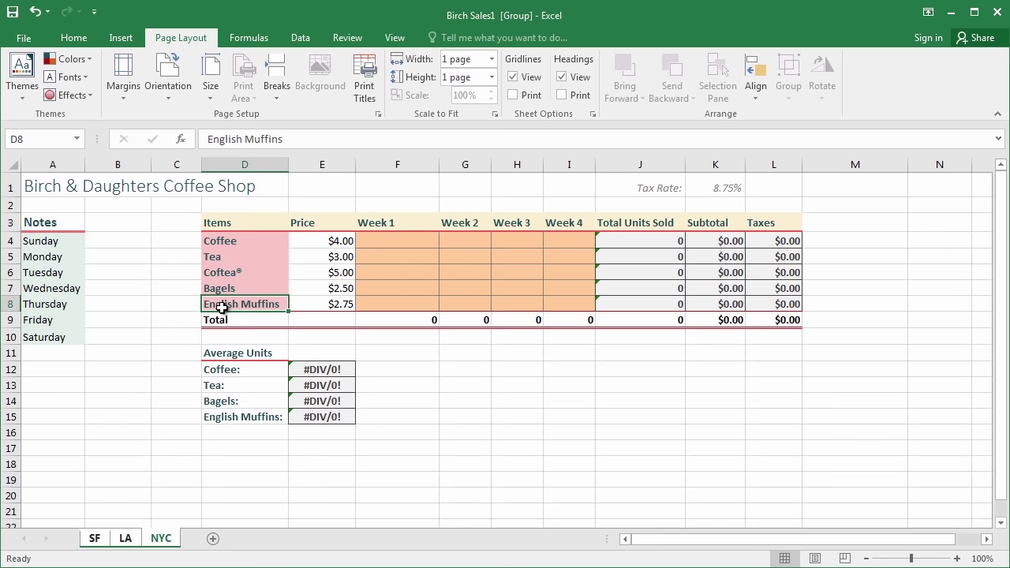
text(Crumpets)
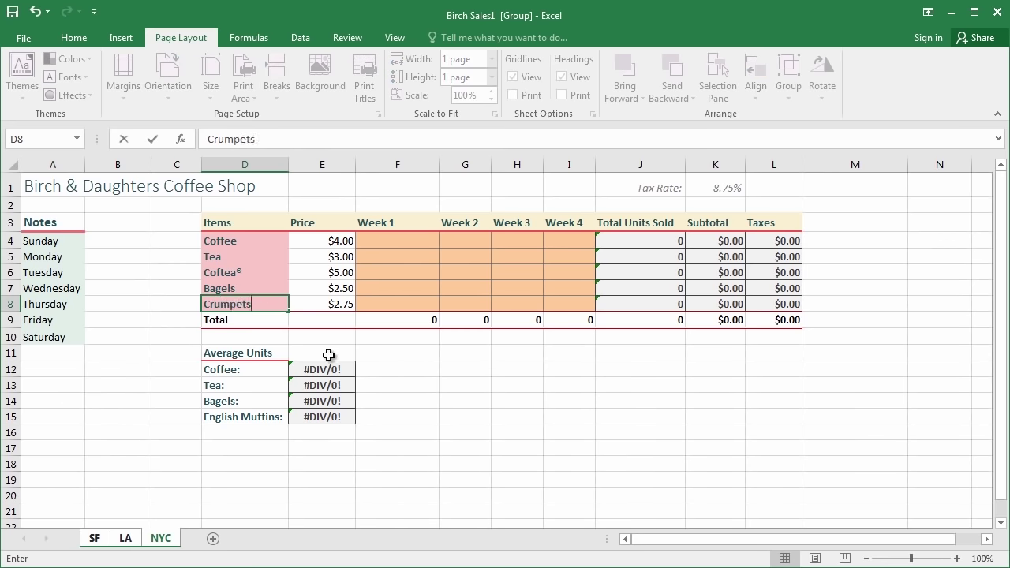
key(Return)
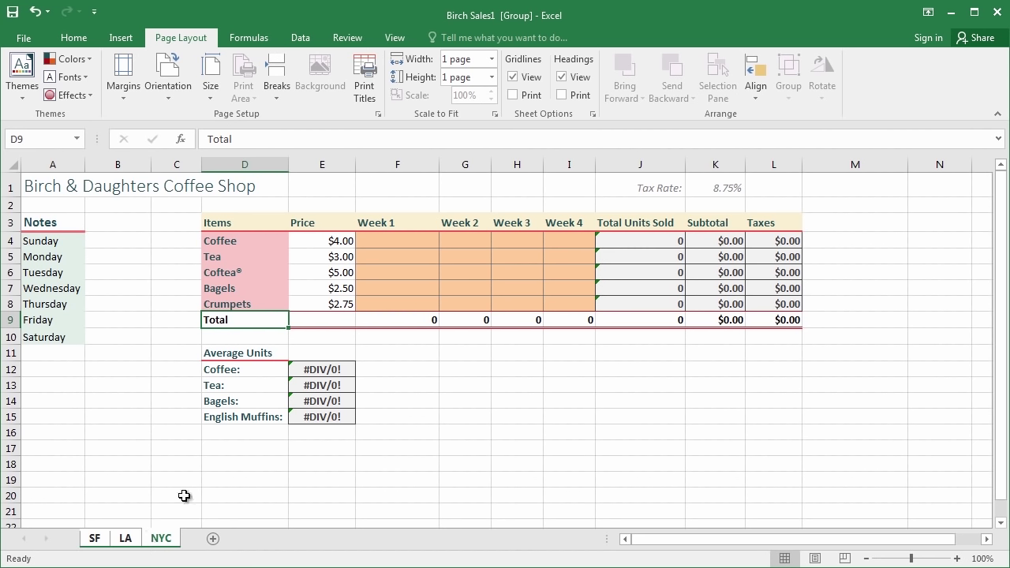
click(128, 540)
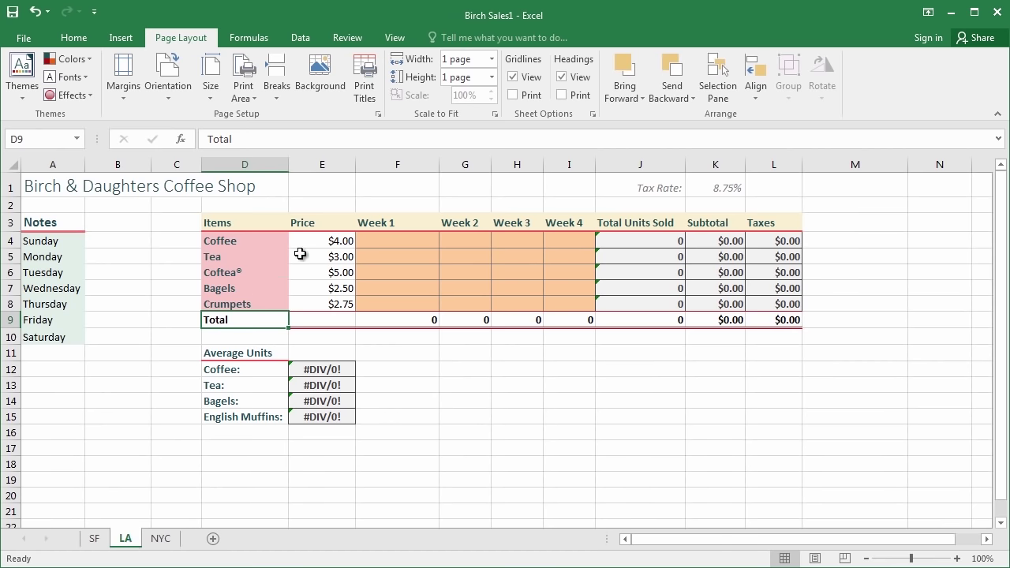
click(95, 544)
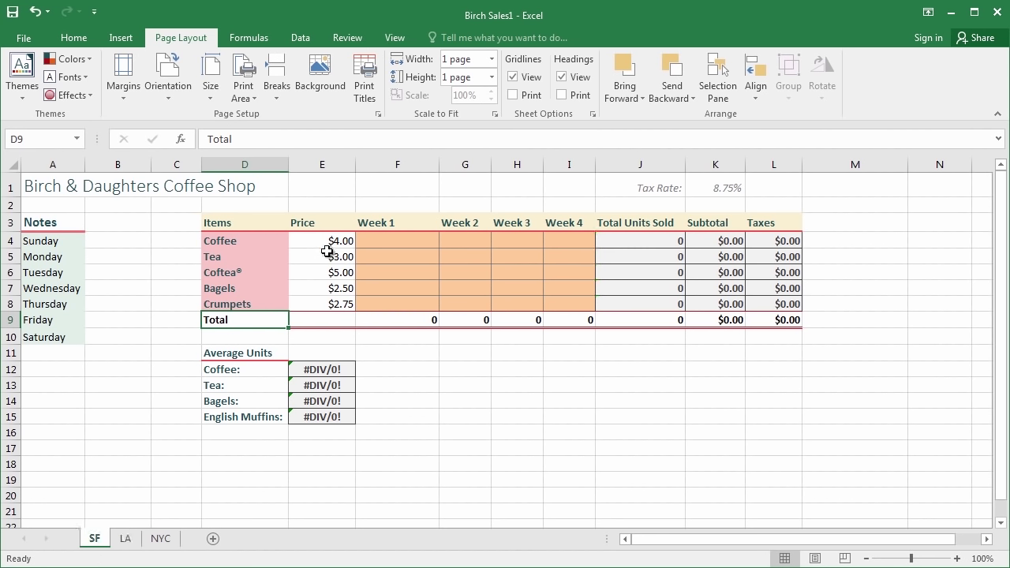
click(158, 543)
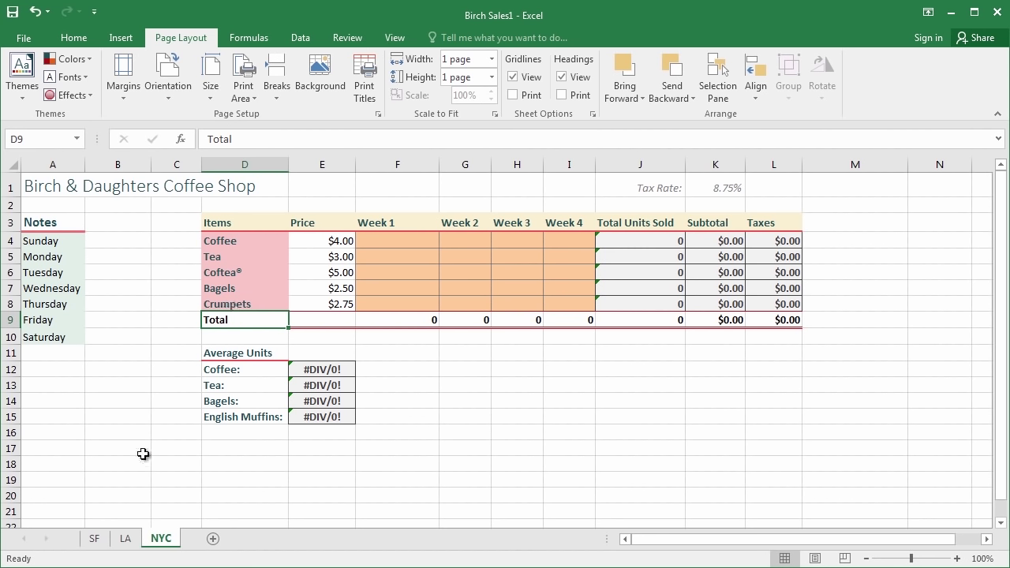
Group the SF, LA and NYC worksheets once more, and ungroup them again
right_click(96, 539)
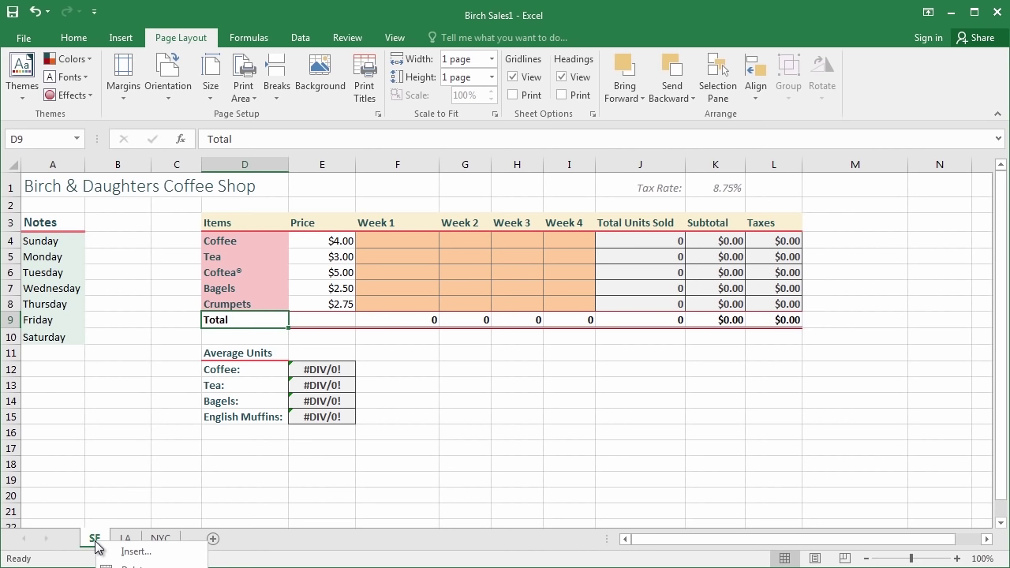
key(Escape)
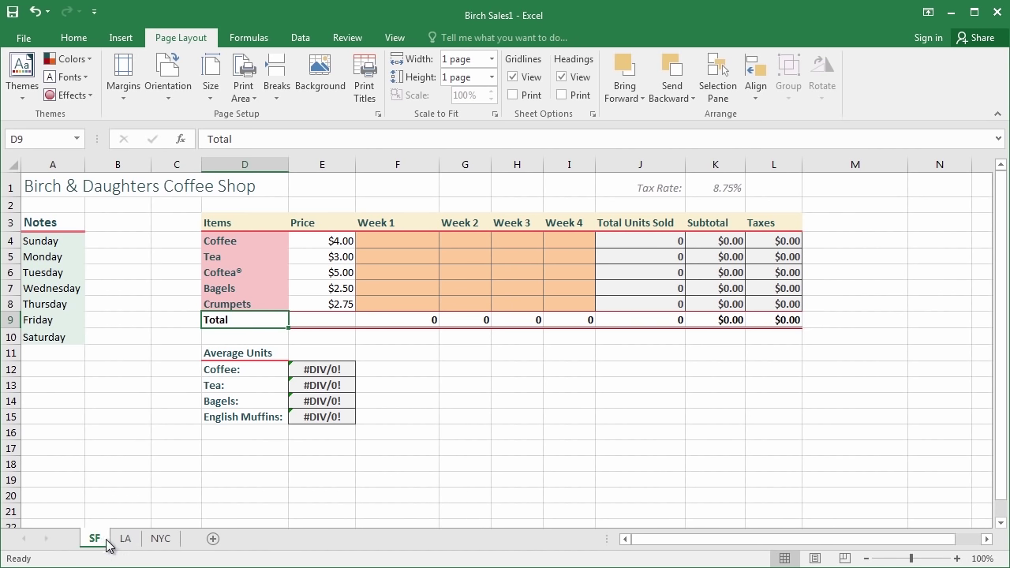
ctrl+click(124, 540)
ctrl+click(160, 539)
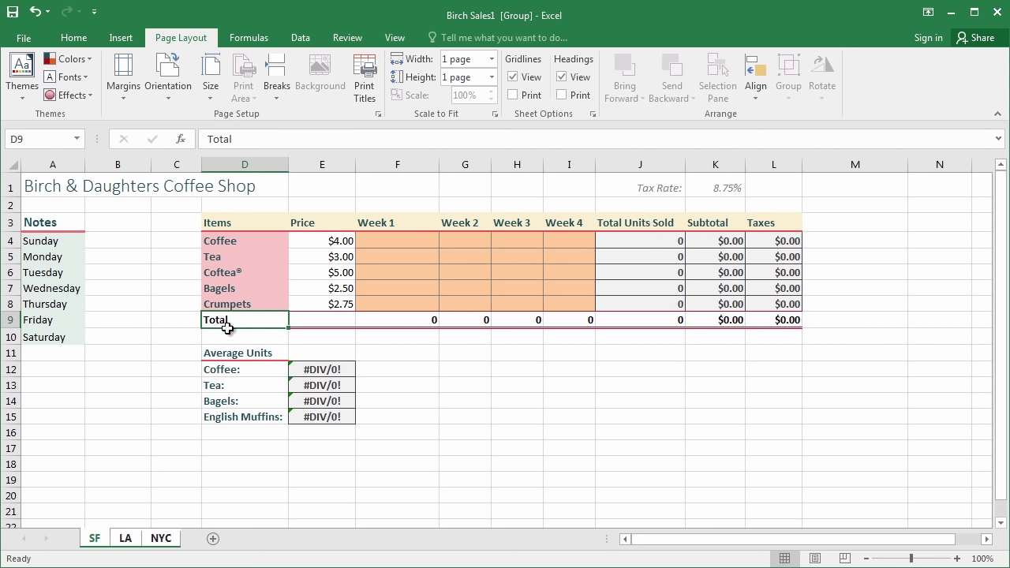
right_click(157, 533)
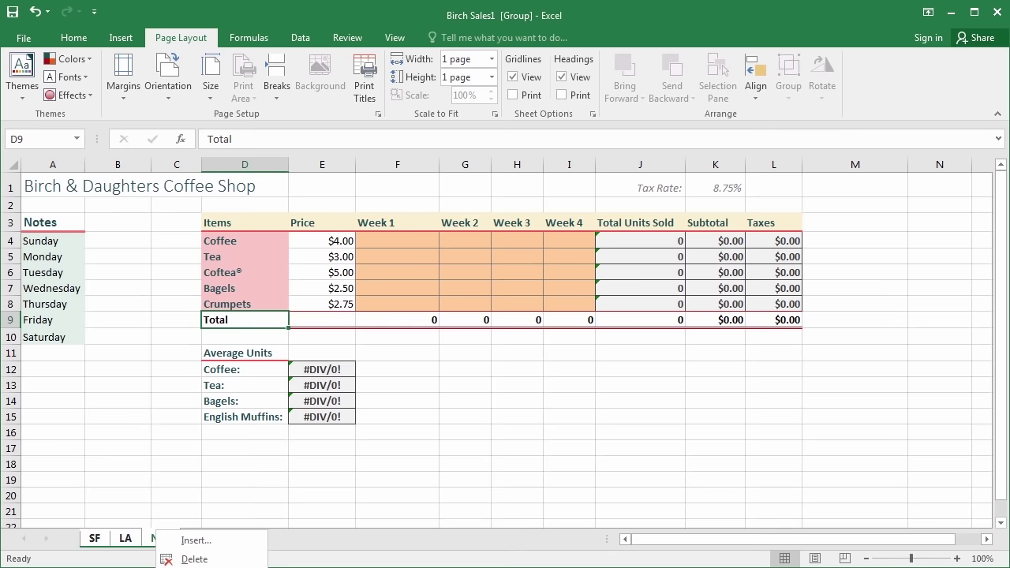
click(153, 538)
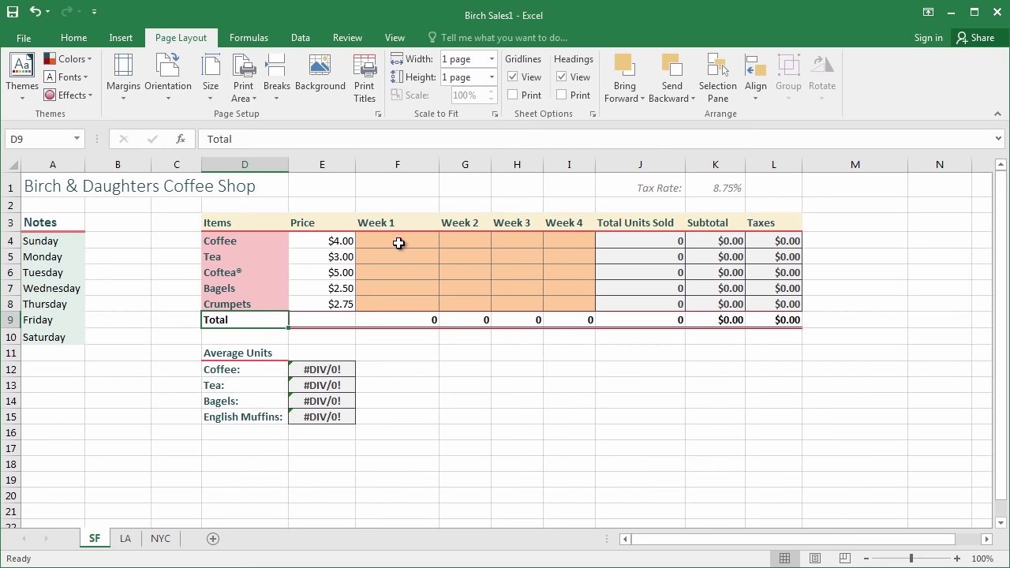
On the SF sheet, enter the Week 1 units 252, 645, 621, 541 and 512 in F4:F8
click(400, 240)
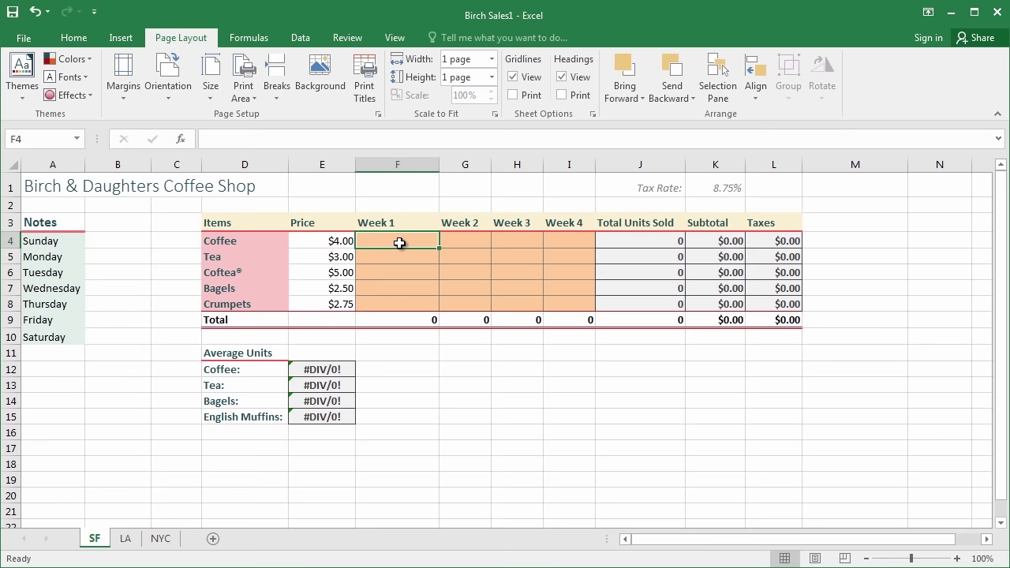
text(252)
key(Return)
click(401, 247)
click(425, 252)
text(645)
key(Return)
text(6214)
key(BackSpace)
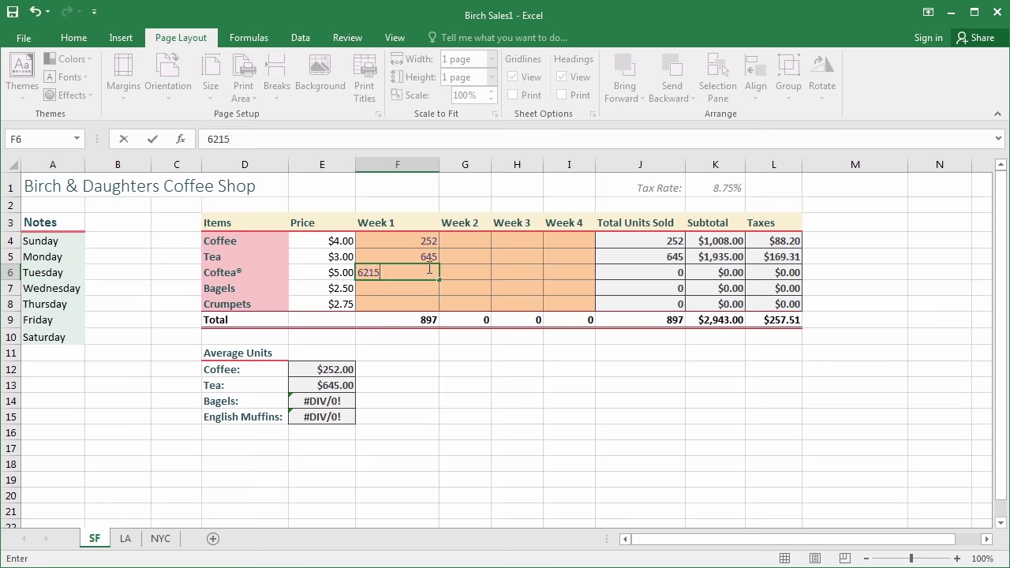
key(Return)
text(541)
key(Return)
text(512)
key(Return)
Fill the Week 1 units from F4:F8 across the Week 2 to Week 4 columns
drag(418, 241, 584, 312)
click(461, 272)
click(480, 259)
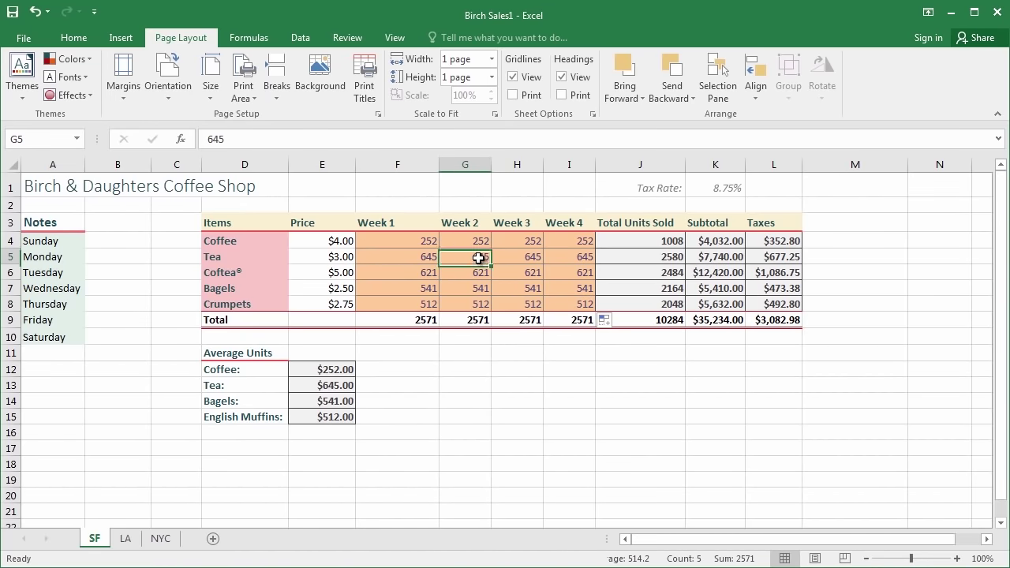
click(399, 239)
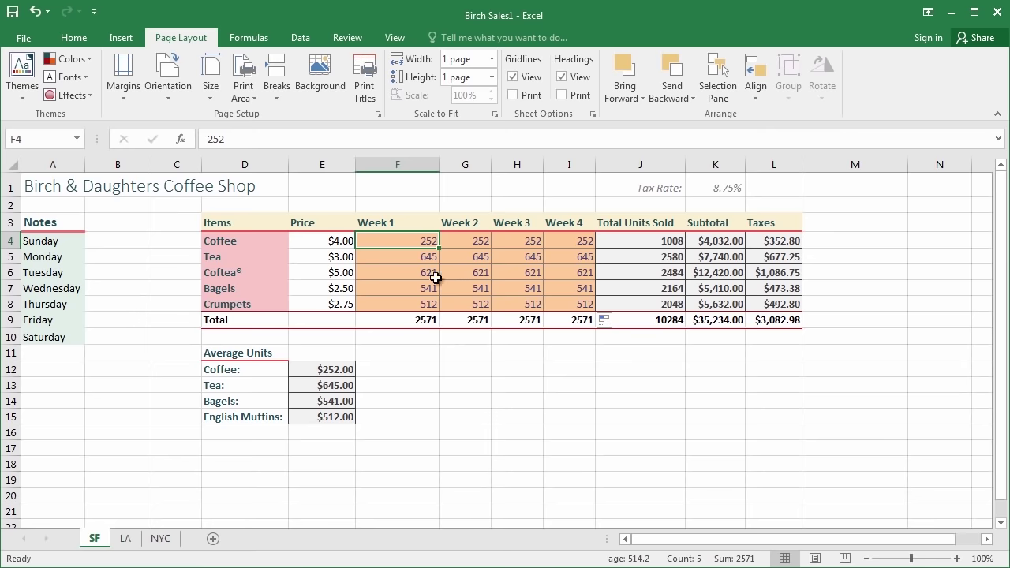
On the SF sheet, change the Tea units to 545 in Week 2 and 564 in Week 4, and the Coftea Week 3 units to 323
click(467, 257)
text(5454)
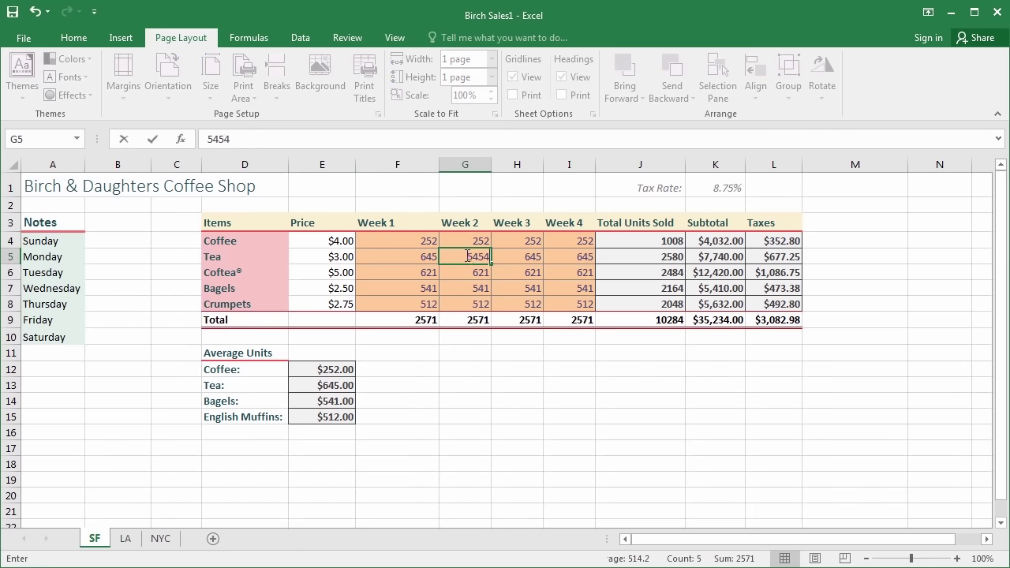
key(BackSpace)
key(Return)
click(526, 271)
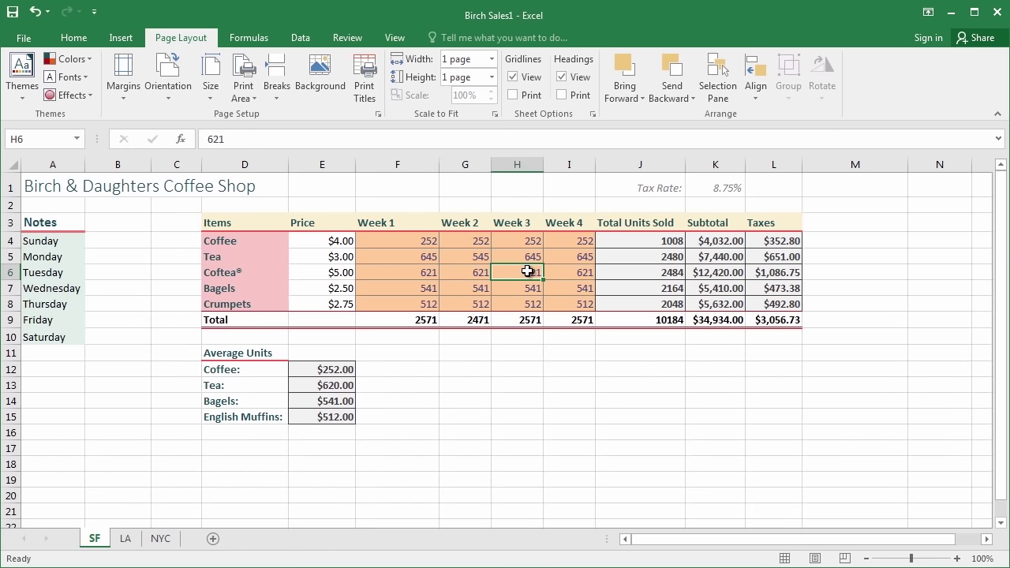
text(323)
key(Return)
click(572, 259)
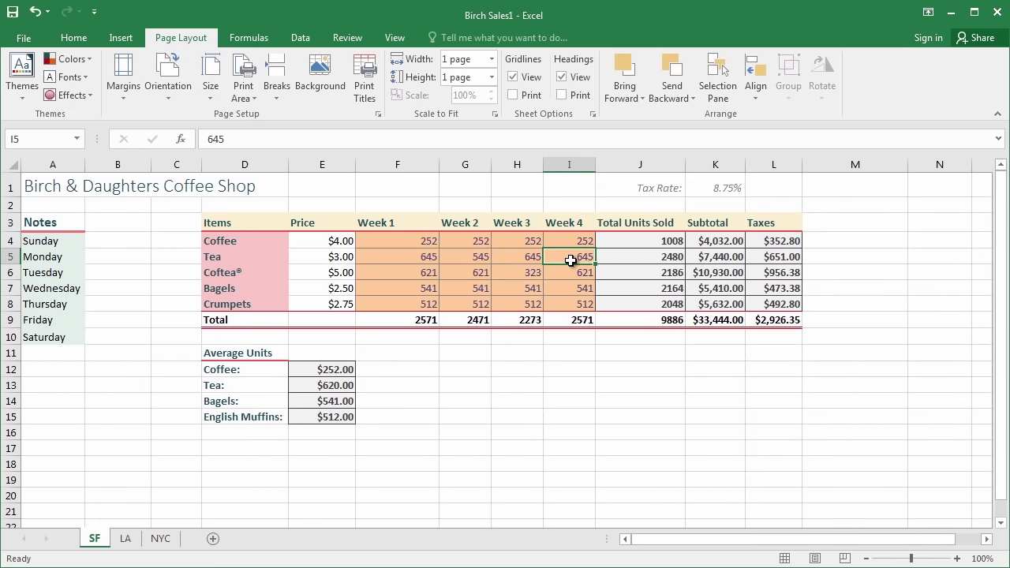
text(564)
key(Return)
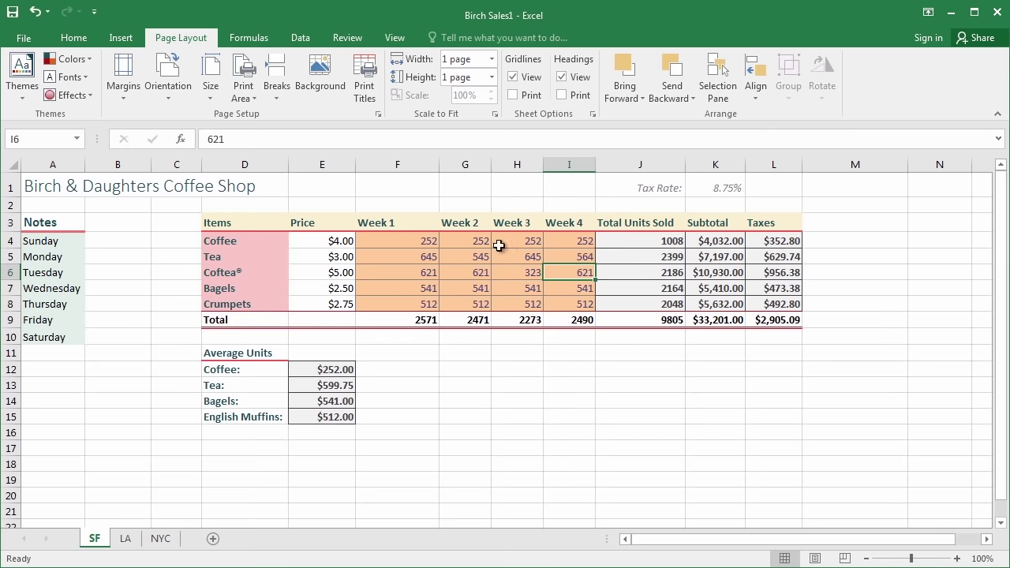
Examine the Coffee row's Week 4 units, total units sold and subtotal formula, and the Tea row's tax formula
click(583, 241)
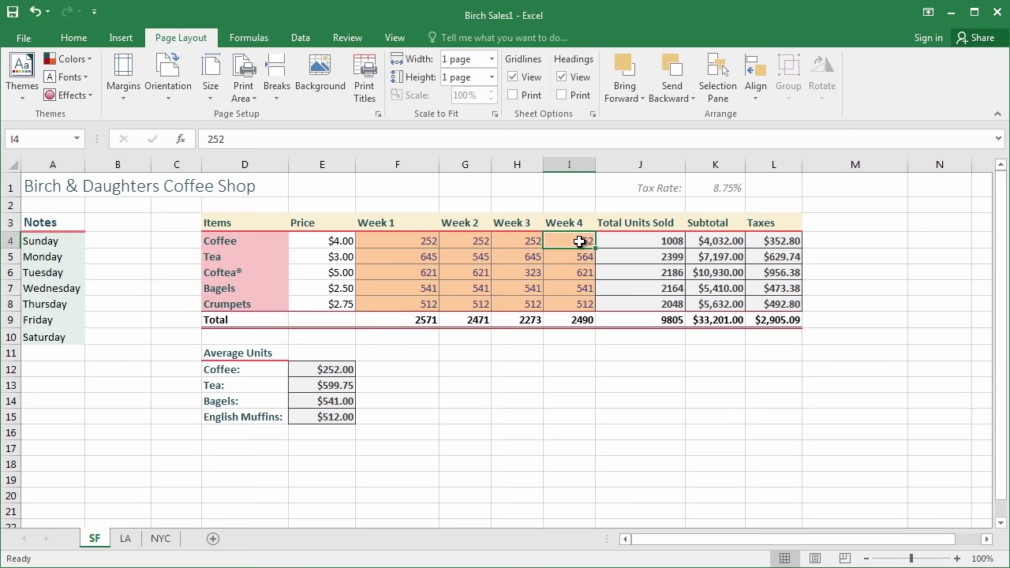
click(228, 243)
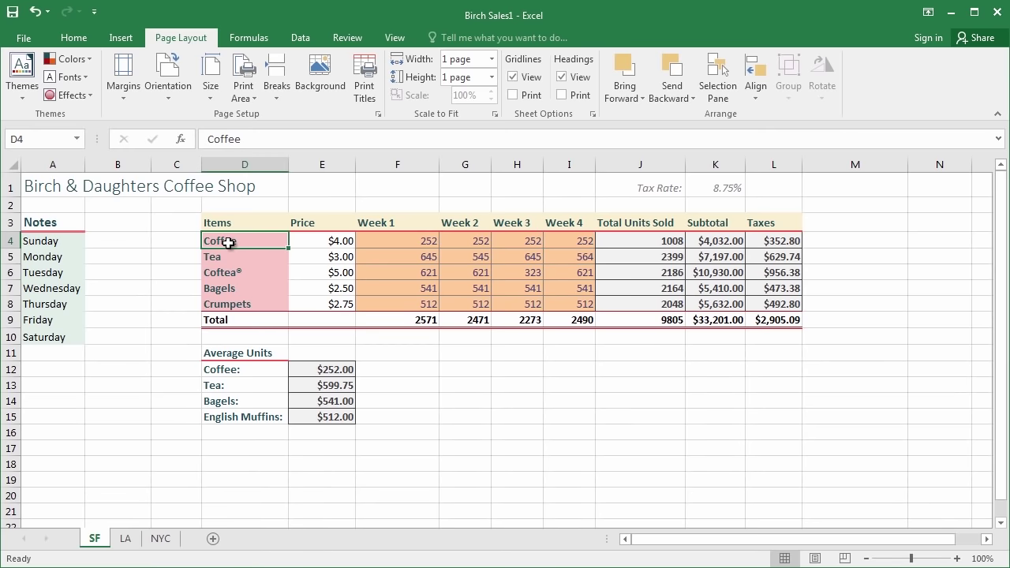
click(651, 240)
click(719, 245)
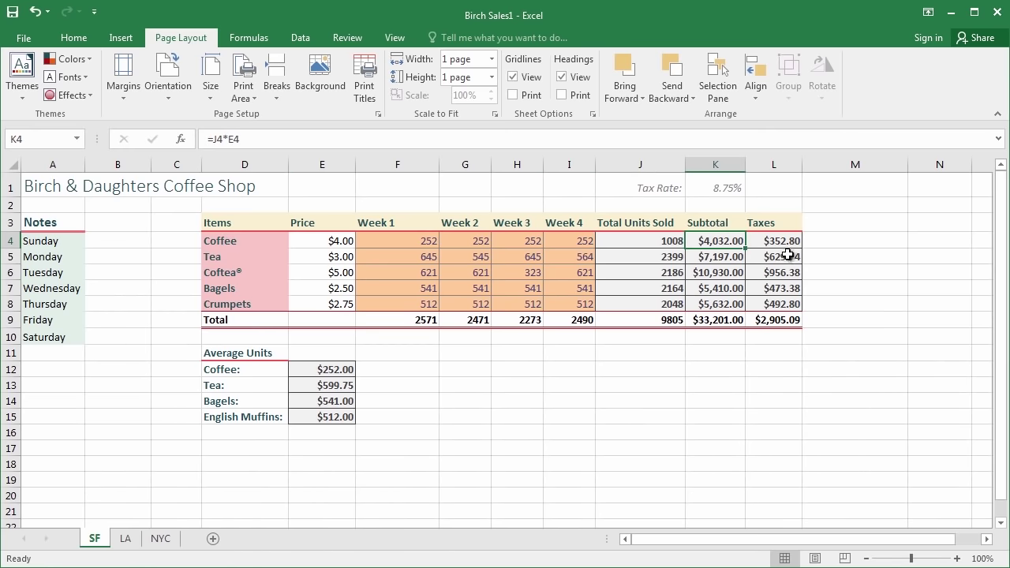
click(789, 256)
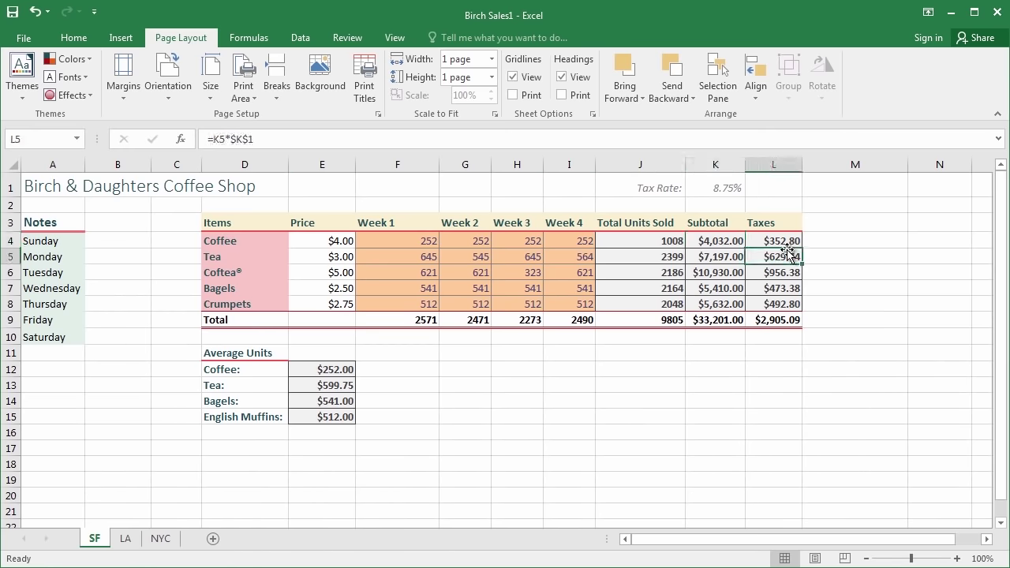
click(364, 208)
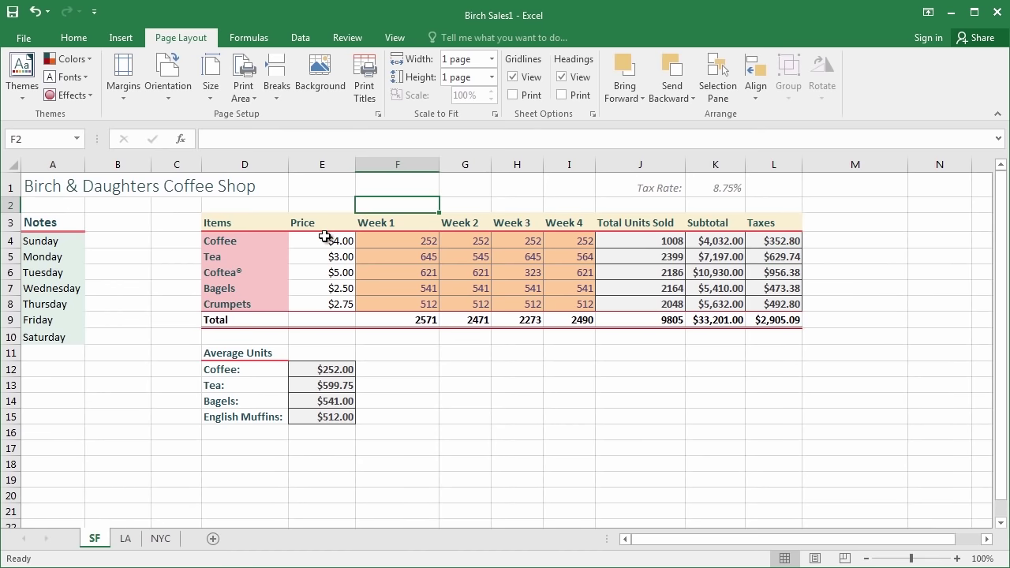
click(590, 204)
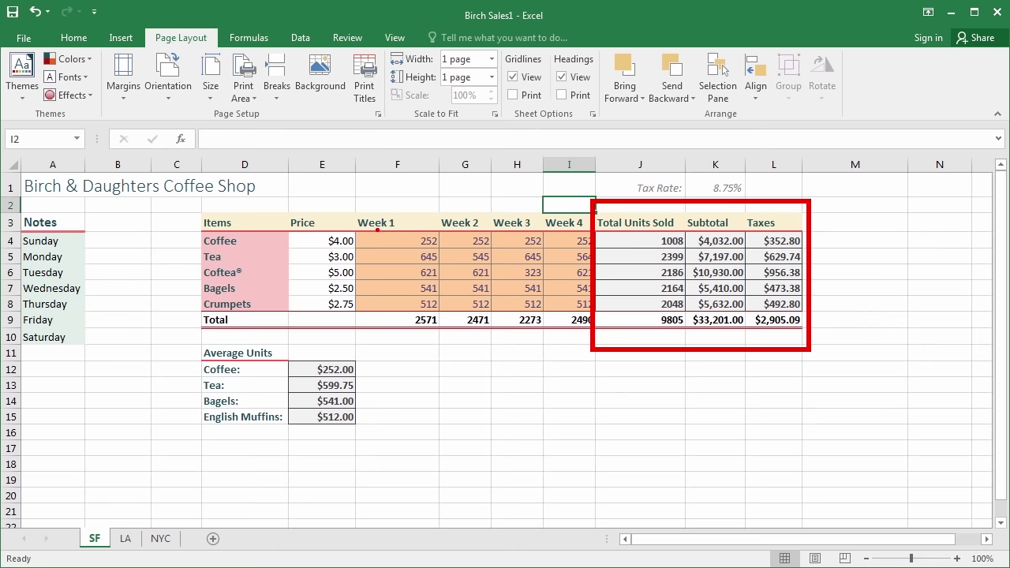
click(395, 38)
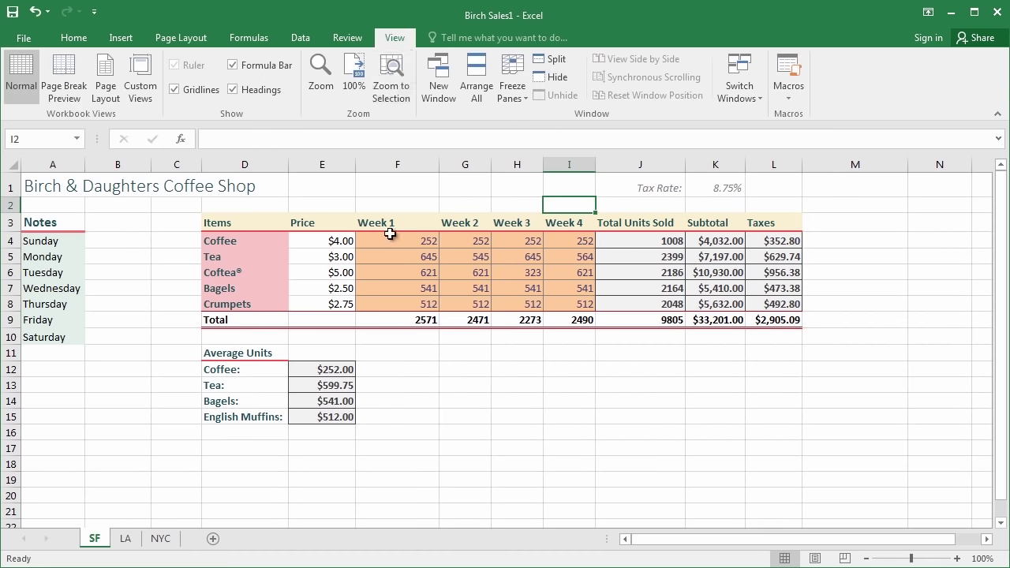
mouse_move(352, 142)
mouse_down()
mouse_move(177, 391)
mouse_move(25, 478)
mouse_move(8, 516)
mouse_up()
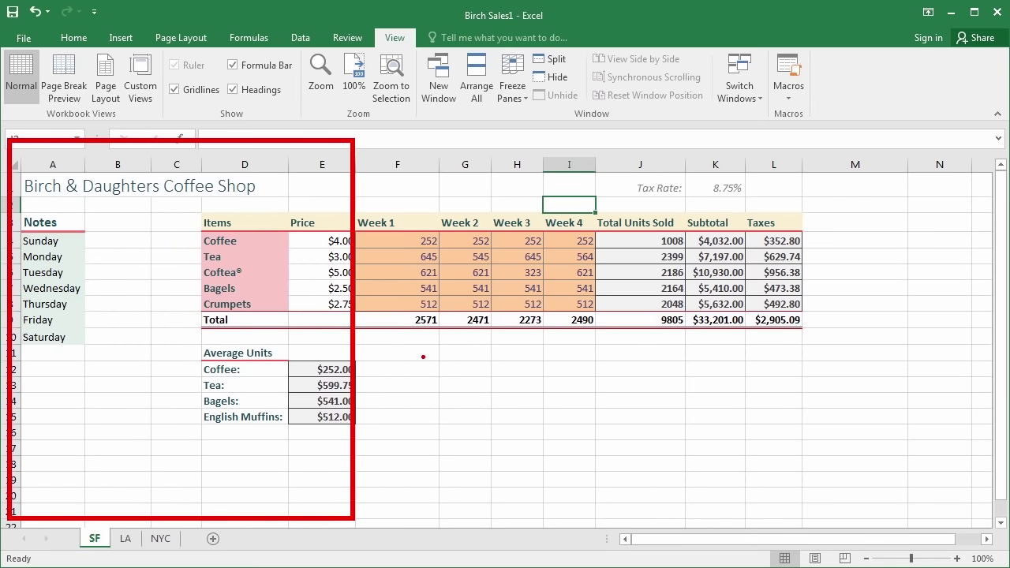
drag(394, 369, 751, 368)
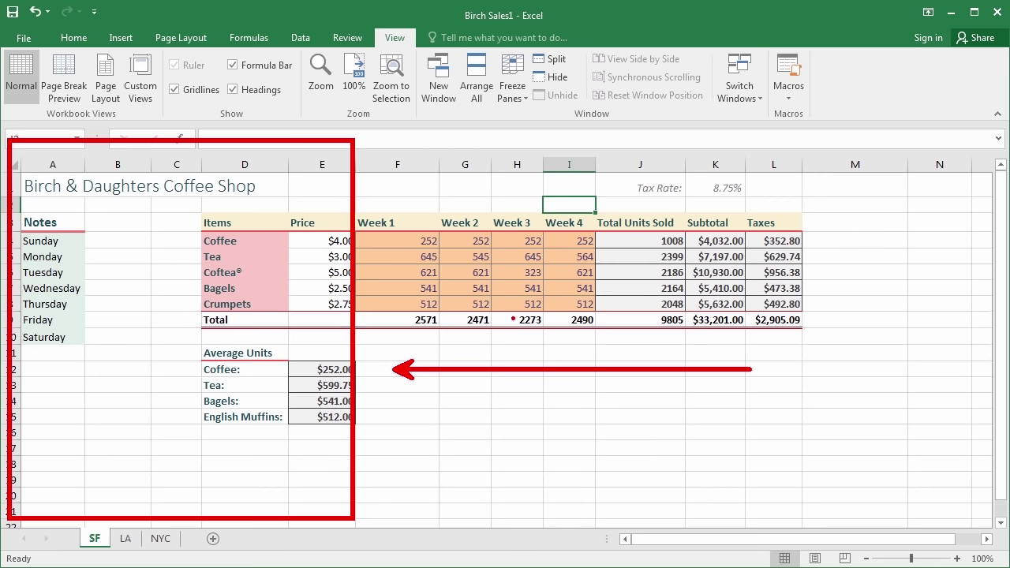
key(Escape)
drag(427, 22, 366, 55)
mouse_move(536, 46)
mouse_down()
mouse_move(480, 147)
mouse_move(484, 126)
mouse_up()
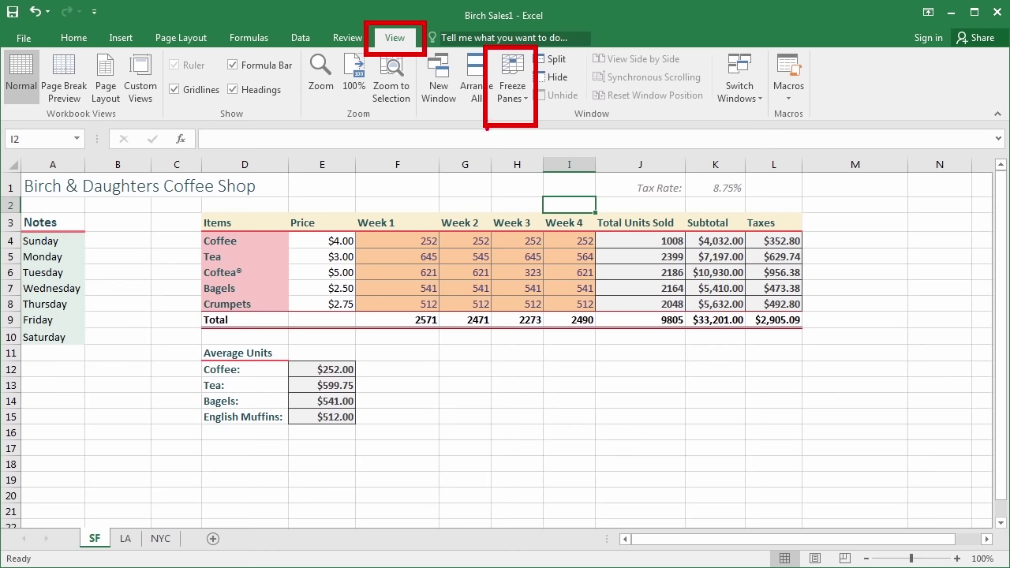
key(Escape)
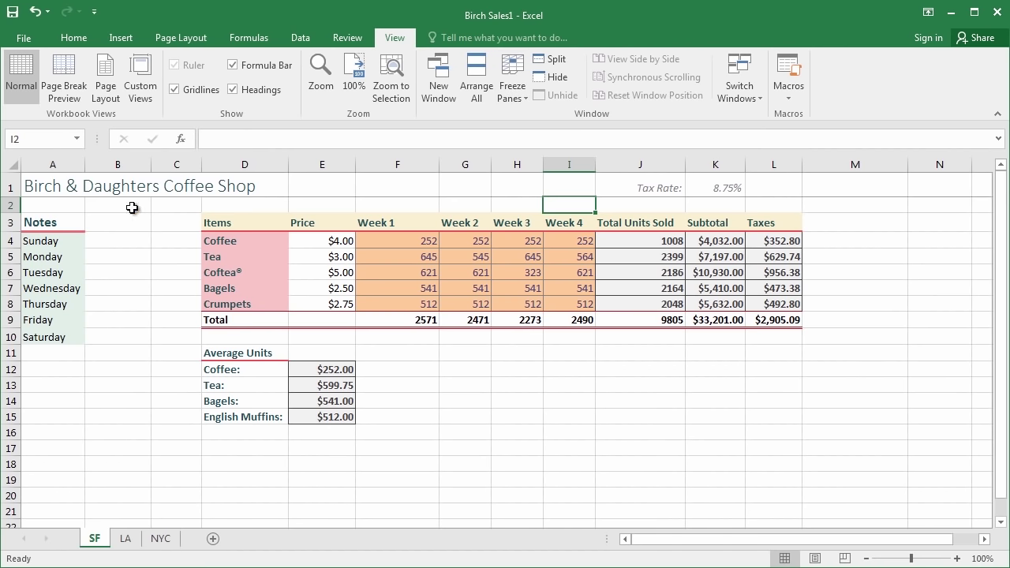
Check how the frozen top row behaves when moving down the SF sheet and back up to the sales table
scroll(221, 252, down, 8)
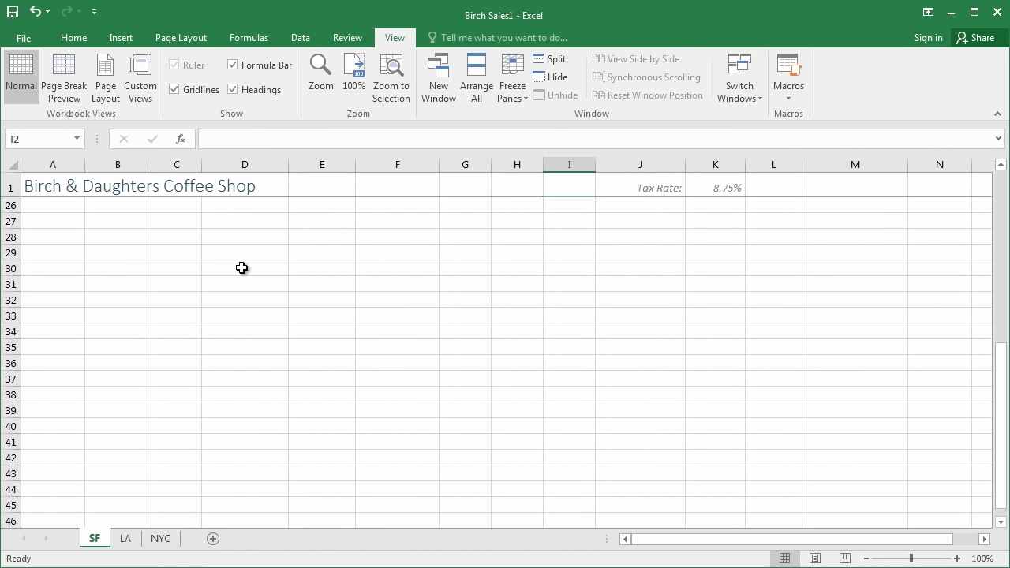
scroll(242, 267, up, 7)
scroll(250, 272, down, 4)
scroll(250, 272, up, 5)
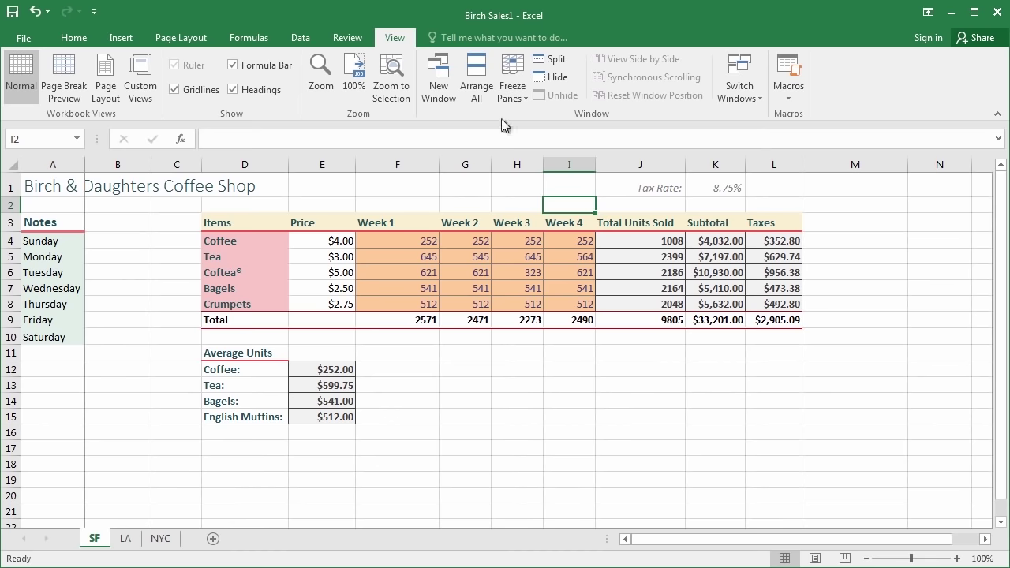
Check how the frozen first column behaves when moving across the SF sheet's columns and back to column B
click(985, 540)
click(985, 539)
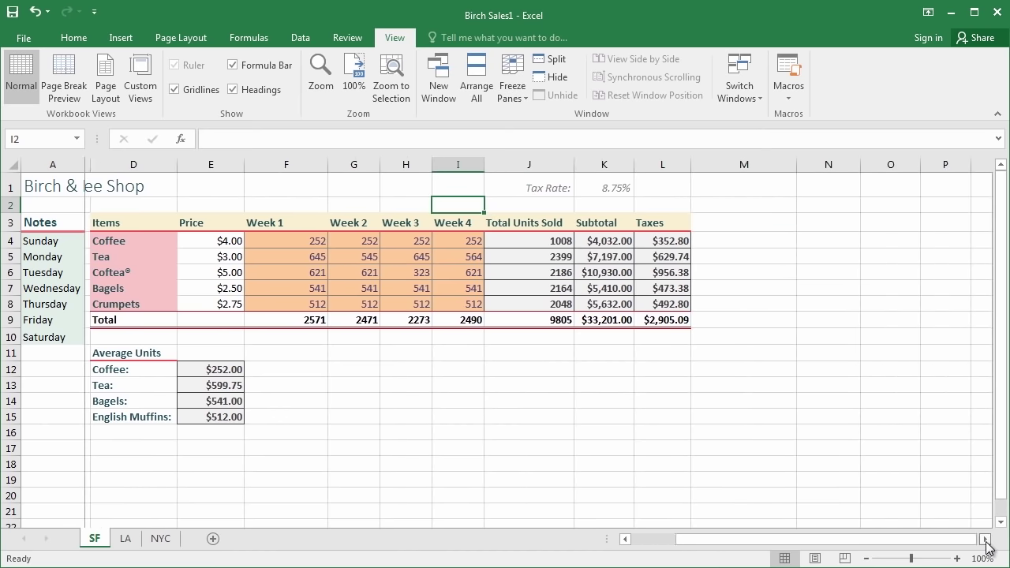
click(984, 540)
click(985, 540)
drag(778, 541, 643, 541)
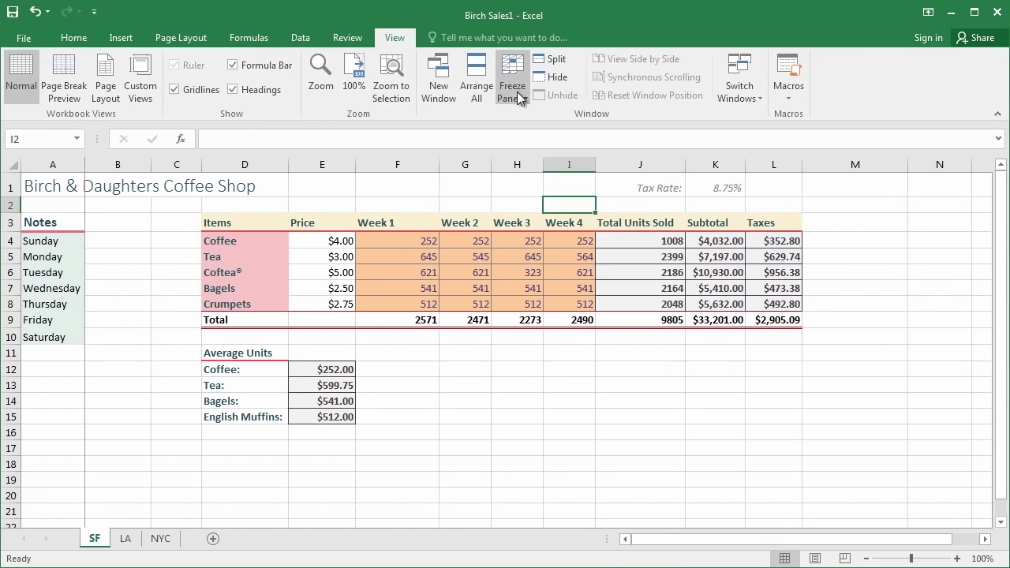
Unfreeze the first column, and freeze the panes at F4 to lock rows 1 to 3 and columns A to E
click(546, 119)
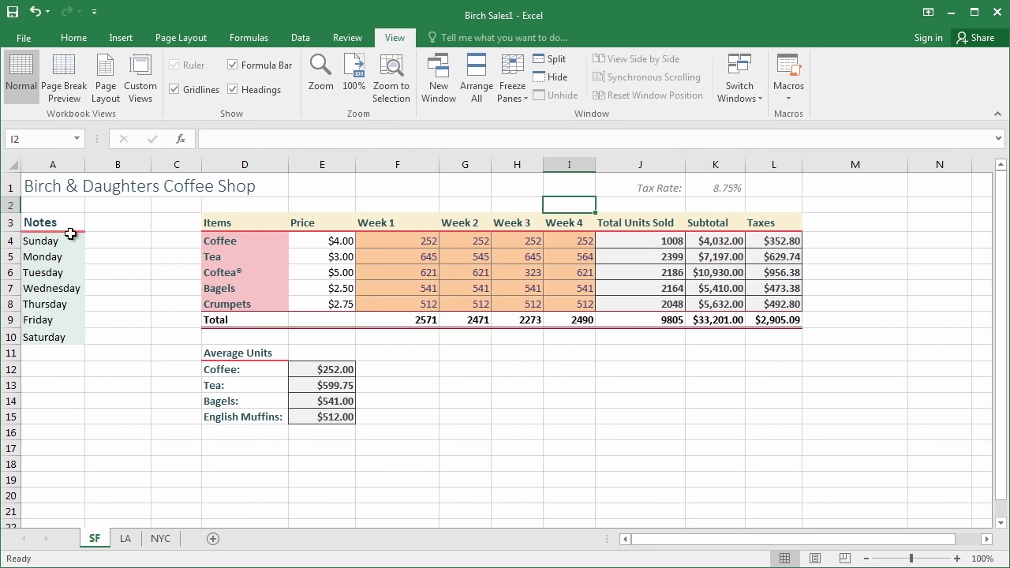
click(516, 103)
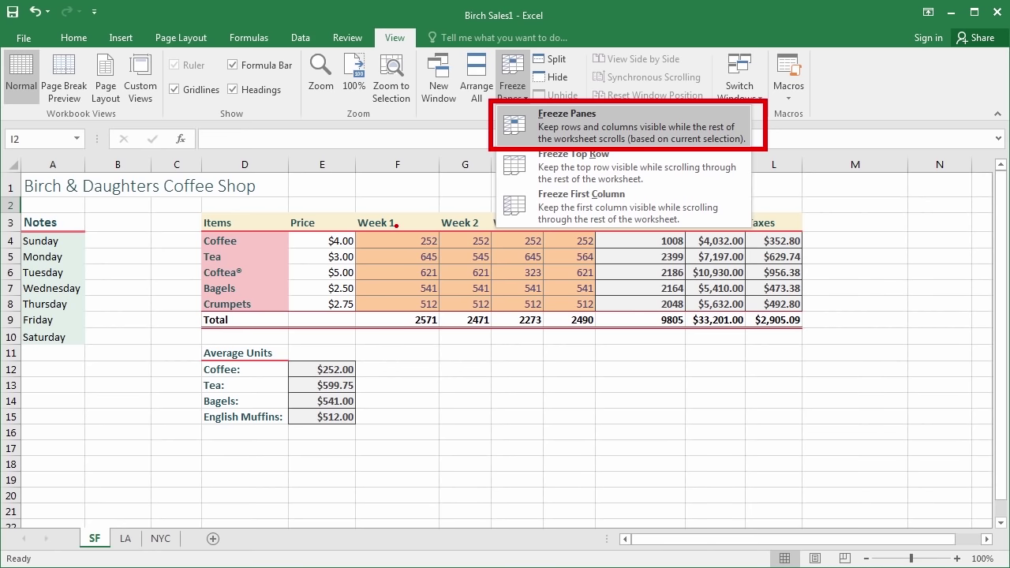
click(396, 226)
click(378, 239)
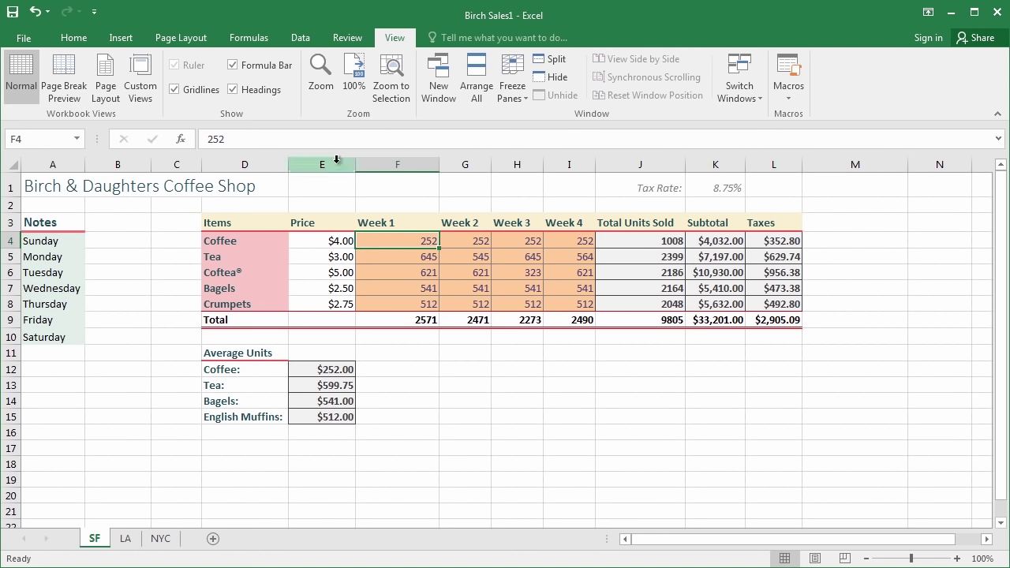
click(565, 134)
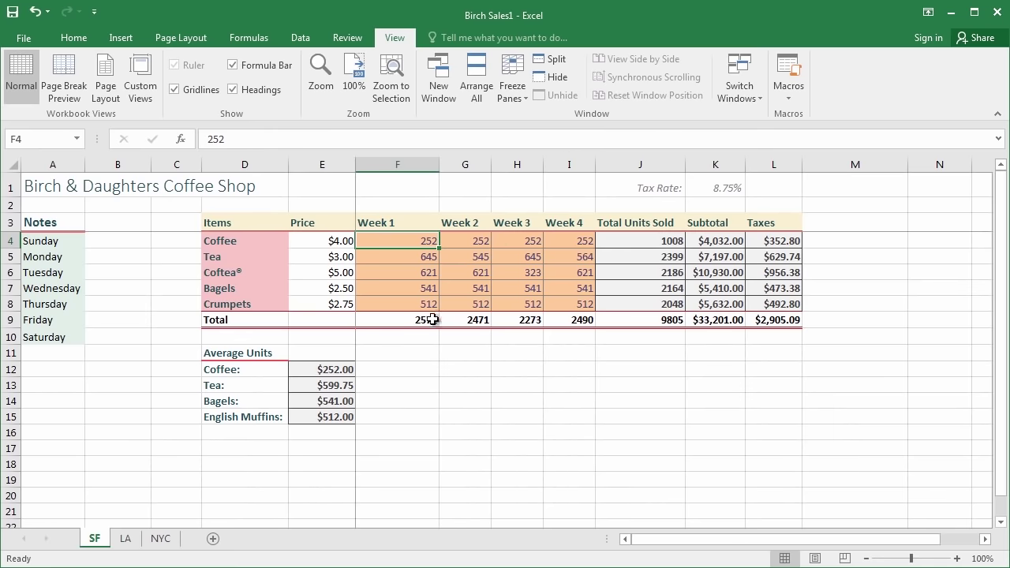
Examine how the panes frozen at F4 behave when moving down through the rows and across the columns
scroll(432, 319, down, 7)
scroll(433, 318, up, 2)
scroll(432, 316, up, 3)
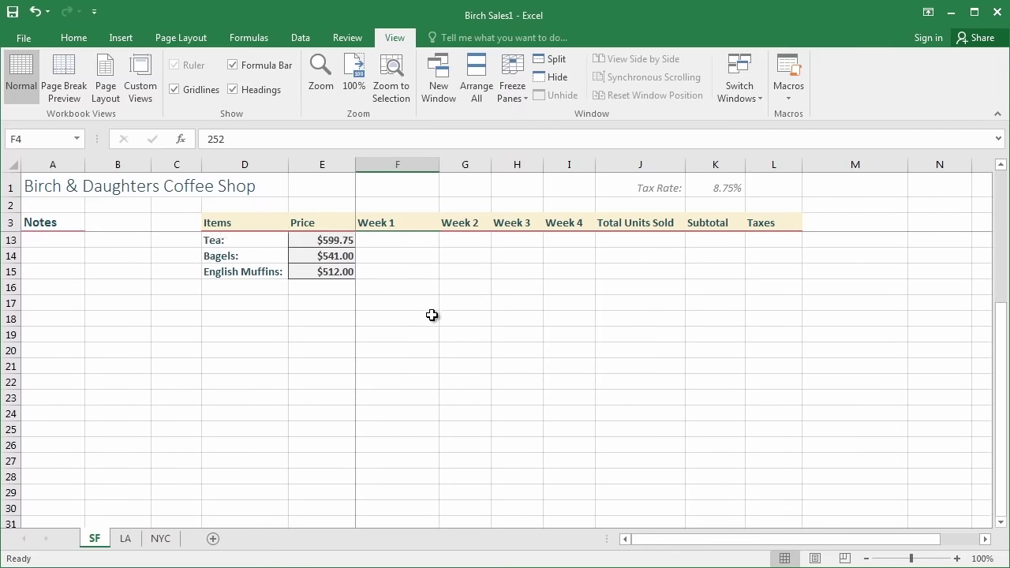
scroll(432, 316, up, 3)
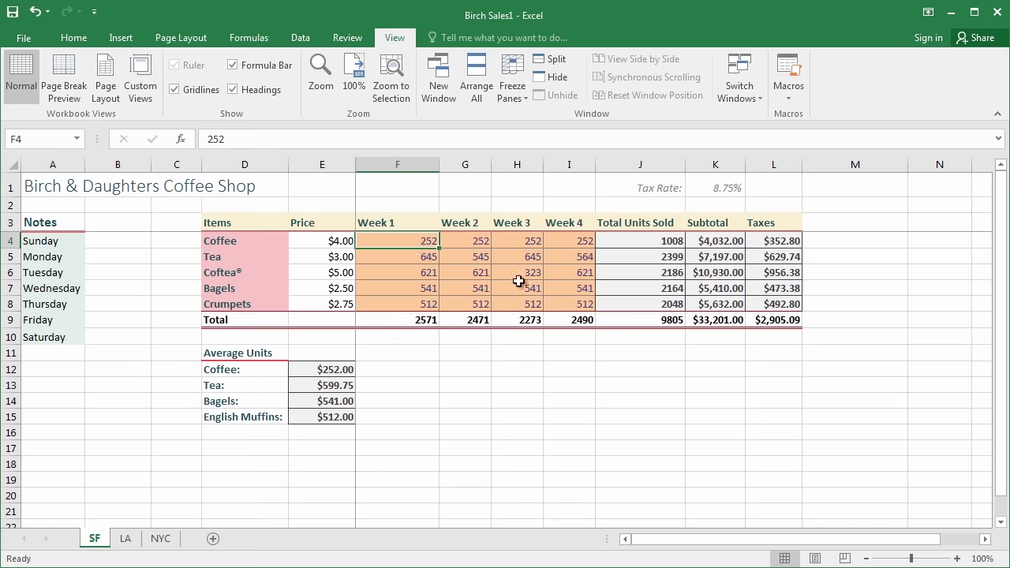
click(985, 539)
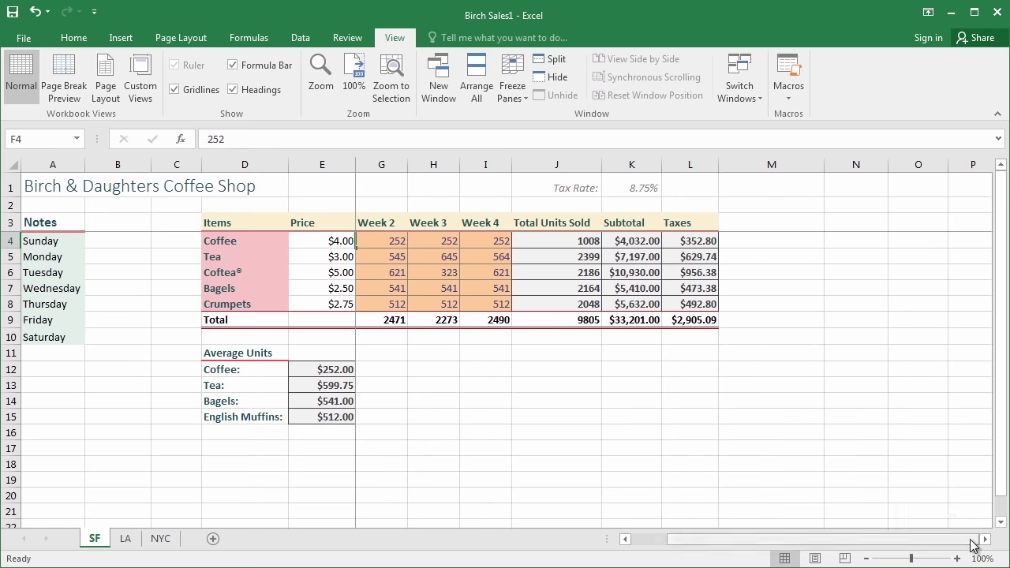
click(985, 540)
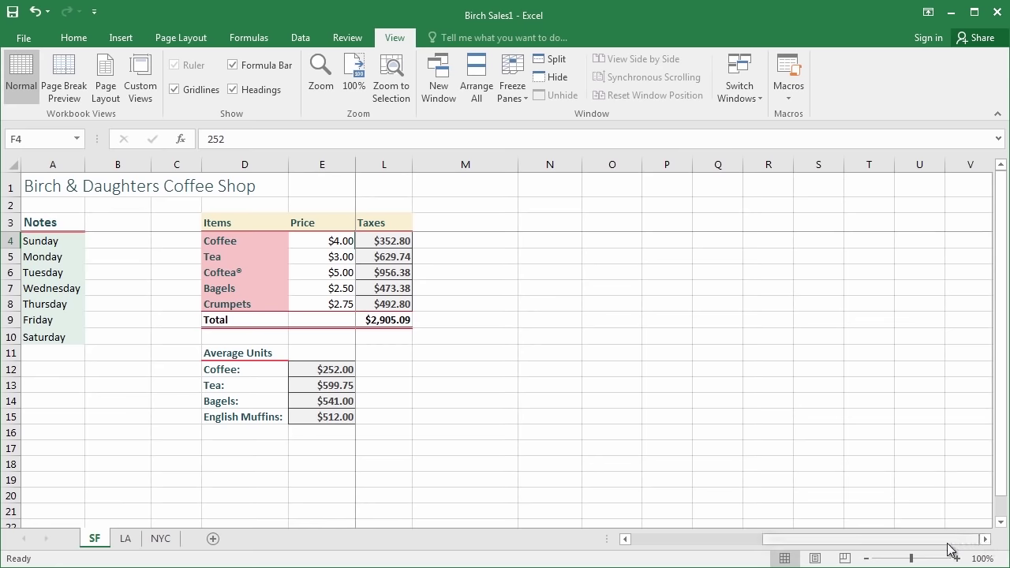
click(626, 540)
click(626, 540)
click(625, 540)
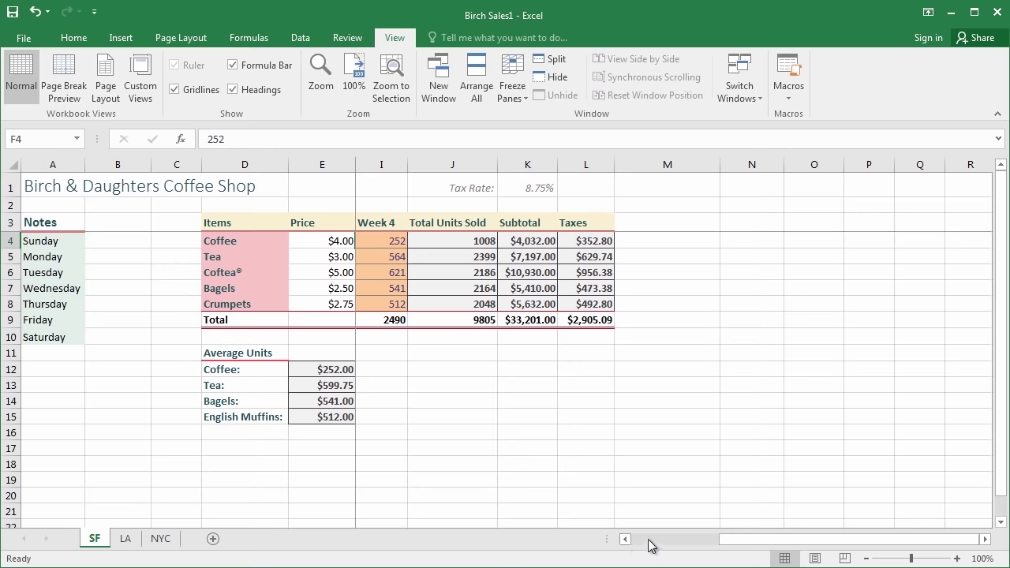
click(984, 539)
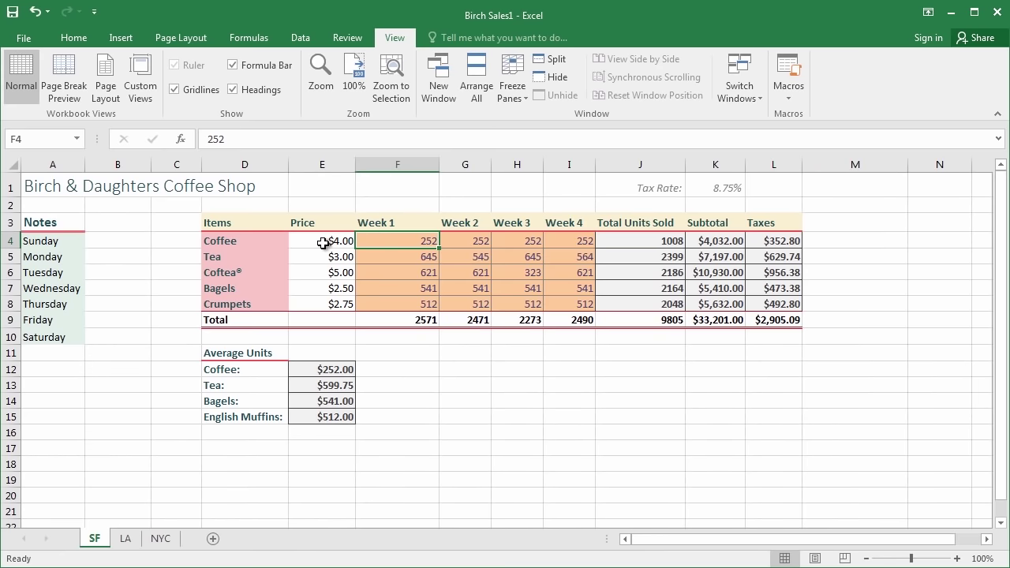
Freeze the panes at E4 to lock rows 1 to 3 and columns A to D, and check them across the later columns
click(323, 243)
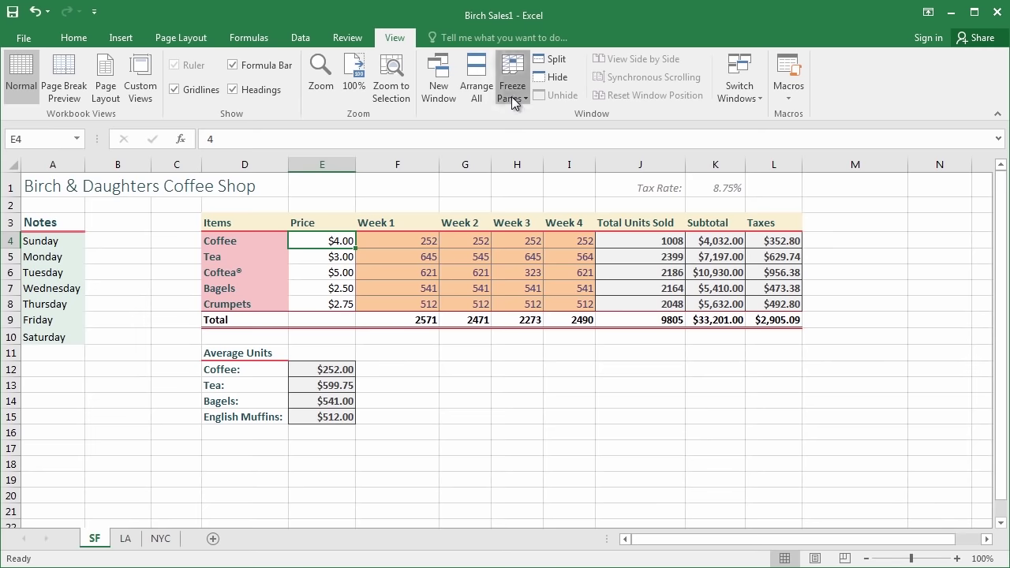
click(987, 539)
click(987, 539)
click(987, 539)
click(987, 539)
click(987, 539)
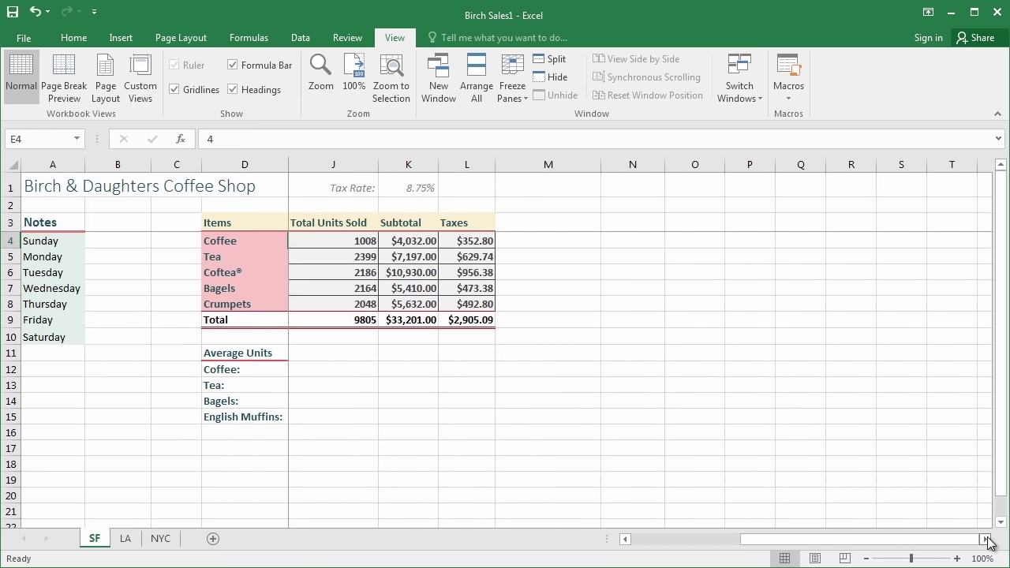
click(987, 539)
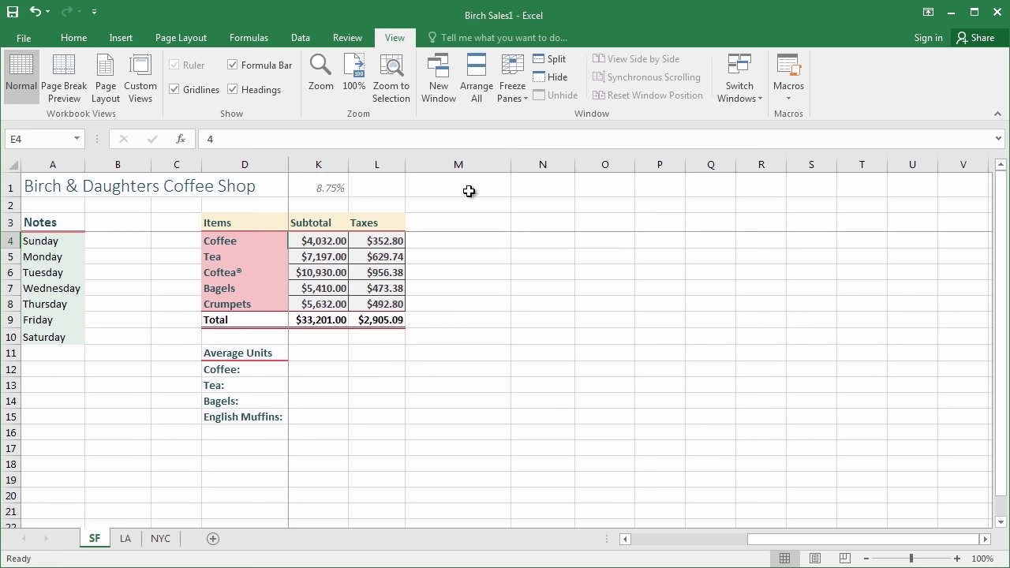
drag(822, 541, 672, 553)
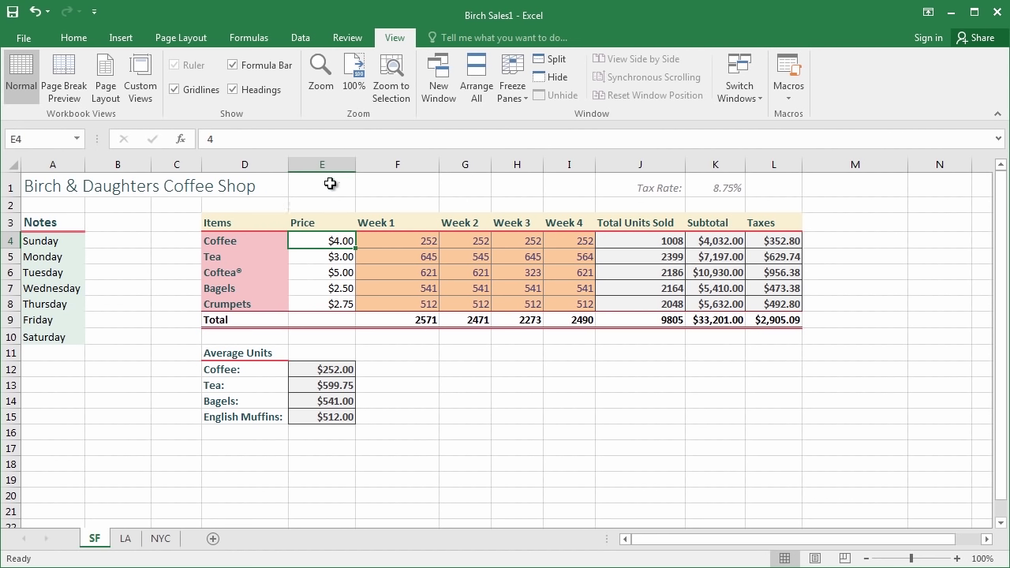
Freeze the panes at E1 to lock only columns A to D, and check them while moving through the sheet
click(329, 183)
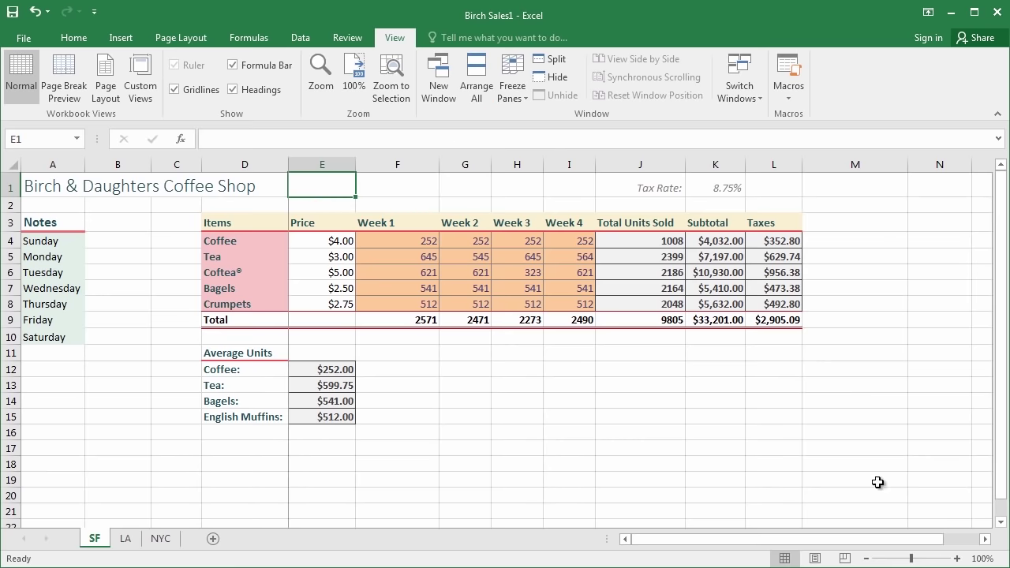
click(1001, 522)
drag(1001, 497, 958, 392)
click(987, 539)
click(986, 538)
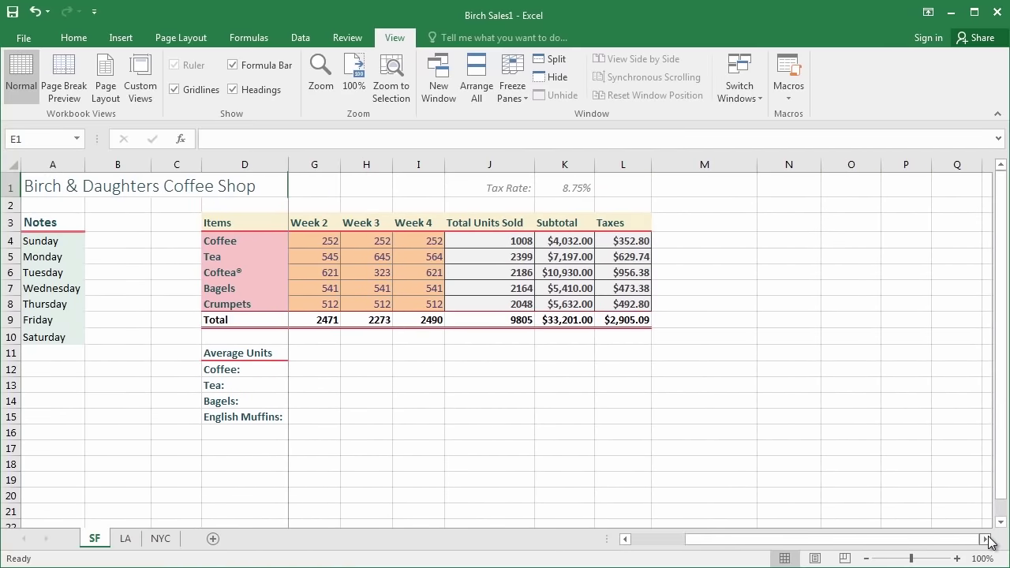
Check the frozen columns A to D against the later columns of the SF sheet, and unfreeze the panes
click(986, 539)
click(986, 538)
click(986, 539)
drag(957, 543, 938, 542)
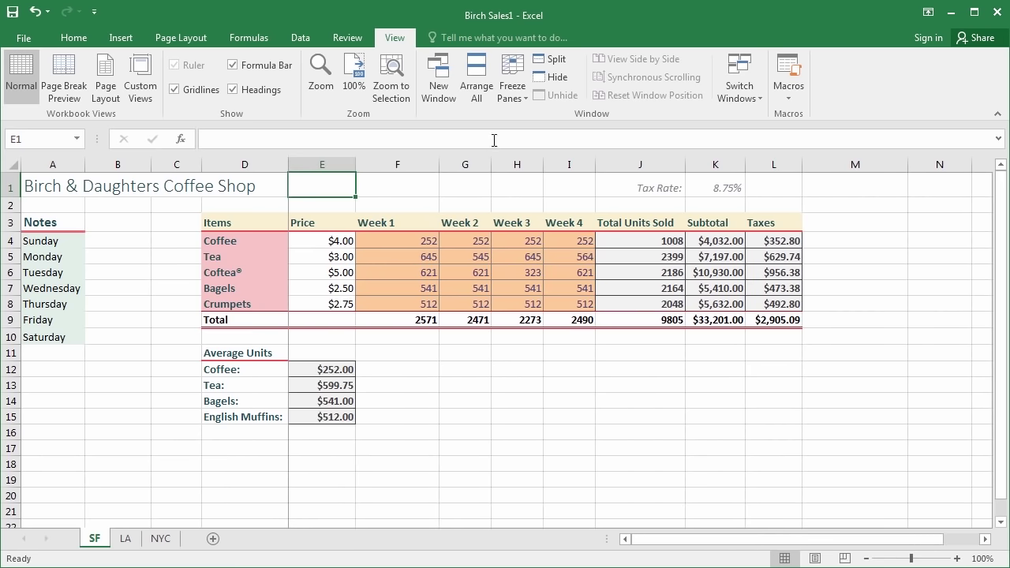
click(514, 91)
click(537, 126)
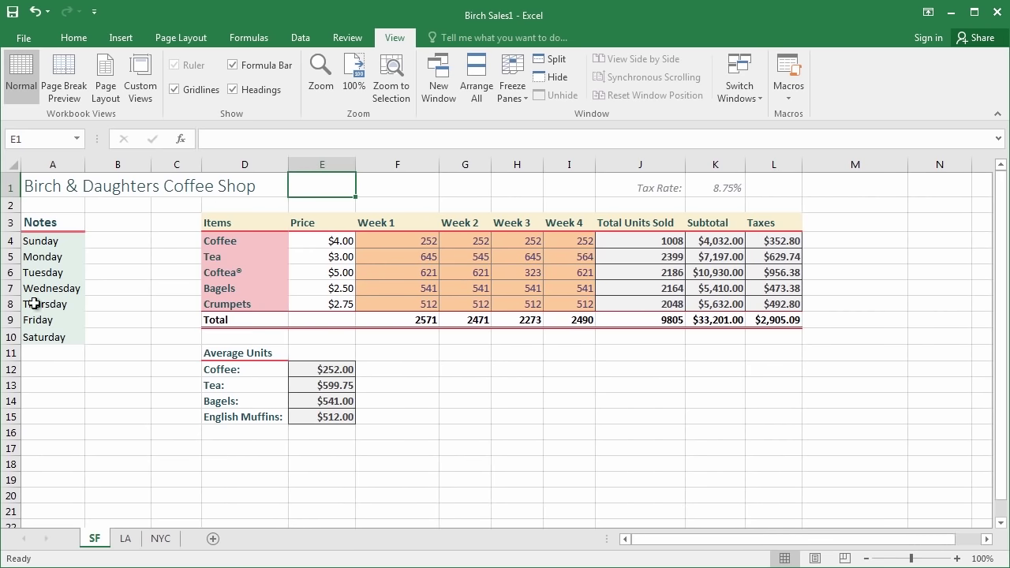
Freeze the panes at A4 to lock only rows 1 to 3, and check them down the rows and across the columns
click(39, 241)
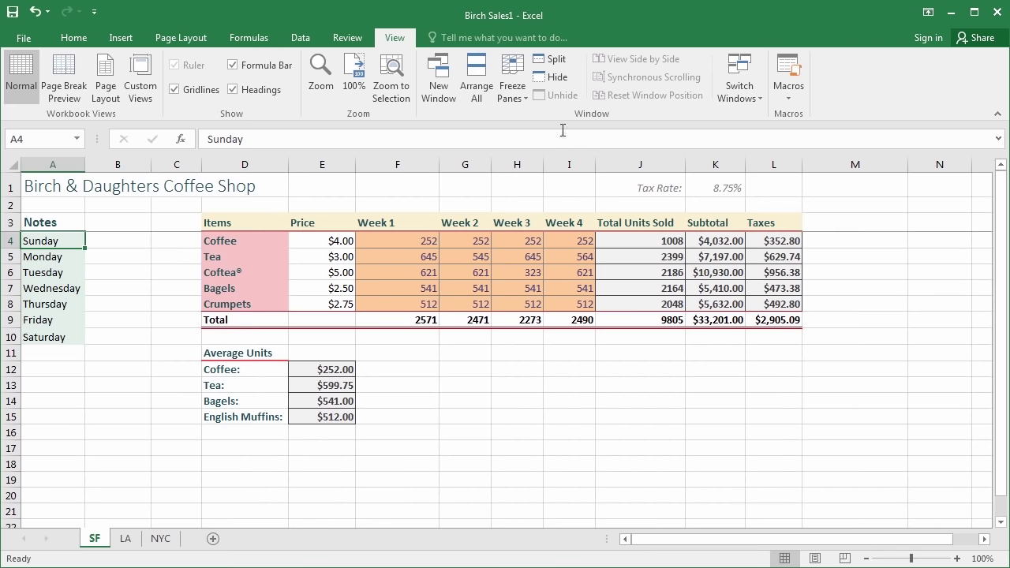
scroll(288, 347, down, 4)
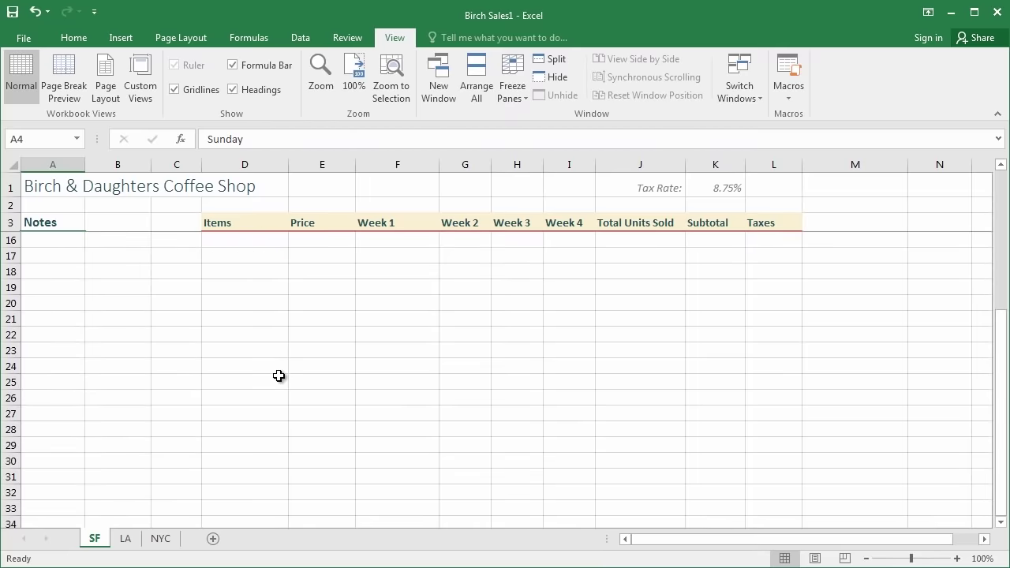
scroll(277, 375, up, 4)
scroll(280, 374, down, 3)
scroll(280, 374, down, 3)
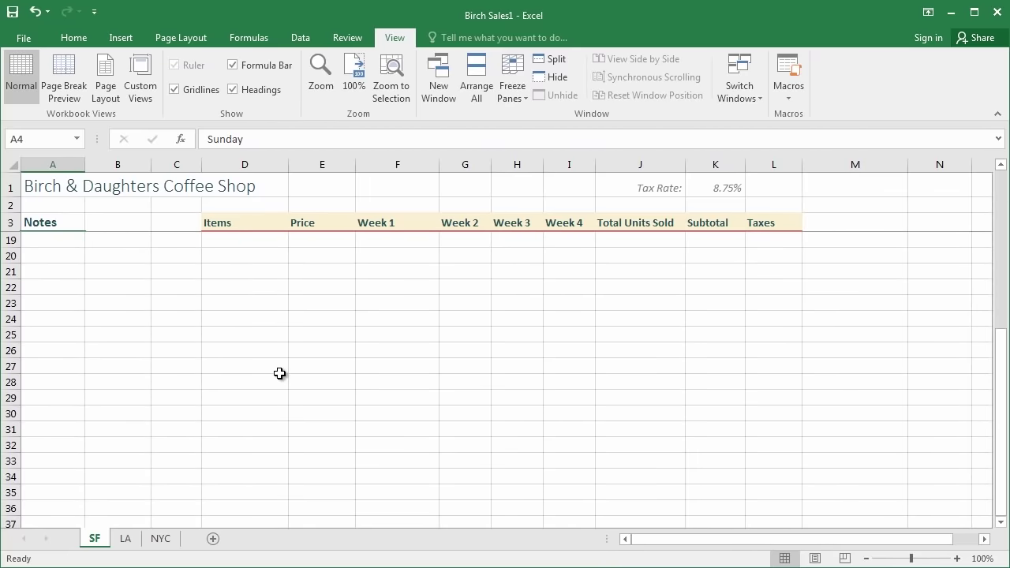
scroll(279, 374, up, 6)
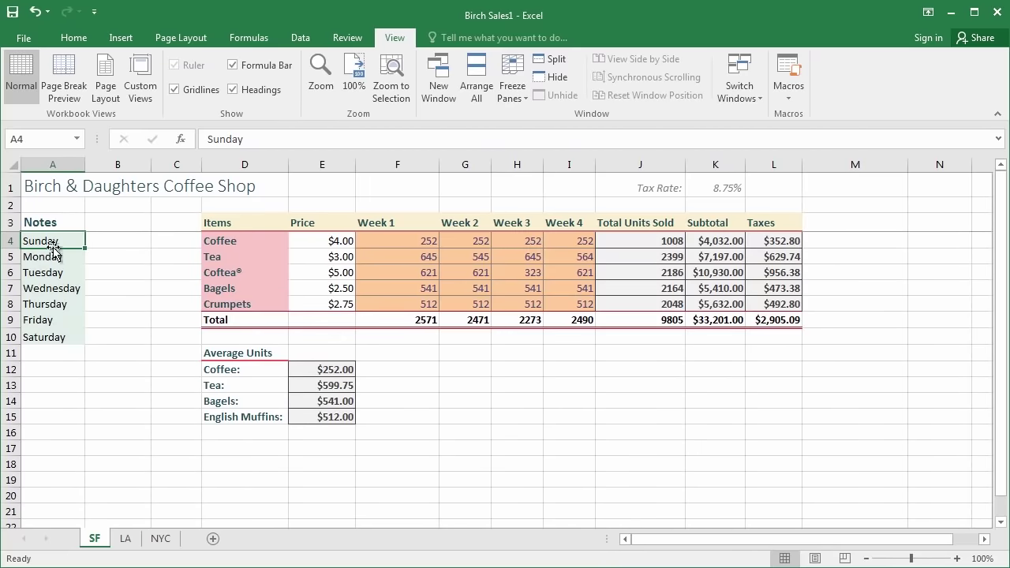
scroll(133, 277, down, 1)
scroll(133, 277, down, 2)
scroll(135, 282, up, 2)
scroll(973, 546, right, 6)
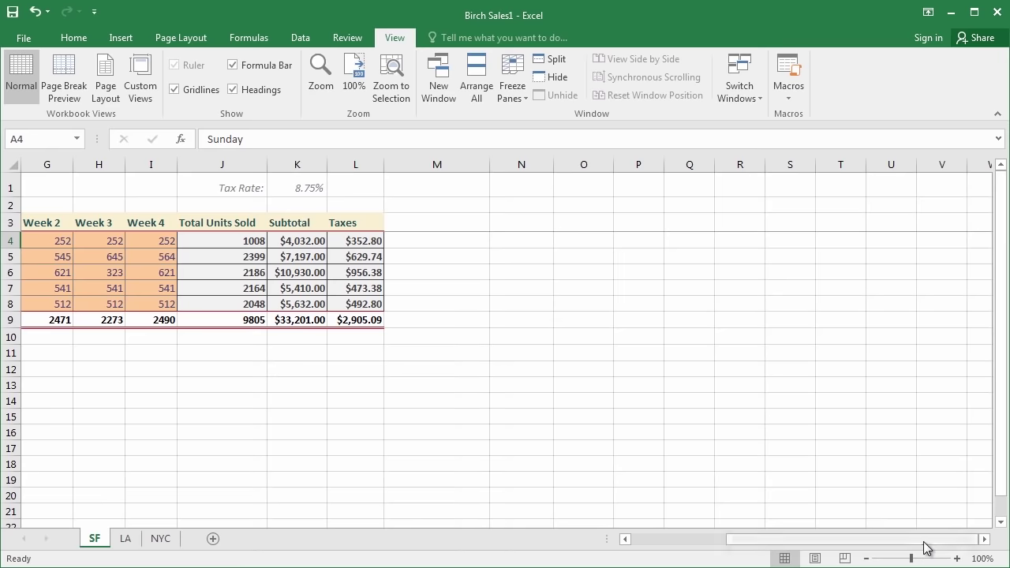
scroll(922, 544, left, 6)
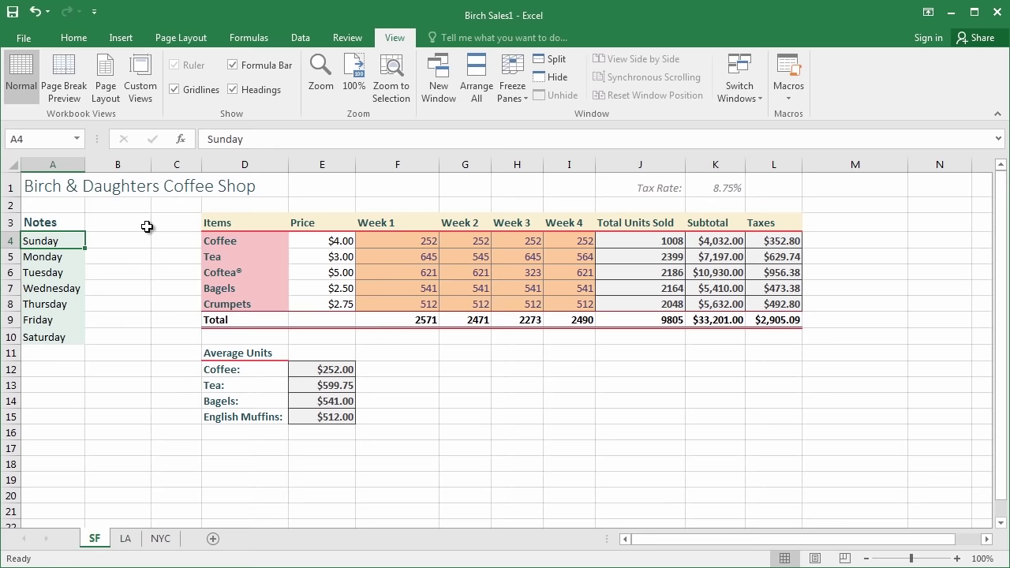
Save the full sheet layout as a custom view named Original, including print settings and hidden rows, columns and filter settings
key(Right)
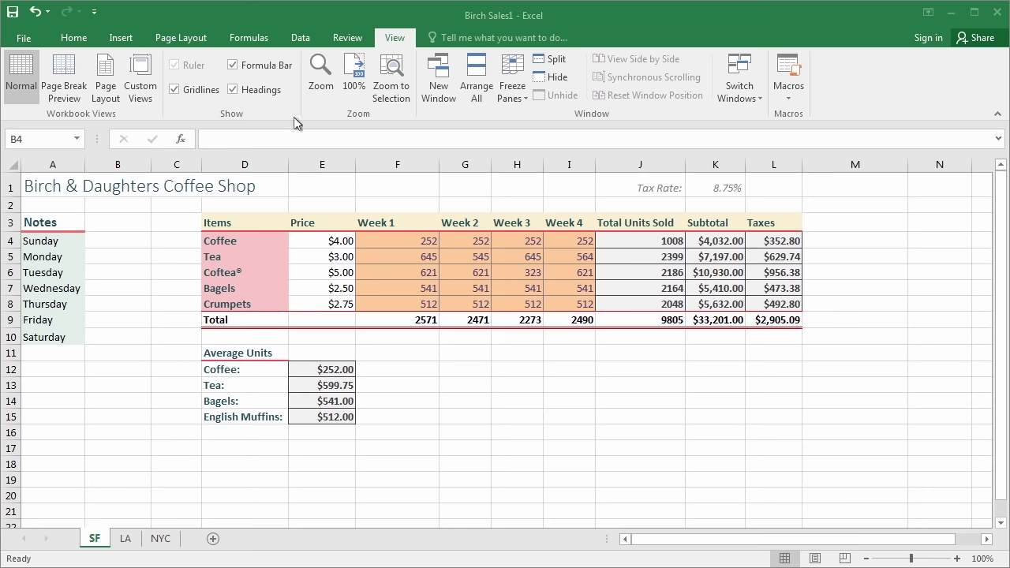
click(168, 210)
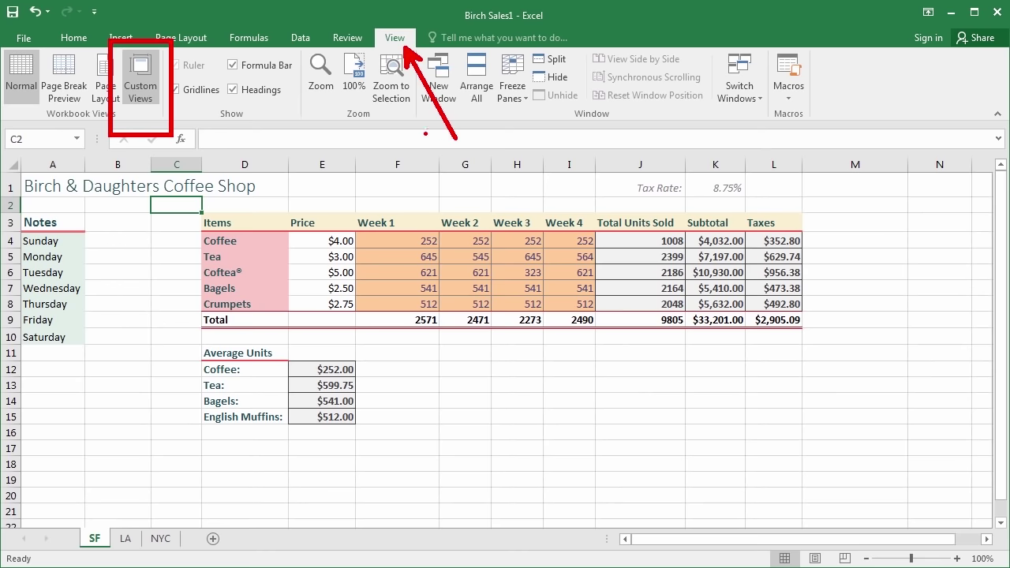
click(142, 93)
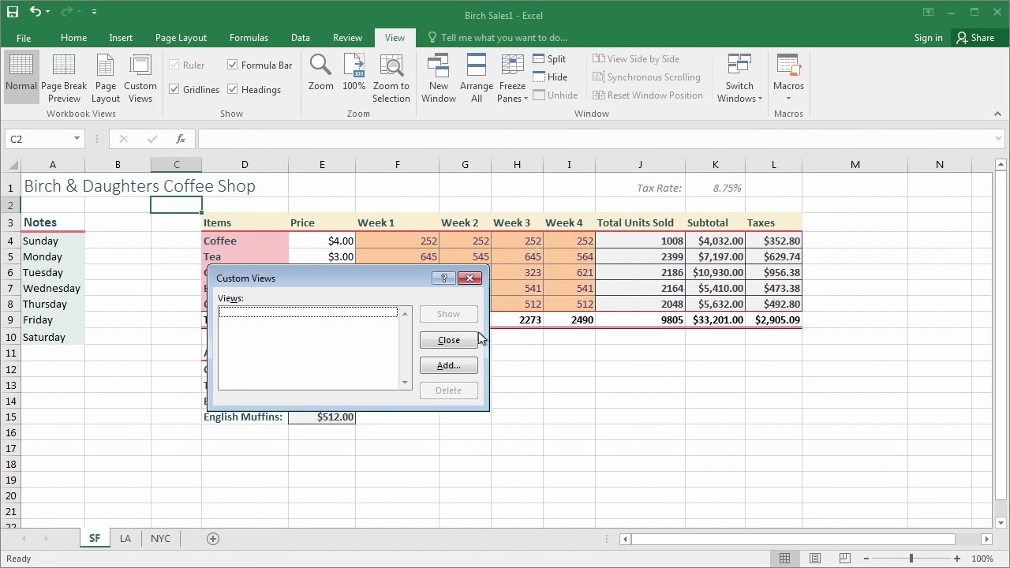
click(449, 365)
text(Original)
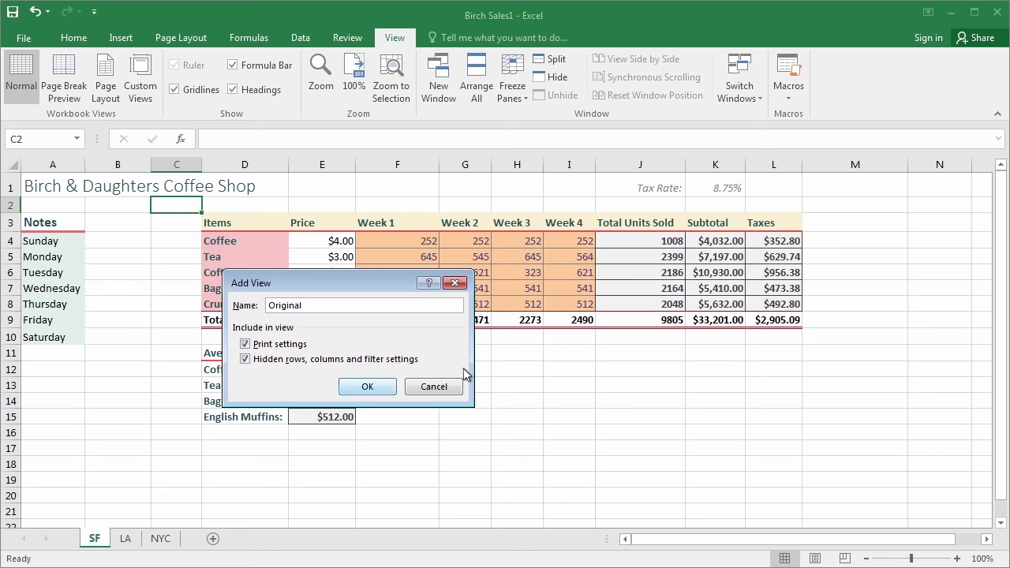
click(389, 387)
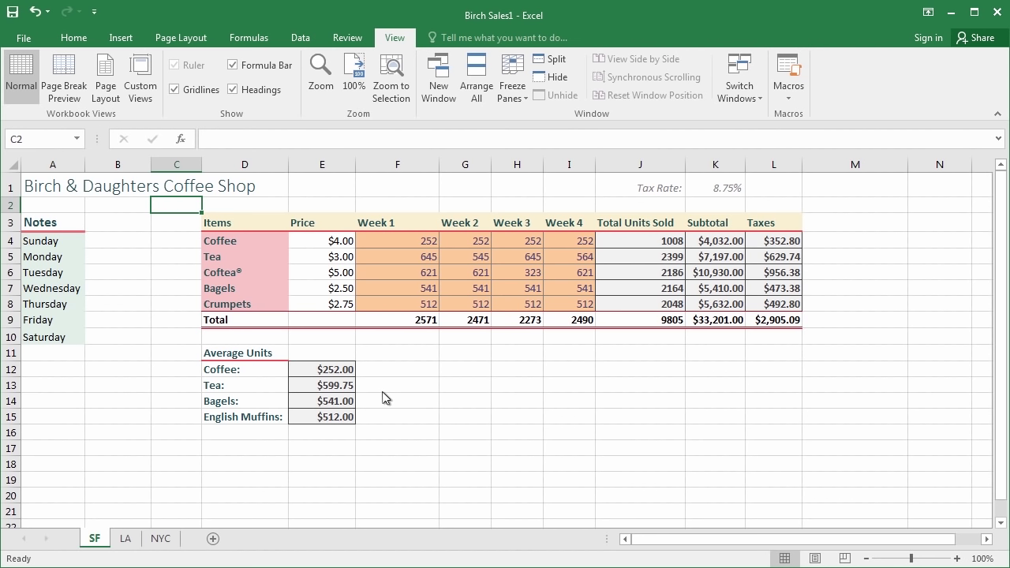
Hide rows 11 to 15, which hold the Average Units block, on the SF sheet
drag(11, 353, 19, 436)
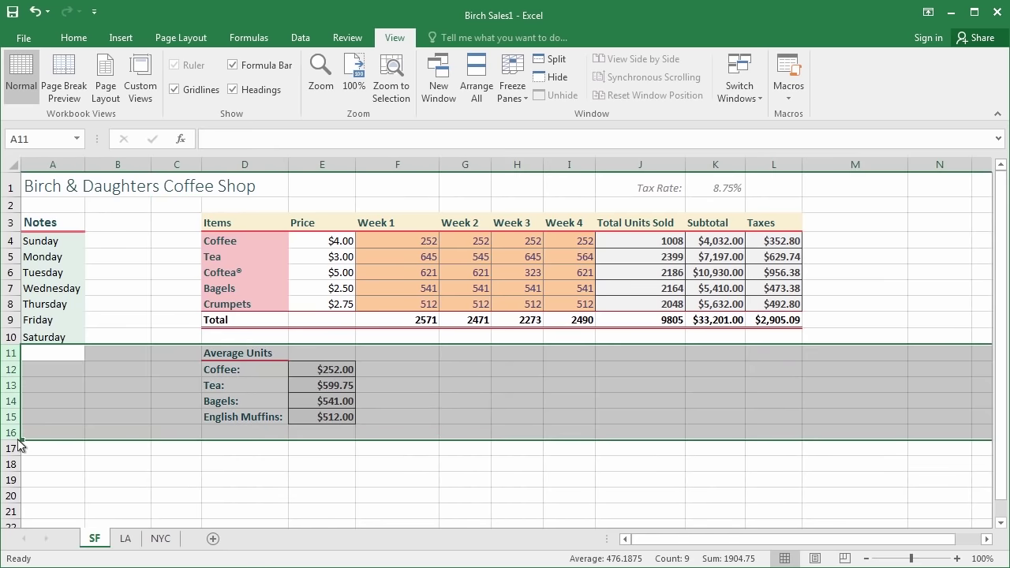
mouse_move(19, 440)
mouse_down()
mouse_move(19, 387)
mouse_move(18, 421)
mouse_up()
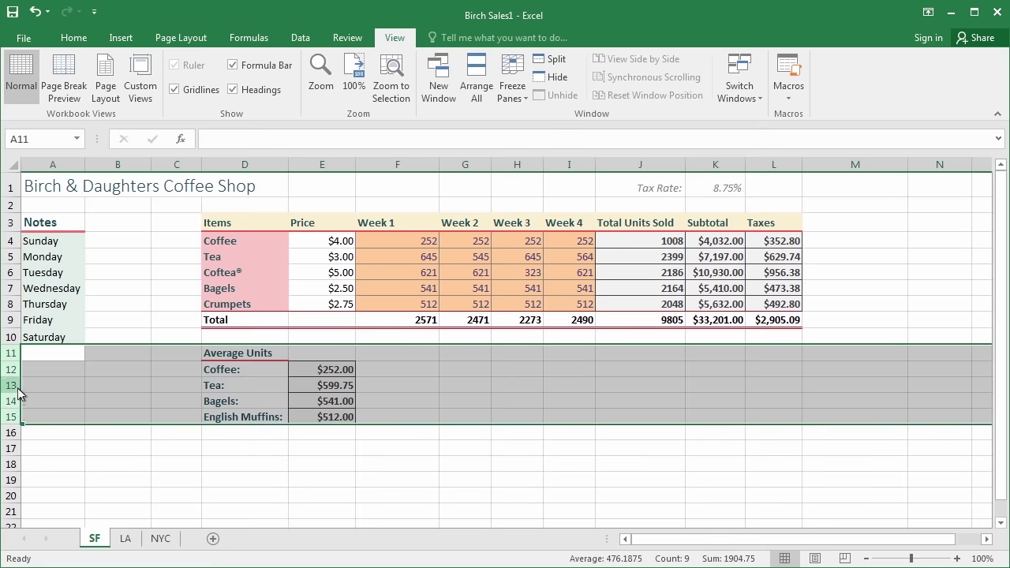
right_click(19, 392)
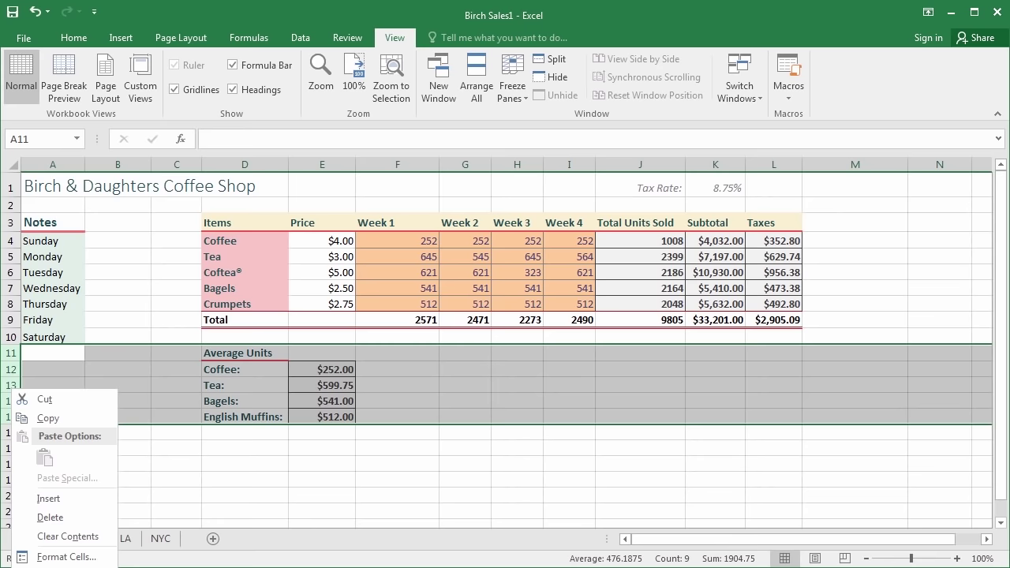
key(Escape)
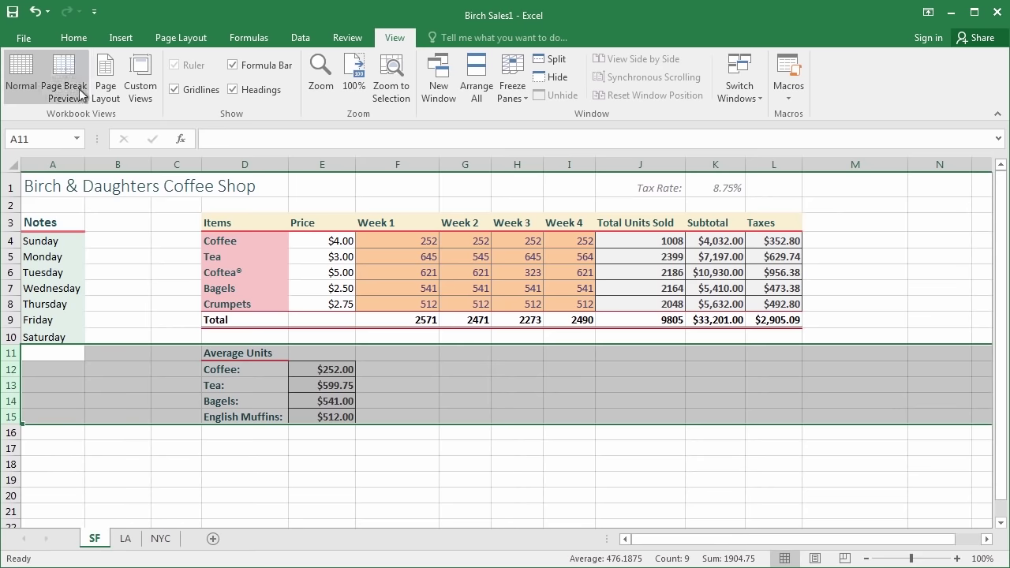
click(72, 37)
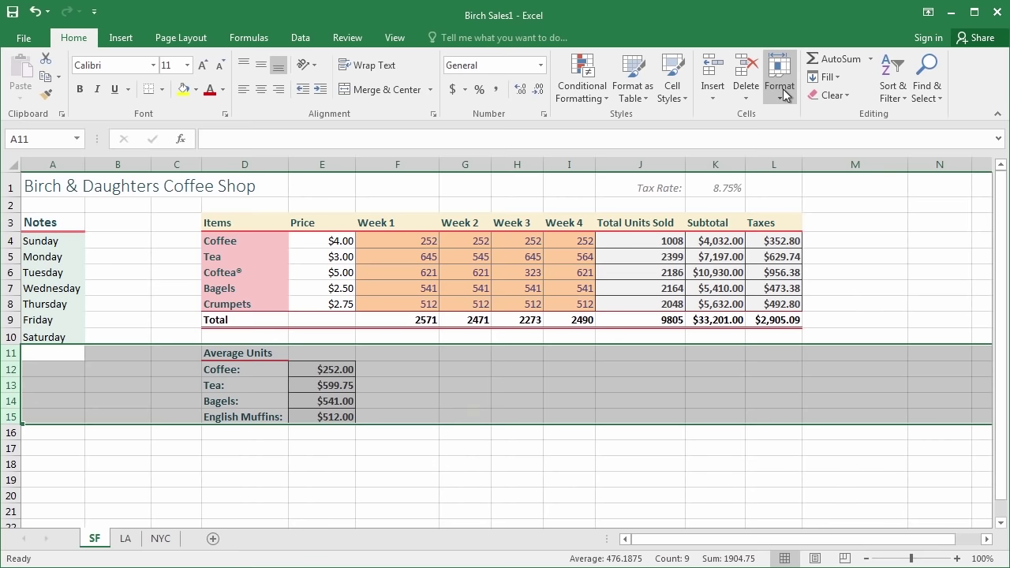
key(ctrl+9)
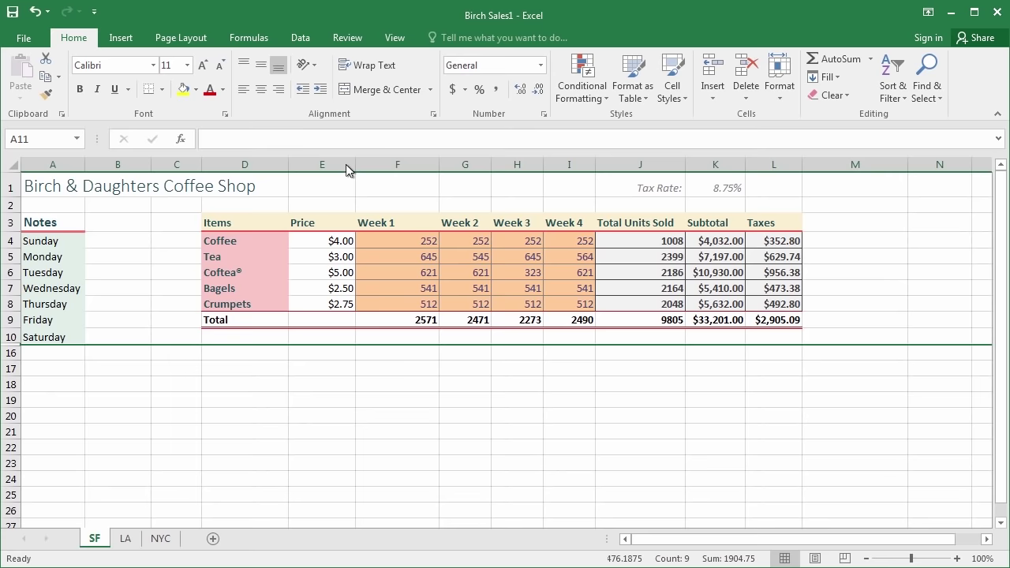
Hide columns E to J, from Price to Total Units Sold, and the Taxes column L
drag(346, 164, 624, 164)
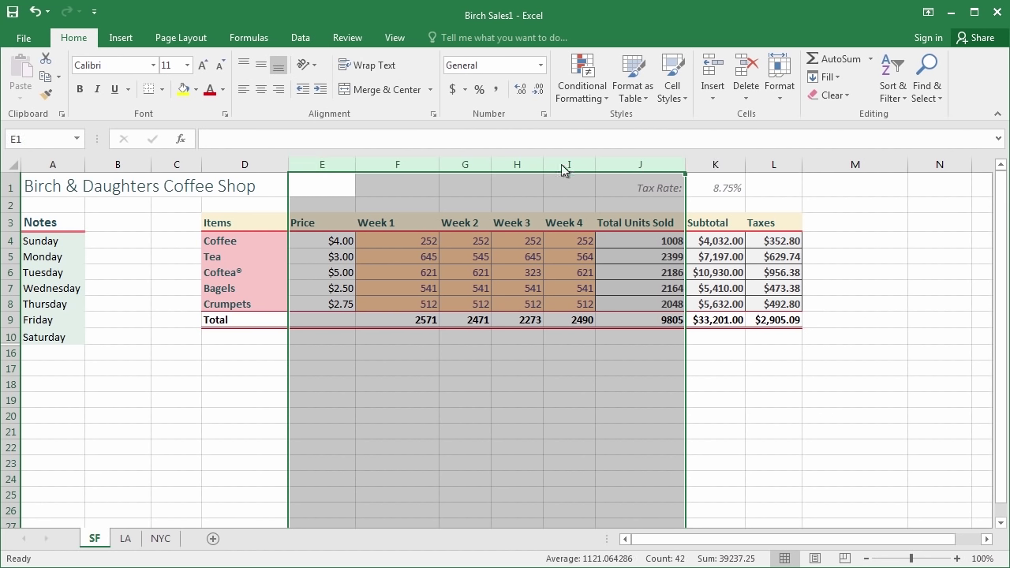
right_click(427, 166)
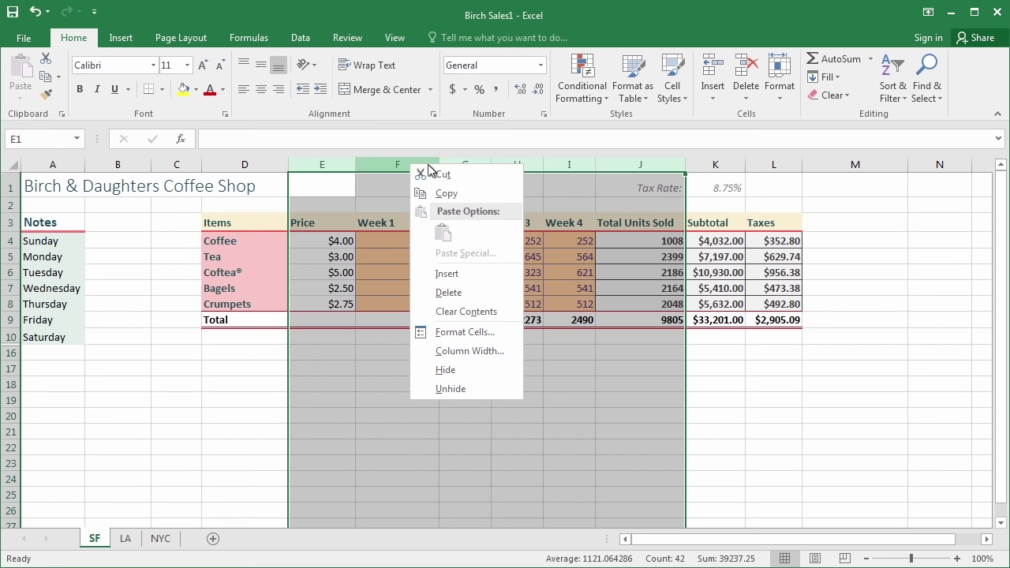
click(436, 370)
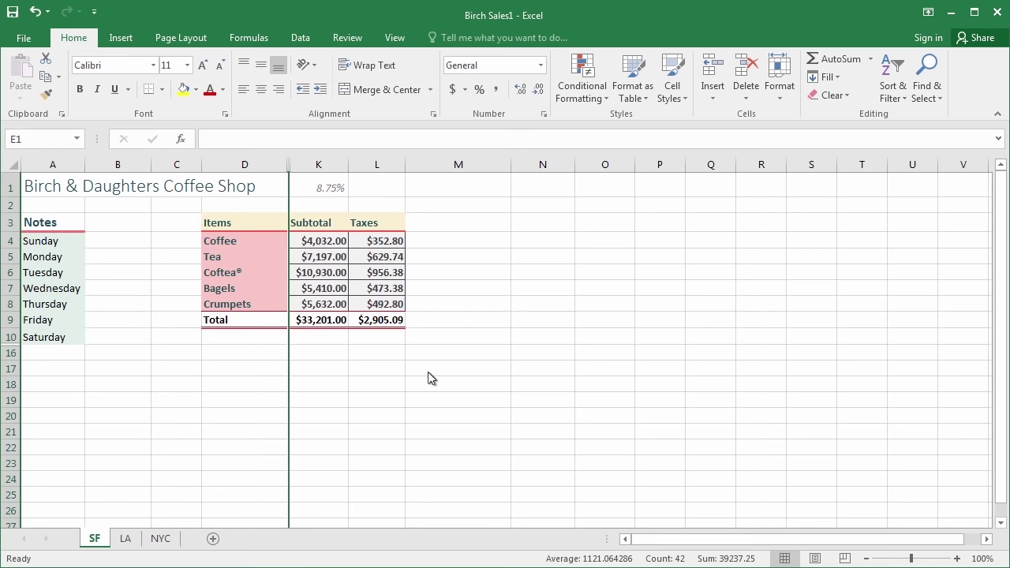
click(376, 168)
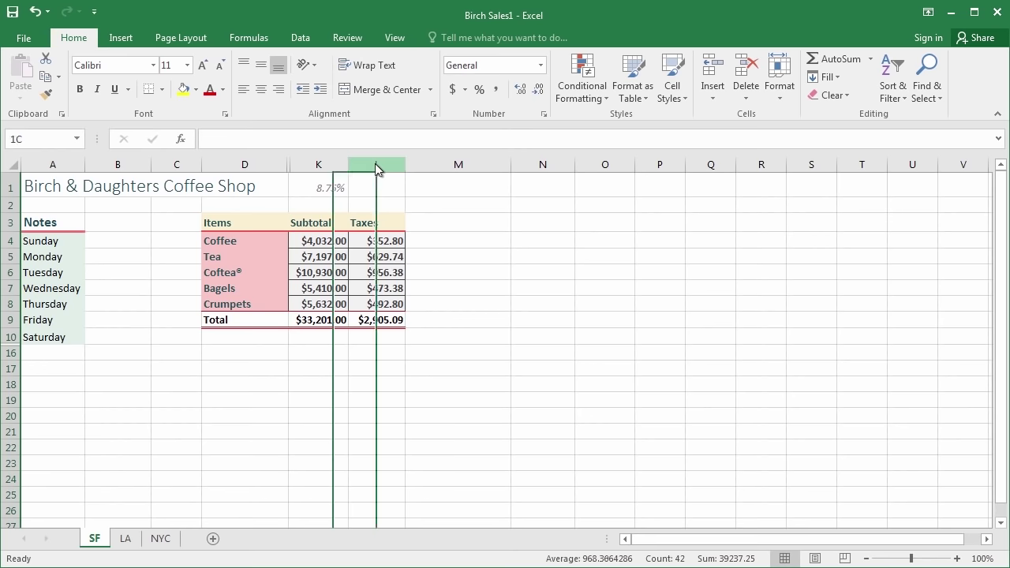
right_click(375, 166)
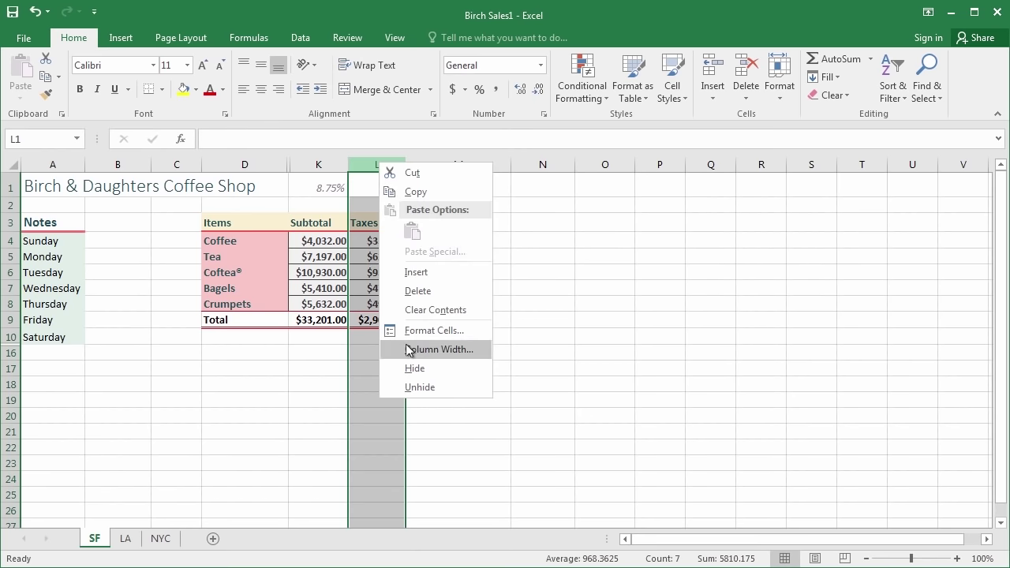
click(412, 370)
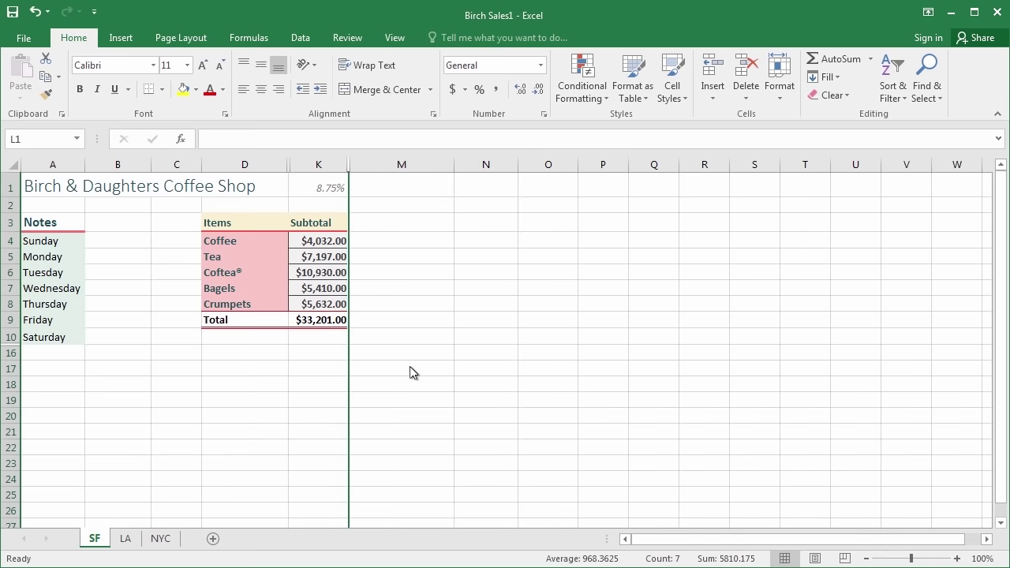
Zoom the reduced sheet to 160% and save the layout as a custom view named CEO, including print and hidden row and column settings
click(274, 353)
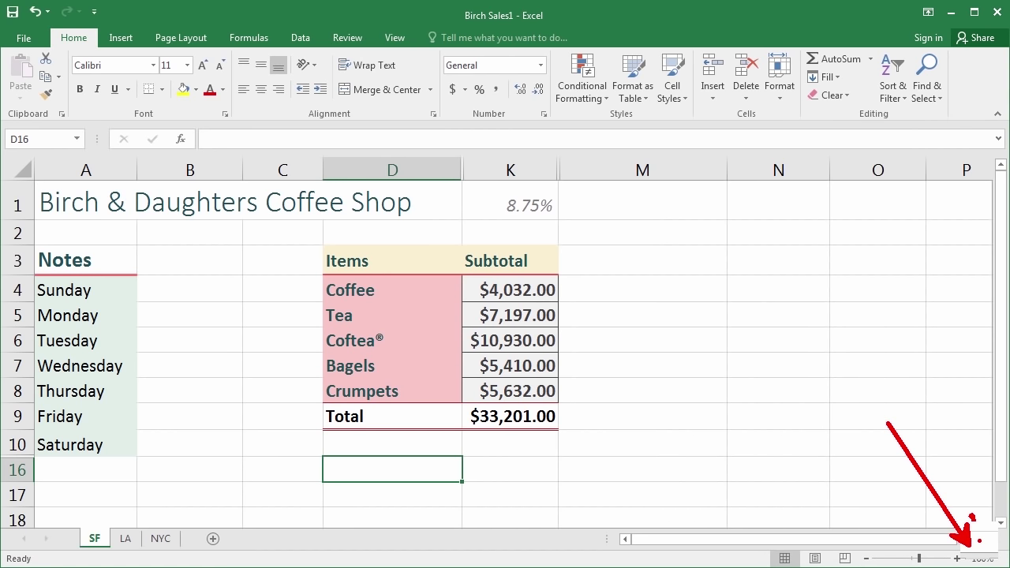
click(393, 39)
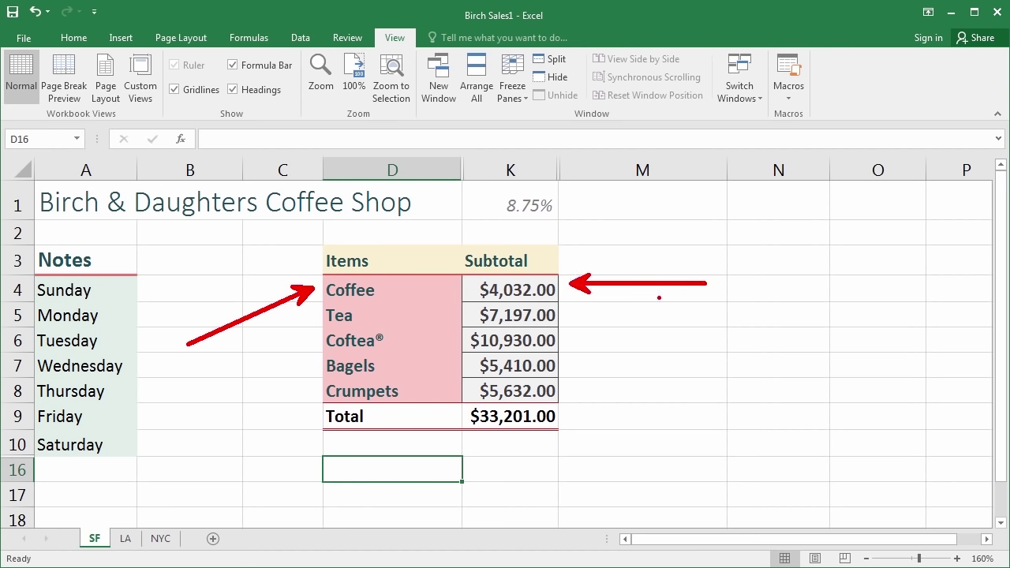
click(140, 79)
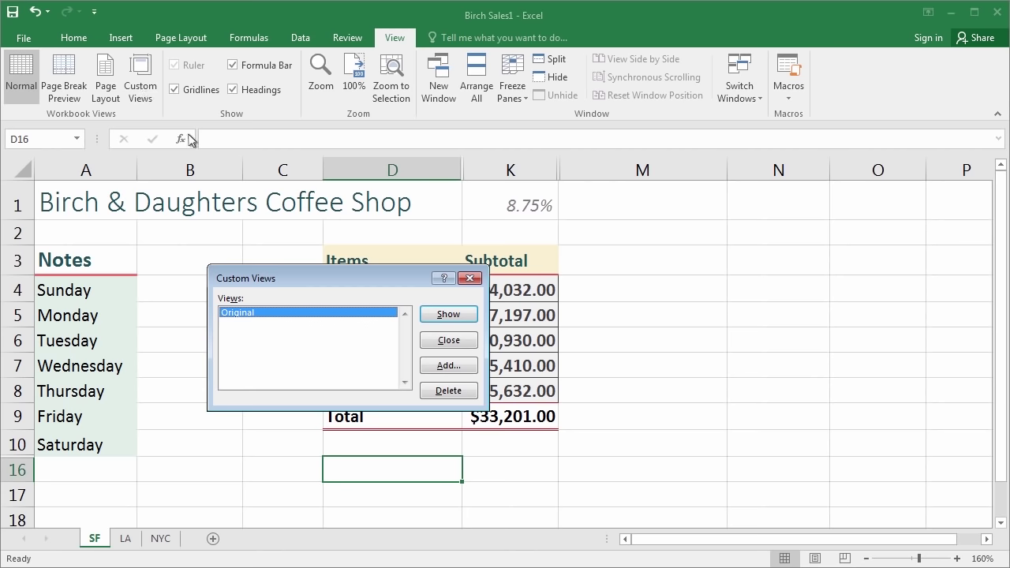
click(447, 366)
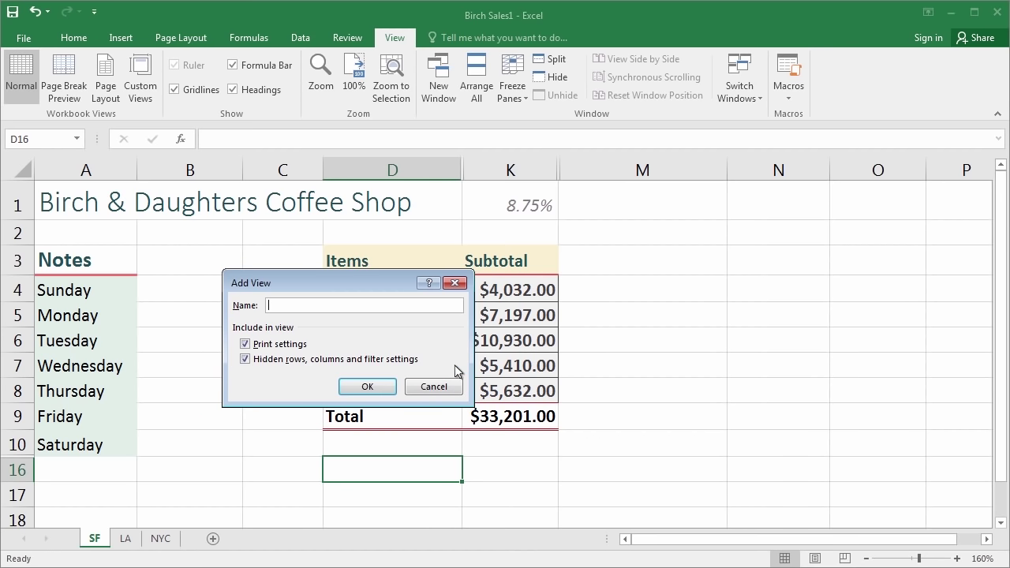
text(CEO)
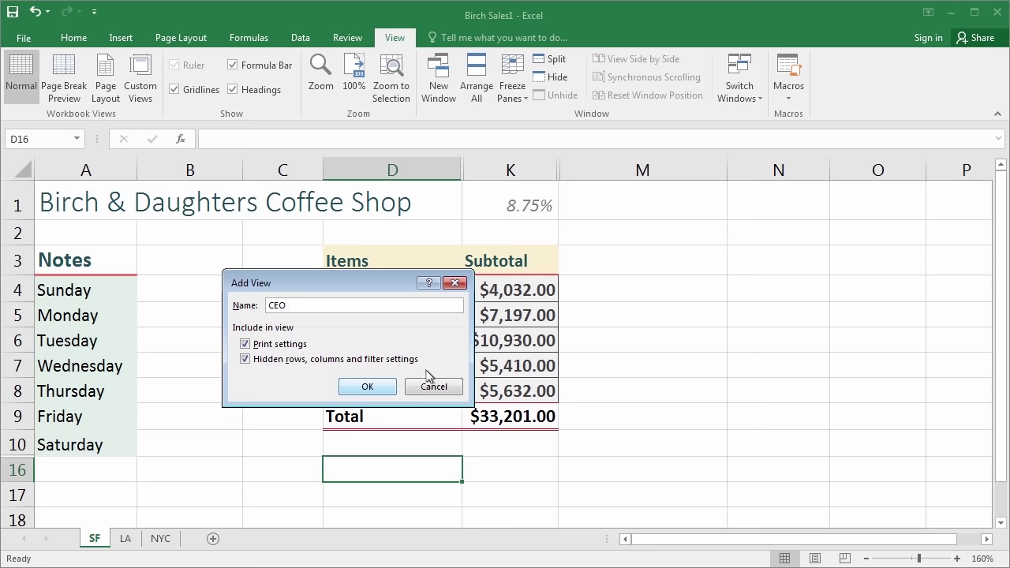
click(370, 386)
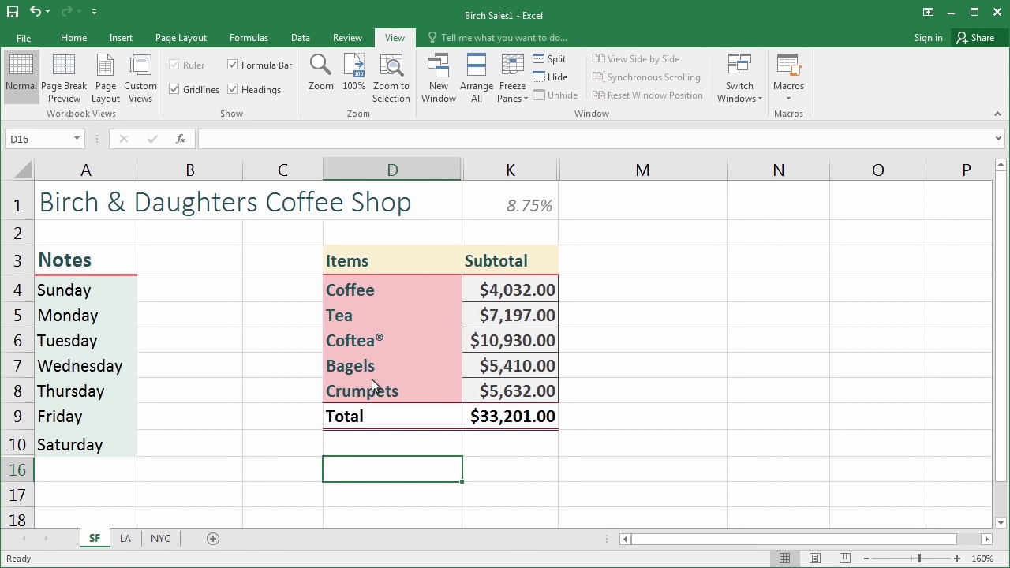
Switch the SF sheet back to the saved custom view named Original
right_click(506, 179)
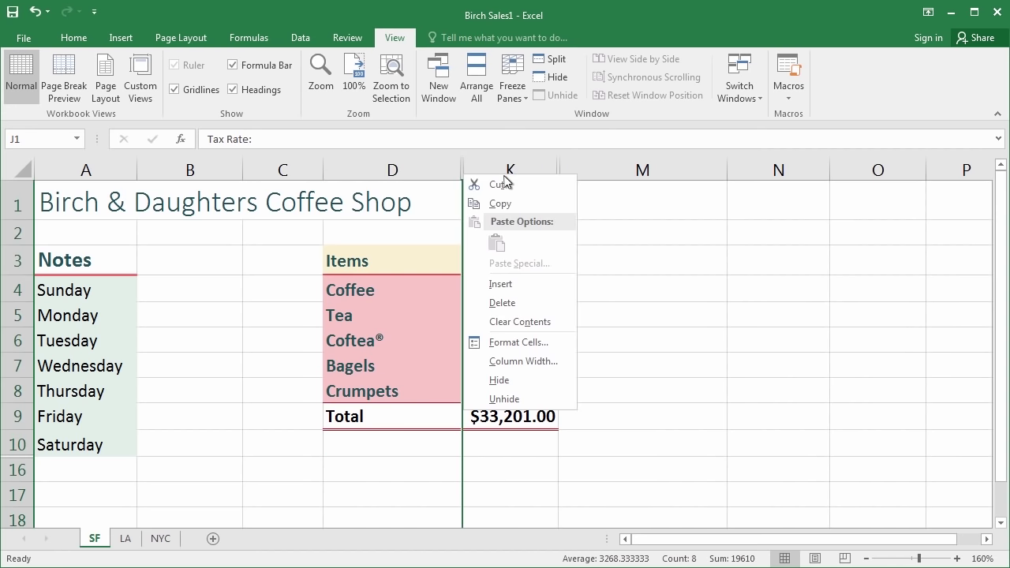
key(Escape)
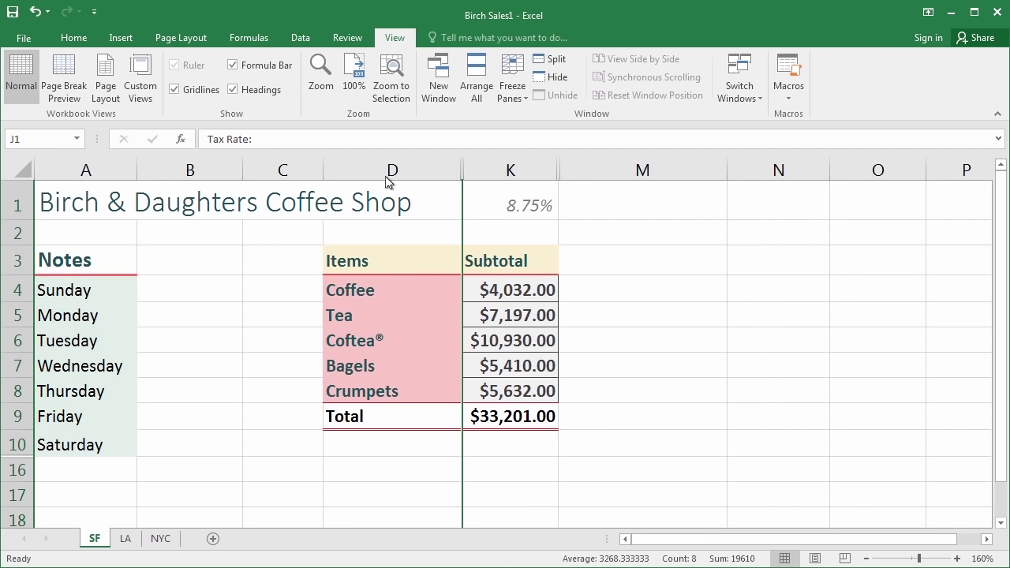
click(142, 93)
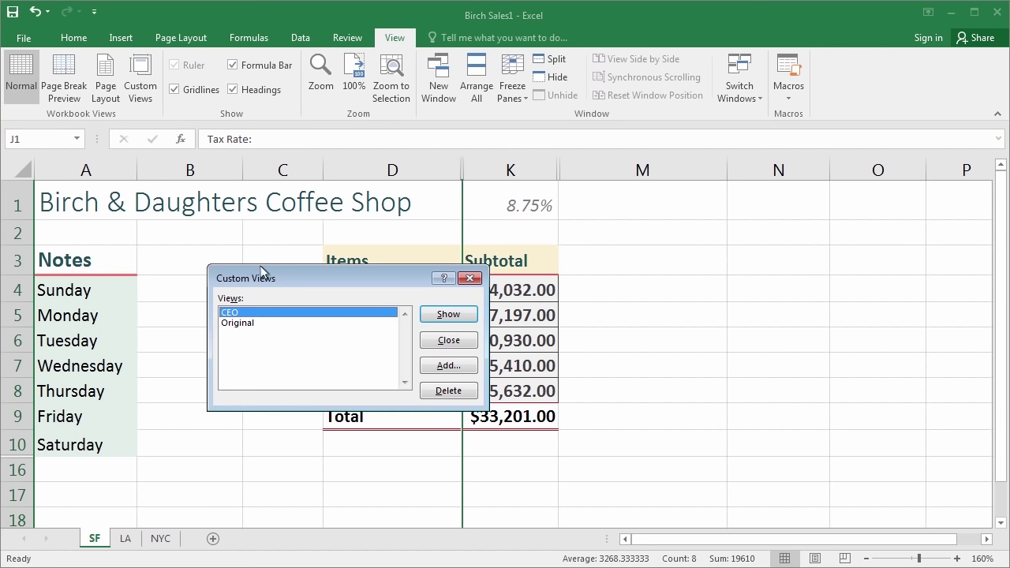
click(300, 323)
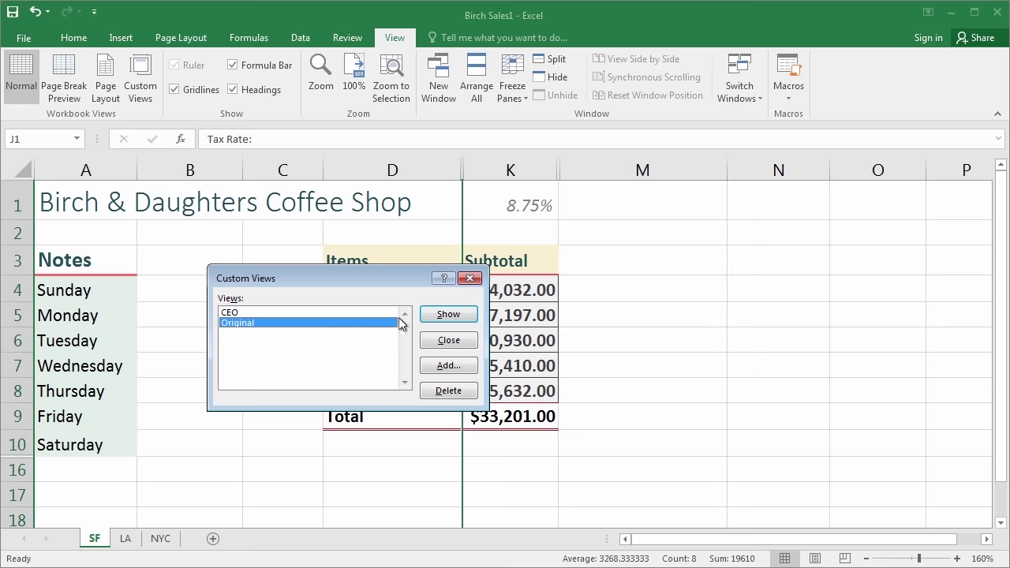
click(446, 315)
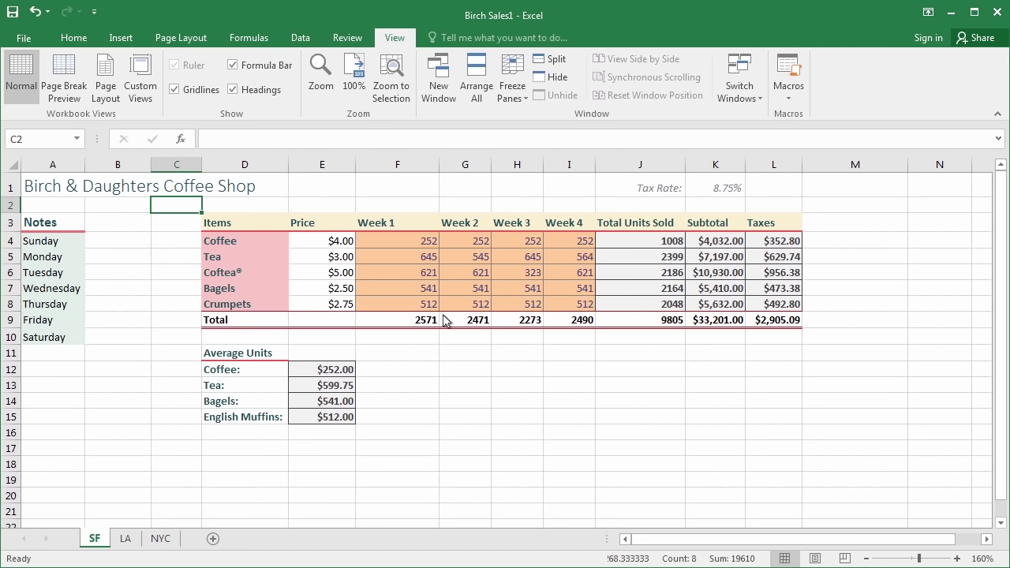
Hide rows 7 and 8, which hold Bagels and Crumpets, on the SF sheet
drag(609, 241, 664, 272)
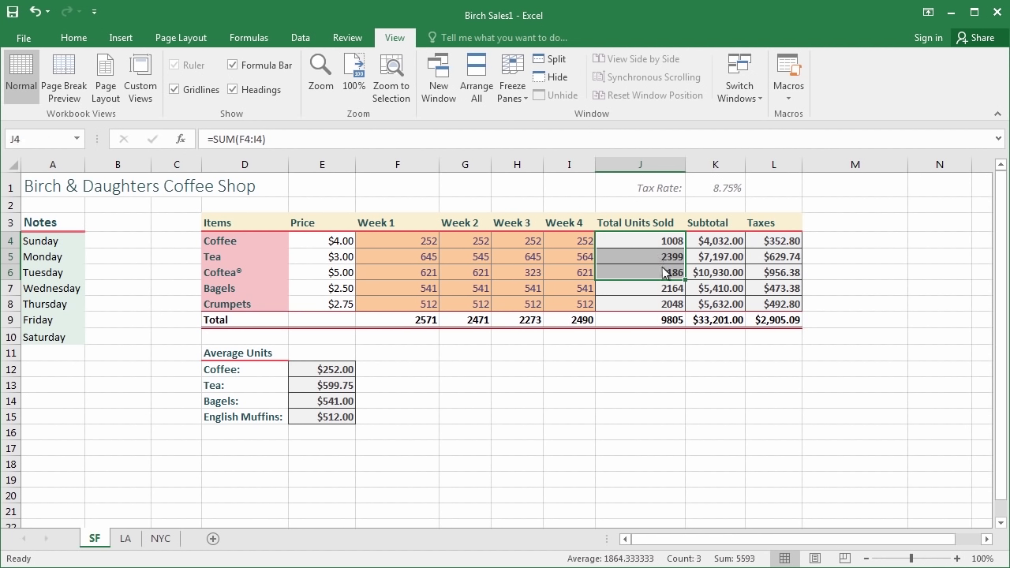
drag(11, 288, 11, 309)
drag(10, 308, 10, 308)
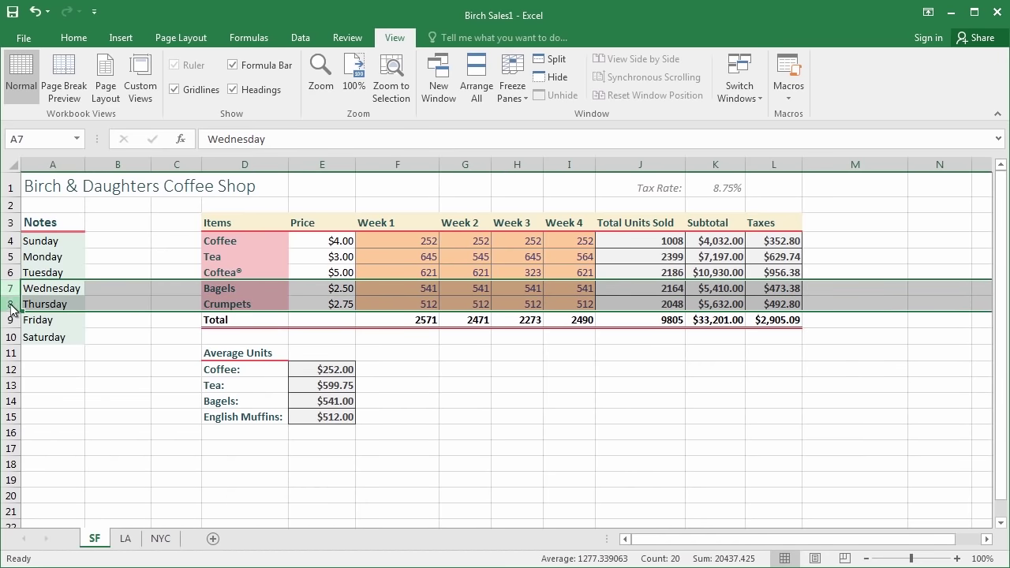
right_click(12, 309)
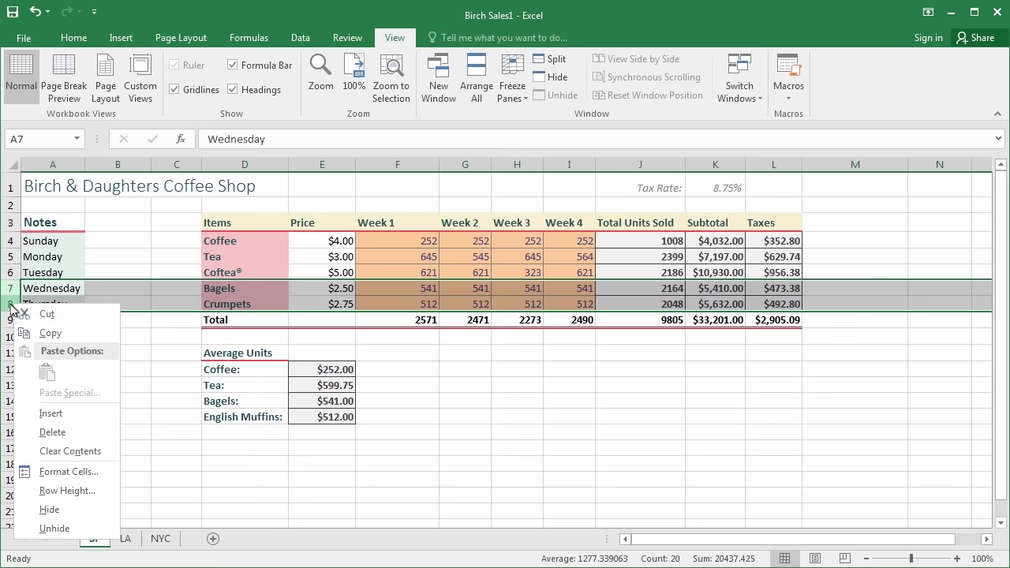
click(34, 510)
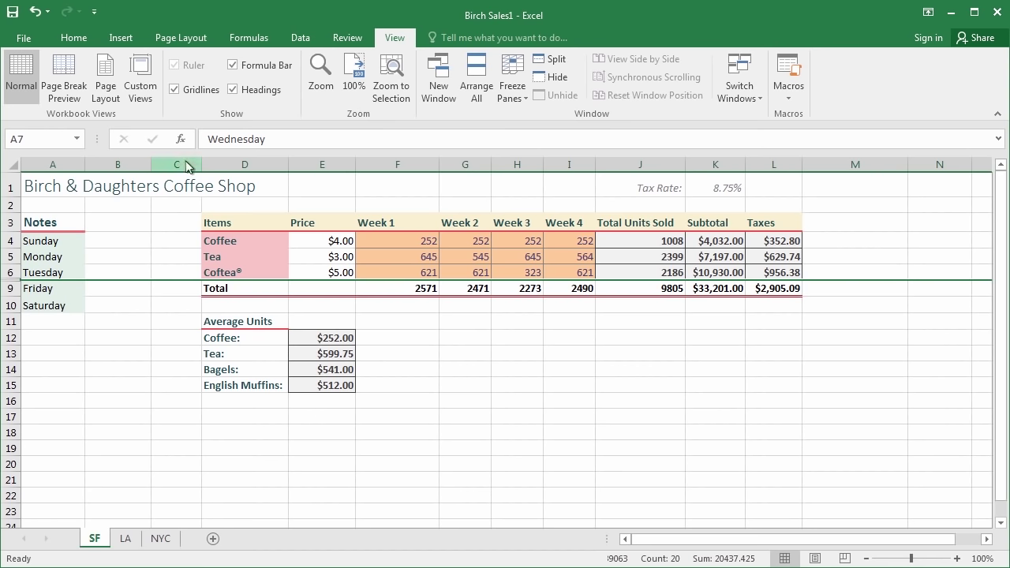
Hide columns A to C and columns E to I, from Price to Week 4
drag(187, 166, 36, 160)
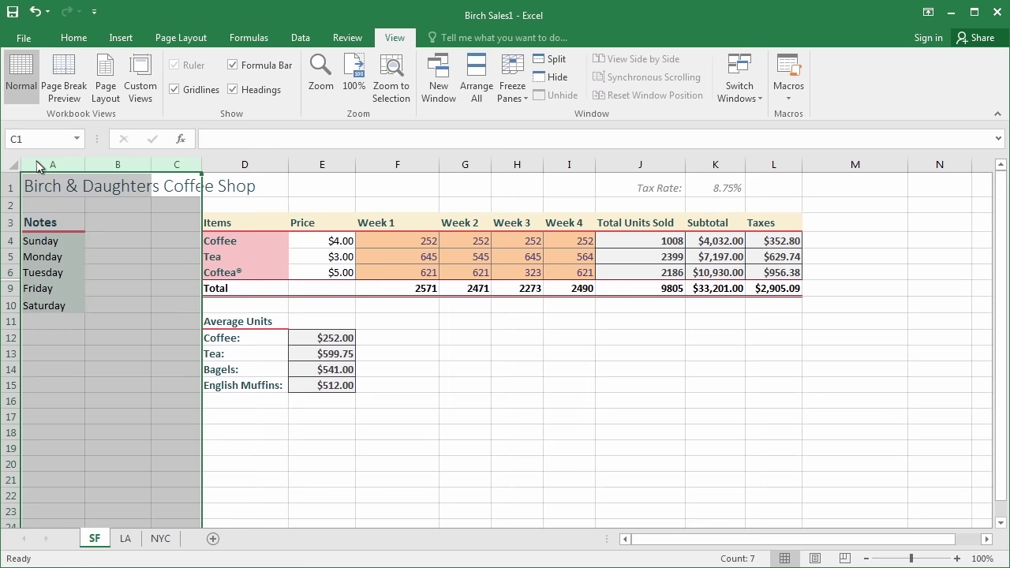
right_click(117, 166)
click(113, 387)
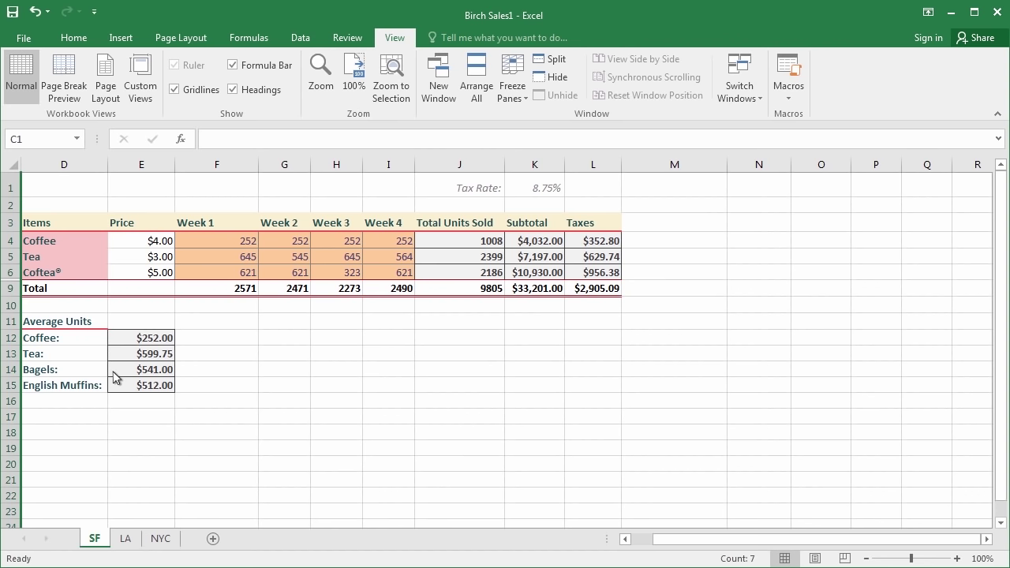
drag(113, 169, 392, 172)
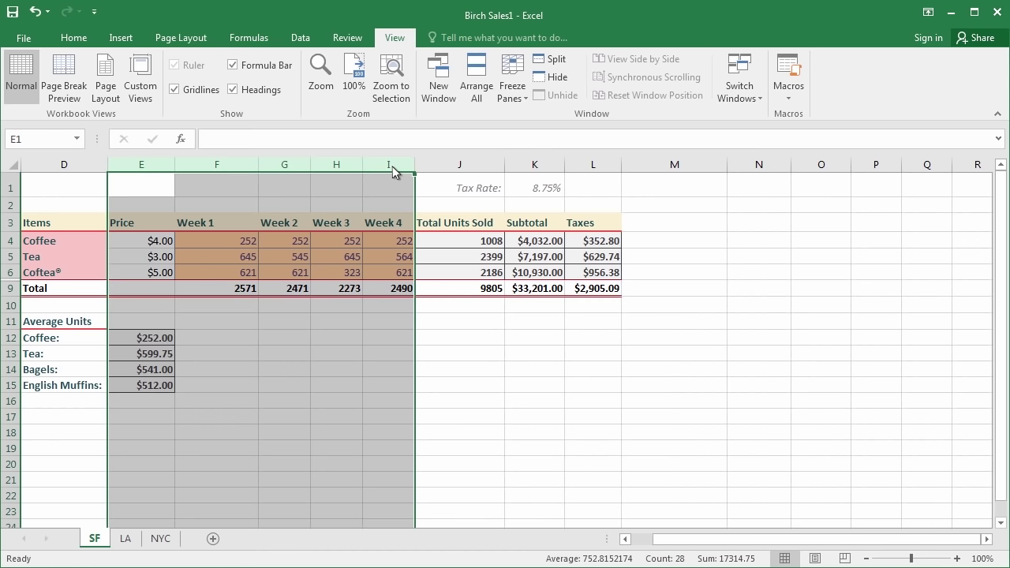
right_click(348, 166)
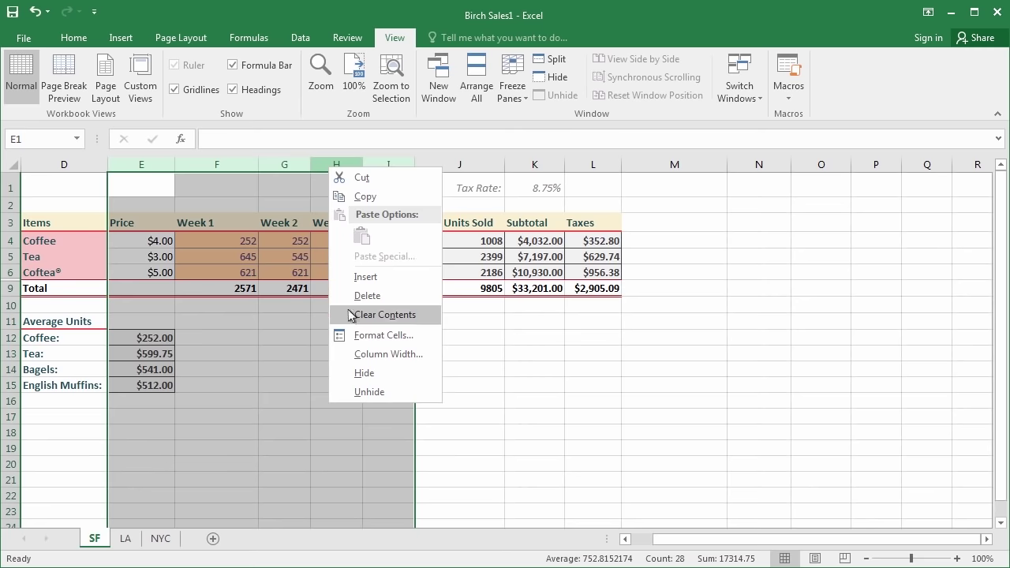
click(348, 375)
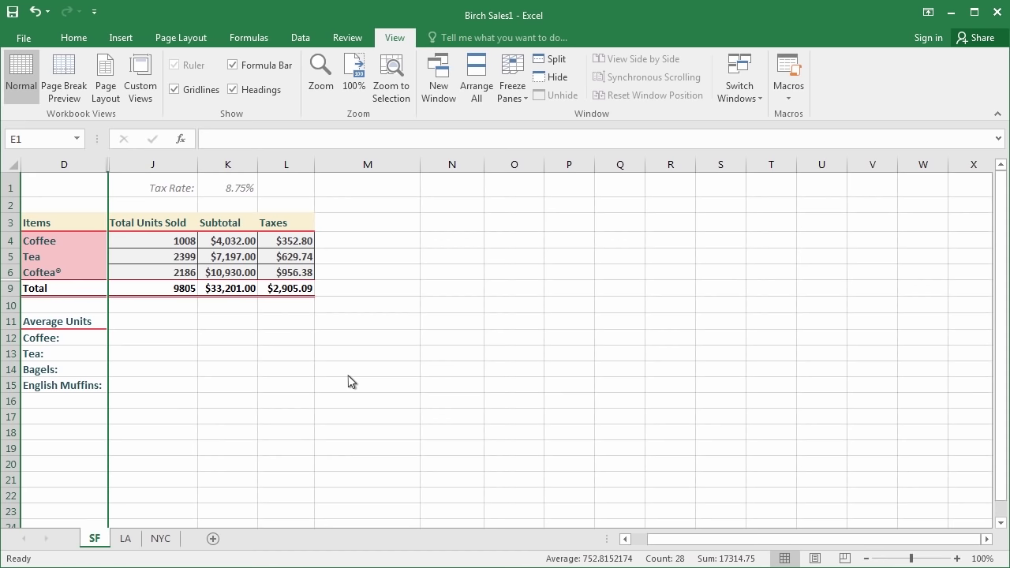
Hide the Taxes column L and the Subtotal column K
click(288, 165)
right_click(296, 165)
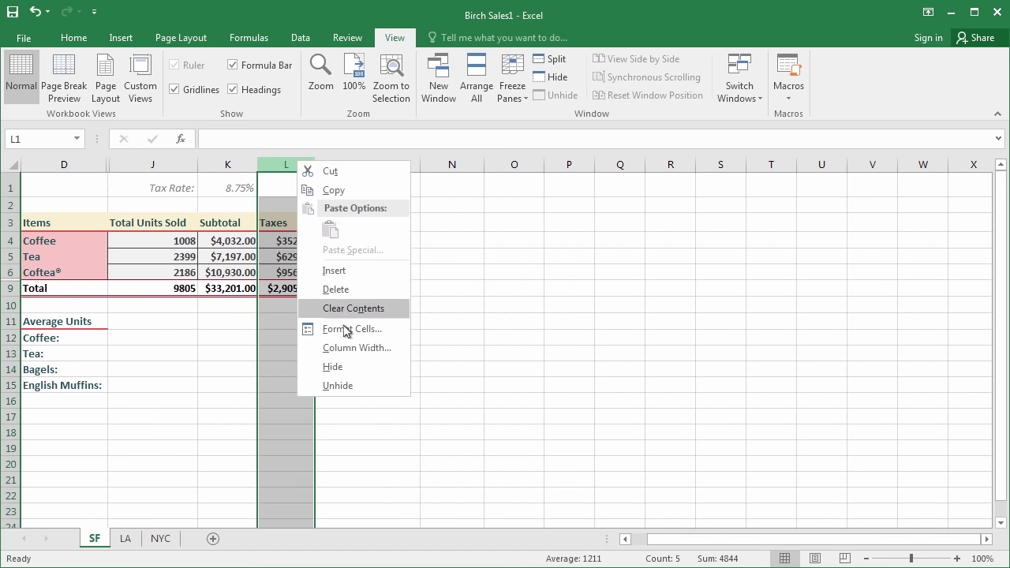
click(345, 367)
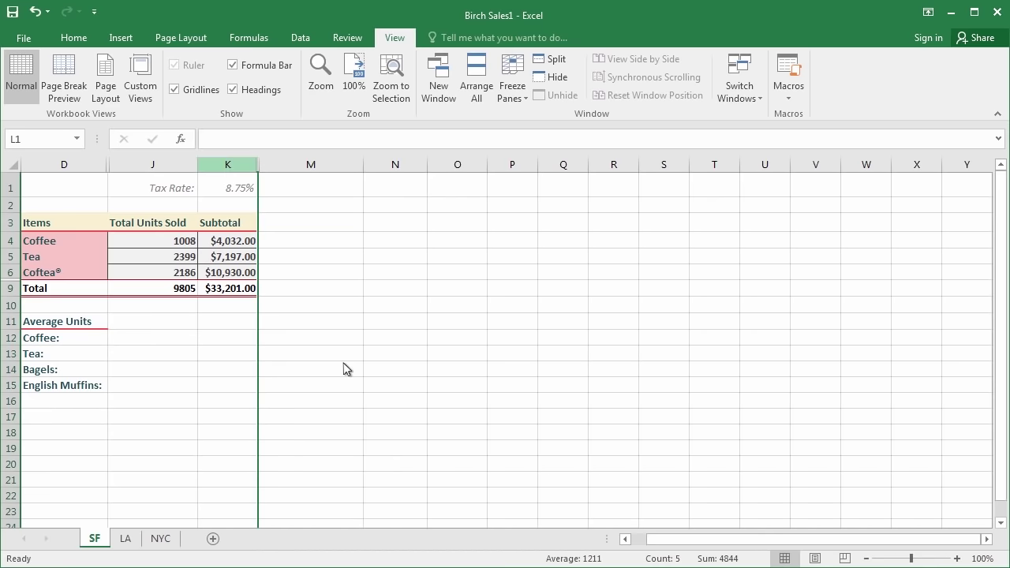
click(228, 165)
right_click(228, 168)
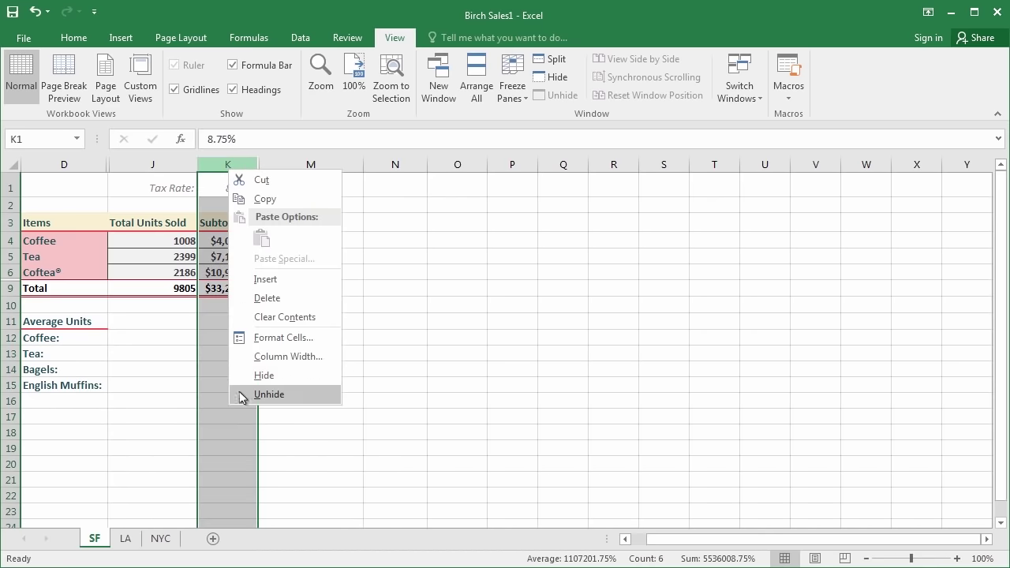
click(241, 382)
click(189, 339)
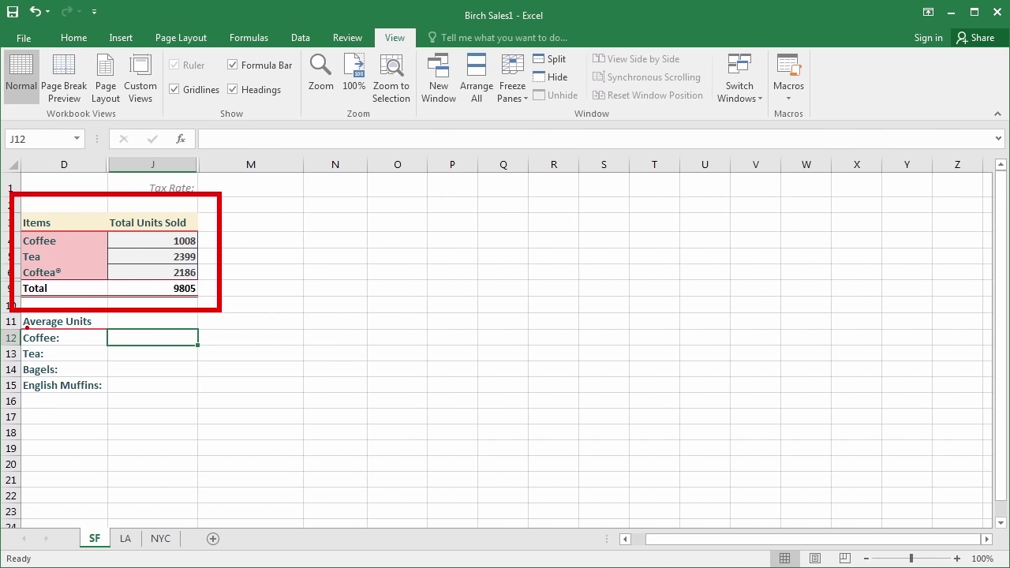
Hide rows 11 to 16, covering the Average Units block and the empty row below it
drag(10, 321, 14, 398)
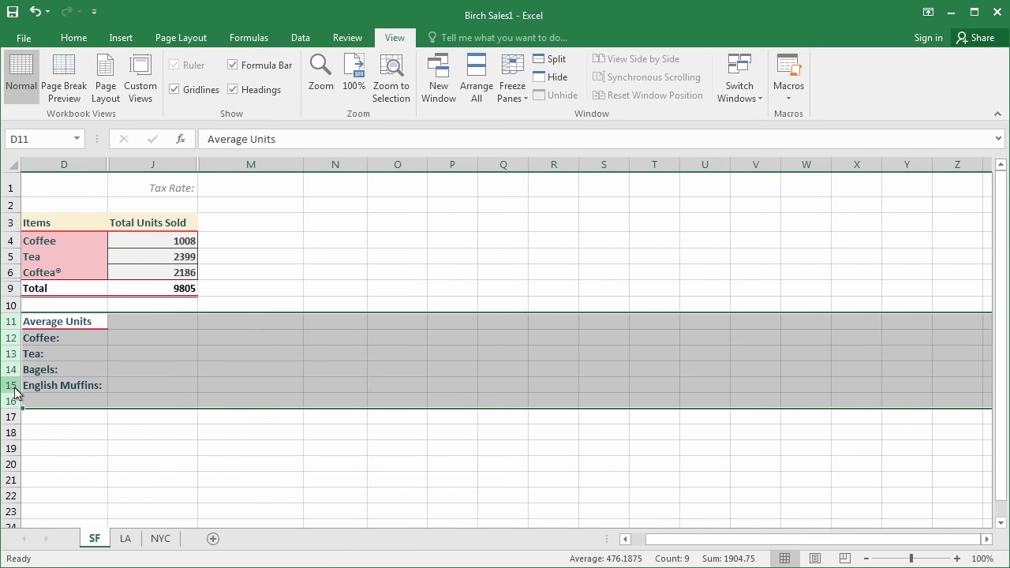
right_click(14, 398)
click(47, 564)
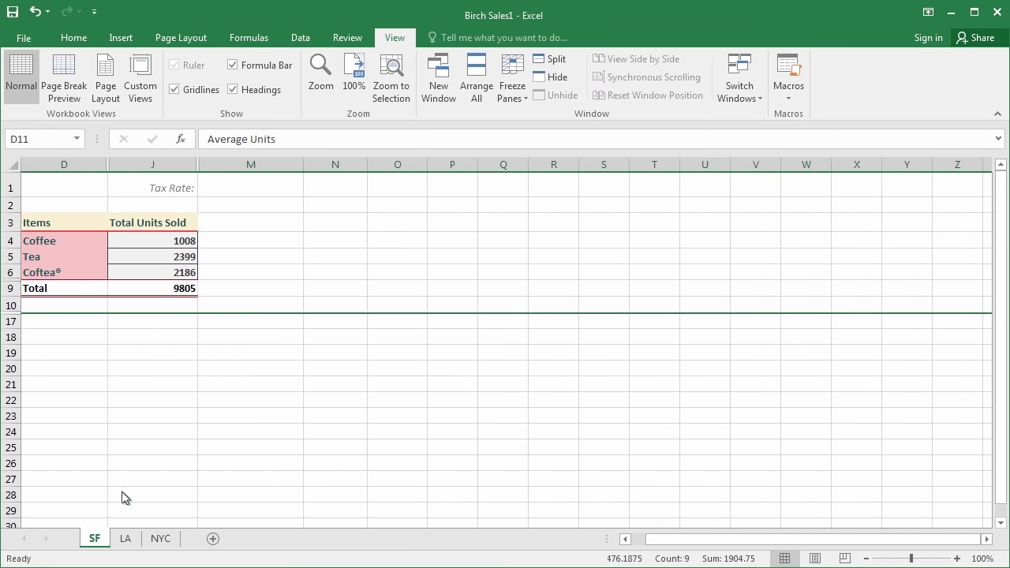
click(311, 341)
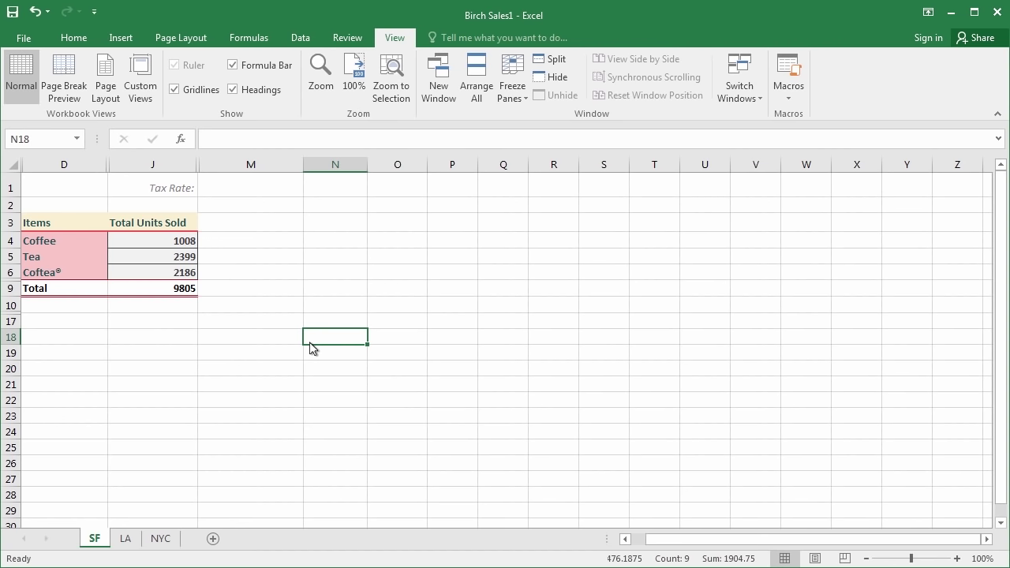
Save the layout as a custom view named Drink Order, including print settings and hidden rows, columns and filter settings
click(150, 86)
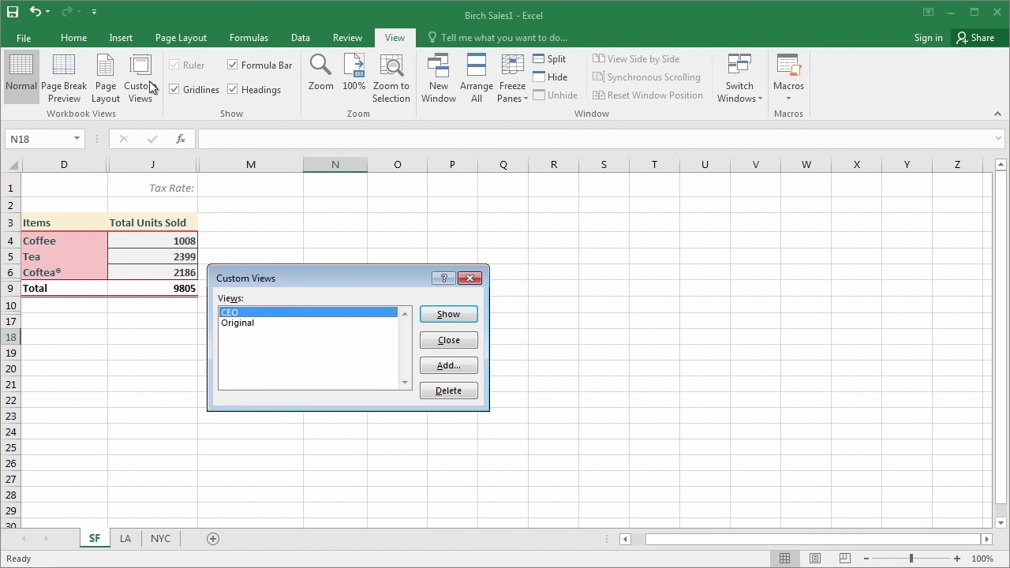
click(439, 367)
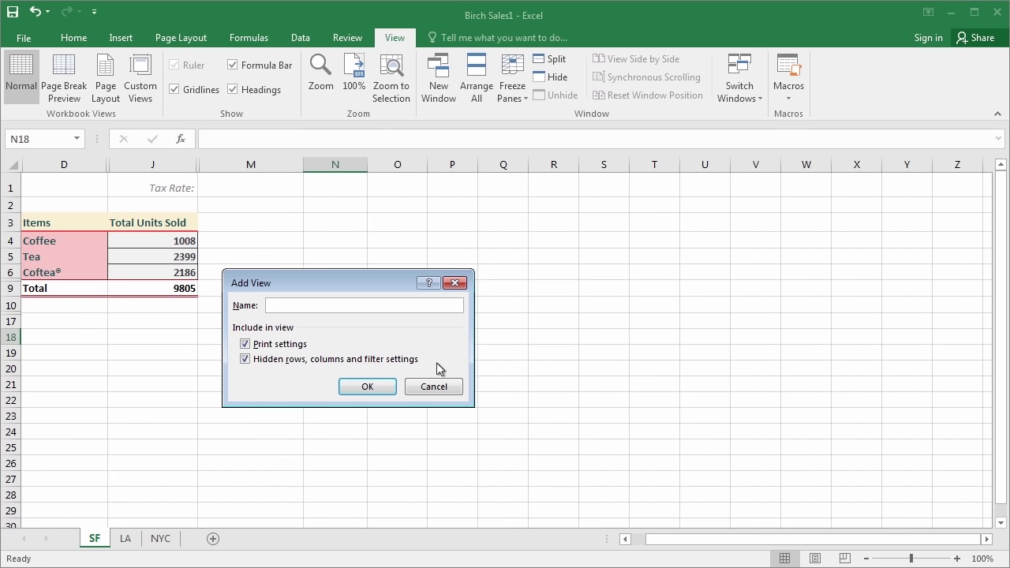
text(Drink Order)
key(Return)
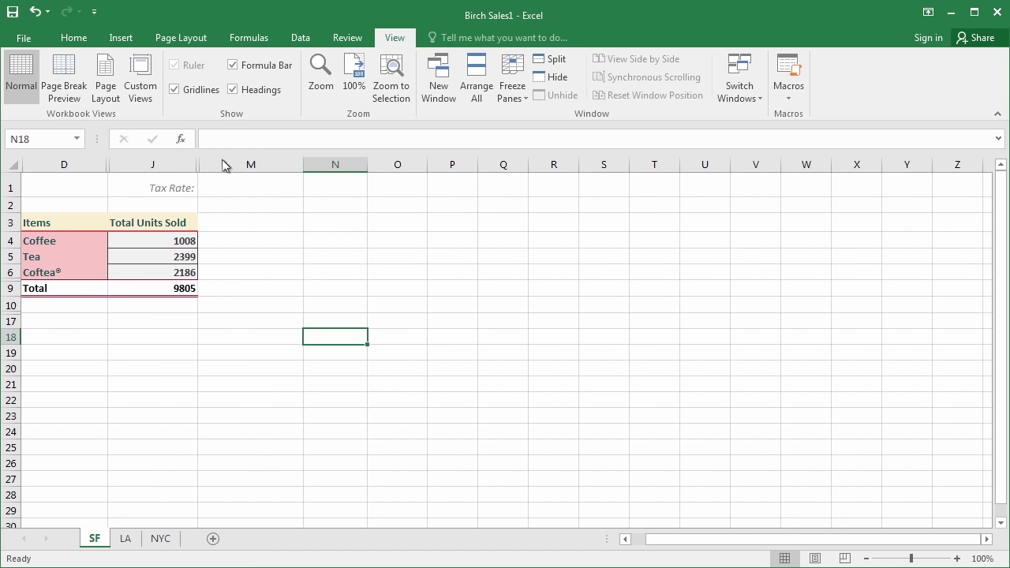
Check the saved layouts by showing the Original custom view, followed by the CEO view
click(147, 93)
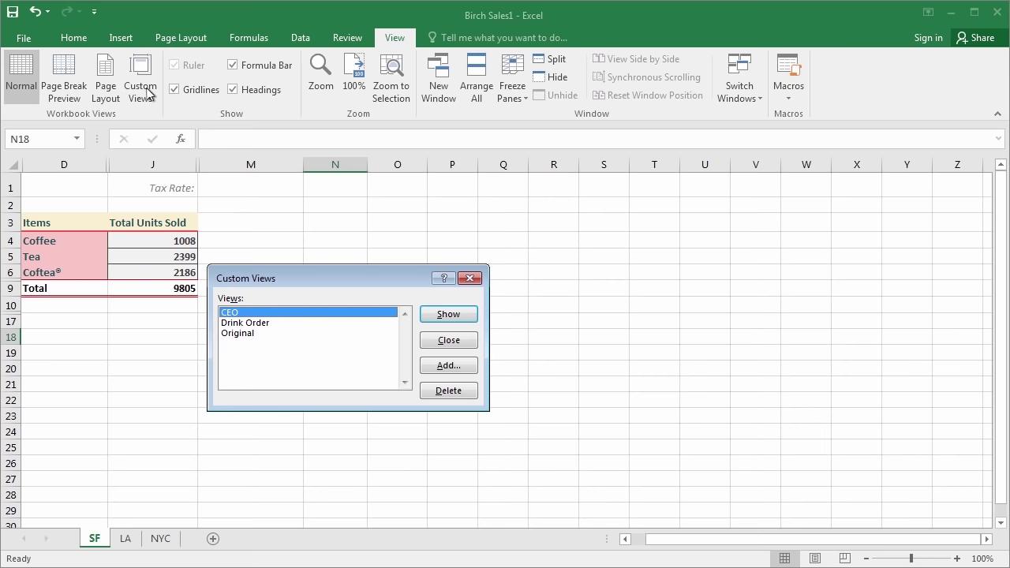
click(307, 333)
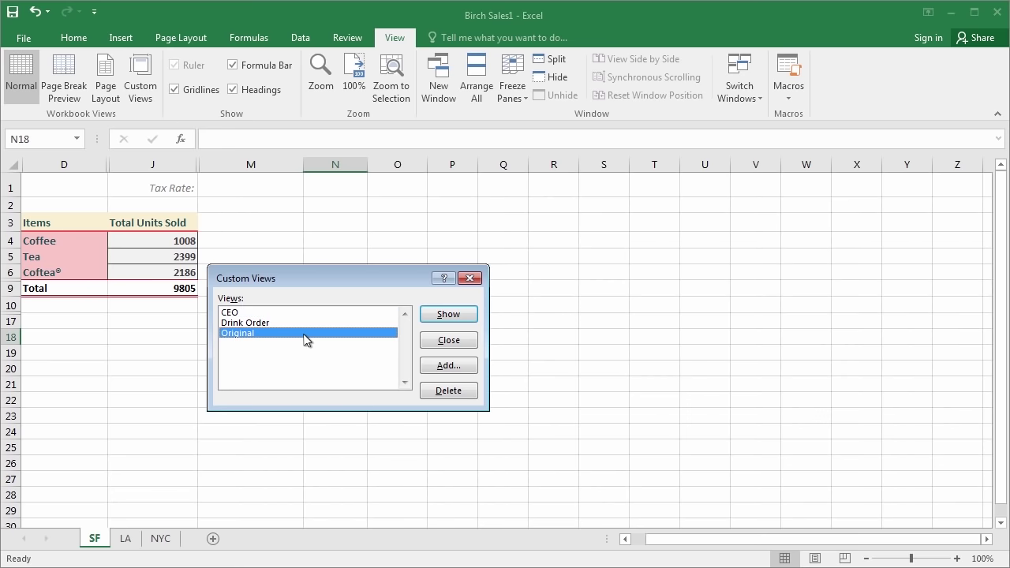
click(447, 314)
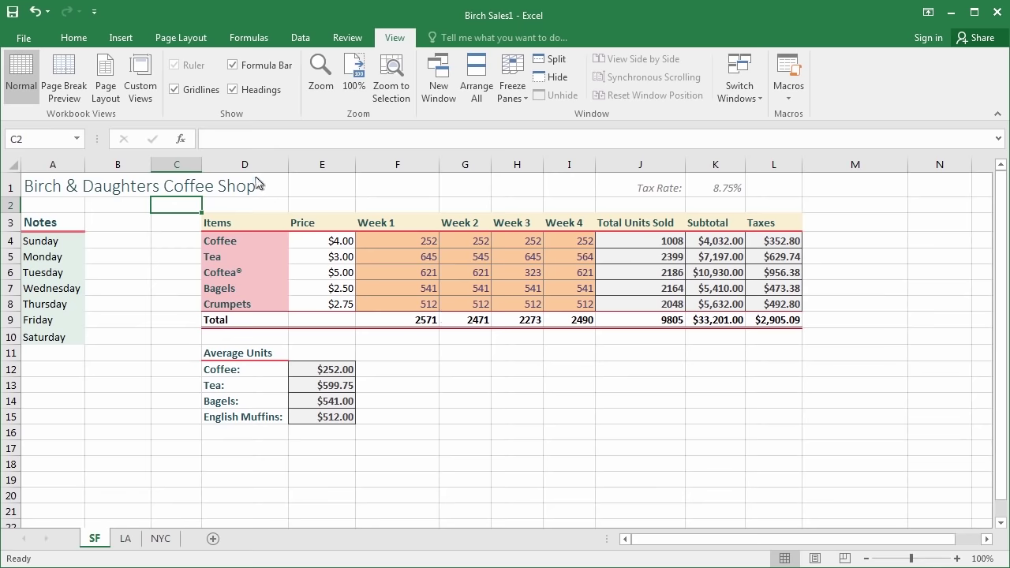
click(148, 98)
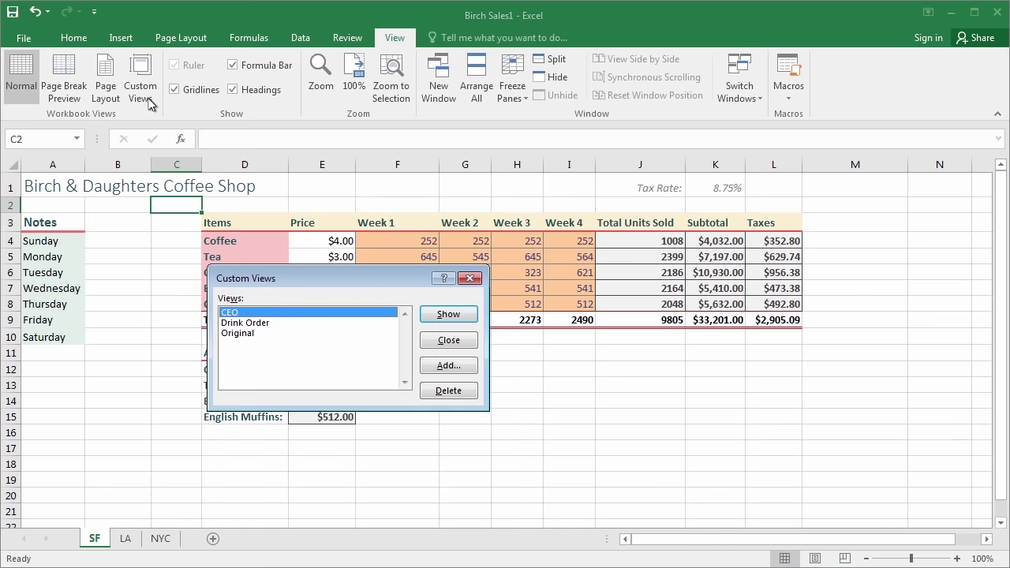
click(430, 313)
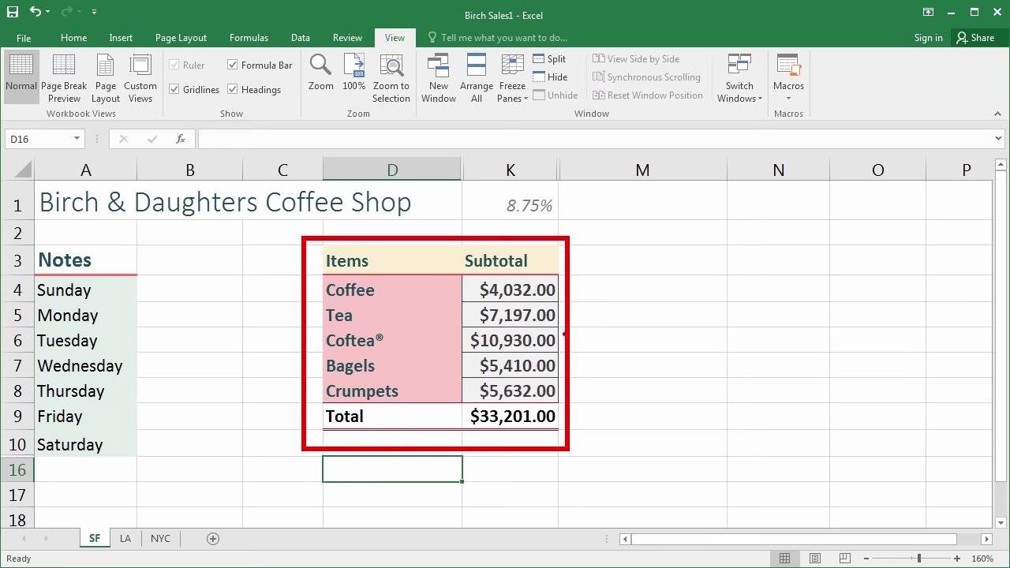
drag(574, 294, 813, 250)
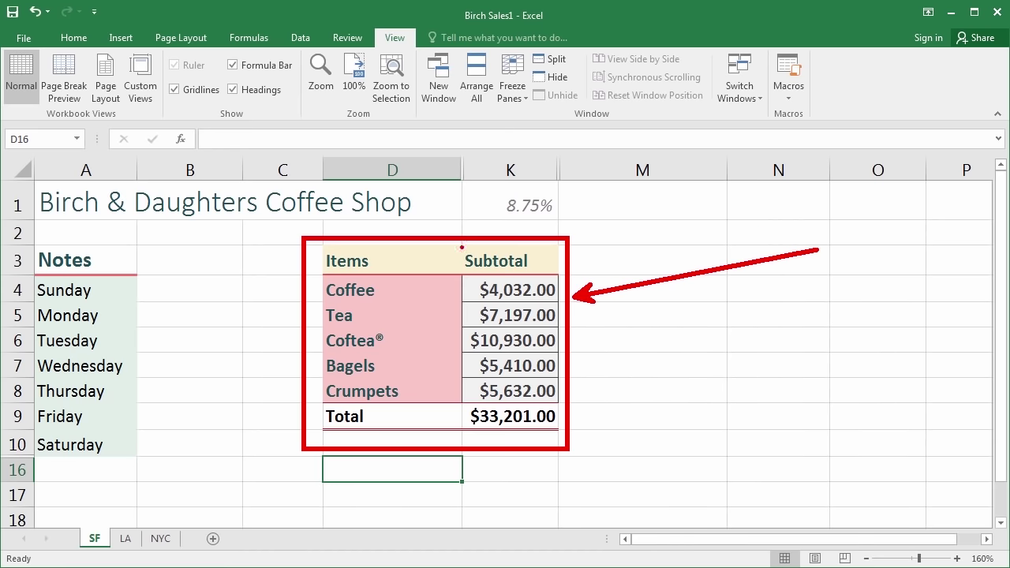
Show the Drink Order custom view to check its reduced items and units layout
click(150, 93)
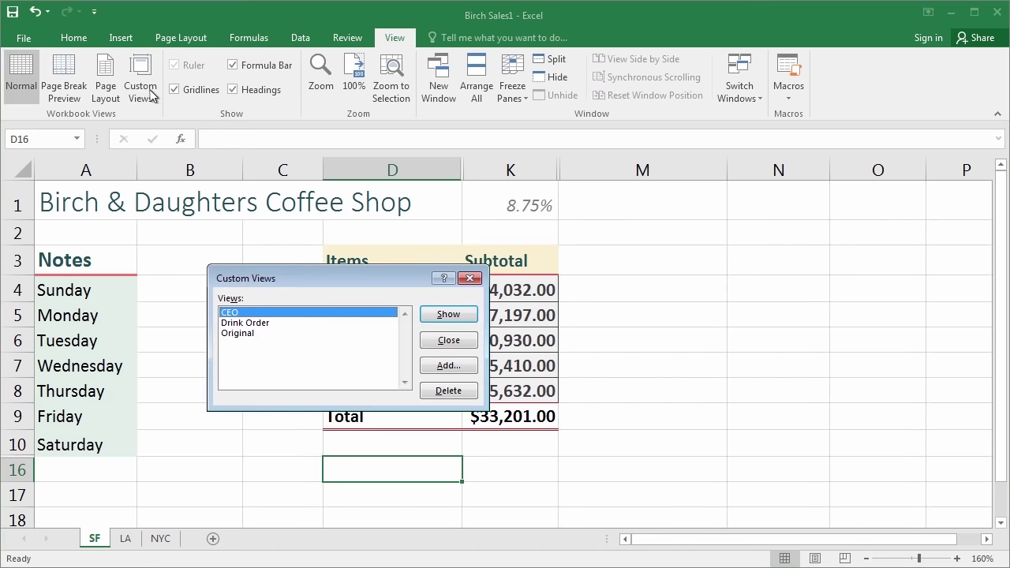
click(296, 323)
click(450, 315)
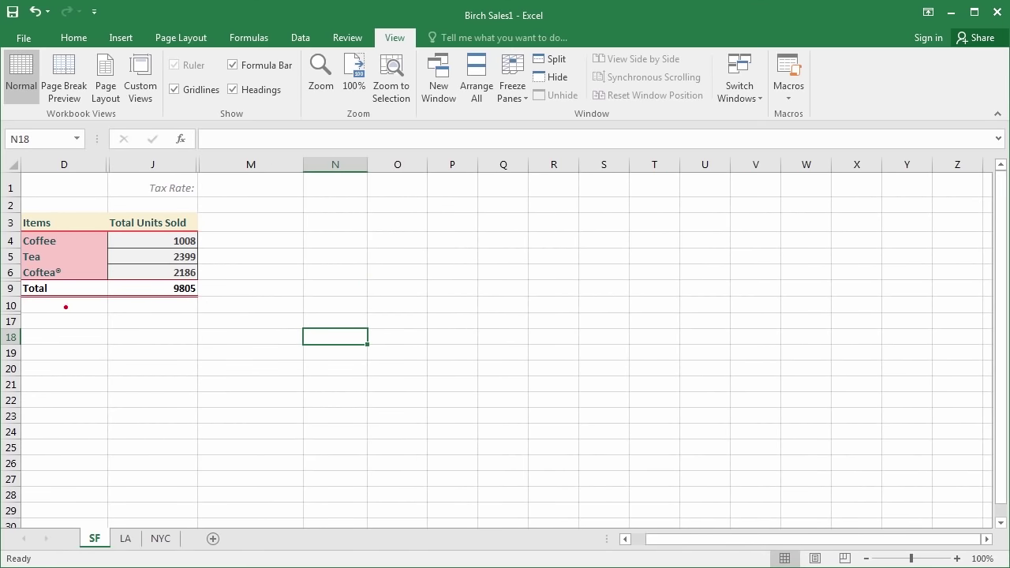
drag(65, 307, 138, 433)
drag(198, 269, 269, 377)
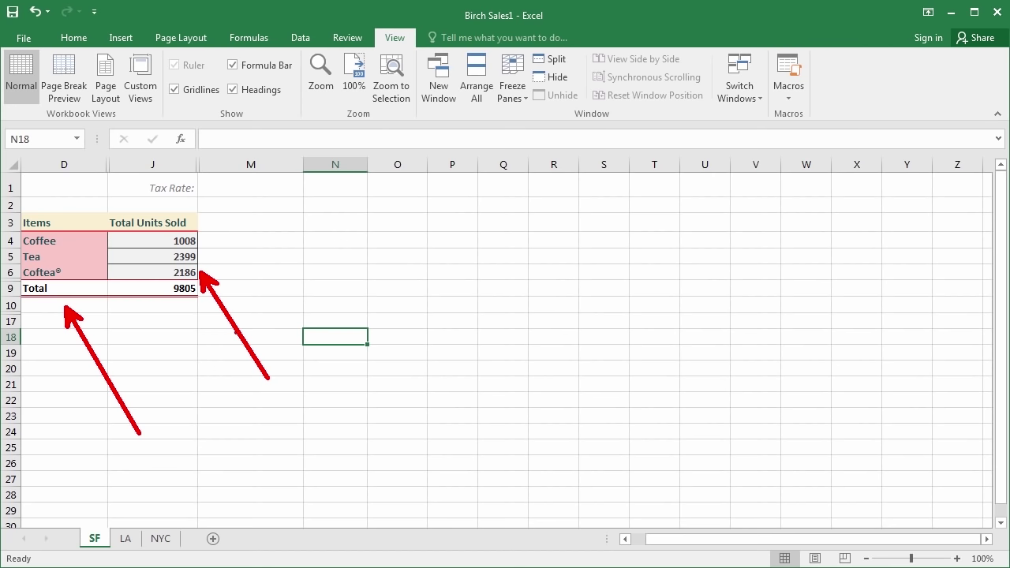
key(Escape)
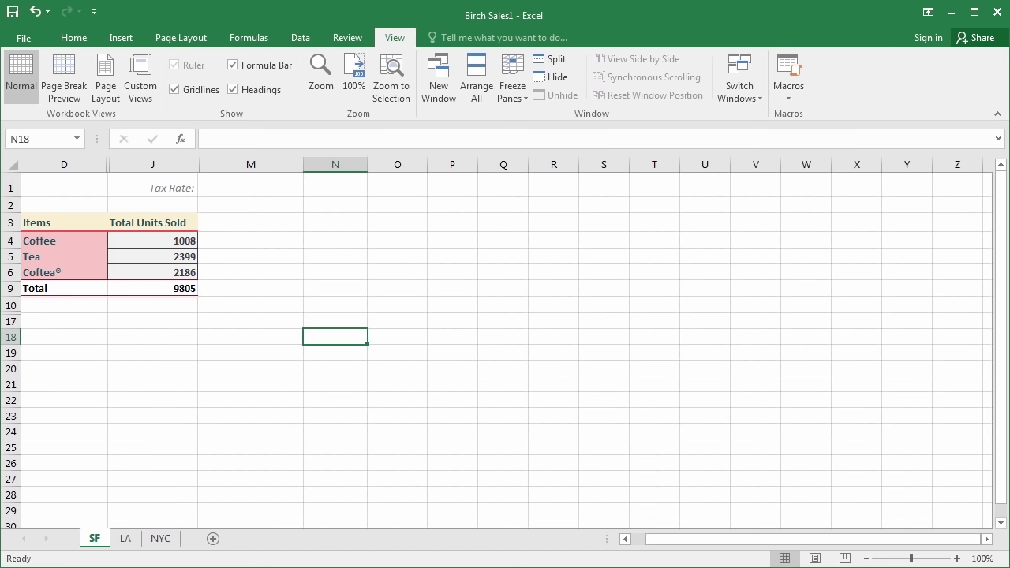
Show the Original custom view to restore the full SF sheet layout
click(132, 97)
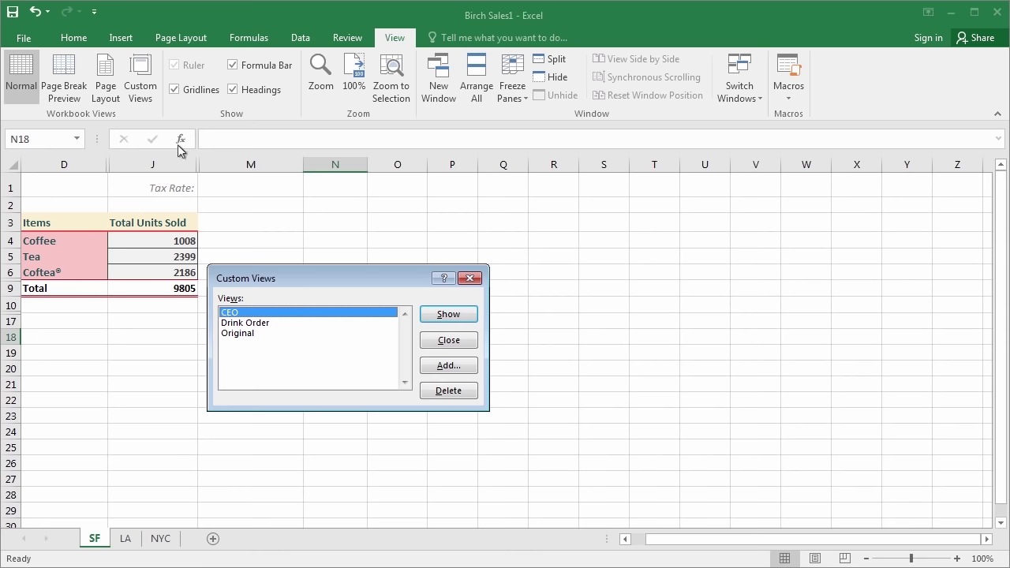
click(338, 333)
click(441, 315)
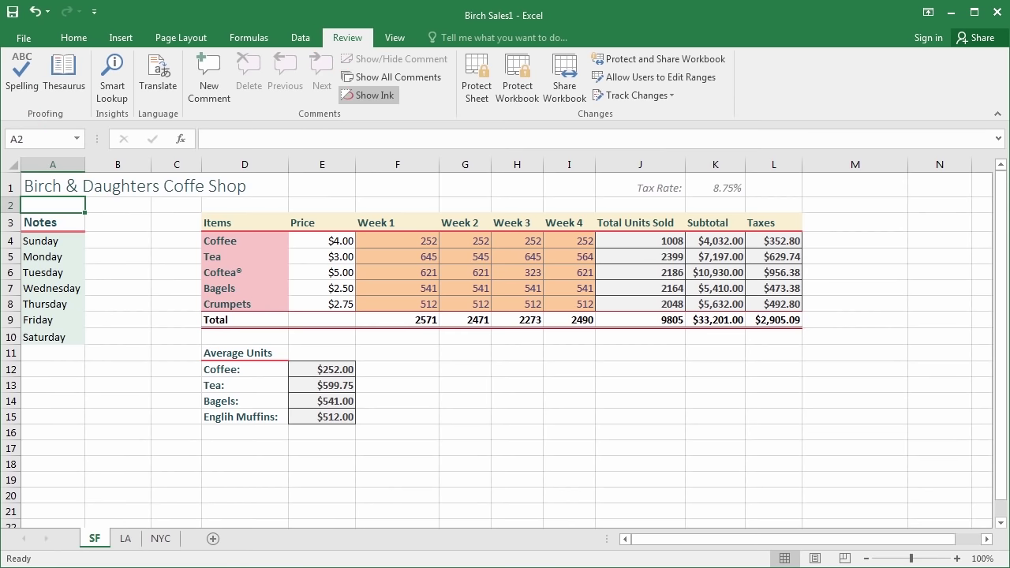
Spell-check the whole SF sheet, correcting "Englih" to "English" in D15 and "Coffe" to "Coffee" in the title
click(33, 98)
drag(319, 203, 515, 223)
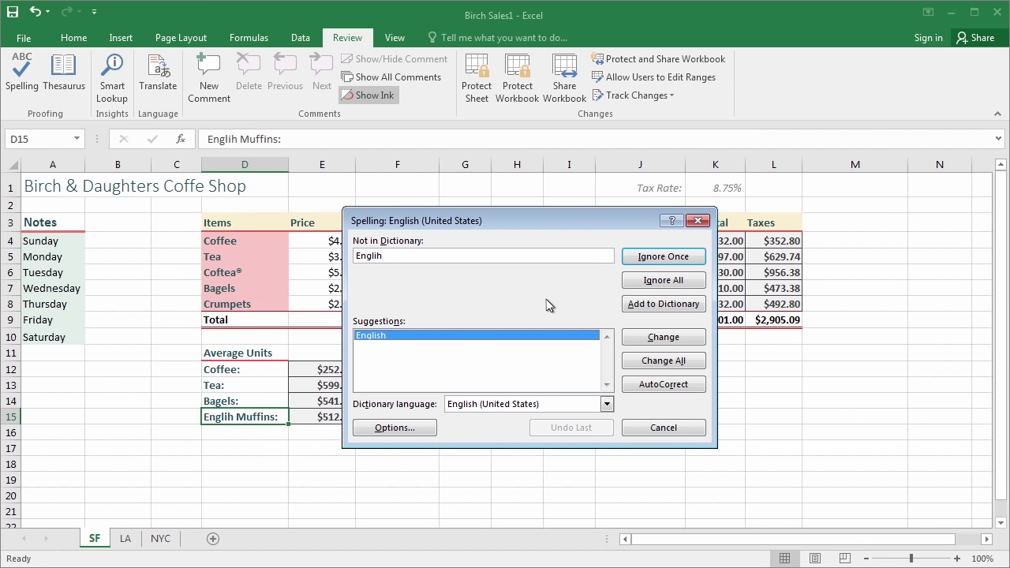
click(645, 340)
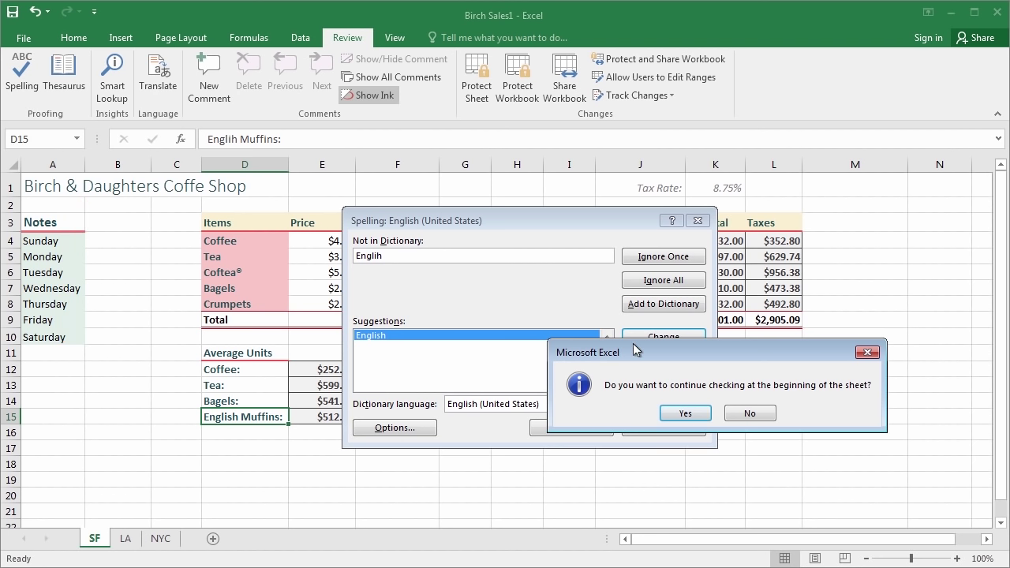
click(675, 416)
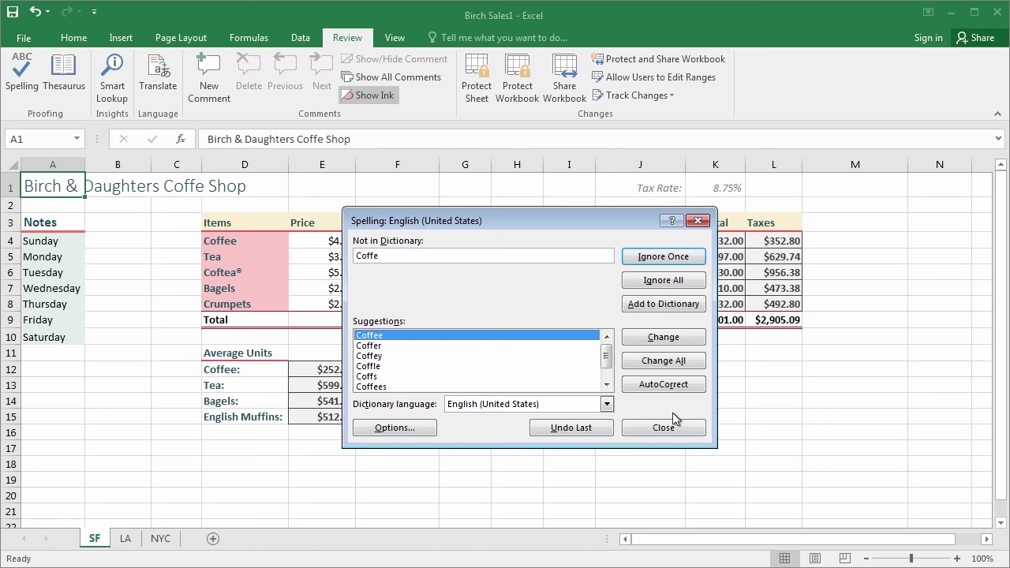
click(693, 339)
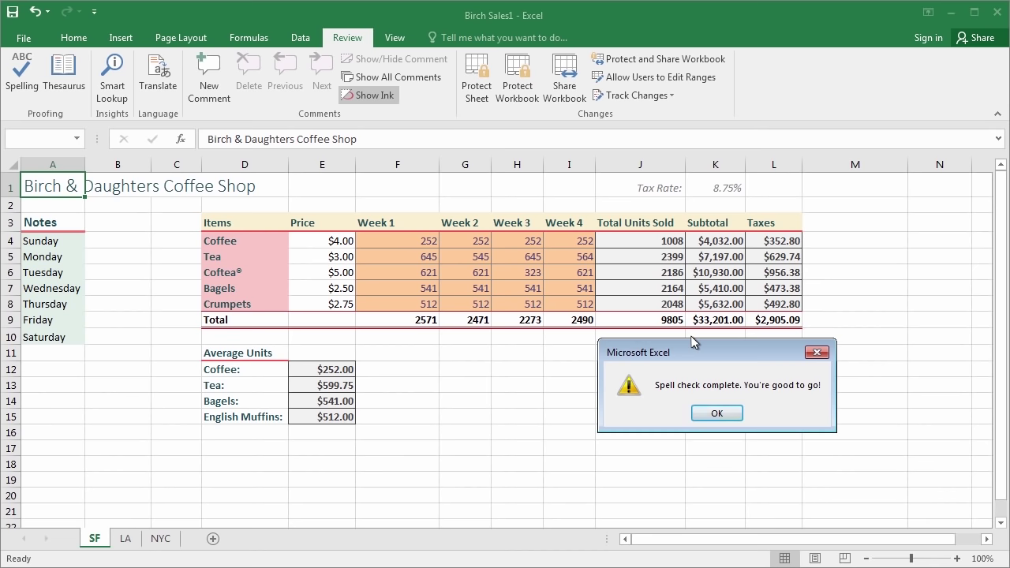
key(Return)
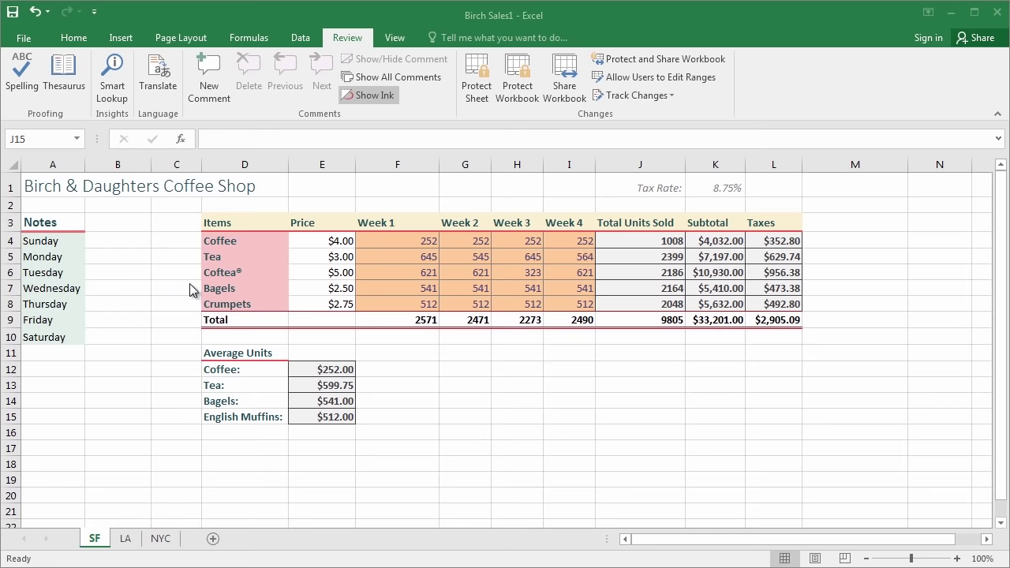
Examine the SF sheet's print preview and print settings, and return to the worksheet
click(190, 36)
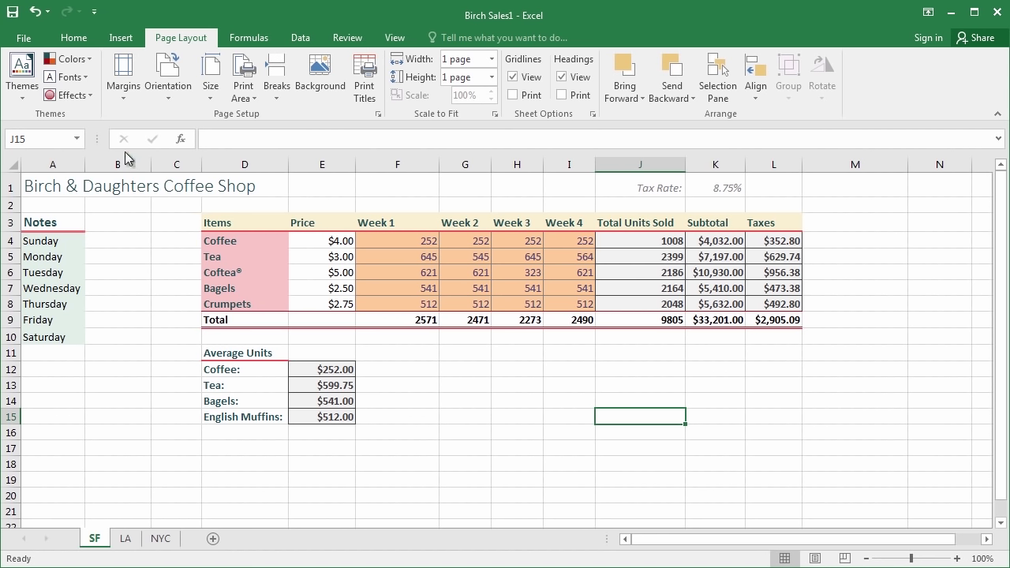
click(23, 40)
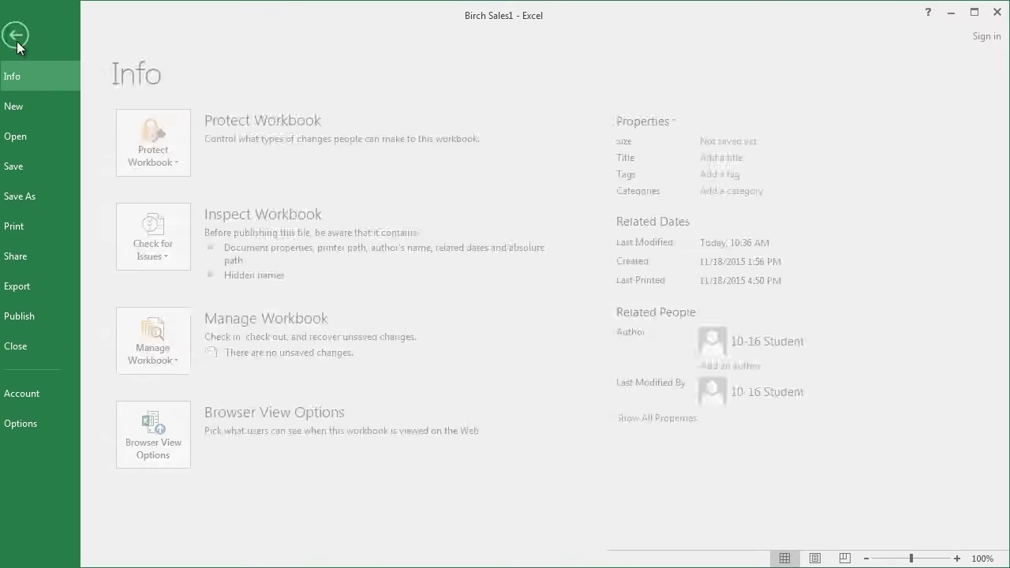
click(53, 235)
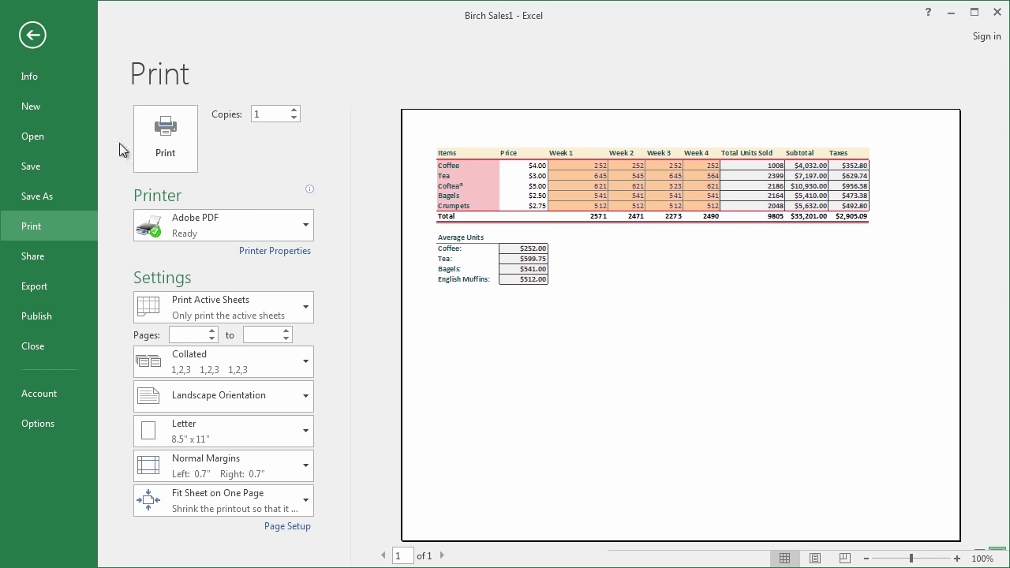
click(32, 35)
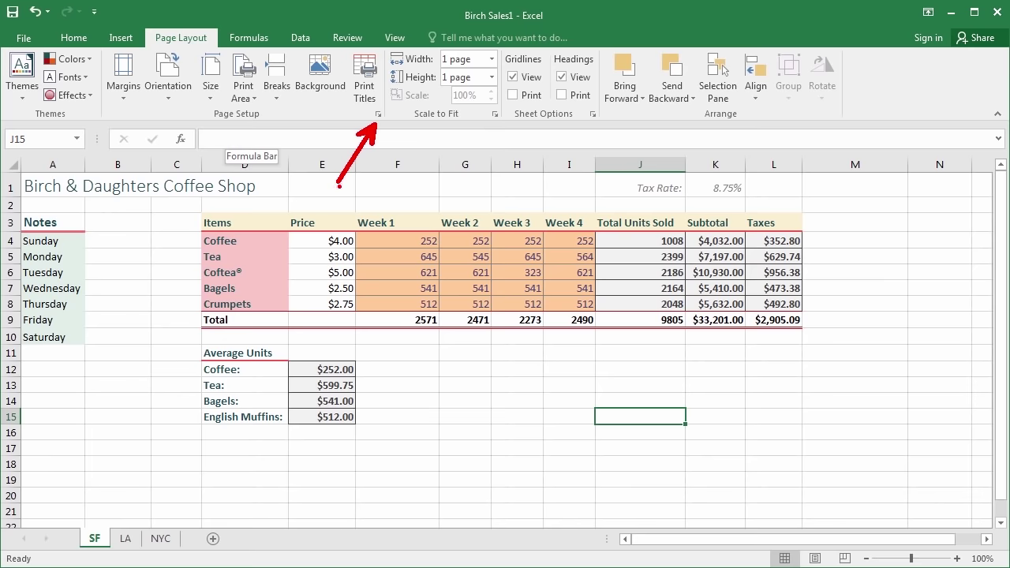
Review the page setup's scaling and margins, keeping the fit at 1 page wide by 1 tall, and preview the printout
click(377, 115)
drag(310, 155, 475, 118)
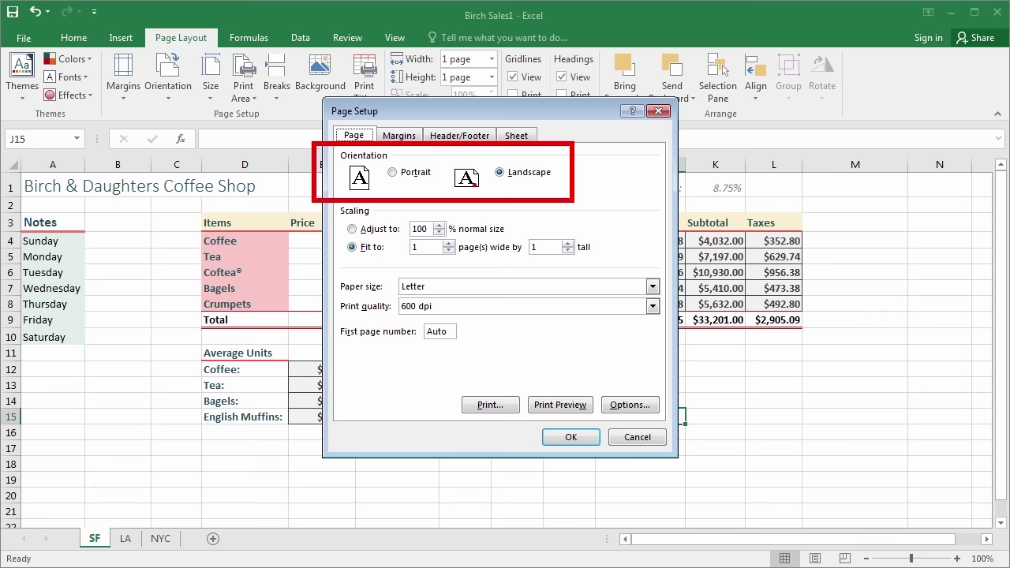
click(352, 229)
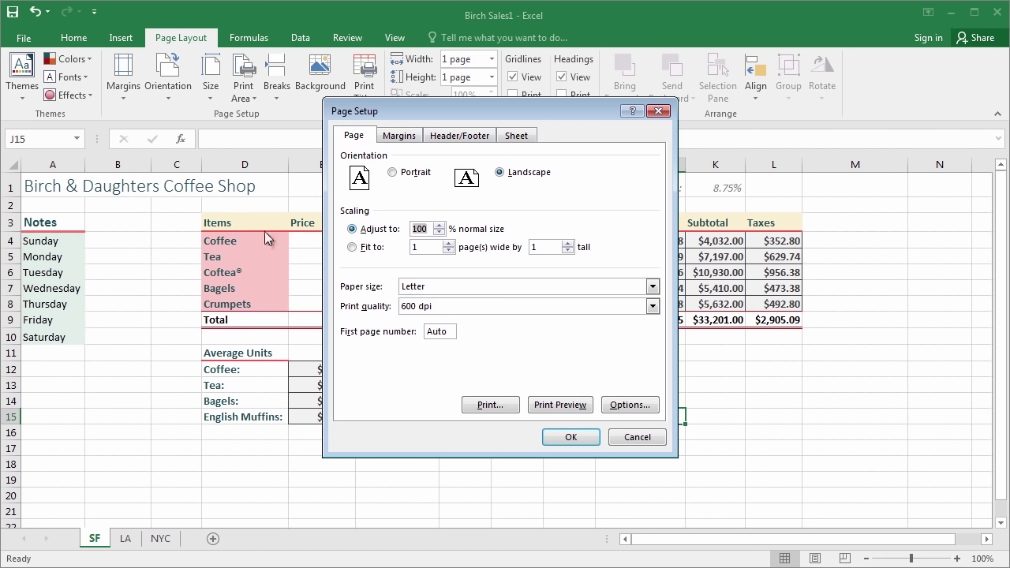
click(351, 247)
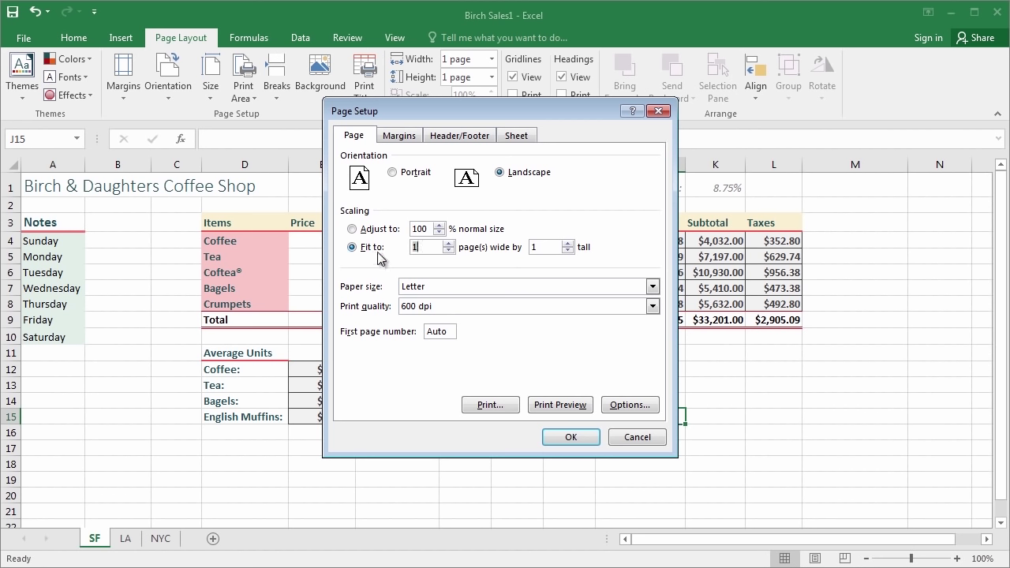
click(401, 139)
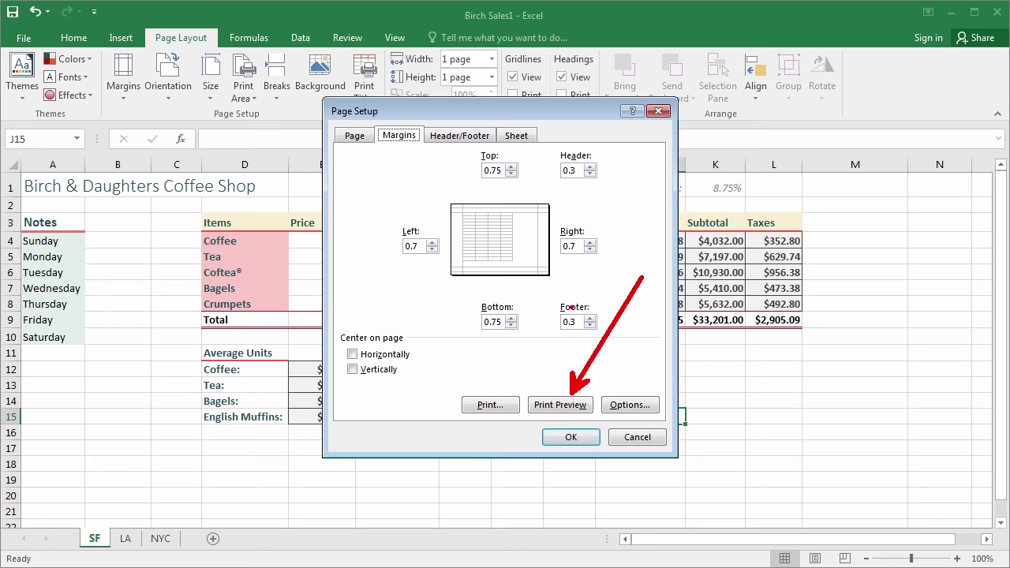
click(573, 409)
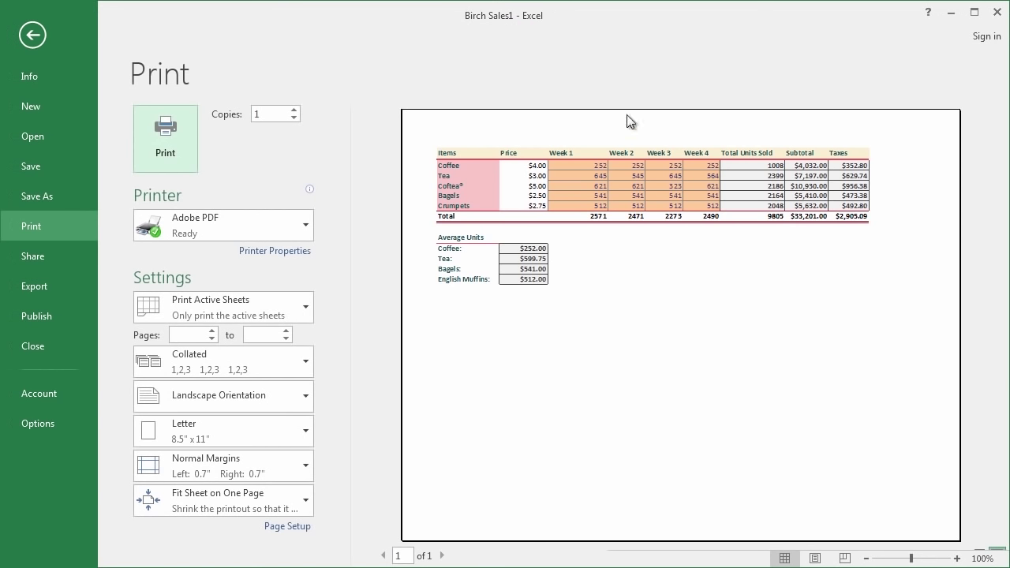
click(33, 35)
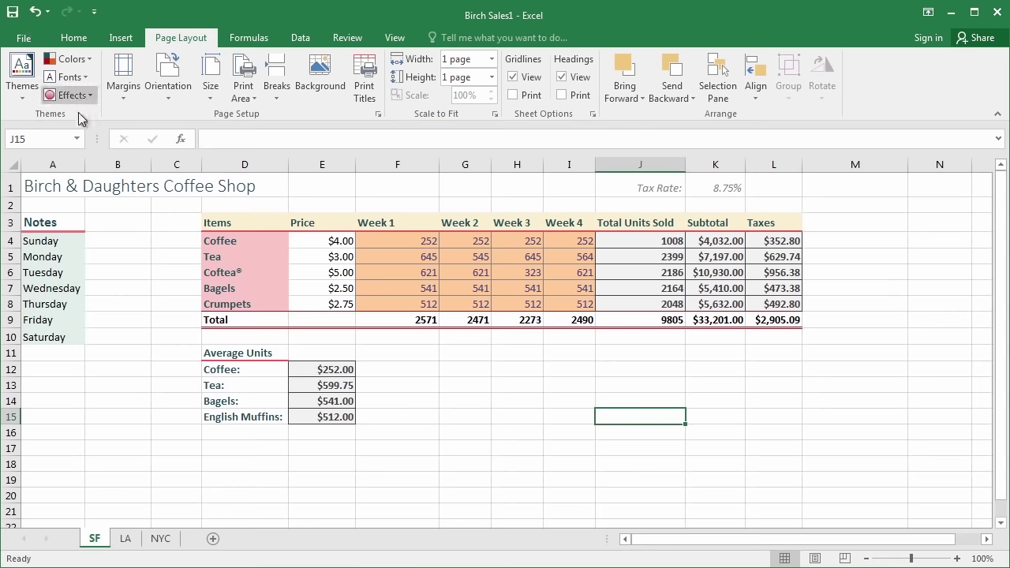
Examine the preset footers in the page setup, leaving the footer set to (none)
click(378, 114)
click(430, 138)
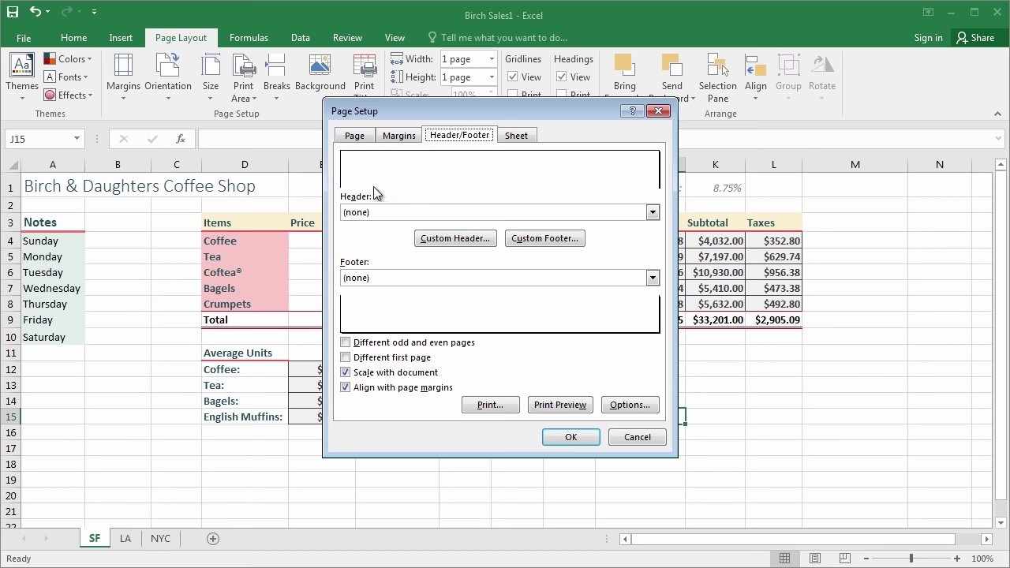
click(379, 279)
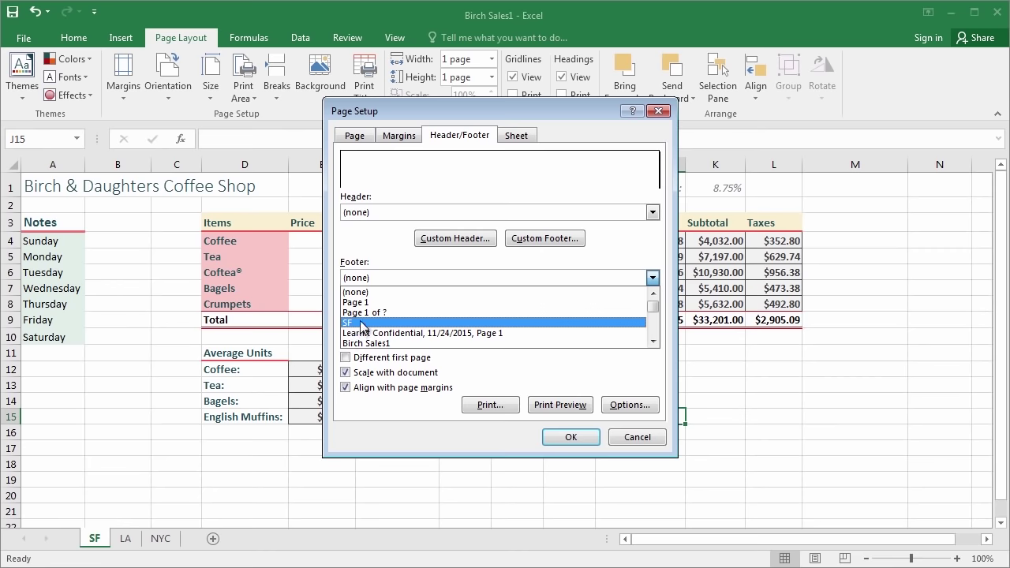
click(390, 291)
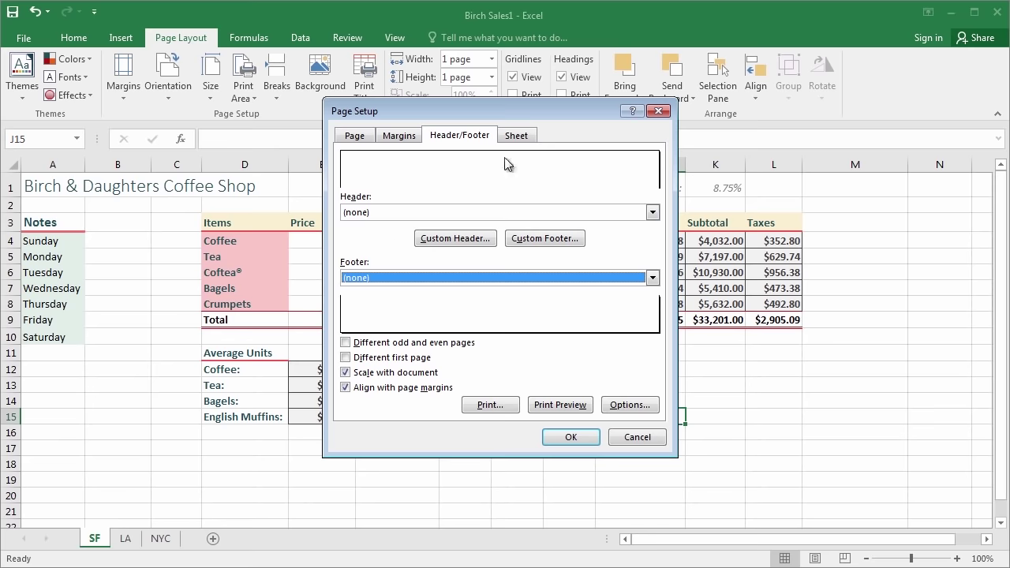
Replace the print area with A3:B10 around the Notes list in the page setup, and preview the printout
click(517, 135)
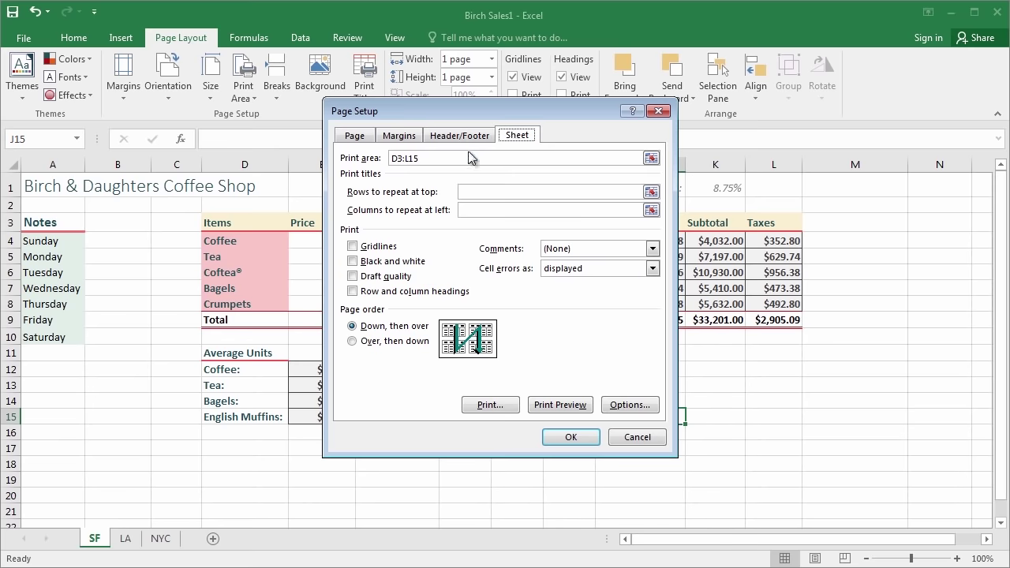
click(401, 158)
double_click(401, 158)
key(BackSpace)
drag(408, 112, 593, 143)
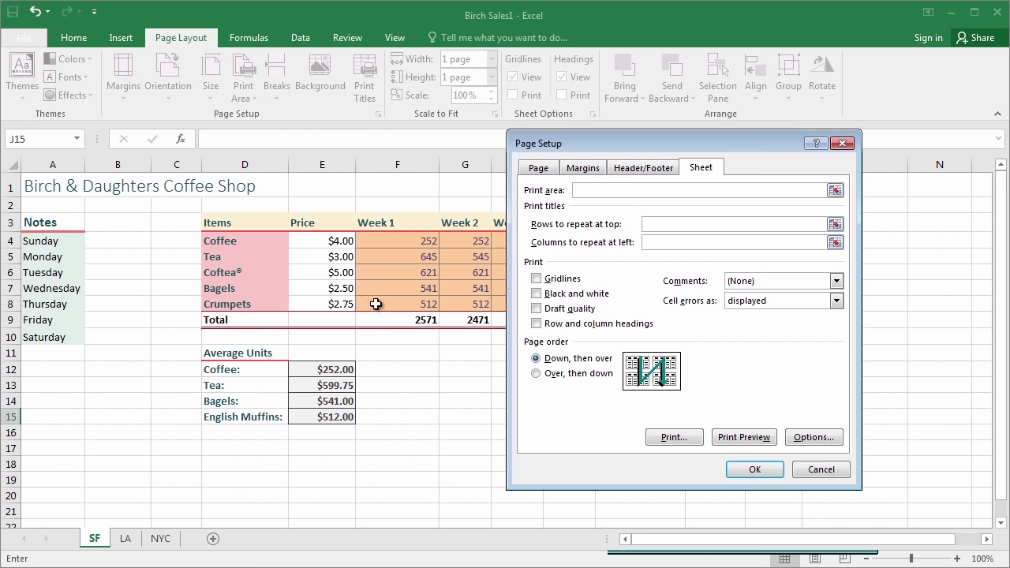
drag(557, 143, 594, 137)
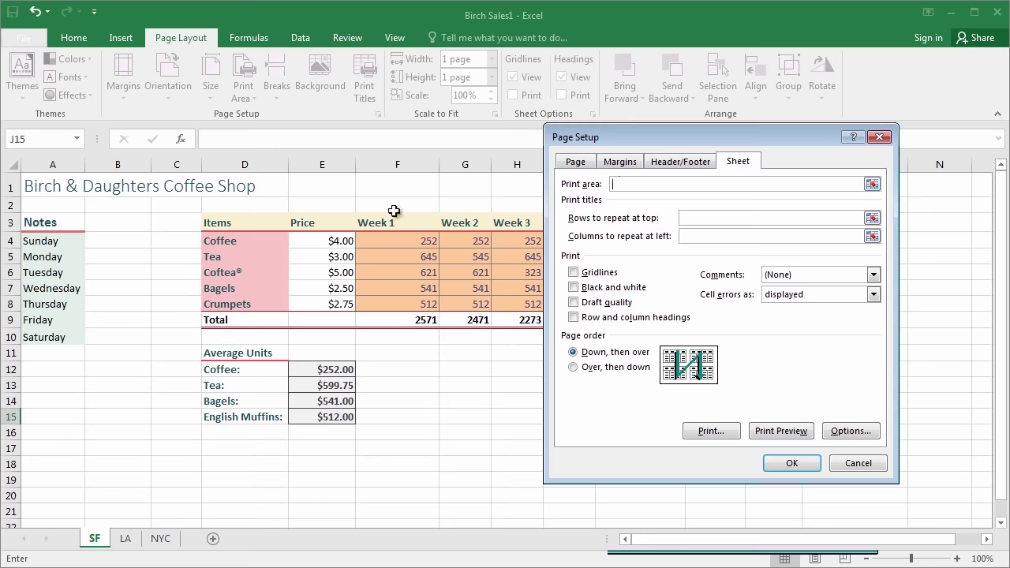
drag(40, 223, 127, 340)
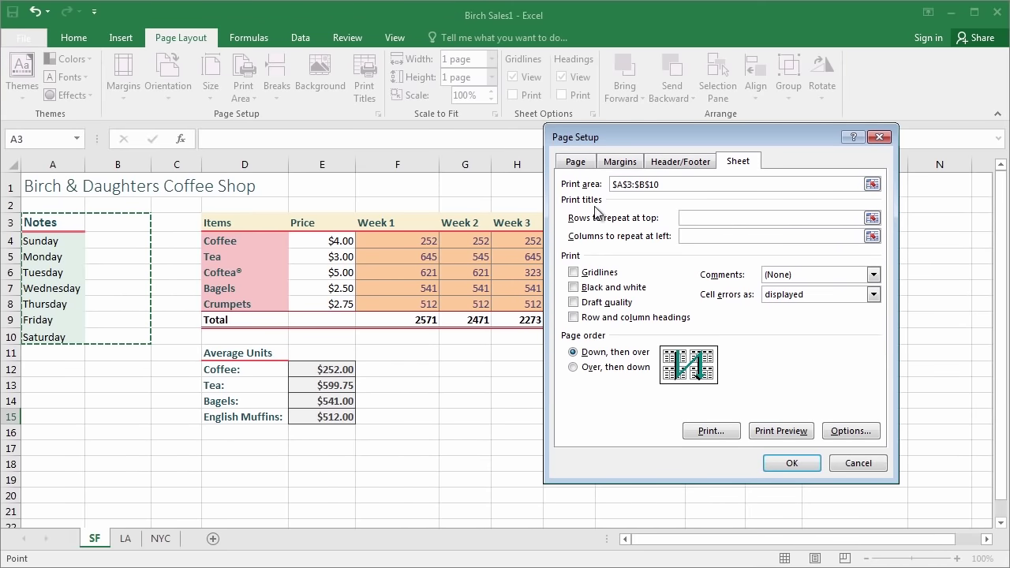
click(781, 431)
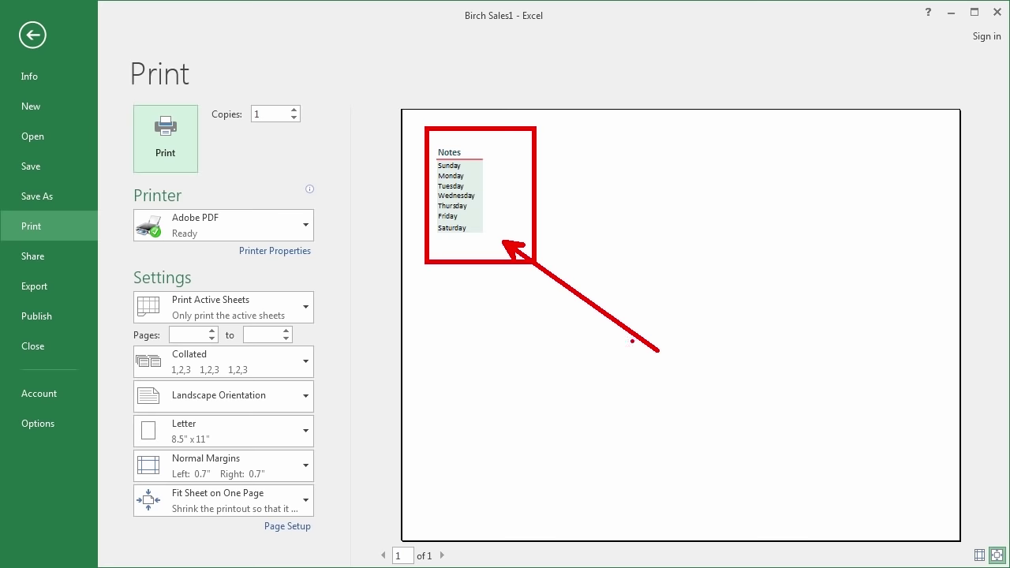
click(32, 35)
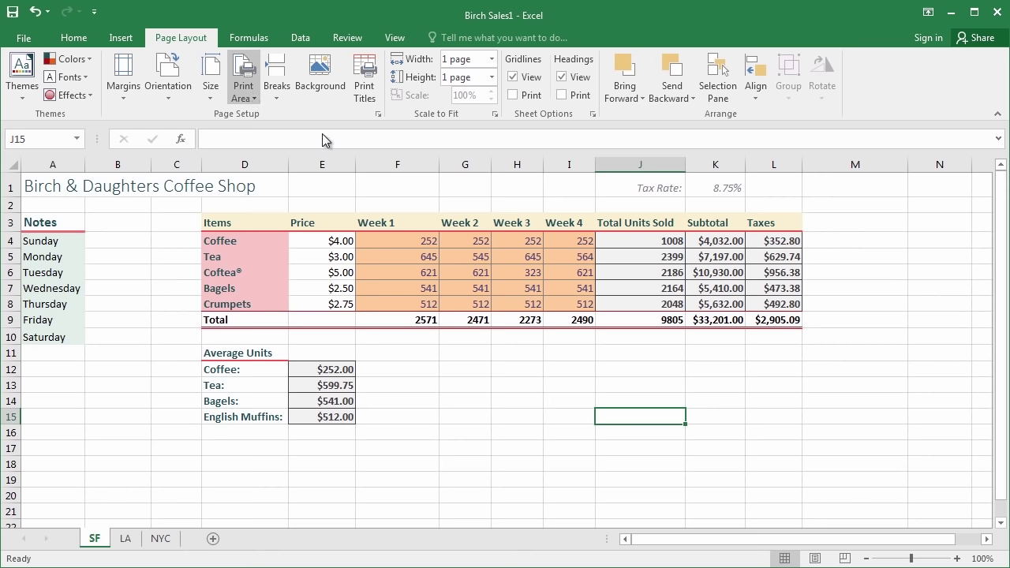
Set the print area to the sales table D3:L9 and check it in the print preview
drag(237, 221, 759, 318)
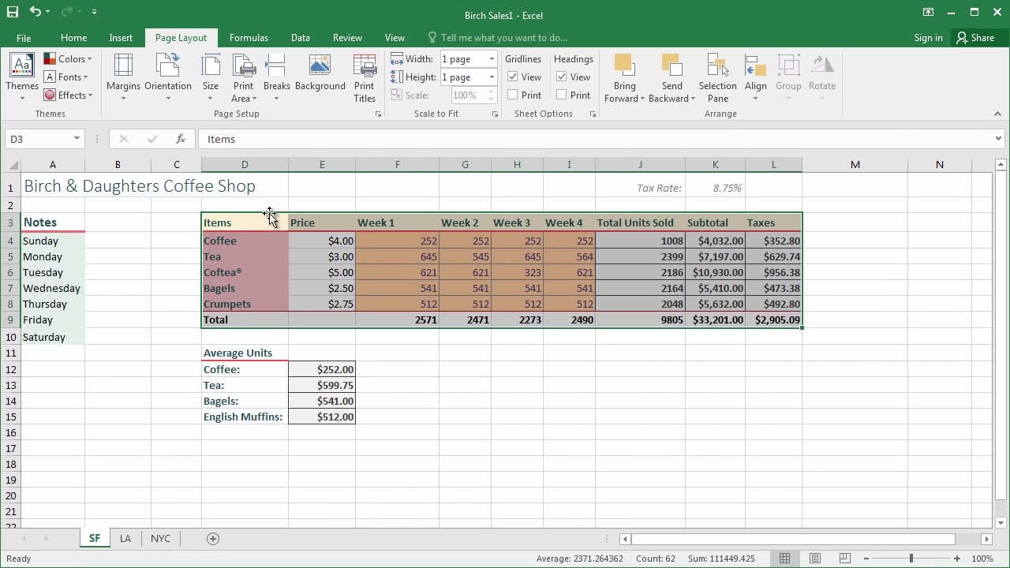
click(243, 90)
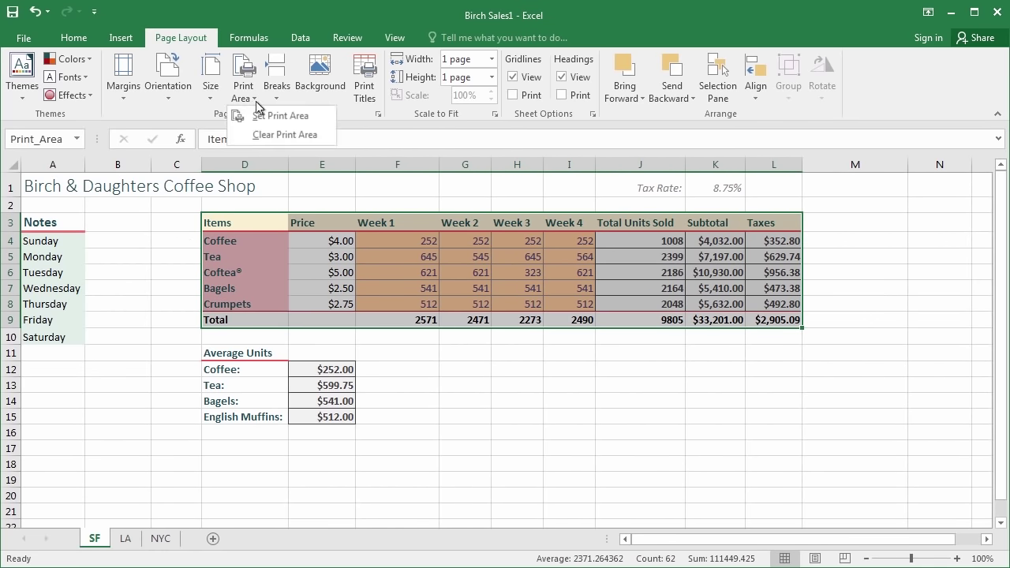
click(318, 116)
click(21, 42)
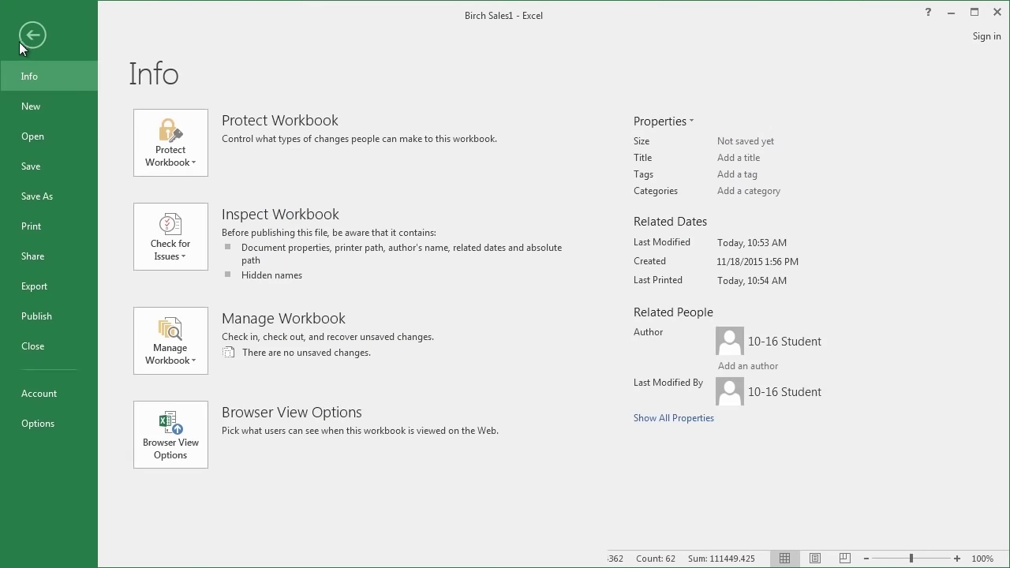
click(48, 224)
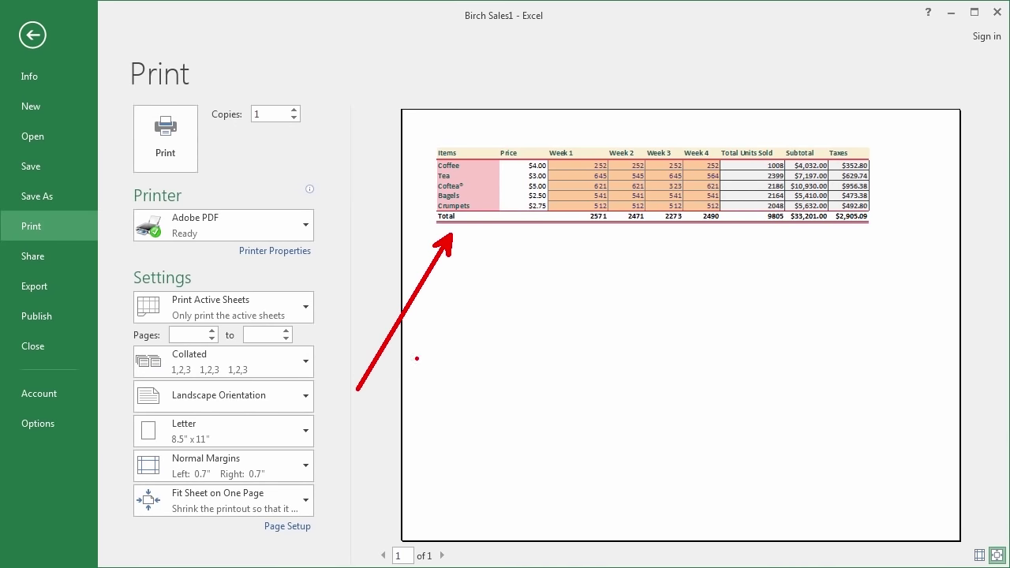
click(33, 35)
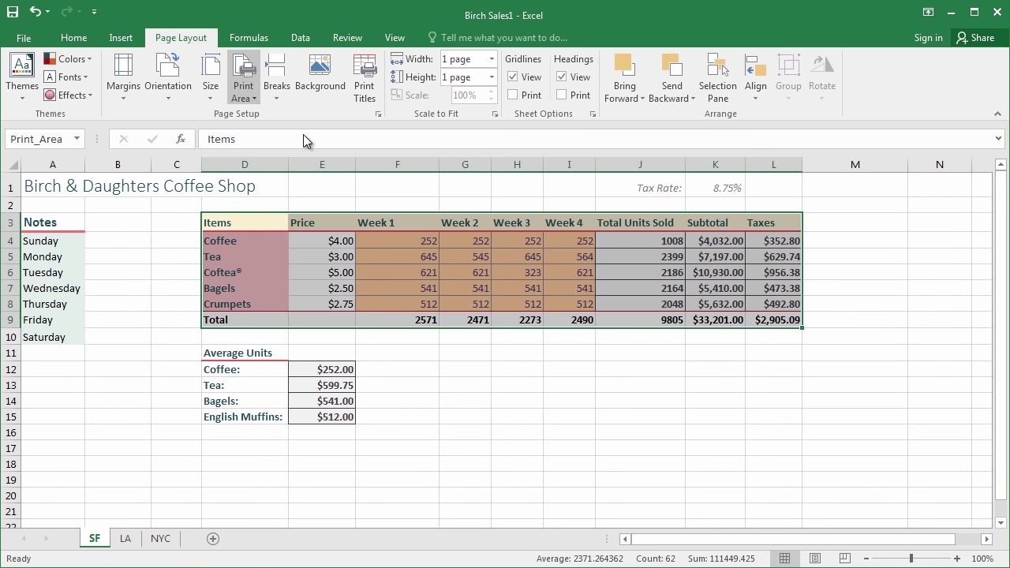
View the SF sheet in Page Break Preview, followed by Page Layout view
click(186, 246)
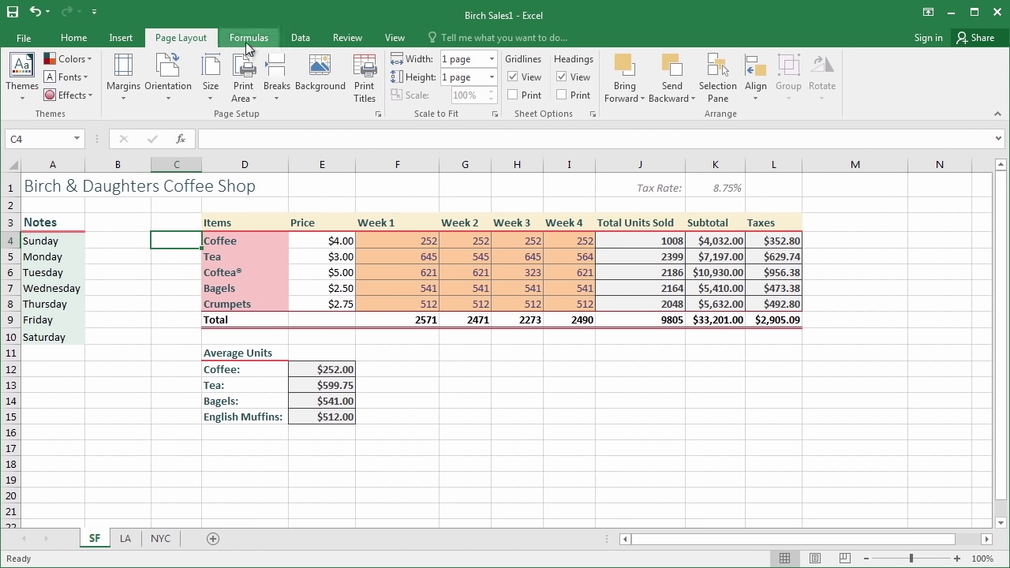
click(393, 39)
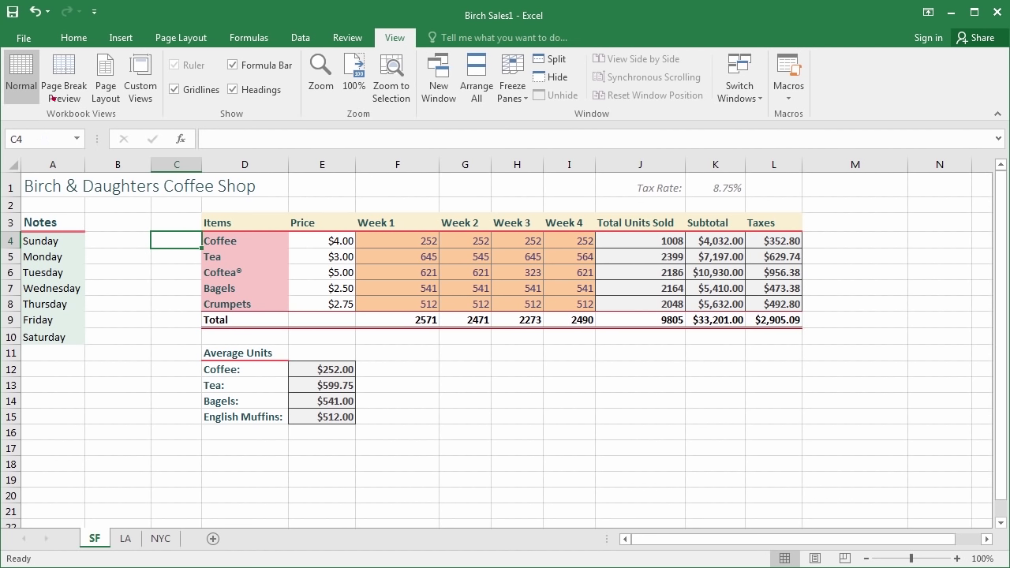
click(70, 82)
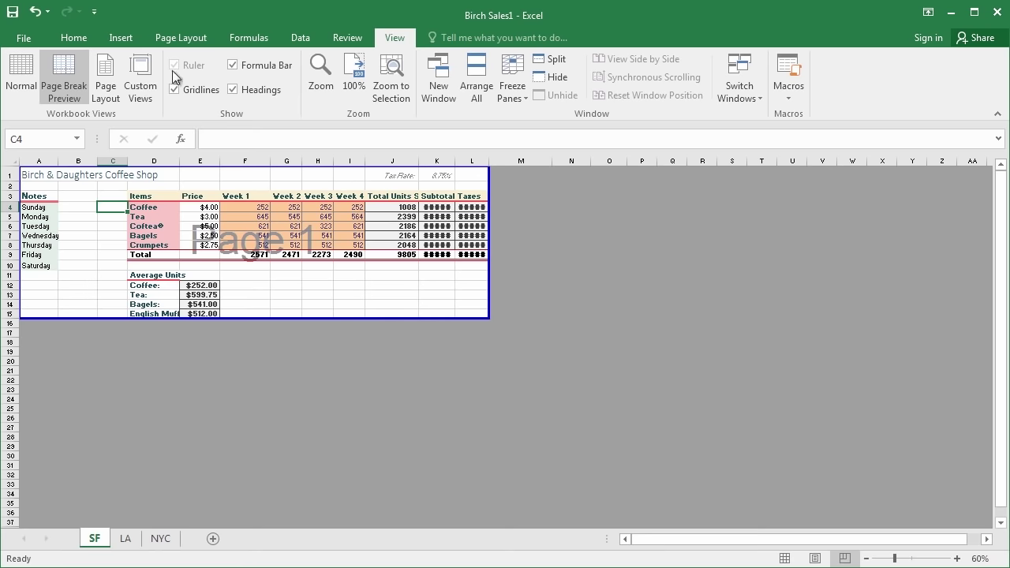
click(106, 87)
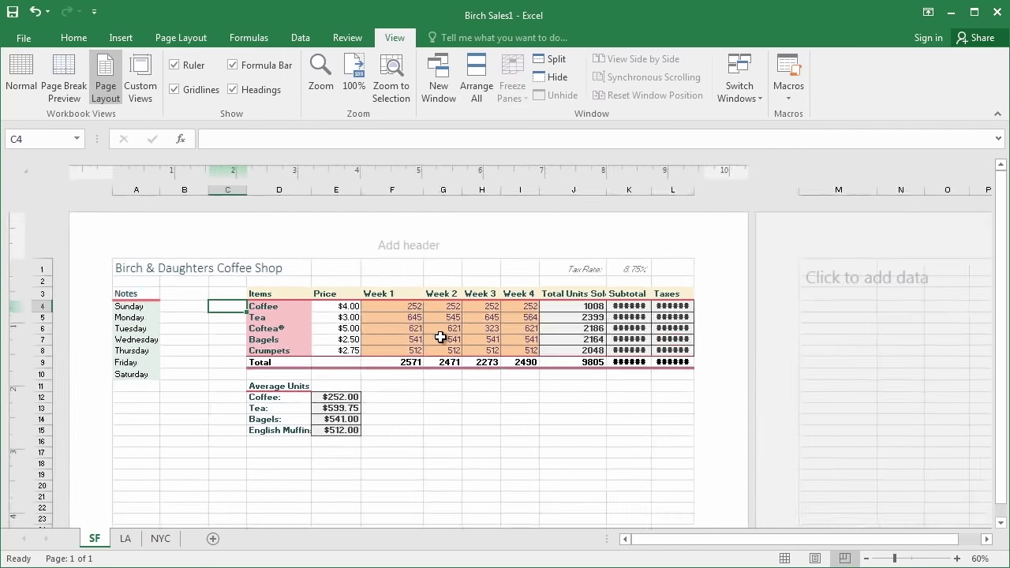
Look over the SF sheet's pages in Page Layout view and review the page setup's orientation and scaling options, keeping the current settings
scroll(443, 351, down, 5)
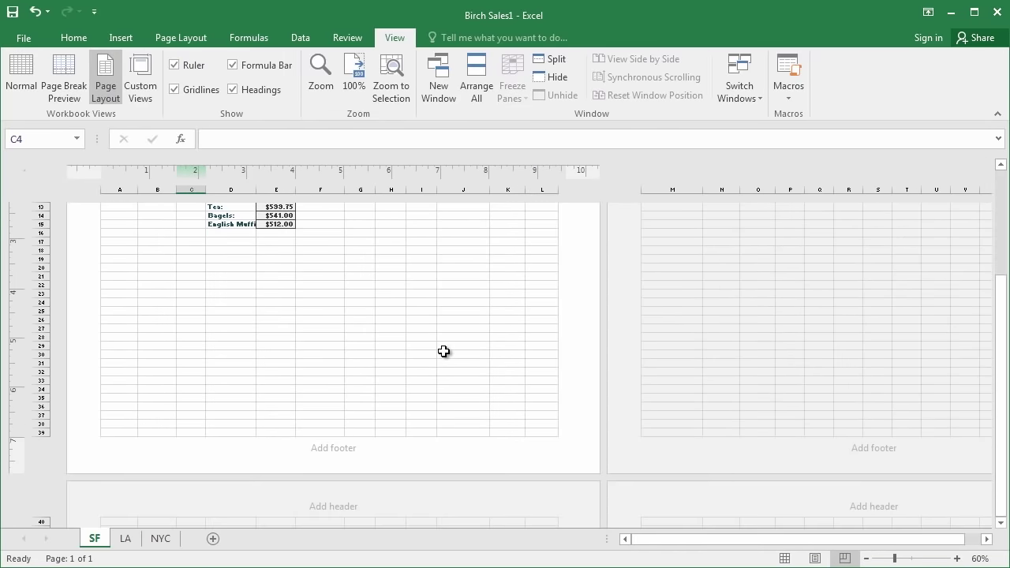
scroll(445, 351, up, 5)
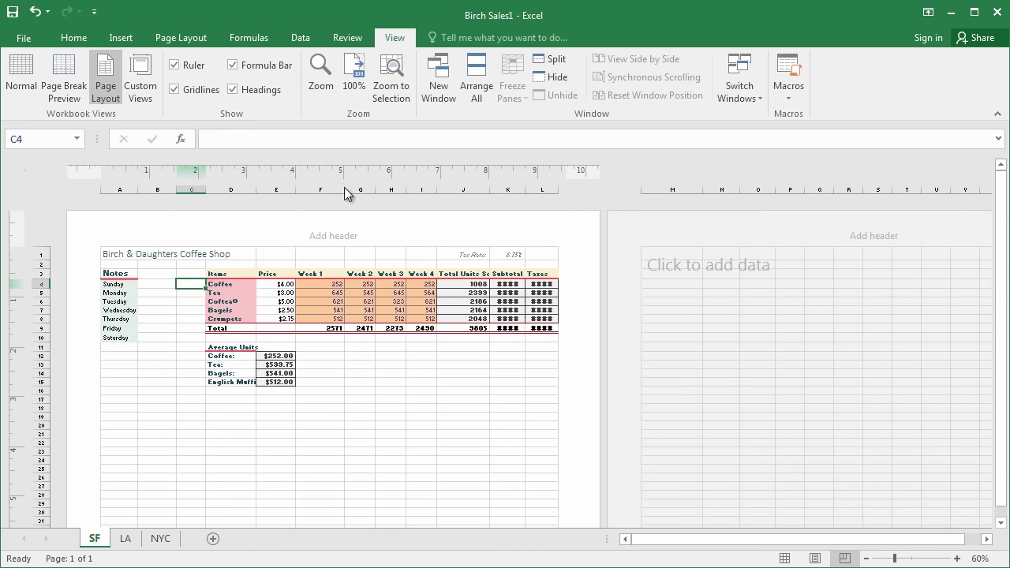
scroll(185, 131, down, 1)
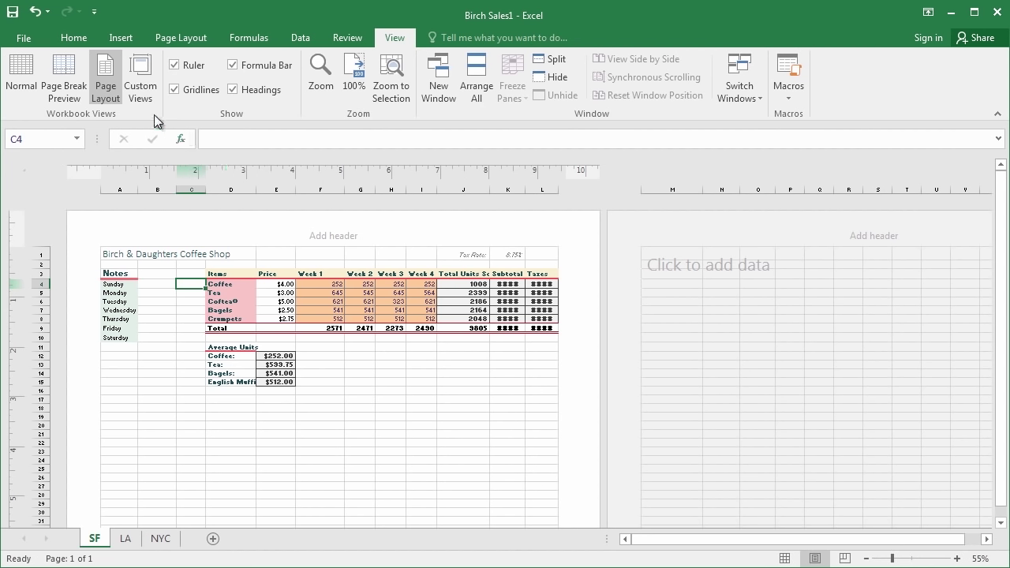
click(177, 39)
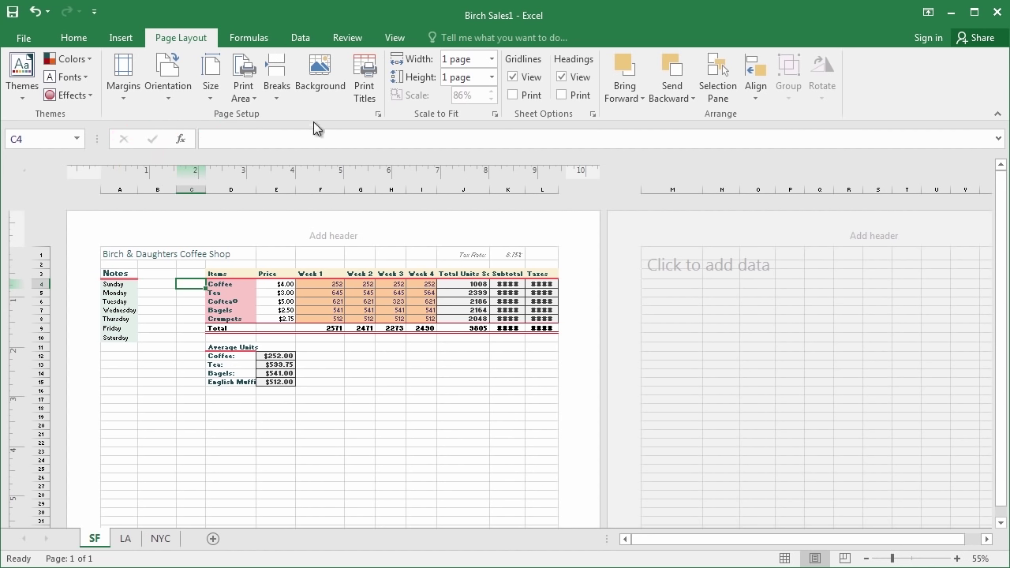
click(379, 115)
drag(611, 135, 494, 142)
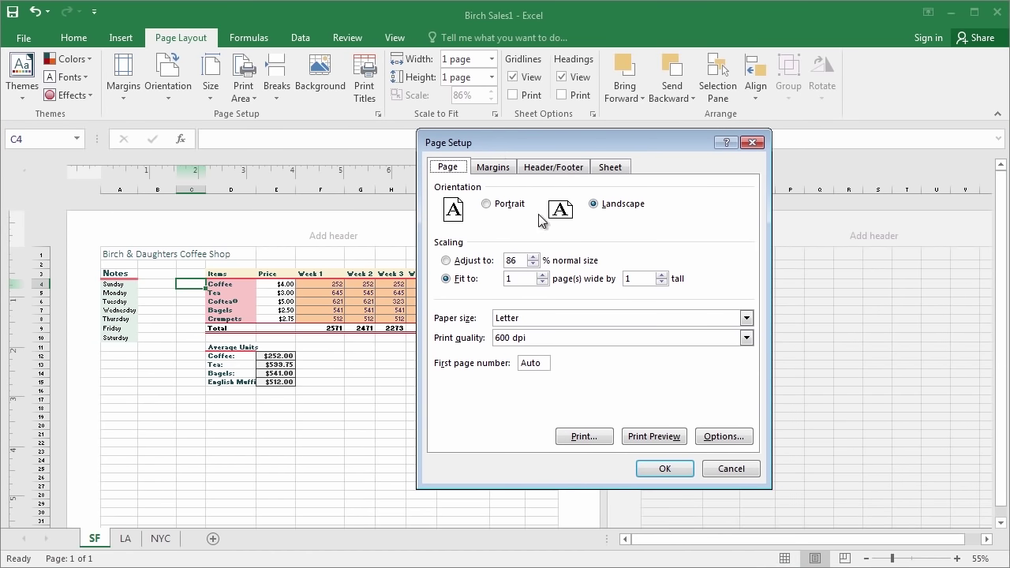
click(665, 470)
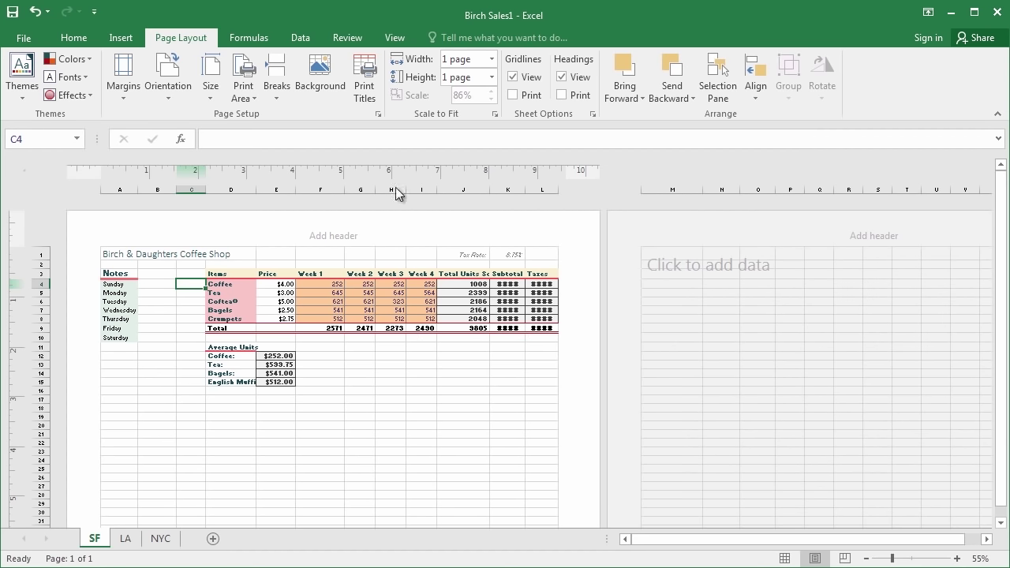